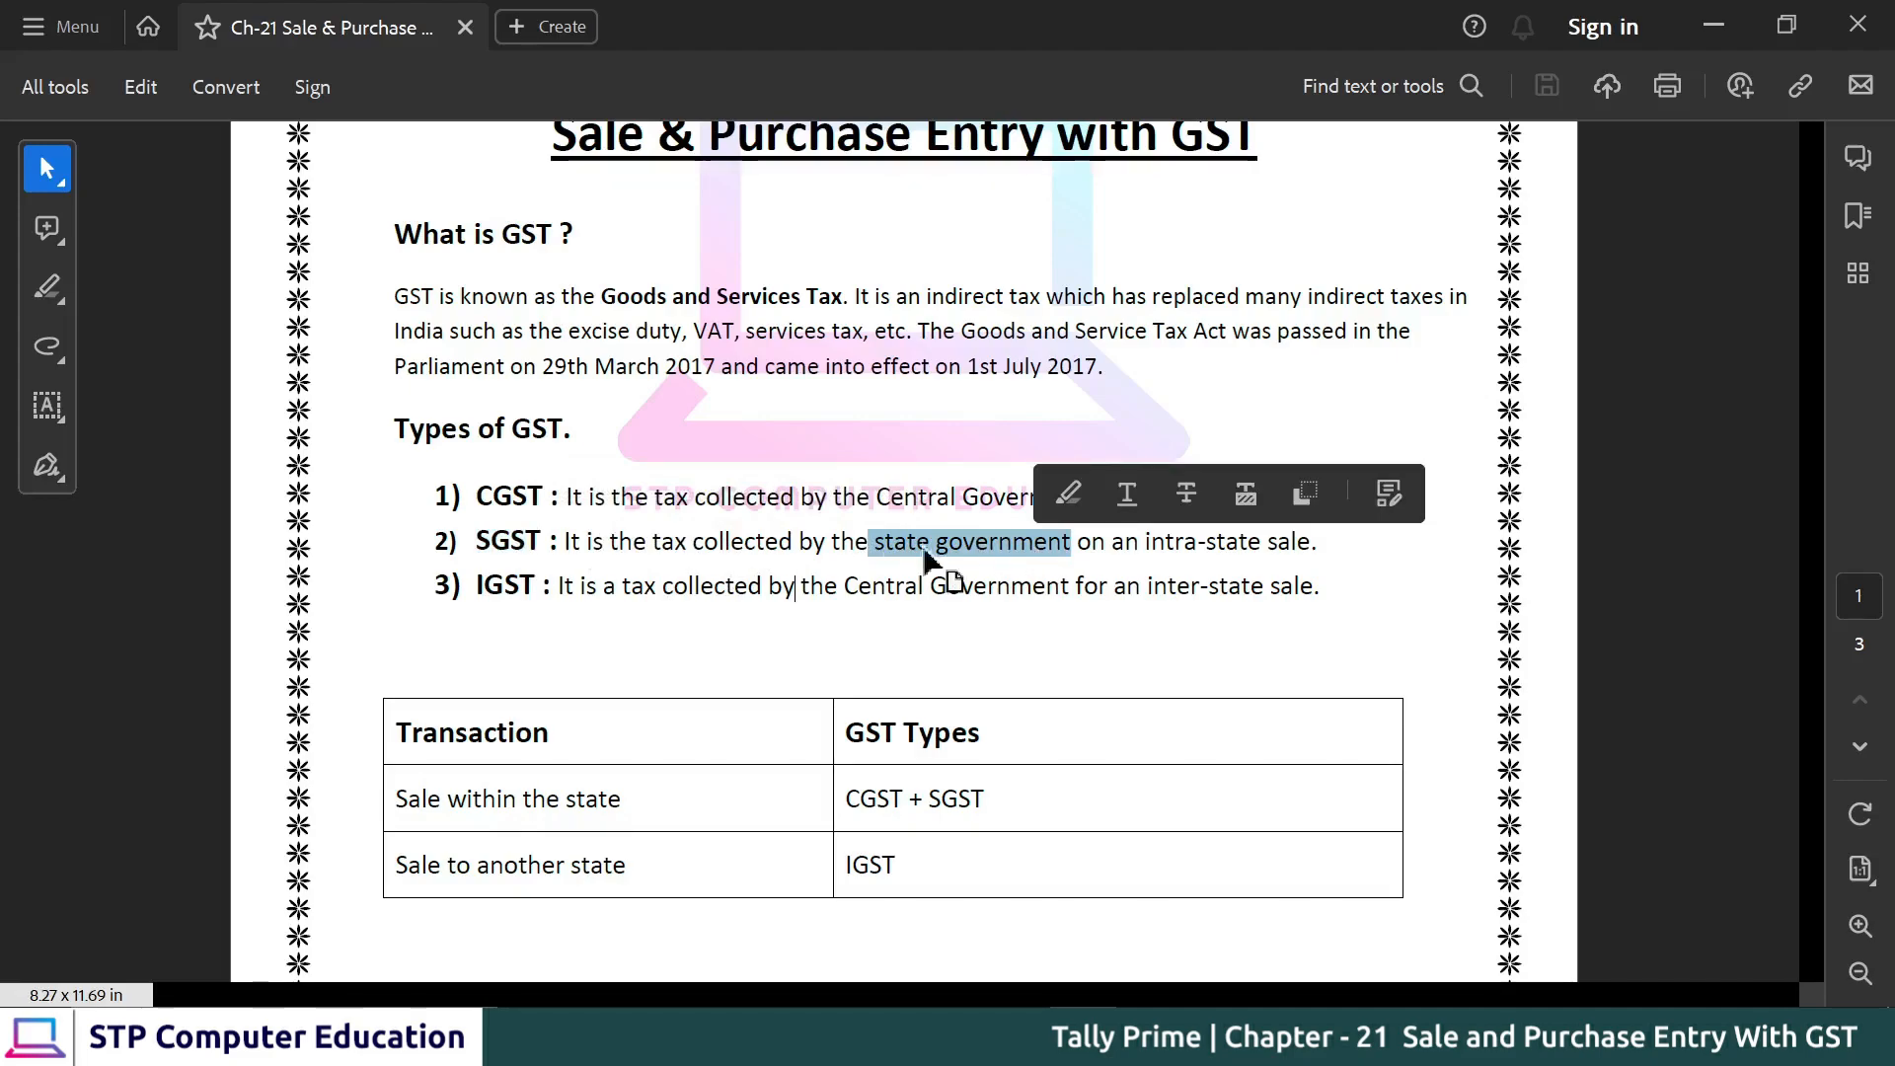
- Review the CGST, SGST and IGST definitions under Types of GST, including which government collects each tax
{"action": "left_click_drag", "start_coordinate": [490, 496], "coordinate": [551, 499]}
{"action": "left_click_drag", "start_coordinate": [876, 497], "coordinate": [1103, 498]}
{"action": "left_click_drag", "start_coordinate": [874, 542], "coordinate": [1072, 543]}
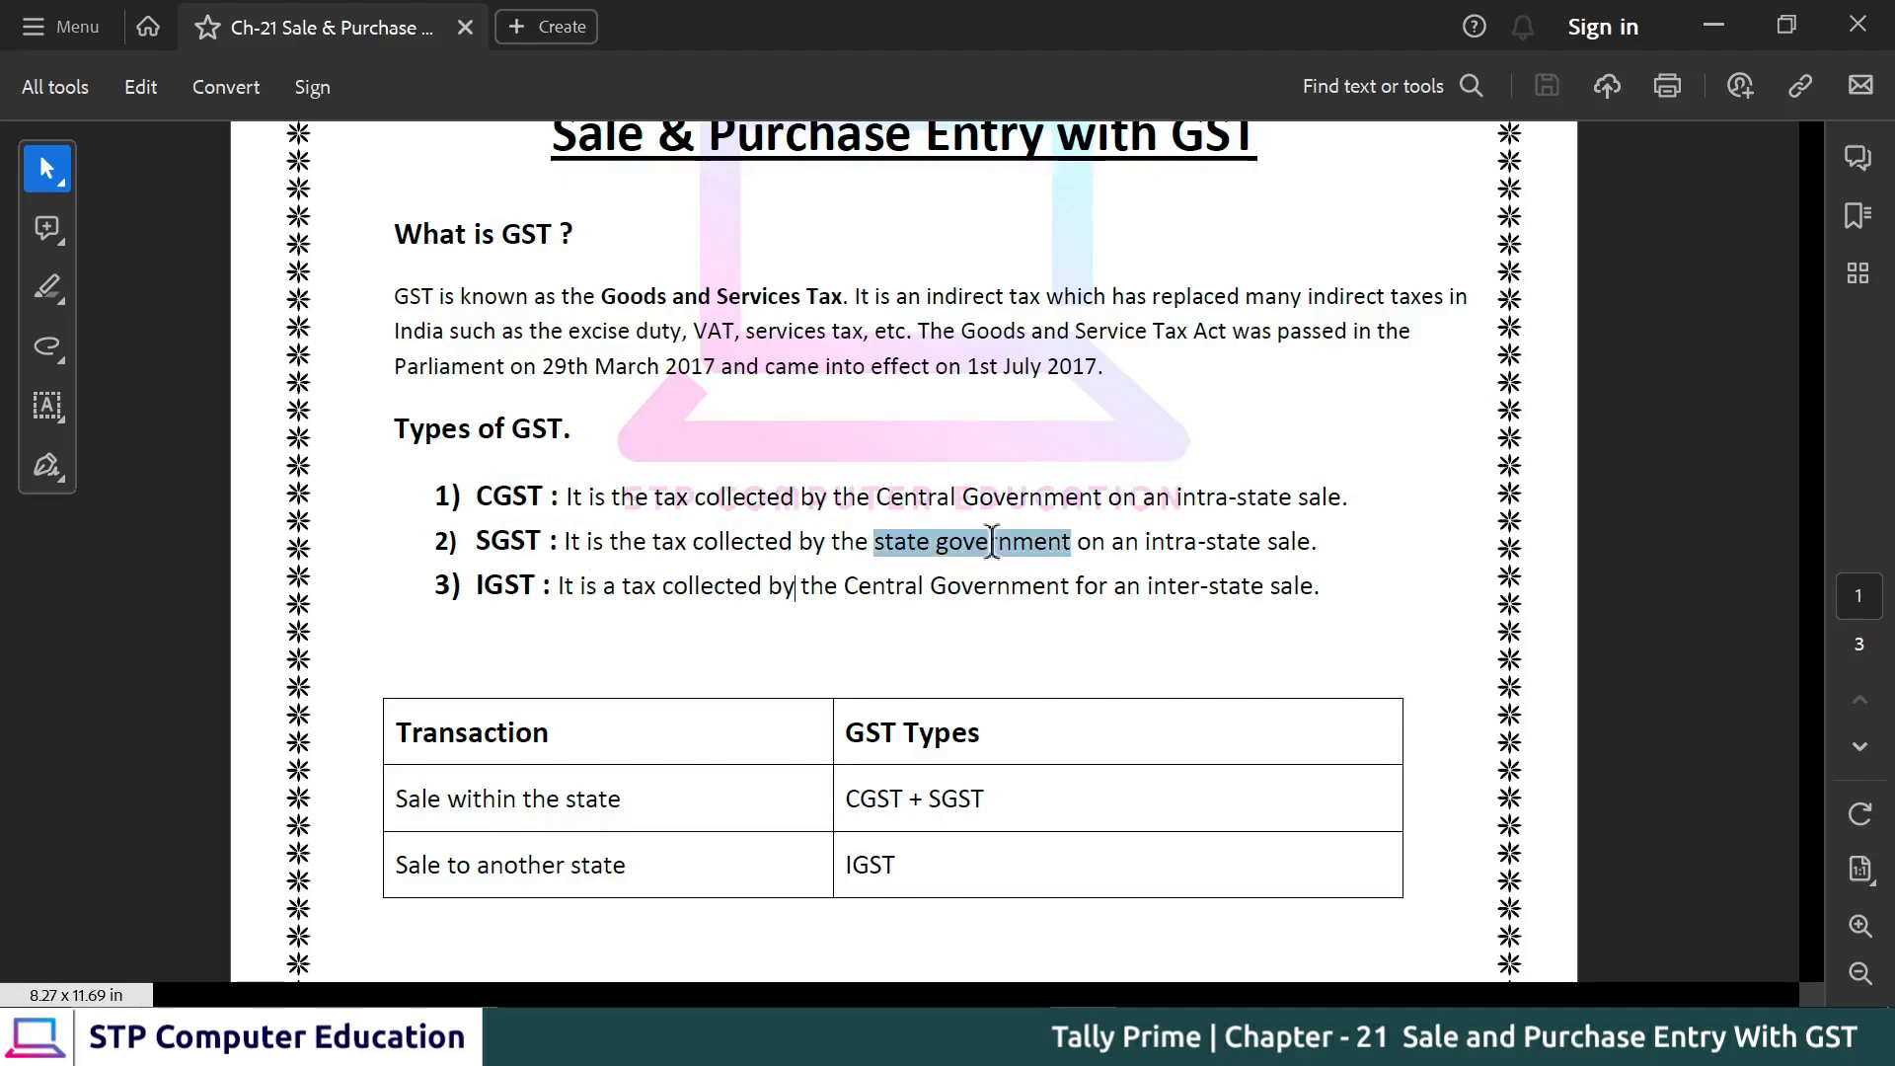
{"action": "left_click_drag", "start_coordinate": [483, 585], "coordinate": [524, 587]}
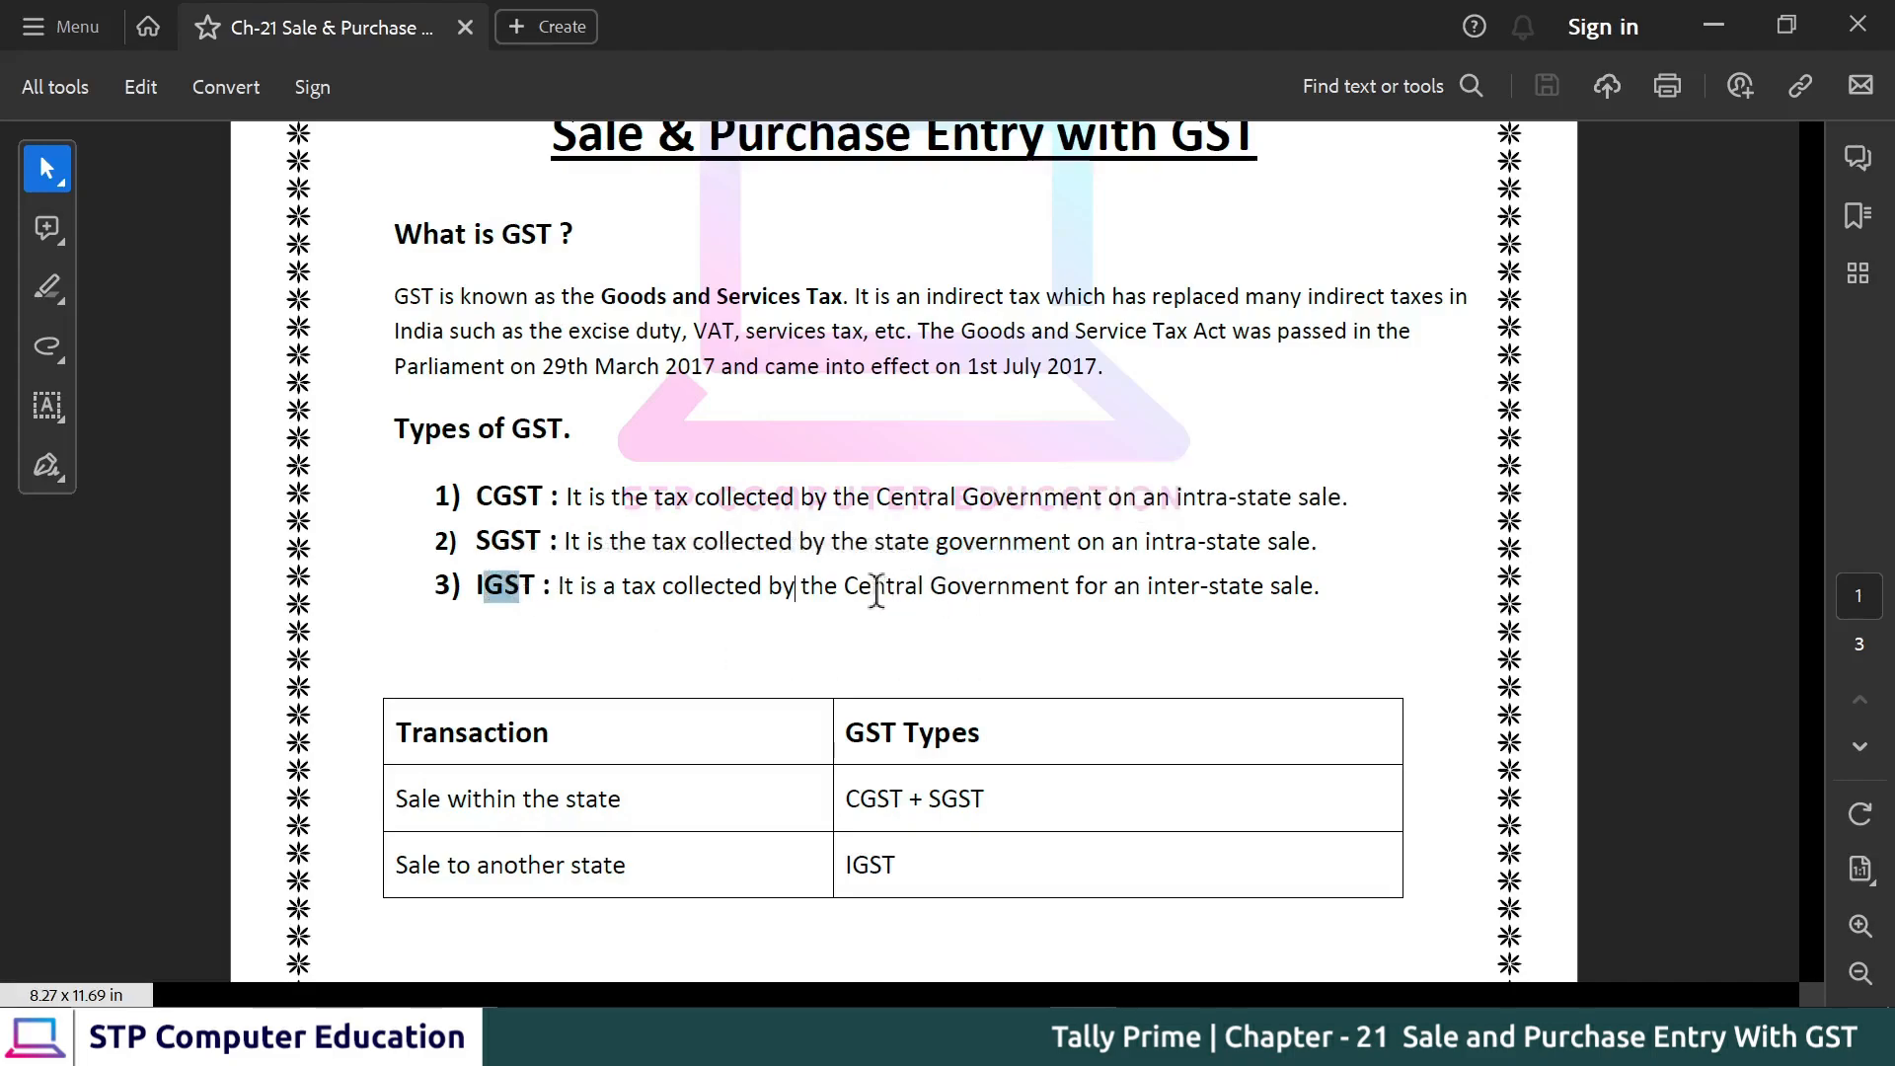
{"action": "left_click_drag", "start_coordinate": [845, 587], "coordinate": [1069, 589]}
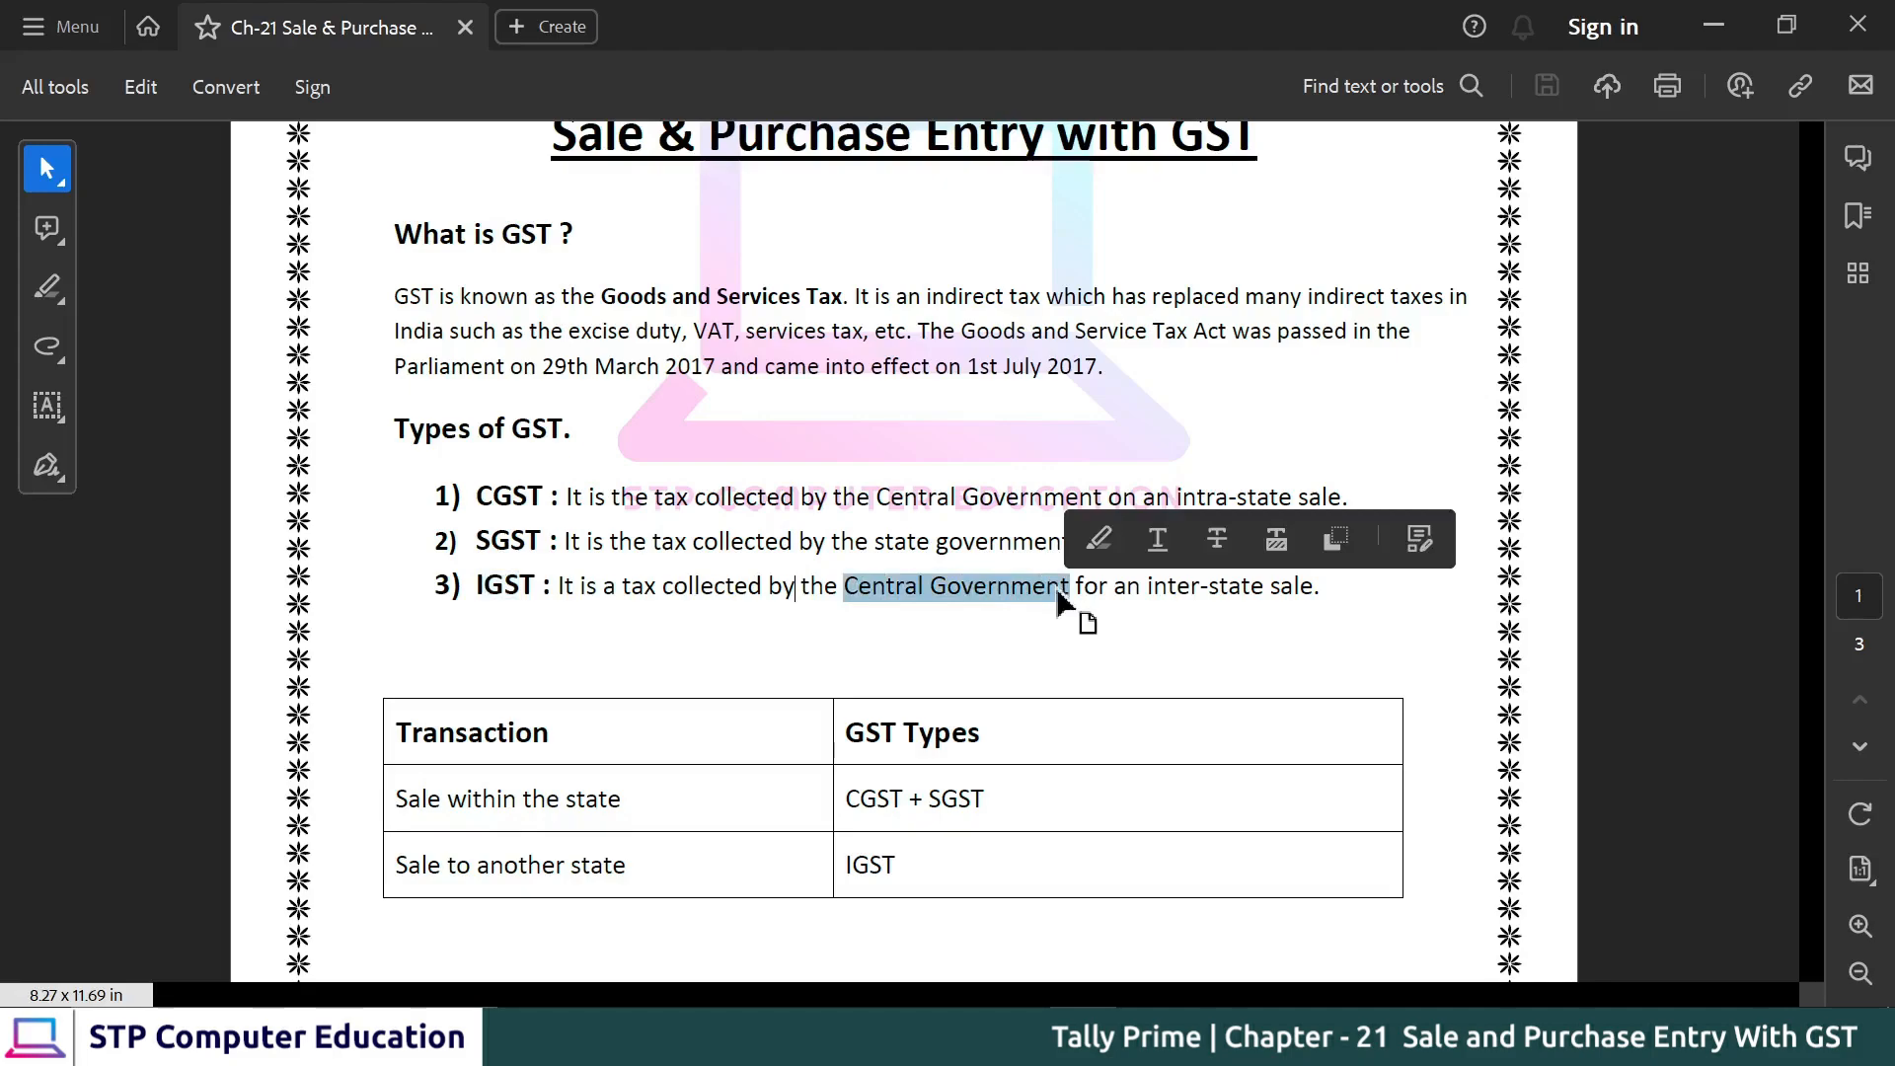
{"action": "left_click", "coordinate": [1057, 590]}
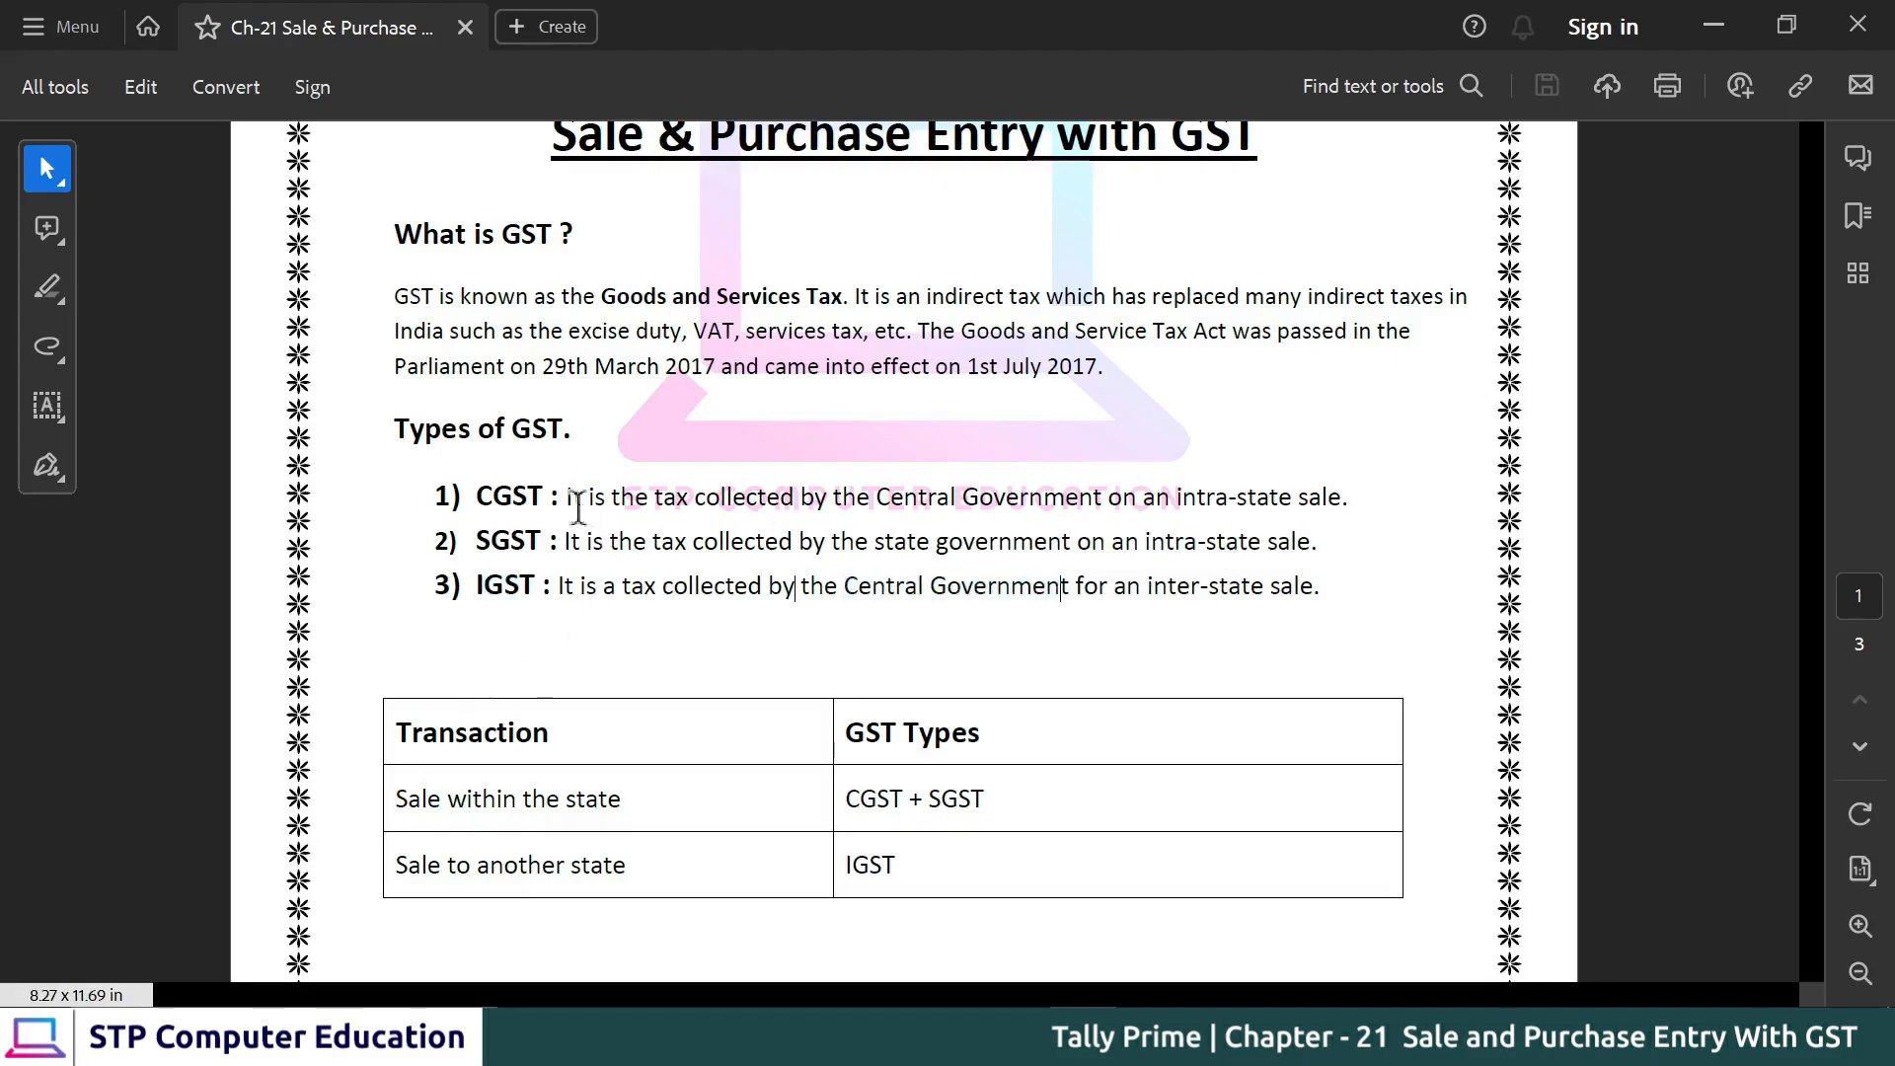
{"action": "left_click_drag", "start_coordinate": [477, 489], "coordinate": [523, 585]}
{"action": "left_click", "coordinate": [520, 582]}
{"action": "scroll", "coordinate": [570, 592], "scroll_direction": "down", "scroll_amount": 3}
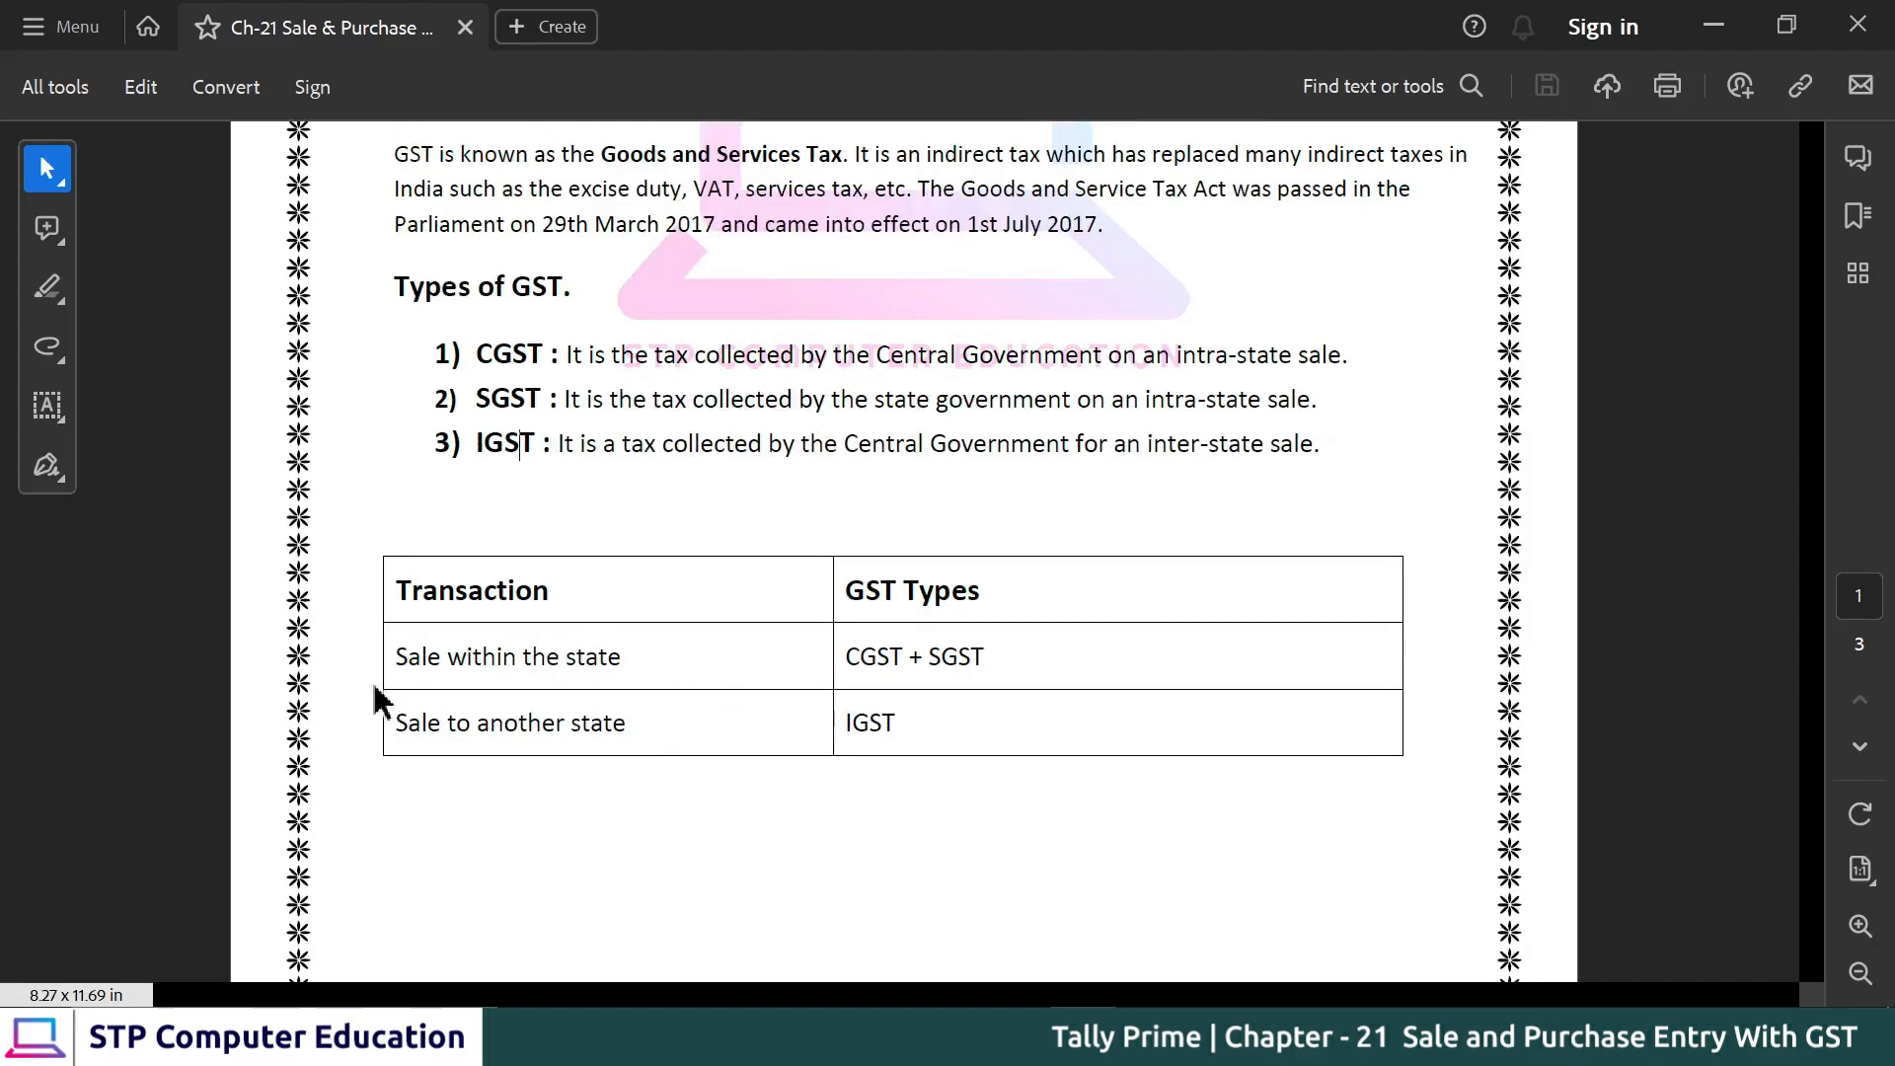
- Examine which GST types apply to sales within the state and to another state in the transaction table
{"action": "left_click_drag", "start_coordinate": [397, 656], "coordinate": [595, 672]}
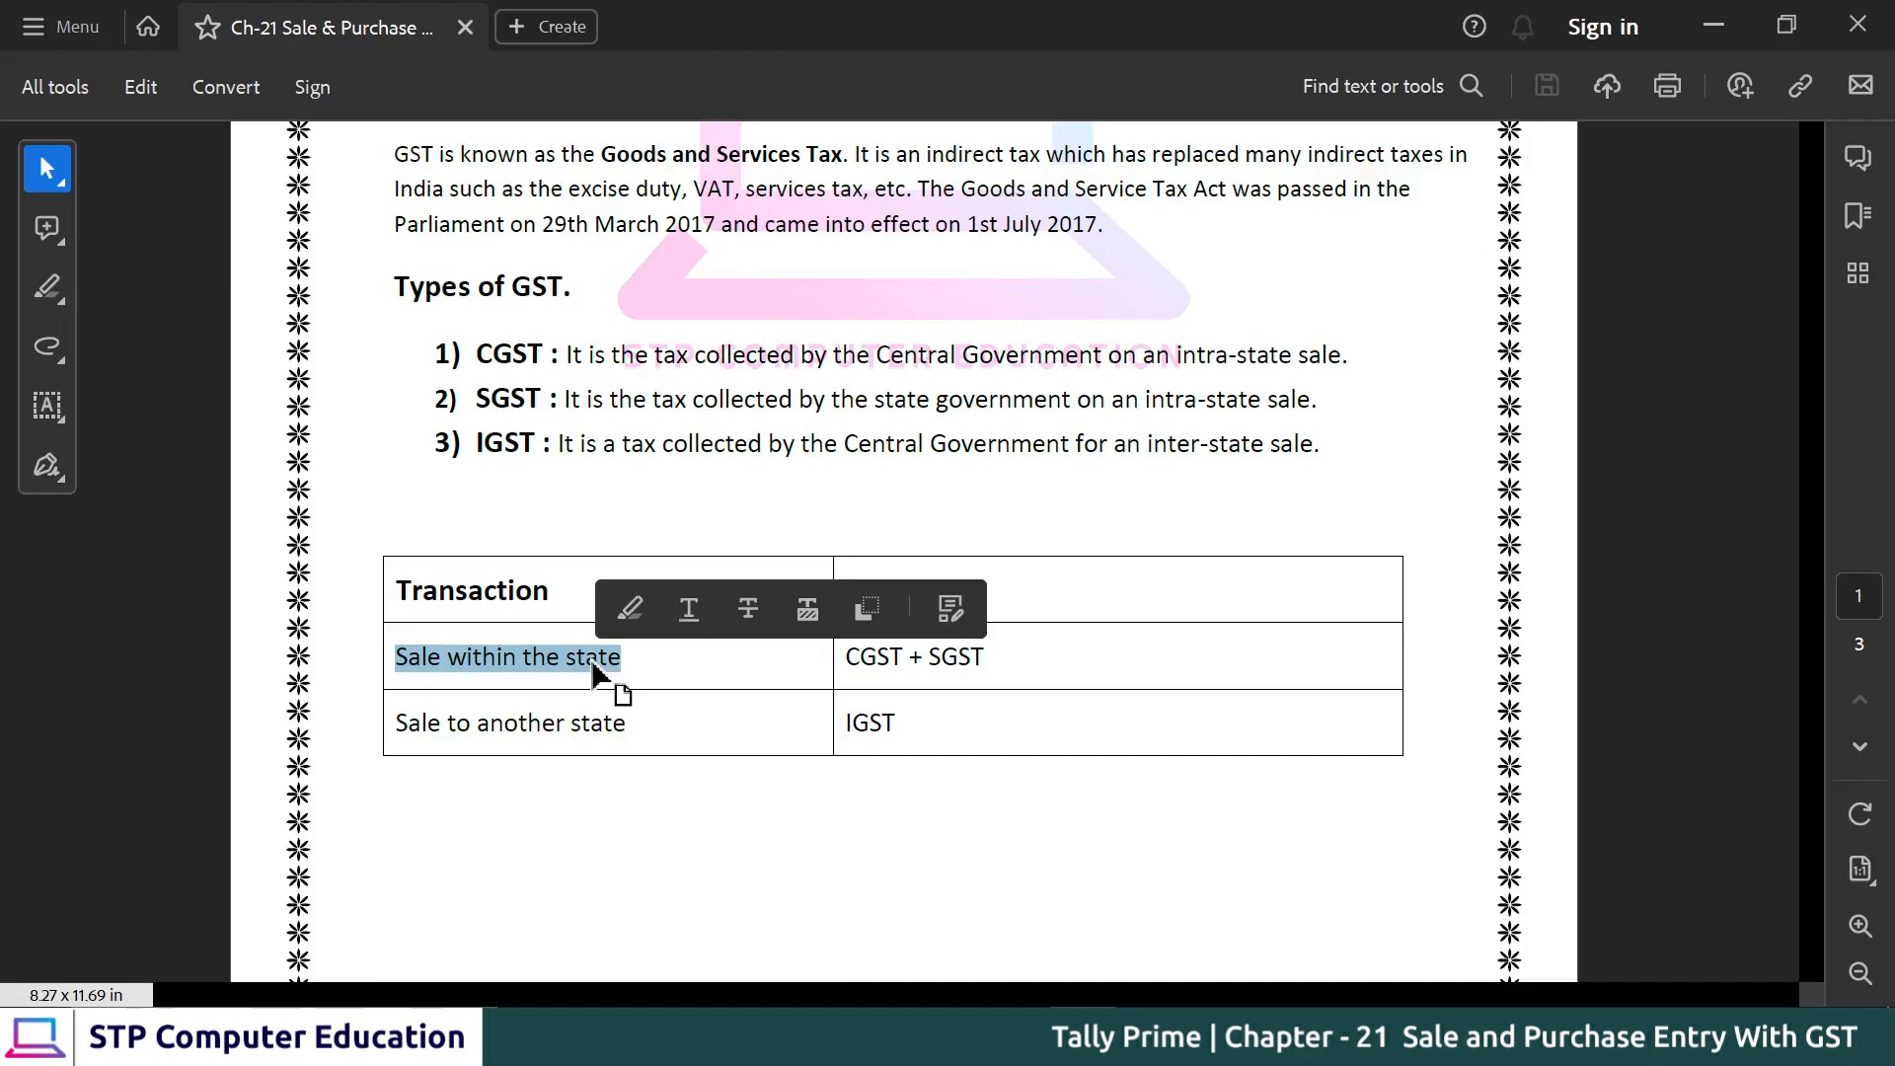
{"action": "left_click", "coordinate": [692, 671]}
{"action": "left_click_drag", "start_coordinate": [846, 656], "coordinate": [985, 657]}
{"action": "left_click", "coordinate": [985, 657]}
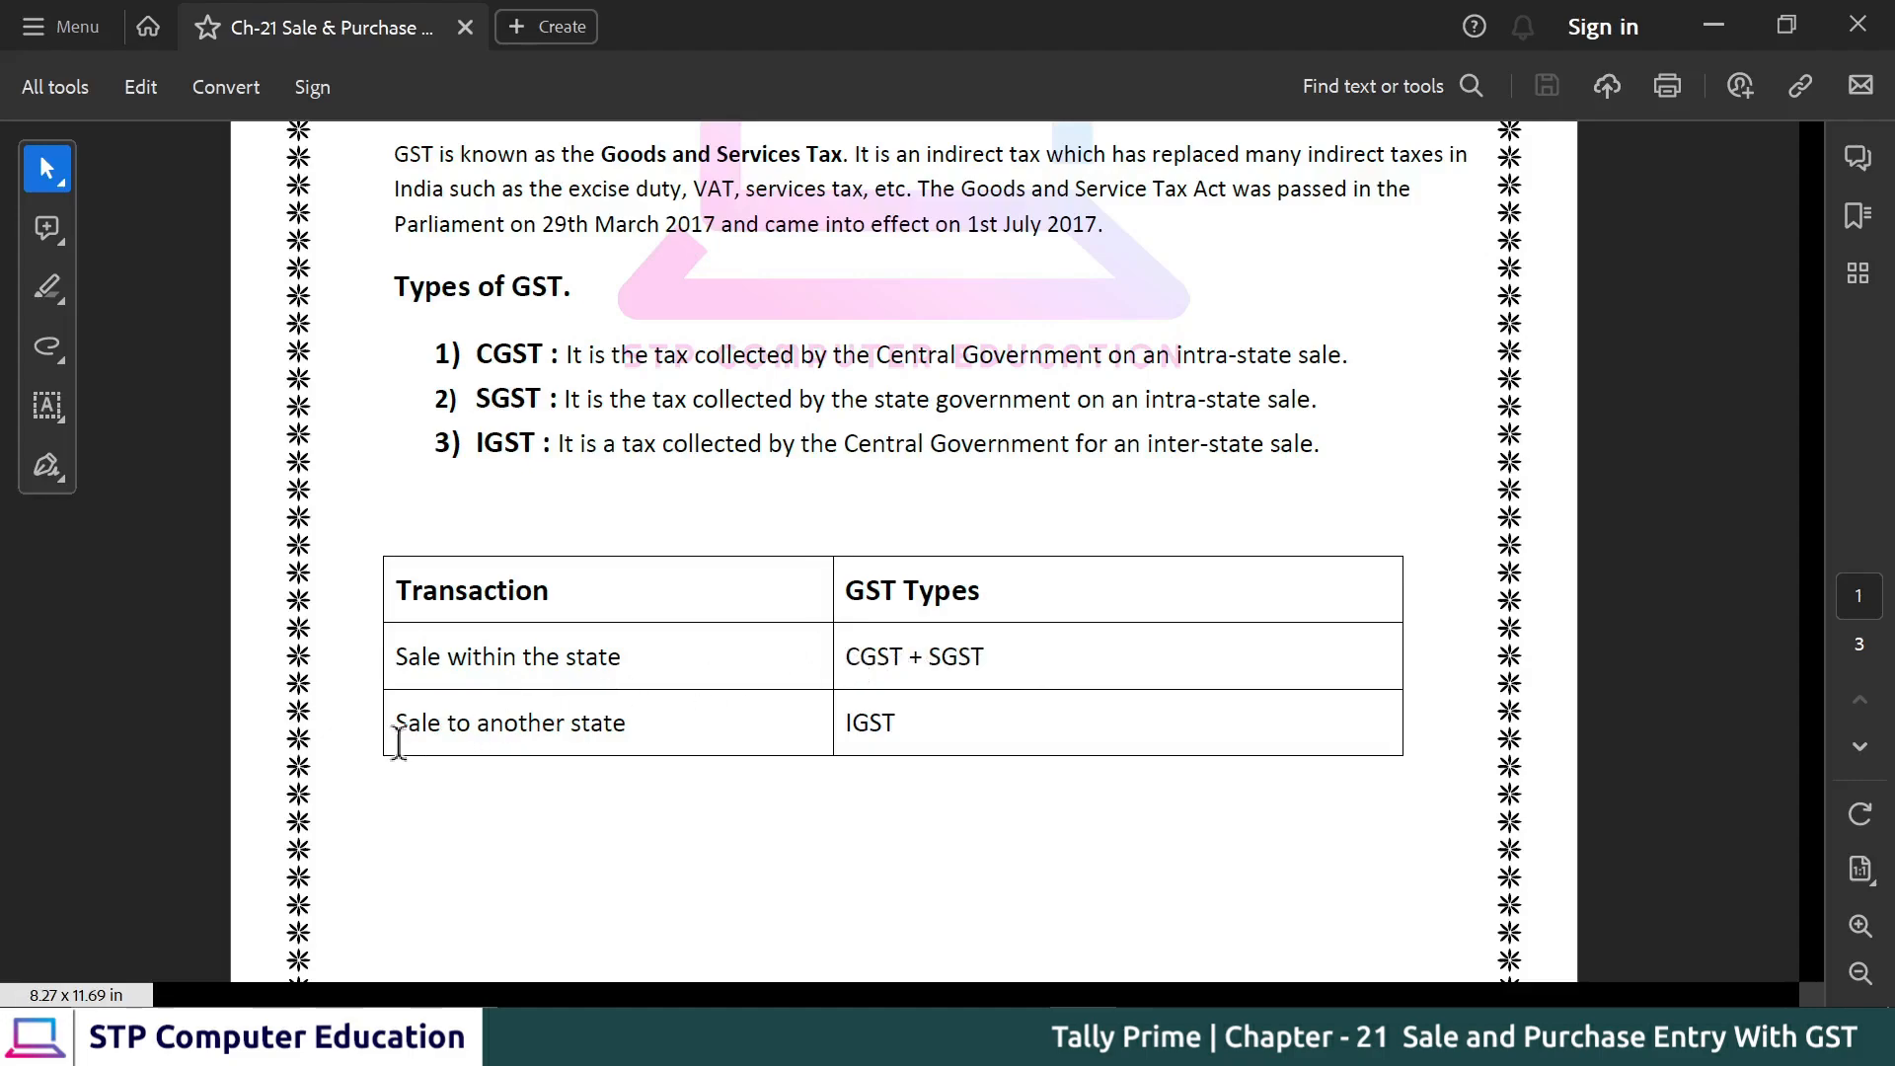
{"action": "left_click_drag", "start_coordinate": [398, 723], "coordinate": [565, 725]}
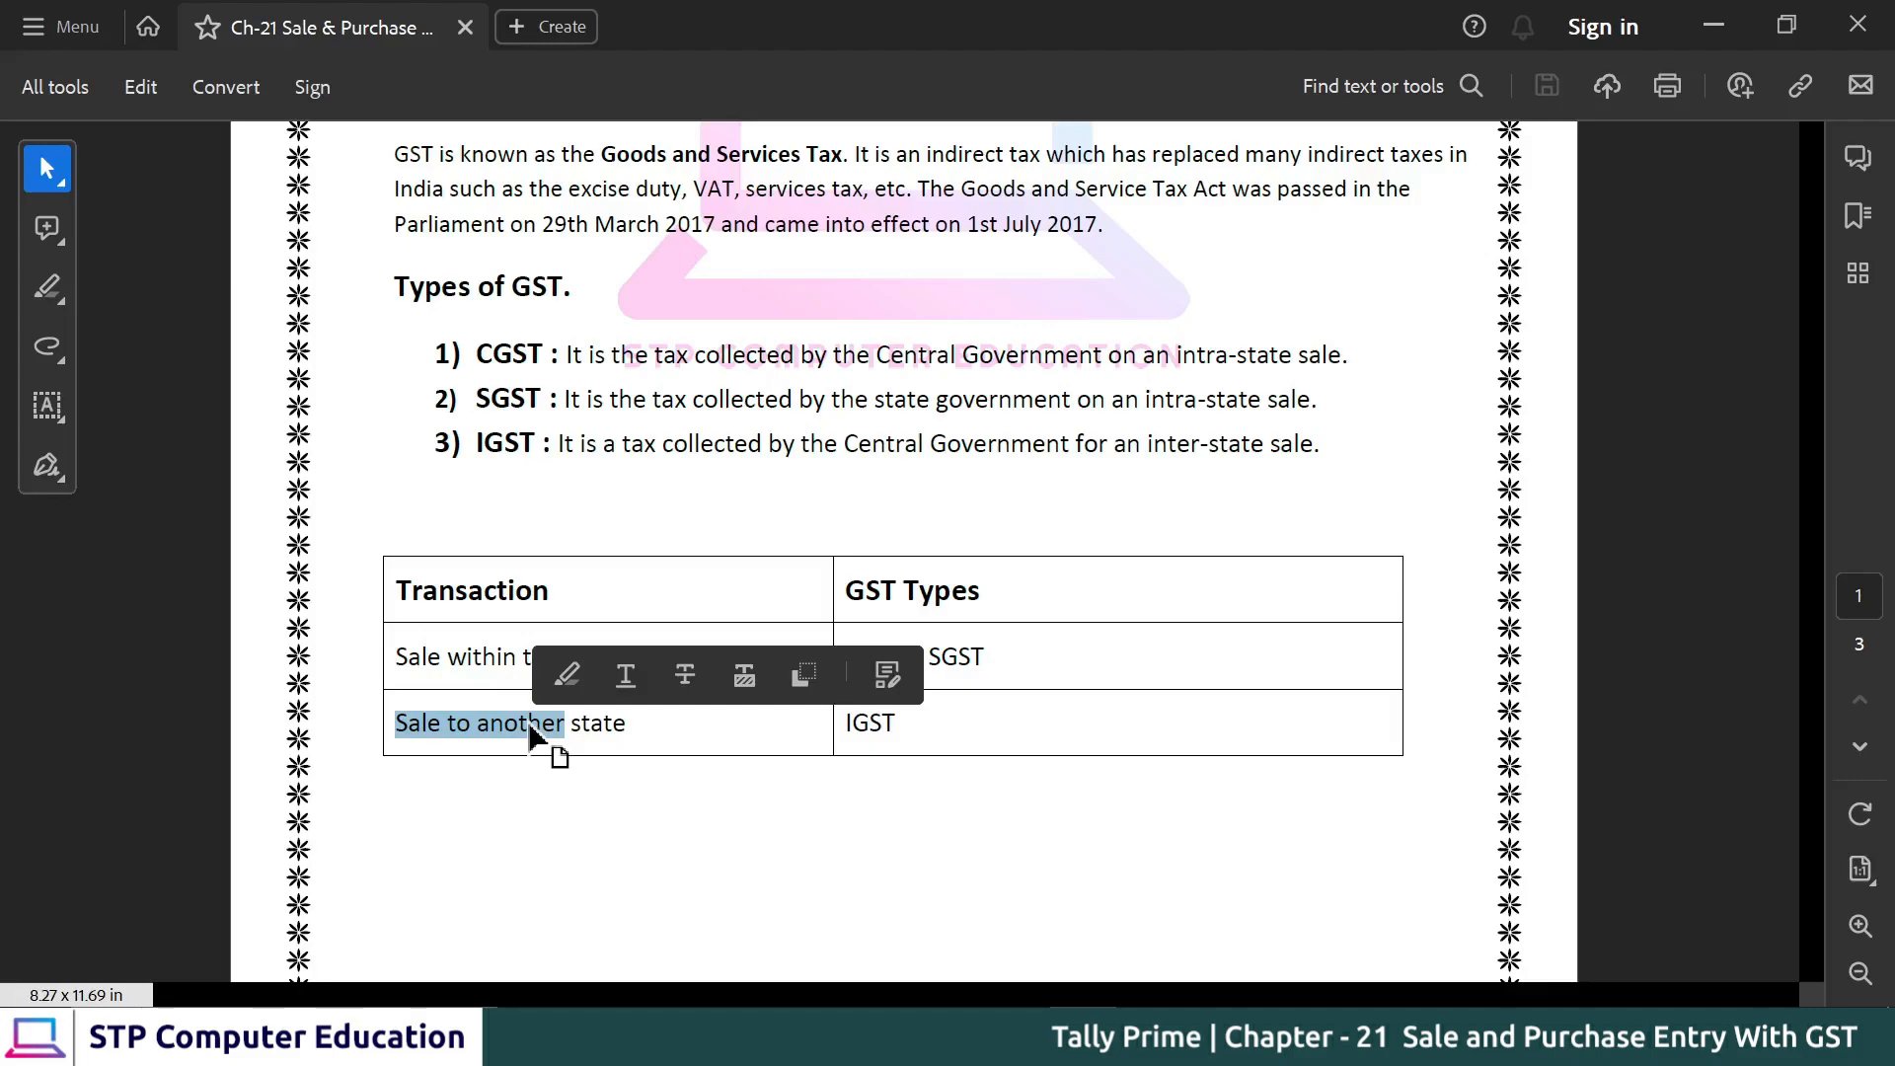
{"action": "left_click", "coordinate": [930, 738]}
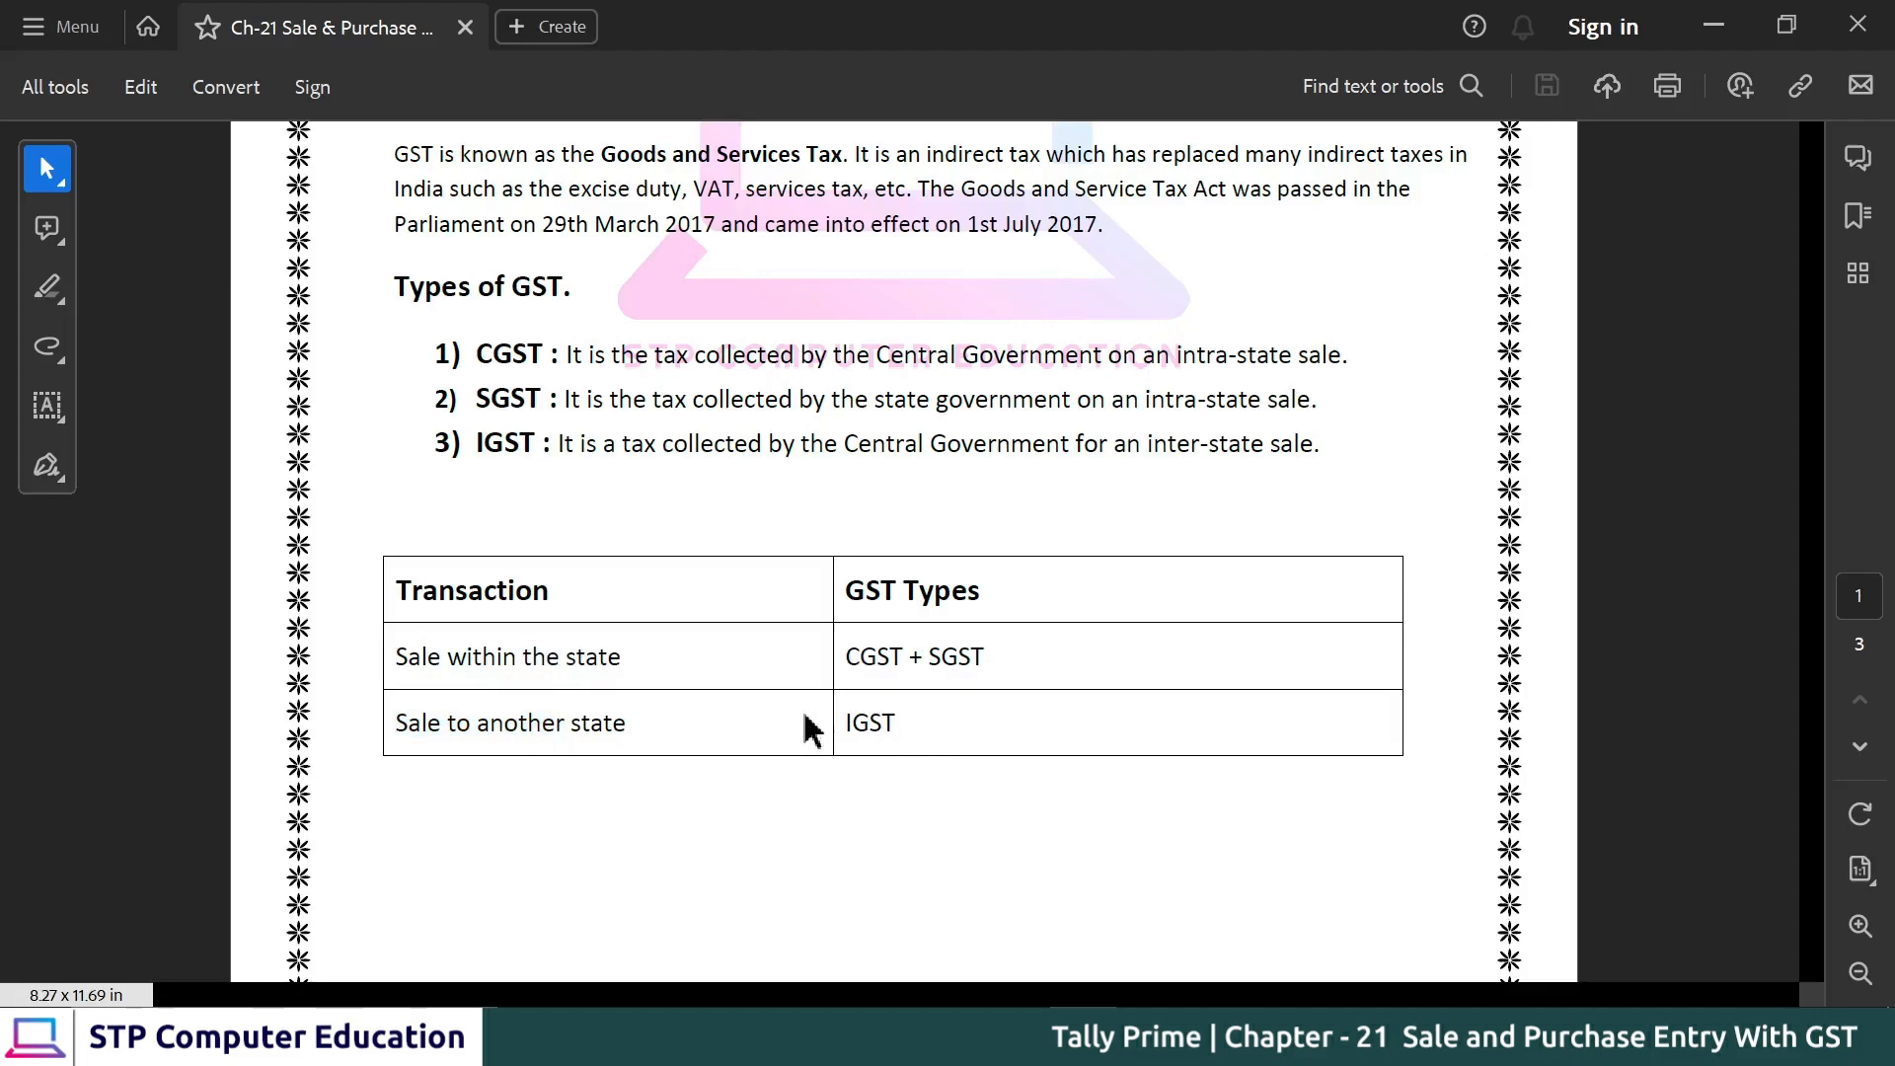
{"action": "scroll", "coordinate": [780, 746], "scroll_direction": "up", "scroll_amount": 3}
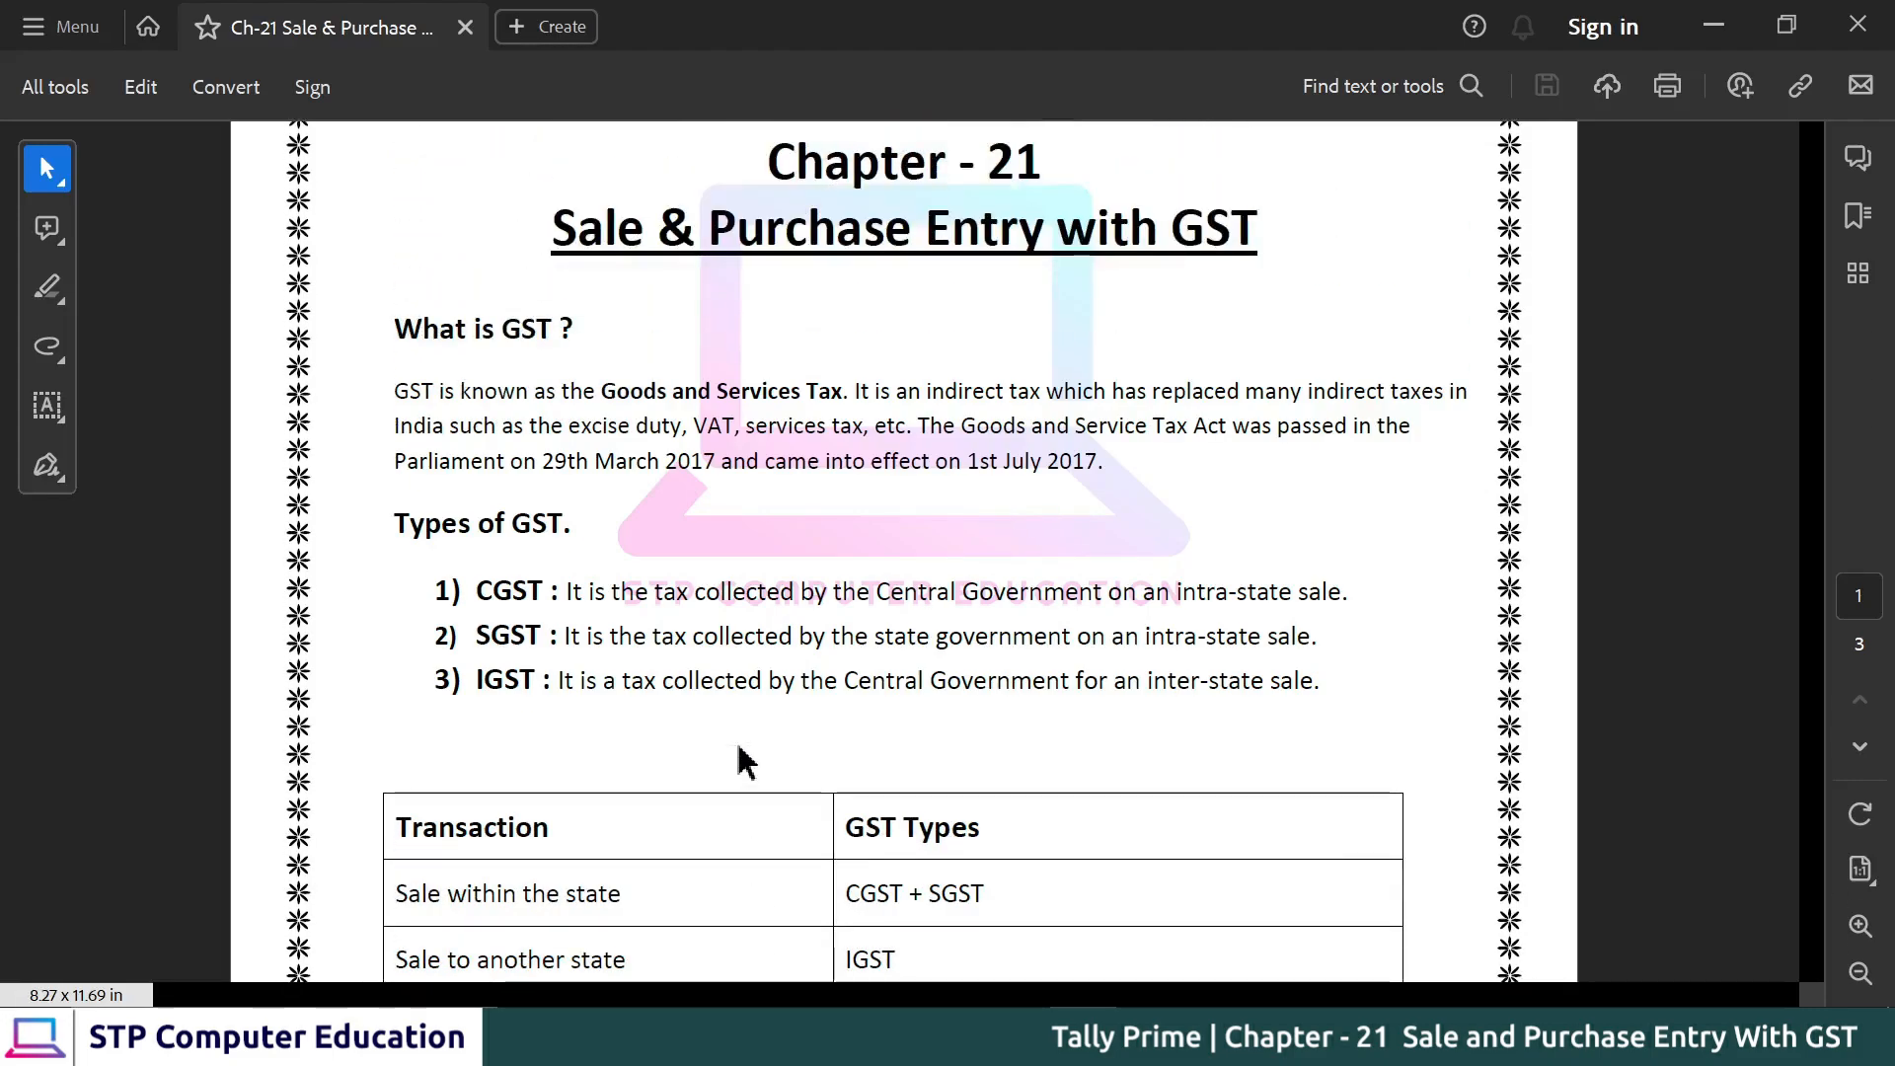
{"action": "scroll", "coordinate": [725, 766], "scroll_direction": "down", "scroll_amount": 1}
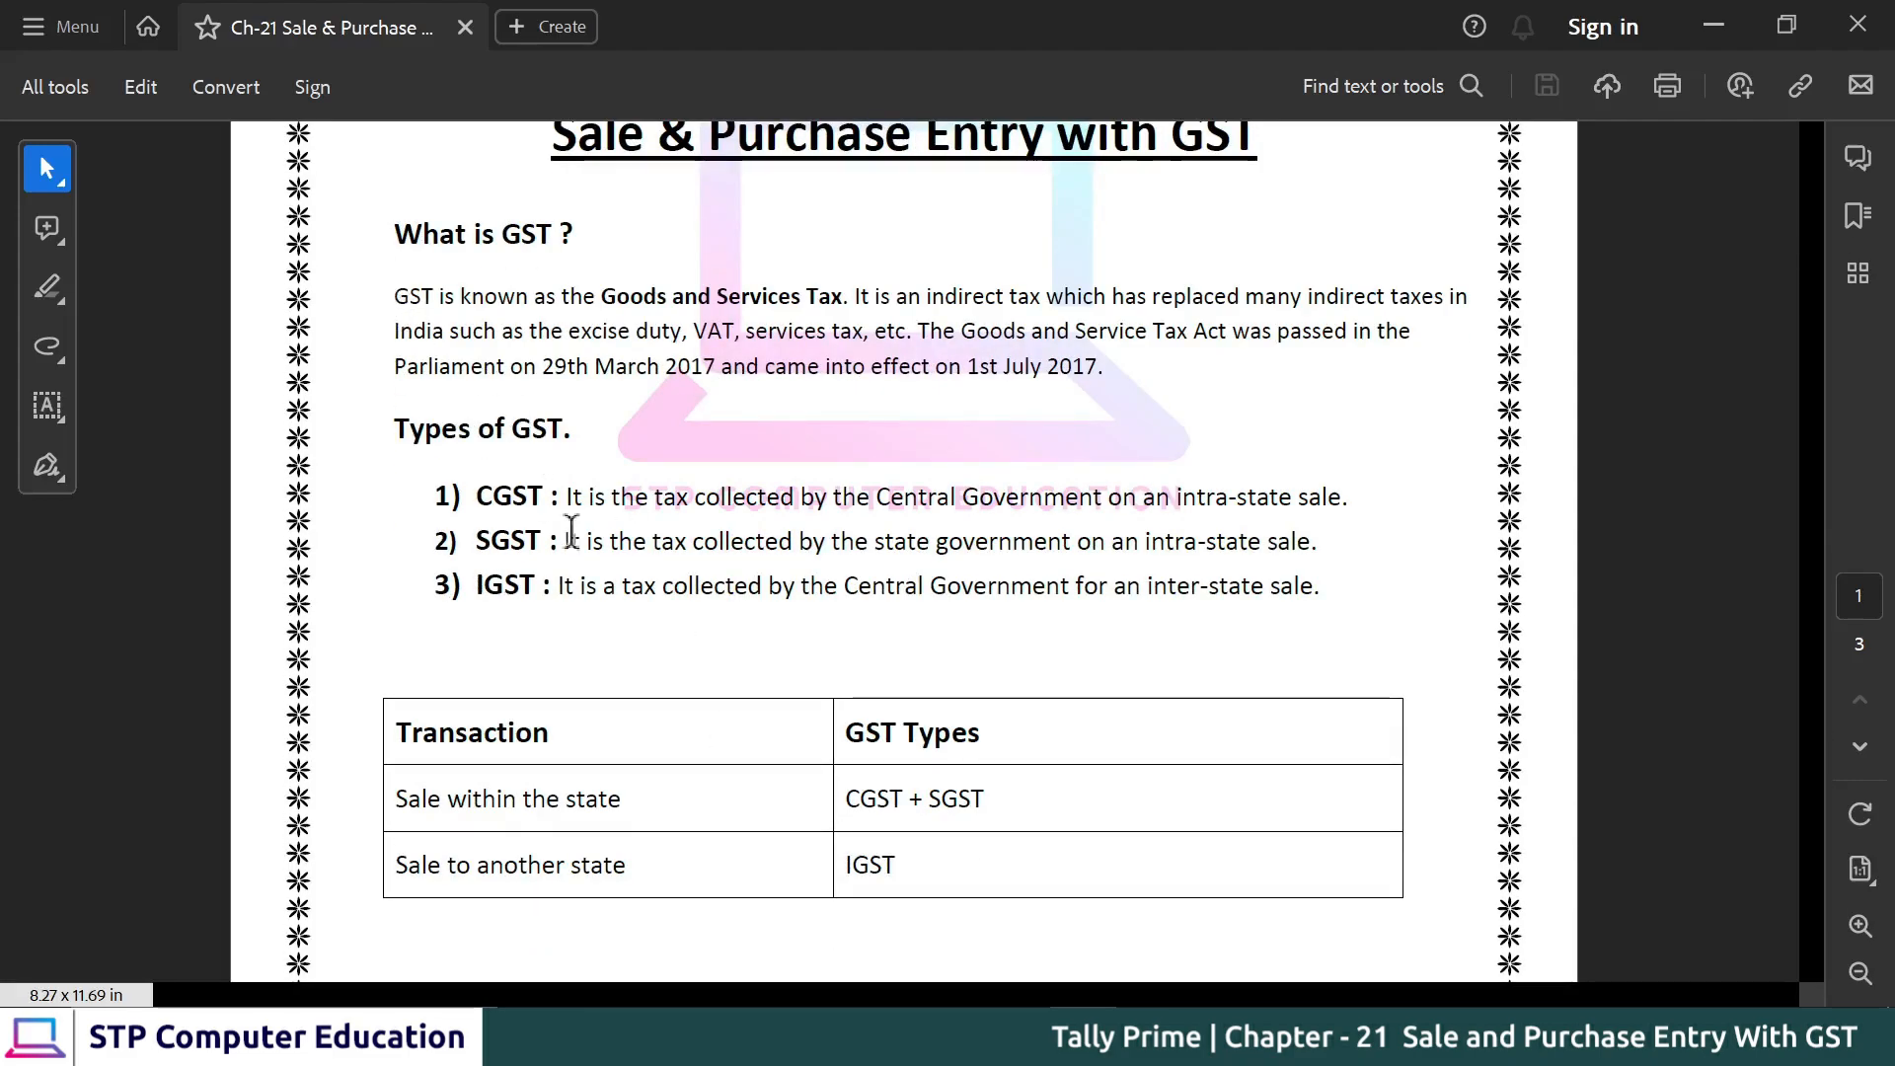
{"action": "scroll", "coordinate": [666, 503], "scroll_direction": "down", "scroll_amount": 1}
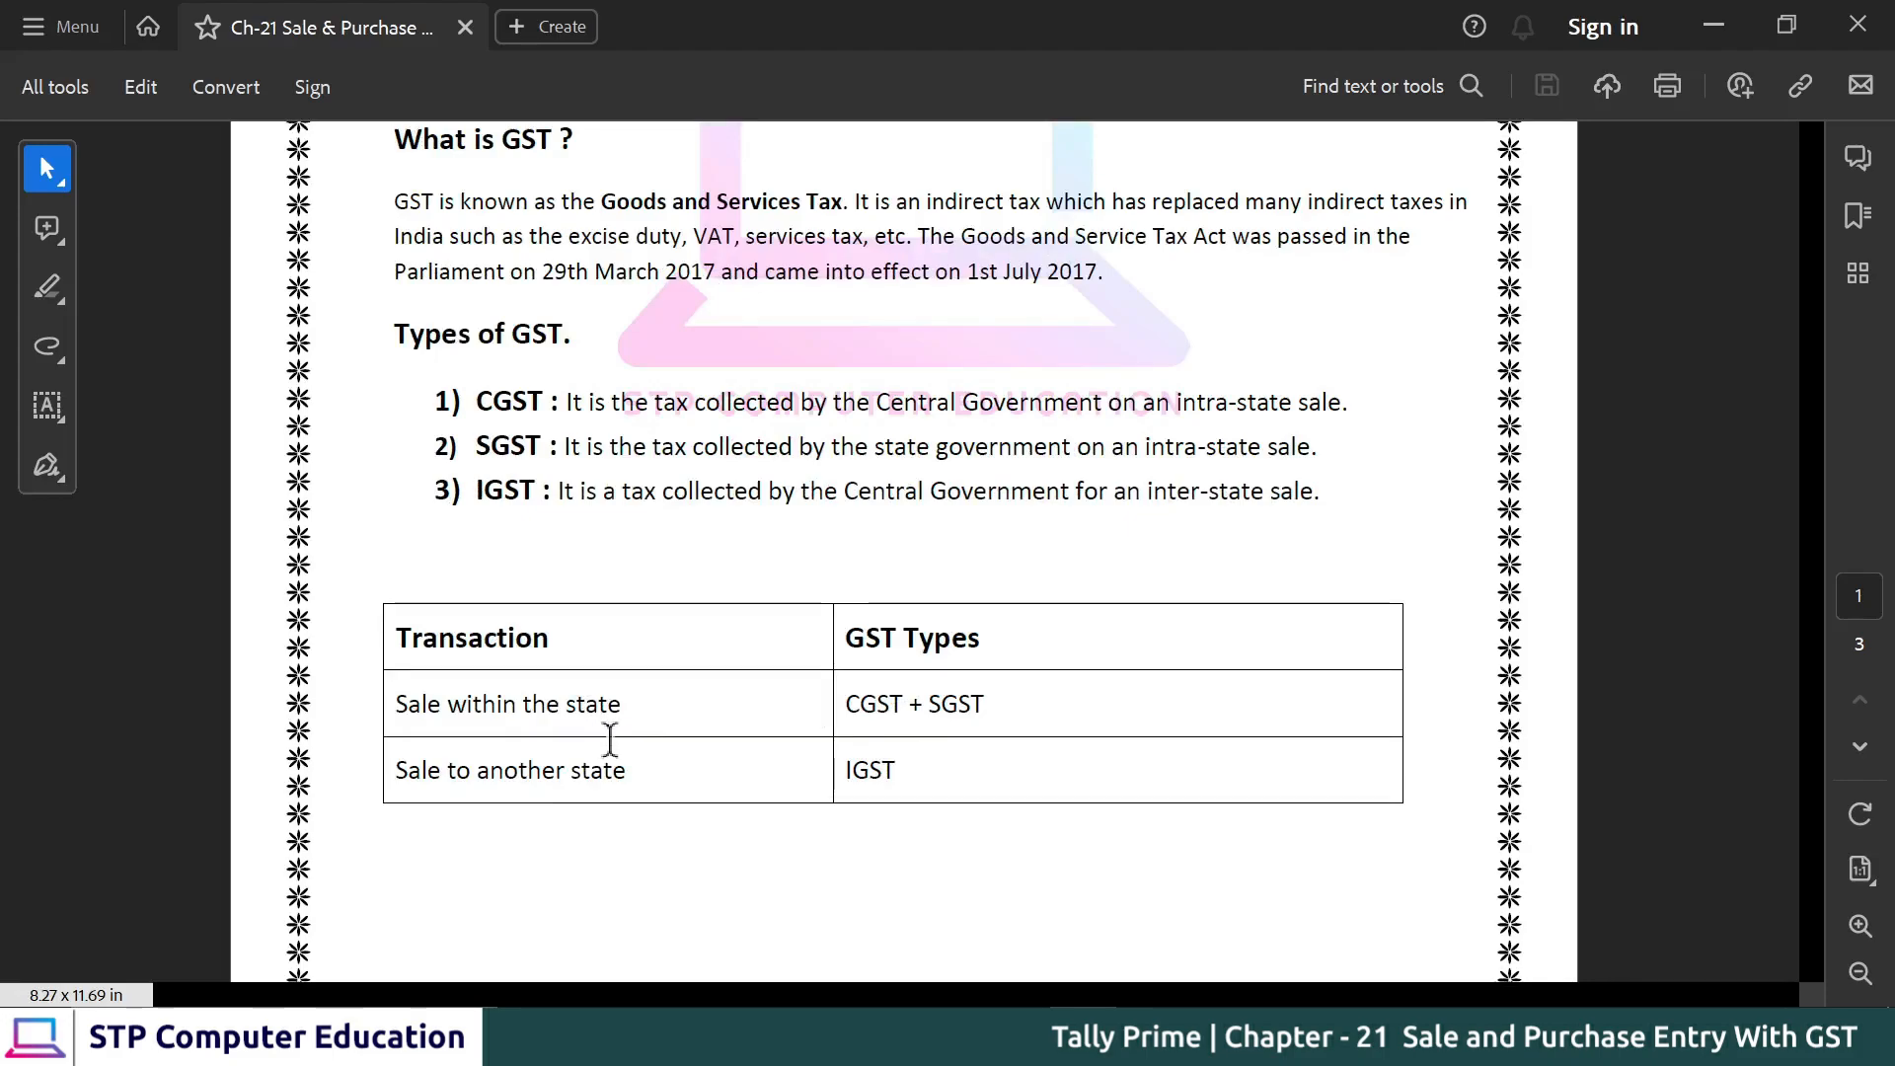
{"action": "scroll", "coordinate": [1086, 735], "scroll_direction": "up", "scroll_amount": 2}
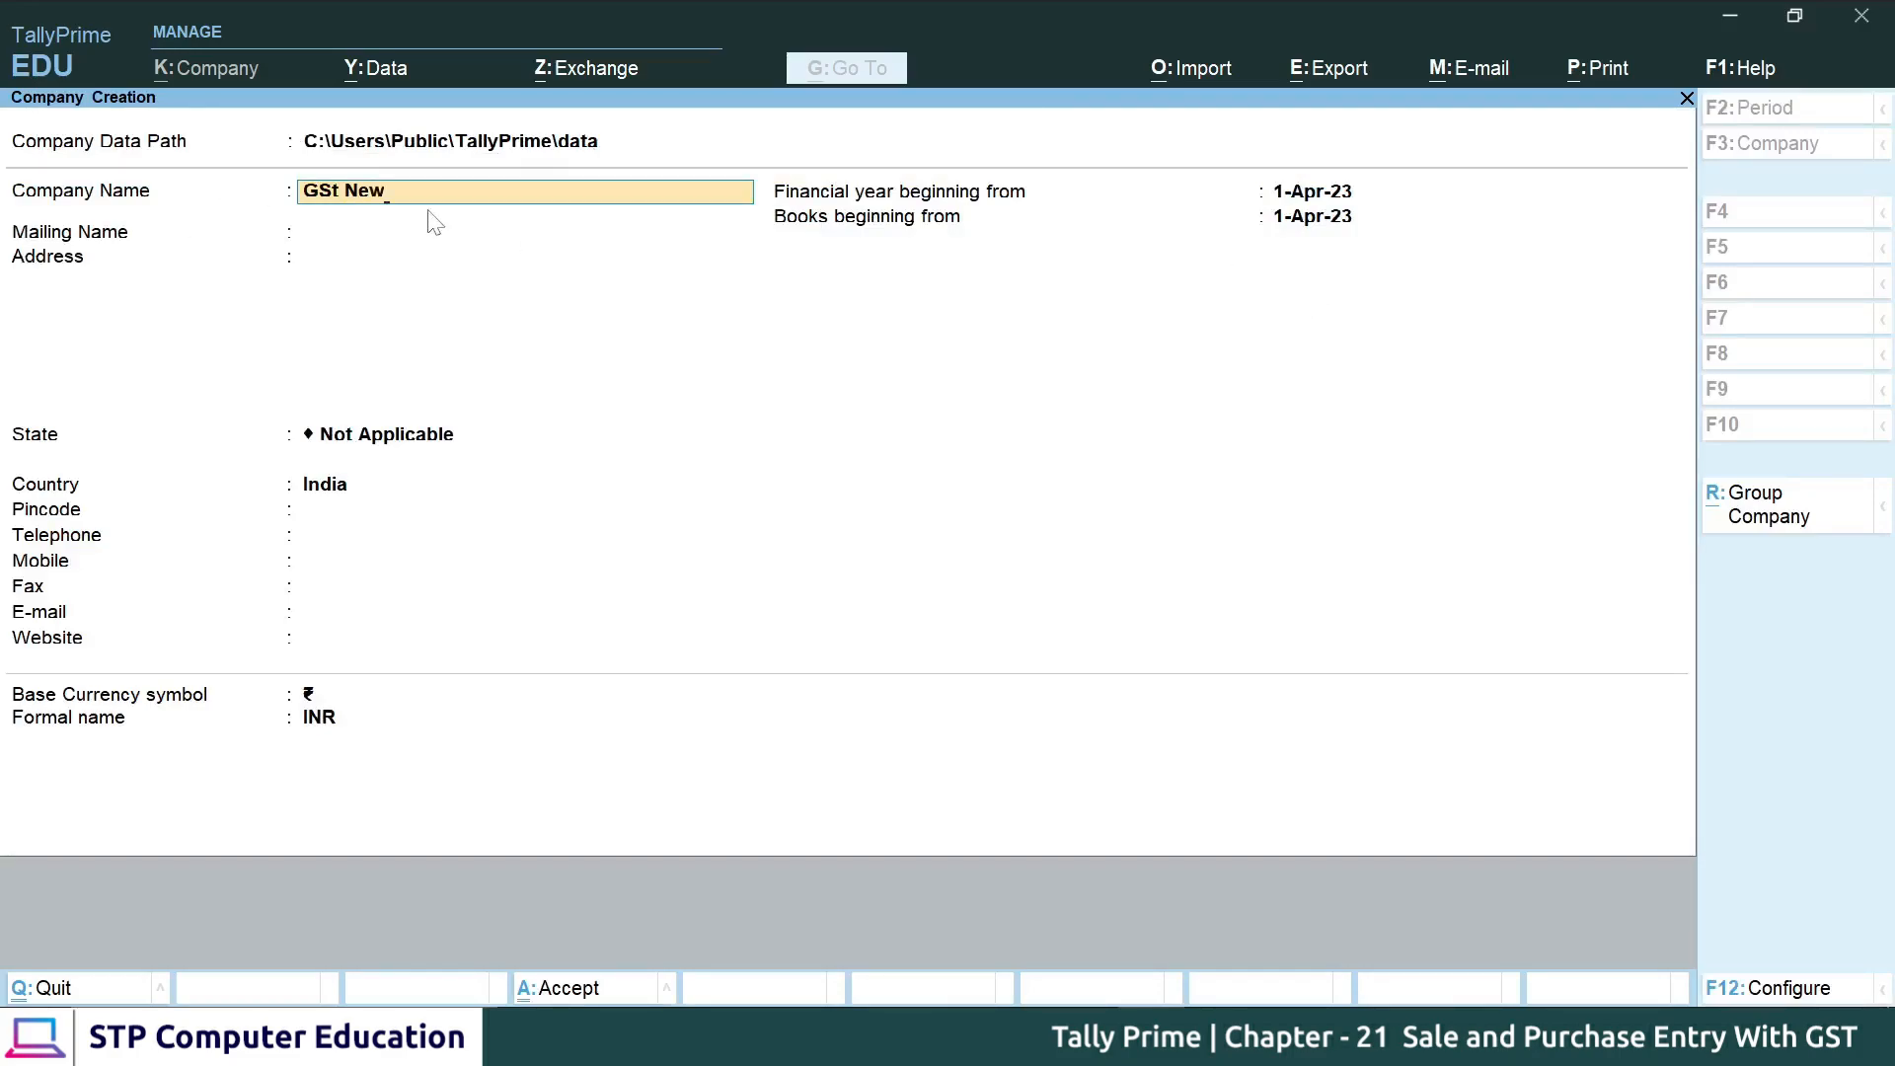
- Name the new company GSt New, keep the same mailing name, leave the address blank and set the state to Delhi
{"action": "key", "text": "Return"}
{"action": "key", "text": "Return"}
{"action": "key", "text": "Return"}
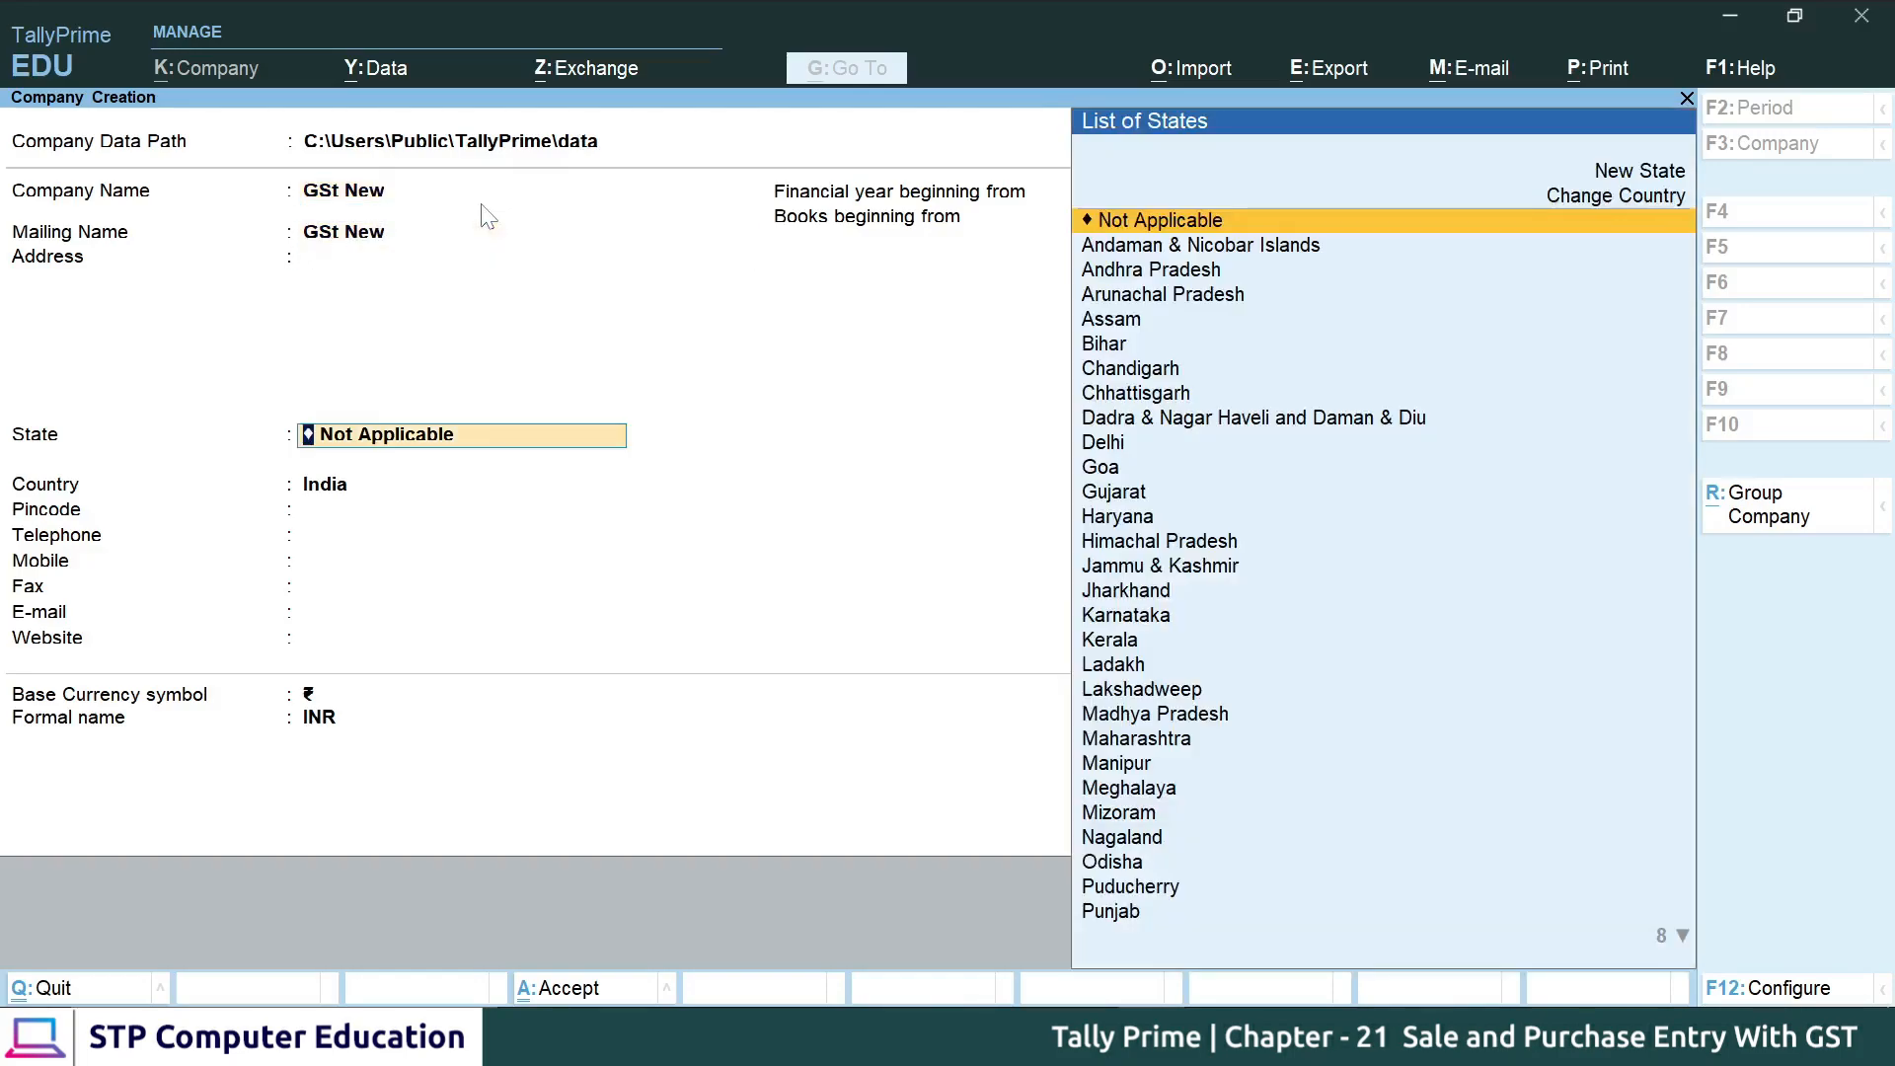
{"action": "key", "text": "Down"}
{"action": "key", "text": "Down"}
{"action": "key", "text": "Down"}
{"action": "key", "text": "Down"}
{"action": "key", "text": "Down"}
{"action": "key", "text": "Down"}
{"action": "key", "text": "Down"}
{"action": "key", "text": "Down"}
{"action": "key", "text": "Down"}
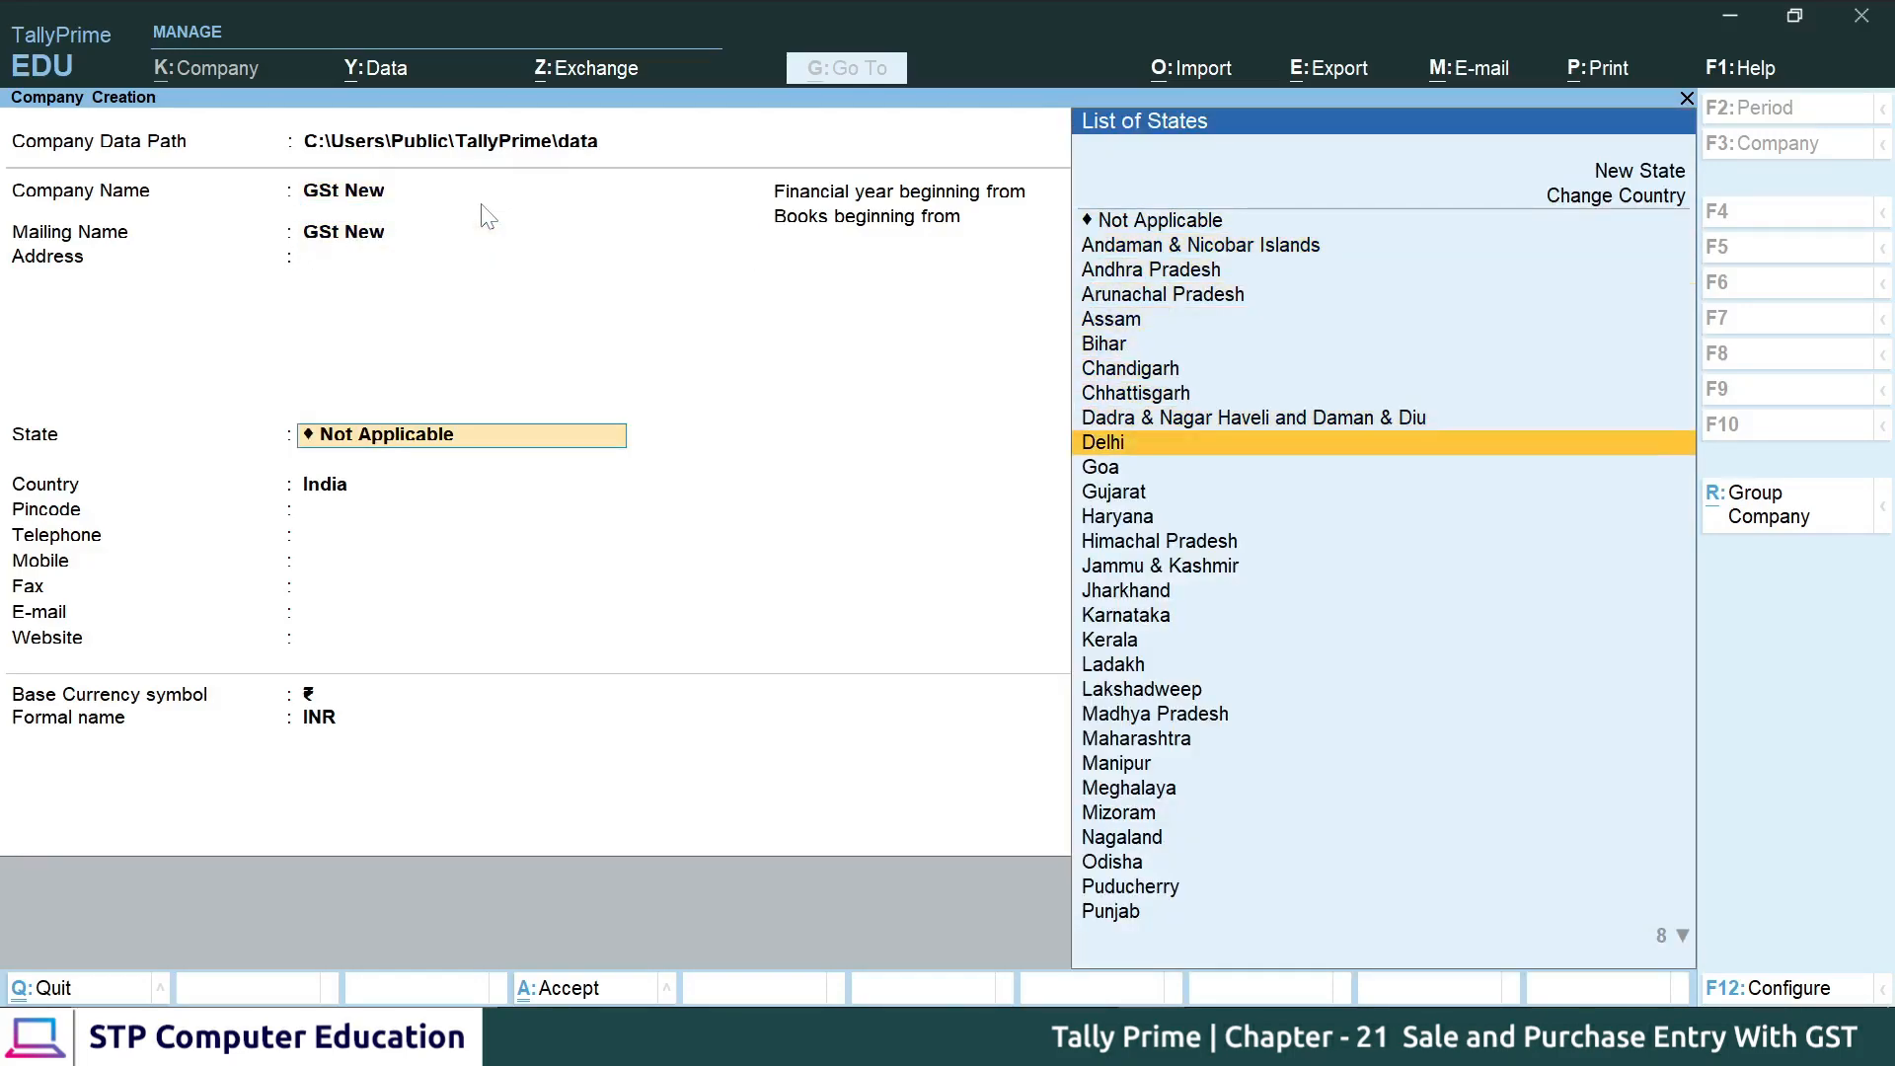
{"action": "key", "text": "Return"}
- Leave the pincode and all contact fields blank and create the company
{"action": "key", "text": "Return"}
{"action": "key", "text": "Return"}
{"action": "key", "text": "Return"}
{"action": "key", "text": "Return"}
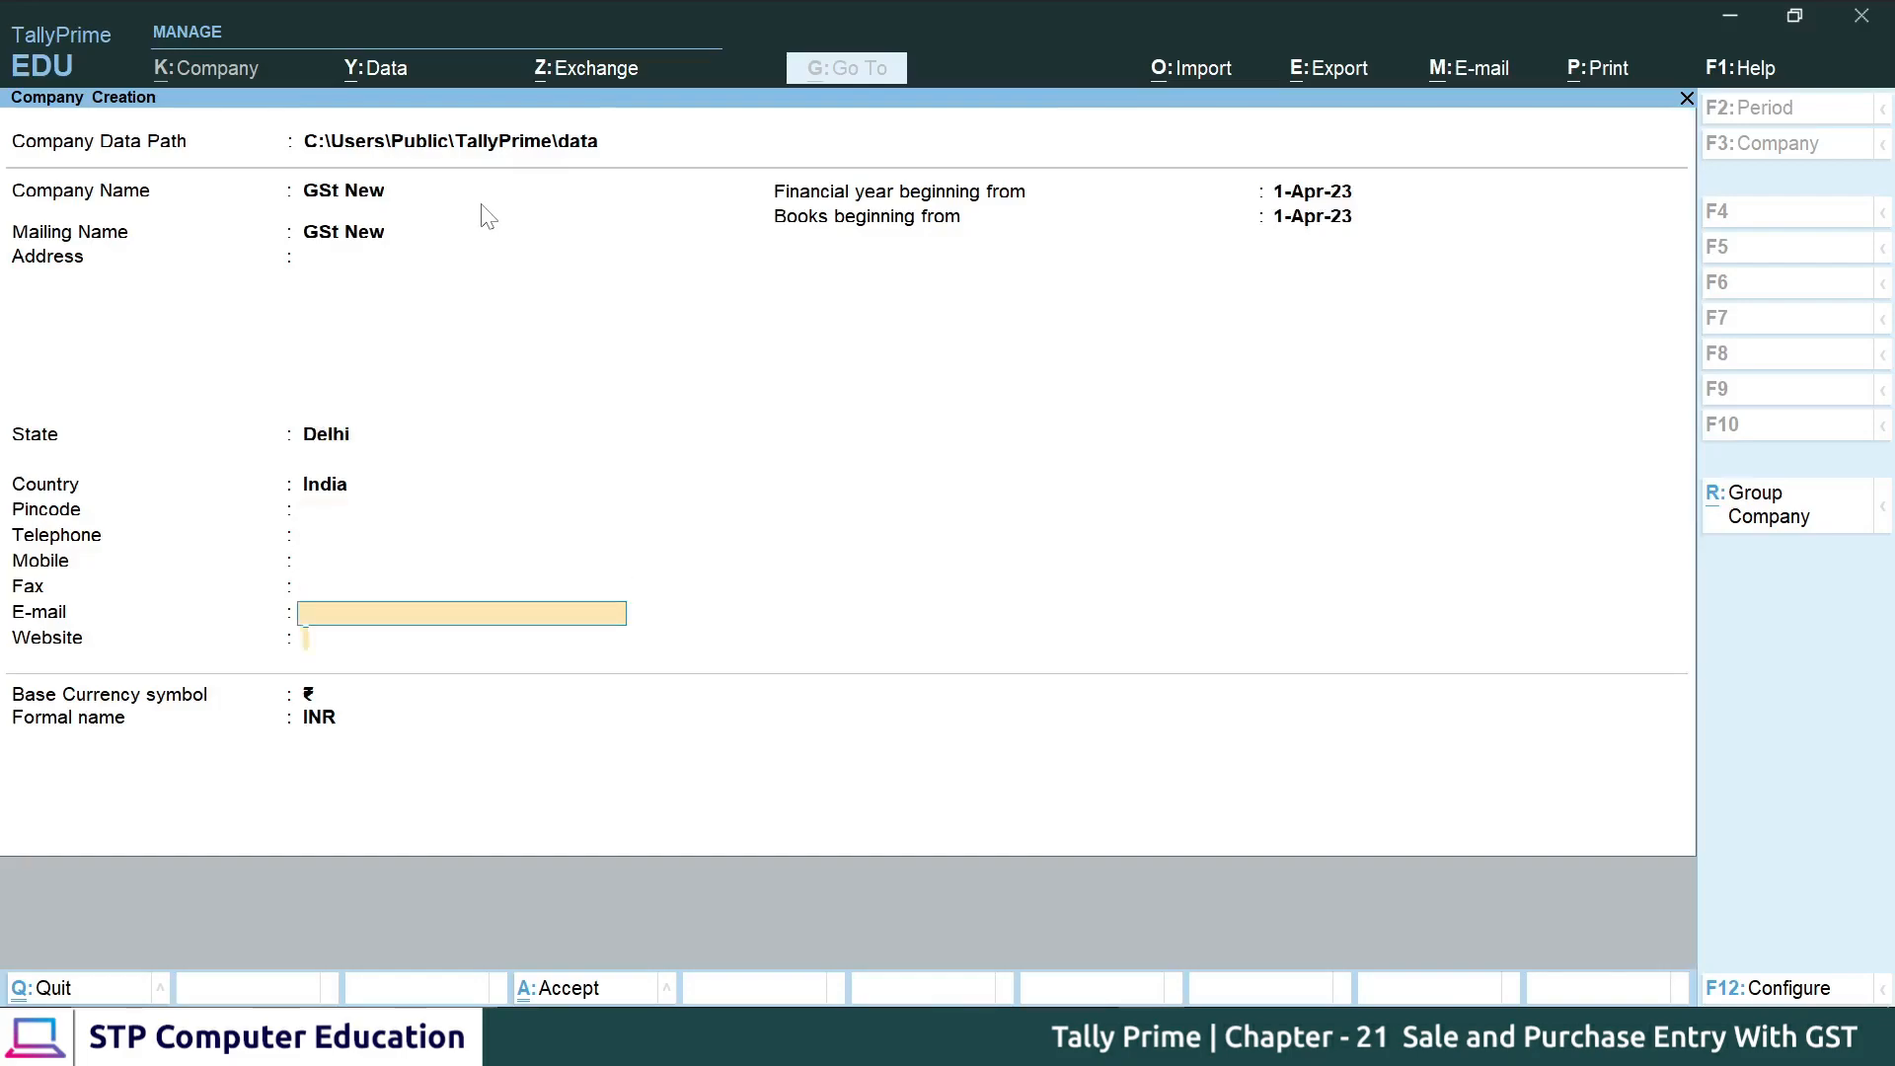
{"action": "key", "text": "Return"}
{"action": "key", "text": "Return"}
{"action": "key", "text": "Return"}
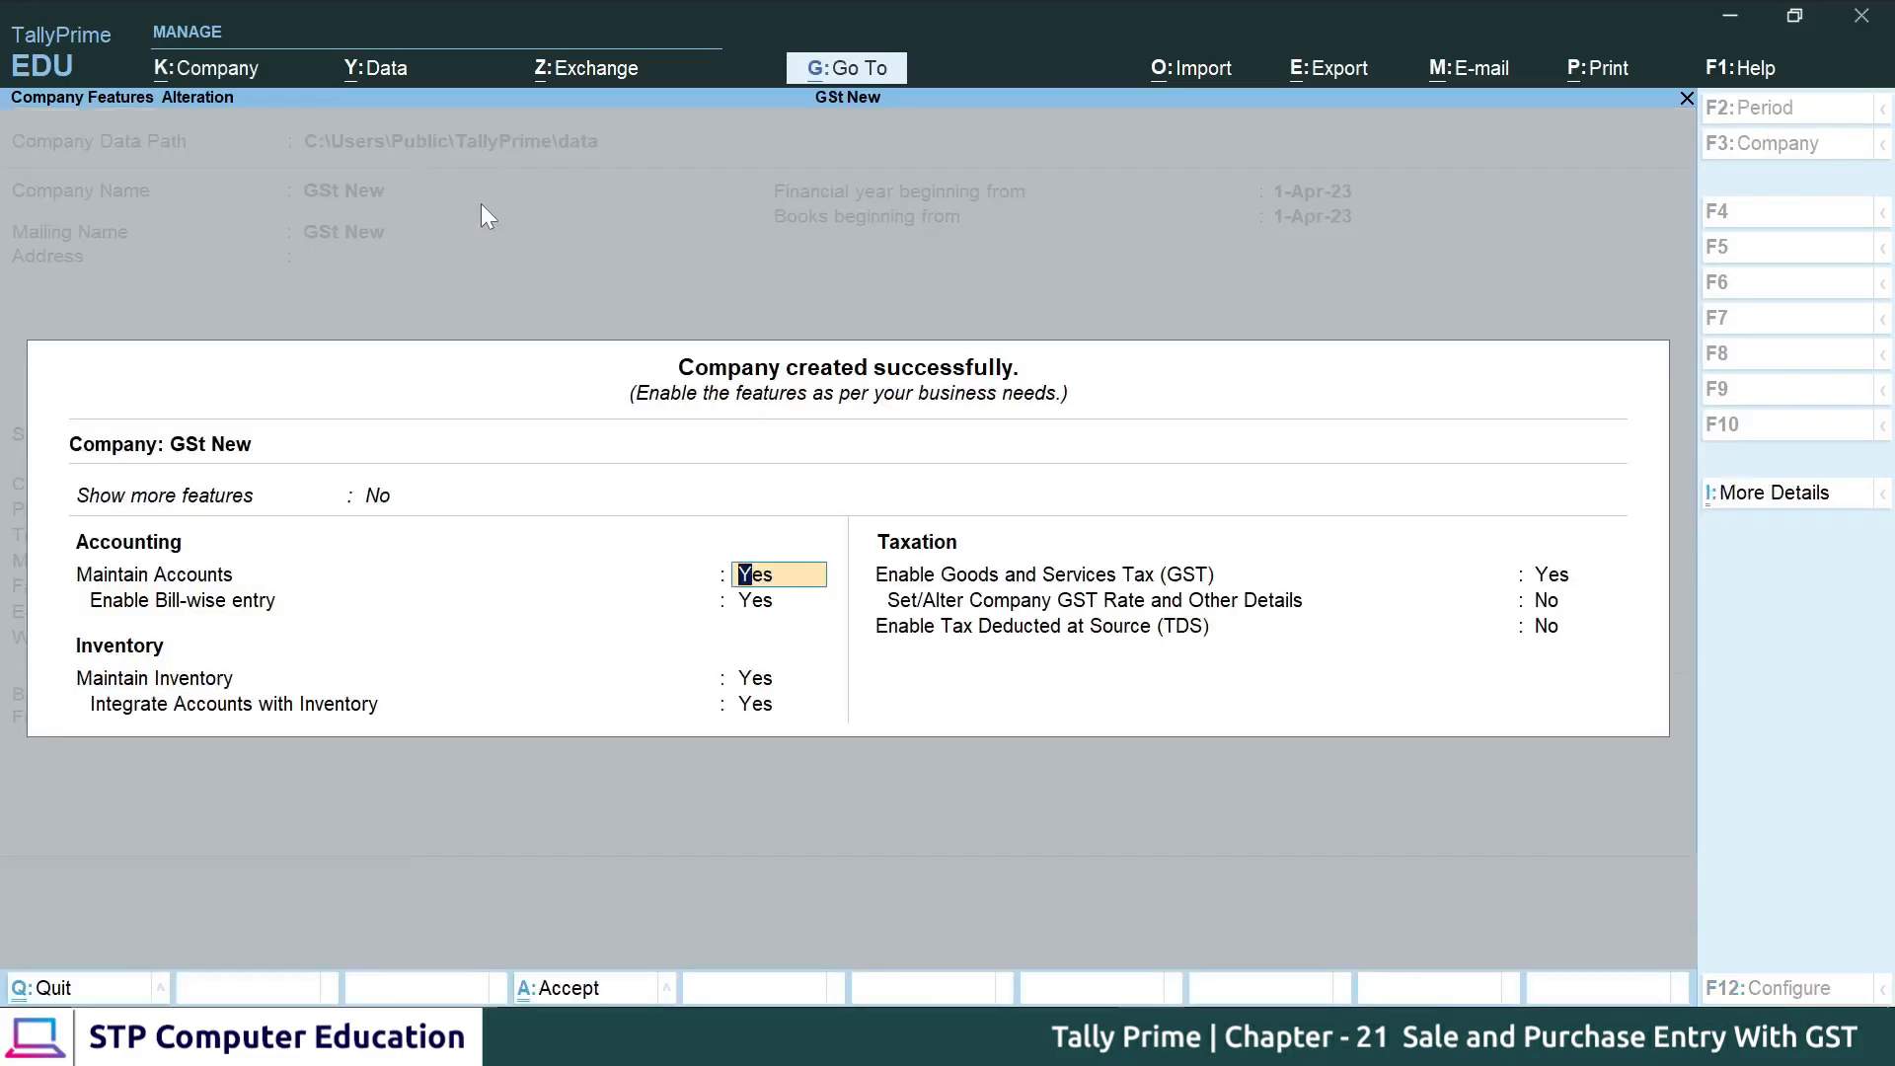
- Keep the accounting and inventory features set to Yes and enable Goods and Services Tax (GST) for the company
{"action": "key", "text": "Return"}
{"action": "key", "text": "Return"}
{"action": "key", "text": "Return"}
{"action": "key", "text": "Return"}
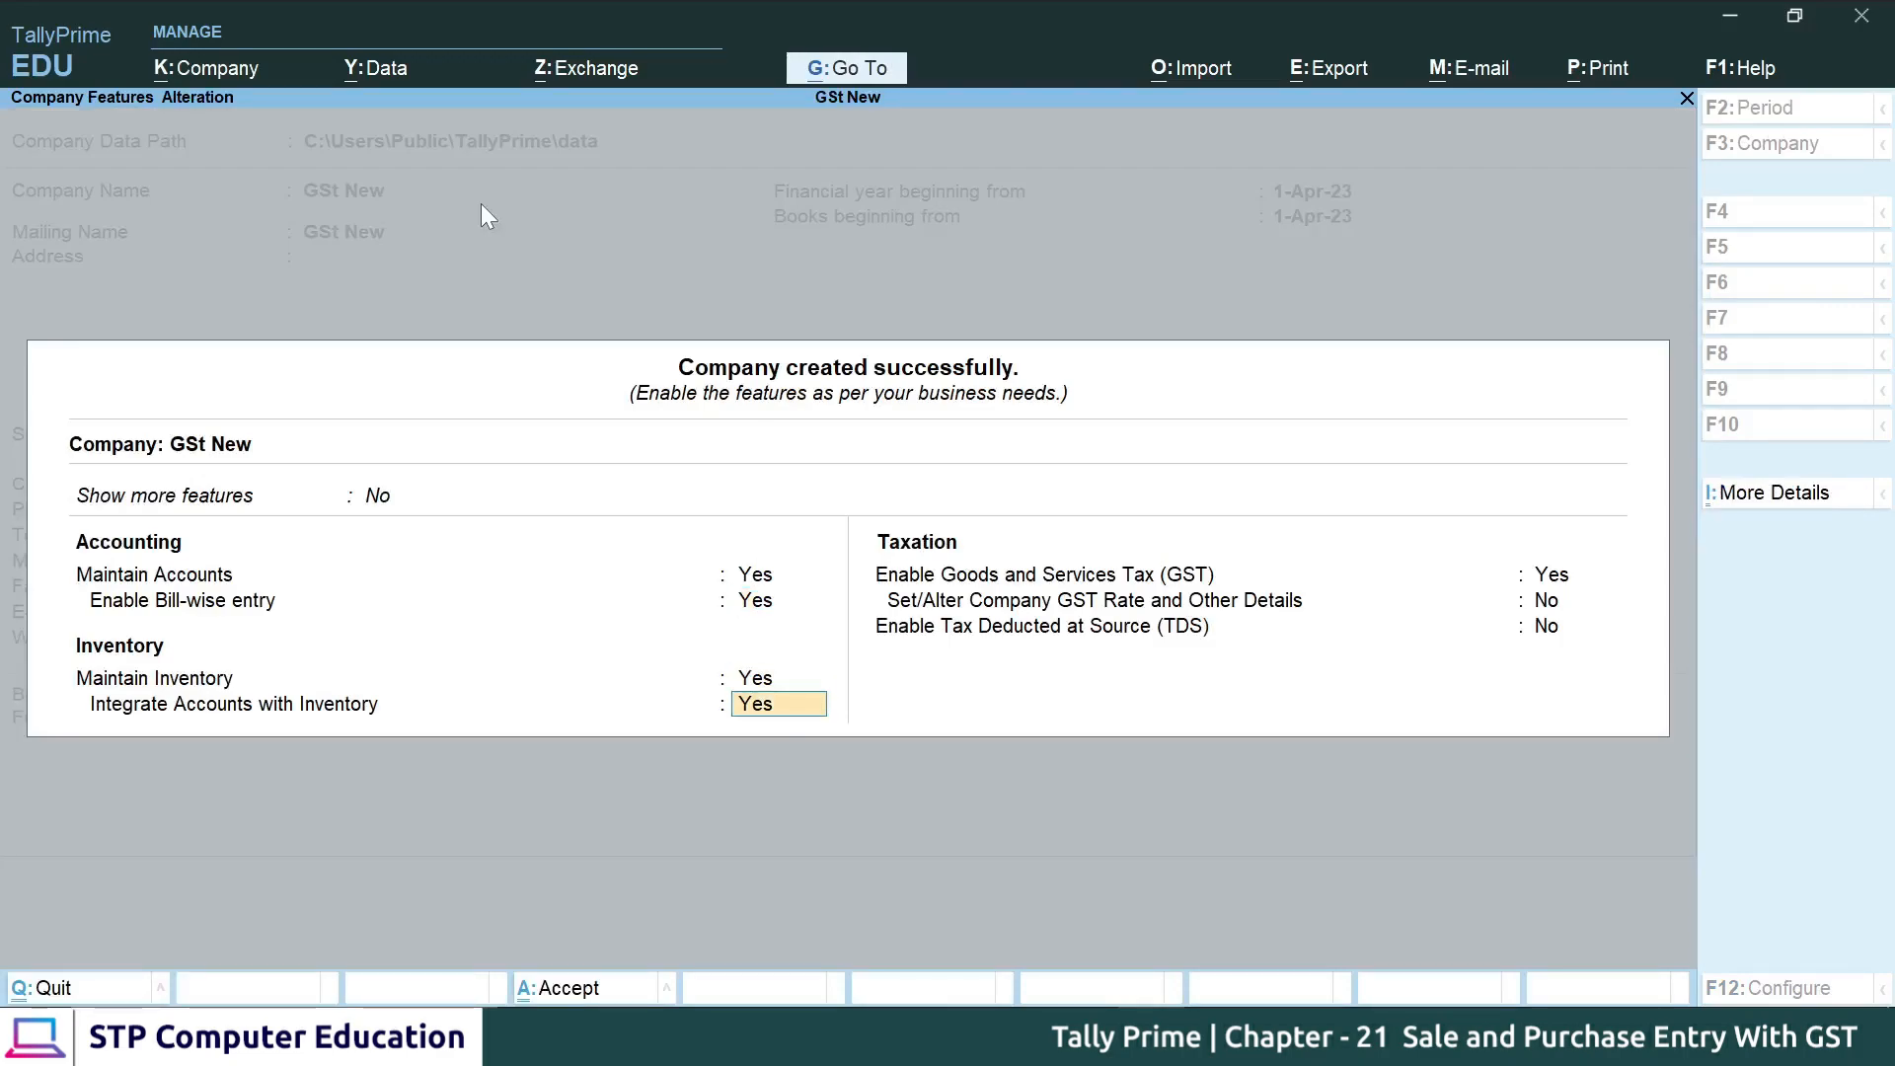
{"action": "key", "text": "Up"}
{"action": "left_click", "coordinate": [1553, 581]}
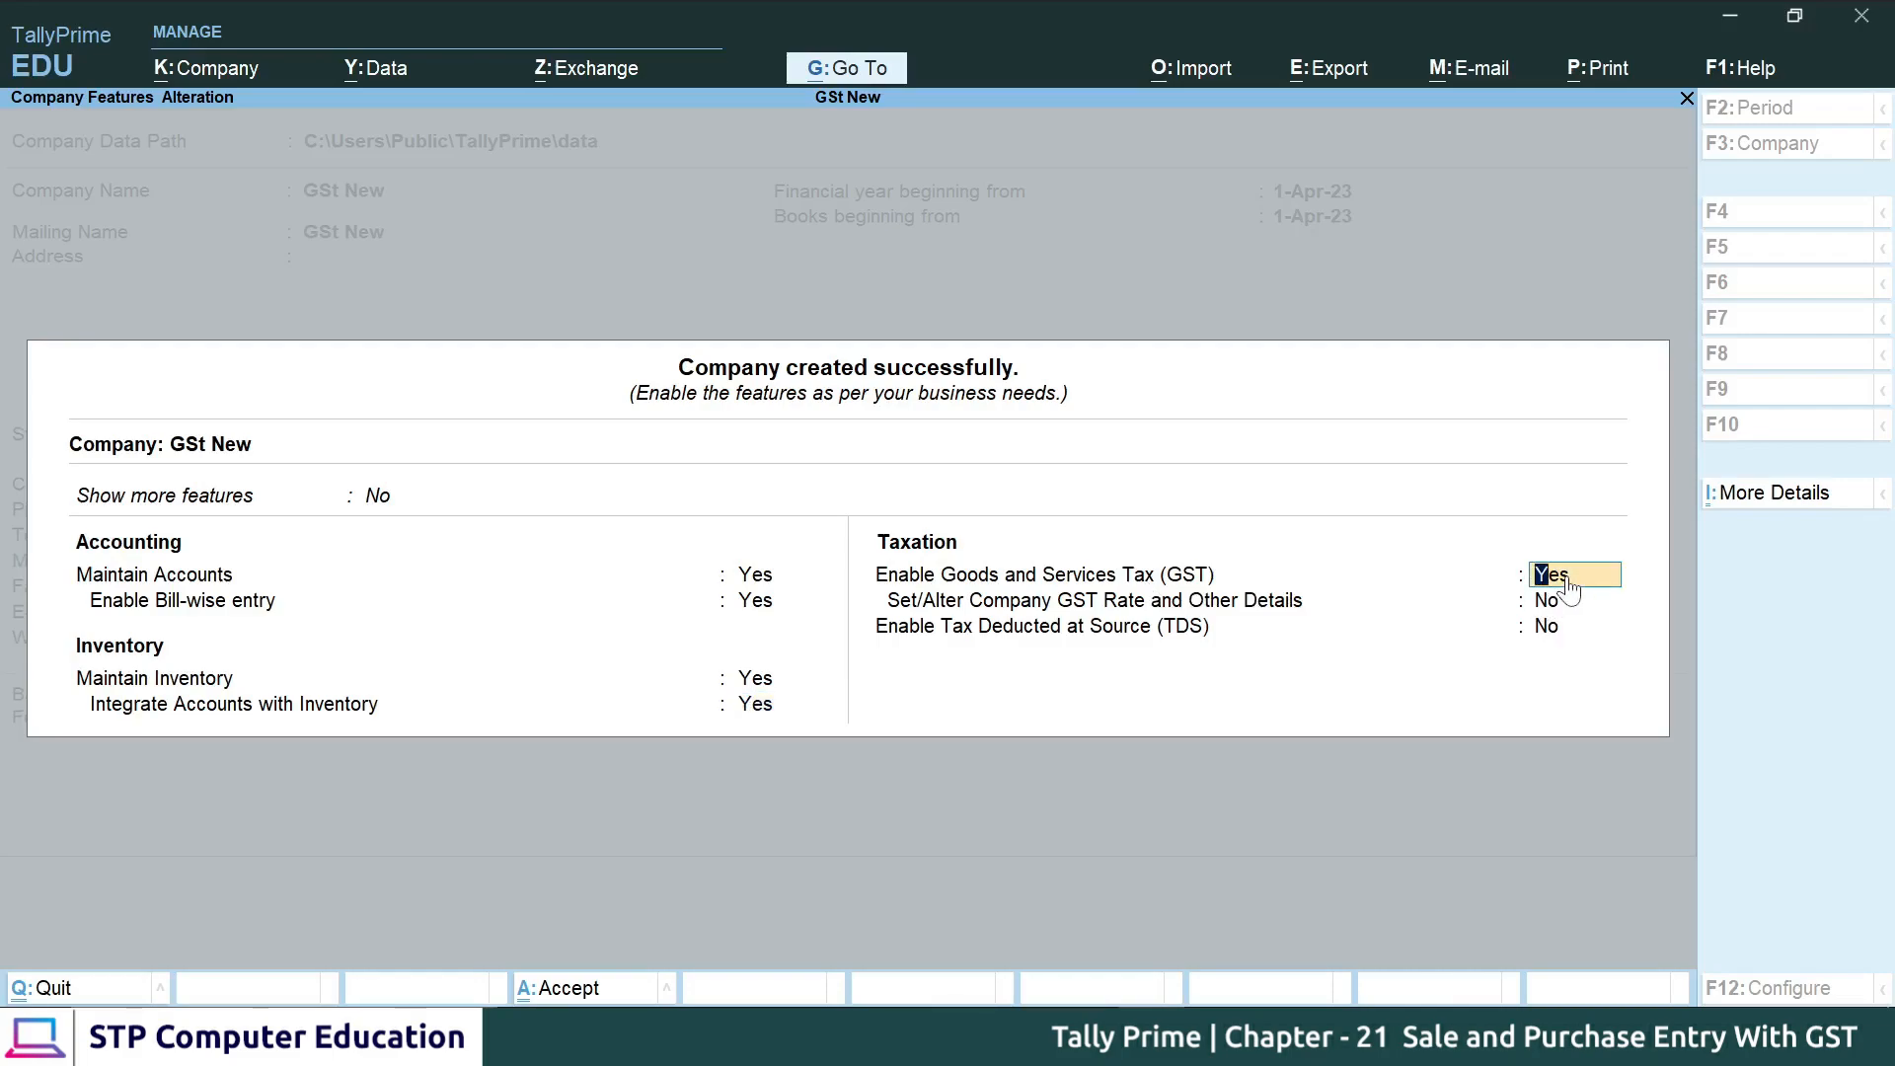
{"action": "key", "text": "Return"}
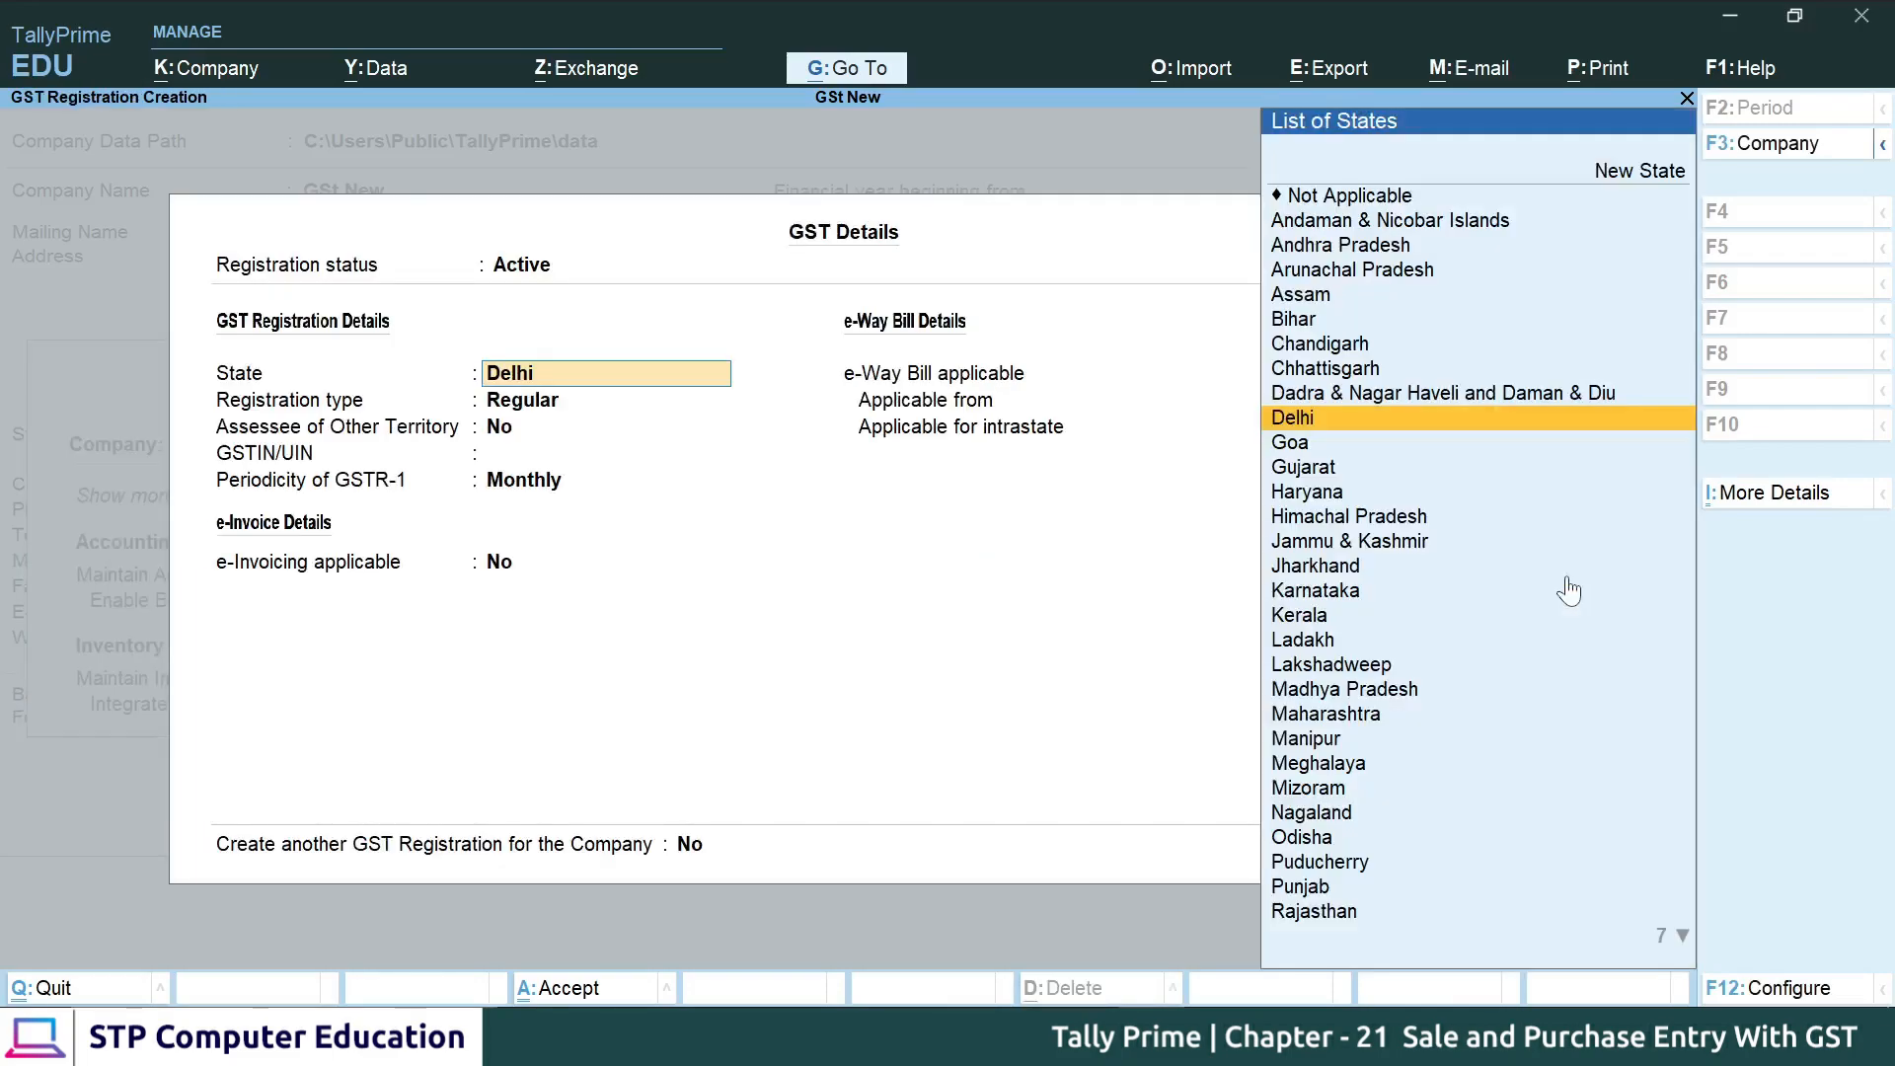
- In the GST details, keep Delhi as state, Regular as registration type and No for Assessee of Other Territory
{"action": "key", "text": "Return"}
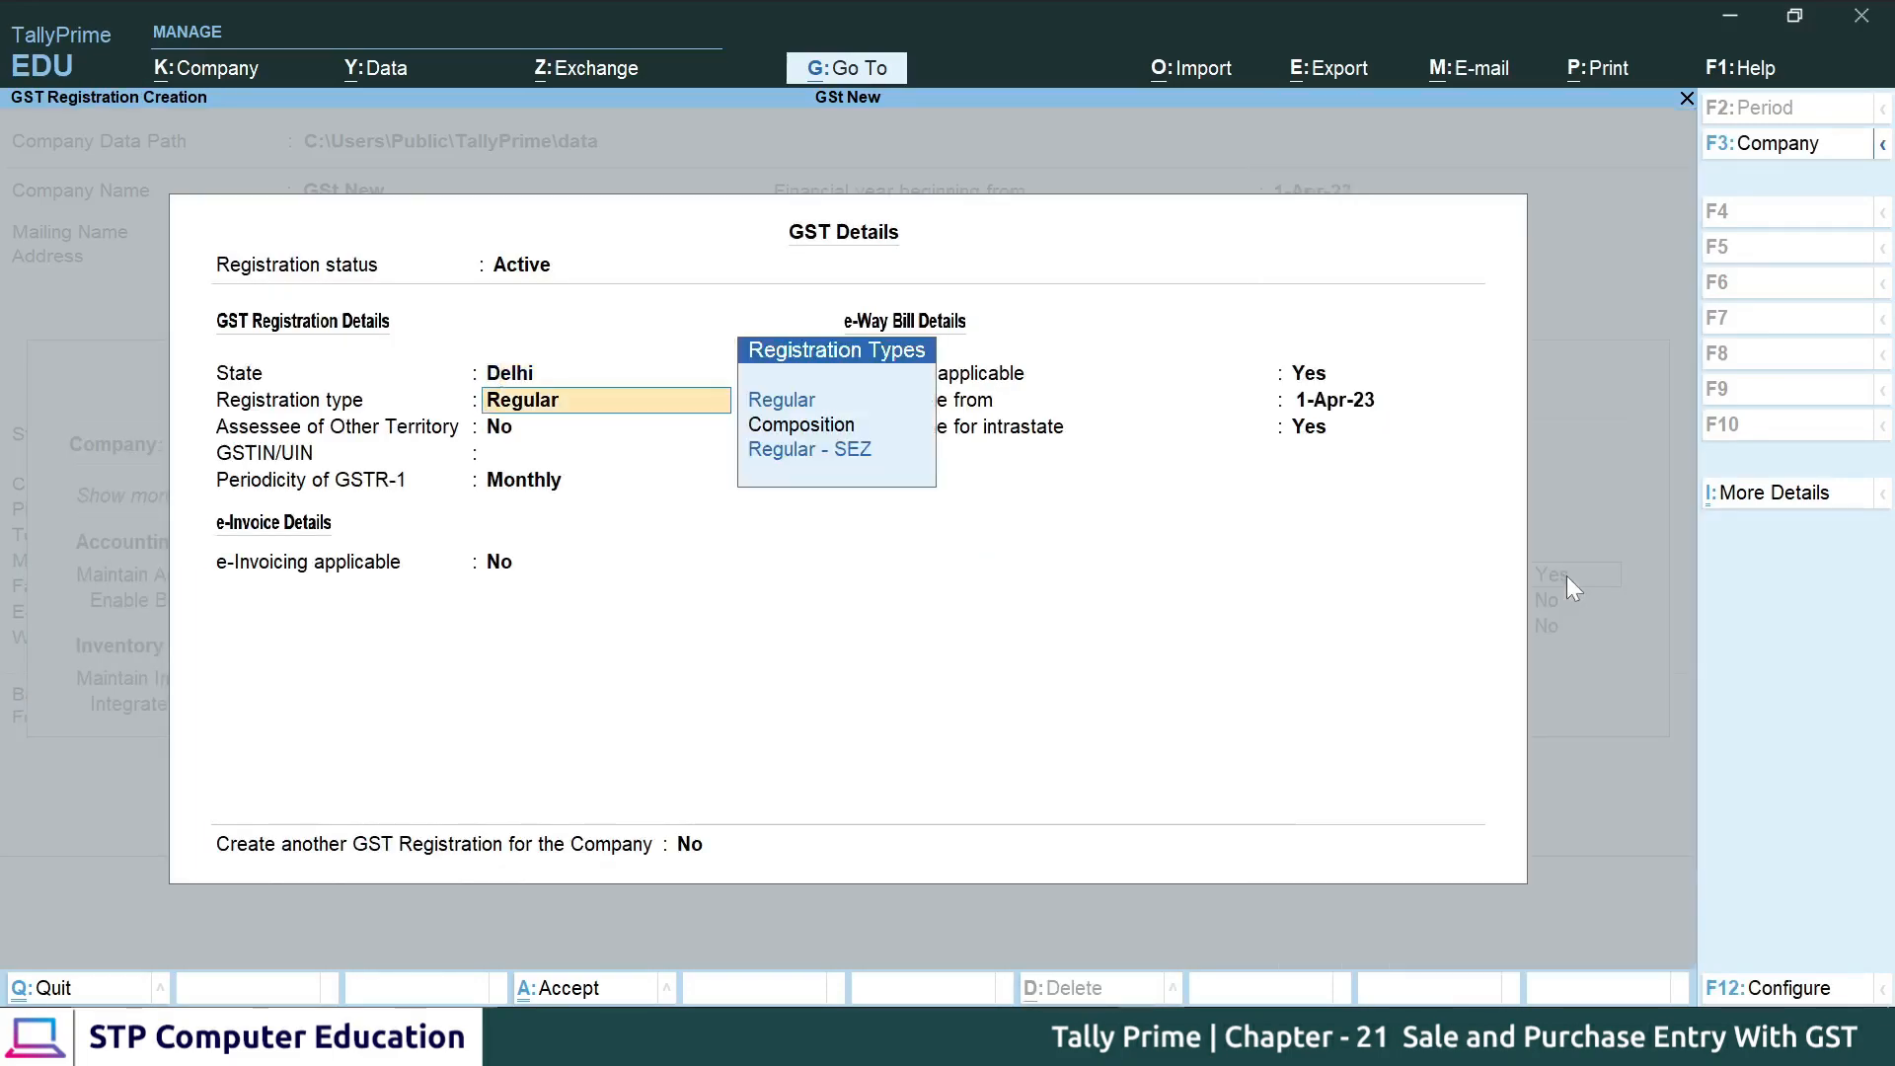
{"action": "key", "text": "Return"}
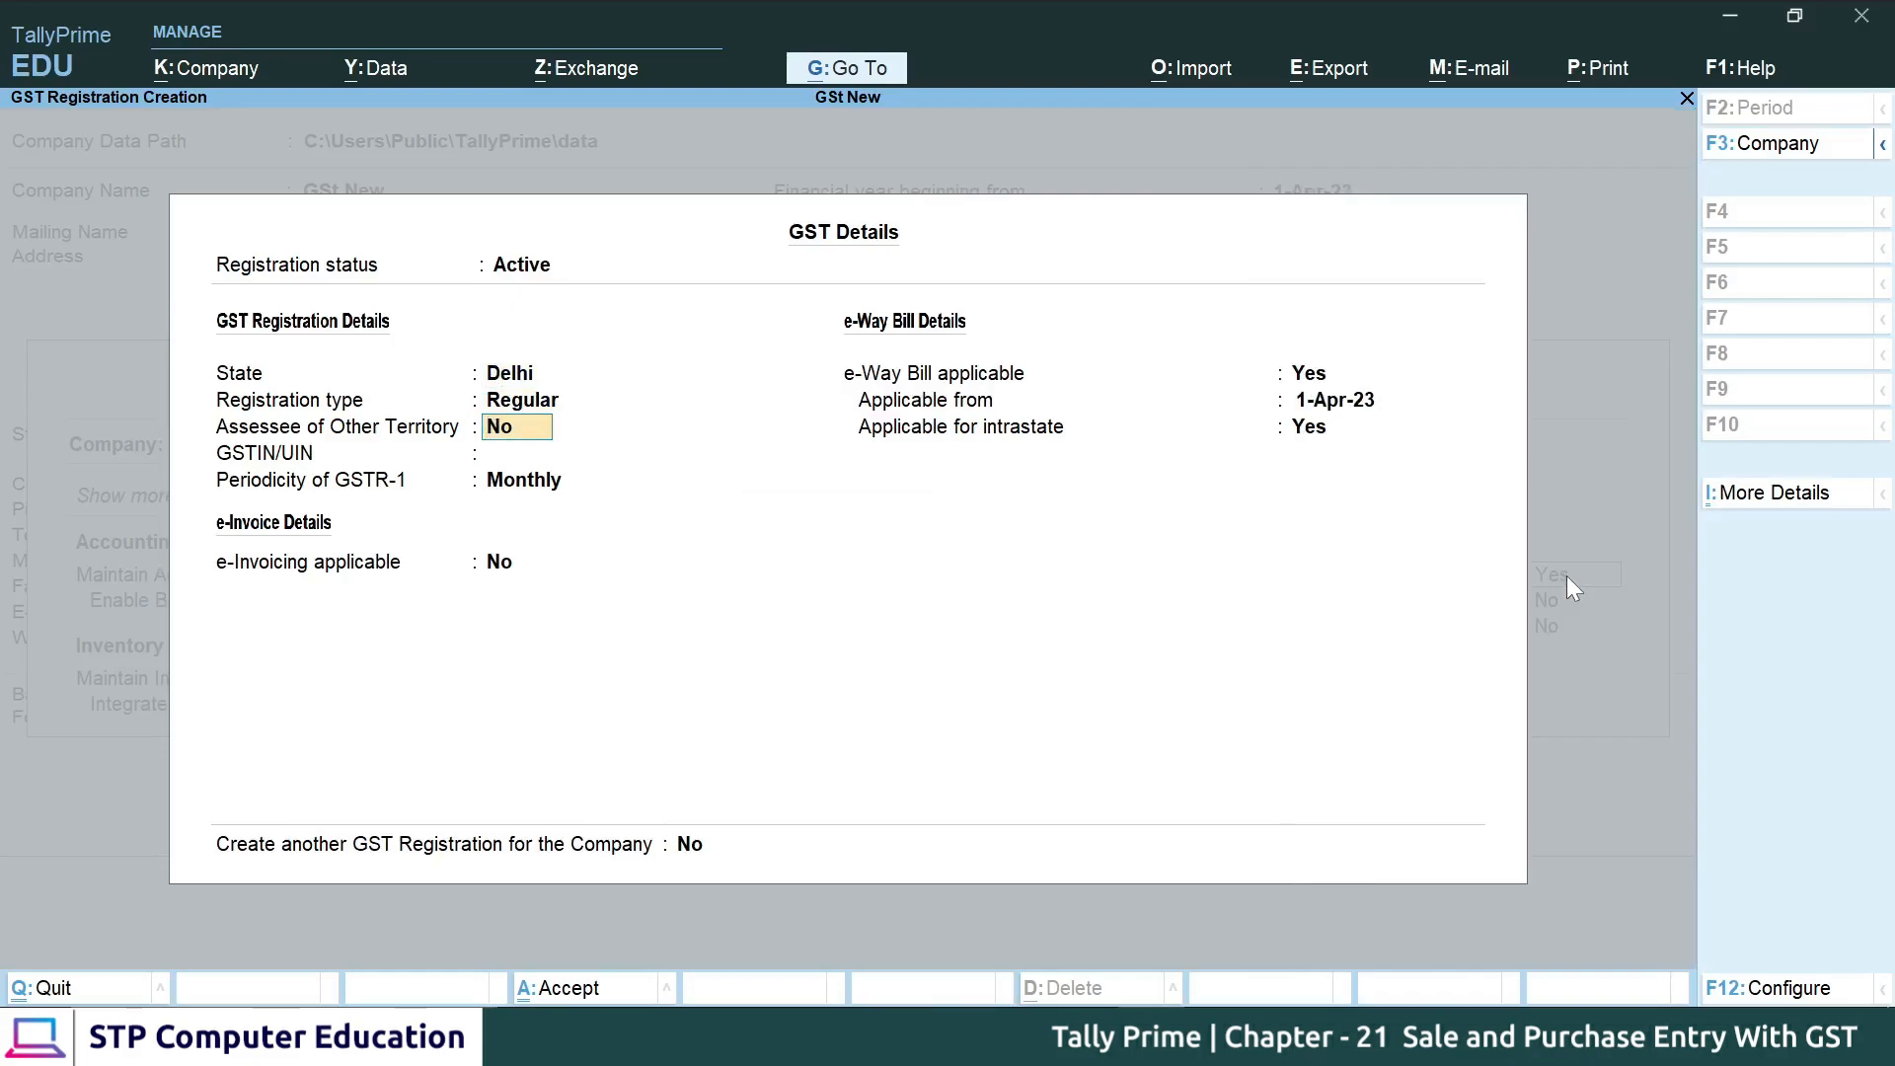
{"action": "key", "text": "Return"}
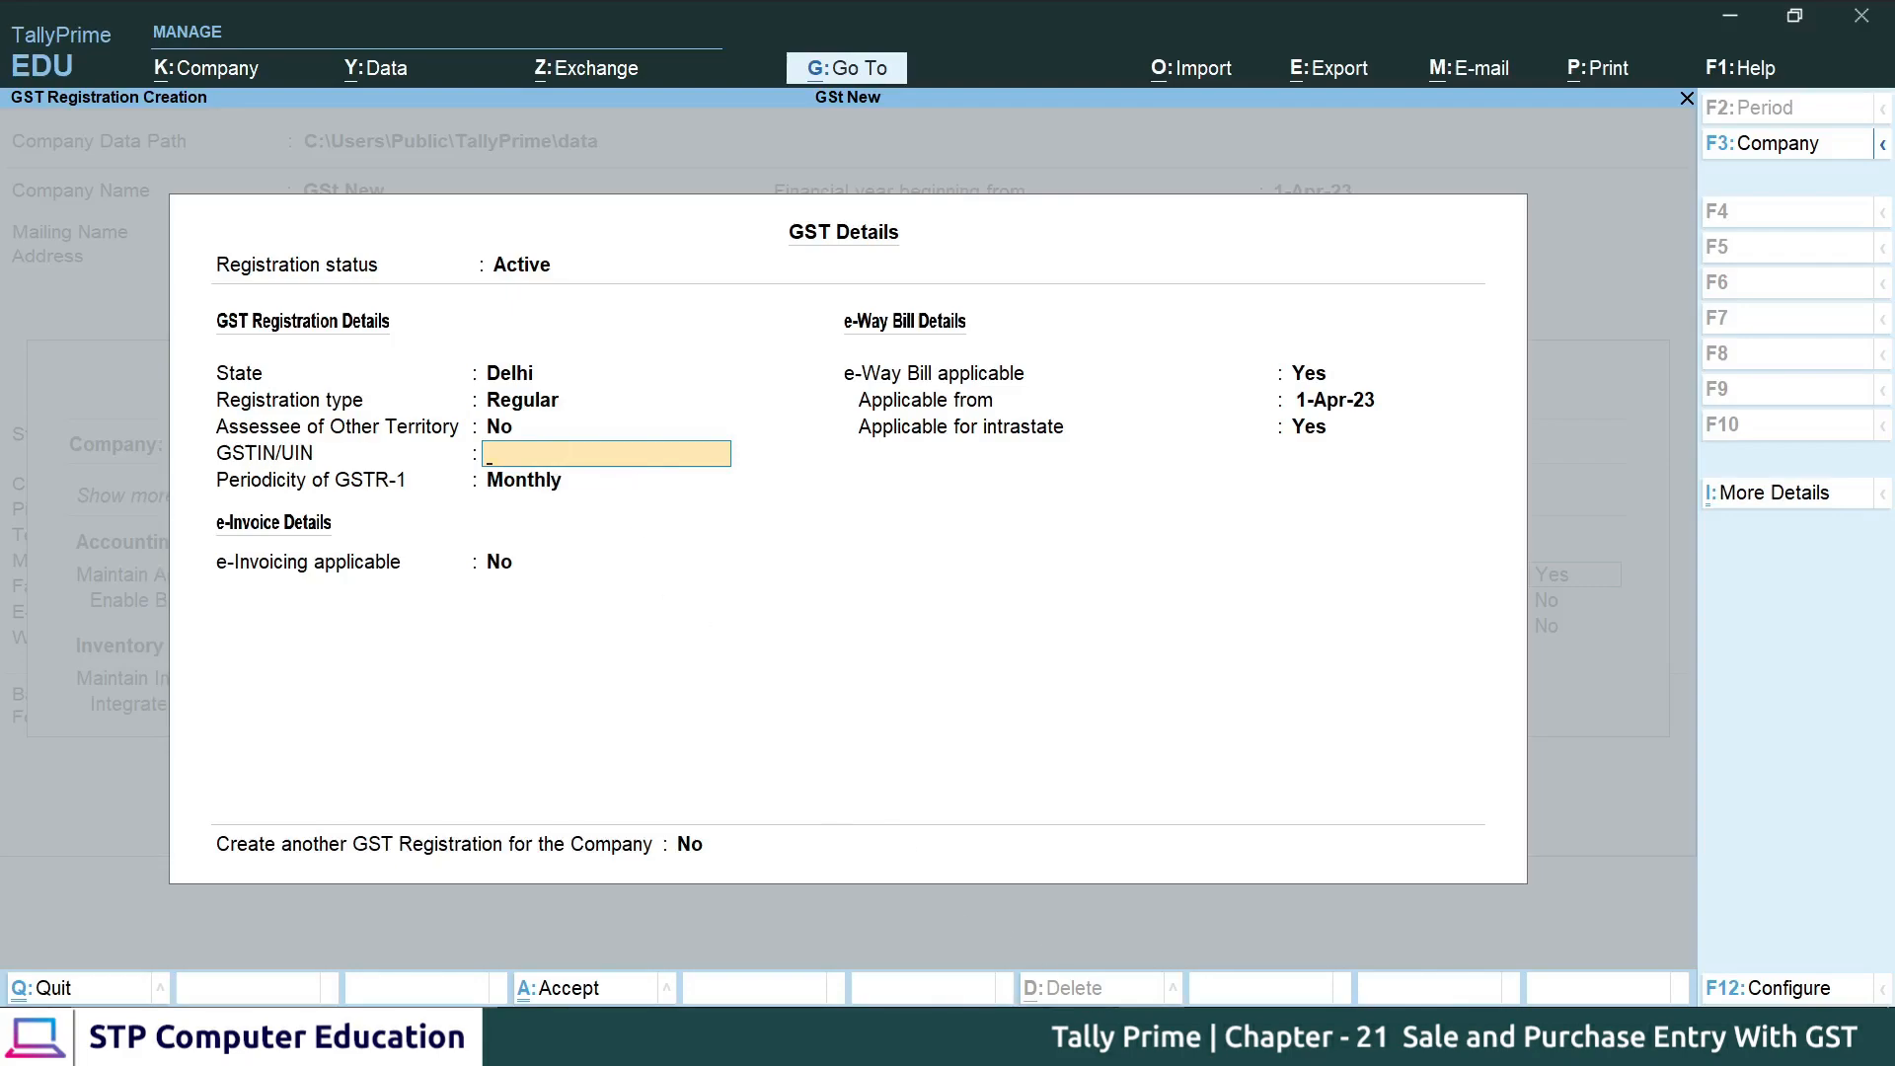
- Switch to the Chapter 21 PDF in Acrobat and examine the Delhi GST numbers in the List of GST Numbers
{"action": "left_click", "coordinate": [1036, 1036]}
{"action": "scroll", "coordinate": [955, 600], "scroll_direction": "down", "scroll_amount": 20}
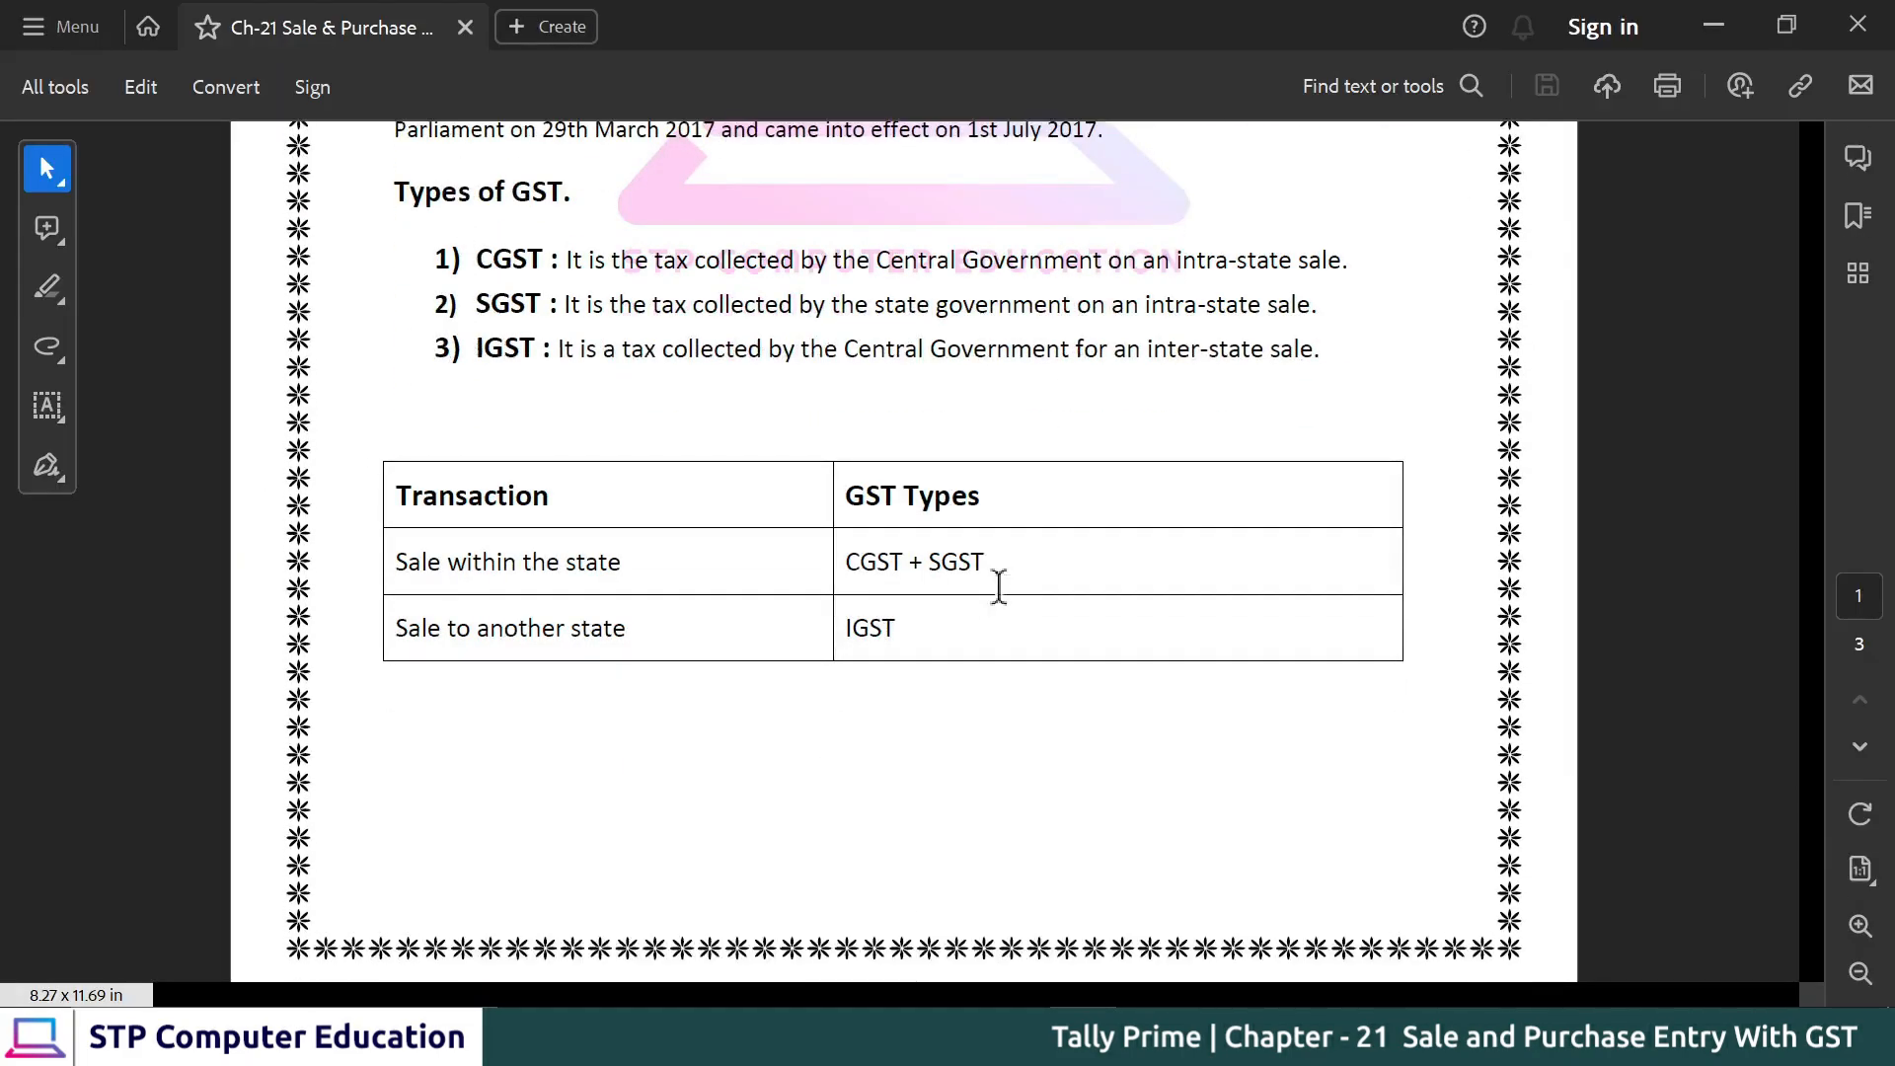
{"action": "scroll", "coordinate": [956, 602], "scroll_direction": "down", "scroll_amount": 10}
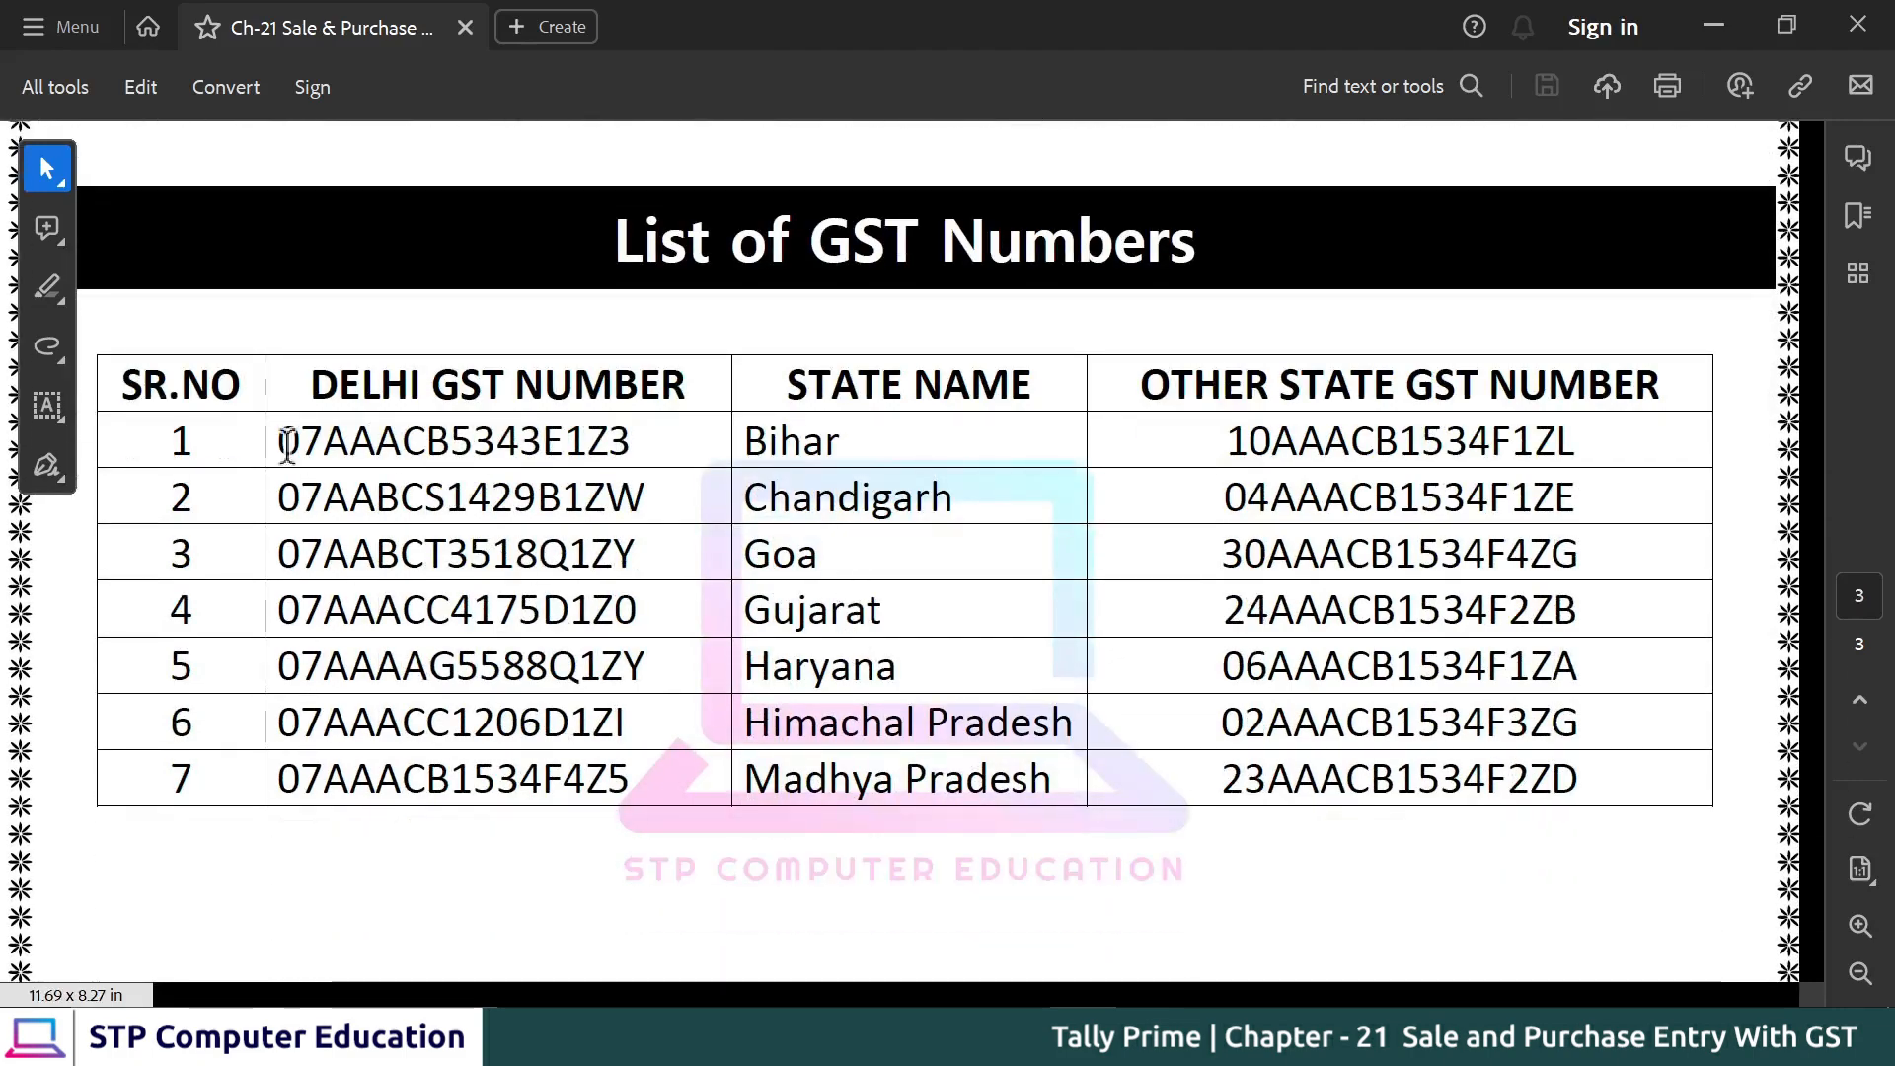
{"action": "left_click_drag", "start_coordinate": [286, 444], "coordinate": [614, 441]}
{"action": "left_click_drag", "start_coordinate": [350, 497], "coordinate": [561, 498]}
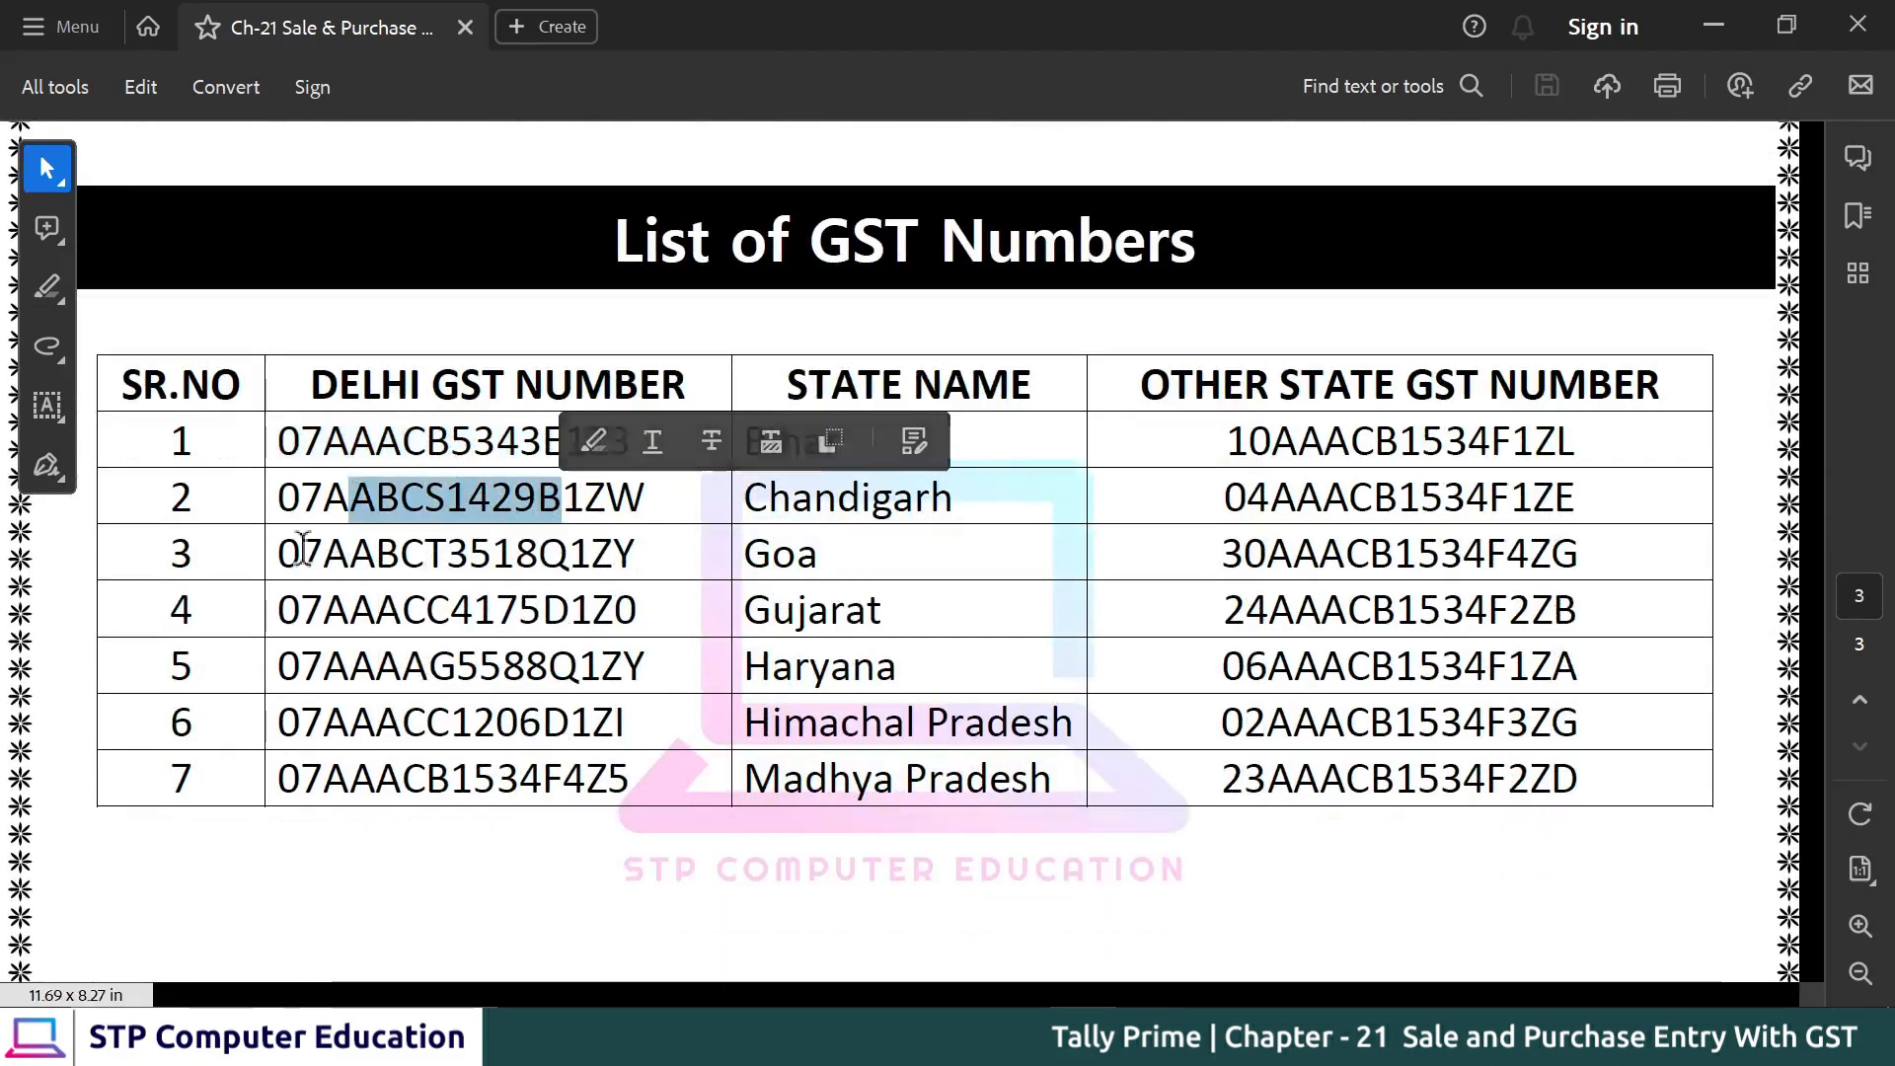
{"action": "left_click_drag", "start_coordinate": [290, 553], "coordinate": [538, 553]}
{"action": "left_click_drag", "start_coordinate": [347, 612], "coordinate": [563, 636]}
{"action": "left_click_drag", "start_coordinate": [322, 667], "coordinate": [541, 669]}
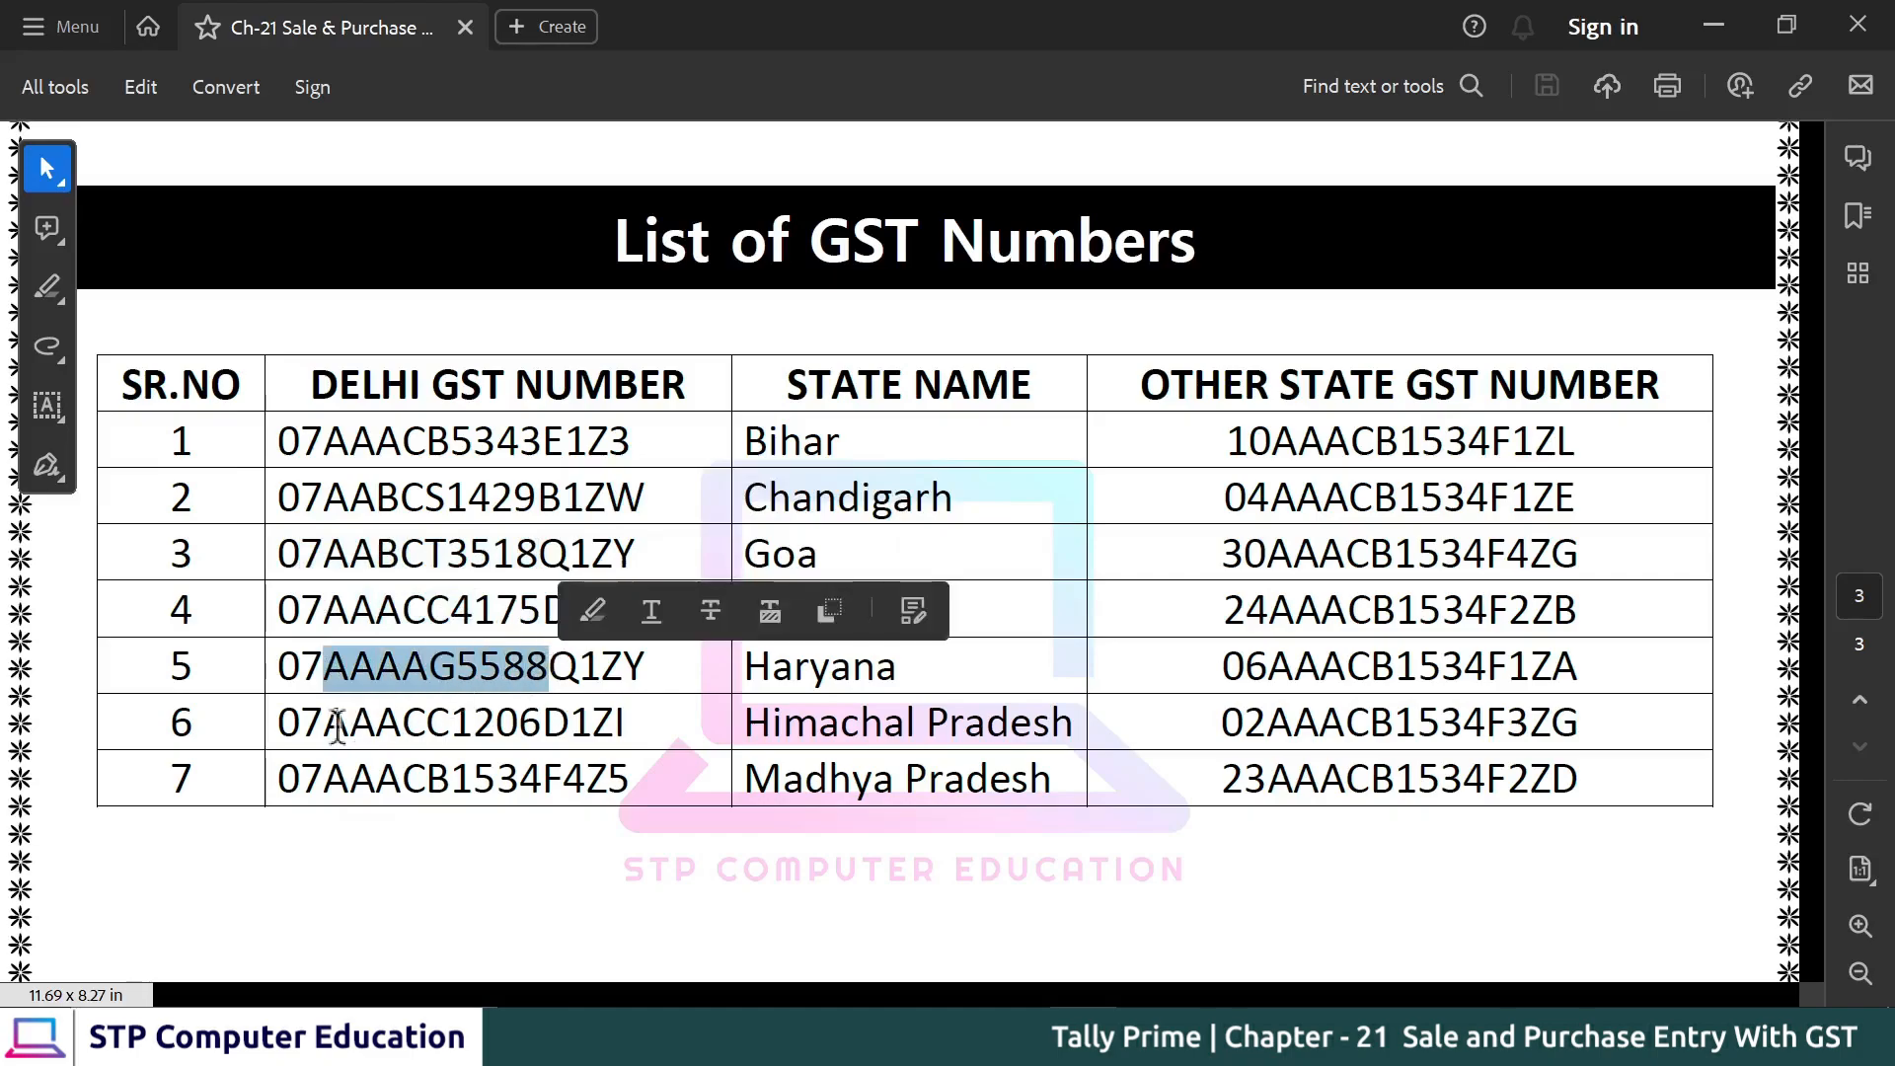
{"action": "left_click_drag", "start_coordinate": [336, 723], "coordinate": [533, 725]}
{"action": "left_click_drag", "start_coordinate": [341, 785], "coordinate": [520, 785]}
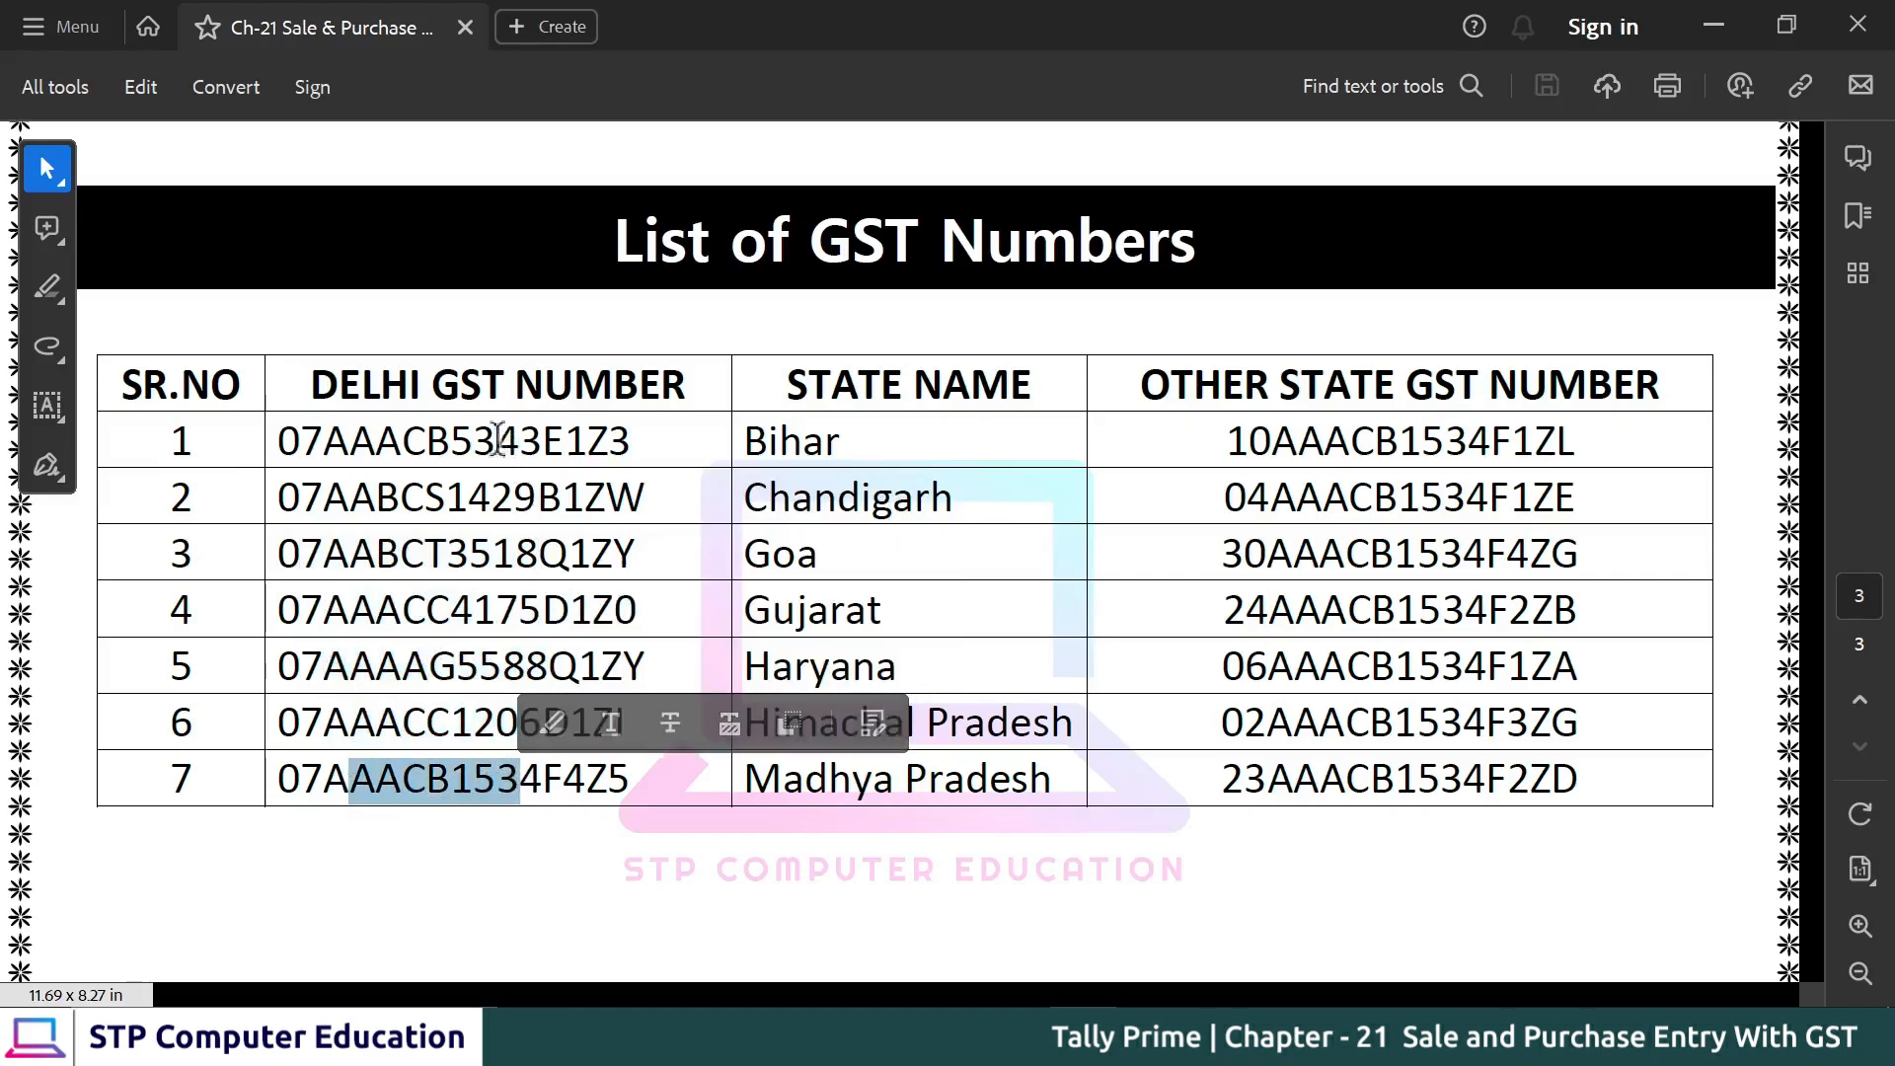
{"action": "left_click_drag", "start_coordinate": [496, 441], "coordinate": [353, 446]}
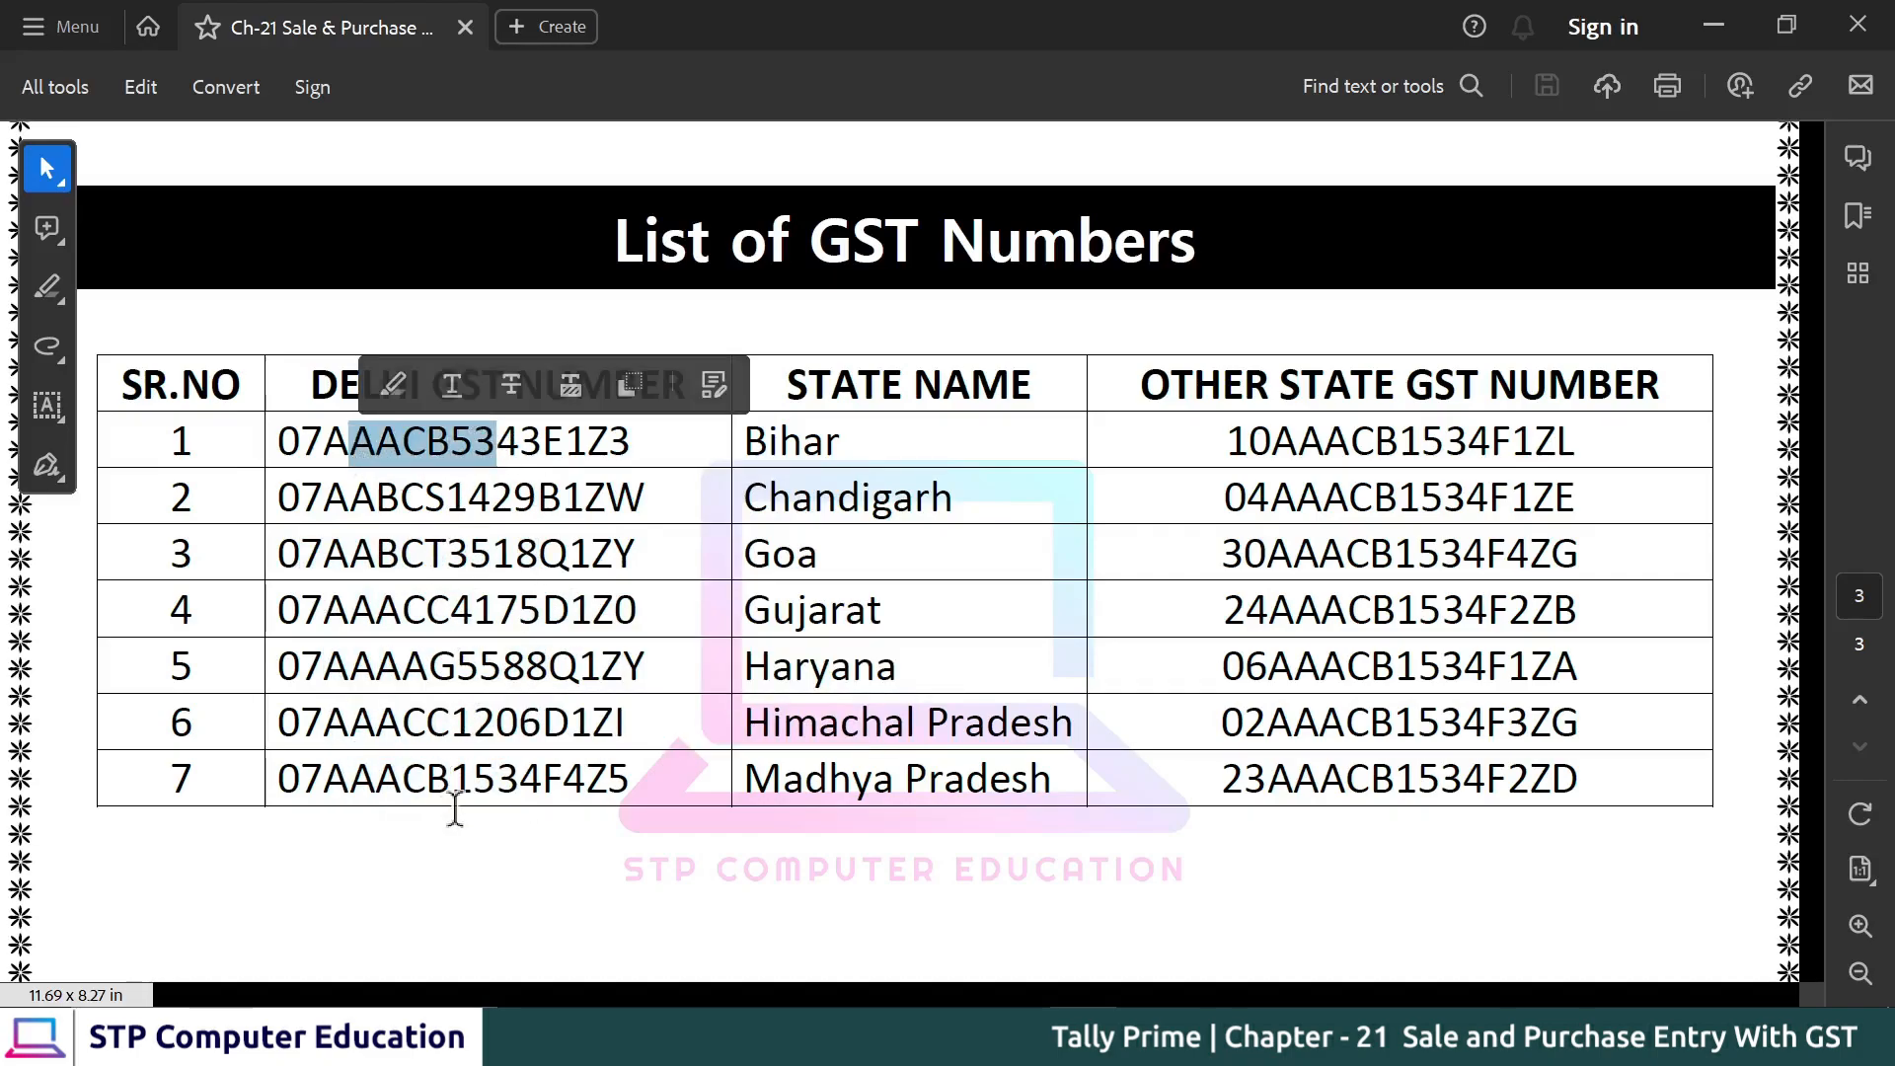
- Examine the other-state GST numbers and their state names for Bihar, Chandigarh and Goa
{"action": "left_click_drag", "start_coordinate": [1247, 441], "coordinate": [1470, 443]}
{"action": "left_click_drag", "start_coordinate": [1273, 499], "coordinate": [1509, 498]}
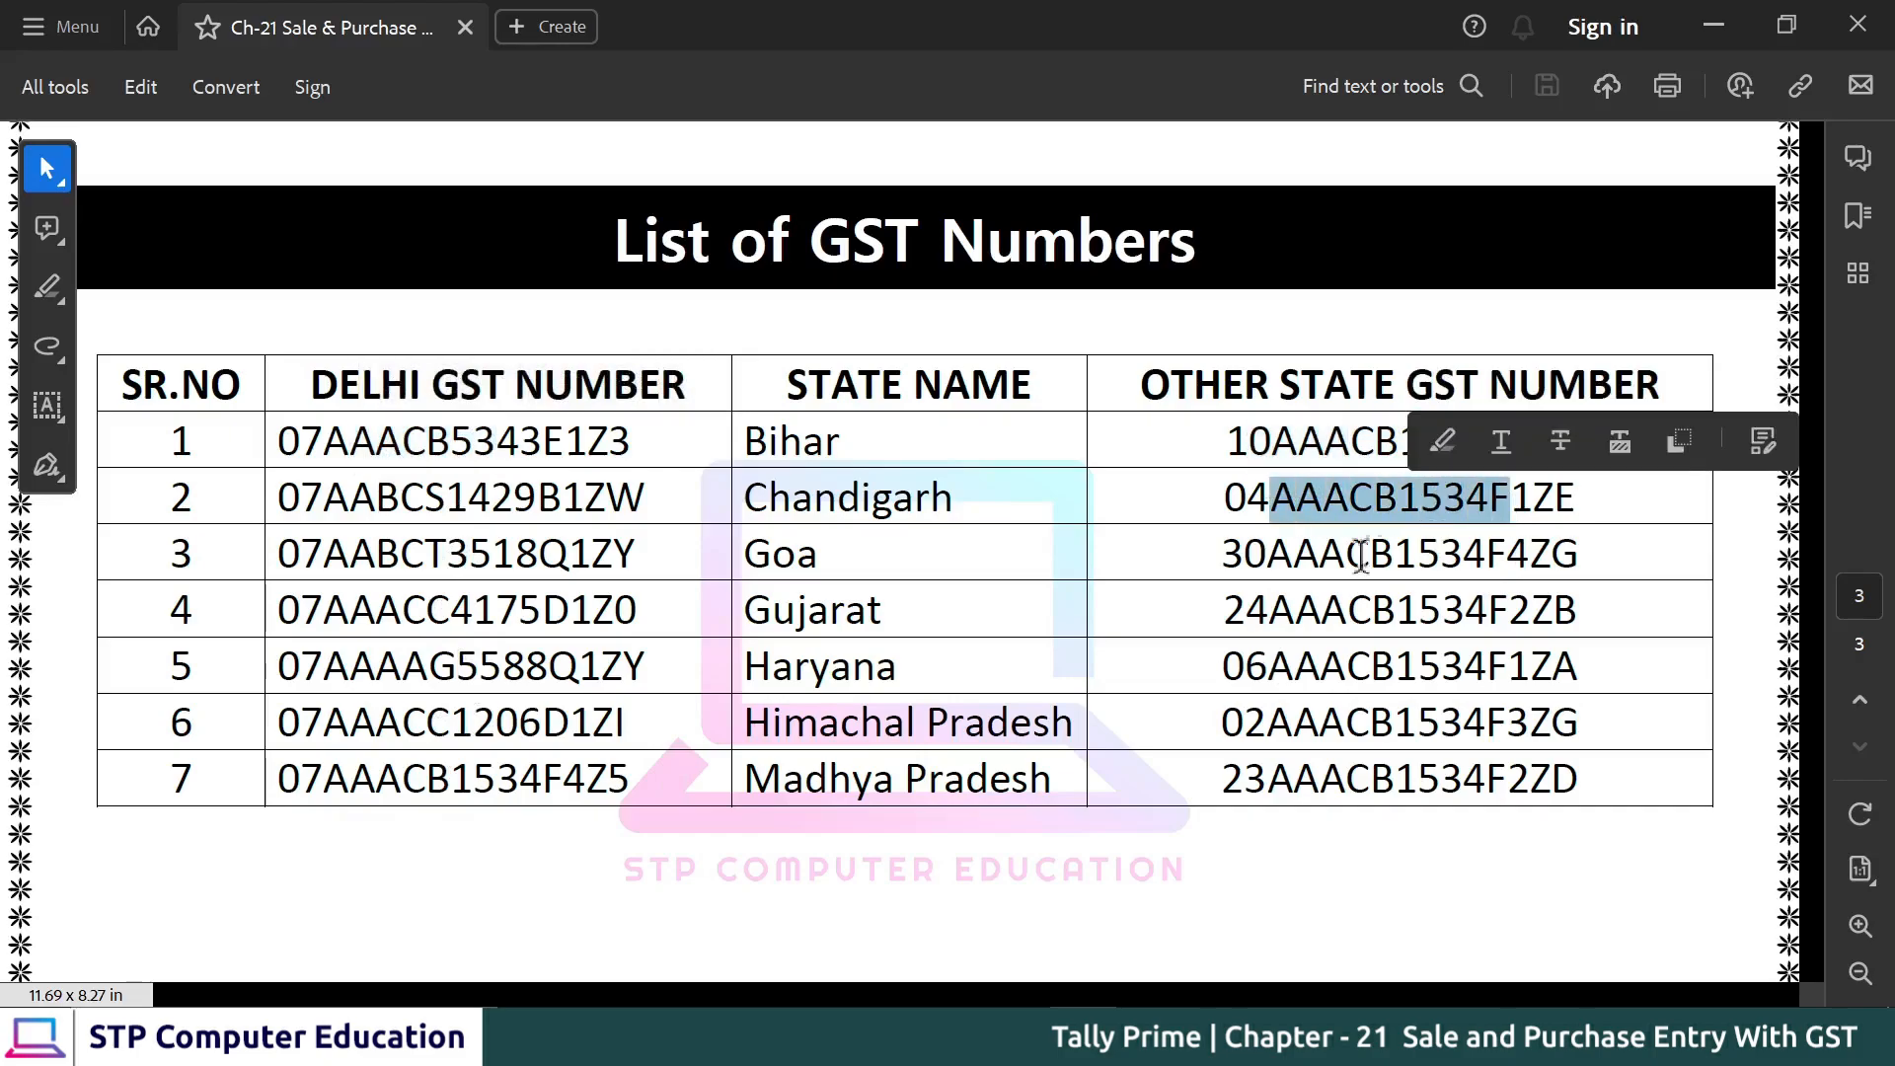
{"action": "left_click_drag", "start_coordinate": [1294, 554], "coordinate": [1509, 555]}
{"action": "left_click_drag", "start_coordinate": [849, 441], "coordinate": [1080, 443]}
{"action": "left_click_drag", "start_coordinate": [866, 499], "coordinate": [1179, 508]}
{"action": "left_click_drag", "start_coordinate": [960, 541], "coordinate": [931, 563]}
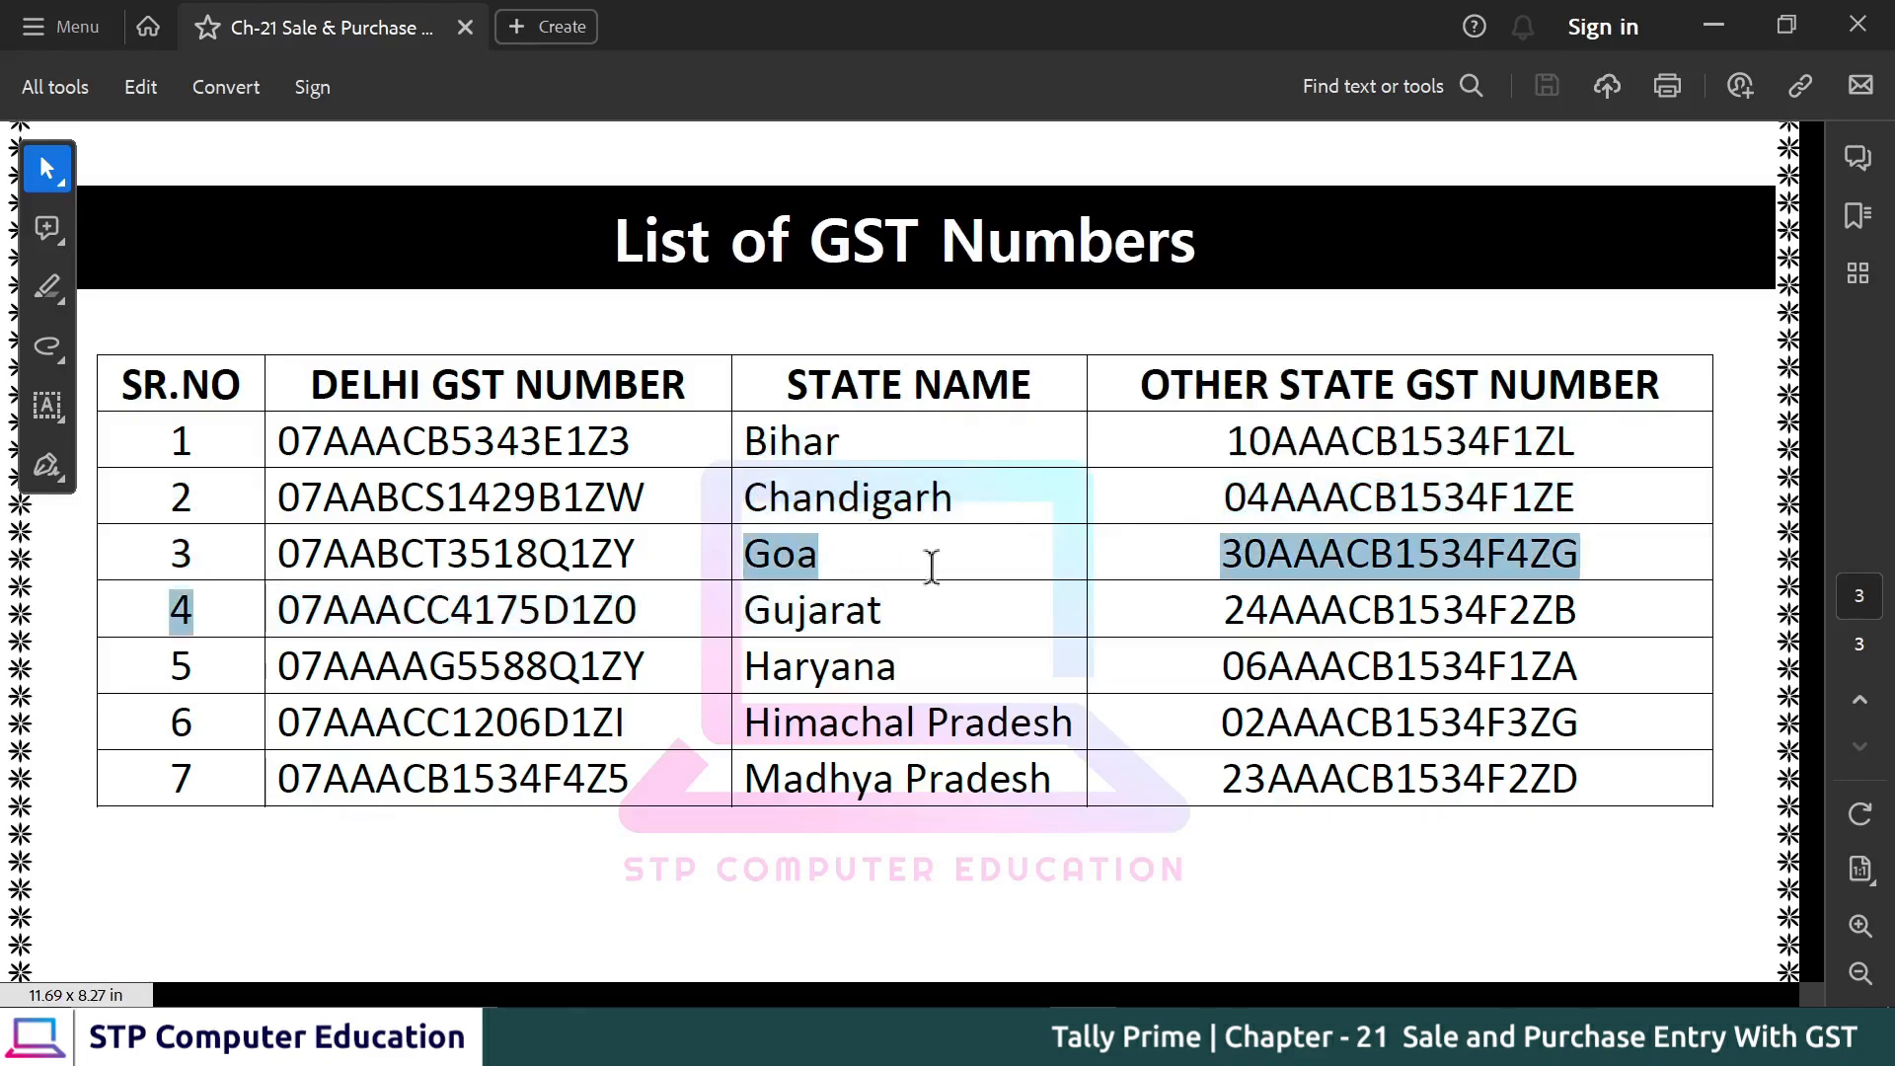
{"action": "left_click", "coordinate": [1419, 563]}
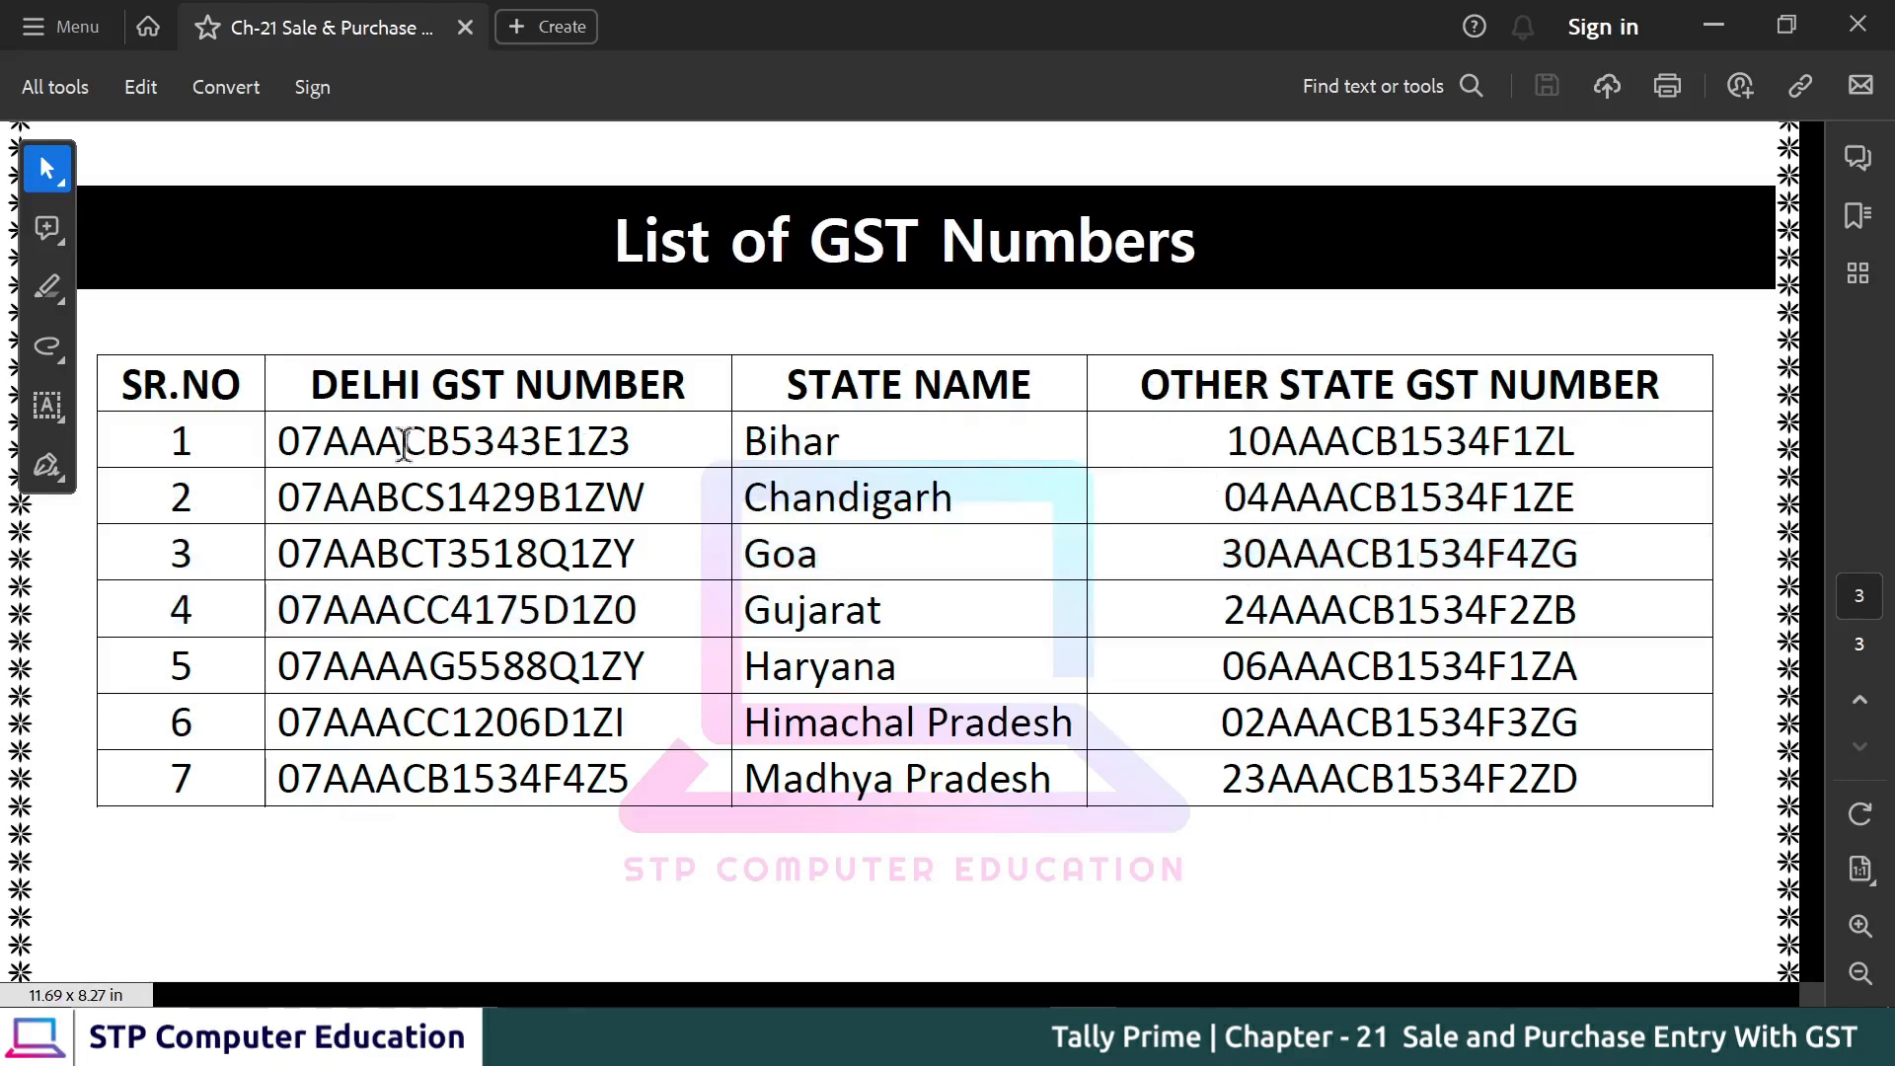
- Compare the Delhi and other-state GST numbers in the first rows of the list
{"action": "left_click_drag", "start_coordinate": [316, 437], "coordinate": [592, 440]}
{"action": "left_click", "coordinate": [938, 457]}
{"action": "left_click_drag", "start_coordinate": [1246, 441], "coordinate": [1488, 497]}
{"action": "left_click", "coordinate": [1481, 438]}
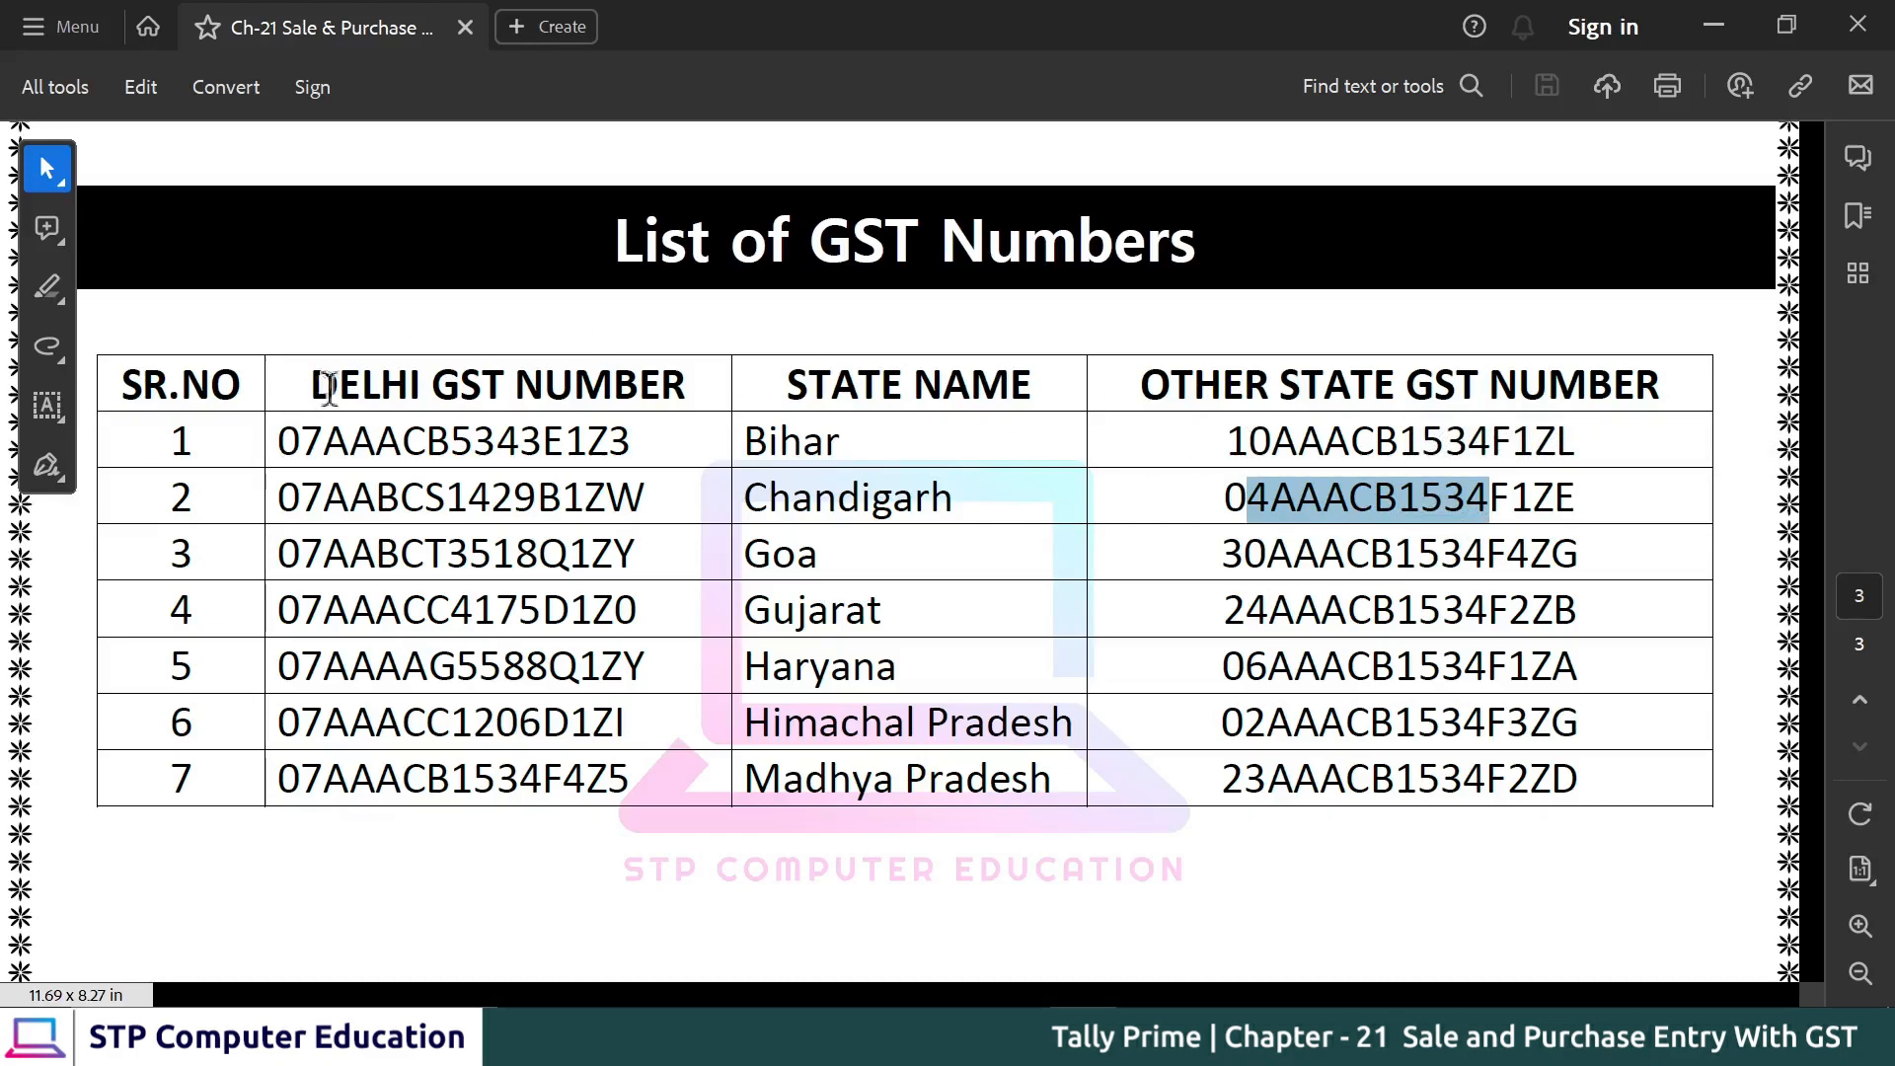
{"action": "left_click_drag", "start_coordinate": [300, 439], "coordinate": [394, 439]}
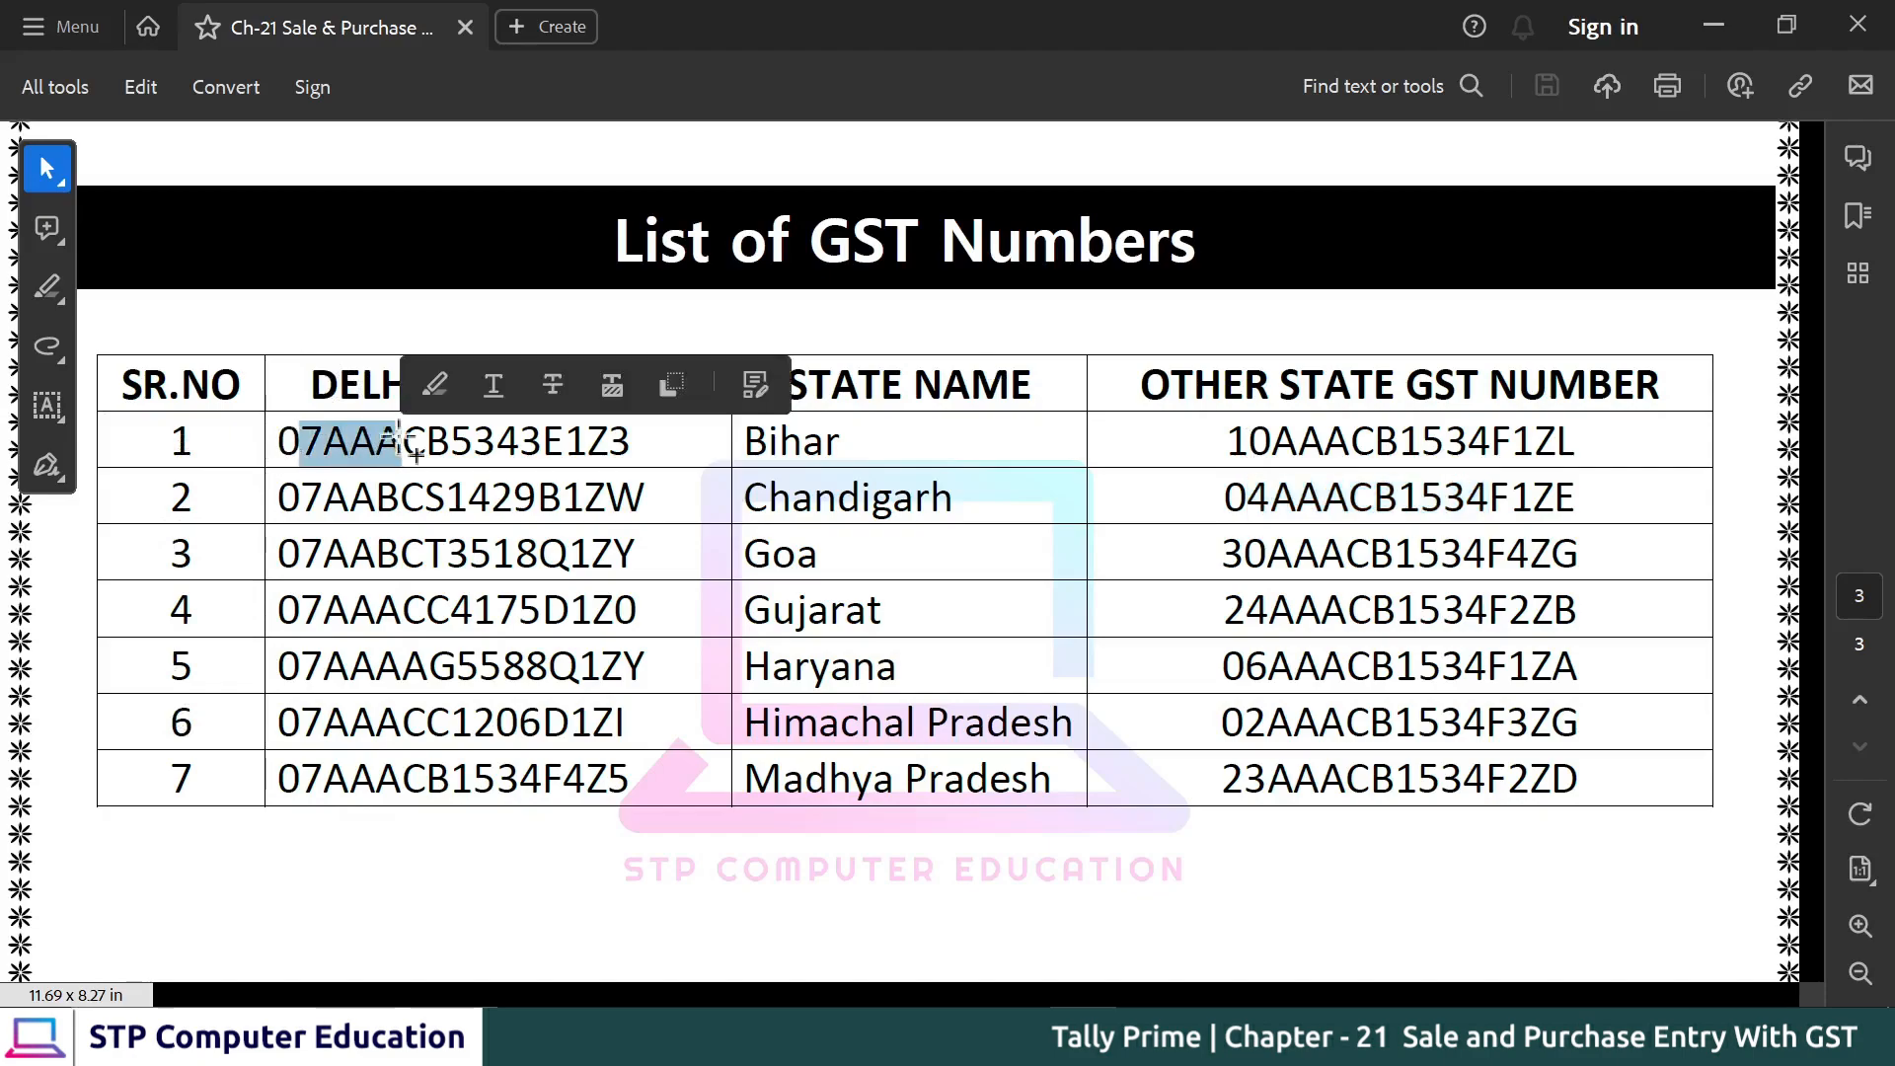
{"action": "left_click_drag", "start_coordinate": [323, 496], "coordinate": [446, 498]}
{"action": "left_click_drag", "start_coordinate": [300, 553], "coordinate": [492, 558]}
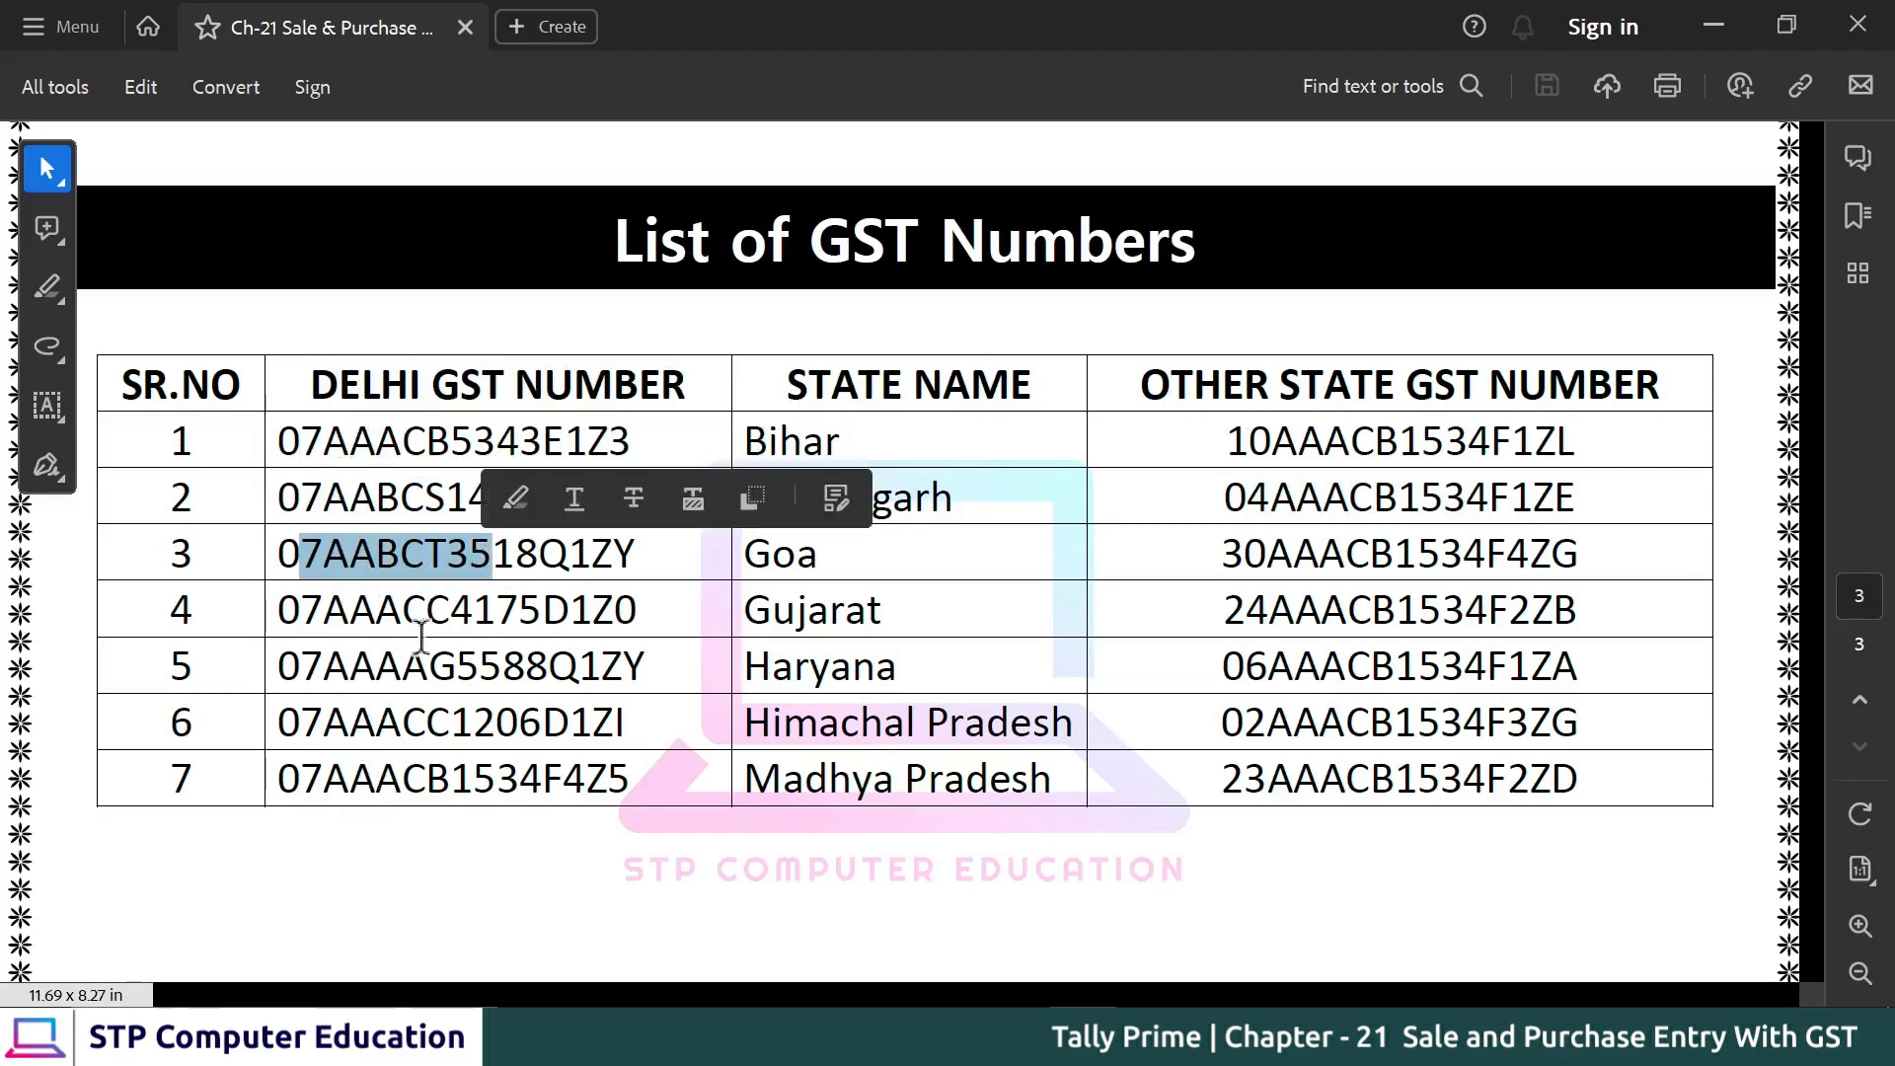
- Copy the Delhi GST number in row 1 of the List of GST Numbers
{"action": "left_click", "coordinate": [403, 494]}
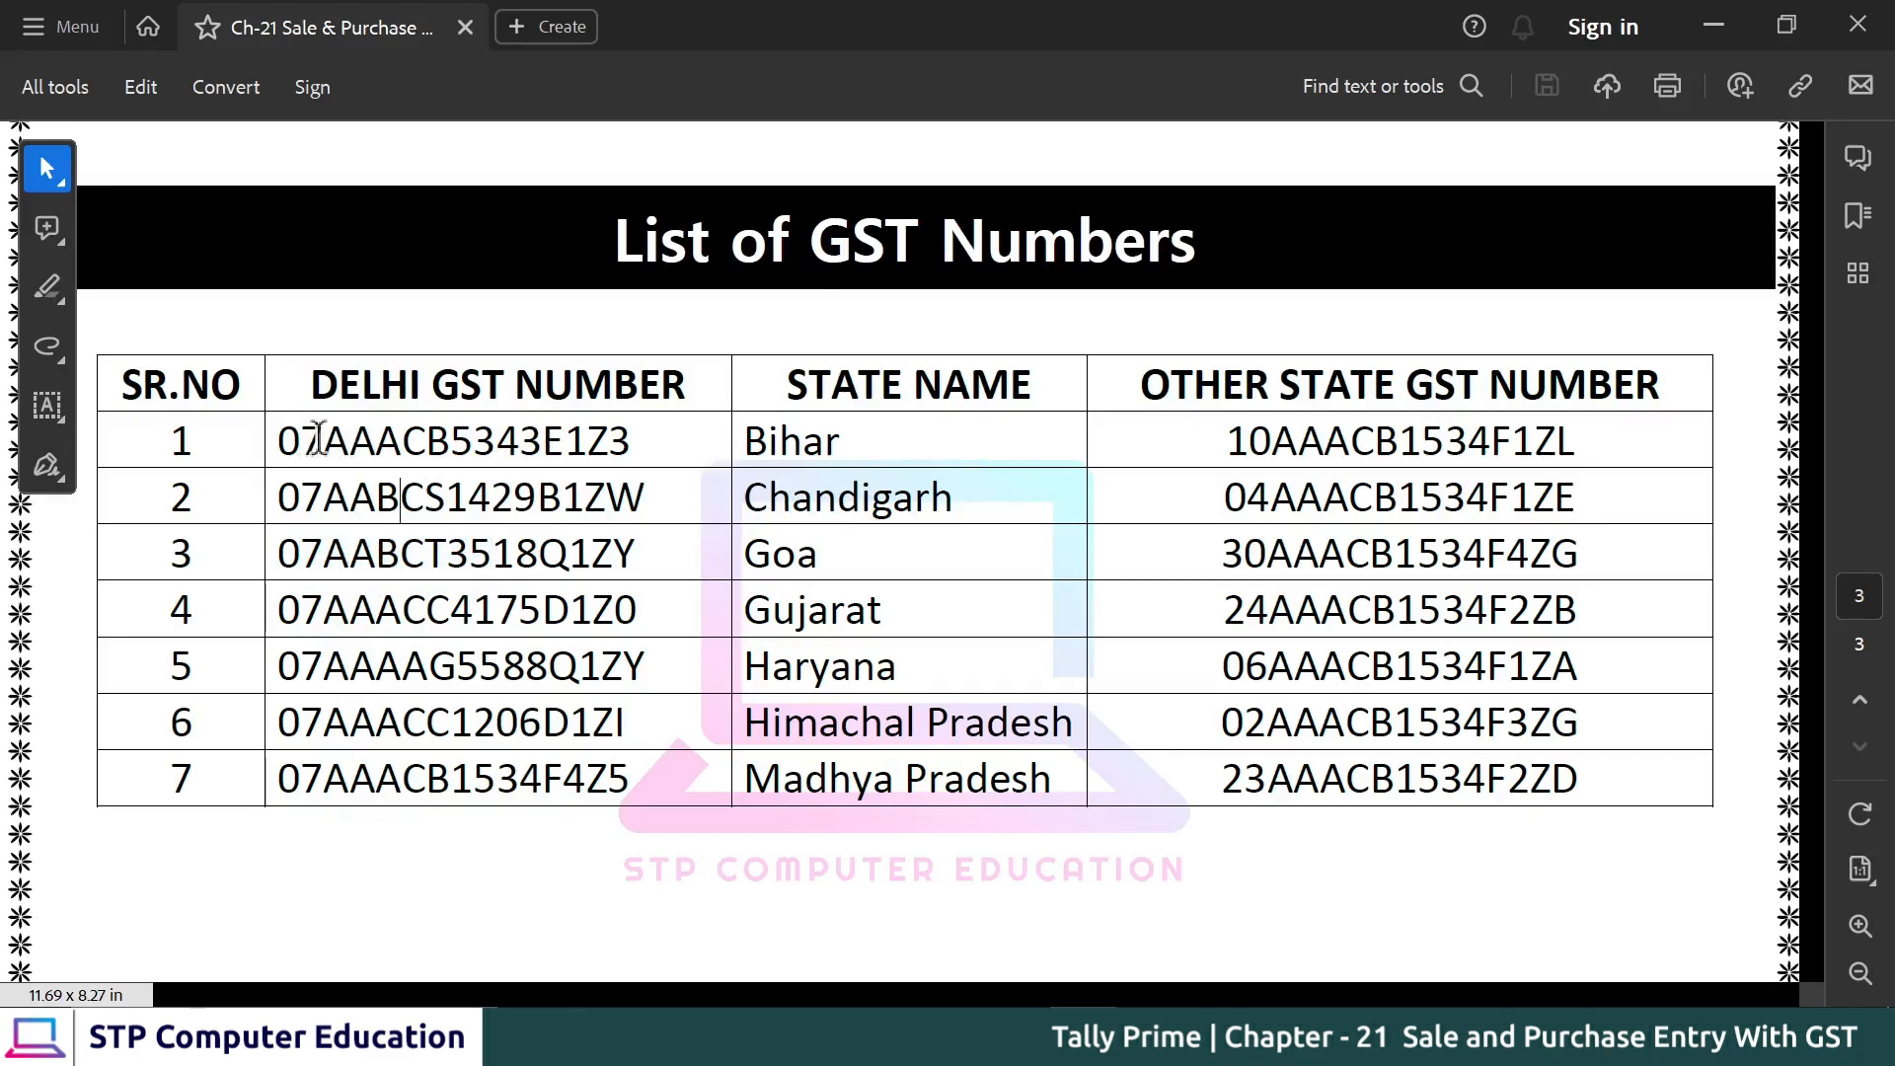
{"action": "left_click_drag", "start_coordinate": [281, 439], "coordinate": [635, 427]}
{"action": "right_click", "coordinate": [583, 440]}
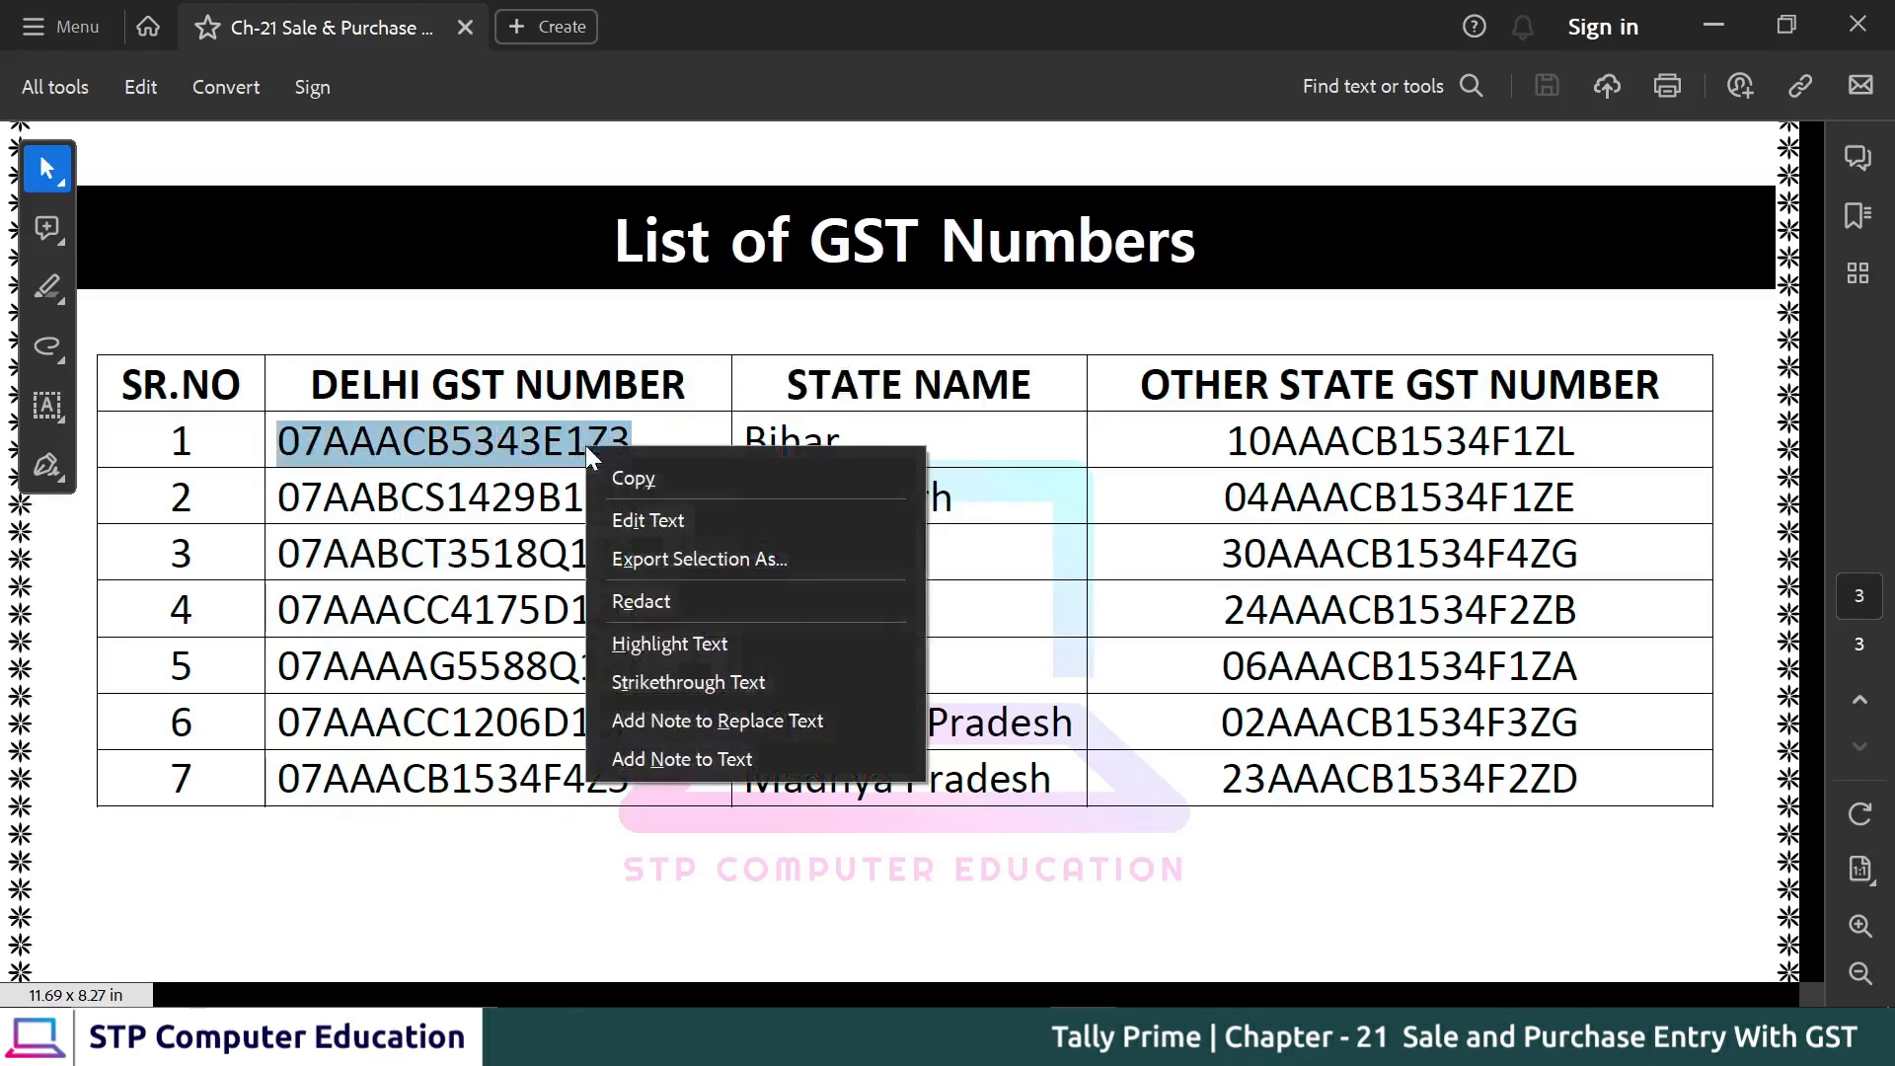
{"action": "left_click", "coordinate": [626, 478]}
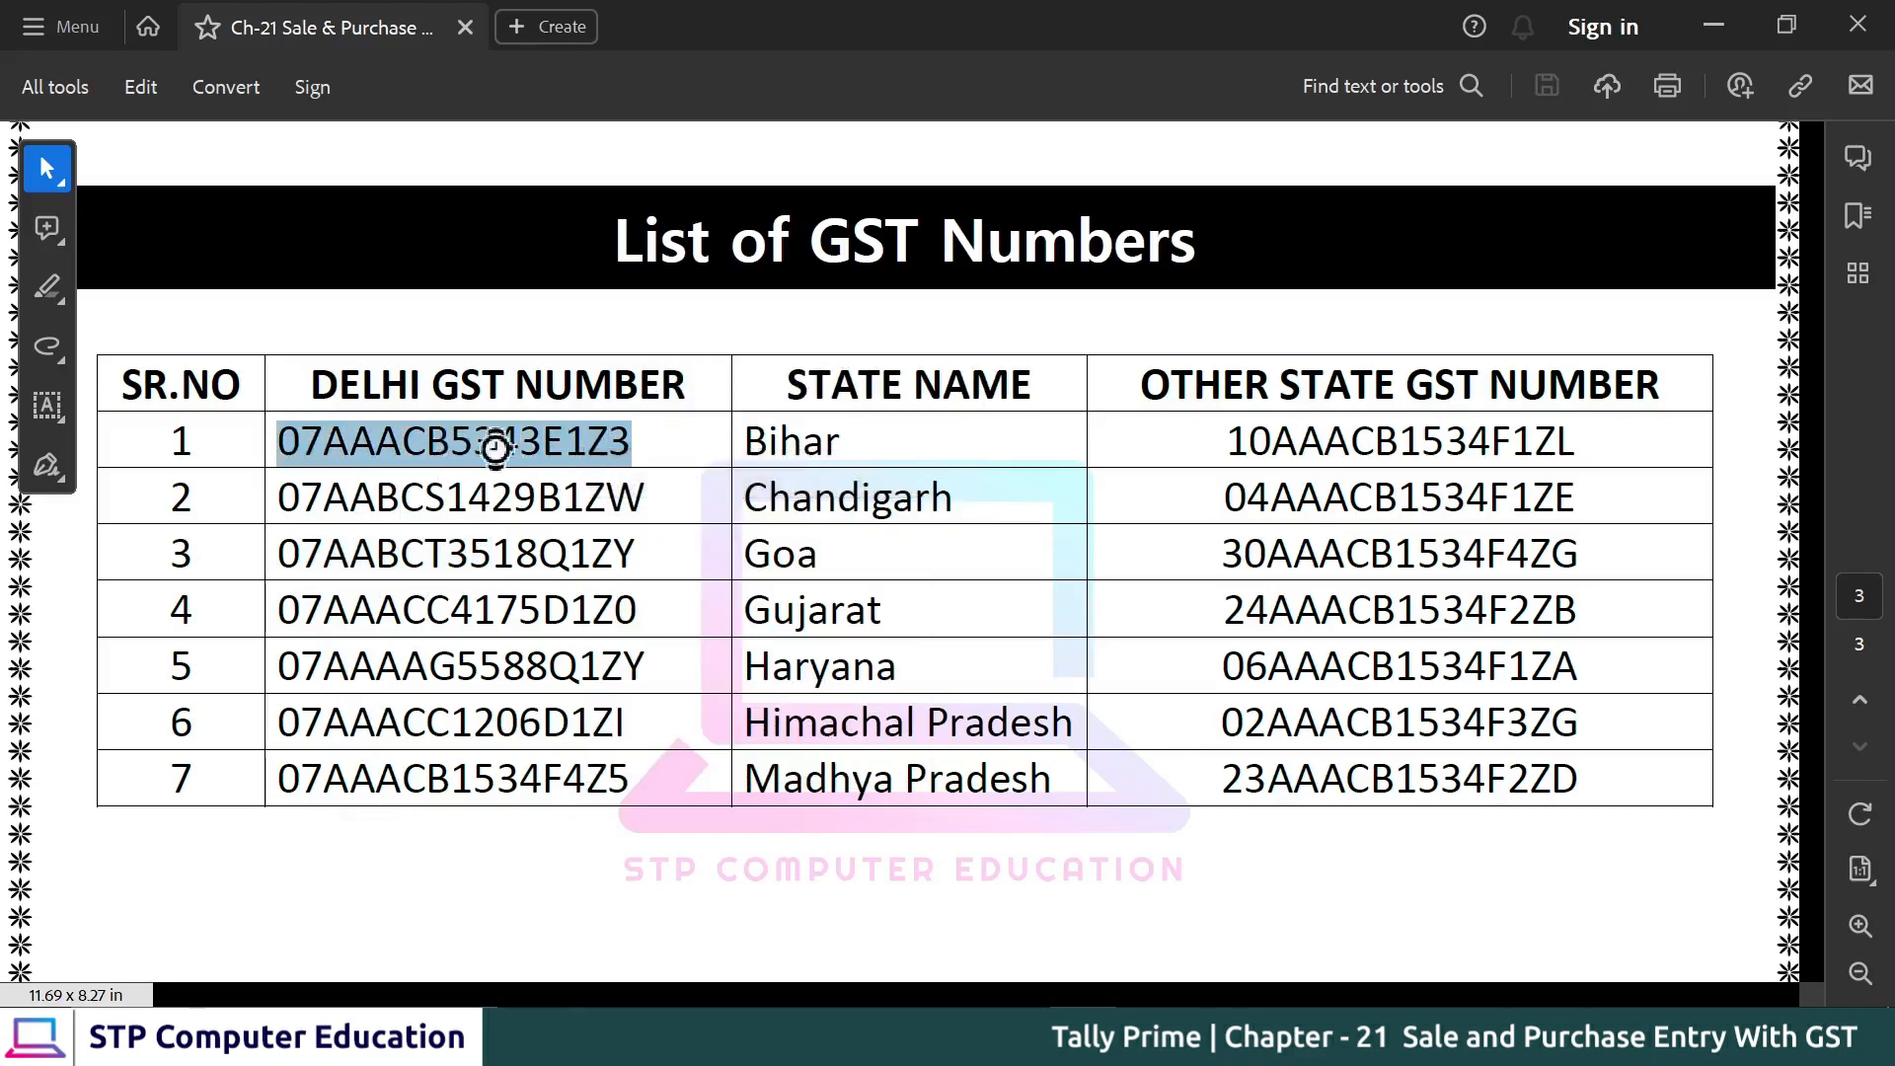
{"action": "left_click", "coordinate": [407, 444]}
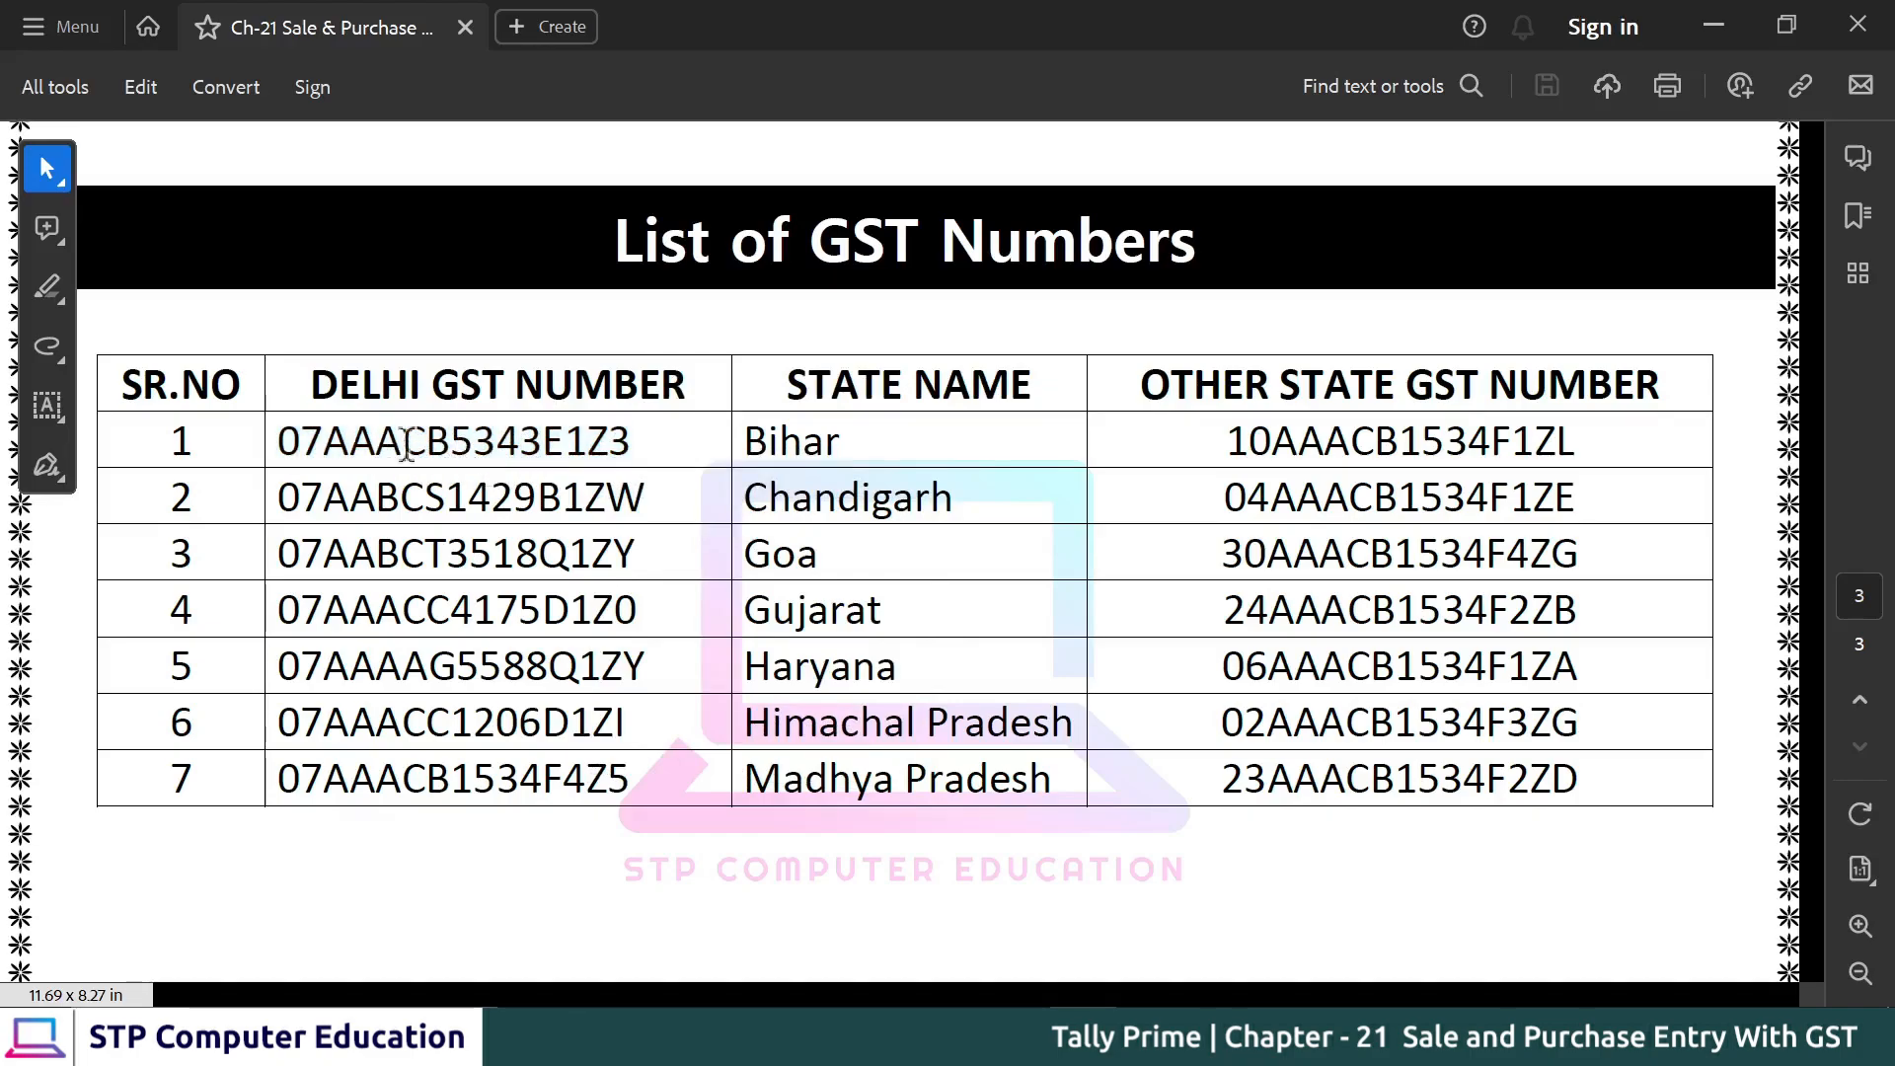
- Switch to TallyPrime and paste the copied GST number as the company's GSTIN/UIN
{"action": "left_click", "coordinate": [1714, 23]}
{"action": "key", "text": "ctrl"}
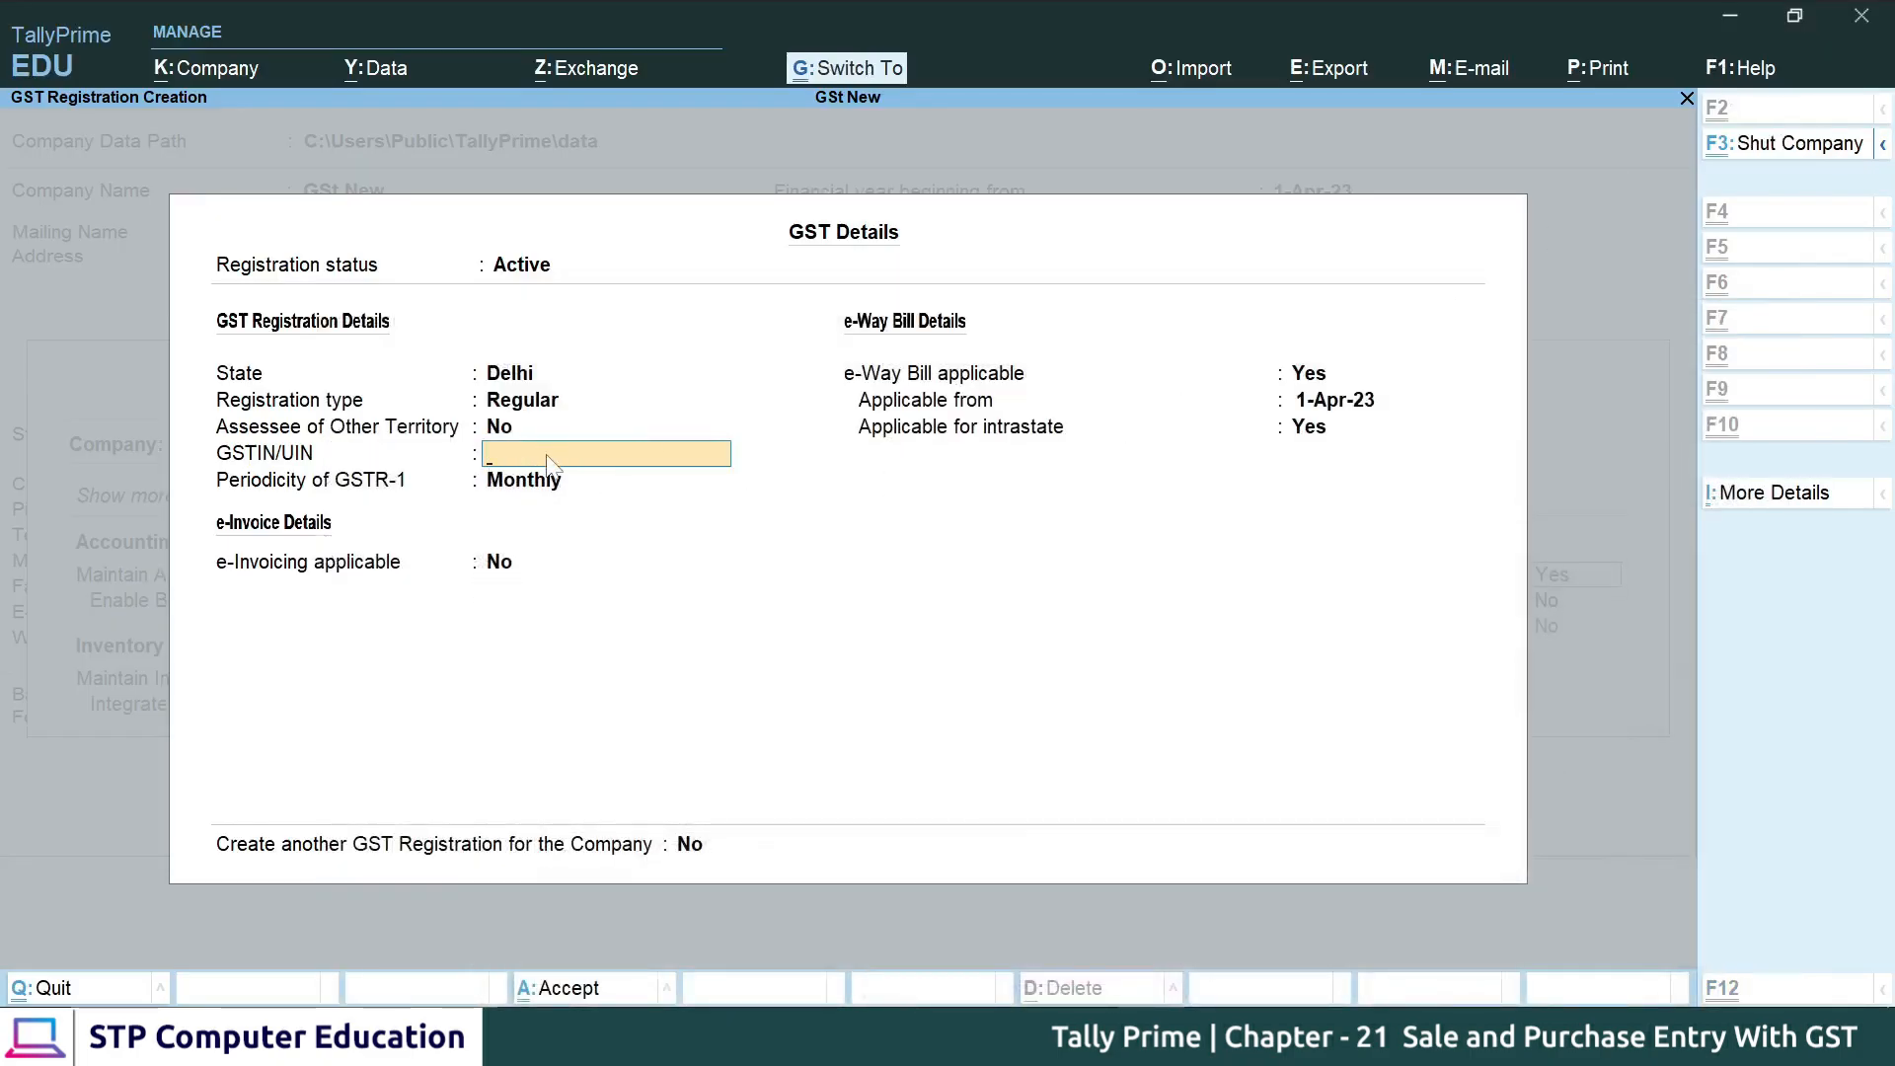
{"action": "key", "text": "ctrl+v"}
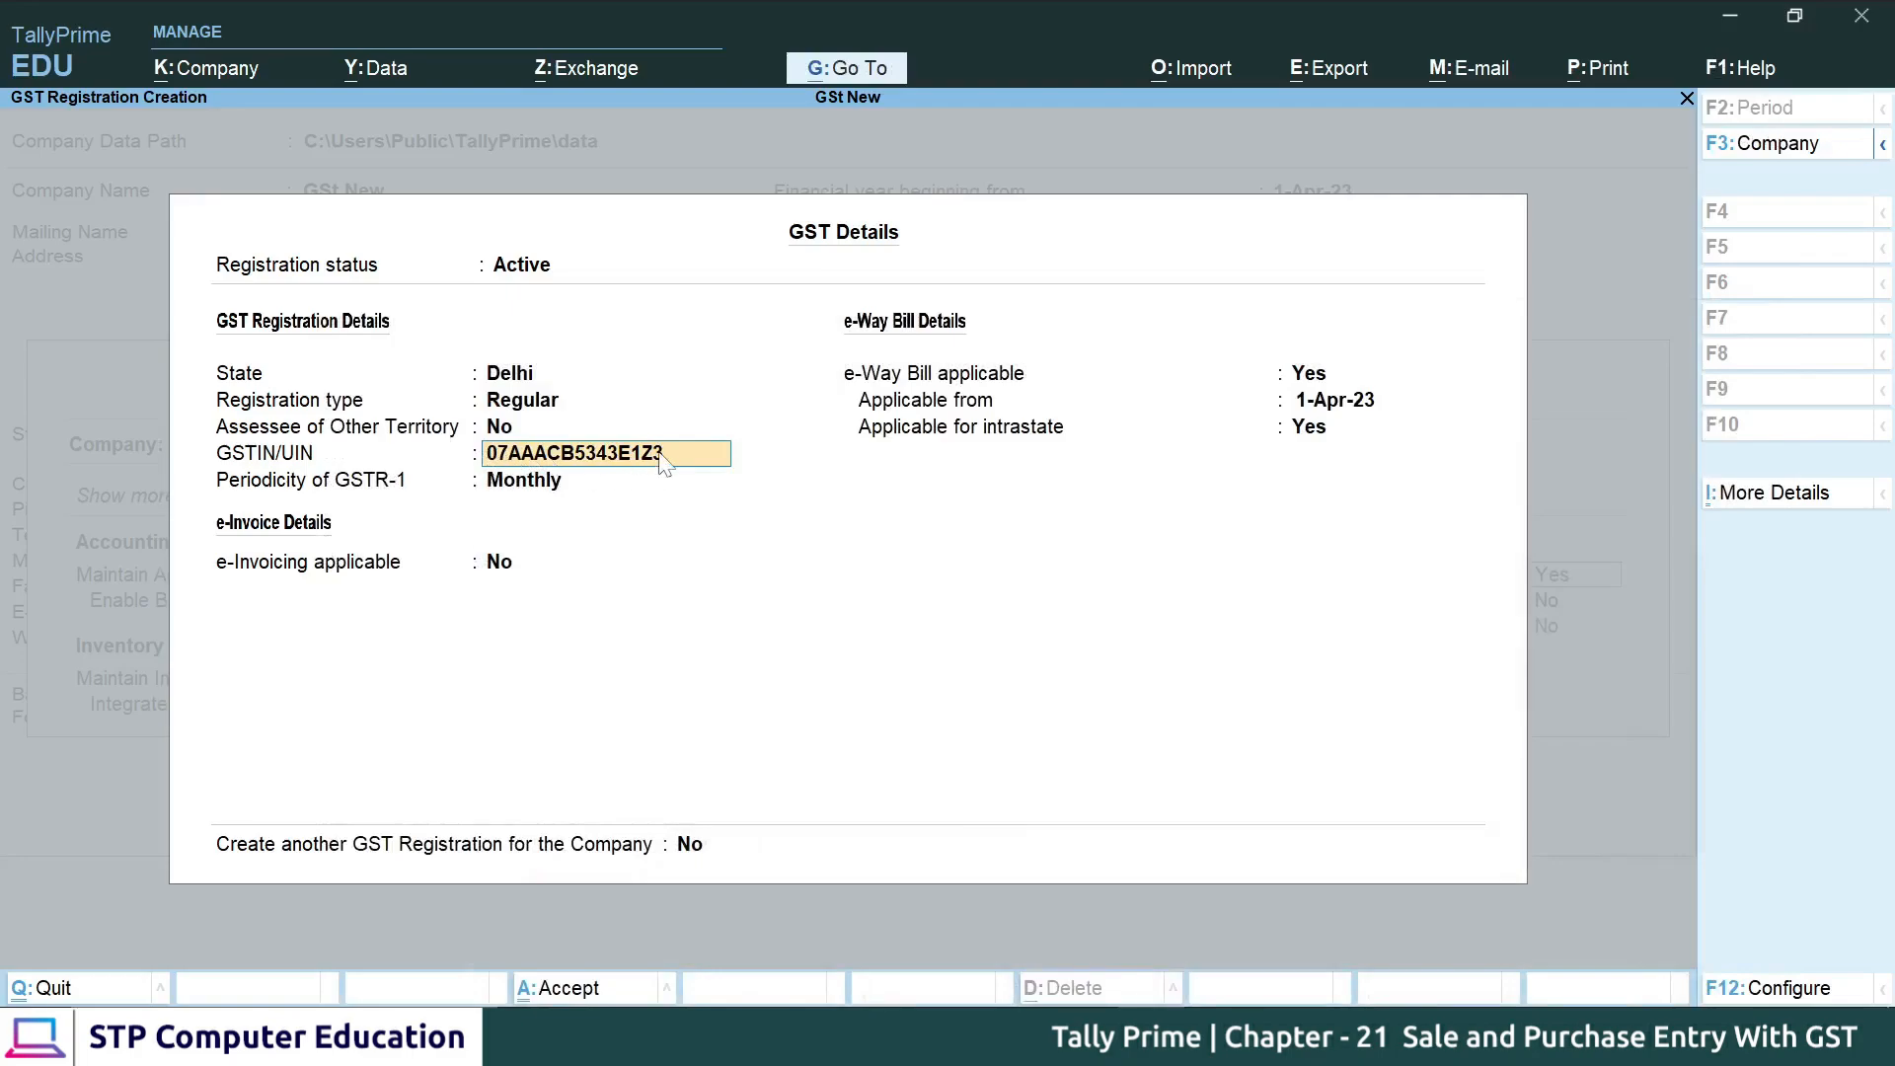
{"action": "key", "text": "Return"}
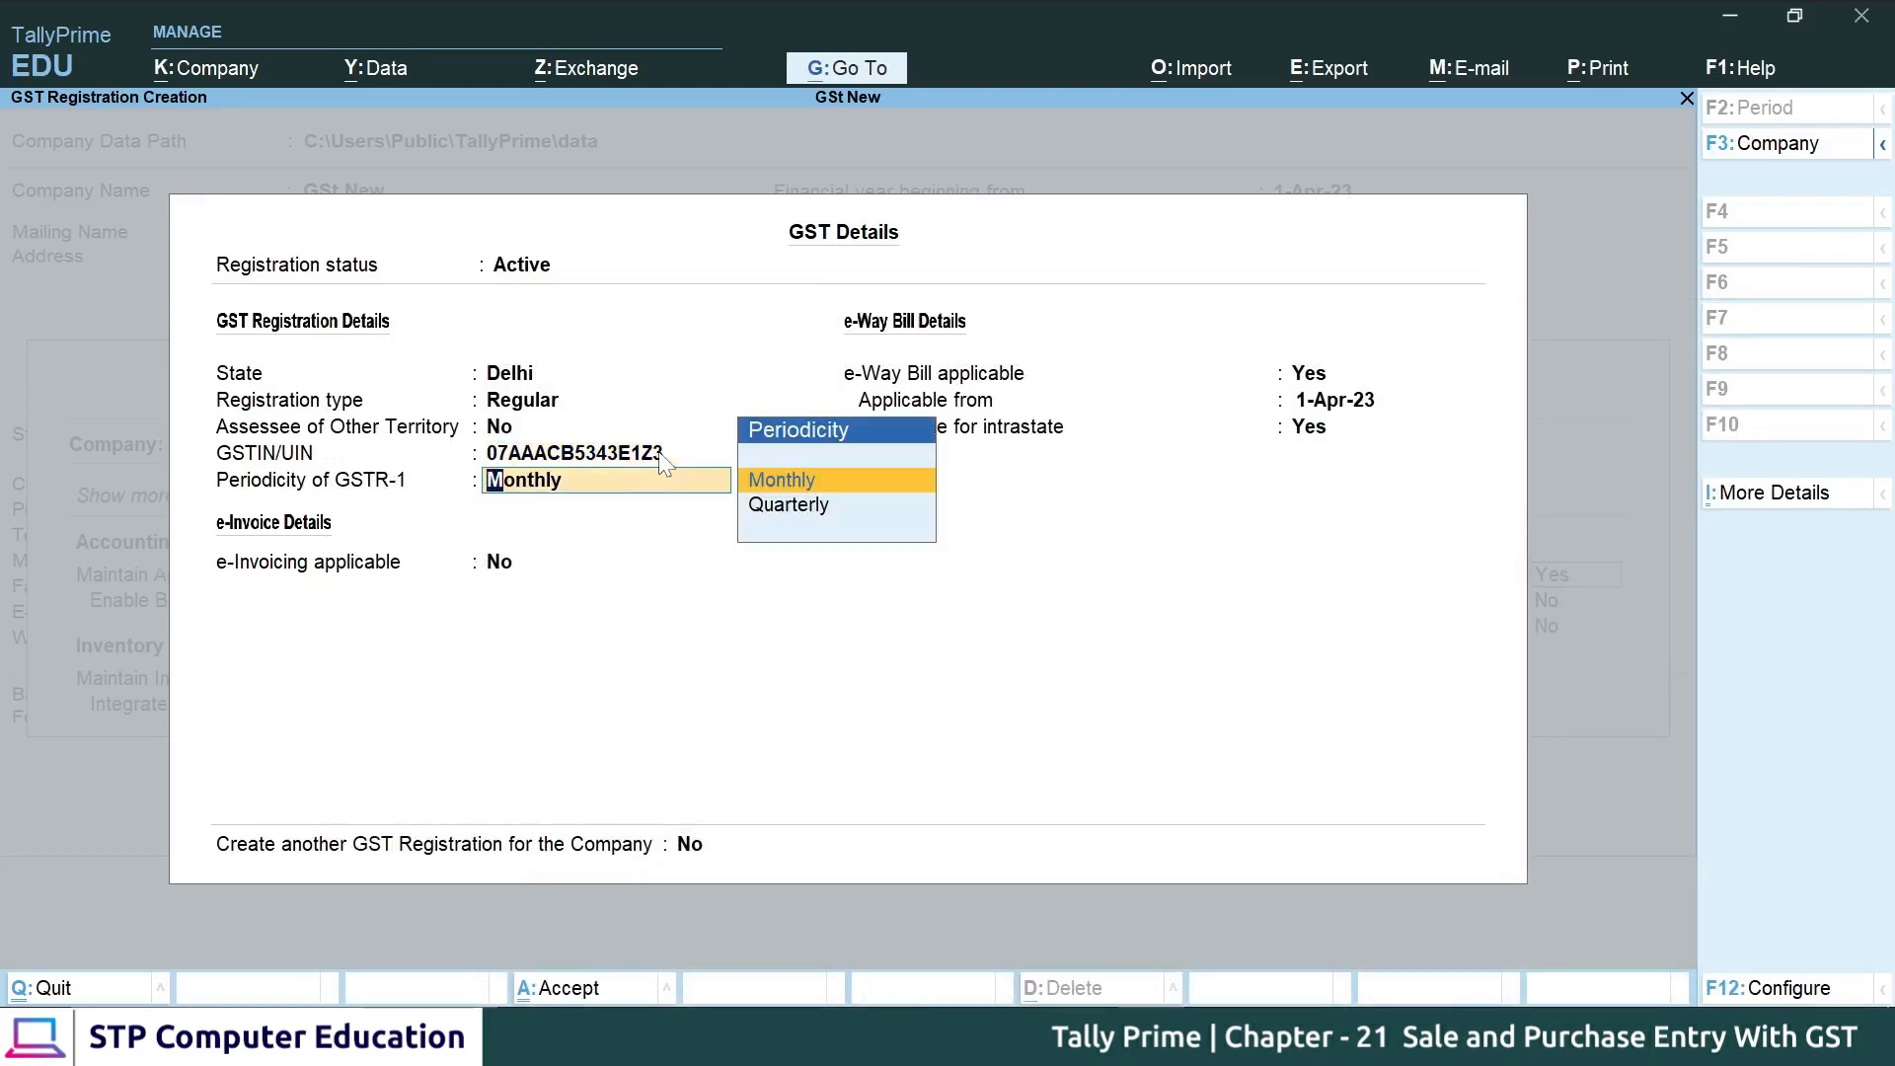
- Keep Monthly GSTR-1 periodicity, e-Invoicing at No and the default e-Way Bill settings, and save the GST details
{"action": "key", "text": "Return"}
{"action": "key", "text": "Return"}
{"action": "key", "text": "Return"}
{"action": "key", "text": "Return"}
{"action": "key", "text": "Return"}
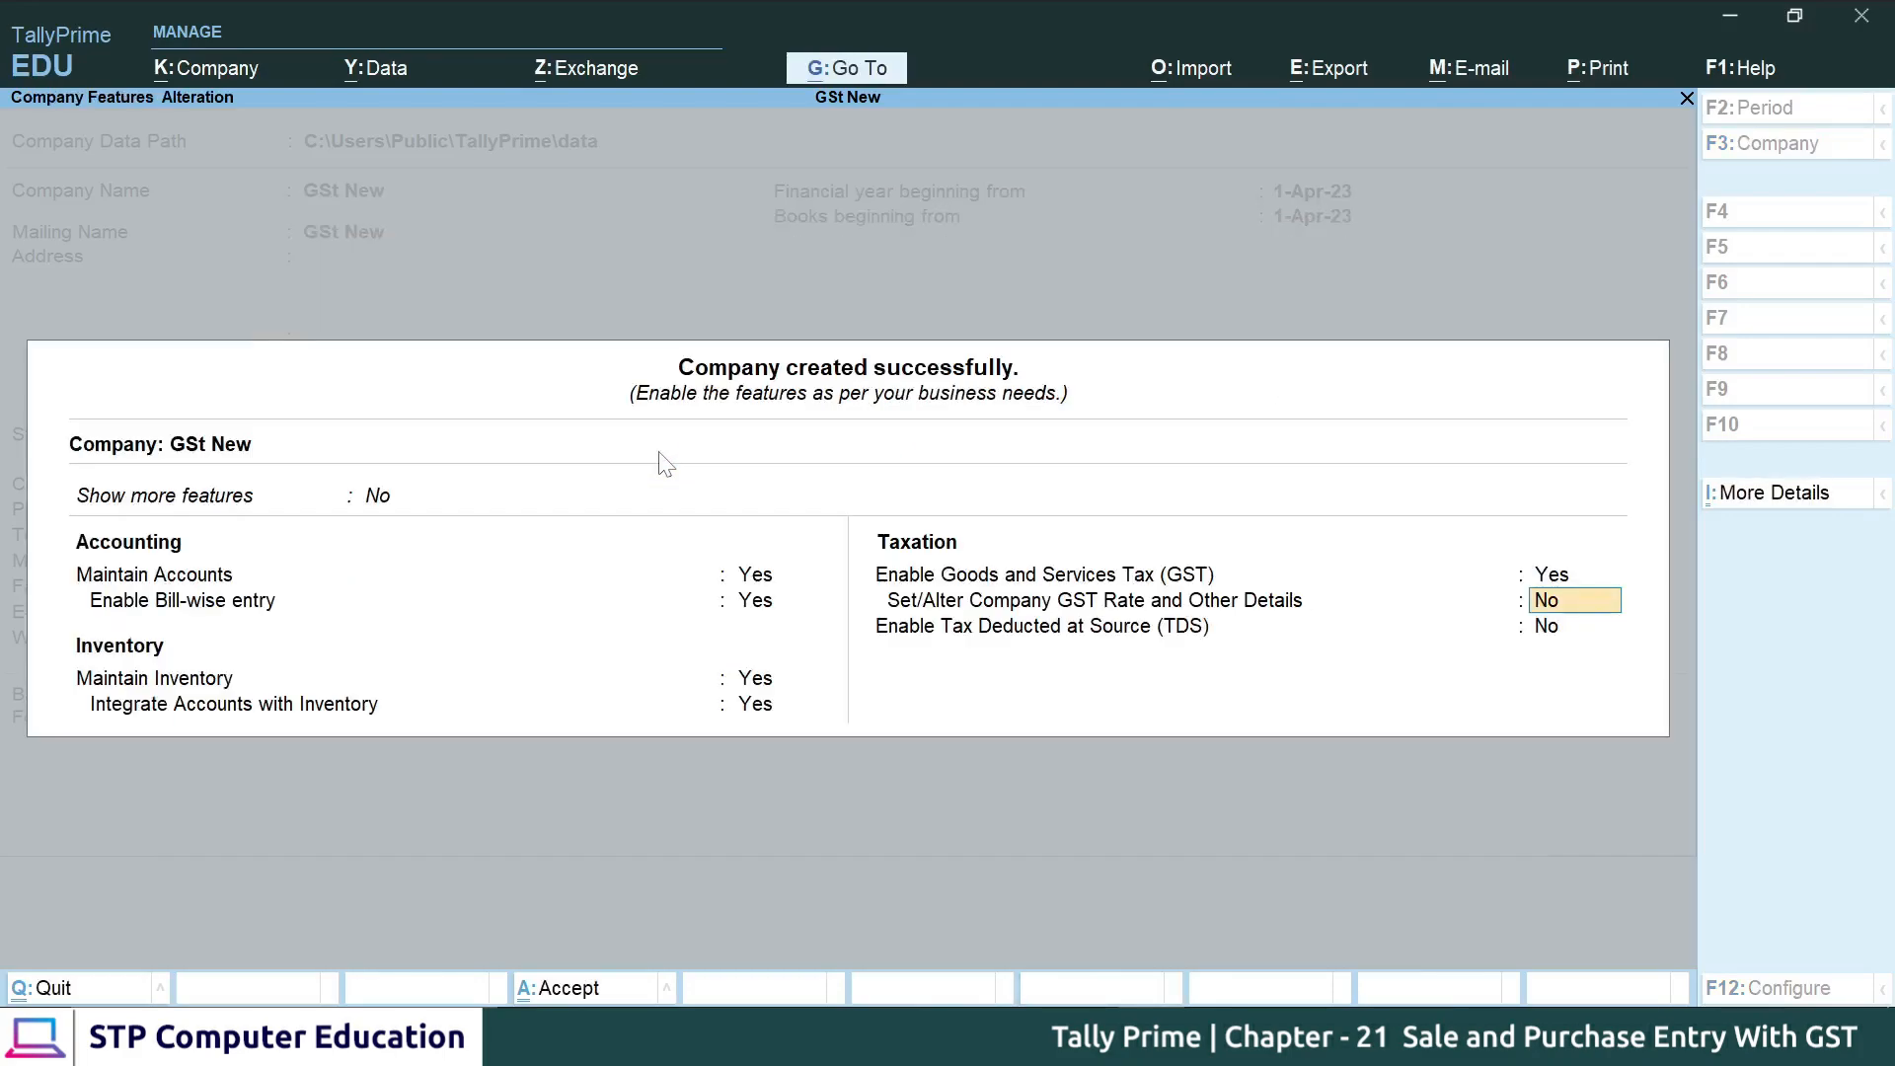
- Accept the features of company GSt New with GST rate details and TDS at No, and review the feature settings again
{"action": "key", "text": "Return"}
{"action": "key", "text": "Return"}
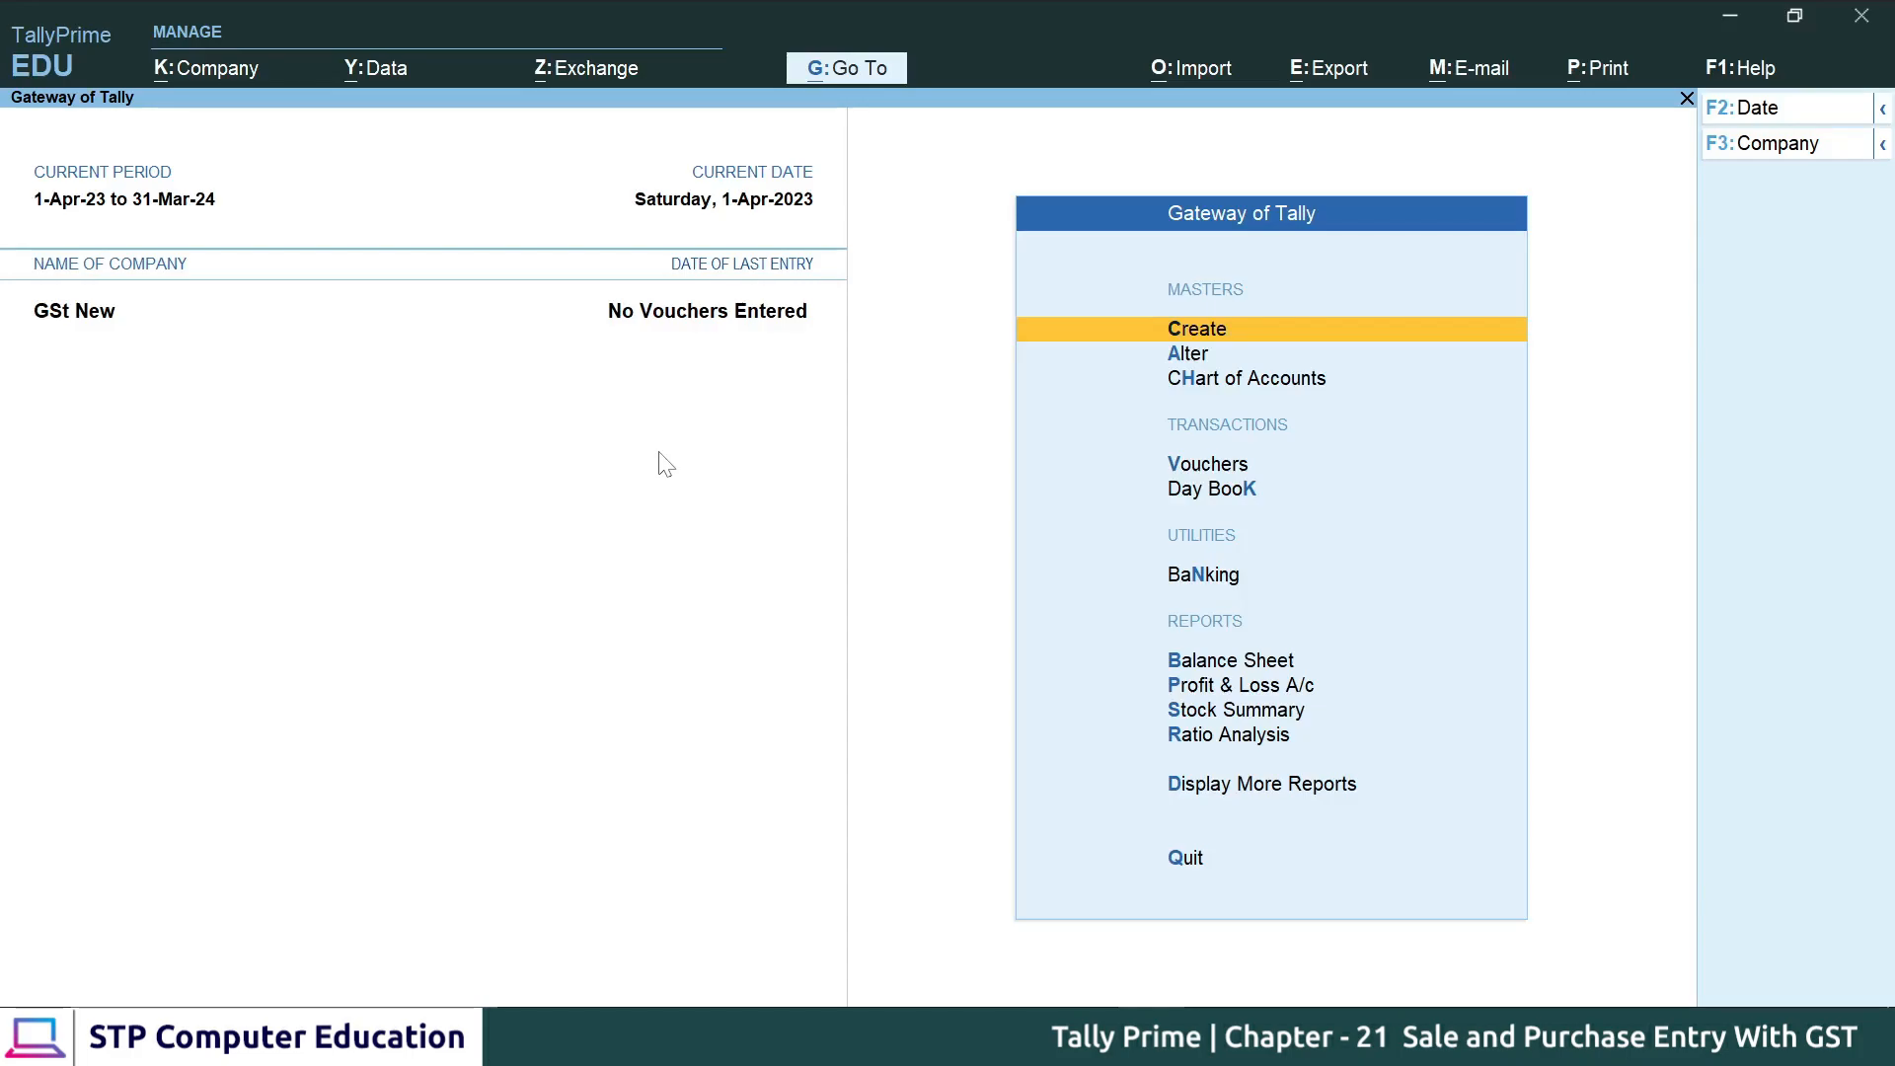
{"action": "key", "text": "F11"}
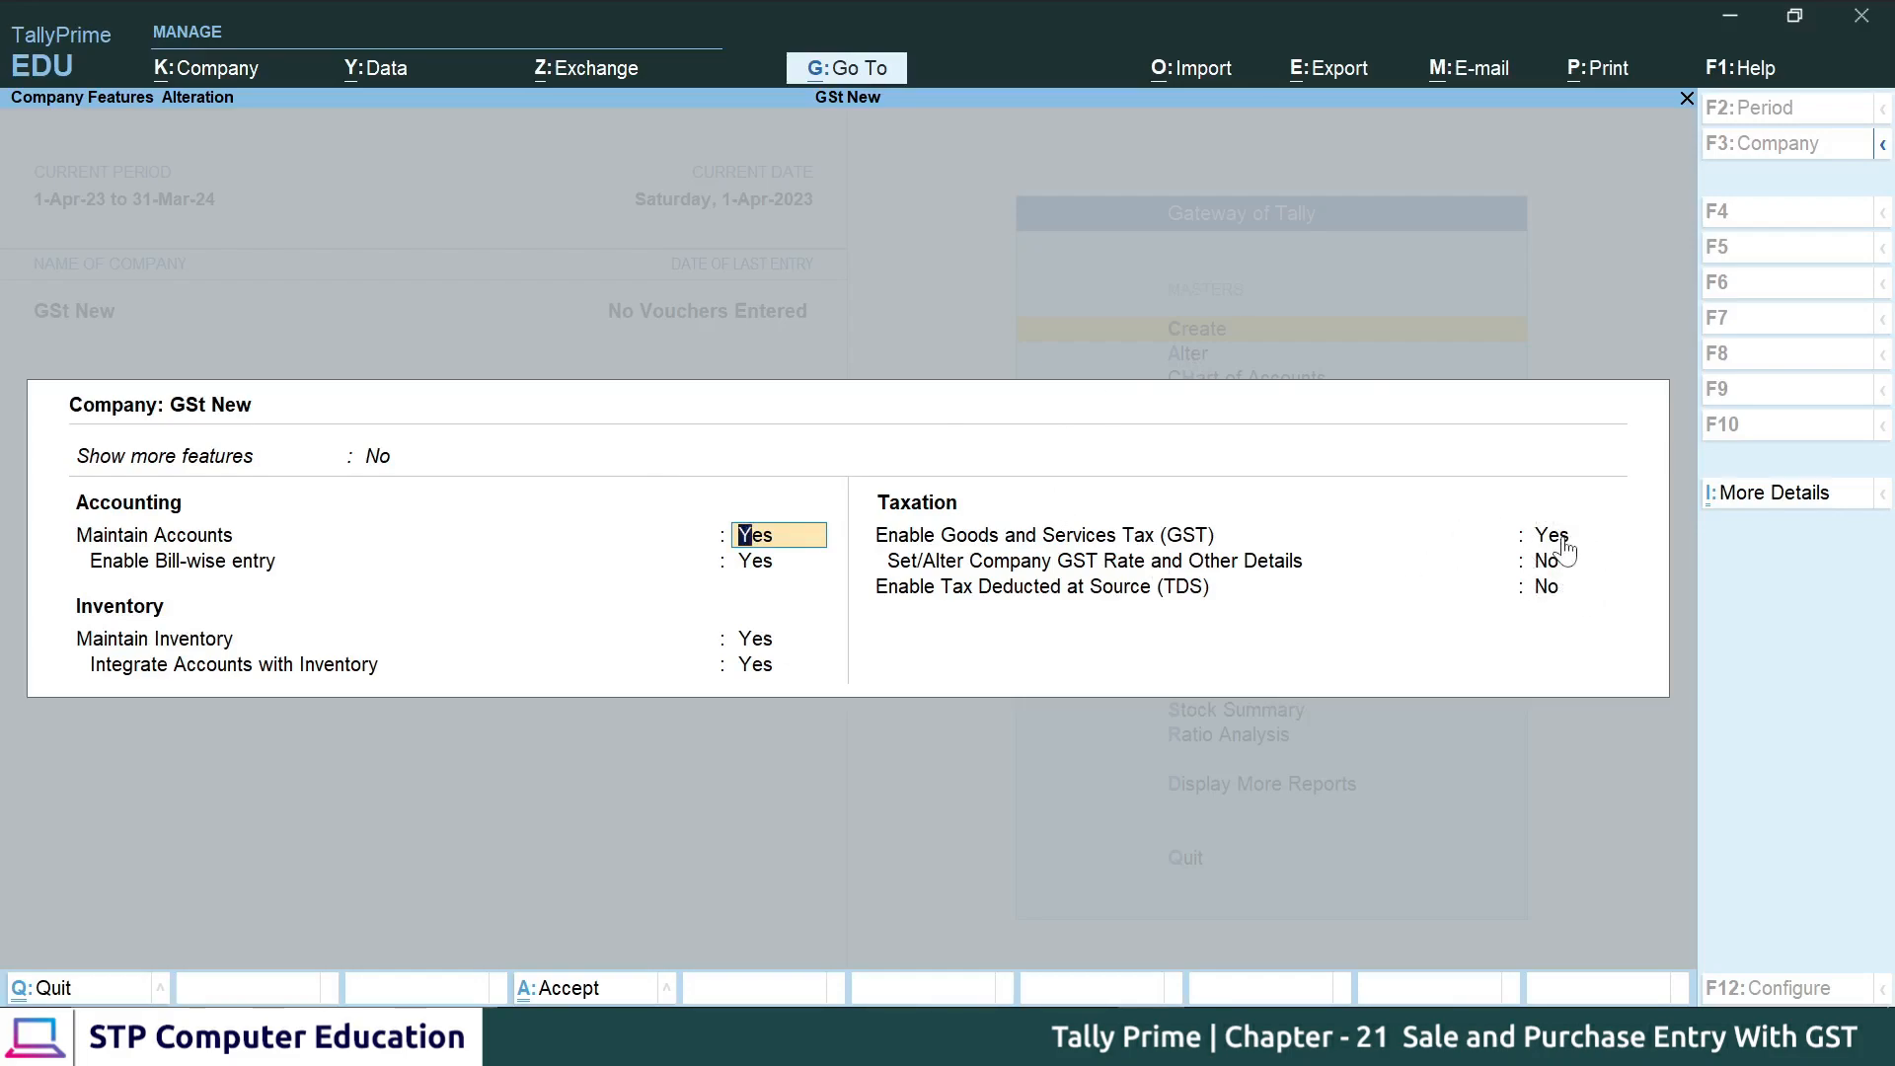
{"action": "key", "text": "ctrl+a"}
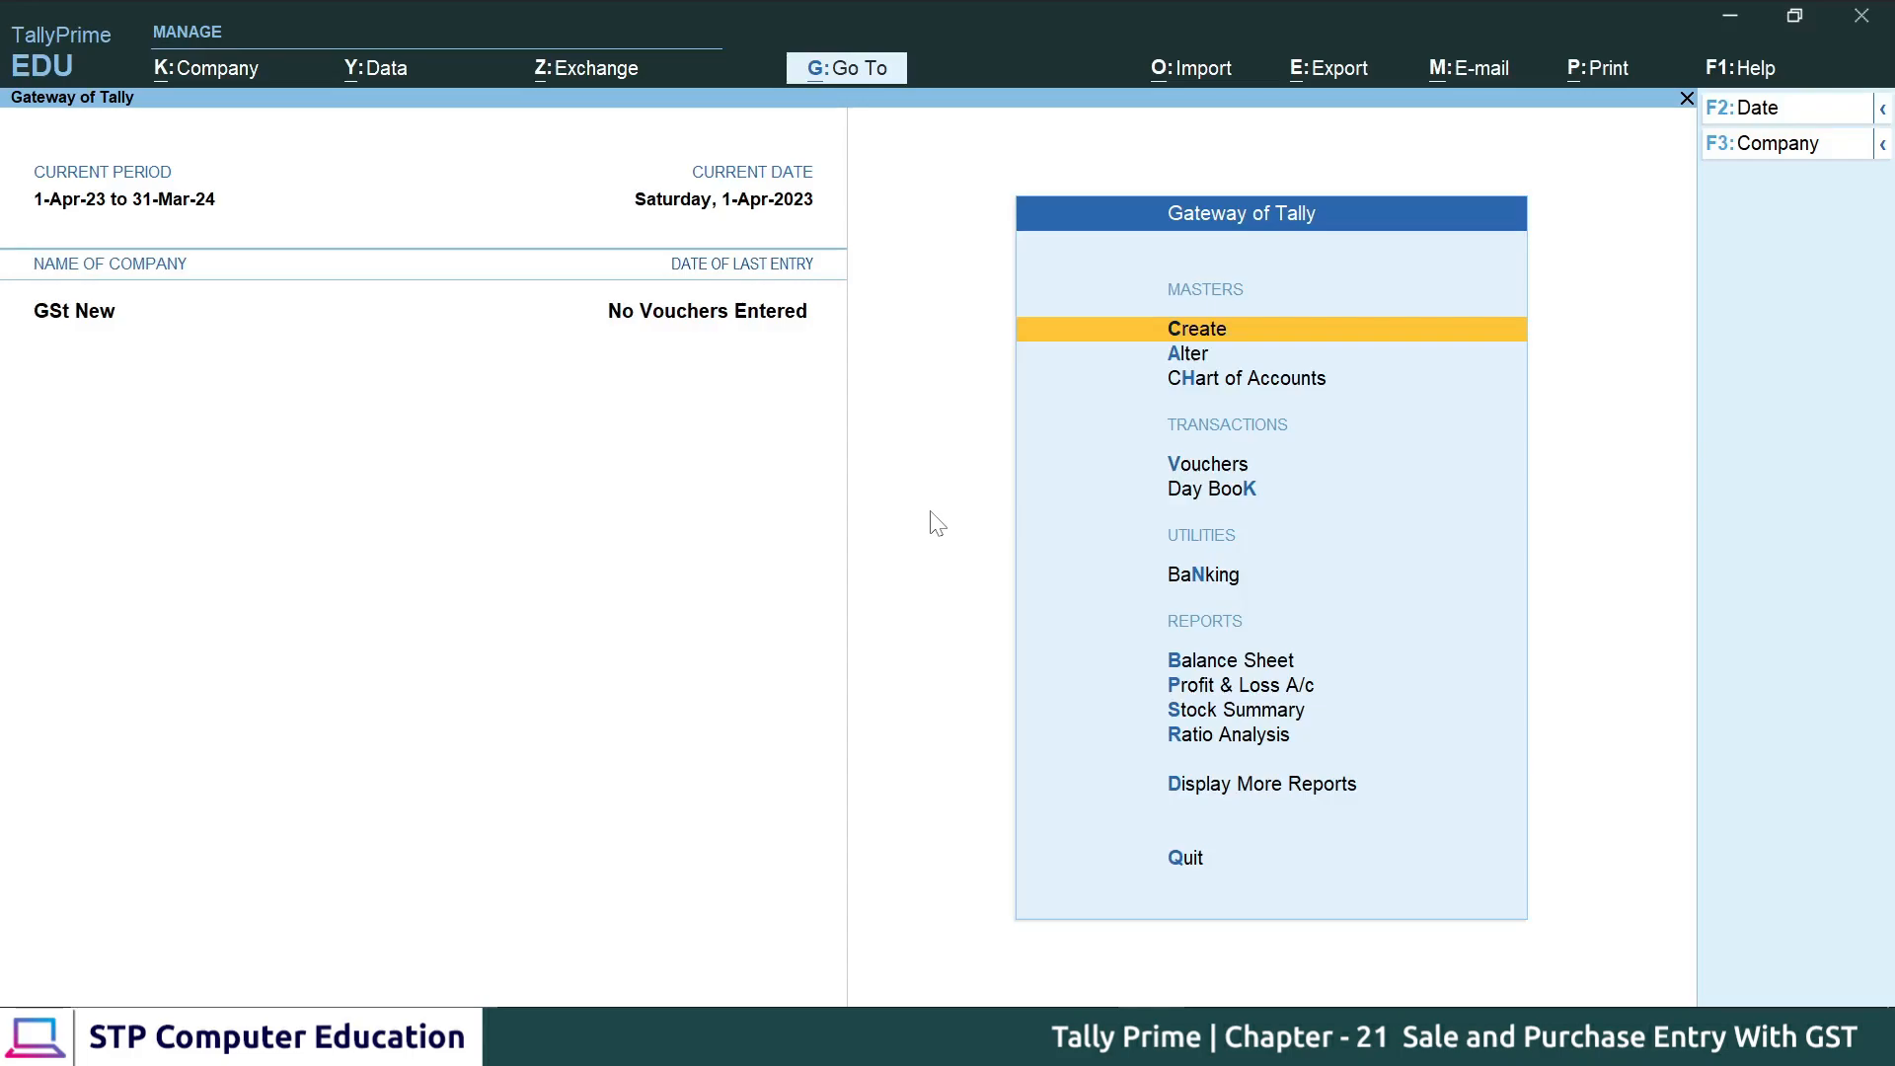
- Start a new ledger named Purchase and place it under Purchase Accounts
{"action": "key", "text": "Return"}
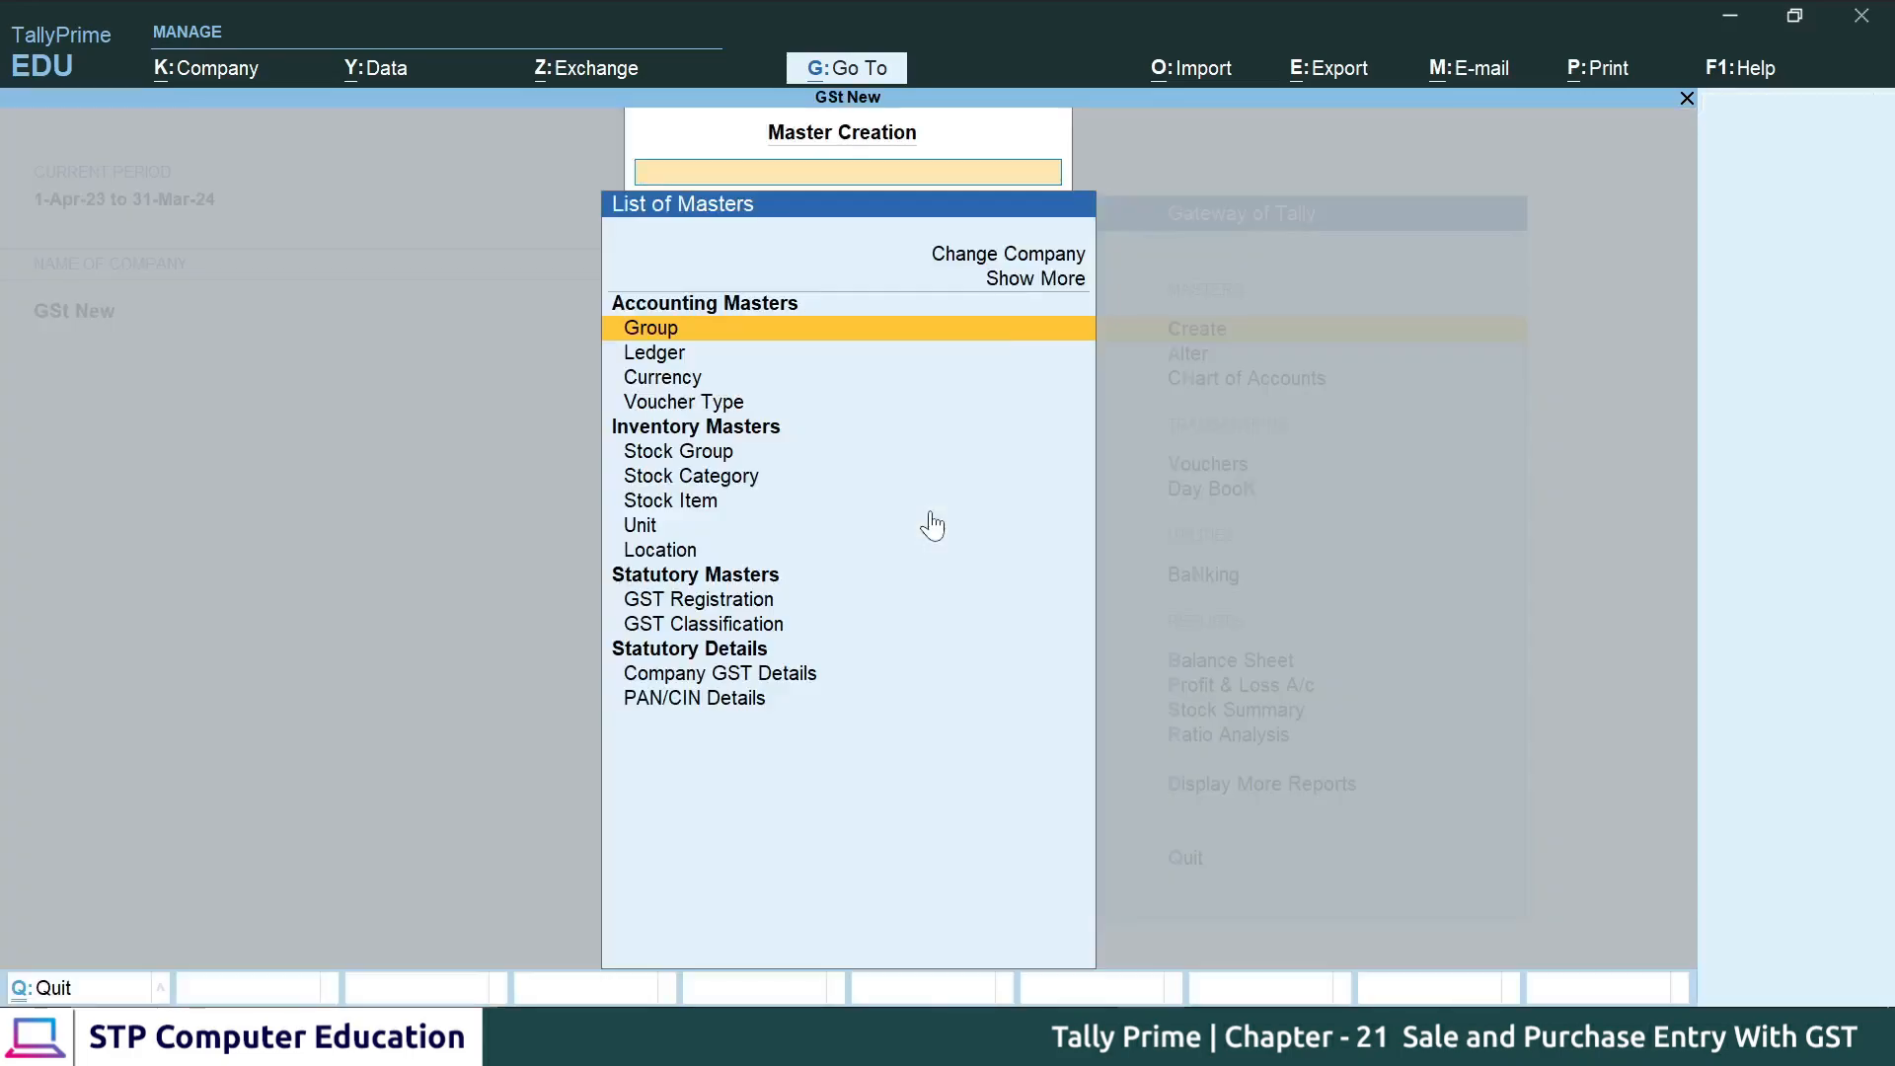
{"action": "key", "text": "Down"}
{"action": "key", "text": "Return"}
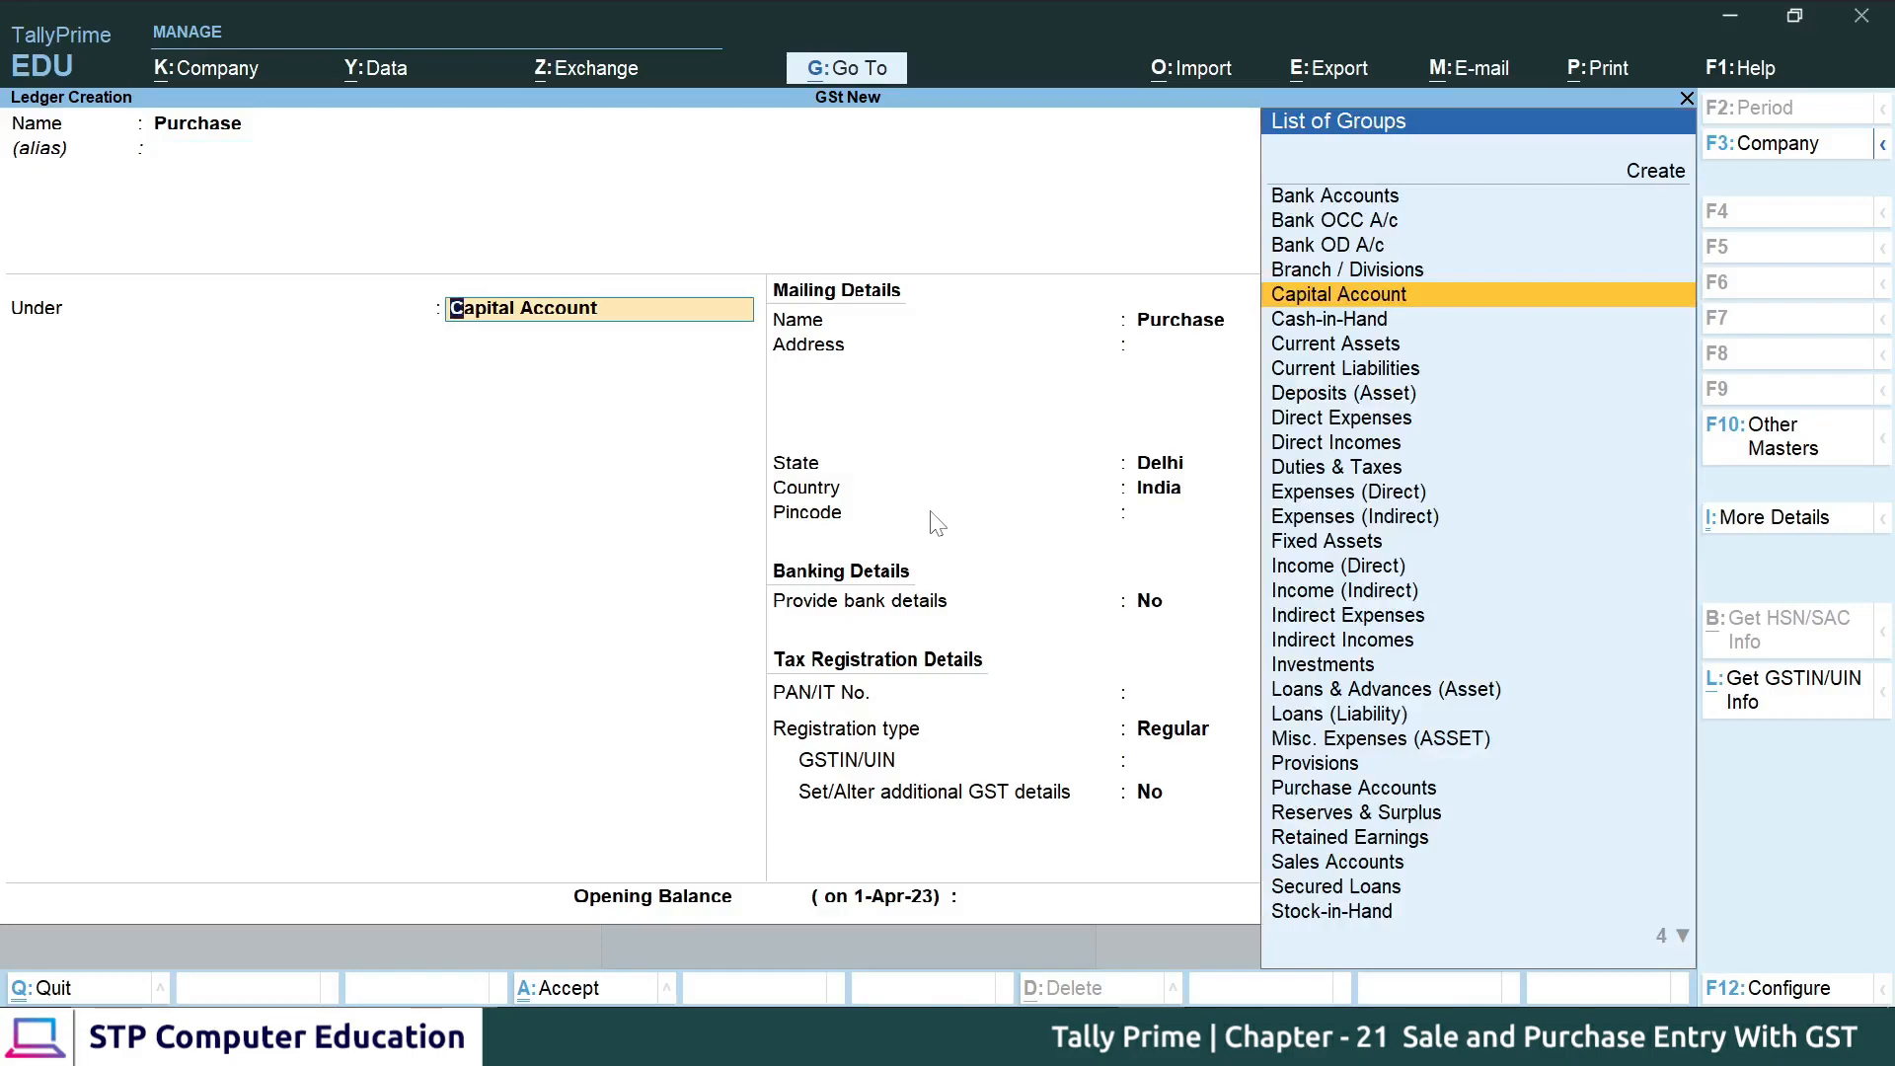
{"action": "type", "text": "Pu"}
{"action": "key", "text": "Return"}
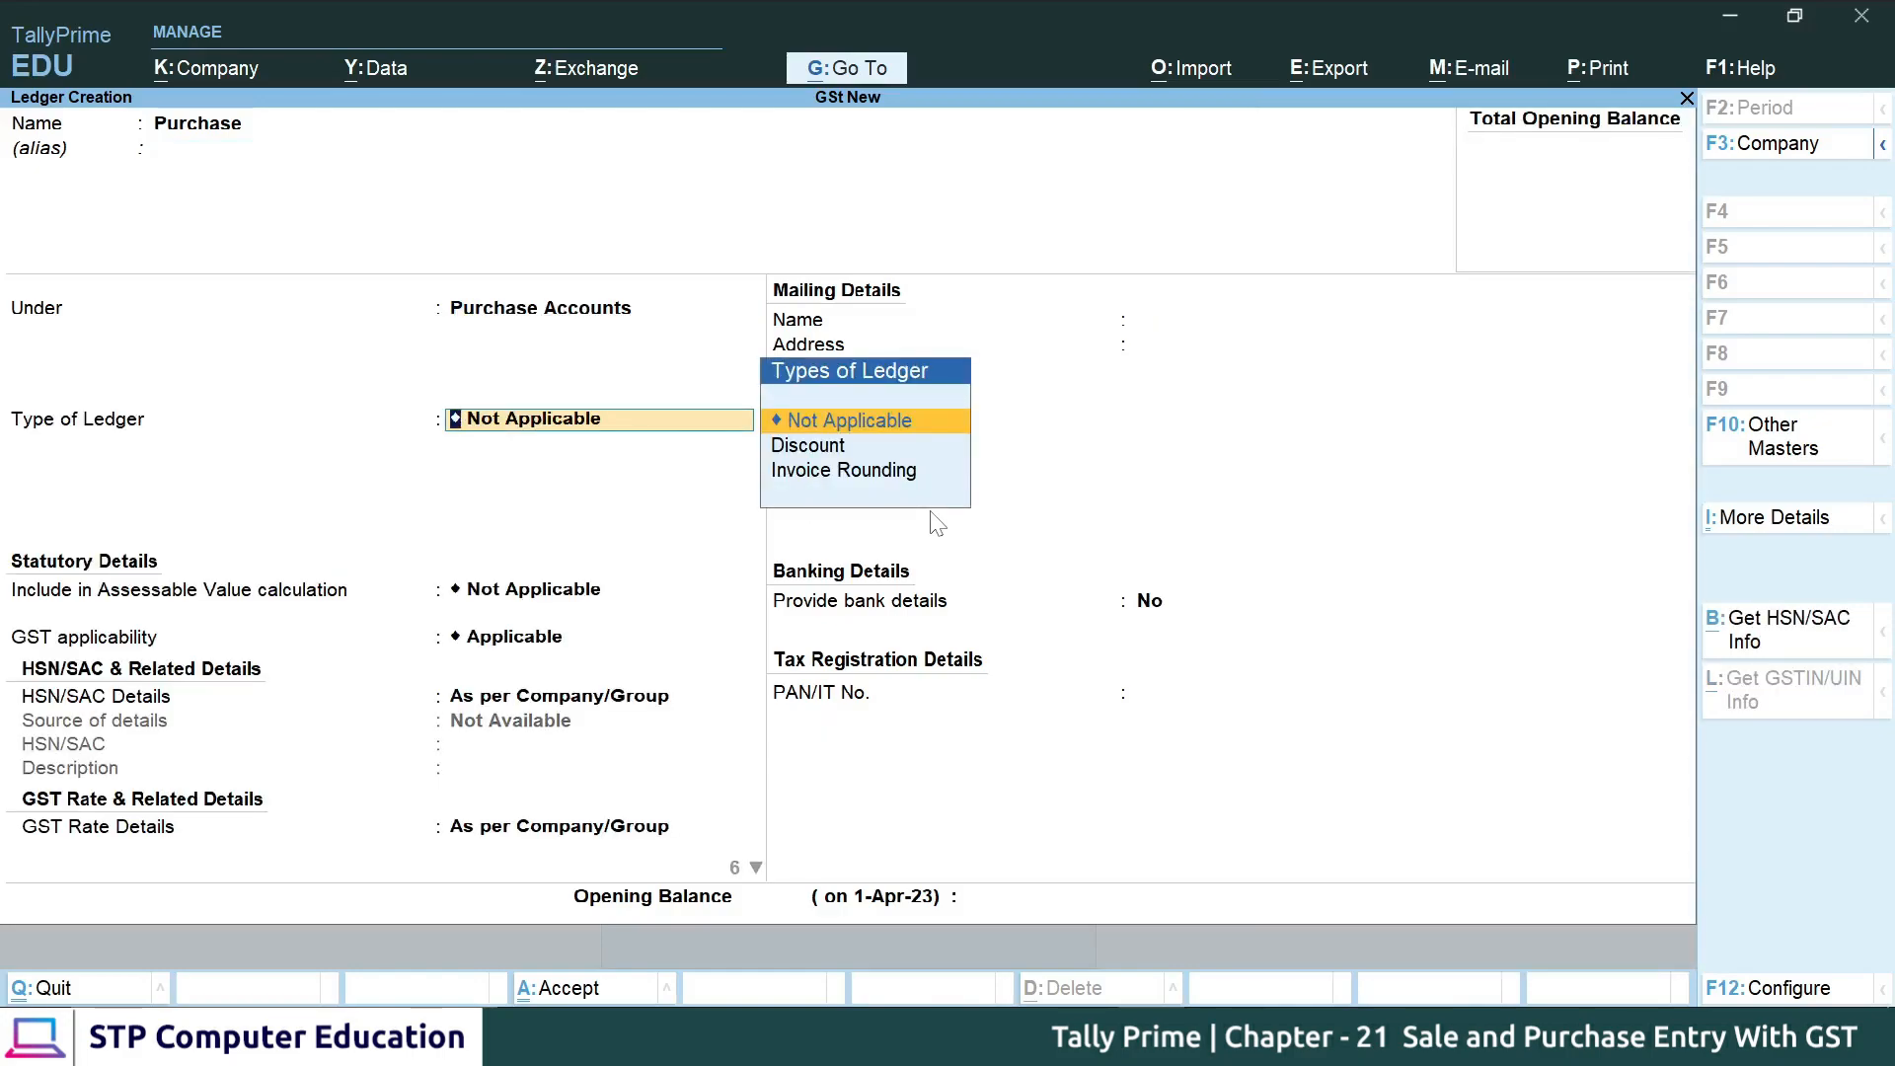
- For the Purchase ledger, keep ledger type Not Applicable, GST Applicable, and HSN/SAC and GST rate details As per Company/Group
{"action": "key", "text": "Return"}
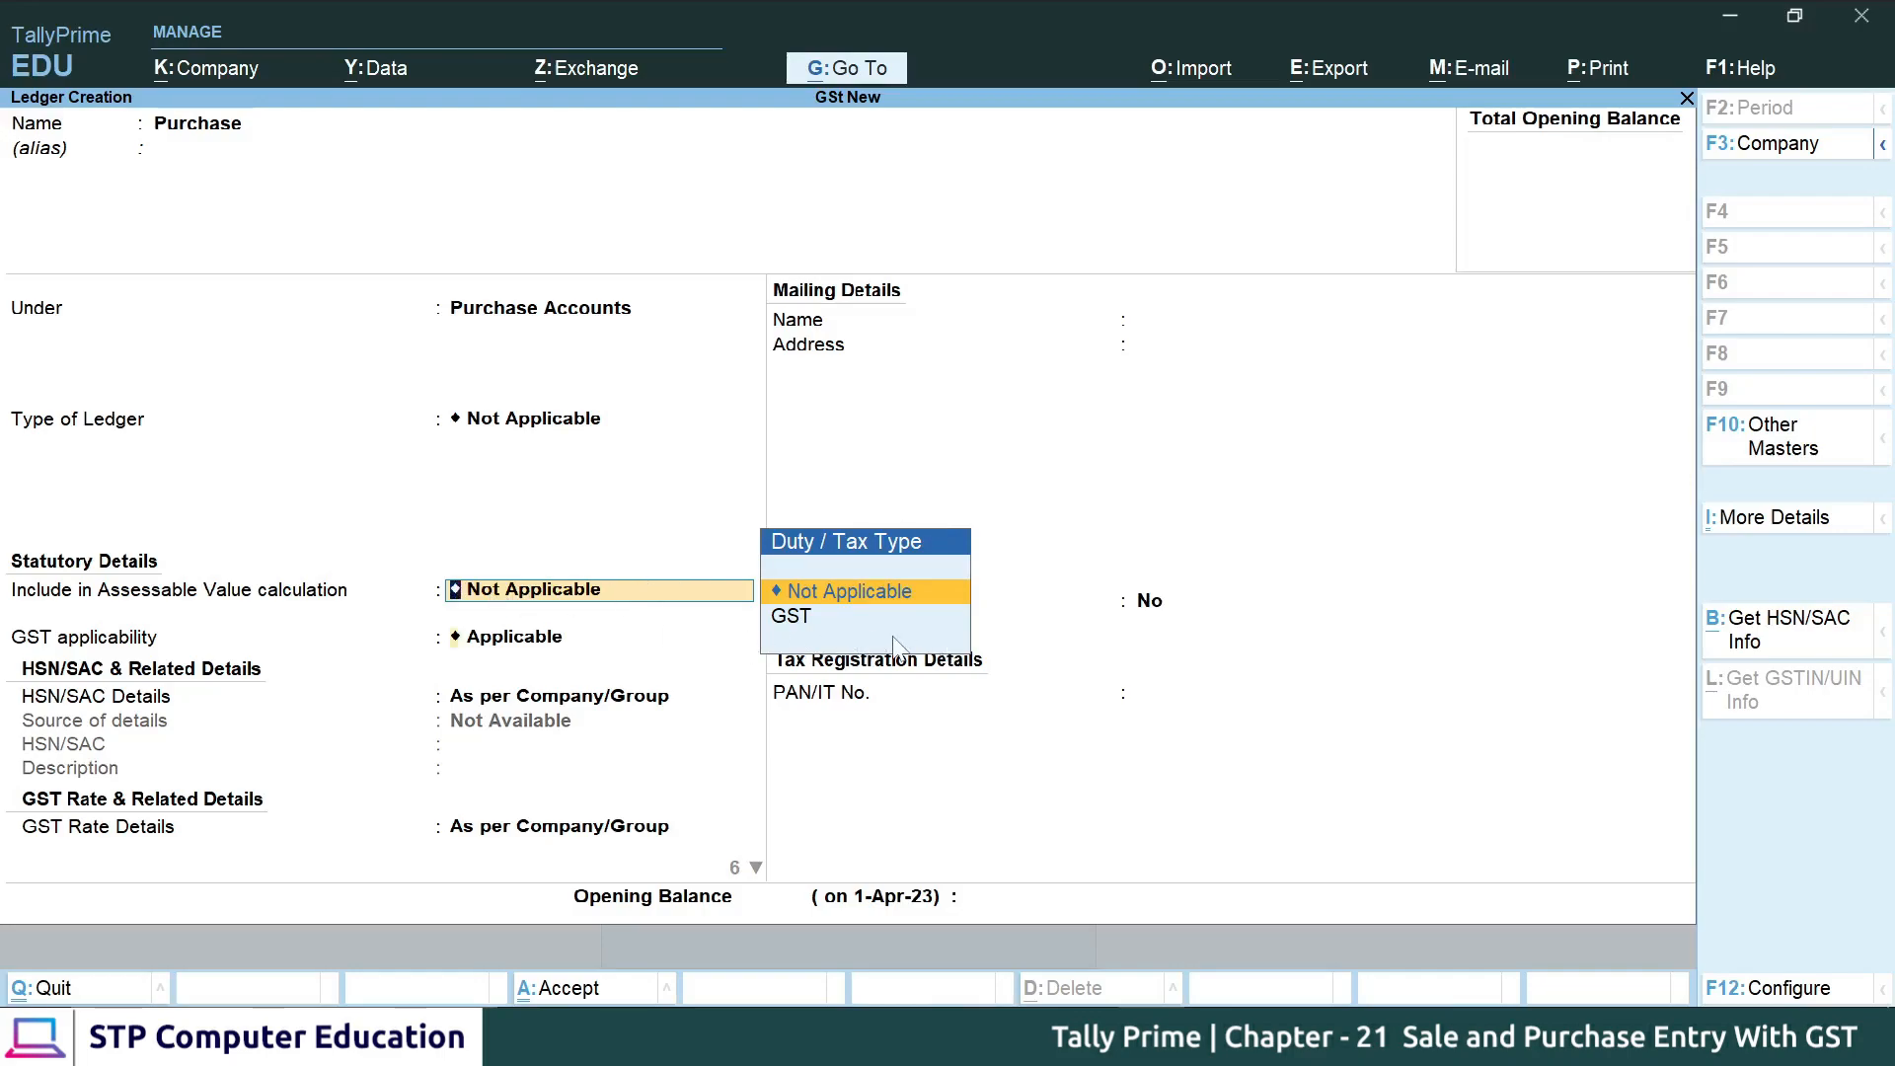
{"action": "key", "text": "Return"}
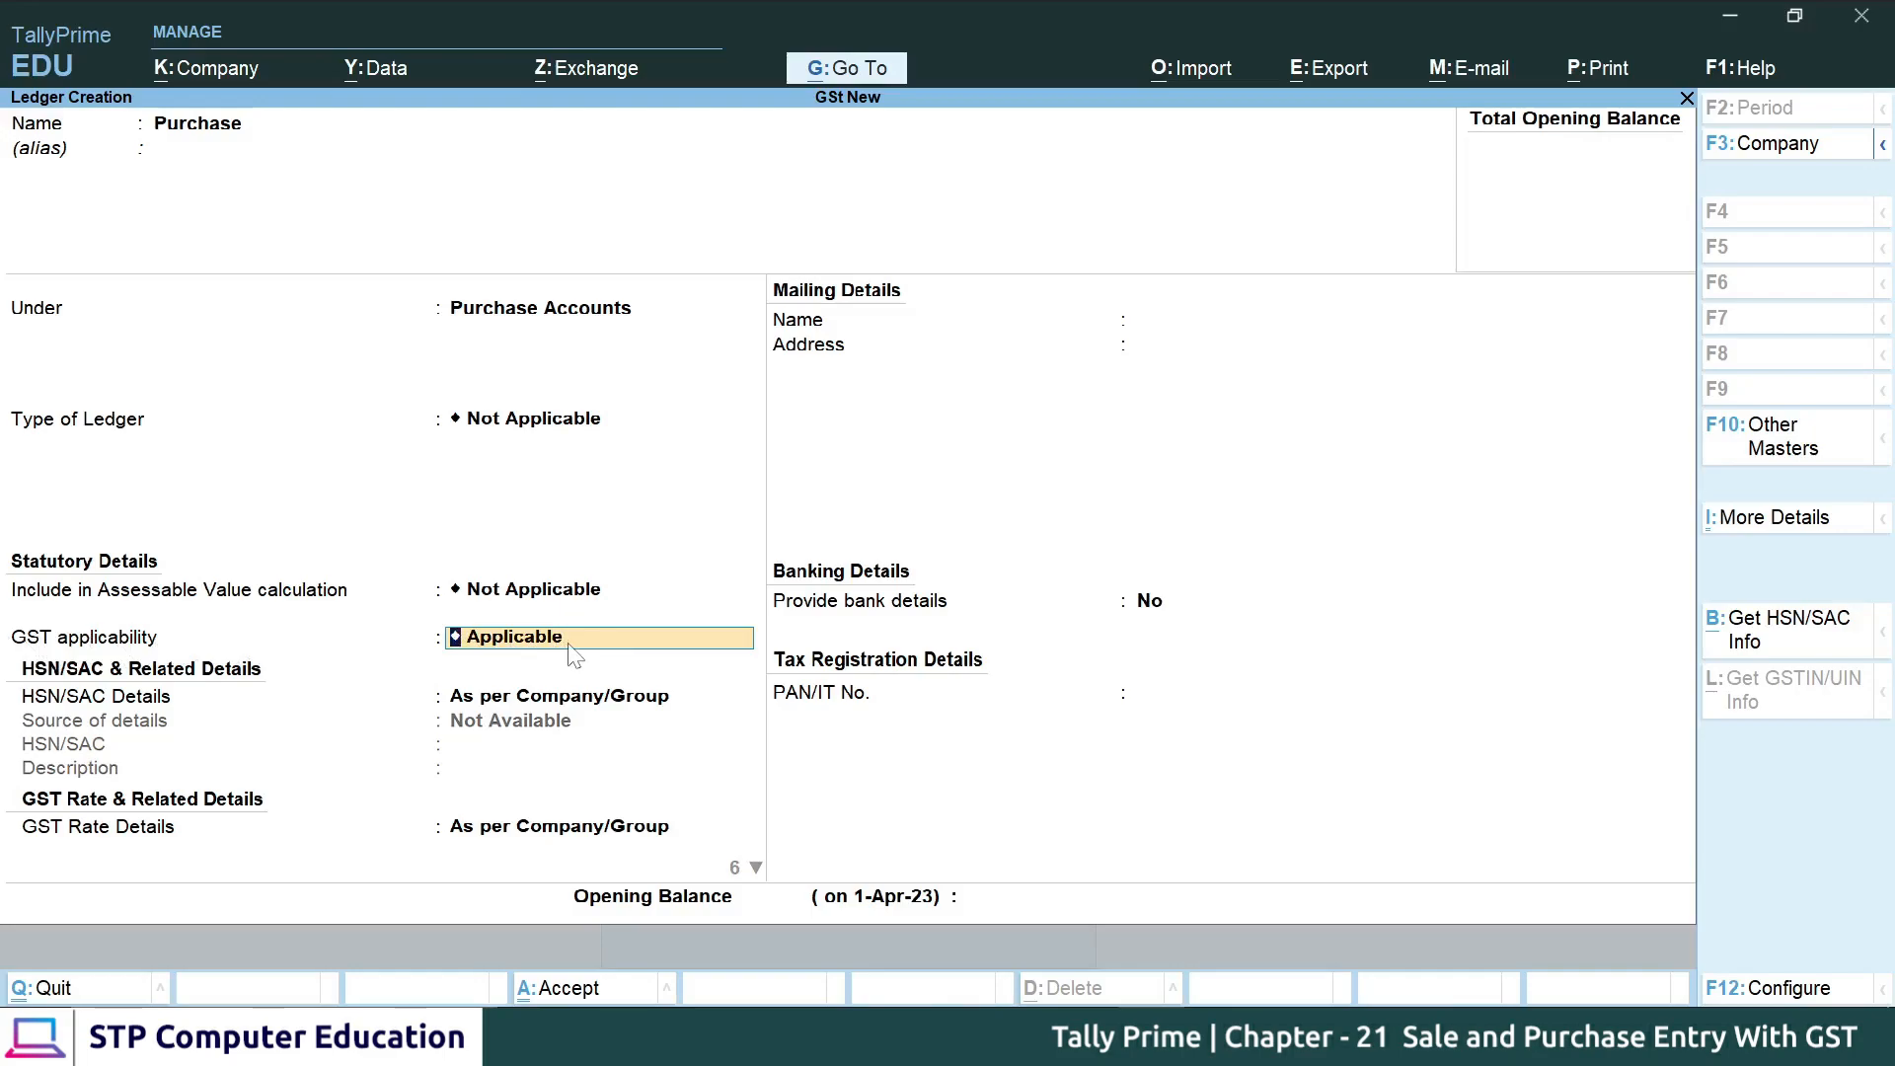
{"action": "key", "text": "Return"}
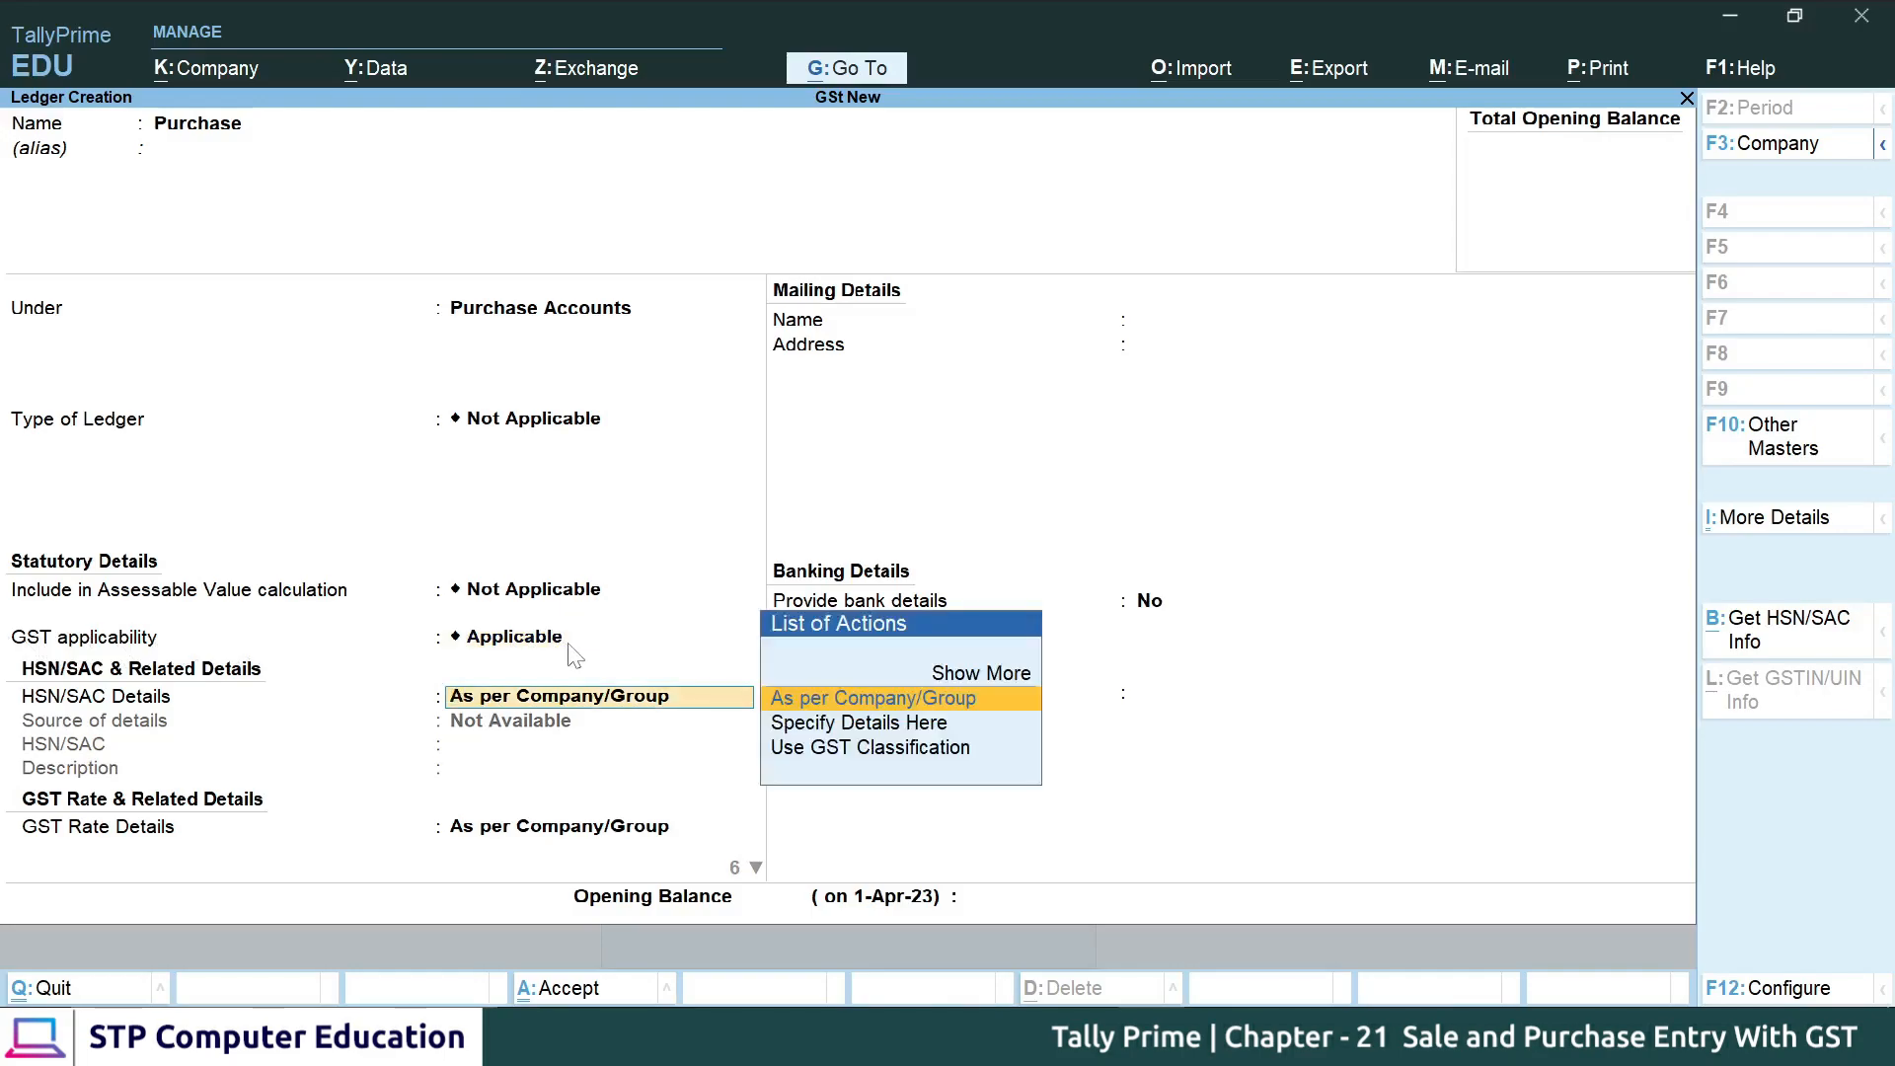
{"action": "key", "text": "Return"}
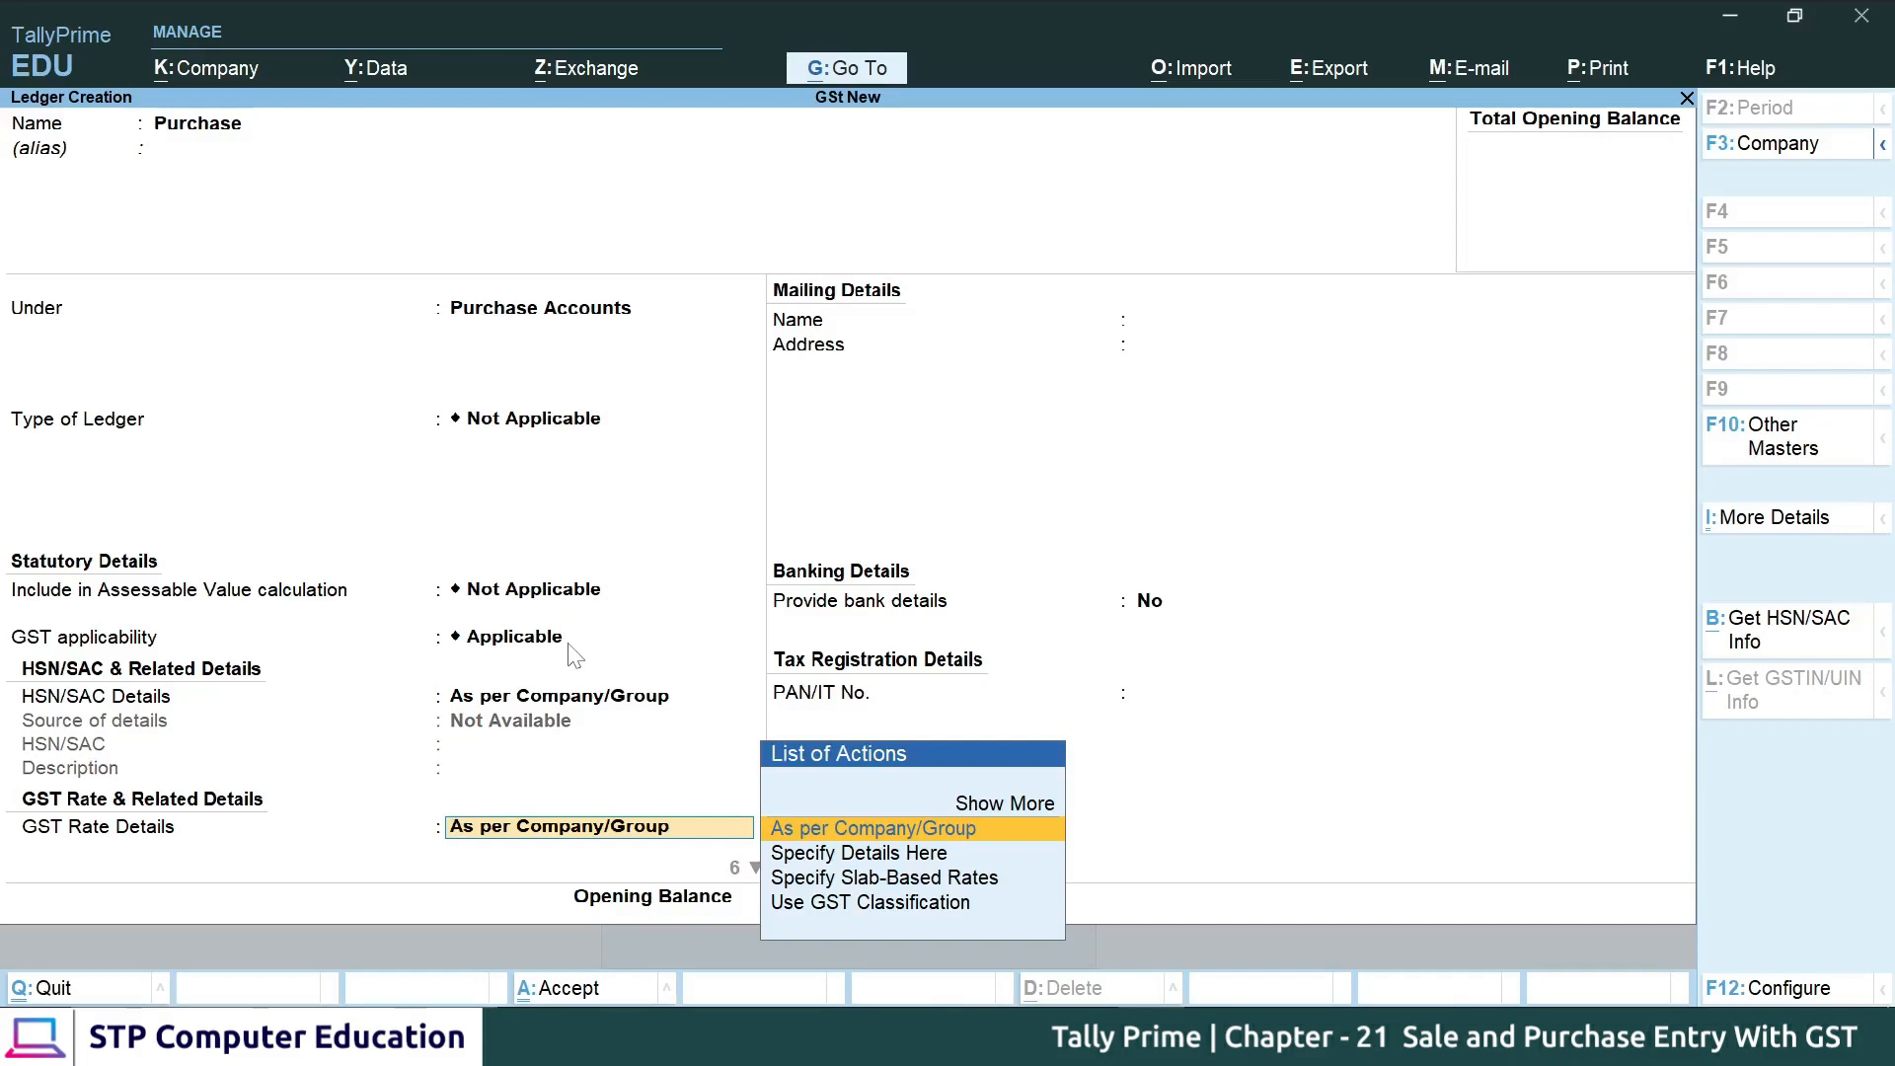
{"action": "key", "text": "Return"}
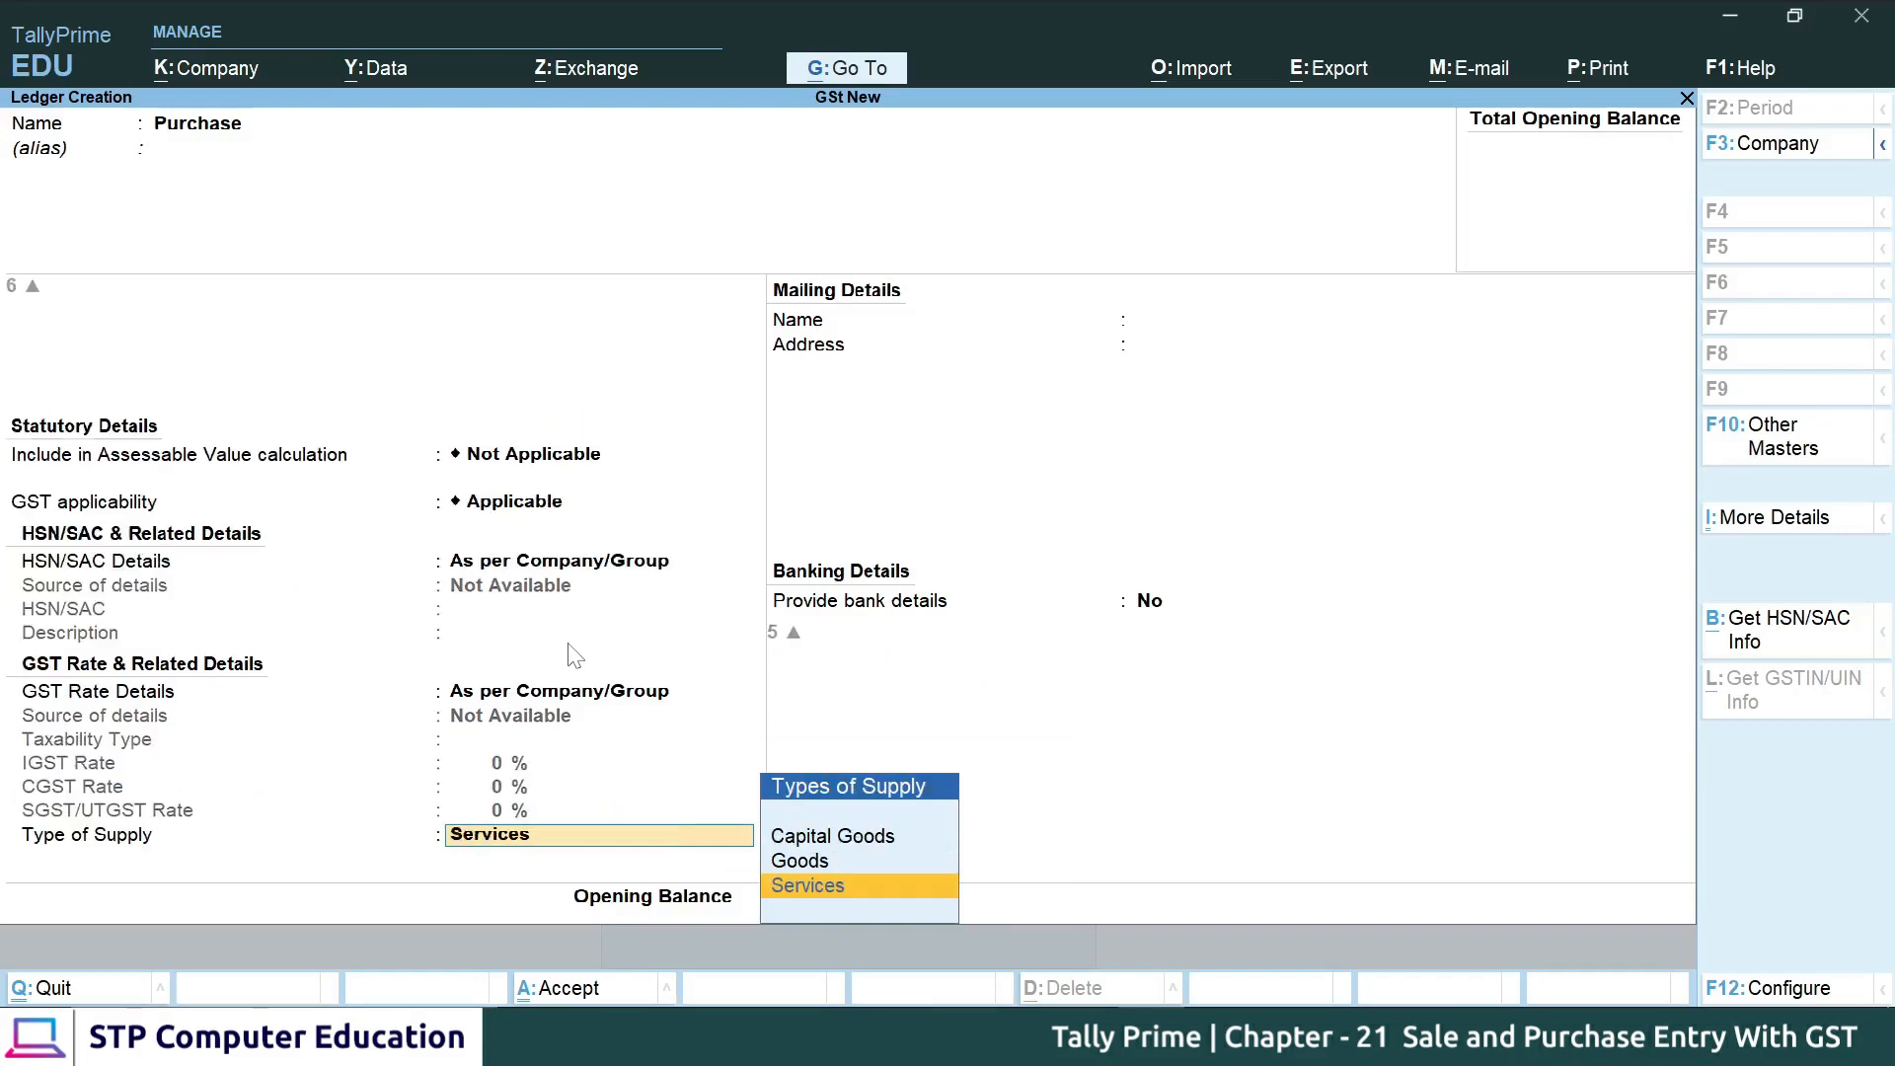
- Set the Purchase ledger's type of supply to Goods and save the ledger without an opening balance
{"action": "key", "text": "Up"}
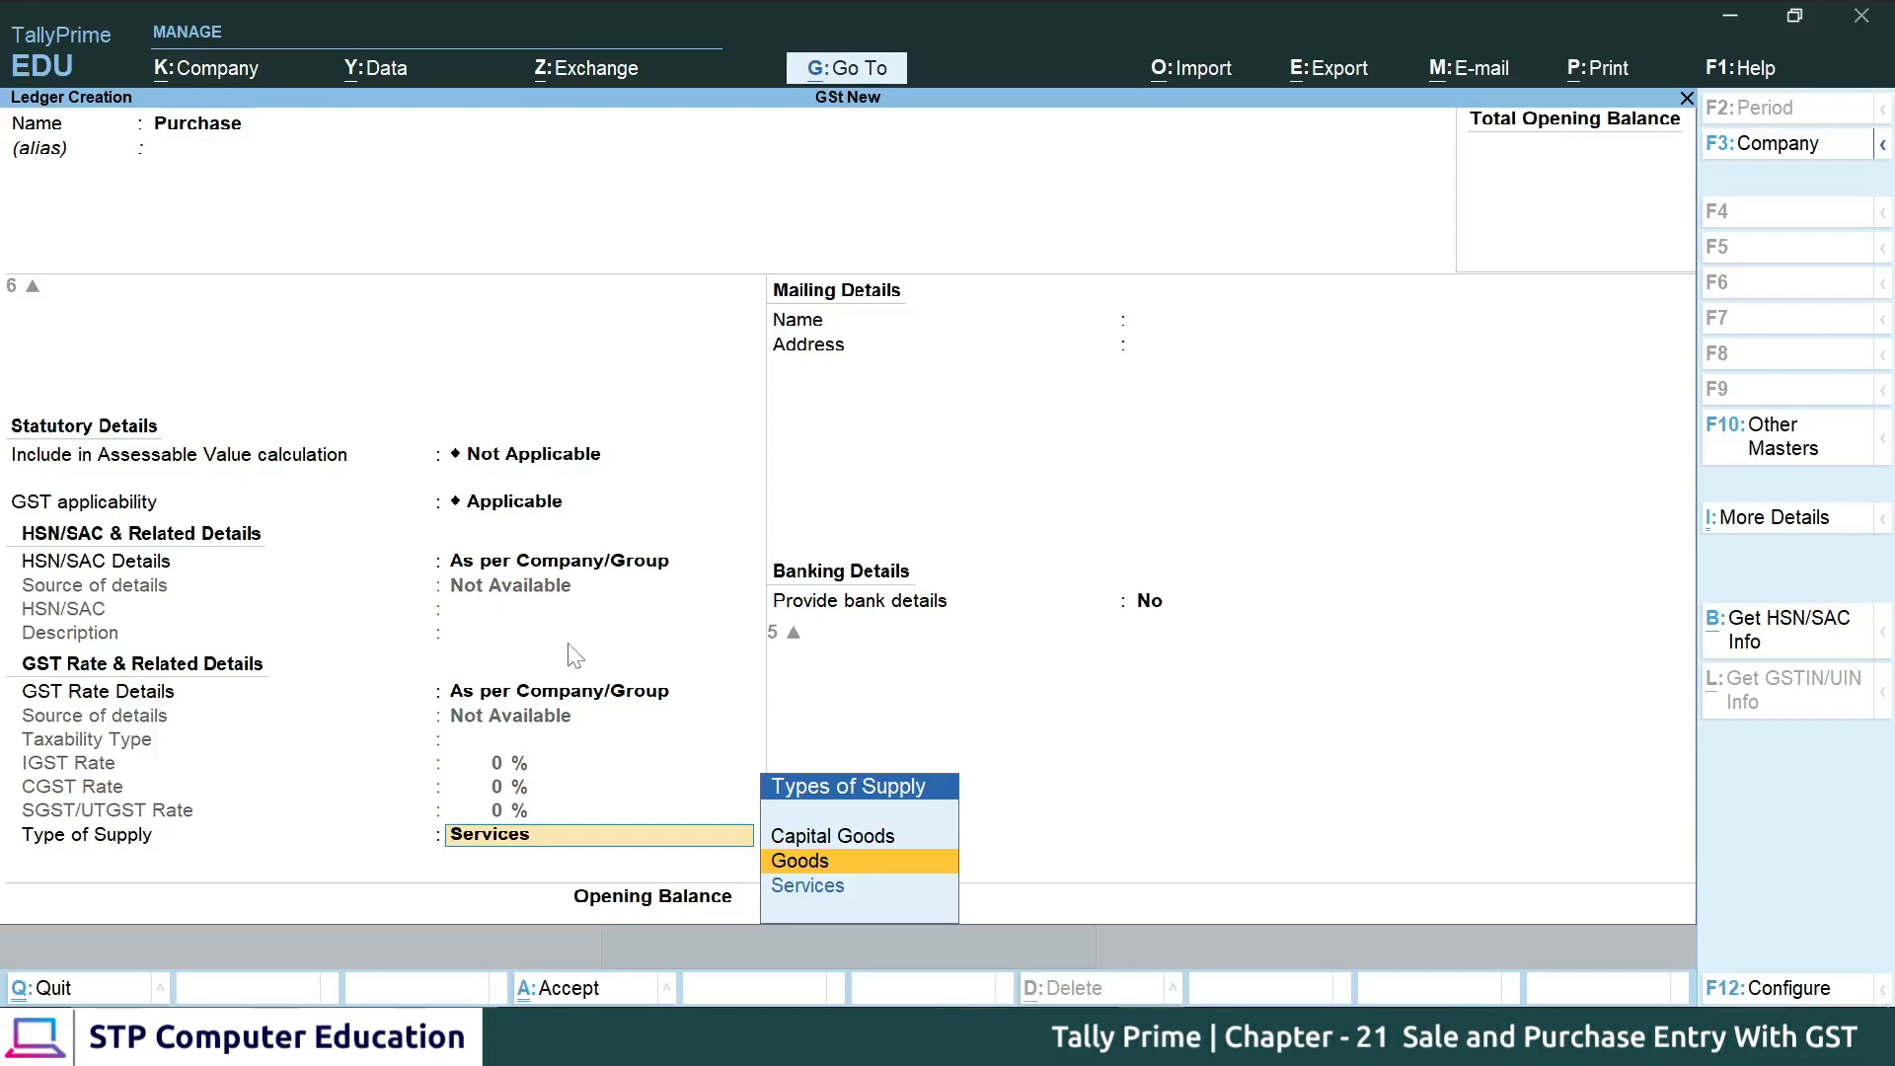
{"action": "key", "text": "Return"}
{"action": "key", "text": "Return"}
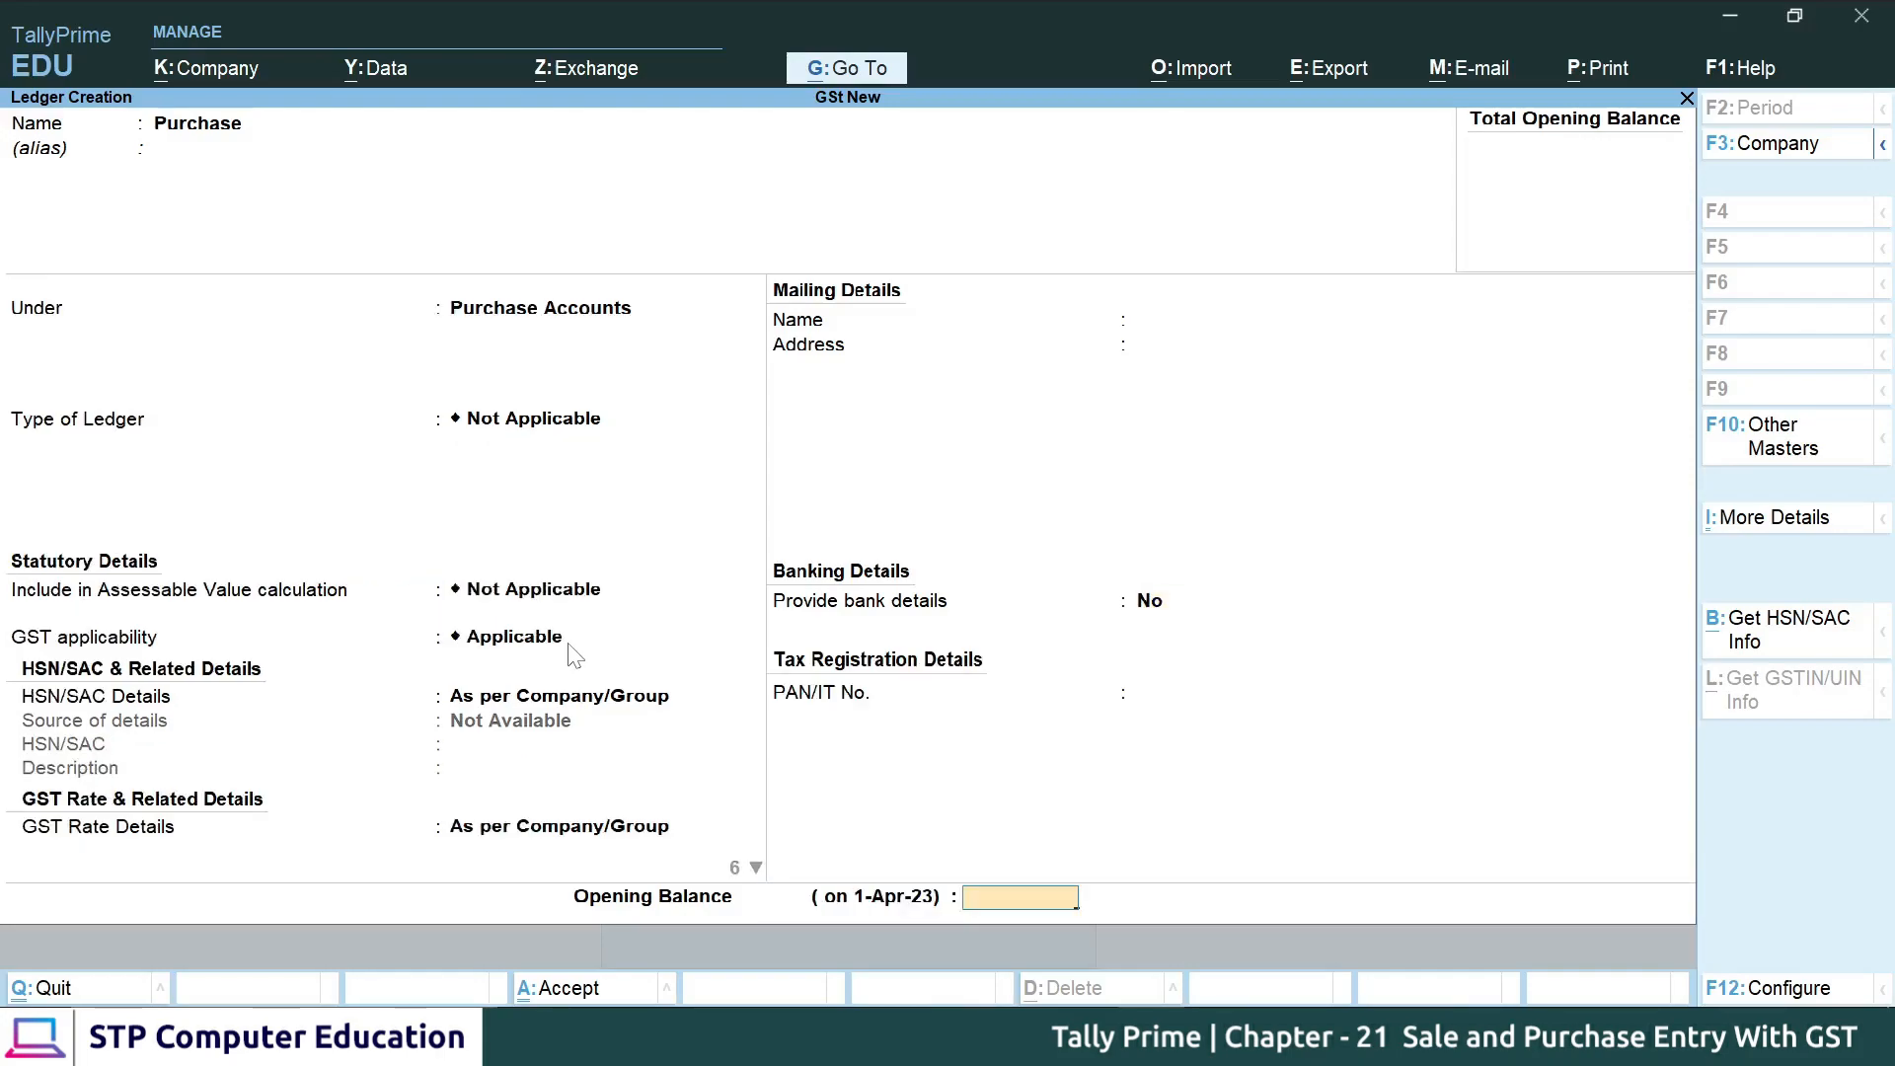
{"action": "key", "text": "Return"}
{"action": "key", "text": "Return"}
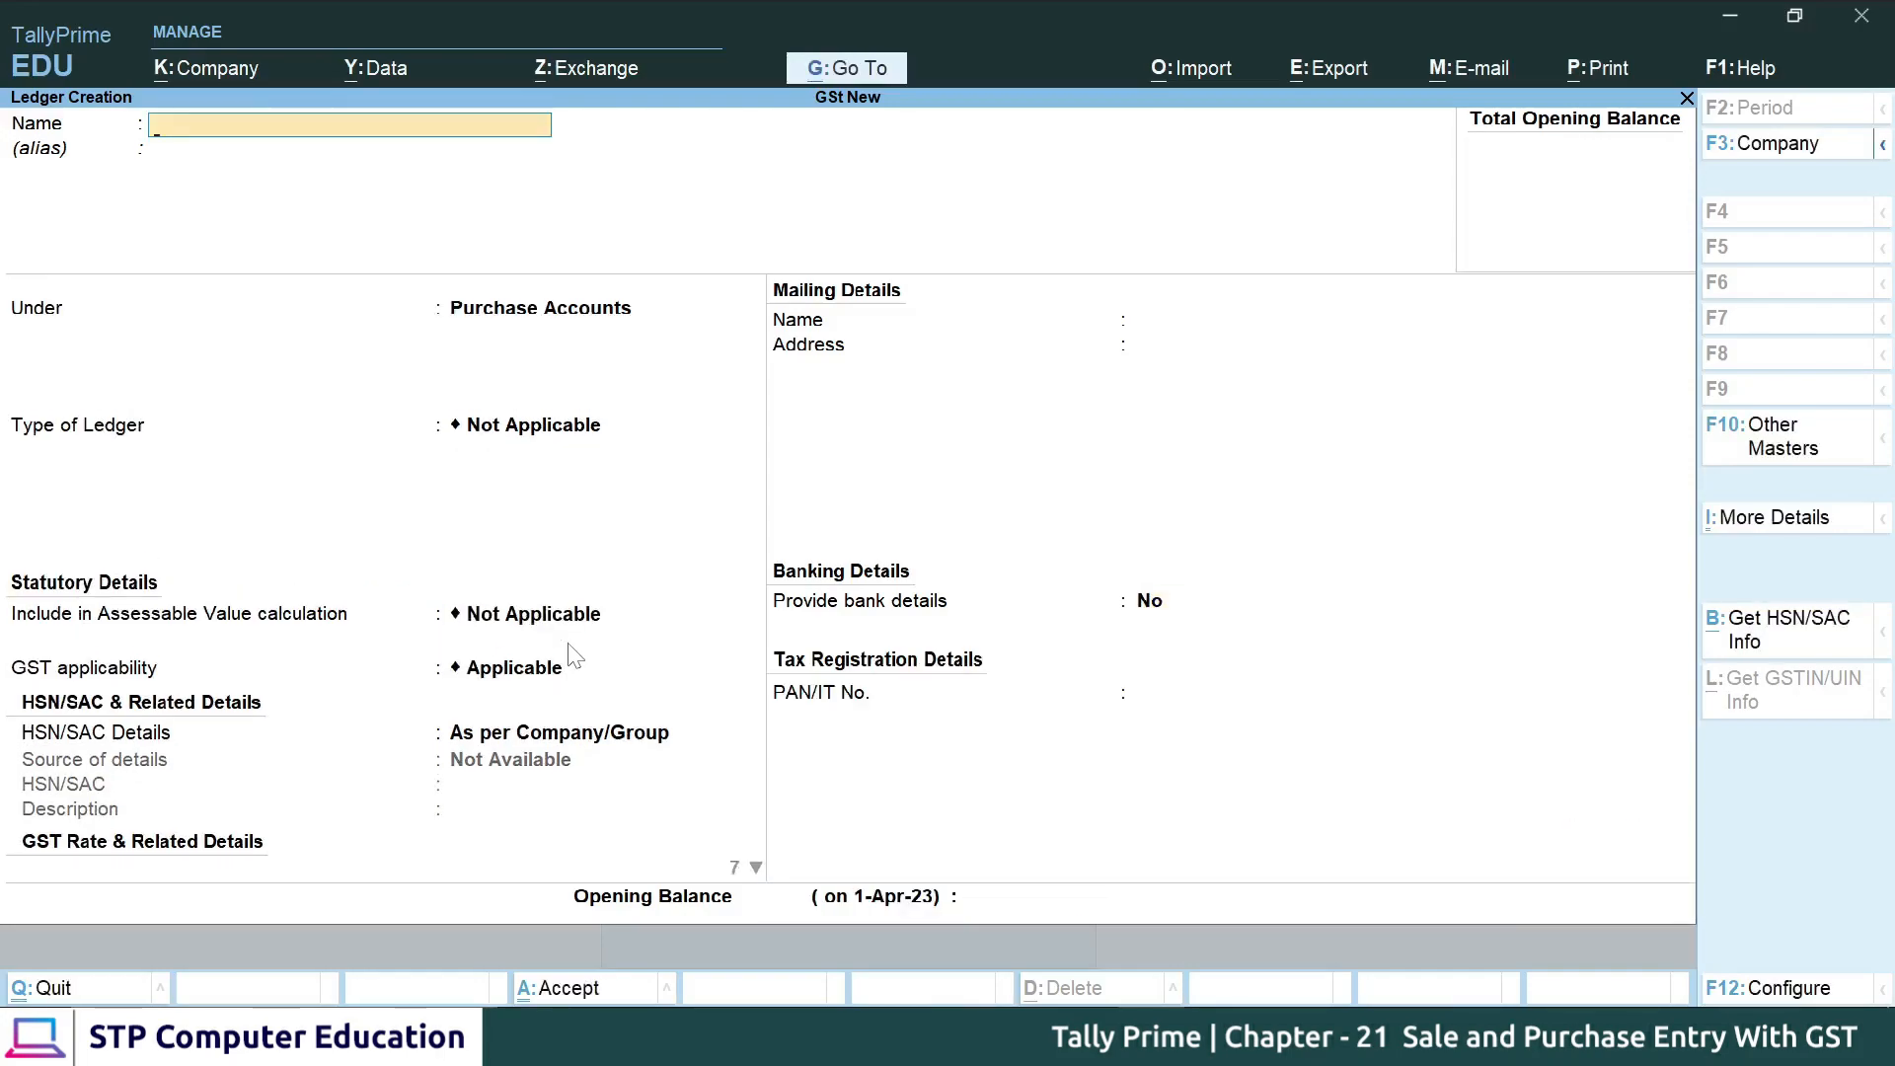
- Name the next ledger Sale and place it under Sales Accounts
{"action": "type", "text": "Sale"}
{"action": "key", "text": "Return"}
{"action": "key", "text": "Return"}
{"action": "type", "text": "As"}
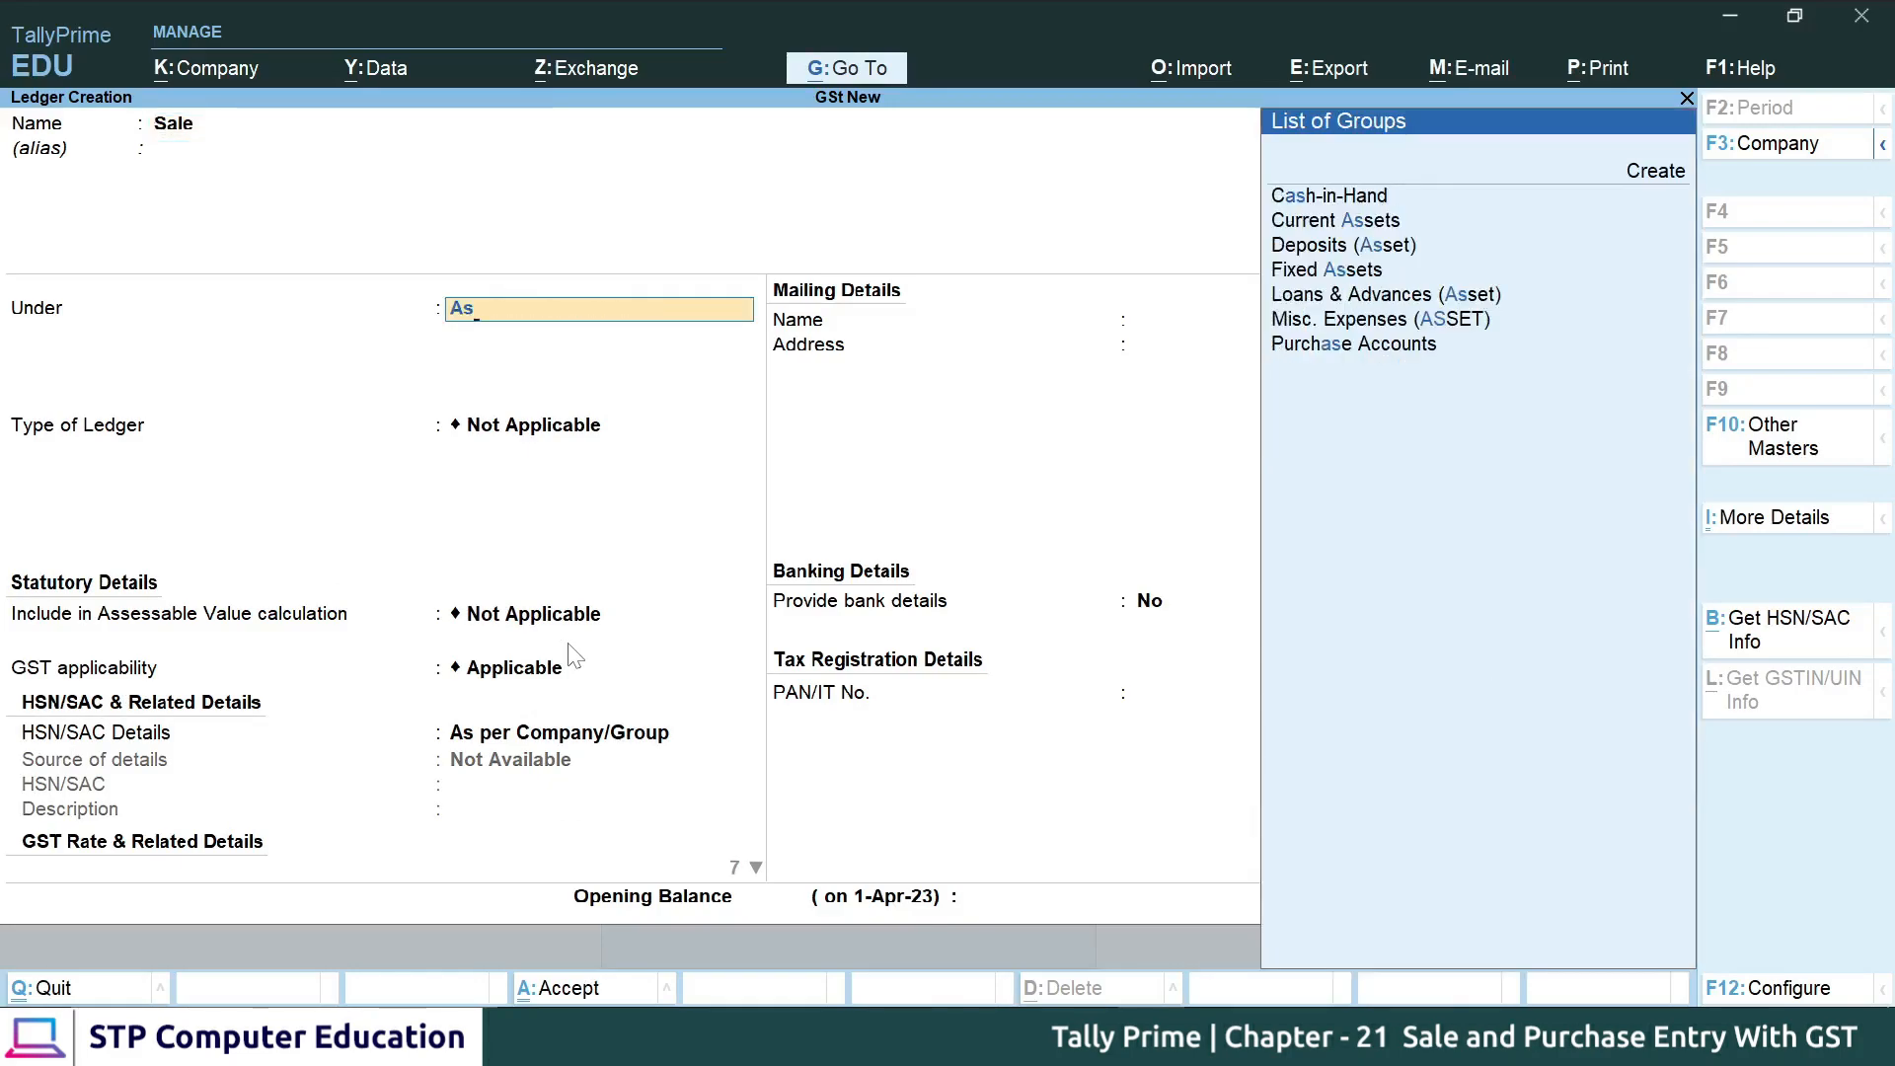
{"action": "key", "text": "BackSpace"}
{"action": "key", "text": "BackSpace"}
{"action": "type", "text": "Sa"}
{"action": "key", "text": "Return"}
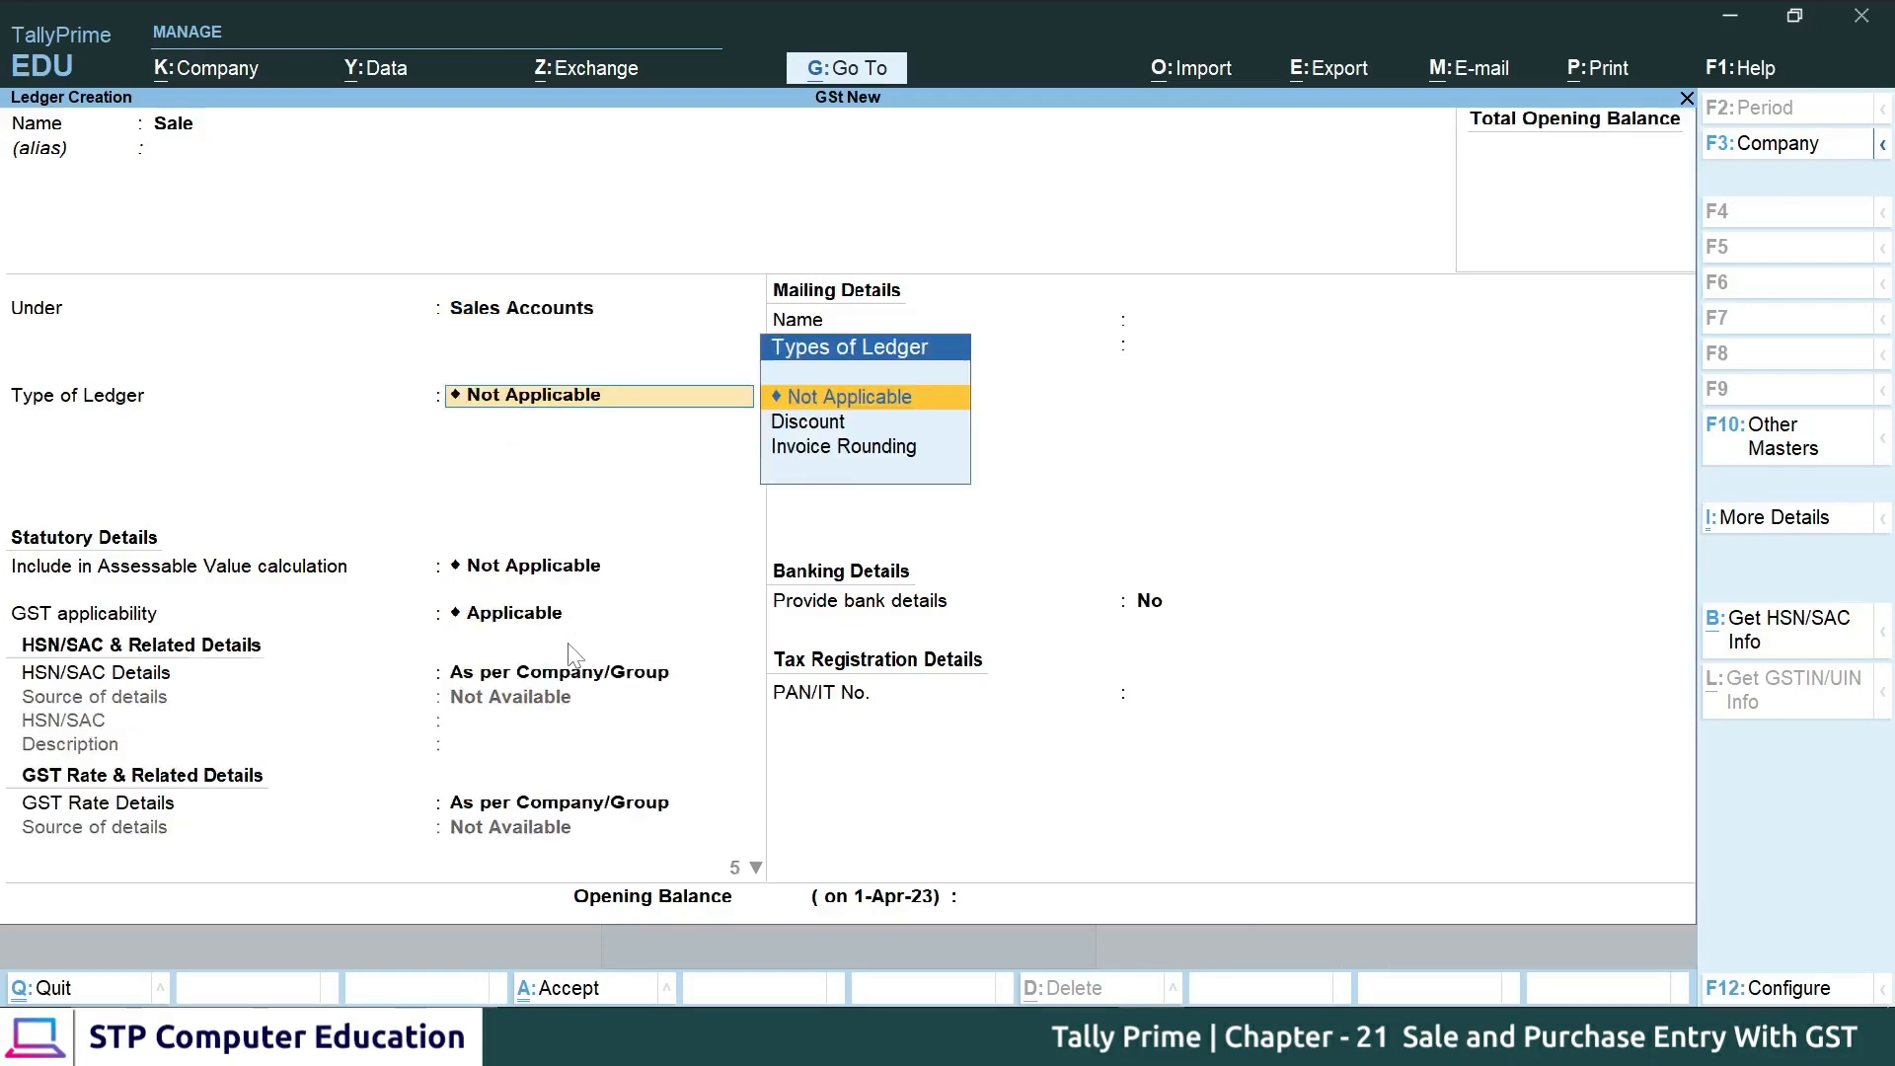
- For the Sale ledger, keep ledger type Not Applicable, GST Applicable, and HSN/SAC and GST rate details As per Company/Group
{"action": "key", "text": "Return"}
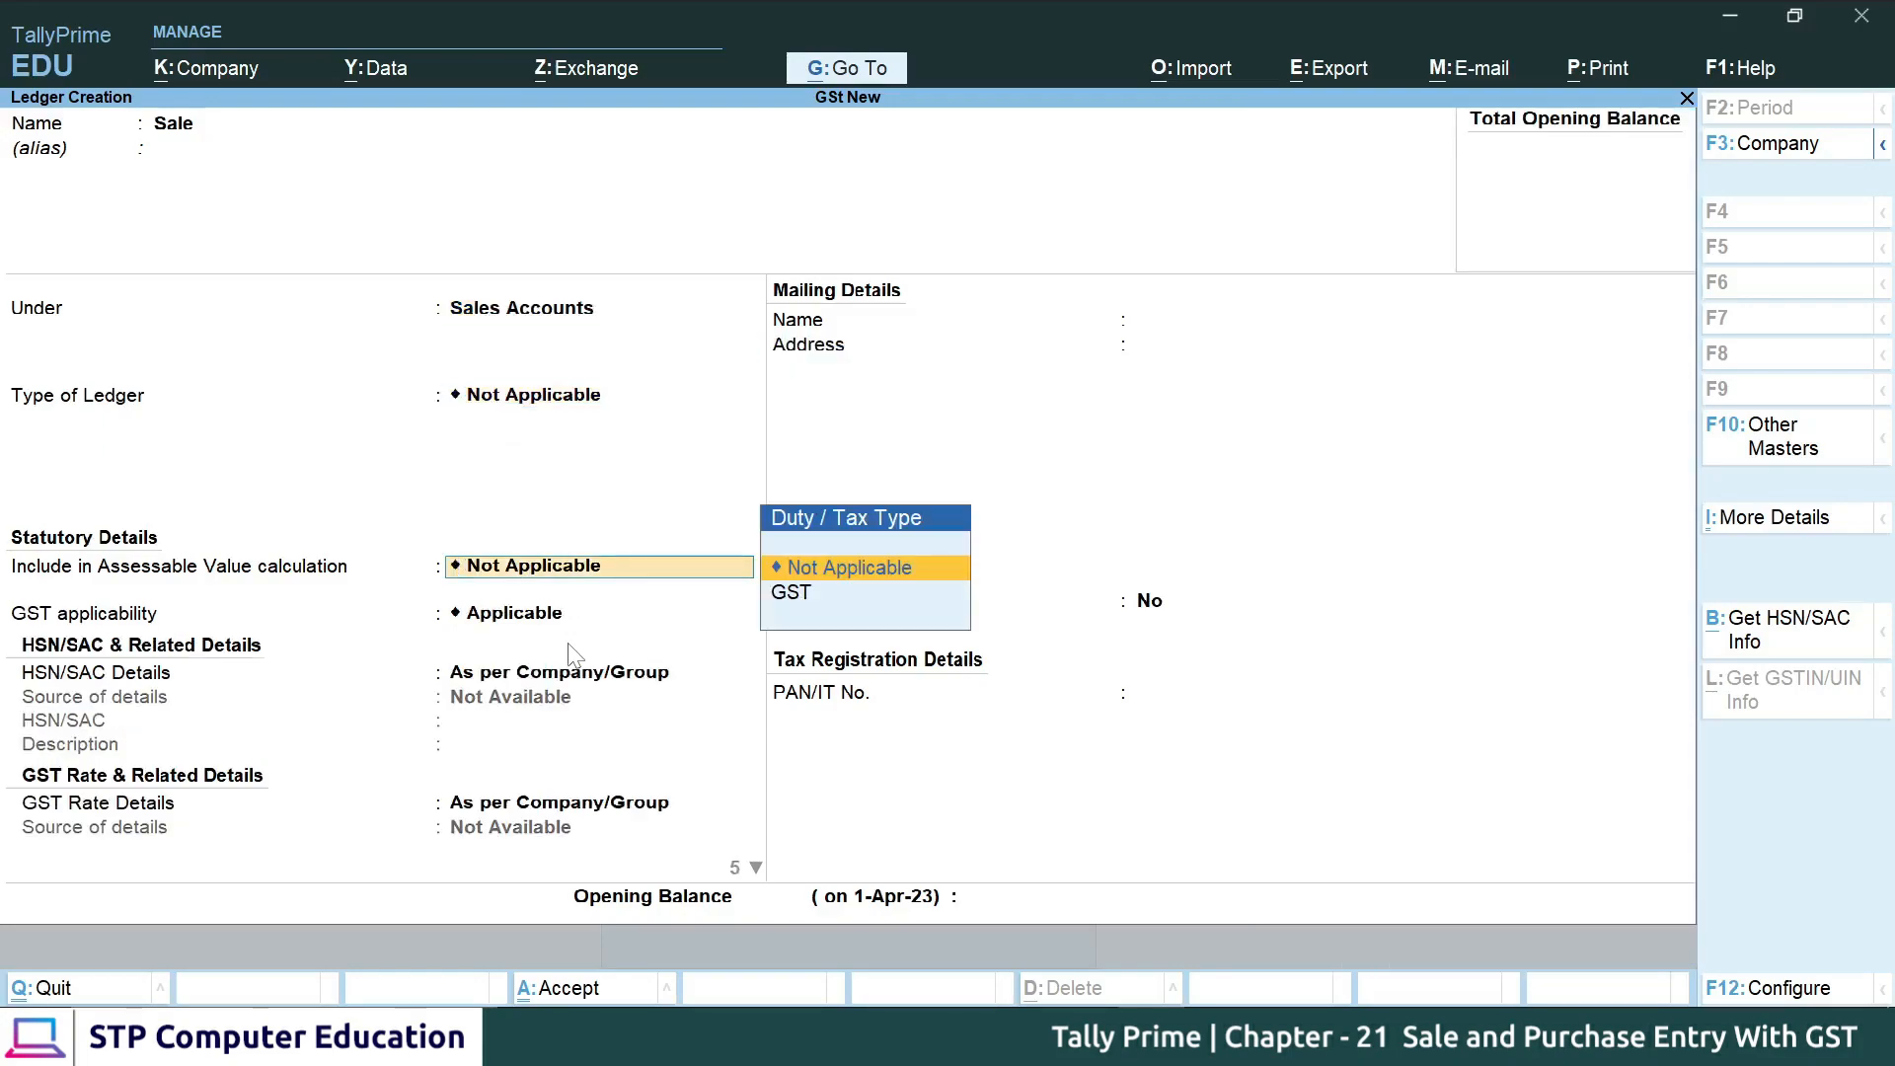
{"action": "key", "text": "Return"}
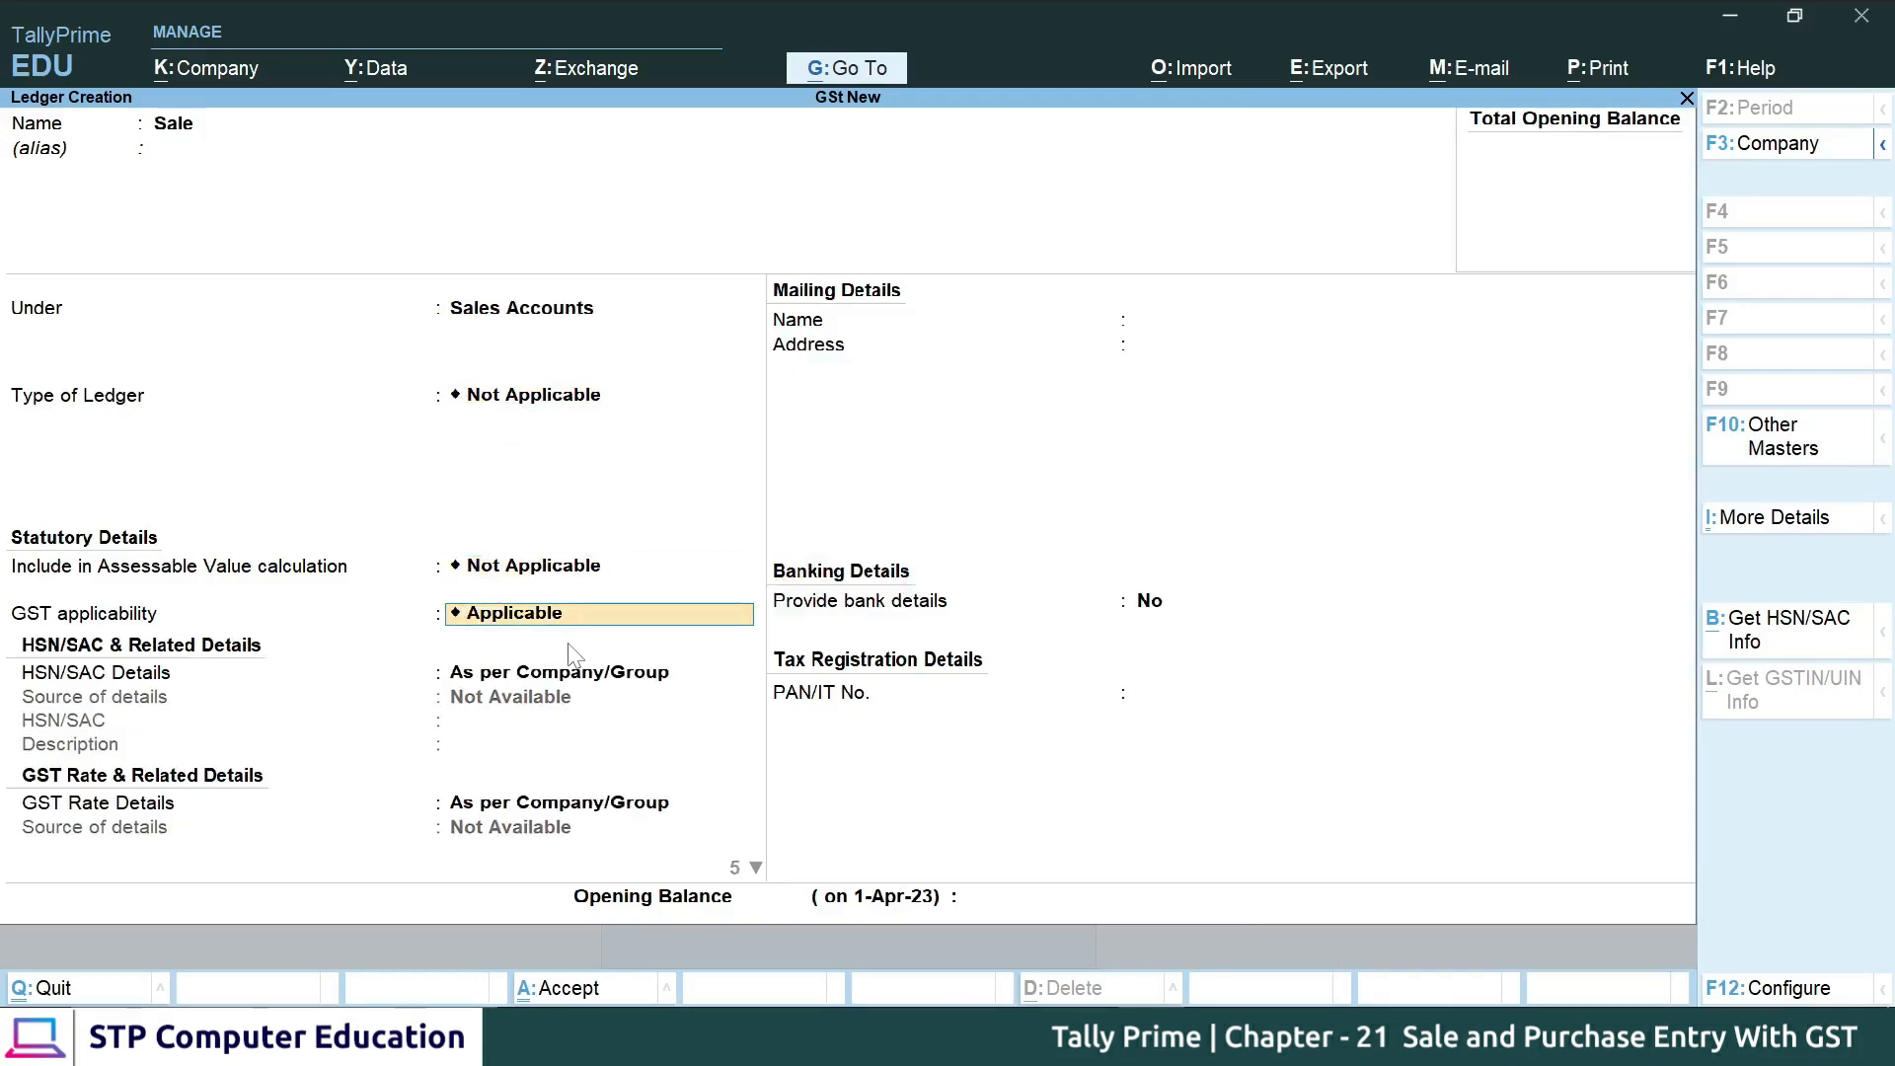
{"action": "key", "text": "Return"}
{"action": "key", "text": "Return"}
{"action": "key", "text": "Return"}
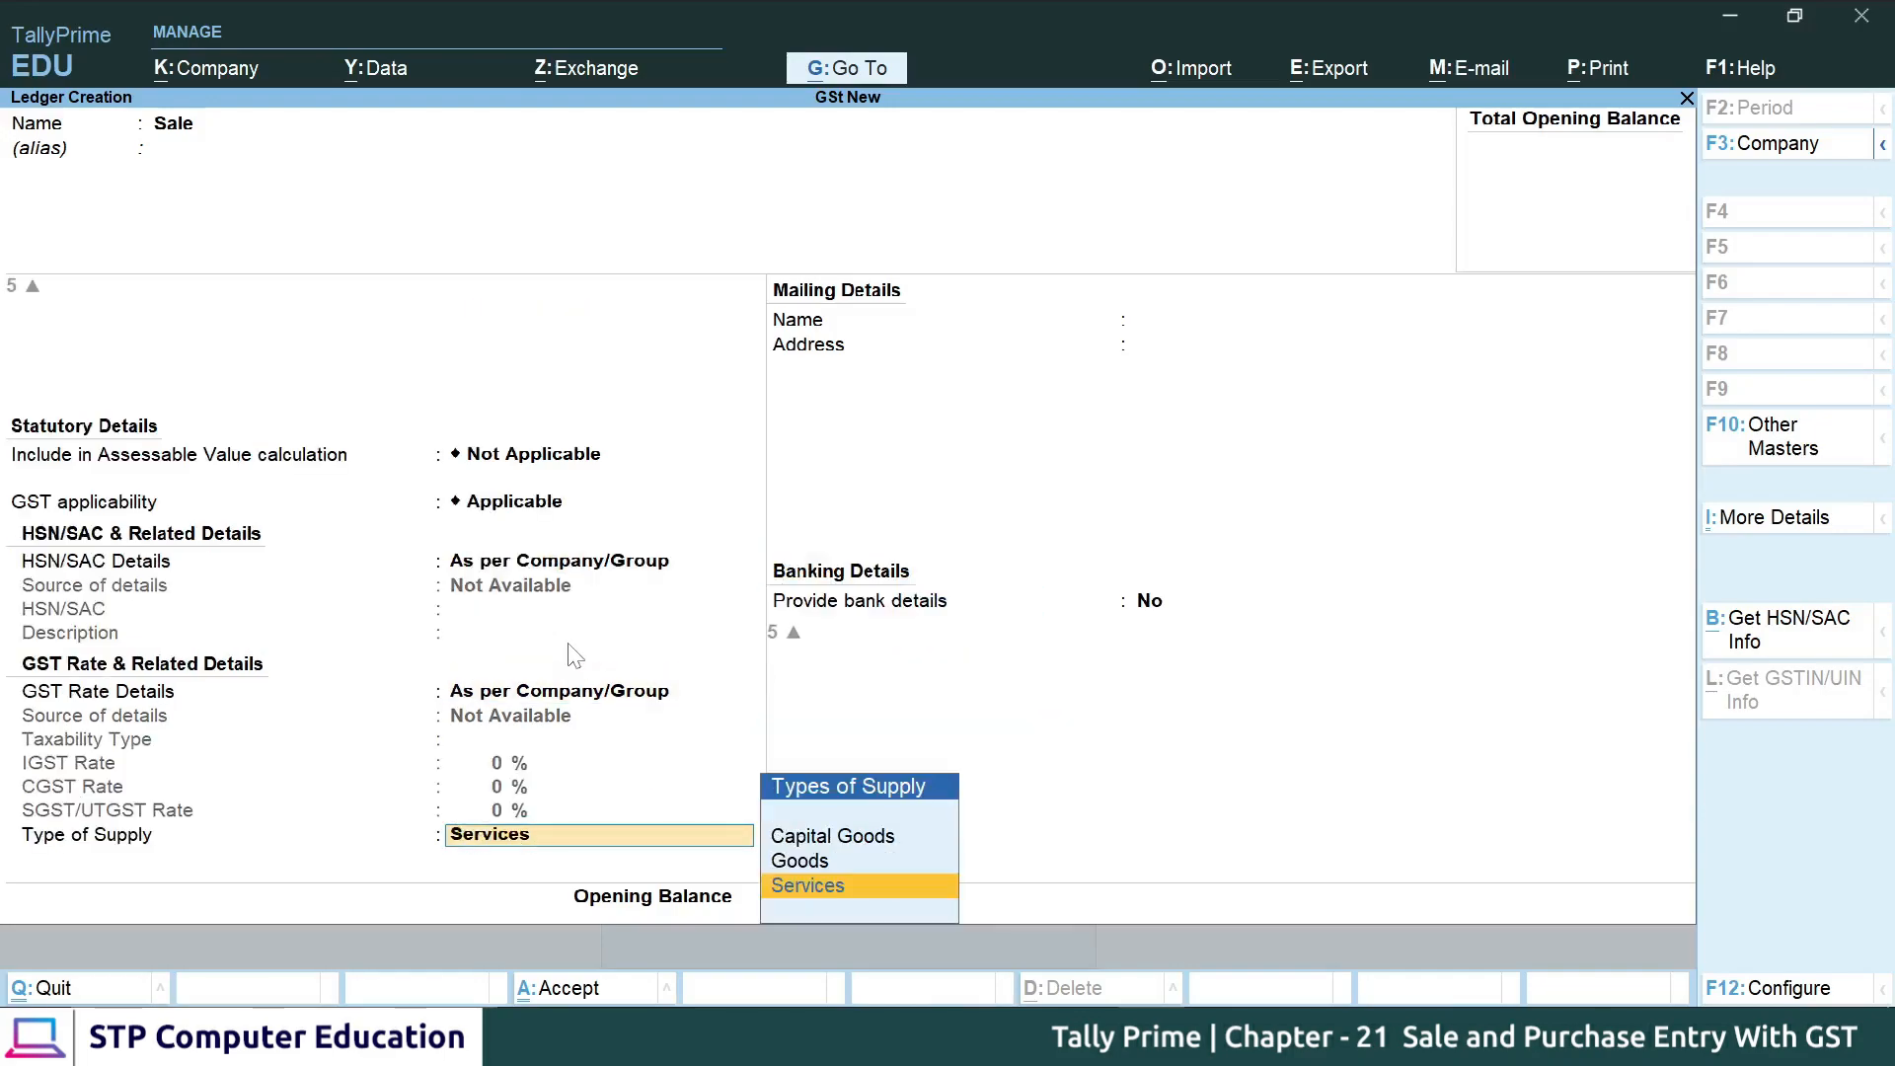
- Set the Sale ledger's type of supply to Goods and save the ledger without an opening balance
{"action": "key", "text": "Up"}
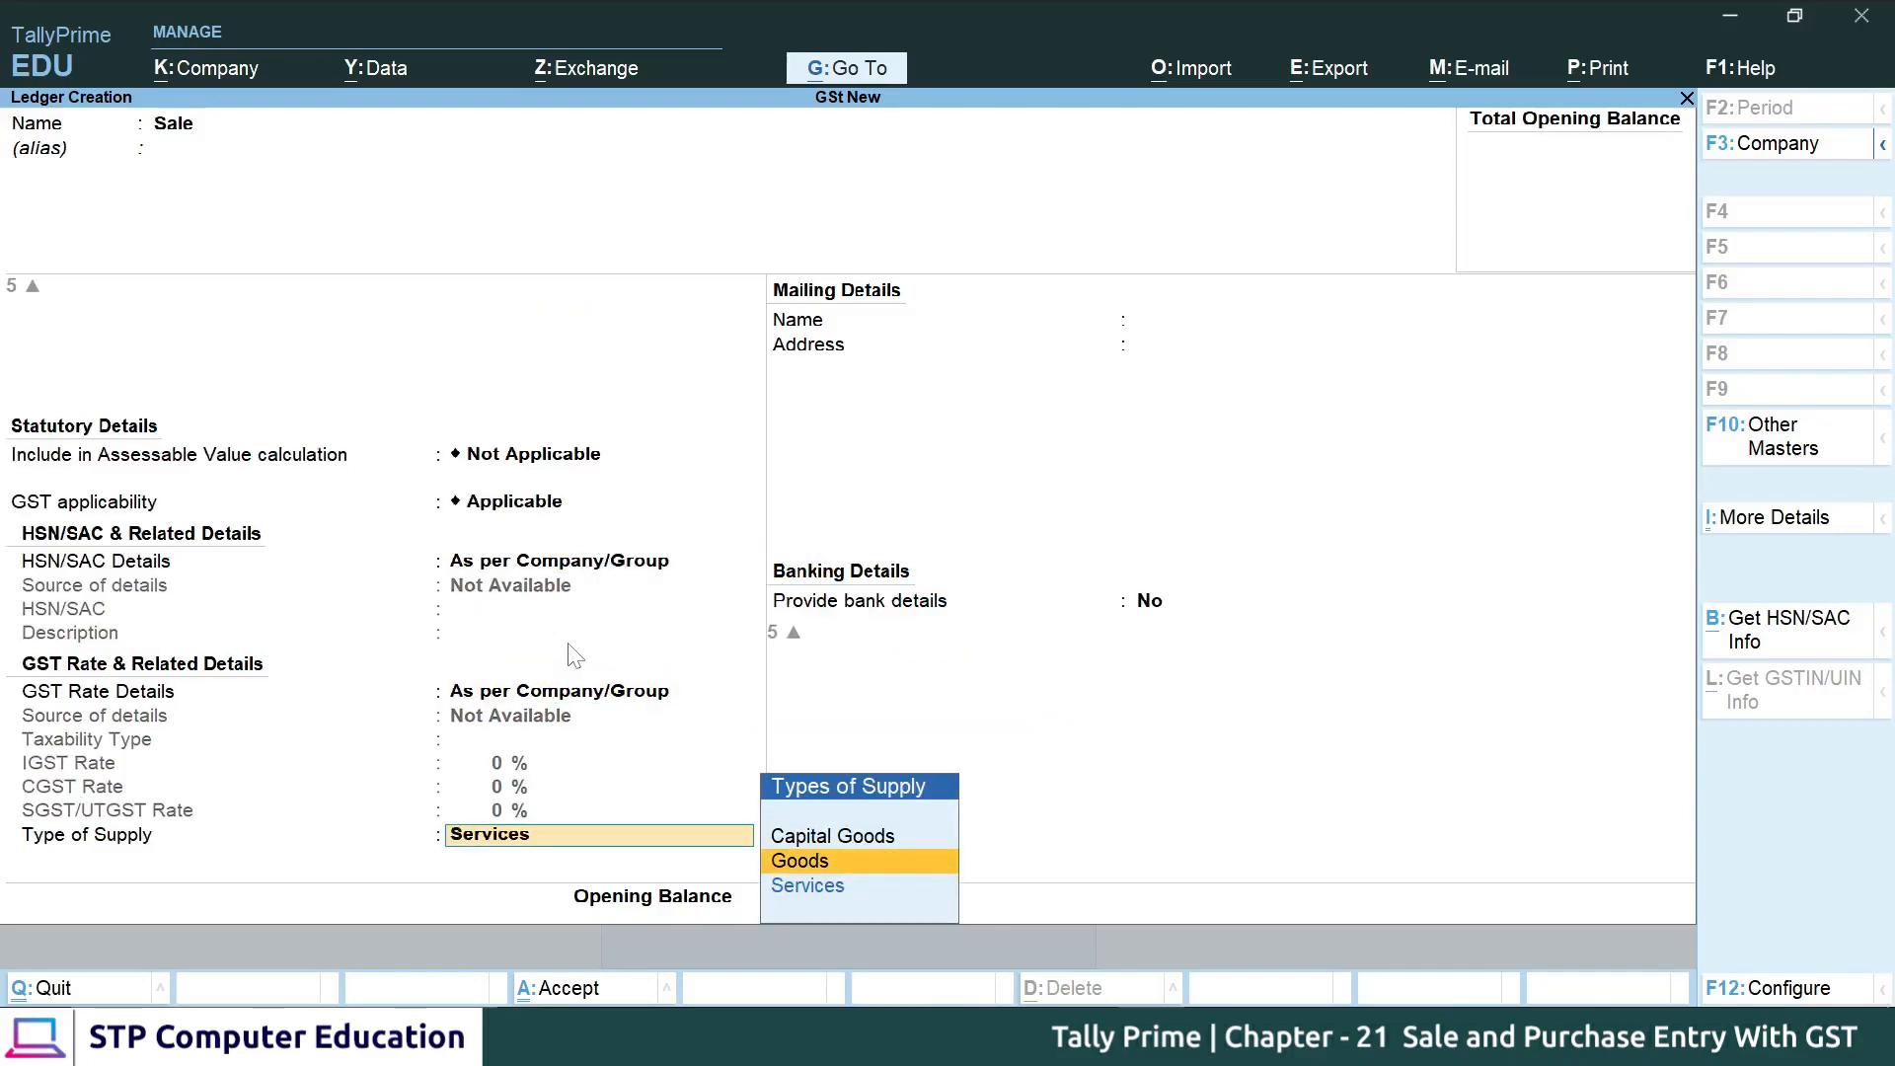
{"action": "key", "text": "Return"}
{"action": "key", "text": "Return"}
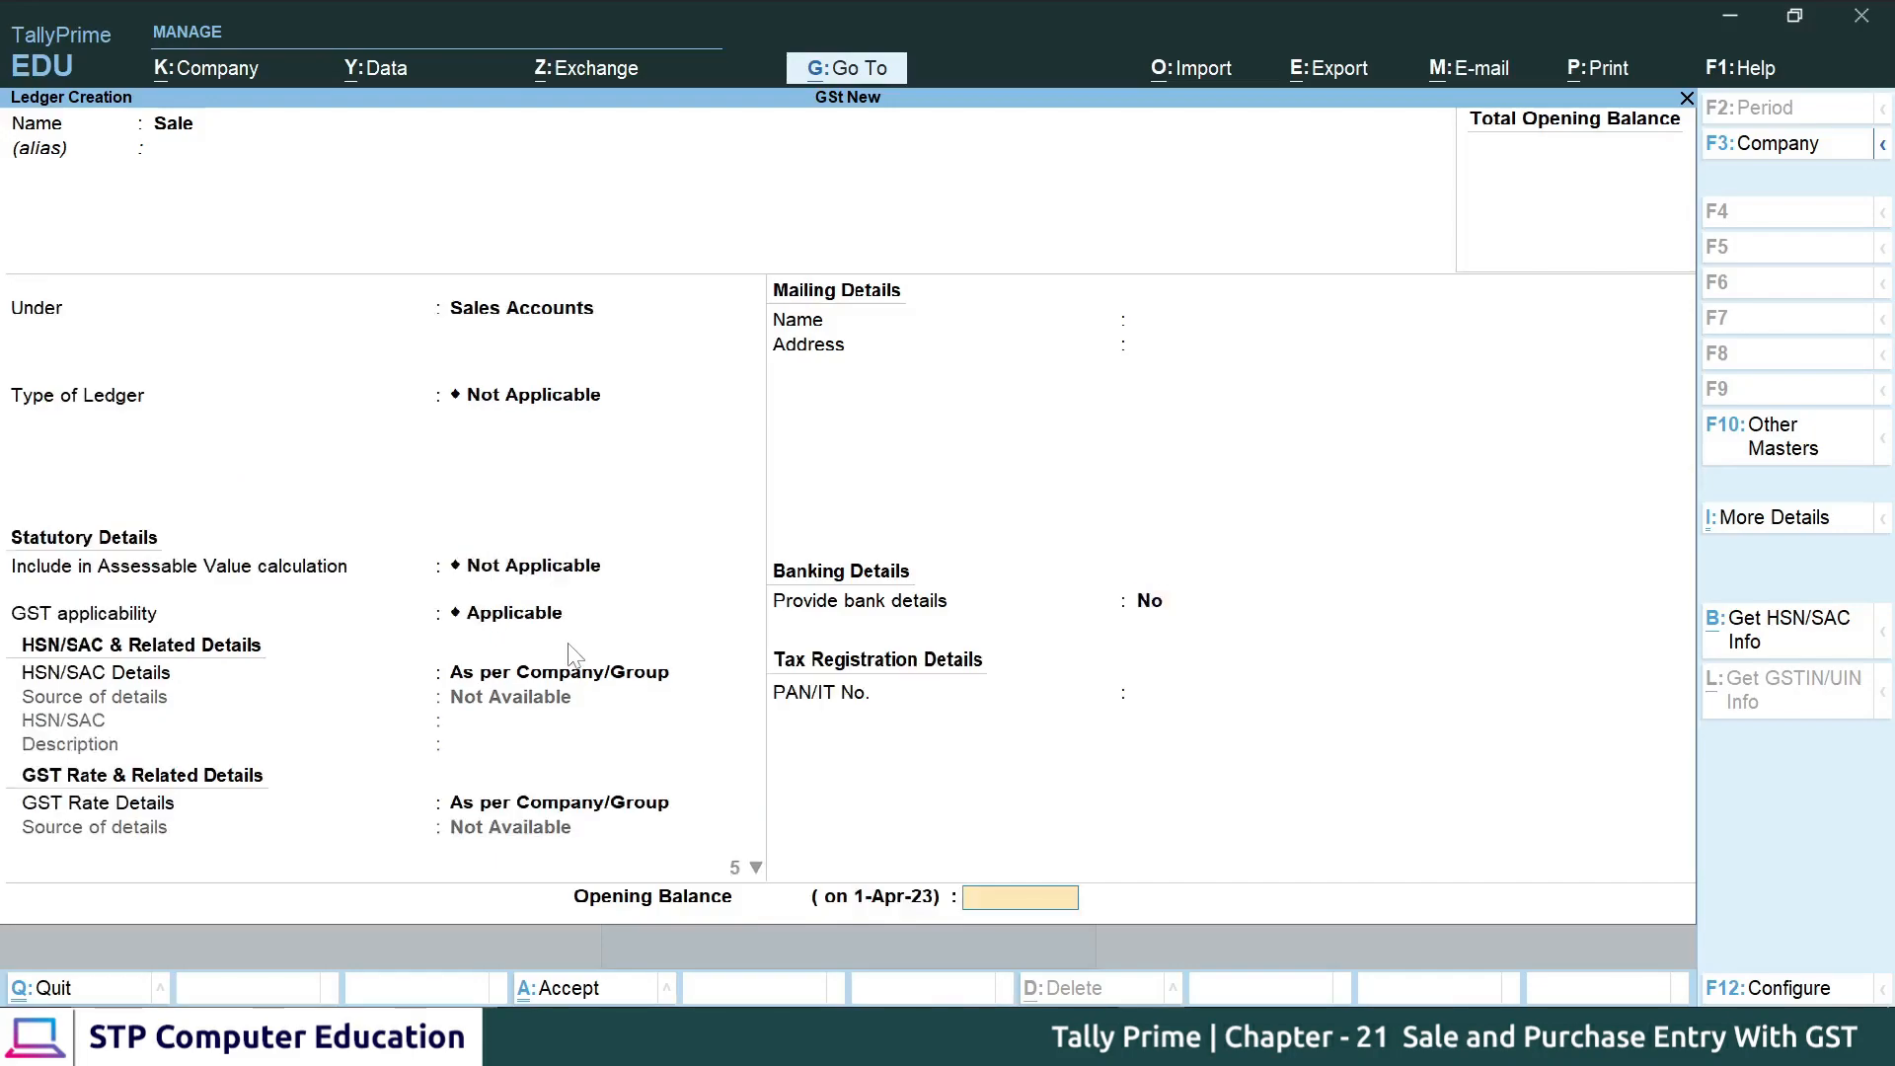
{"action": "key", "text": "Return"}
{"action": "key", "text": "Return"}
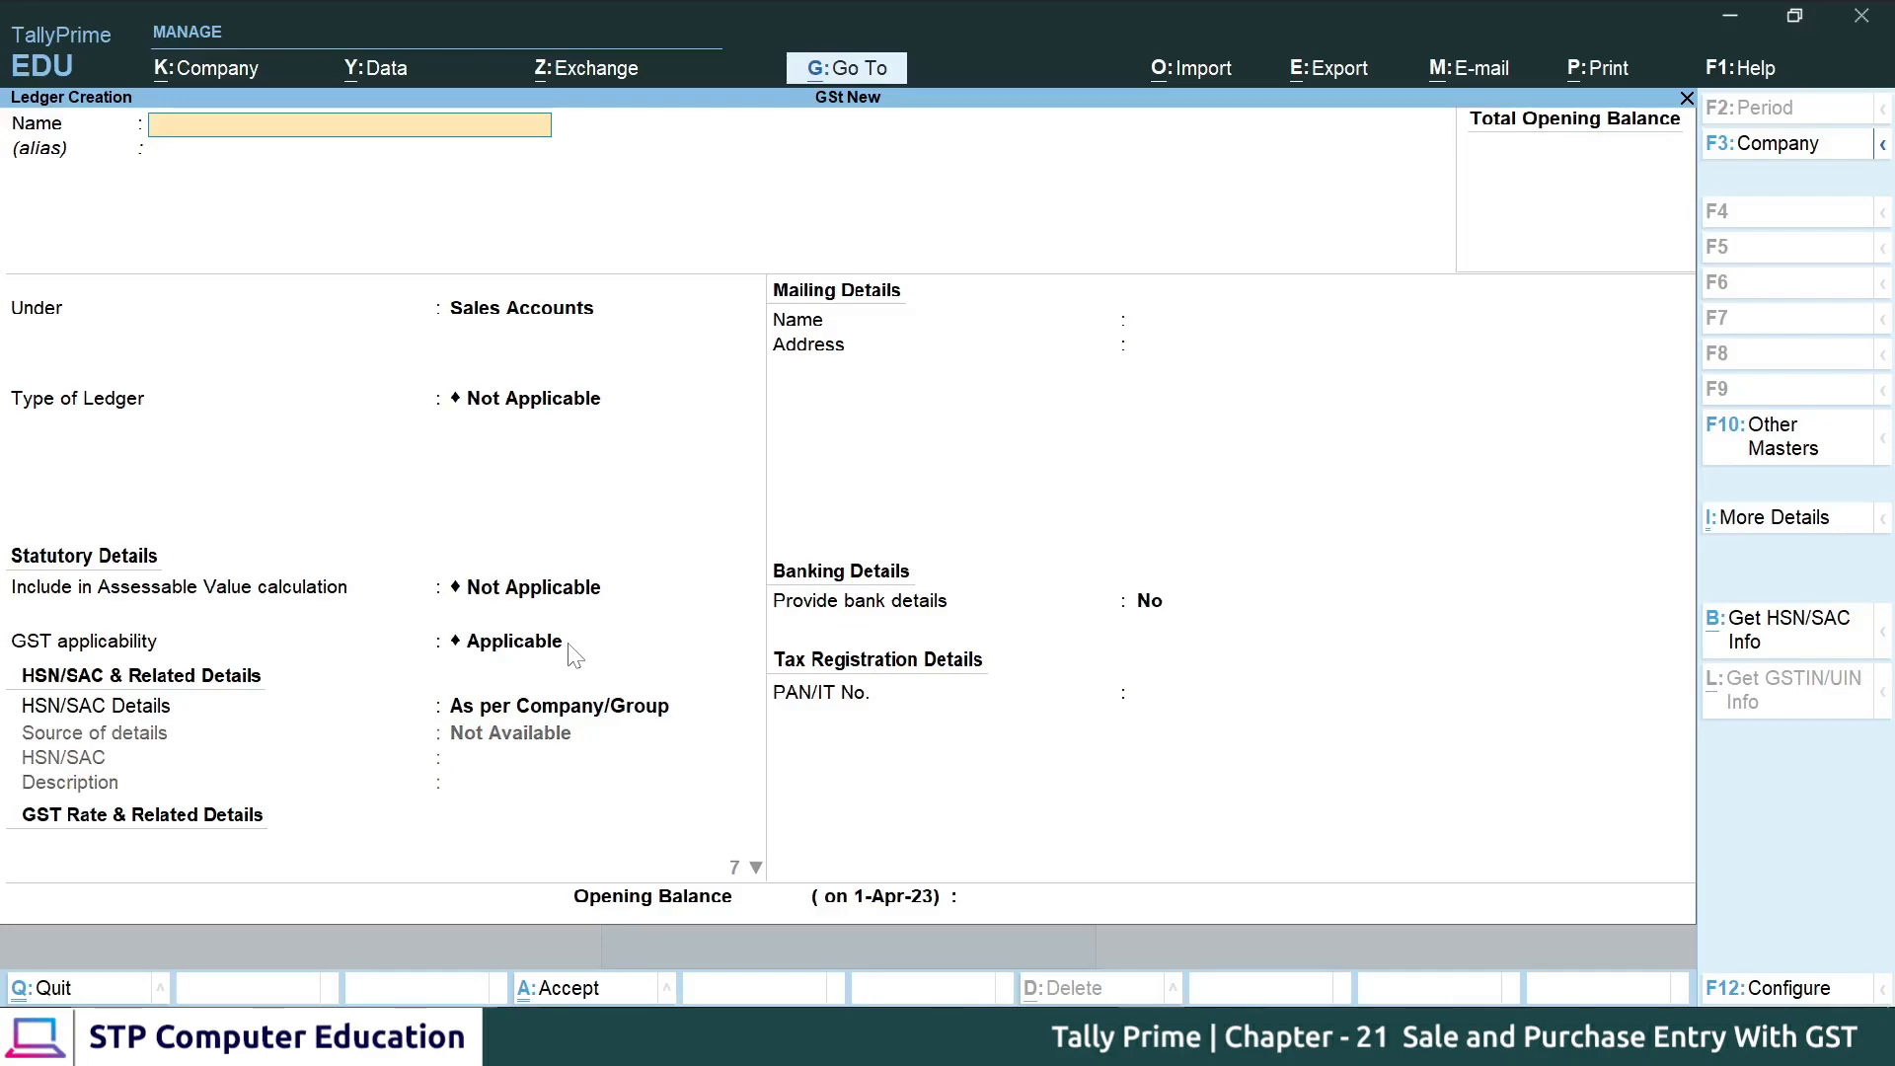
- Name the next ledger CGST and place it under Duties & Taxes
{"action": "type", "text": "CGST"}
{"action": "key", "text": "Return"}
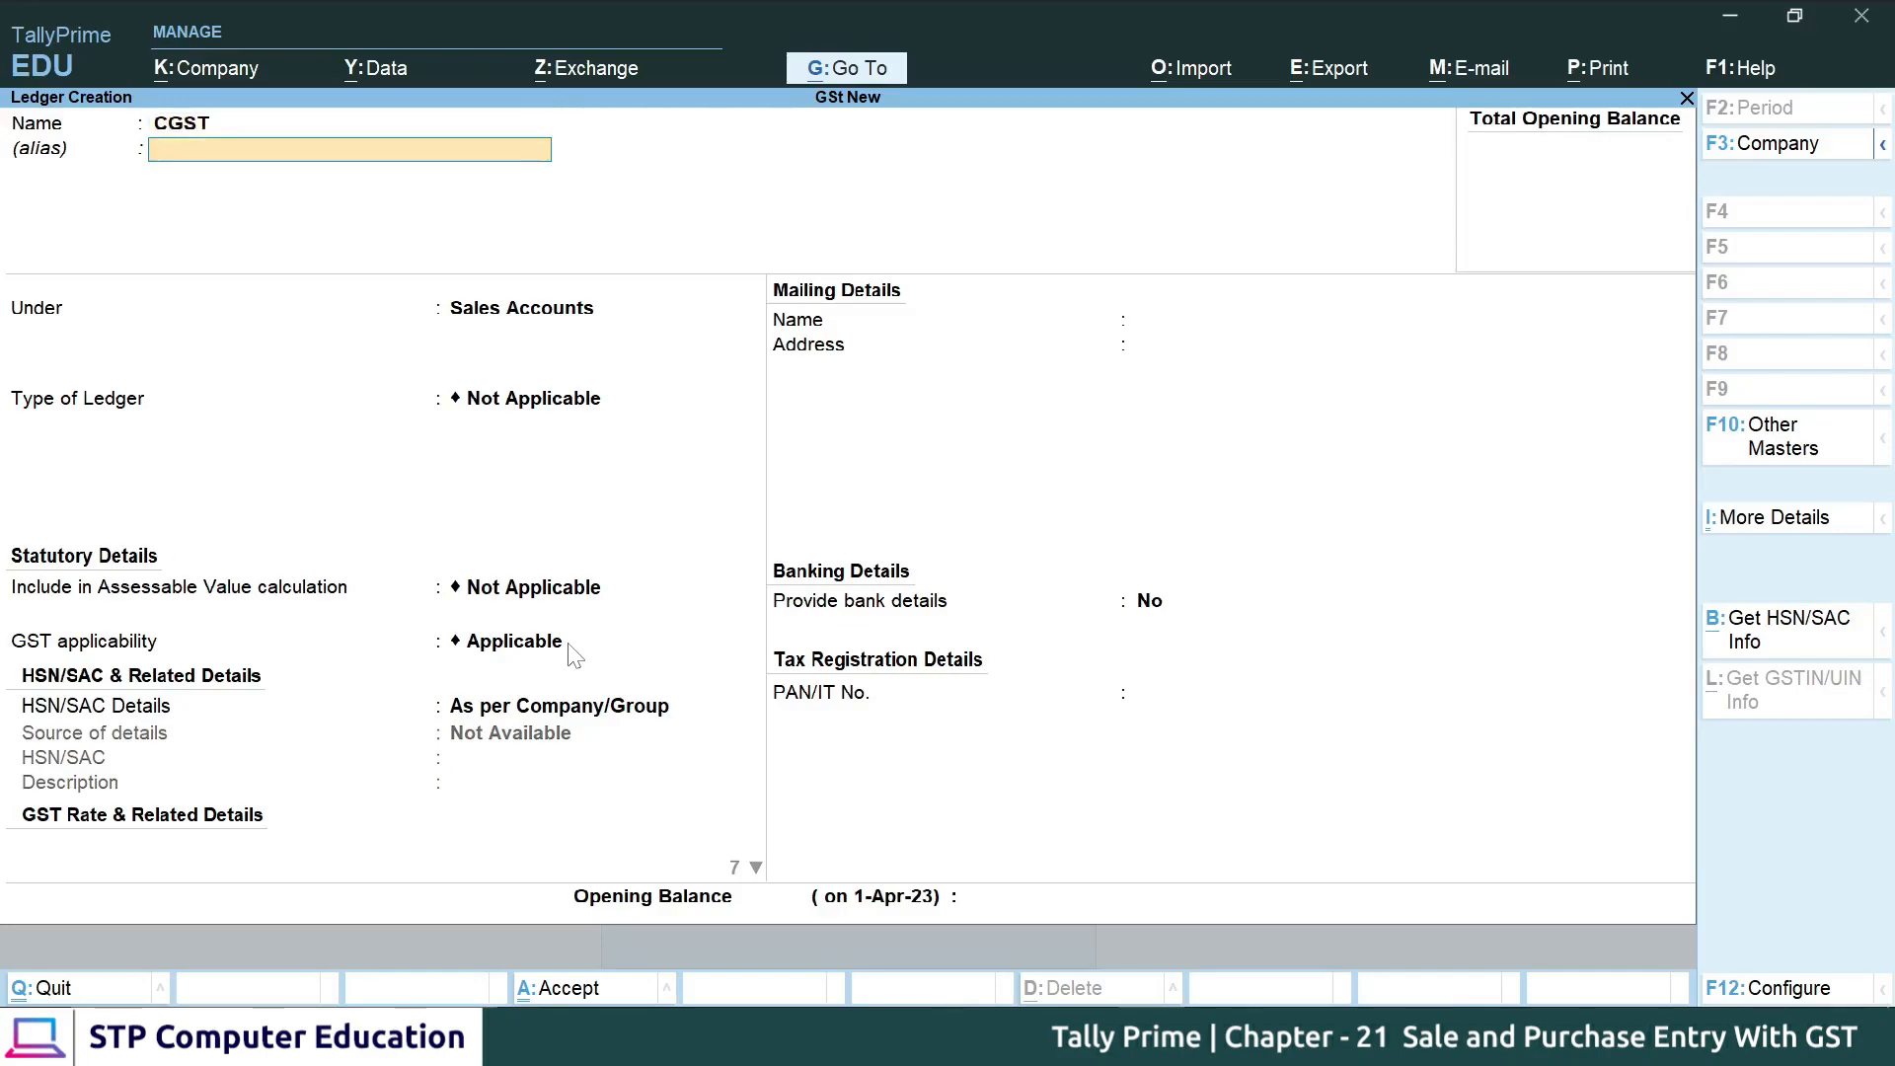
{"action": "key", "text": "Return"}
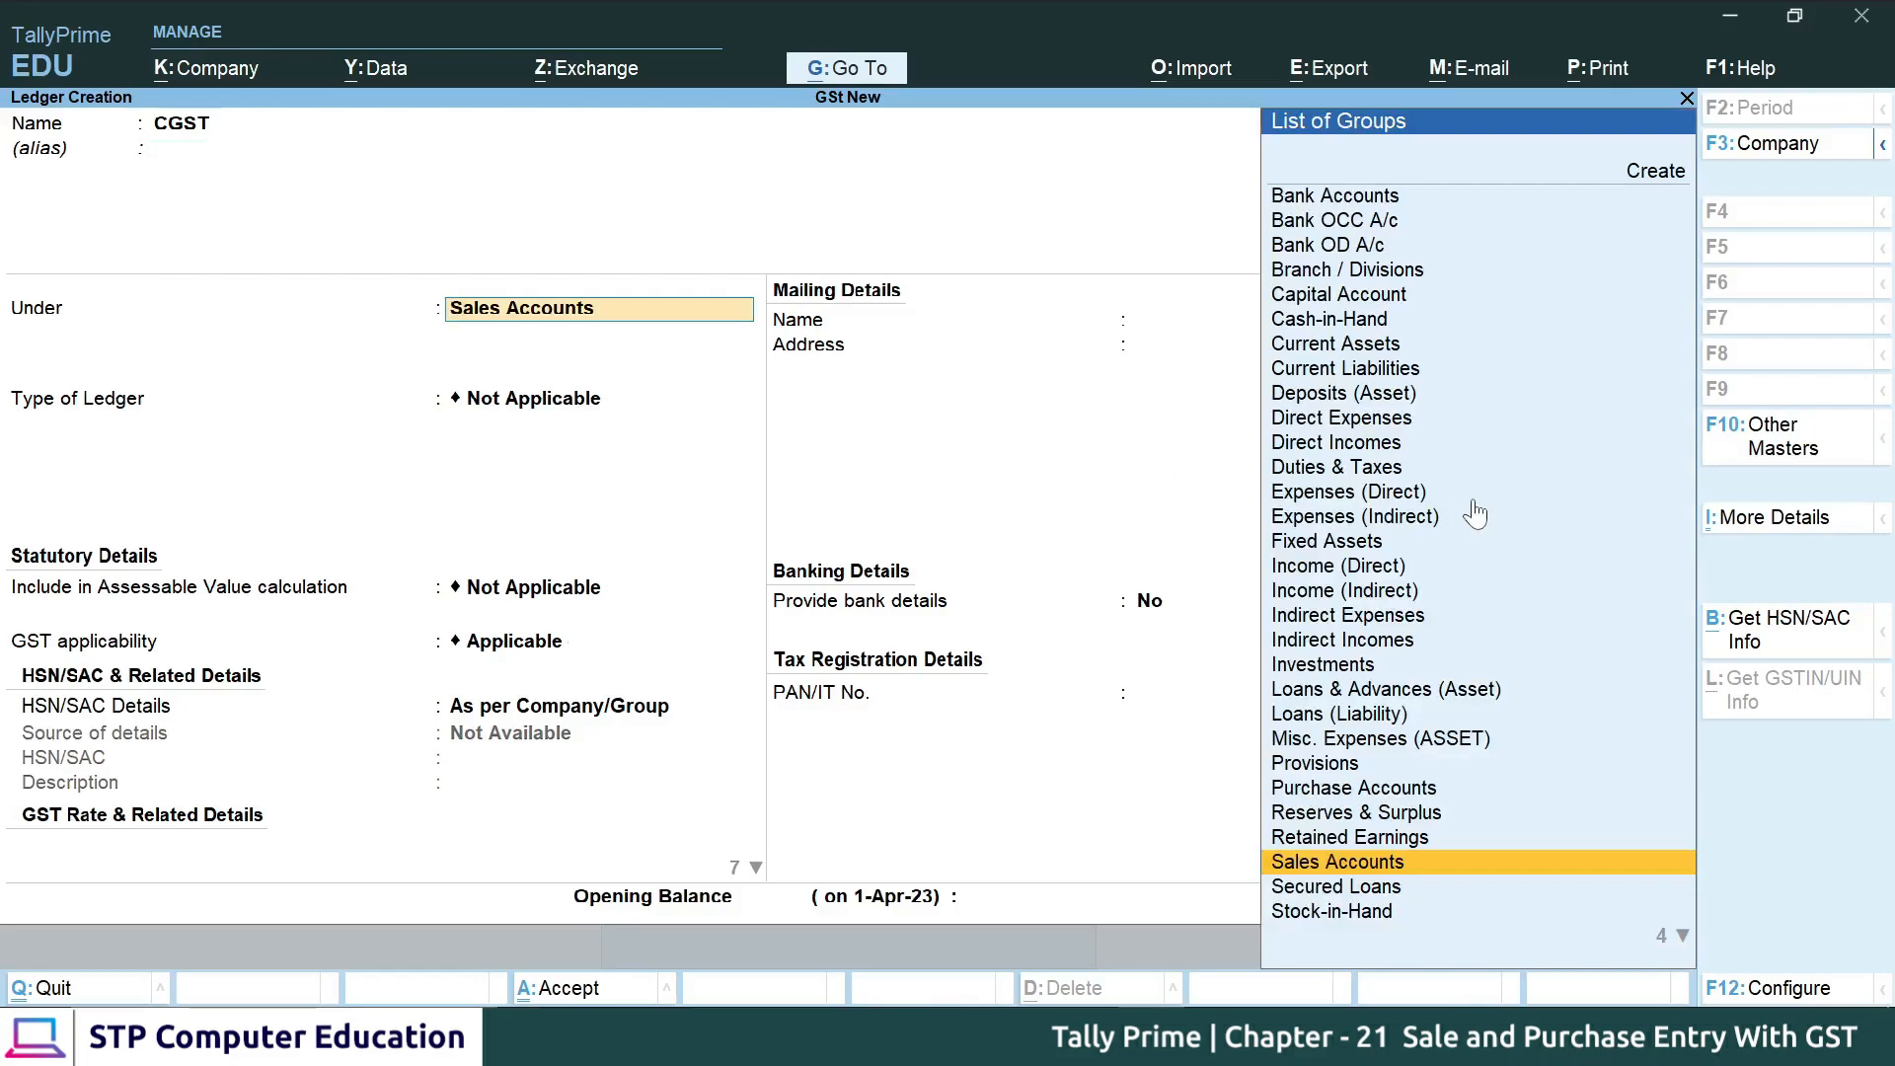
{"action": "left_click", "coordinate": [1379, 470]}
- Set the CGST ledger's type of duty to GST and tax type to CGST, and save it with the remaining defaults
{"action": "key", "text": "Up"}
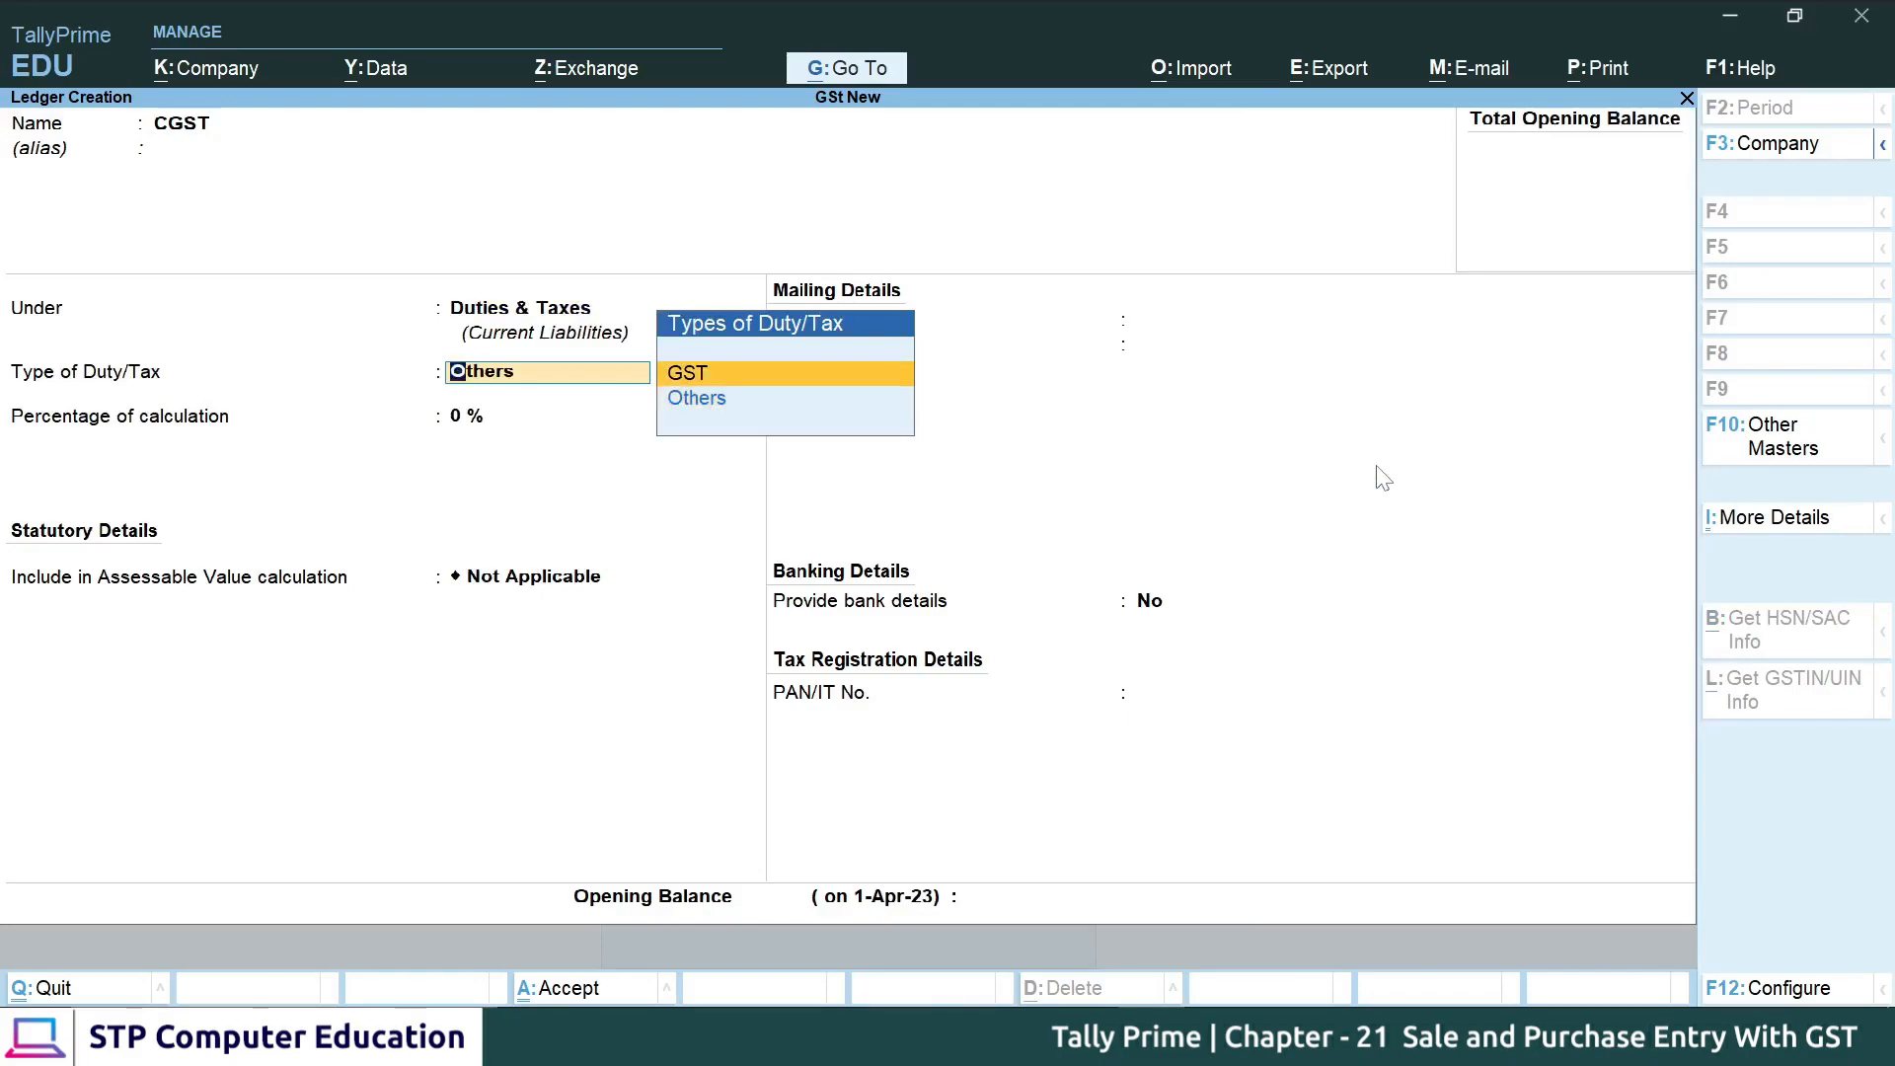
{"action": "key", "text": "Return"}
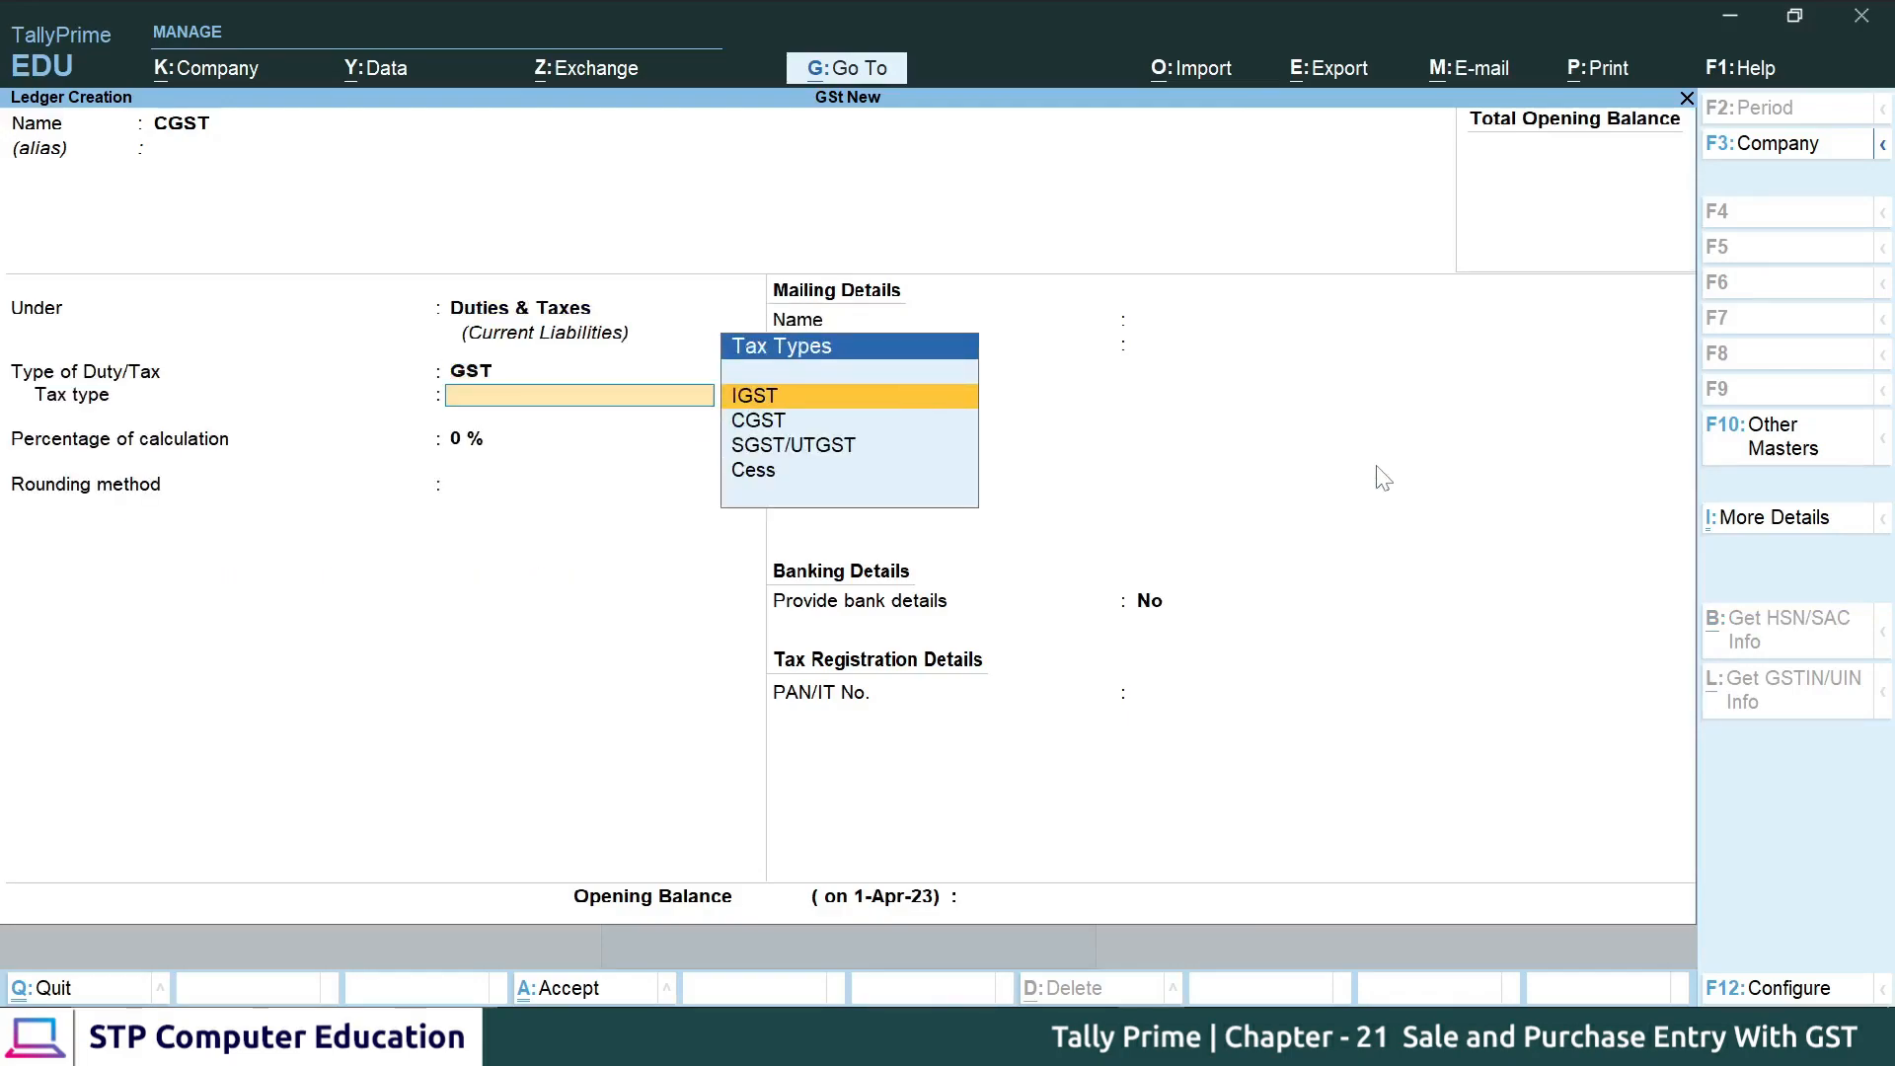
{"action": "key", "text": "Down"}
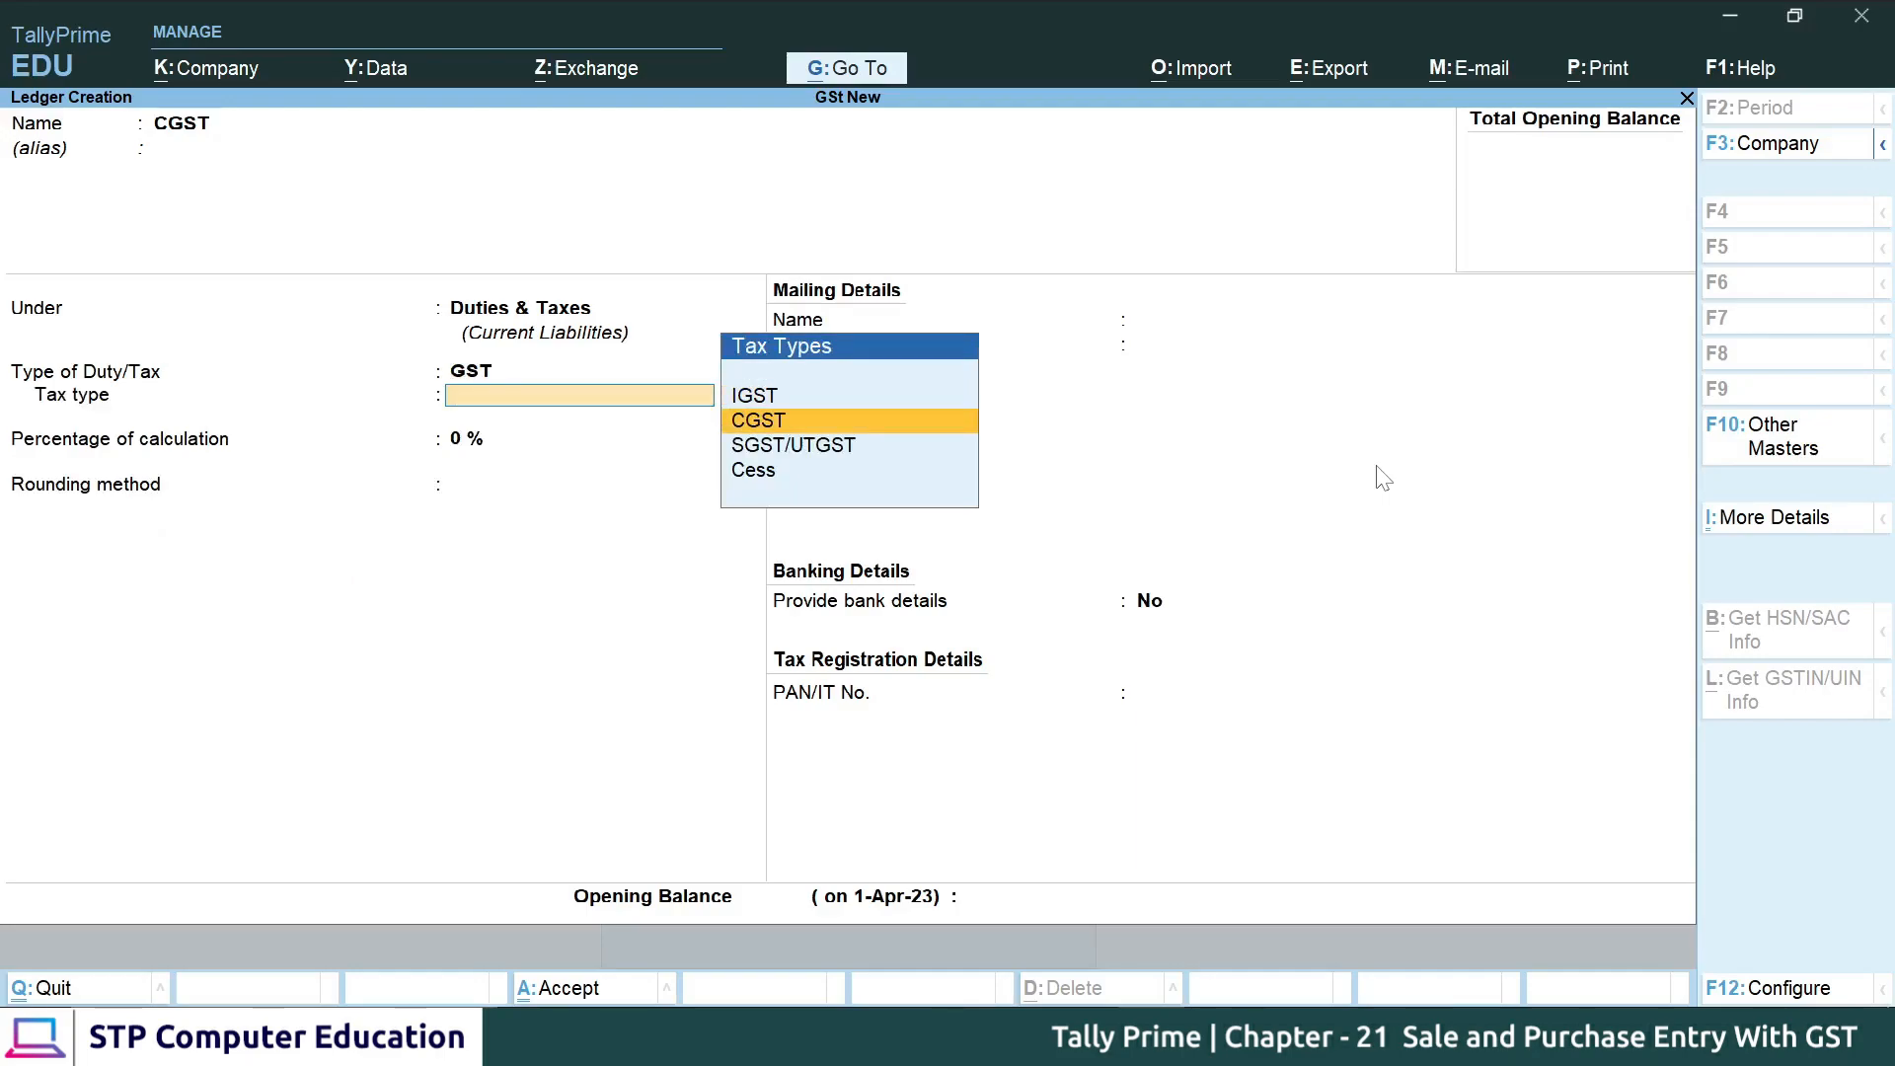
{"action": "key", "text": "Return"}
{"action": "key", "text": "Return"}
{"action": "key", "text": "Return"}
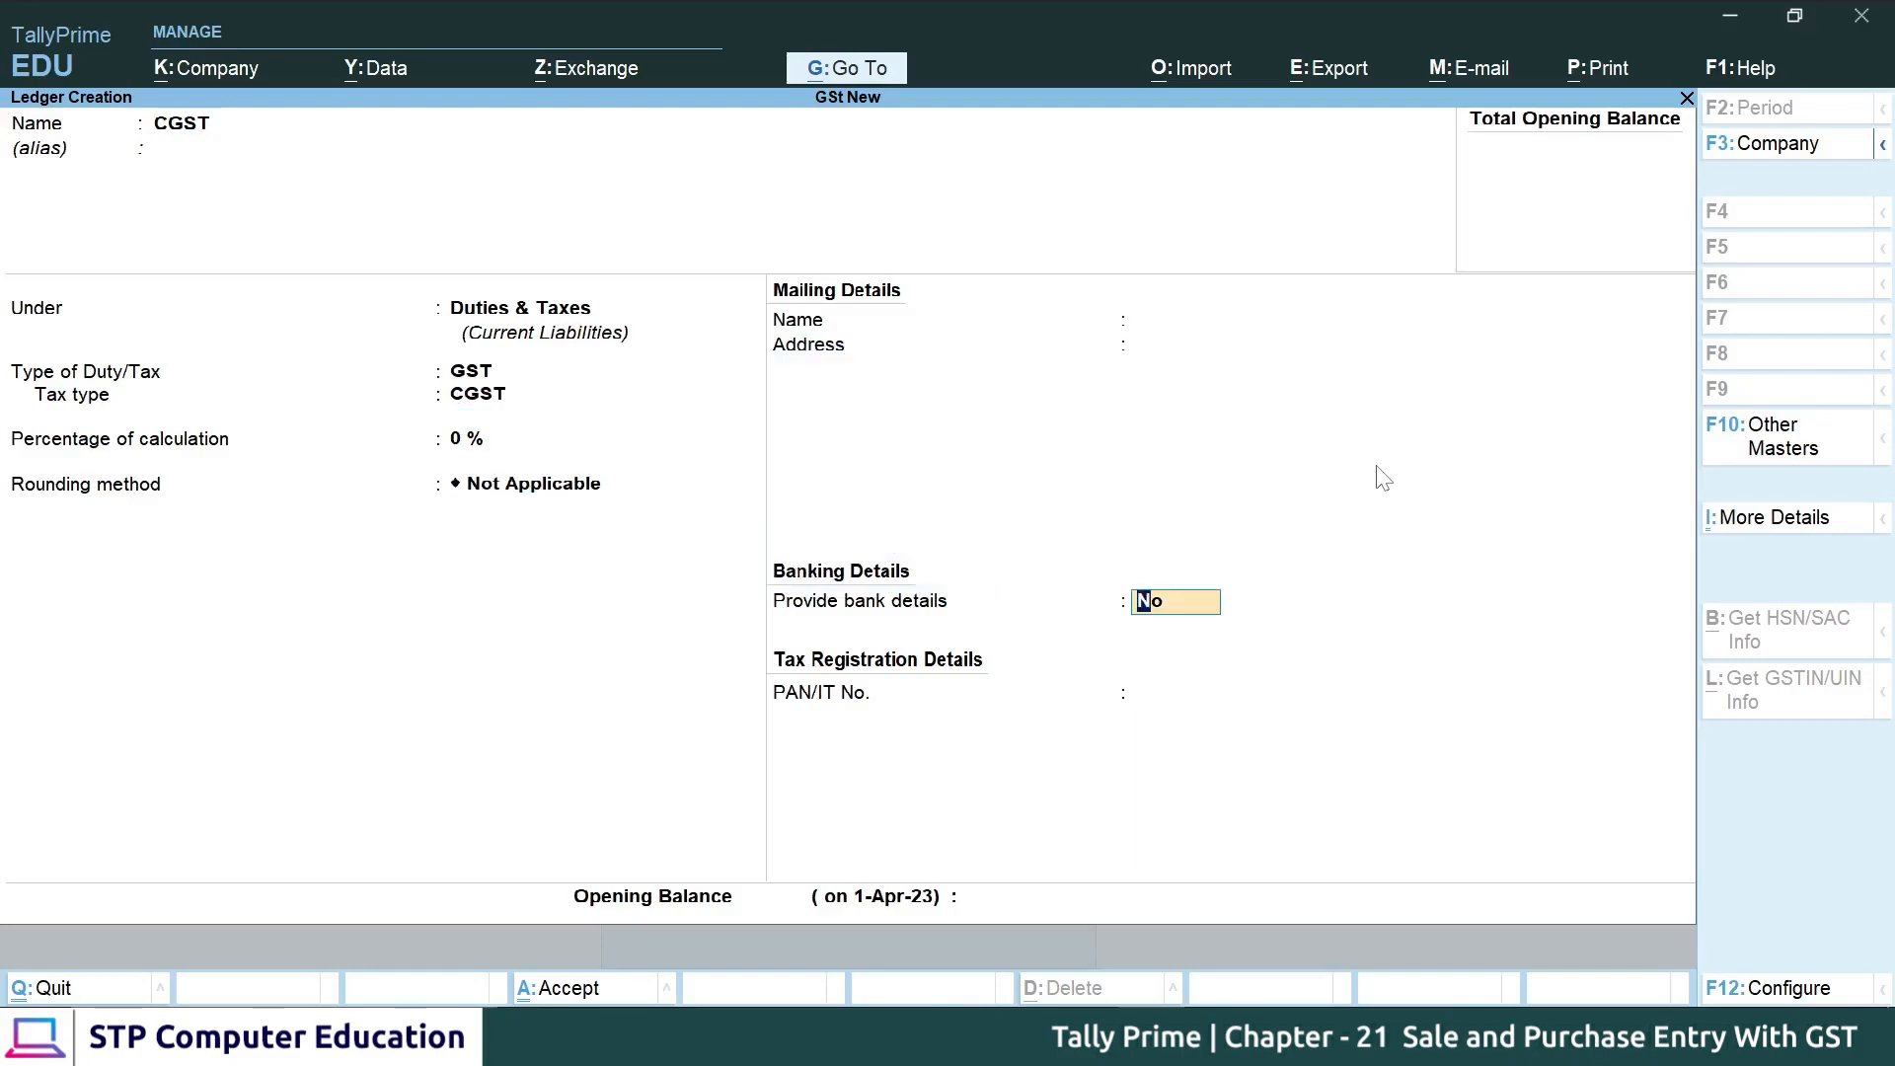
{"action": "key", "text": "Return"}
{"action": "key", "text": "Return"}
{"action": "key", "text": "y"}
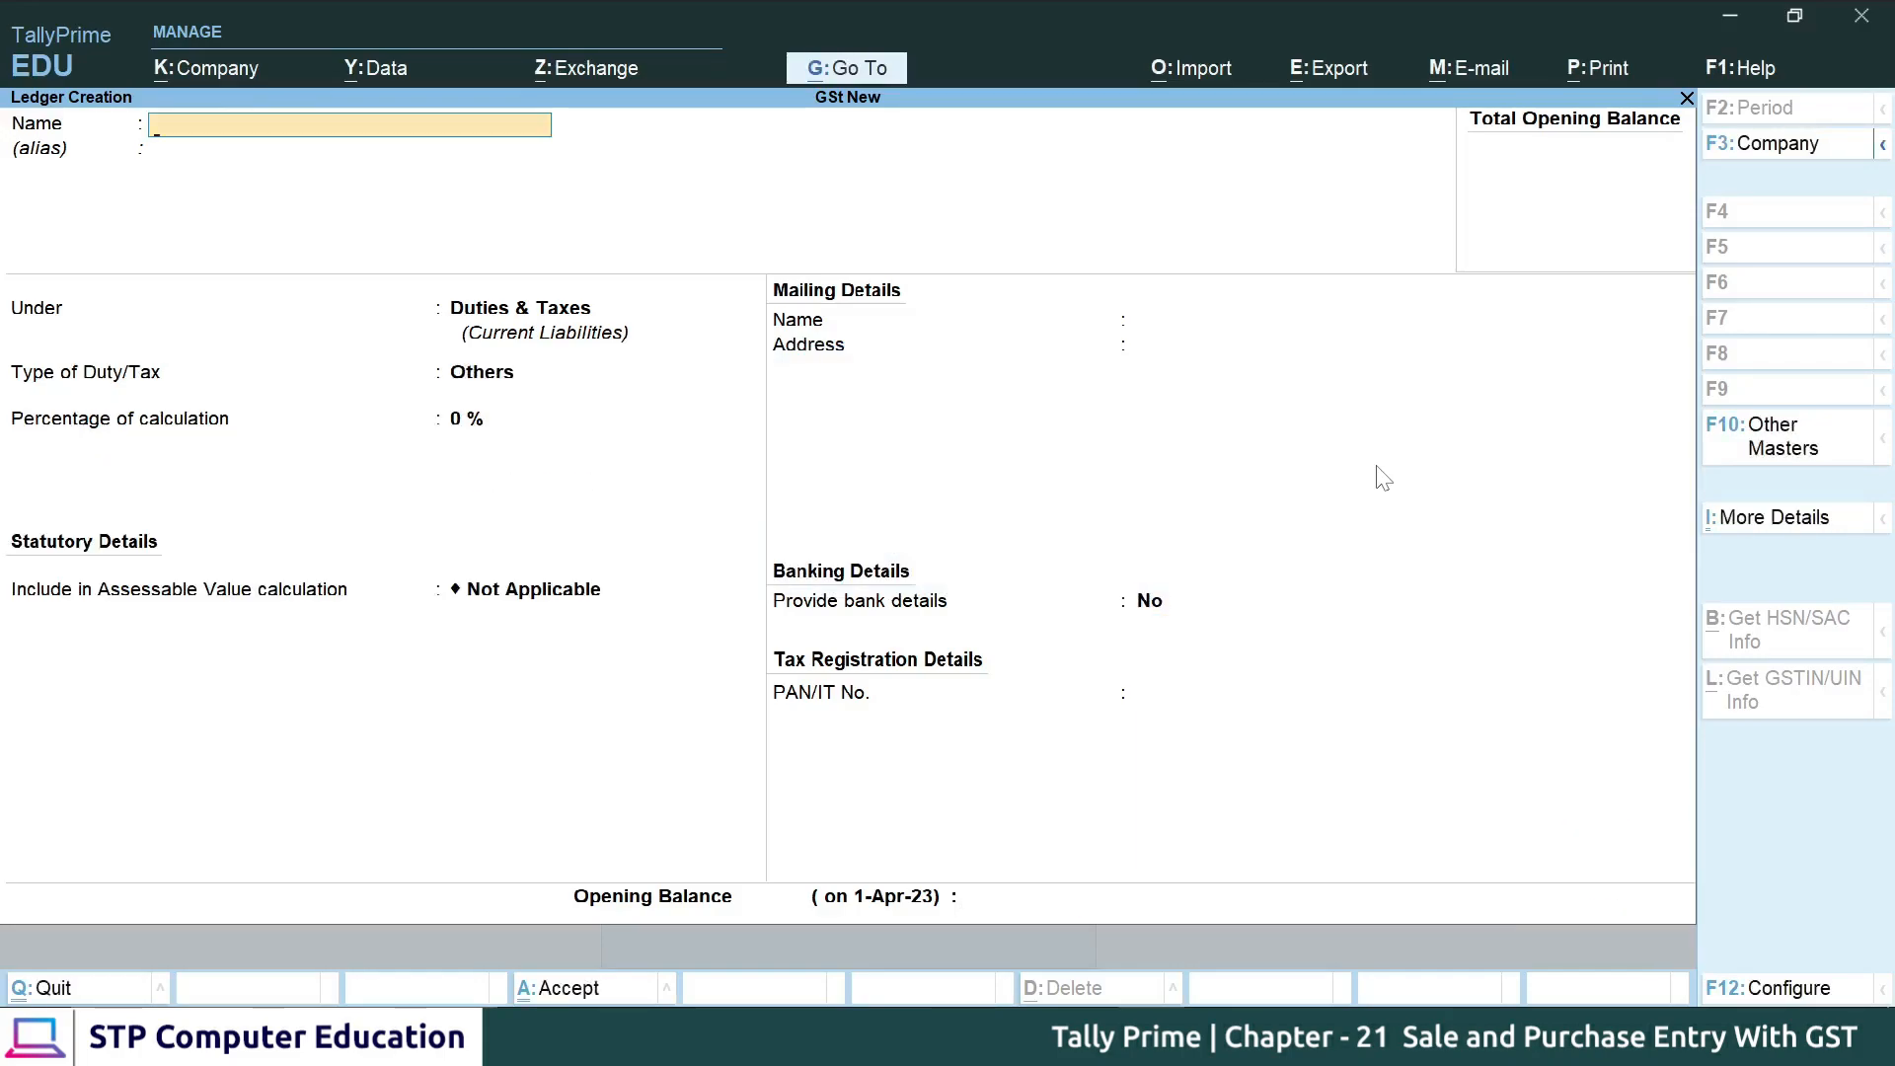
- Name the next ledger SGST and keep it under Duties & Taxes
{"action": "type", "text": "SGST"}
{"action": "key", "text": "Return"}
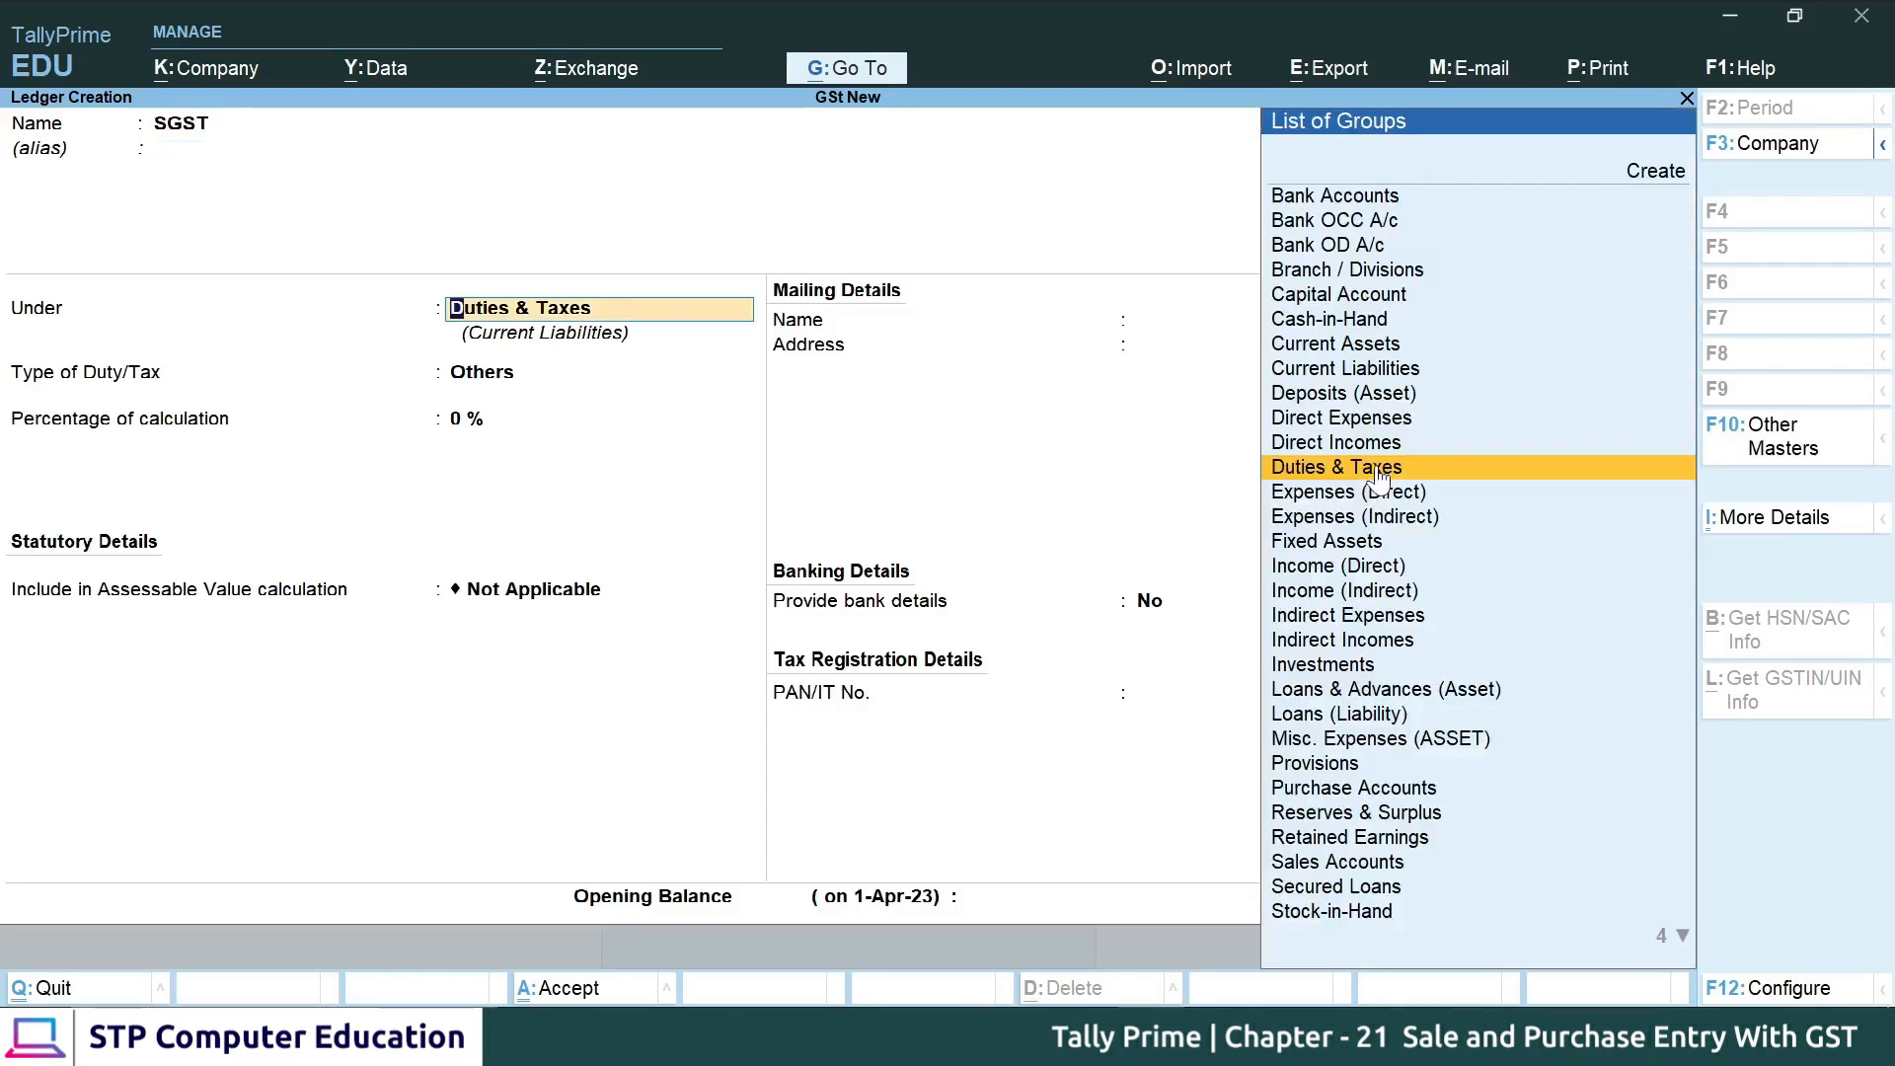
{"action": "key", "text": "Return"}
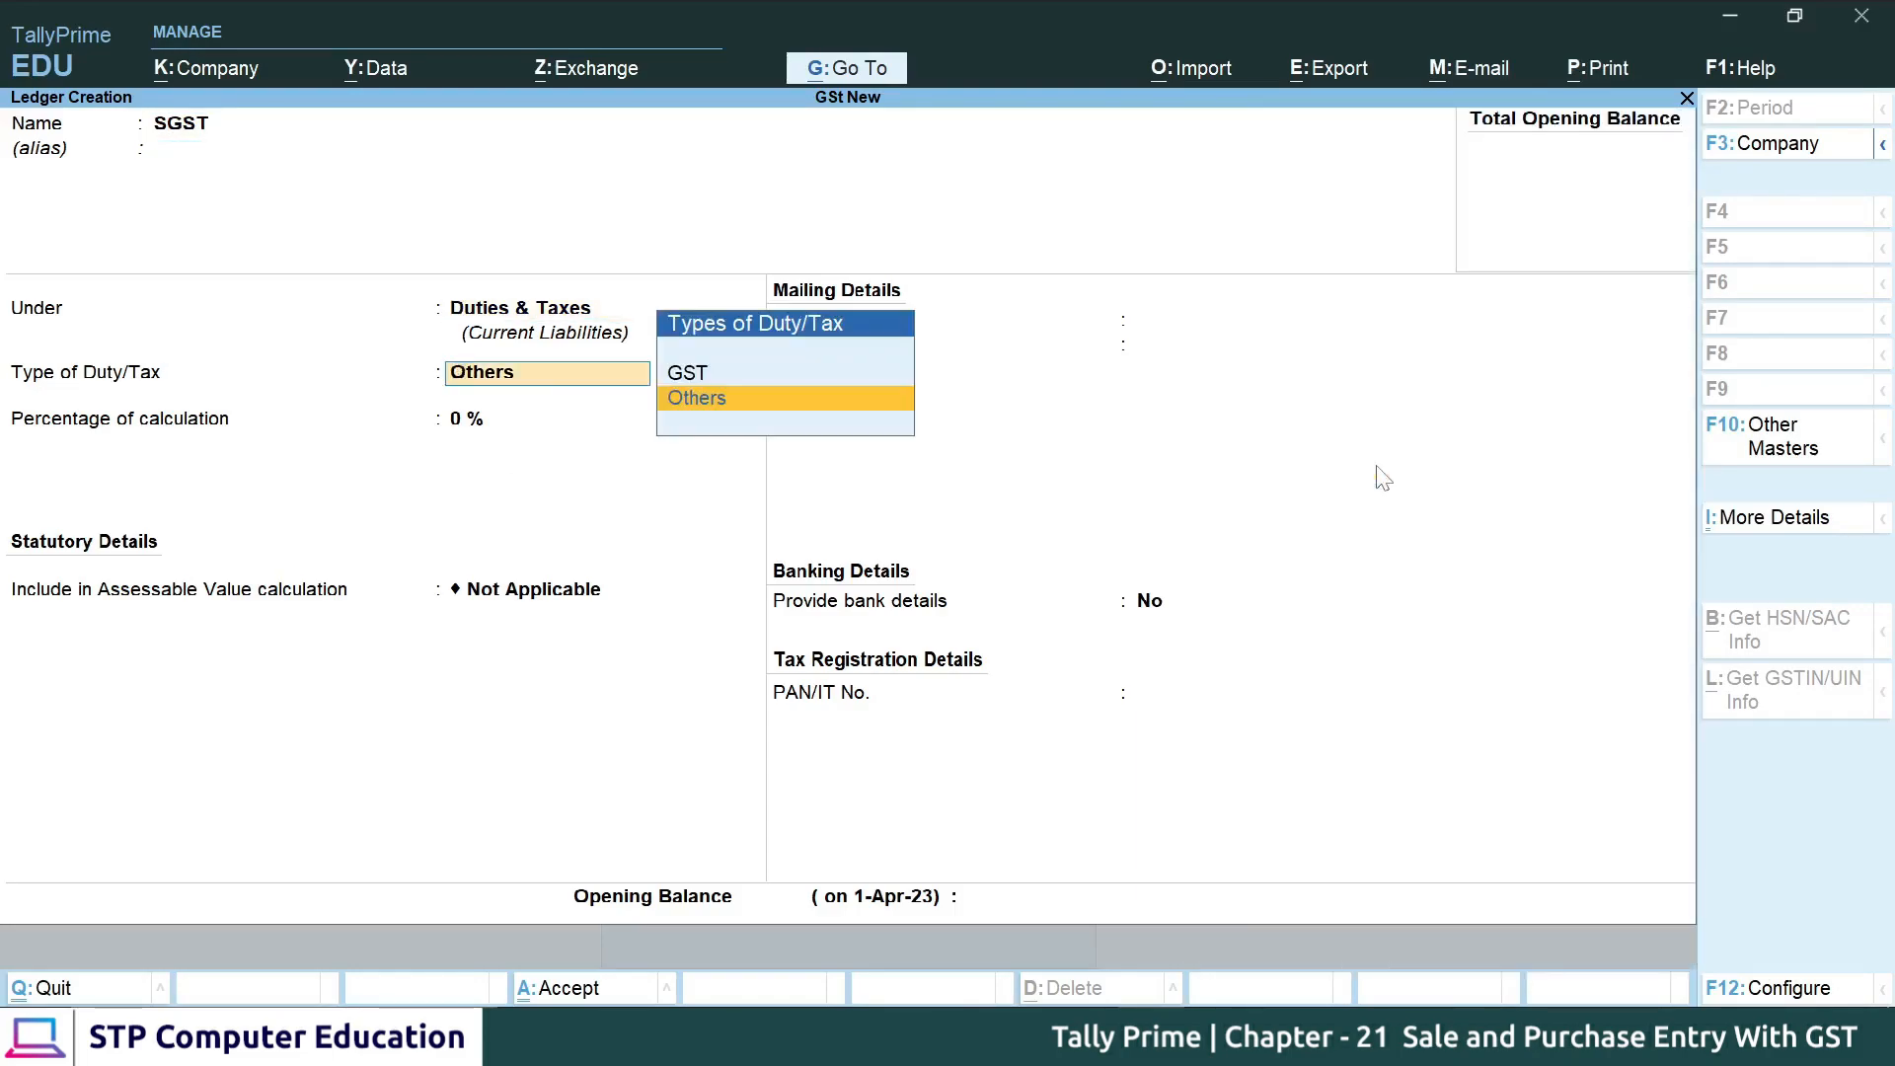
- Set the SGST ledger's type of duty to GST and tax type to SGST/UTGST, and save it with the remaining defaults
{"action": "key", "text": "Up"}
{"action": "key", "text": "Return"}
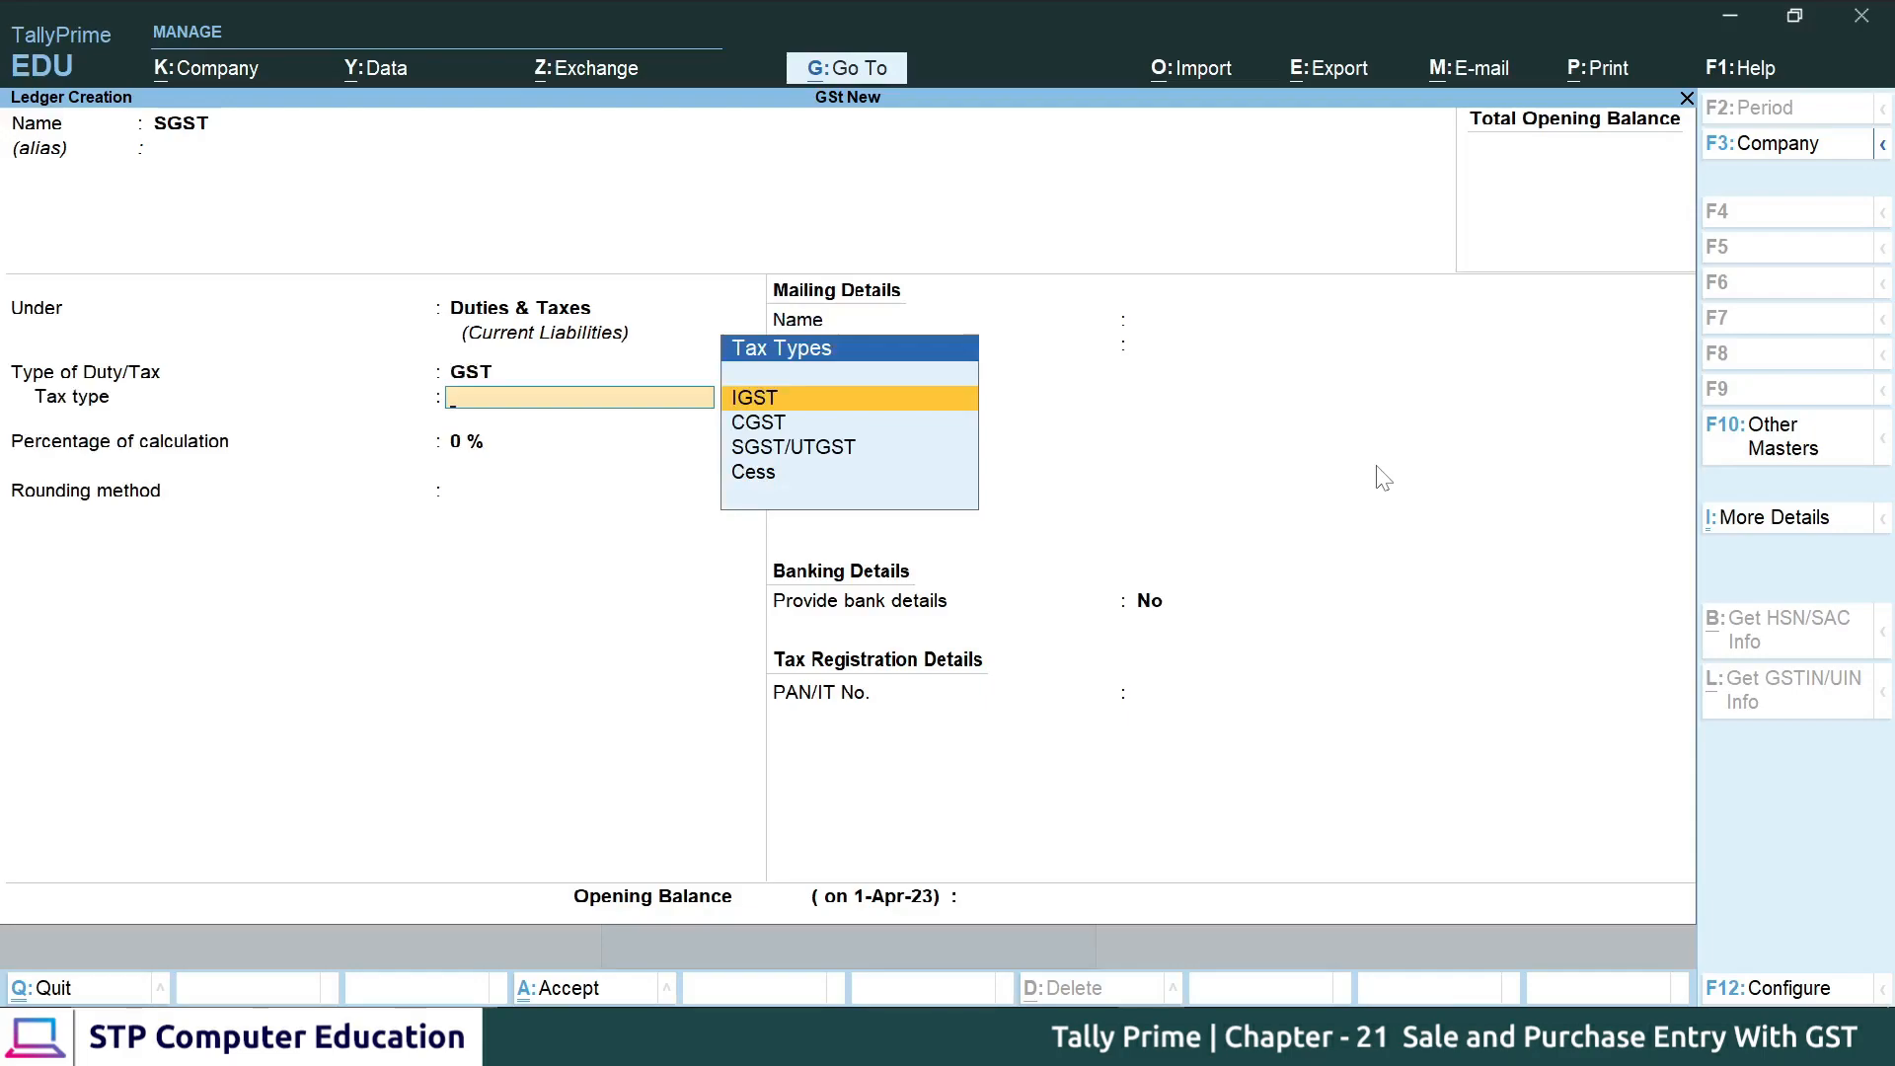
{"action": "key", "text": "Down"}
{"action": "key", "text": "Down"}
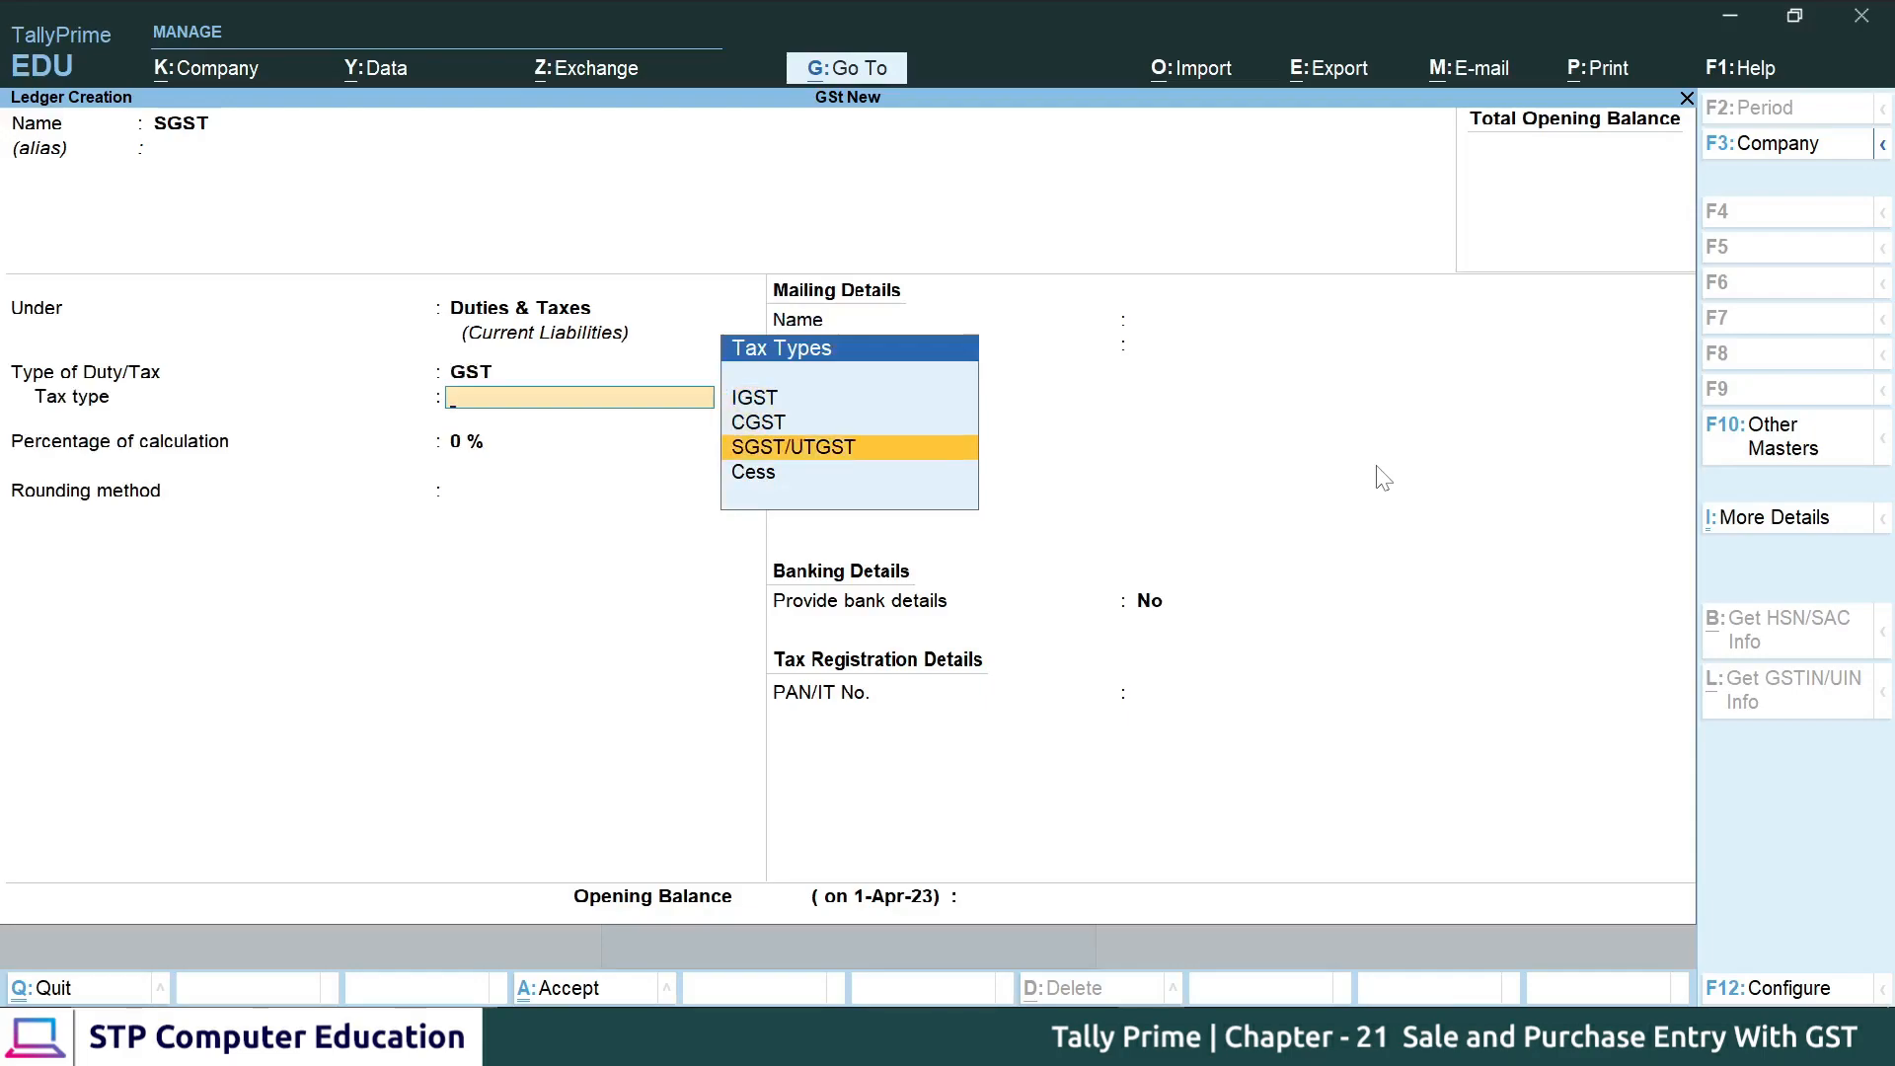
{"action": "key", "text": "Return"}
{"action": "key", "text": "Return"}
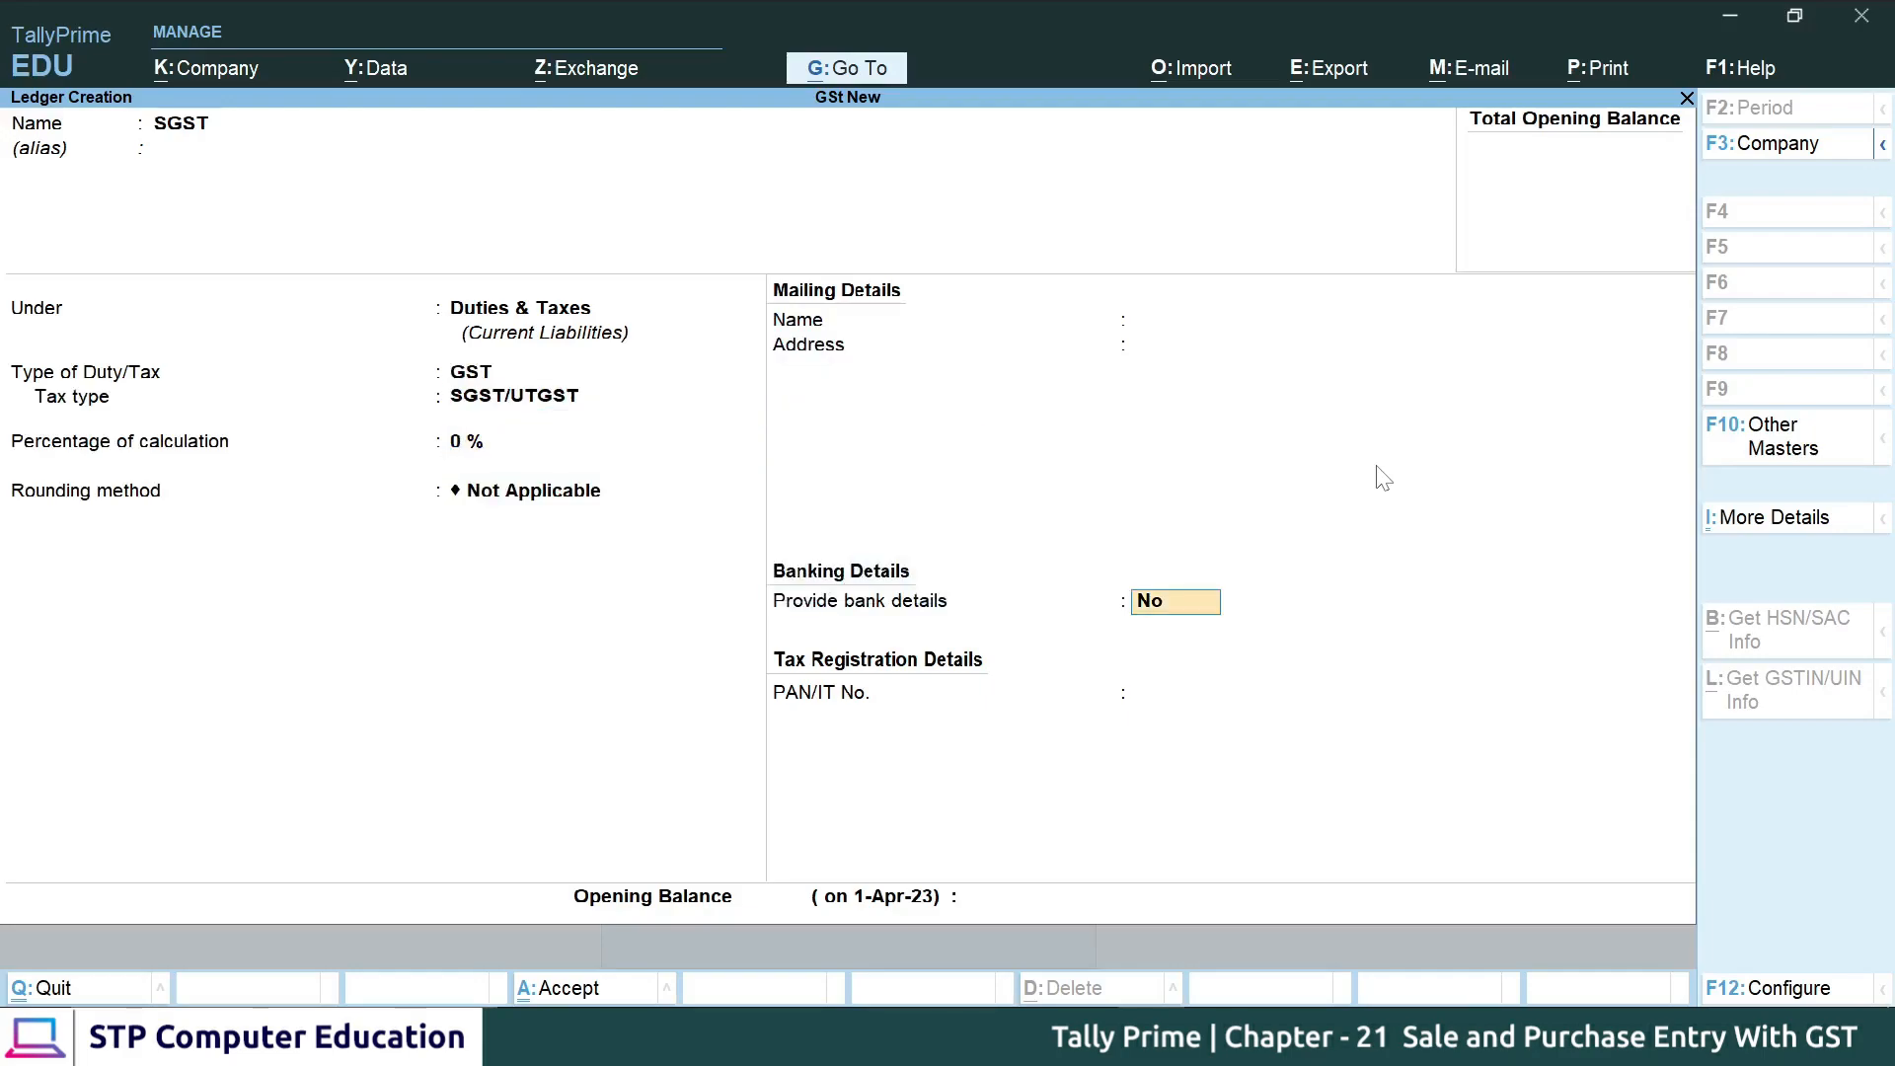
{"action": "key", "text": "Return"}
{"action": "key", "text": "Return"}
{"action": "key", "text": "Return"}
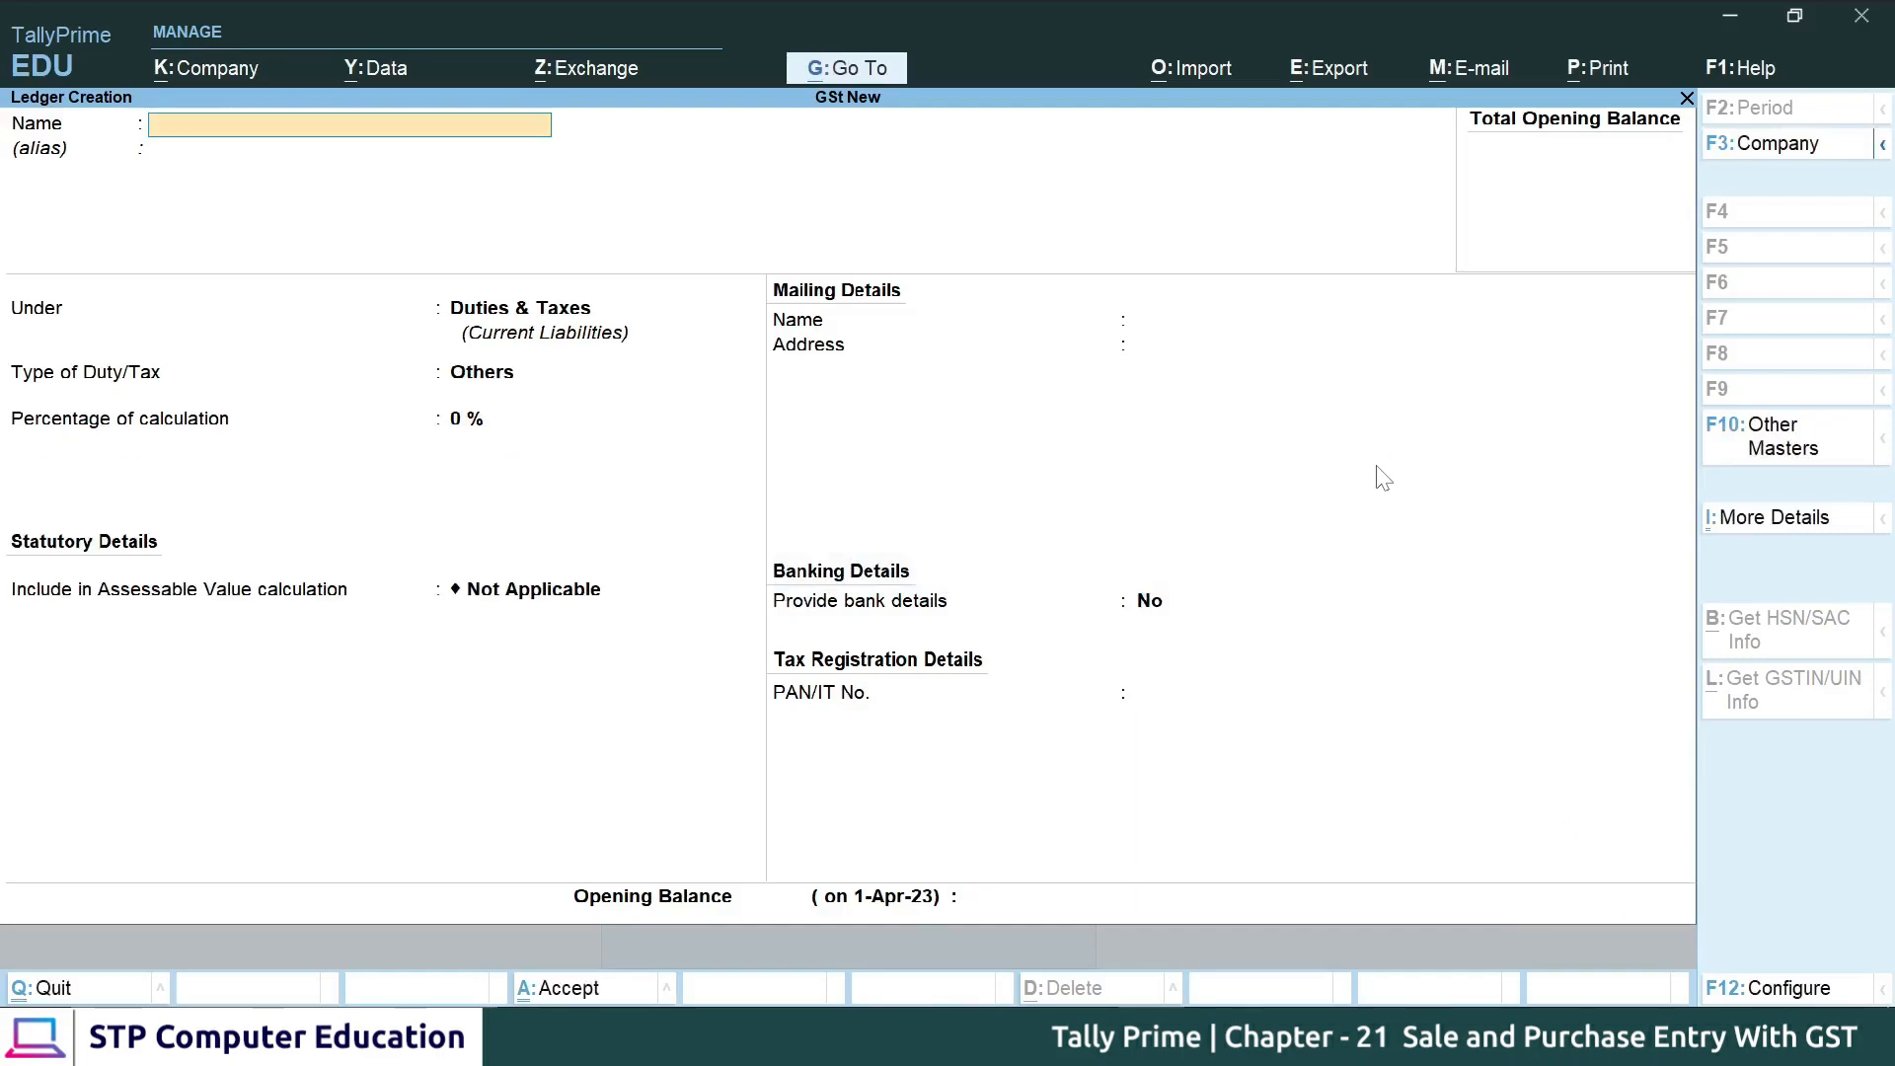
- Name the next ledger IGST and keep it under Duties & Taxes
{"action": "type", "text": "IGST"}
{"action": "key", "text": "Return"}
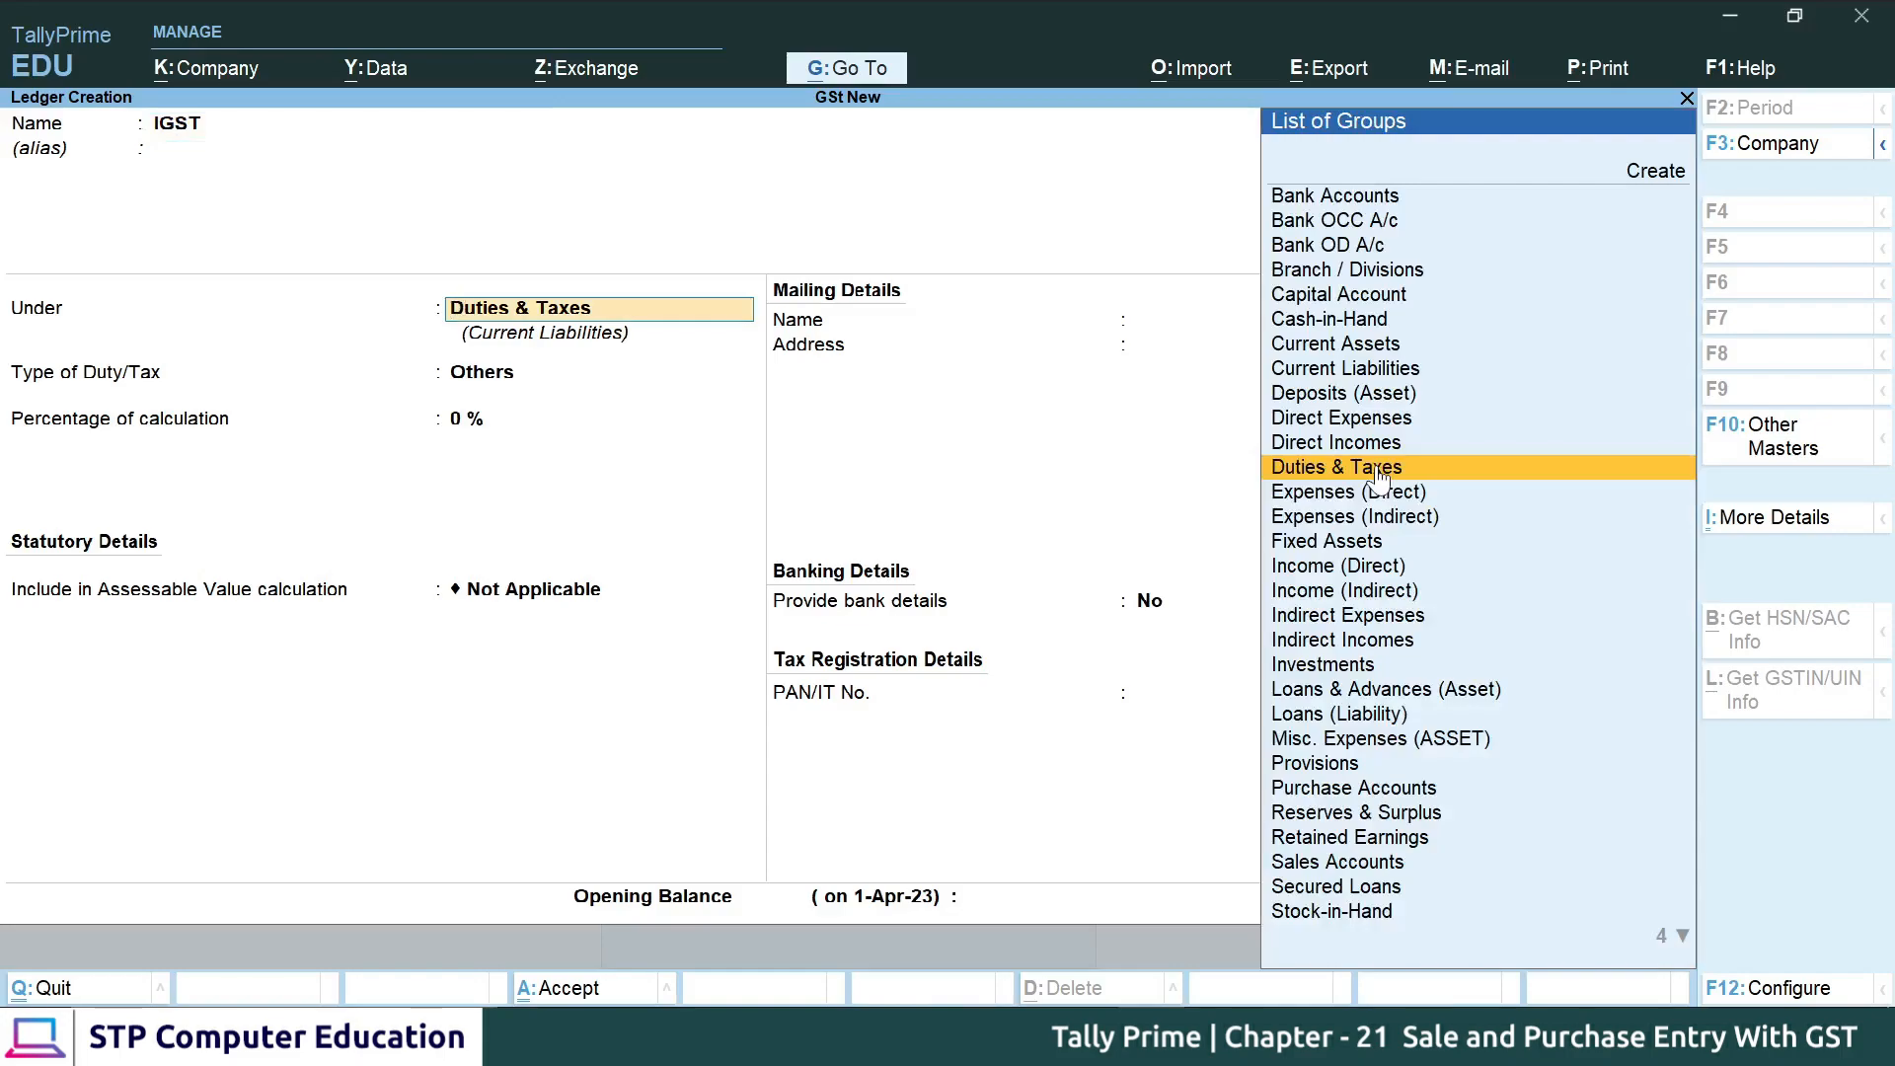
{"action": "left_click", "coordinate": [1377, 468]}
- Set the IGST ledger's type of duty to GST and tax type to IGST, and save it with the remaining defaults
{"action": "key", "text": "Up"}
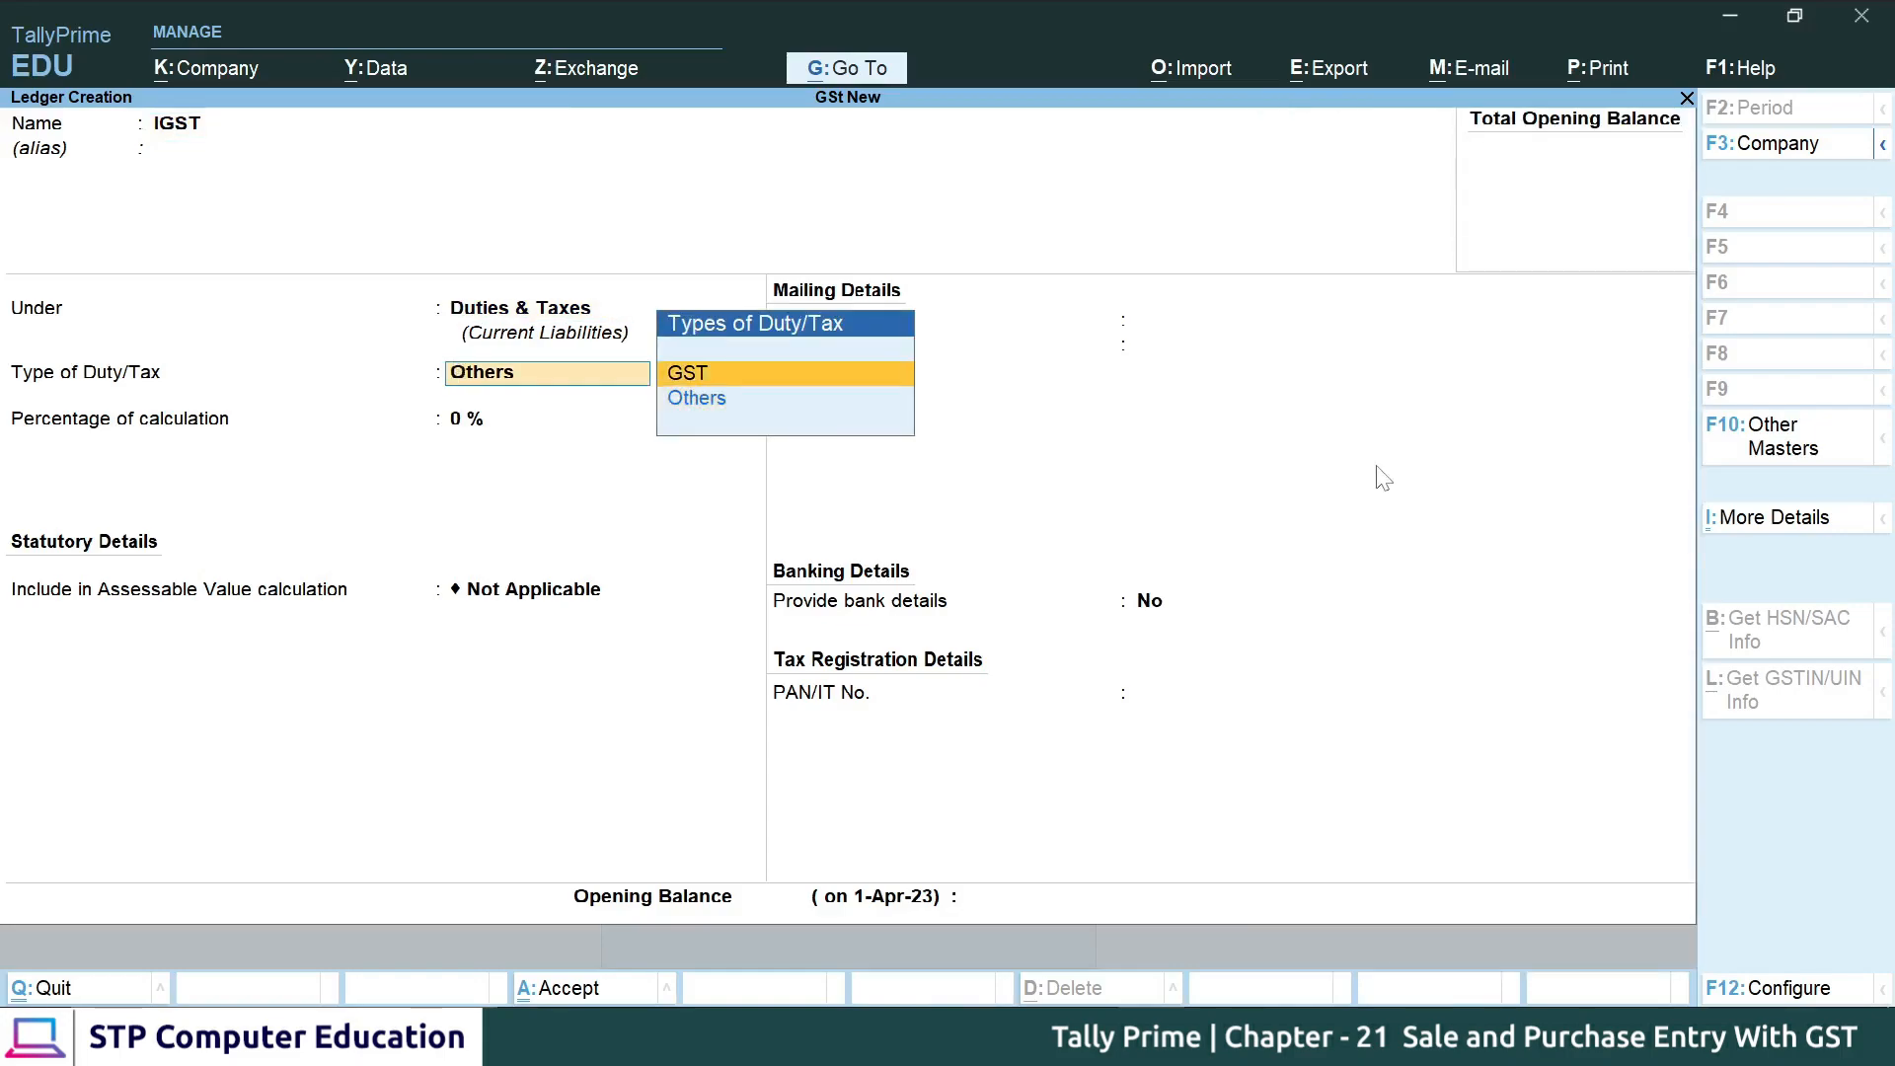
{"action": "key", "text": "Return"}
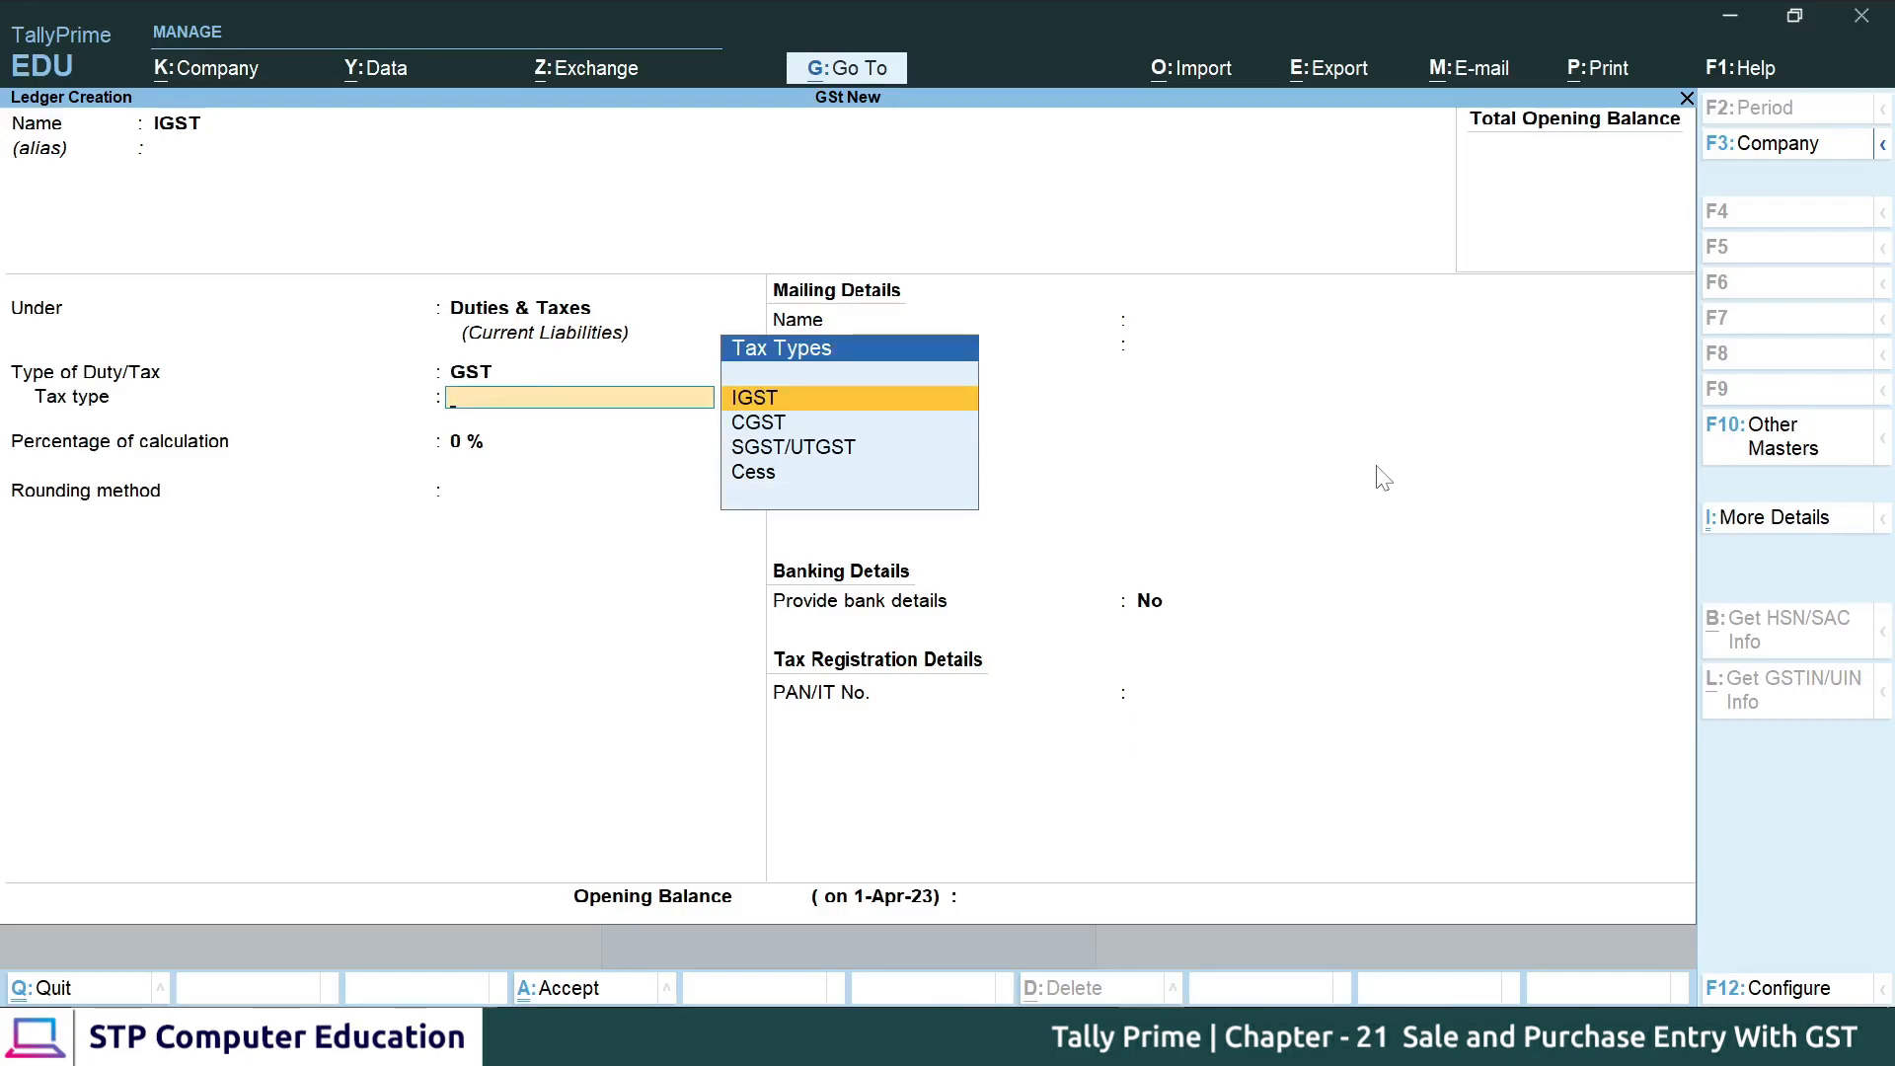
{"action": "key", "text": "Return"}
{"action": "key", "text": "Return"}
{"action": "key", "text": "Return"}
{"action": "key", "text": "Return"}
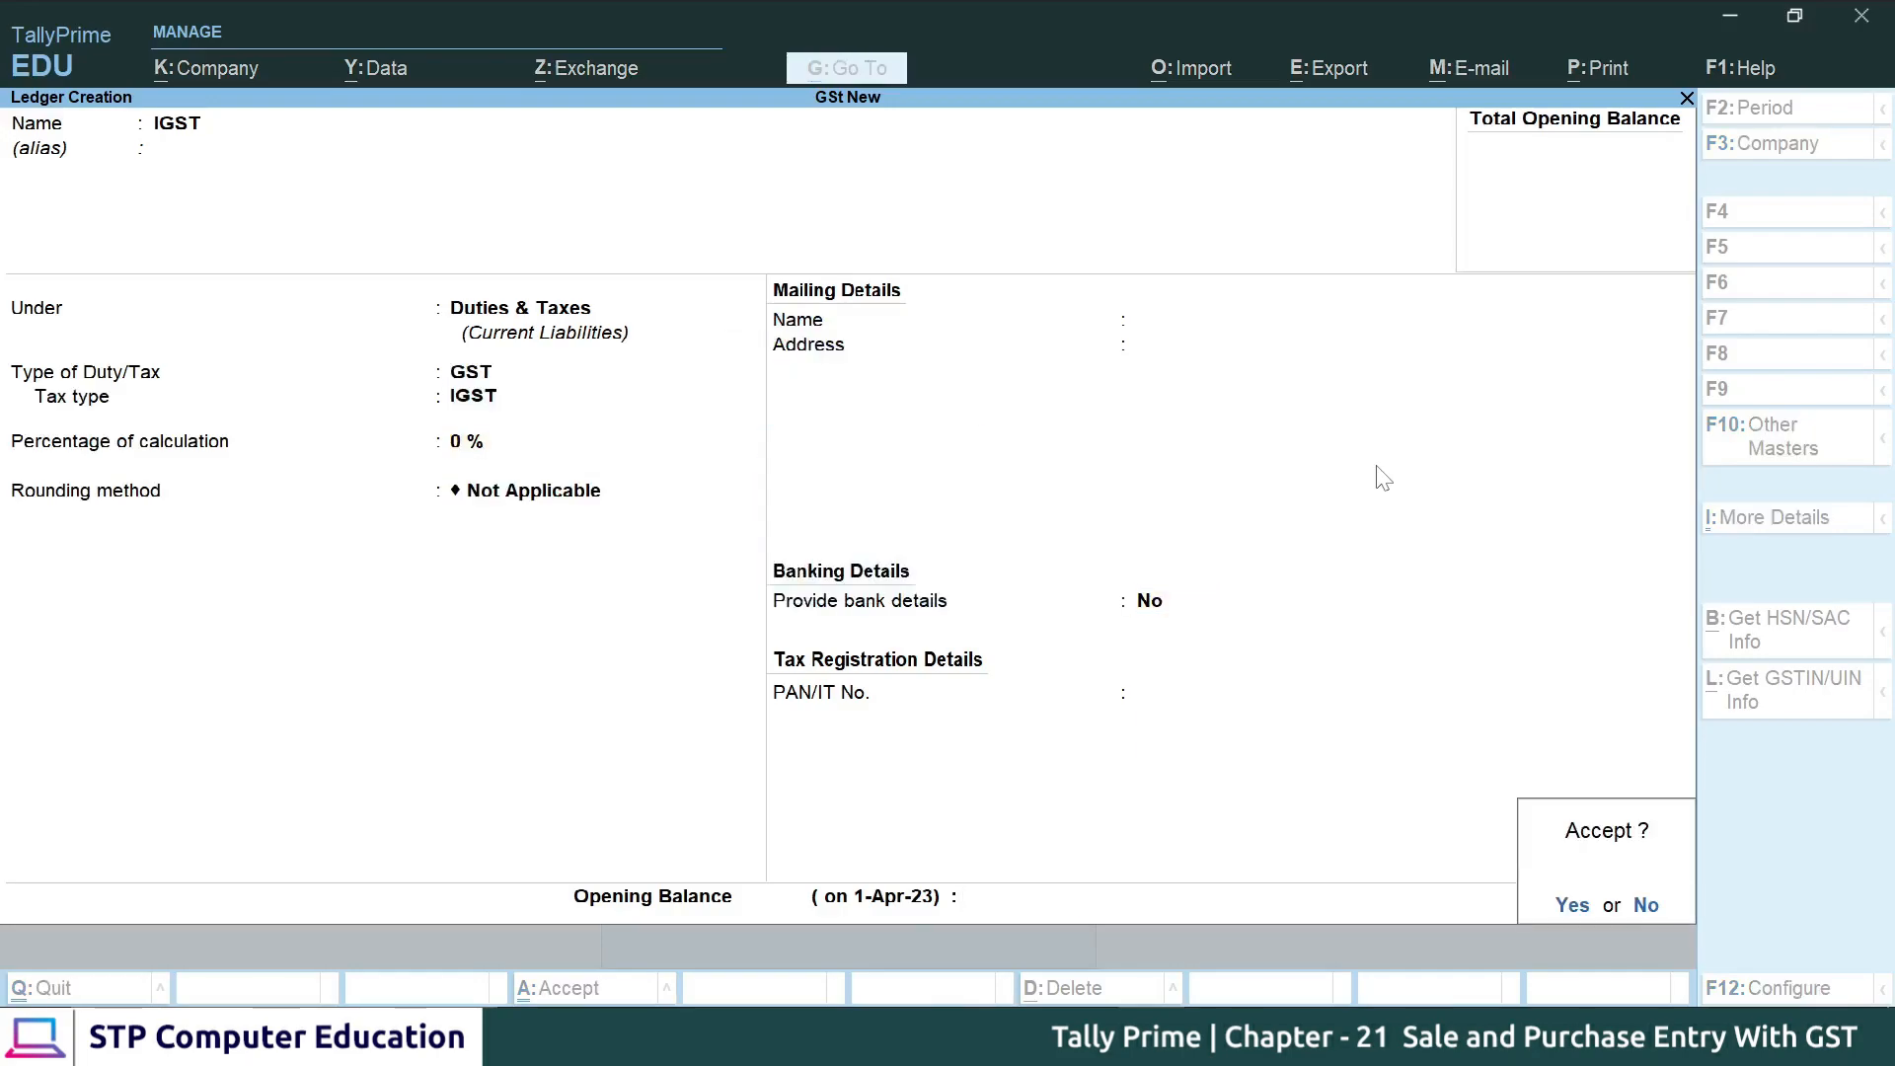
{"action": "key", "text": "Return"}
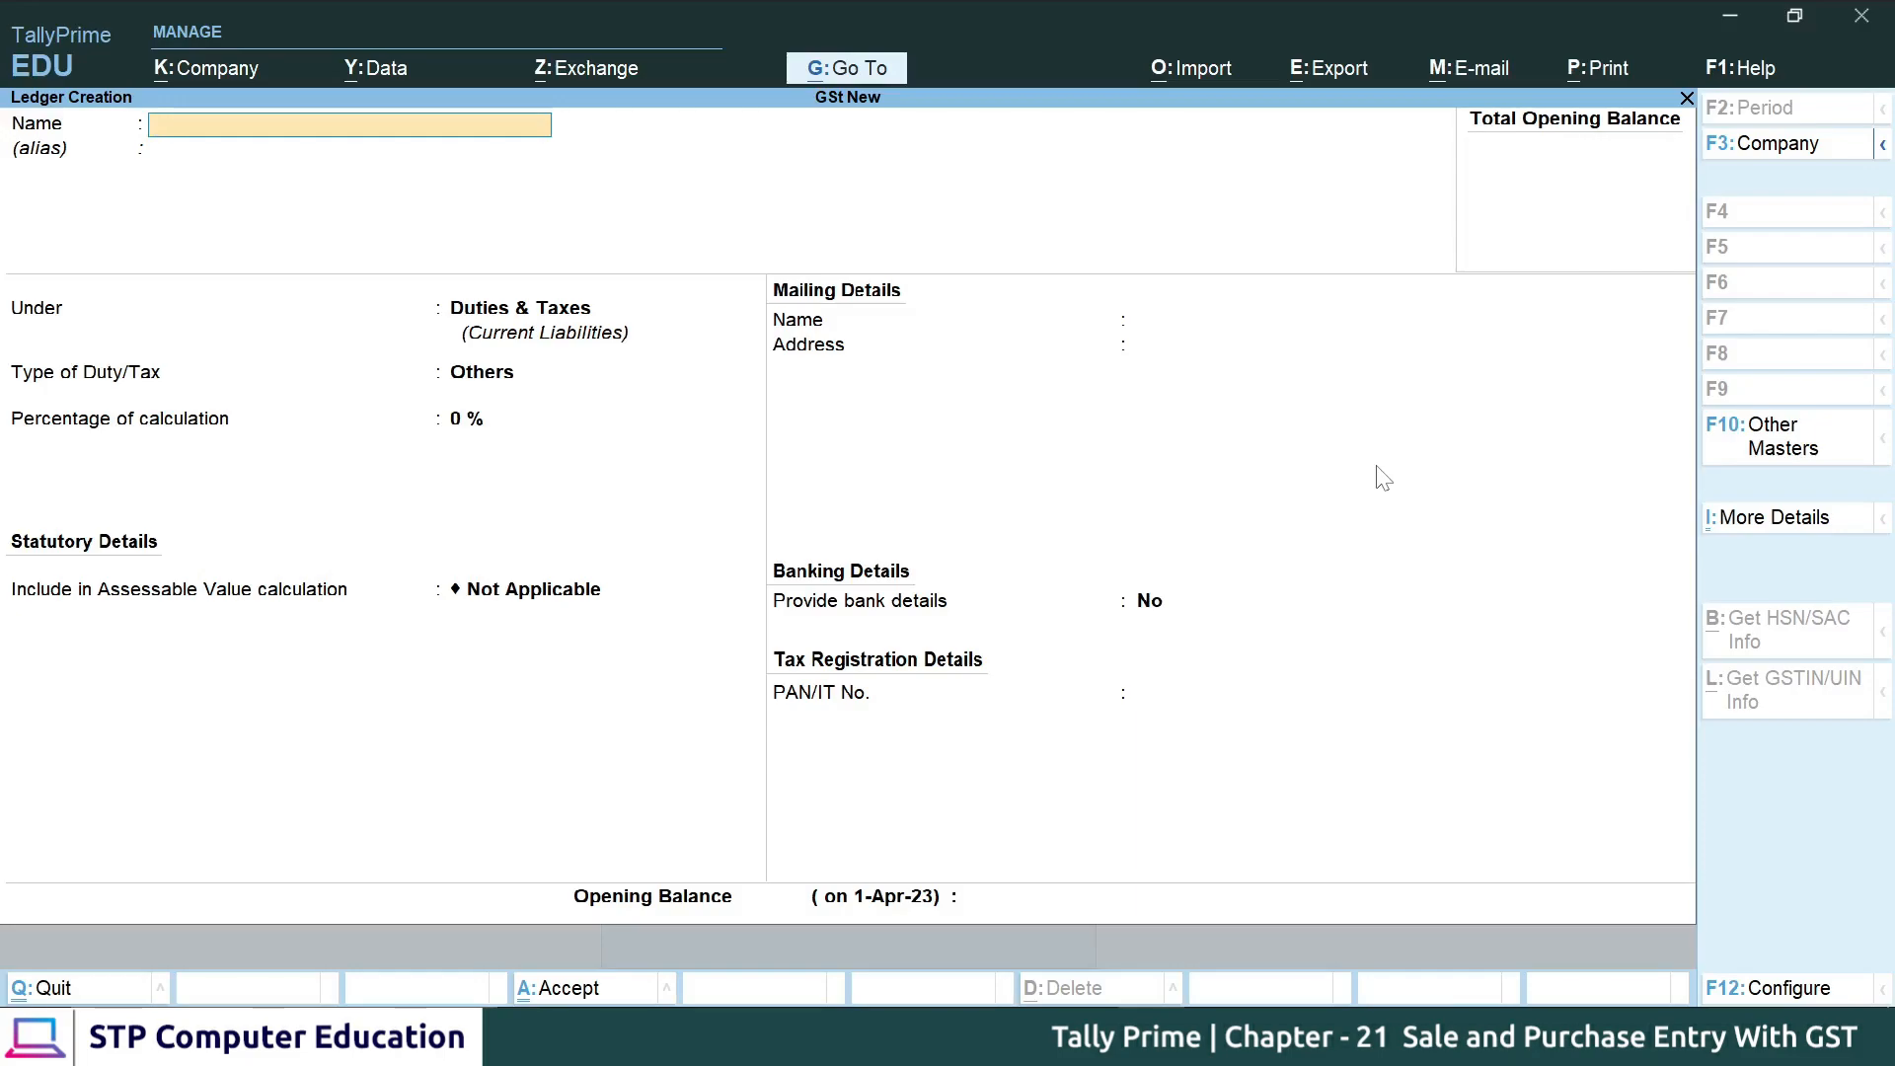
- Name the next ledger with the supplier's name and place it under Sundry Creditors
{"action": "type", "text": "Ram"}
{"action": "key", "text": "BackSpace"}
{"action": "type", "text": "m"}
{"action": "key", "text": "Return"}
{"action": "scroll", "coordinate": [1381, 480], "scroll_direction": "down", "scroll_amount": 3}
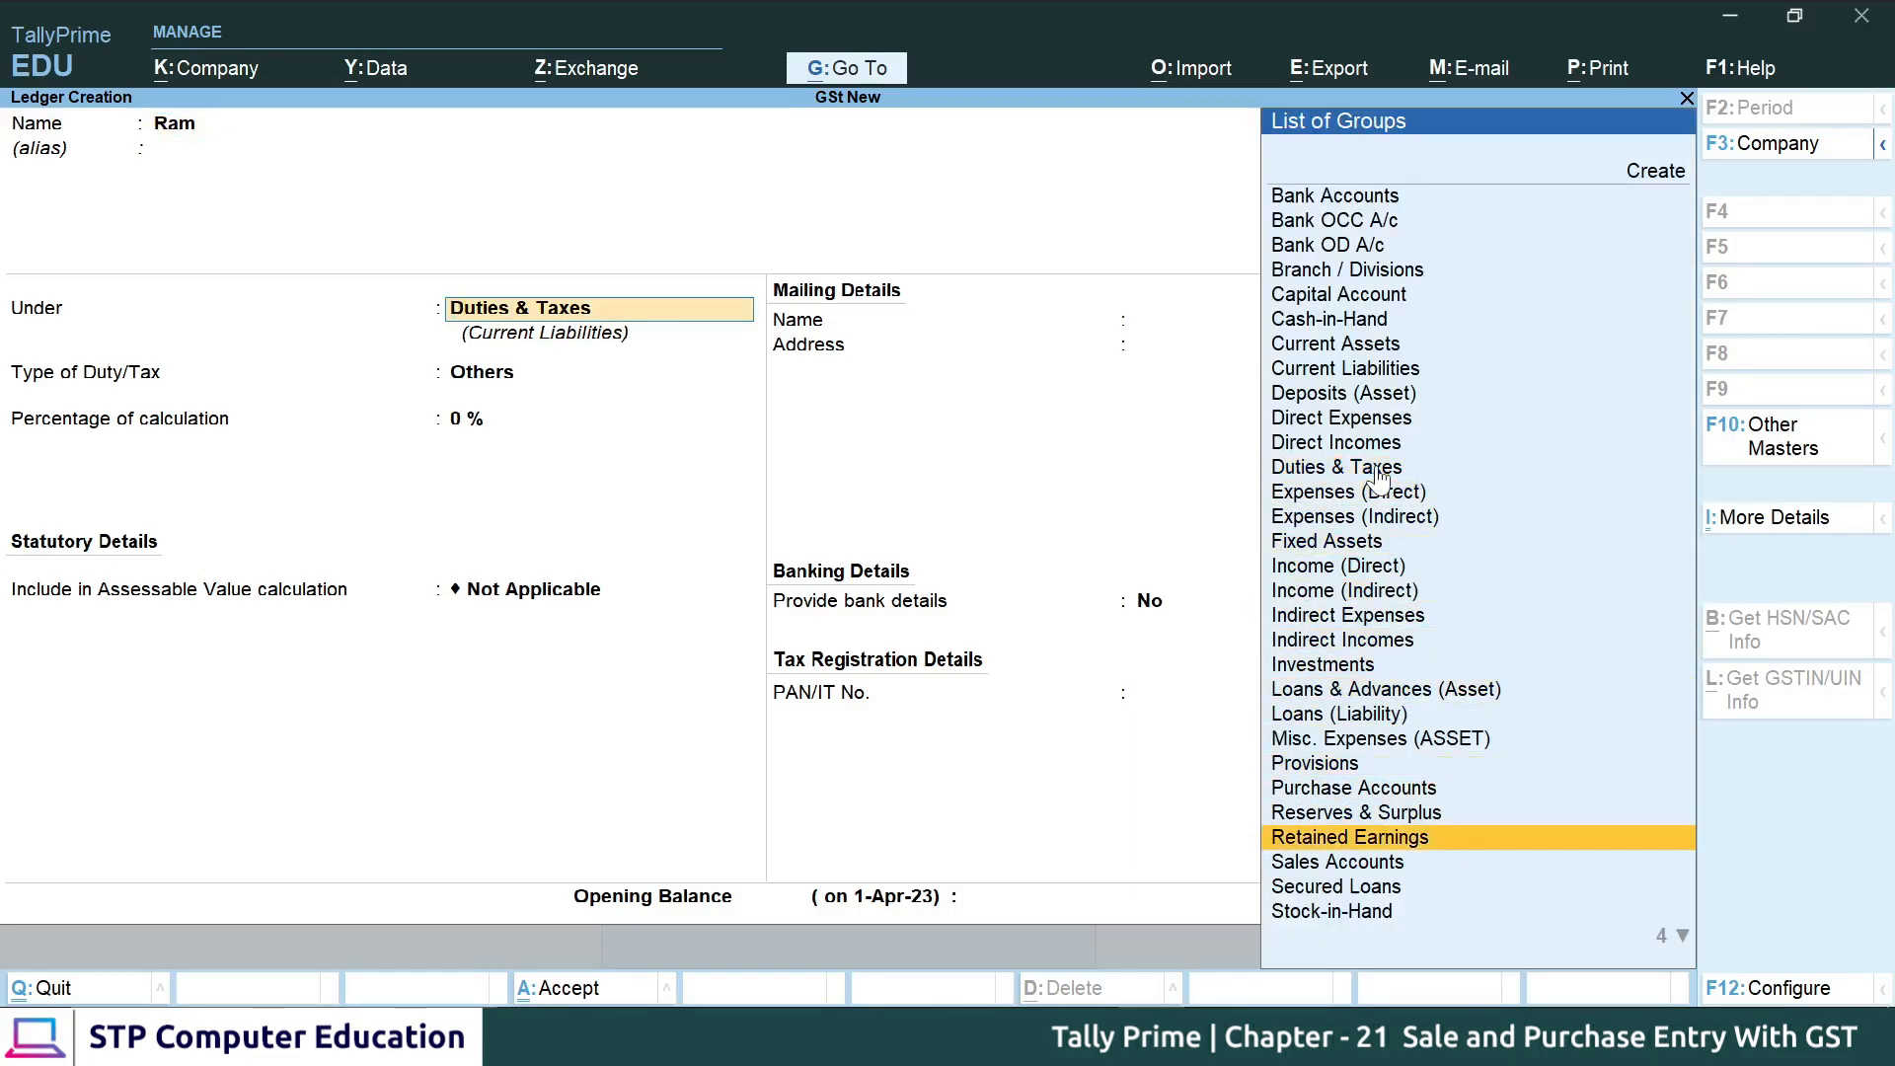
{"action": "type", "text": "s"}
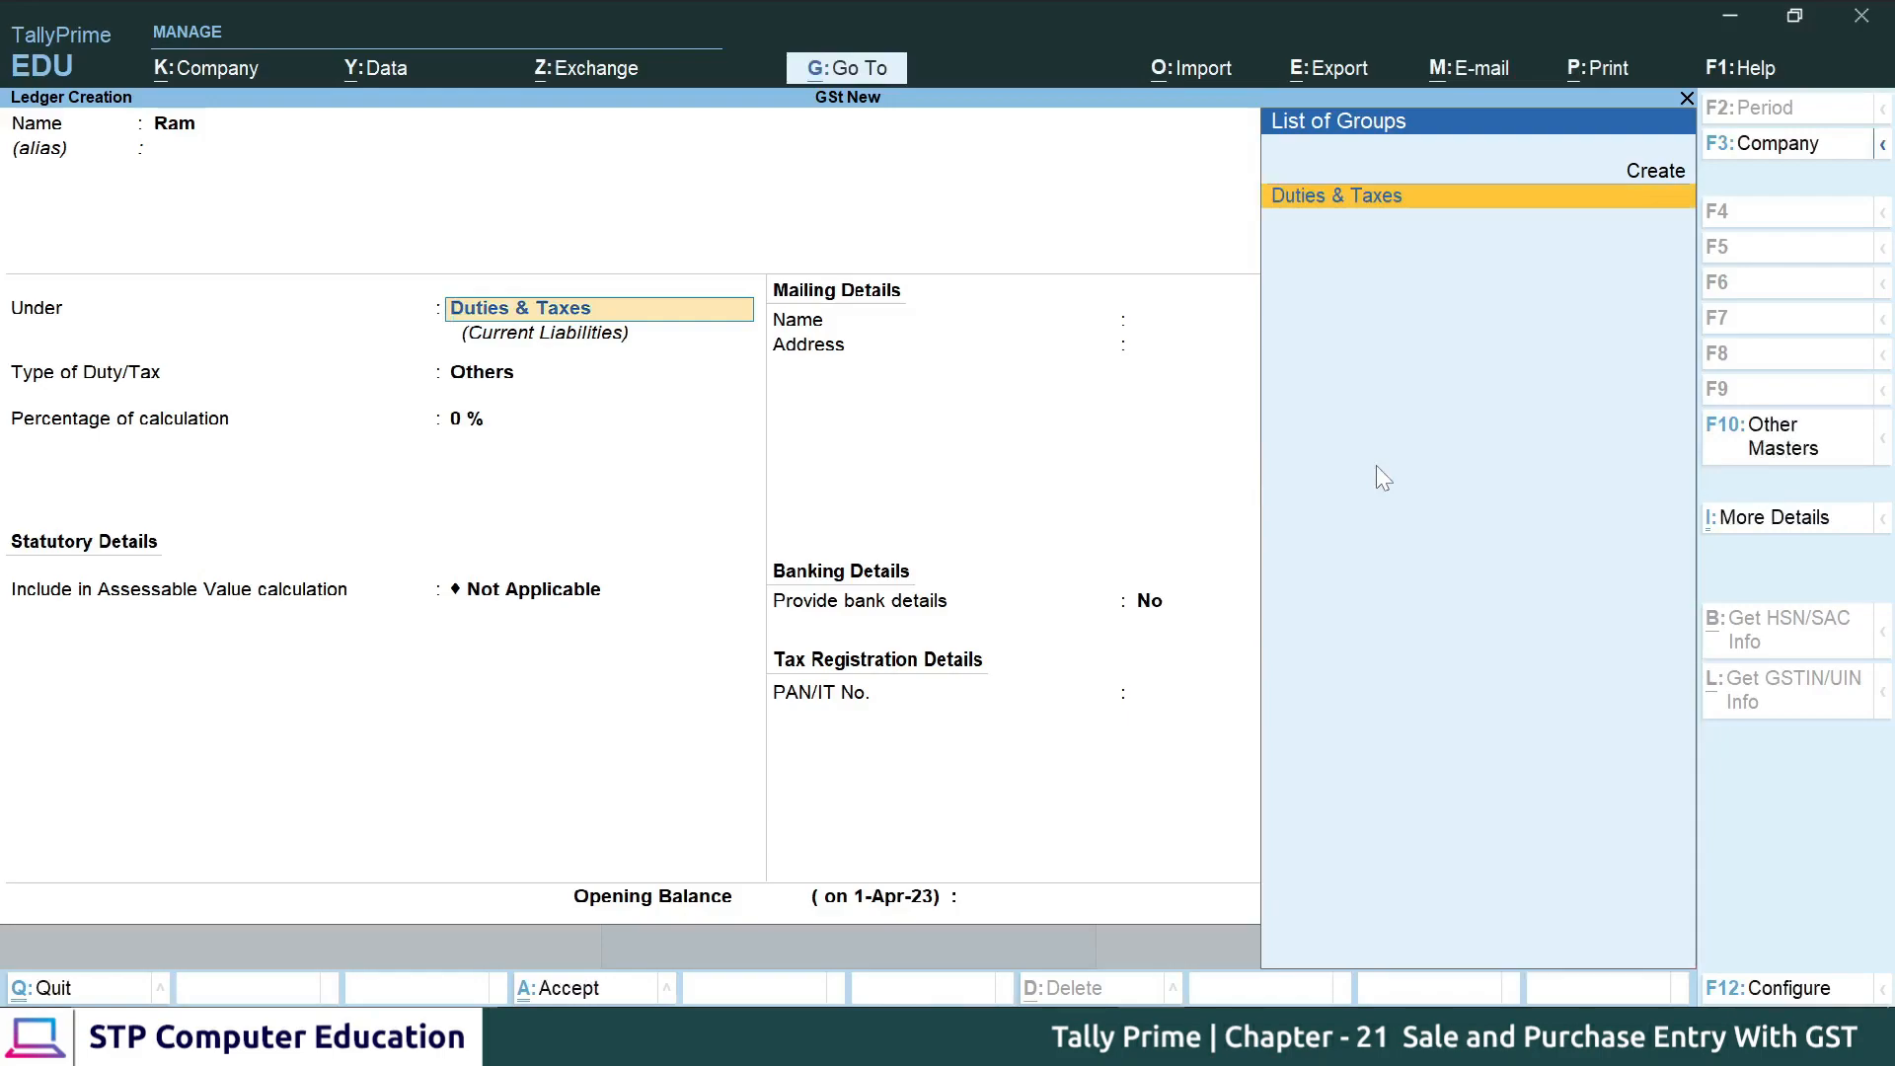
{"action": "key", "text": "BackSpace"}
{"action": "key", "text": "BackSpace"}
{"action": "key", "text": "BackSpace"}
{"action": "key", "text": "BackSpace"}
{"action": "key", "text": "BackSpace"}
{"action": "key", "text": "BackSpace"}
{"action": "key", "text": "BackSpace"}
{"action": "key", "text": "BackSpace"}
{"action": "key", "text": "BackSpace"}
{"action": "key", "text": "BackSpace"}
{"action": "key", "text": "BackSpace"}
{"action": "key", "text": "BackSpace"}
{"action": "key", "text": "BackSpace"}
{"action": "key", "text": "BackSpace"}
{"action": "type", "text": "Sun"}
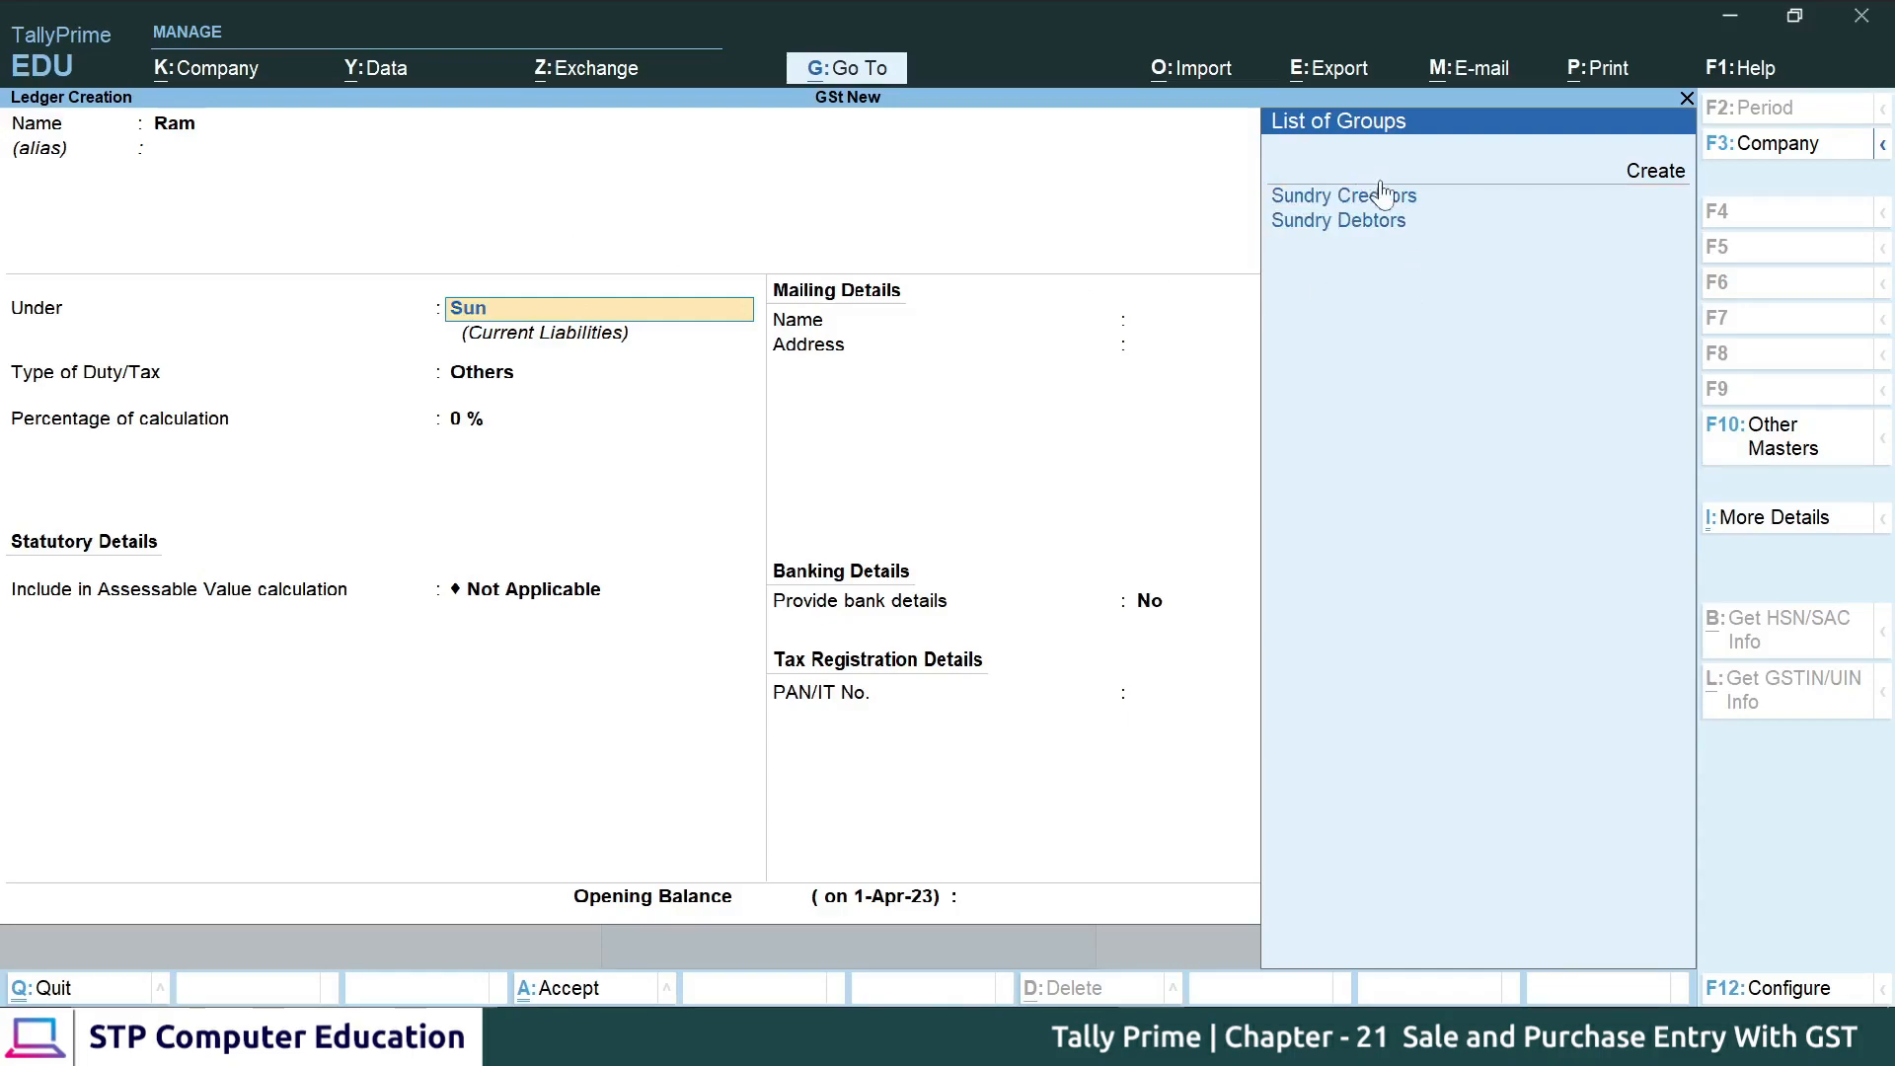
{"action": "left_click", "coordinate": [1400, 196]}
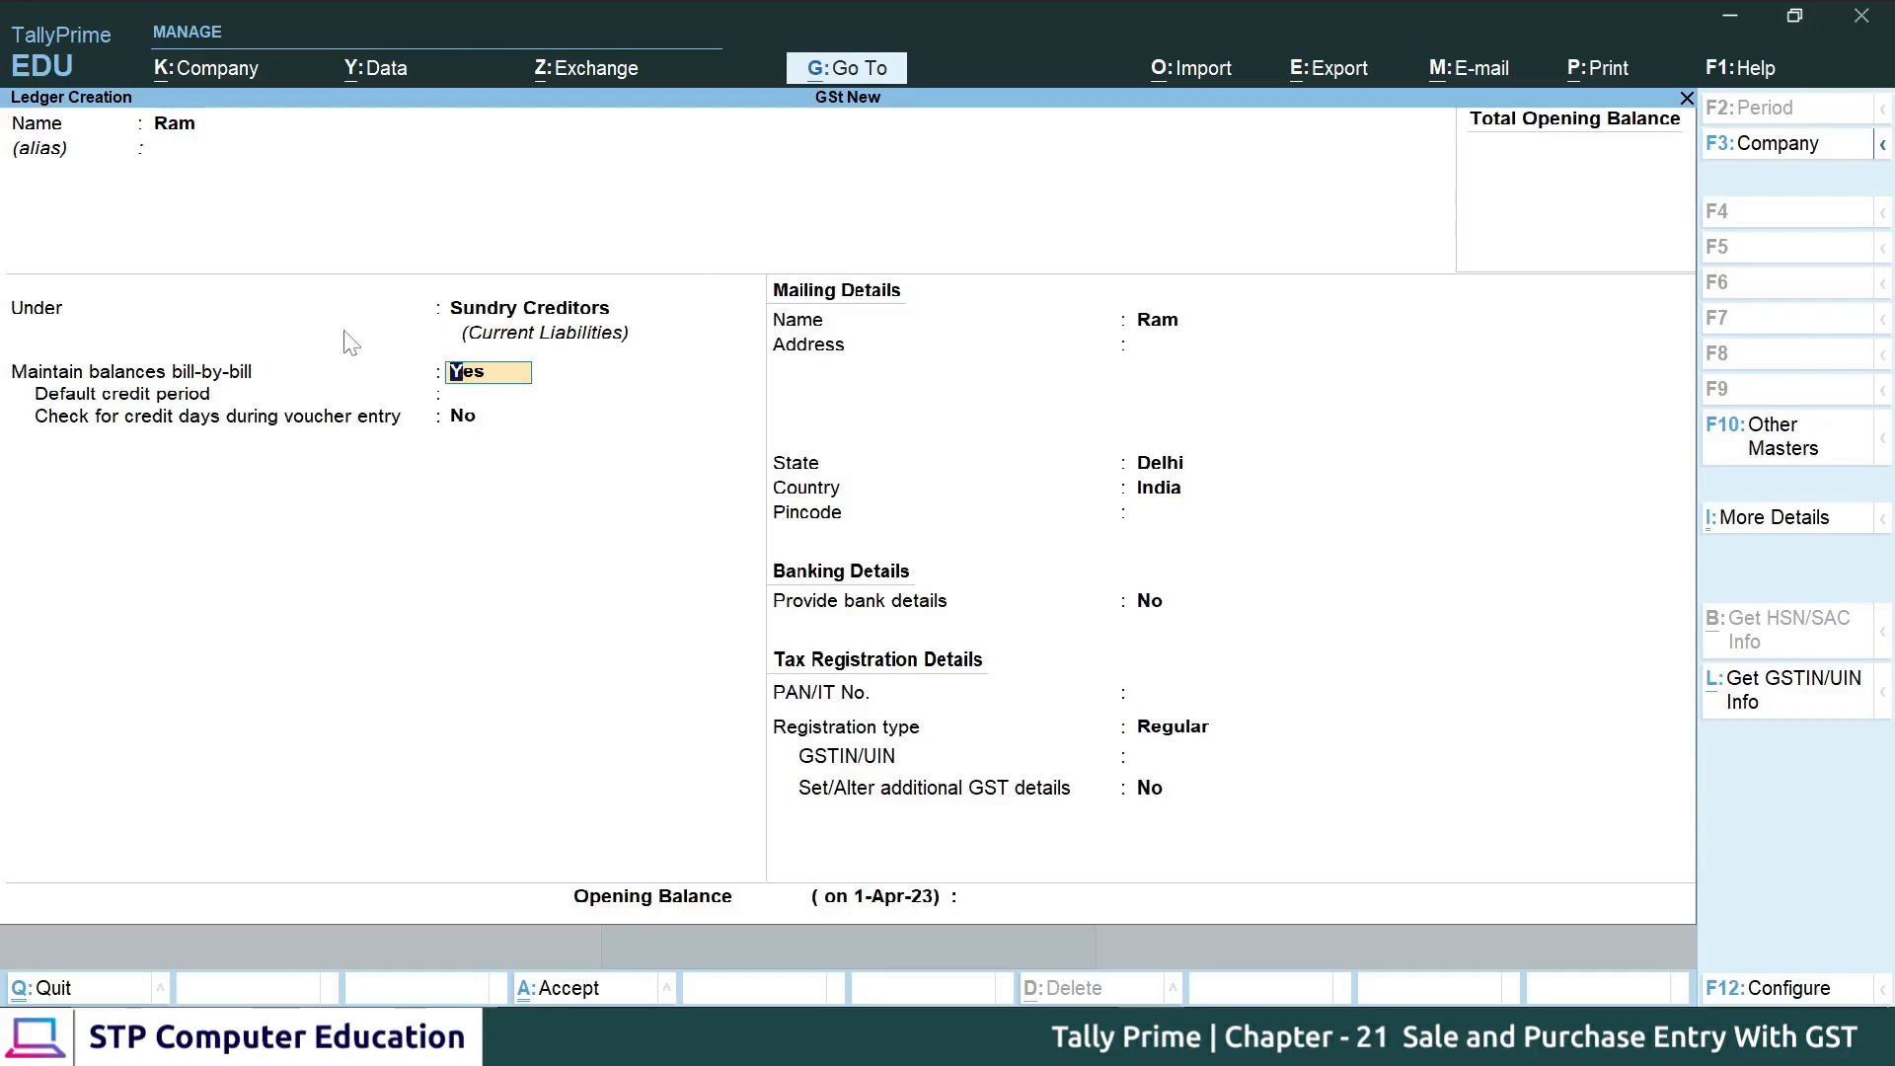
- Set bill-by-bill balances to No for the supplier ledger and keep its mailing name without an address
{"action": "type", "text": "n"}
{"action": "key", "text": "Return"}
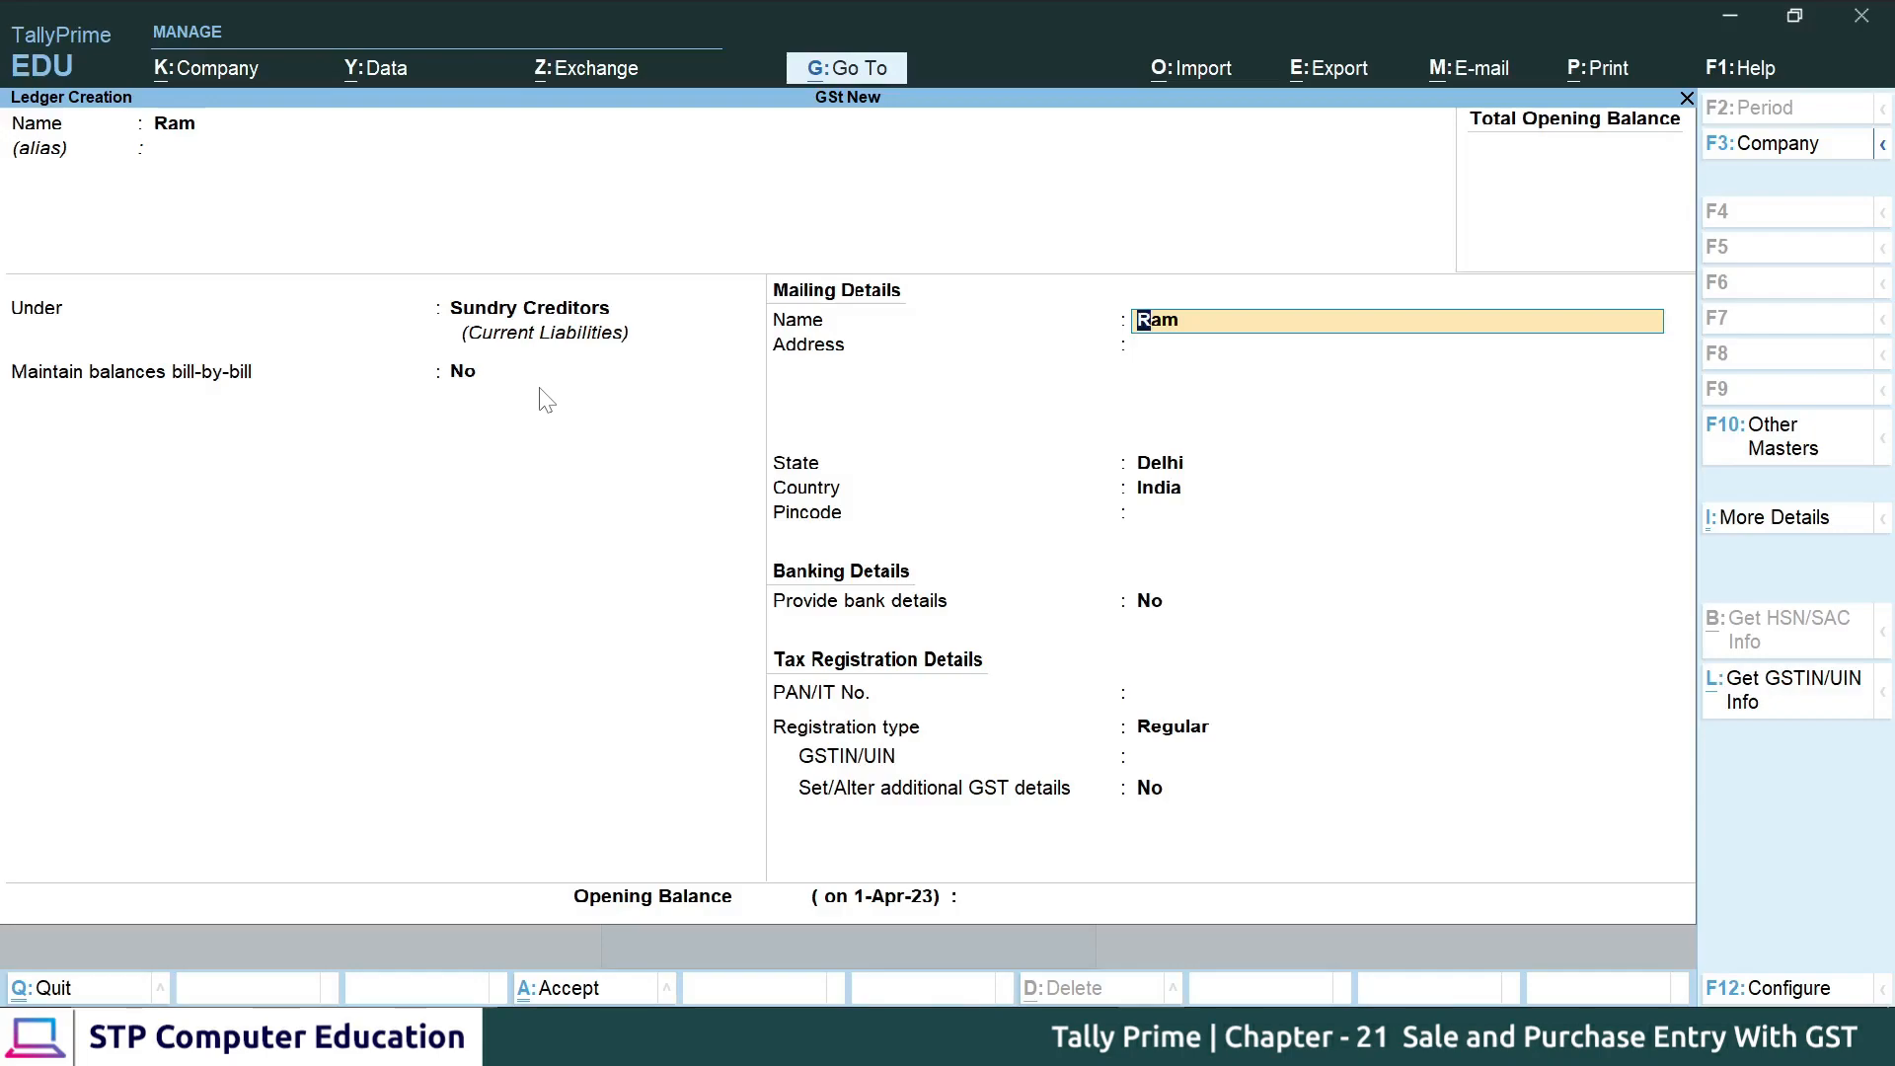
{"action": "key", "text": "Return"}
{"action": "key", "text": "Return"}
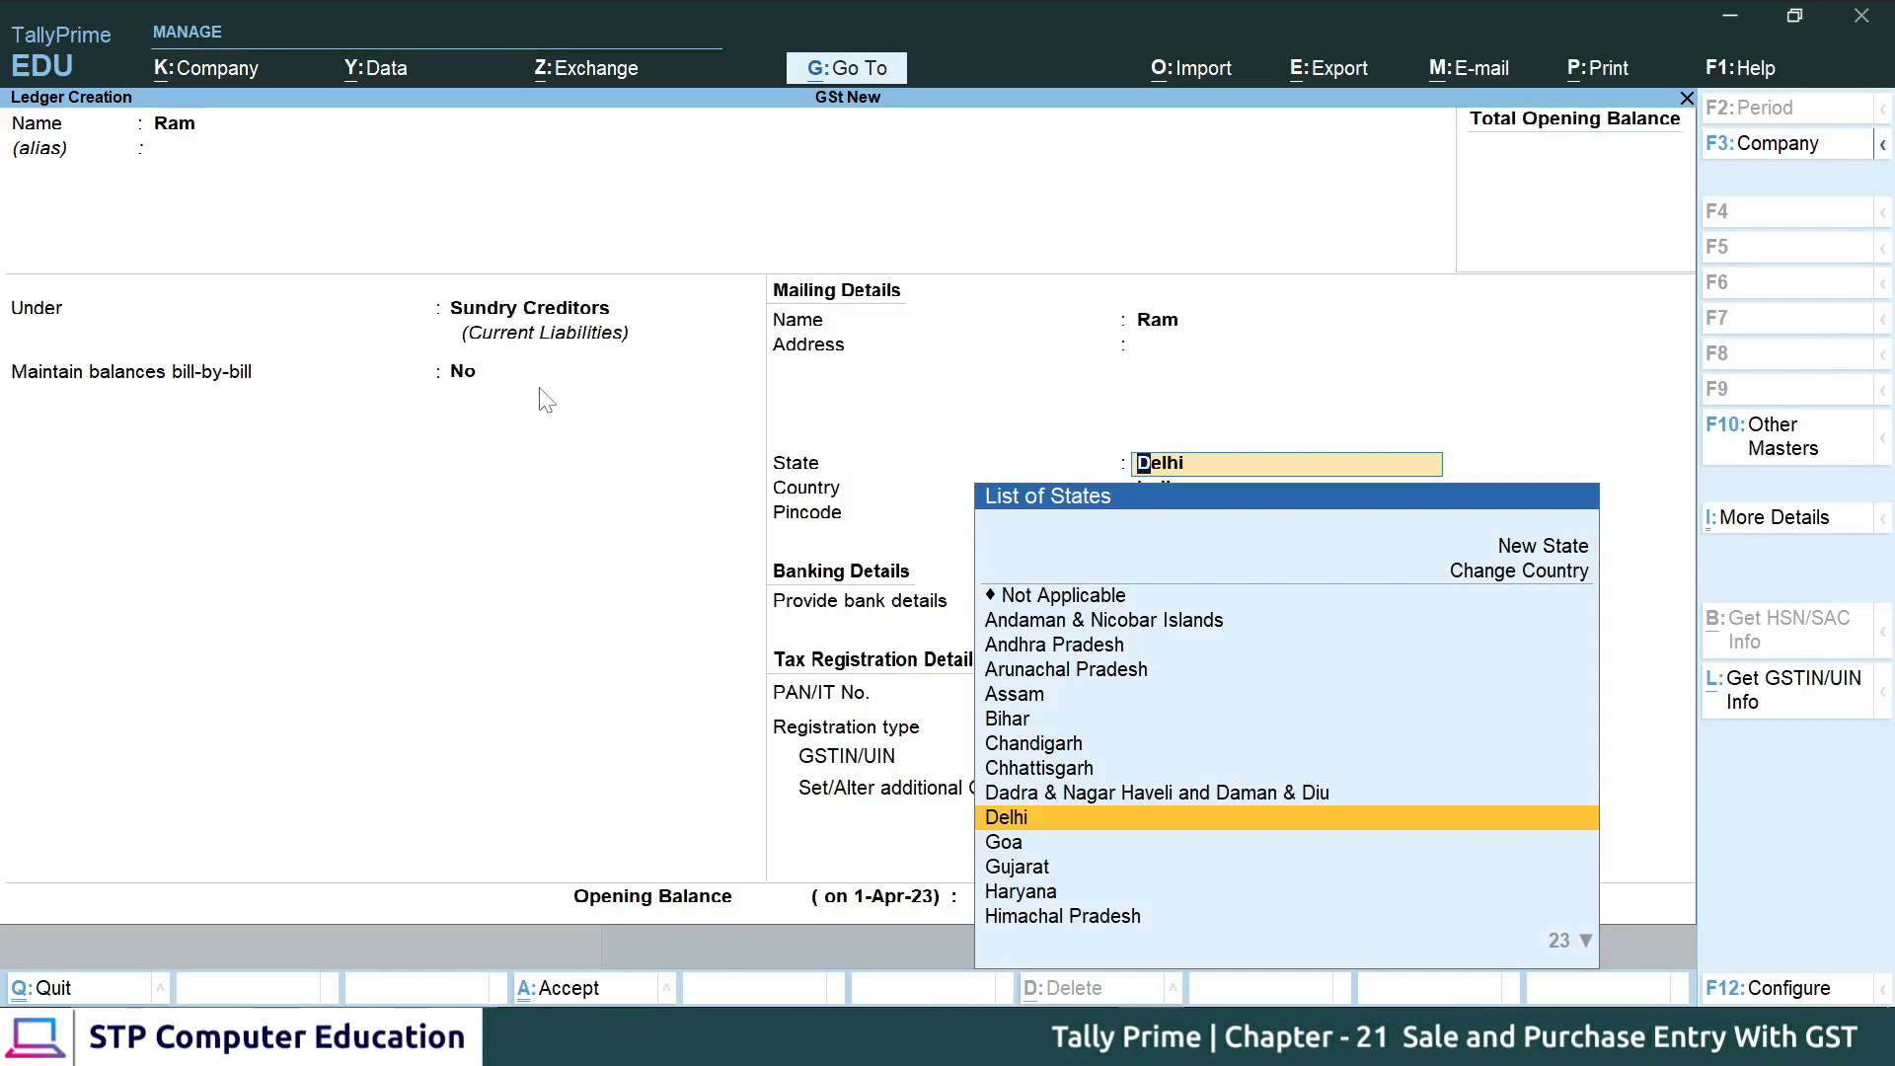
- For the supplier, keep state Delhi, no pincode, bank details or PAN, and registration type Regular
{"action": "key", "text": "Return"}
{"action": "key", "text": "Return"}
{"action": "key", "text": "Return"}
{"action": "key", "text": "Return"}
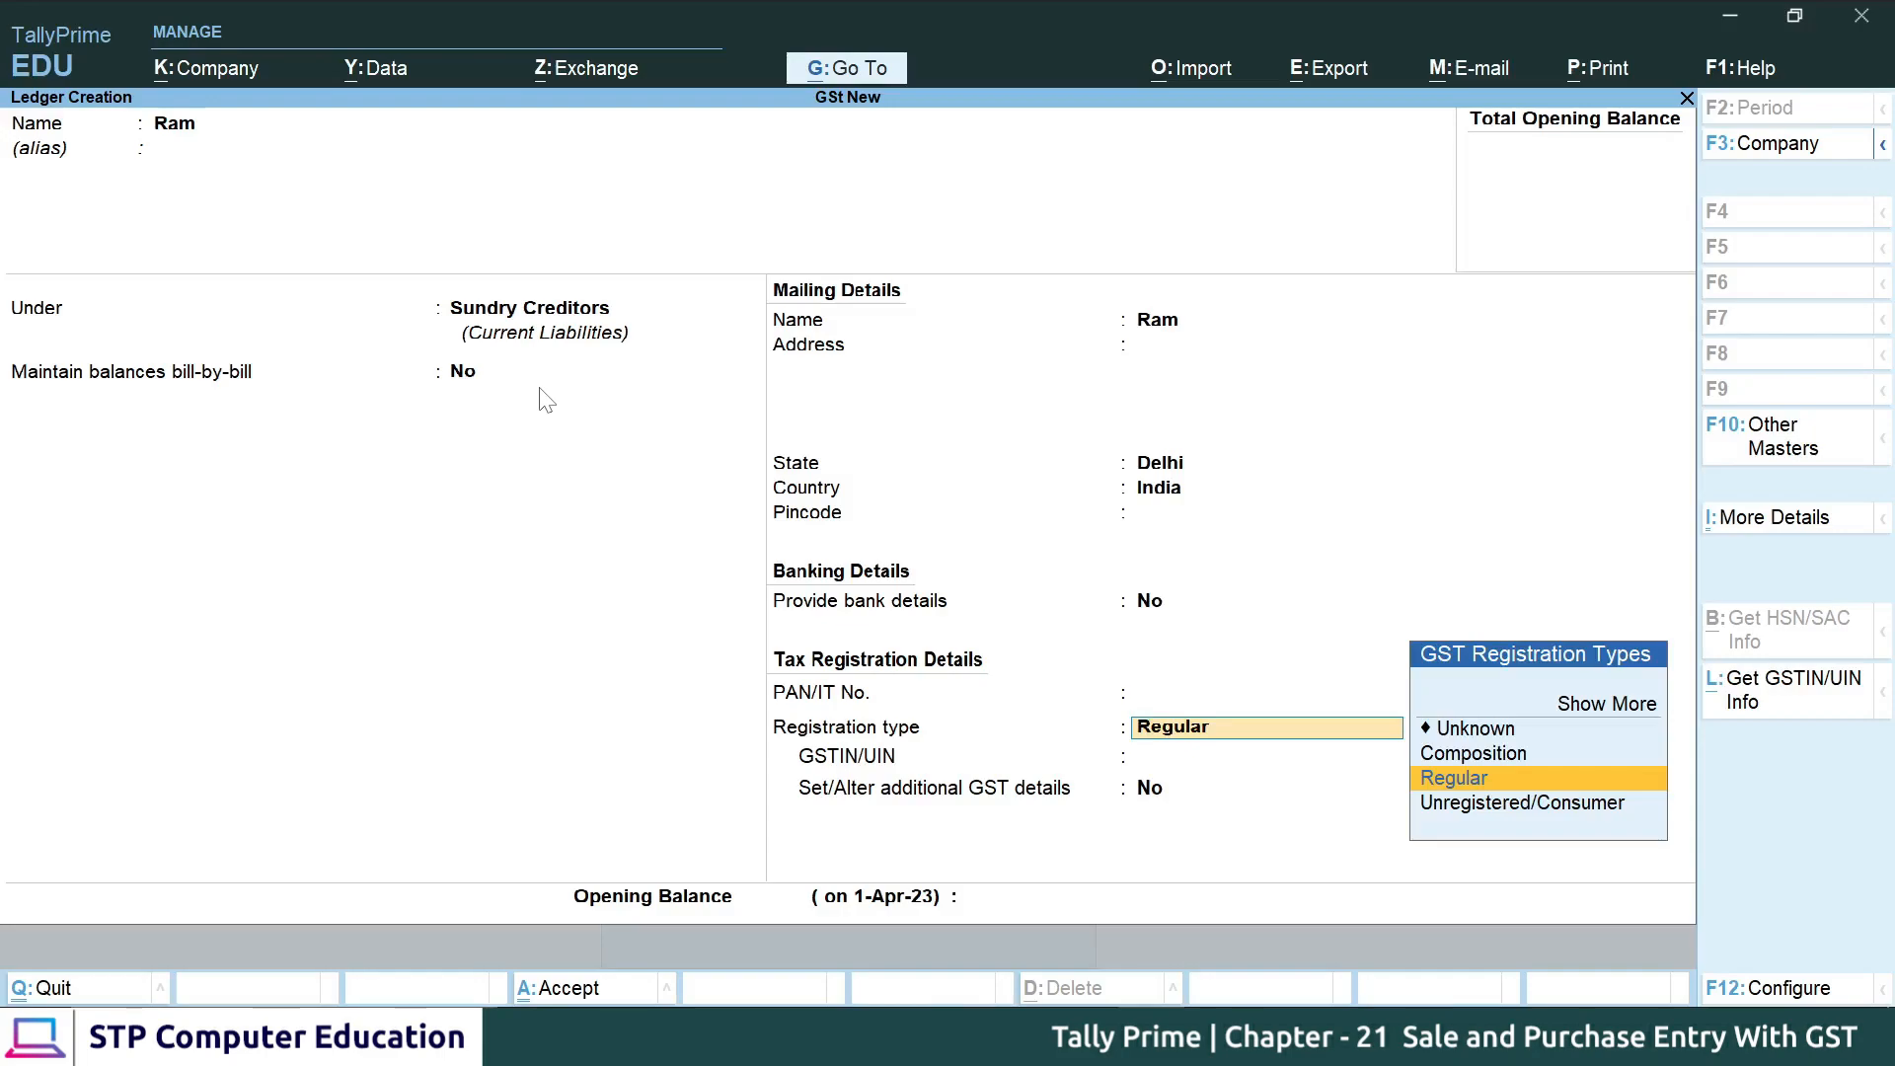
{"action": "key", "text": "Return"}
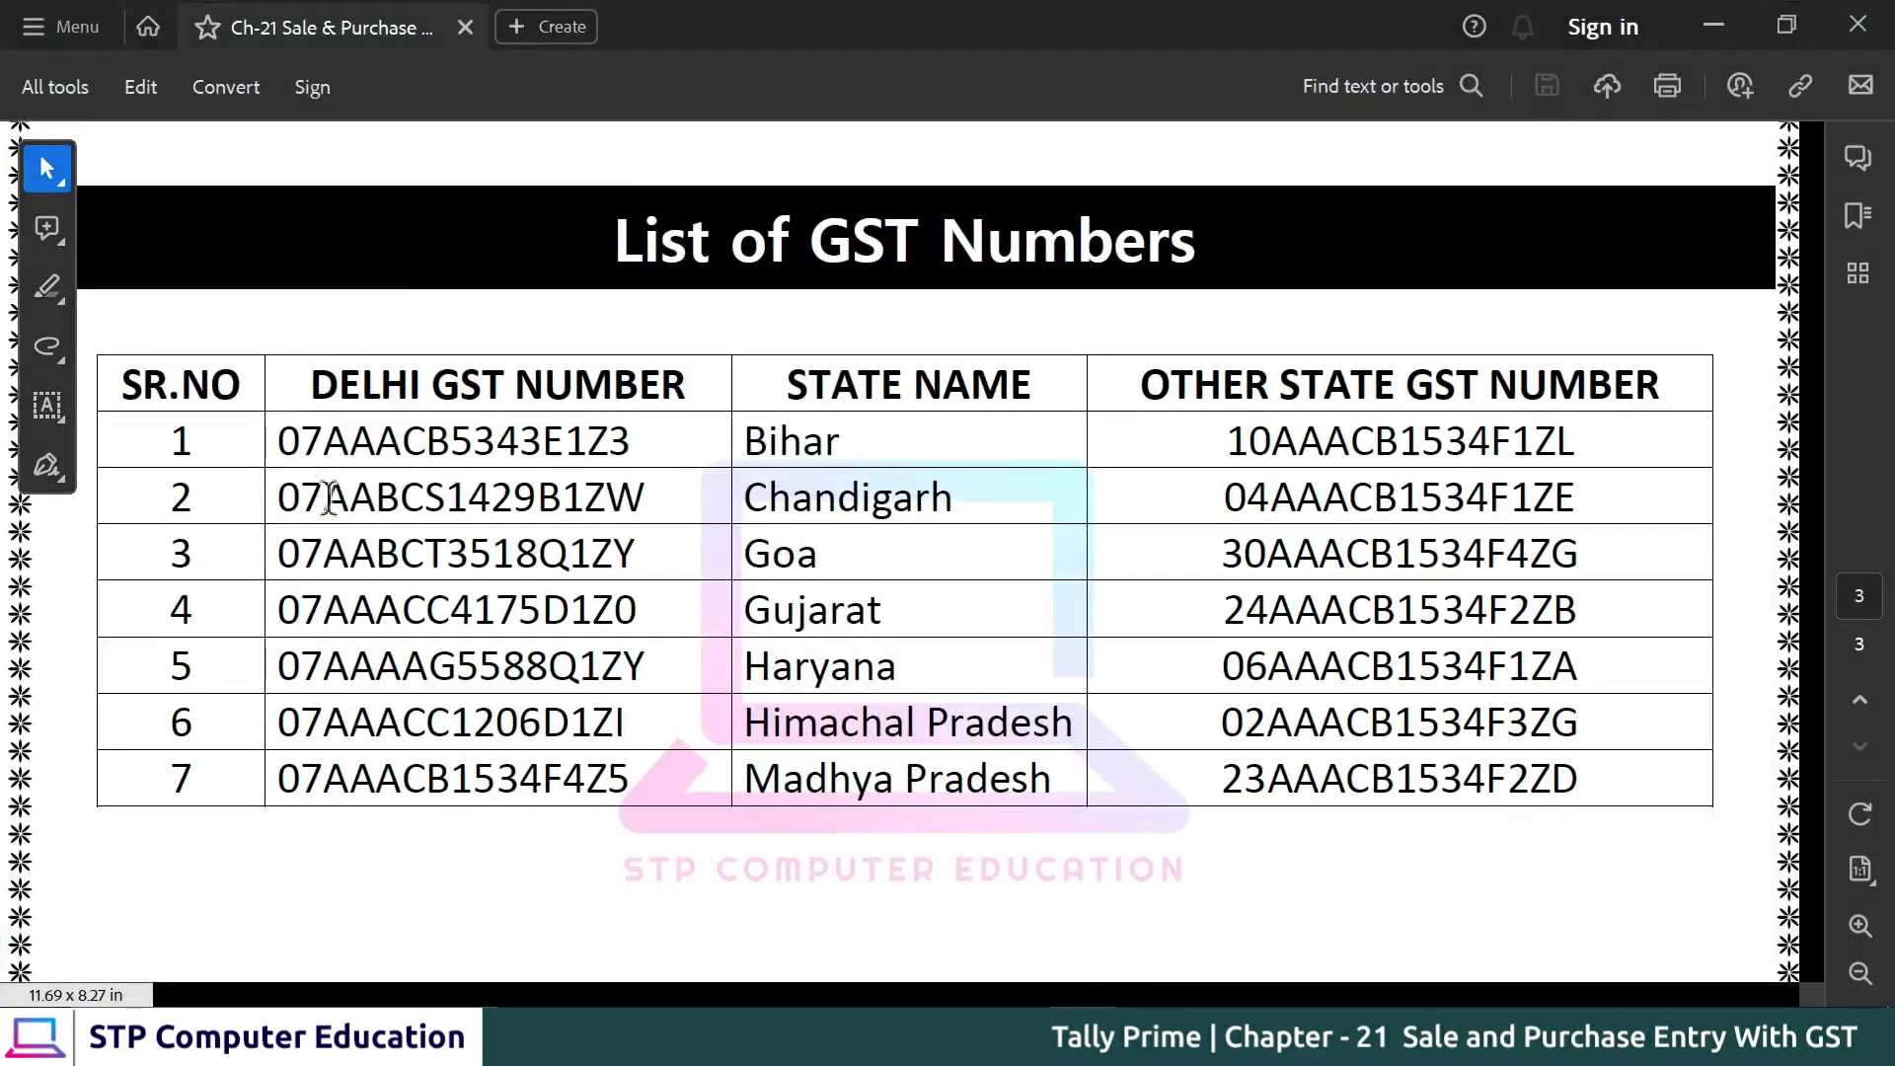
- Copy the second Delhi GST number from the PDF list into the supplier's GSTIN/UIN in TallyPrime
{"action": "left_click_drag", "start_coordinate": [282, 499], "coordinate": [642, 504]}
{"action": "key", "text": "ctrl+c"}
{"action": "key", "text": "alt+Tab"}
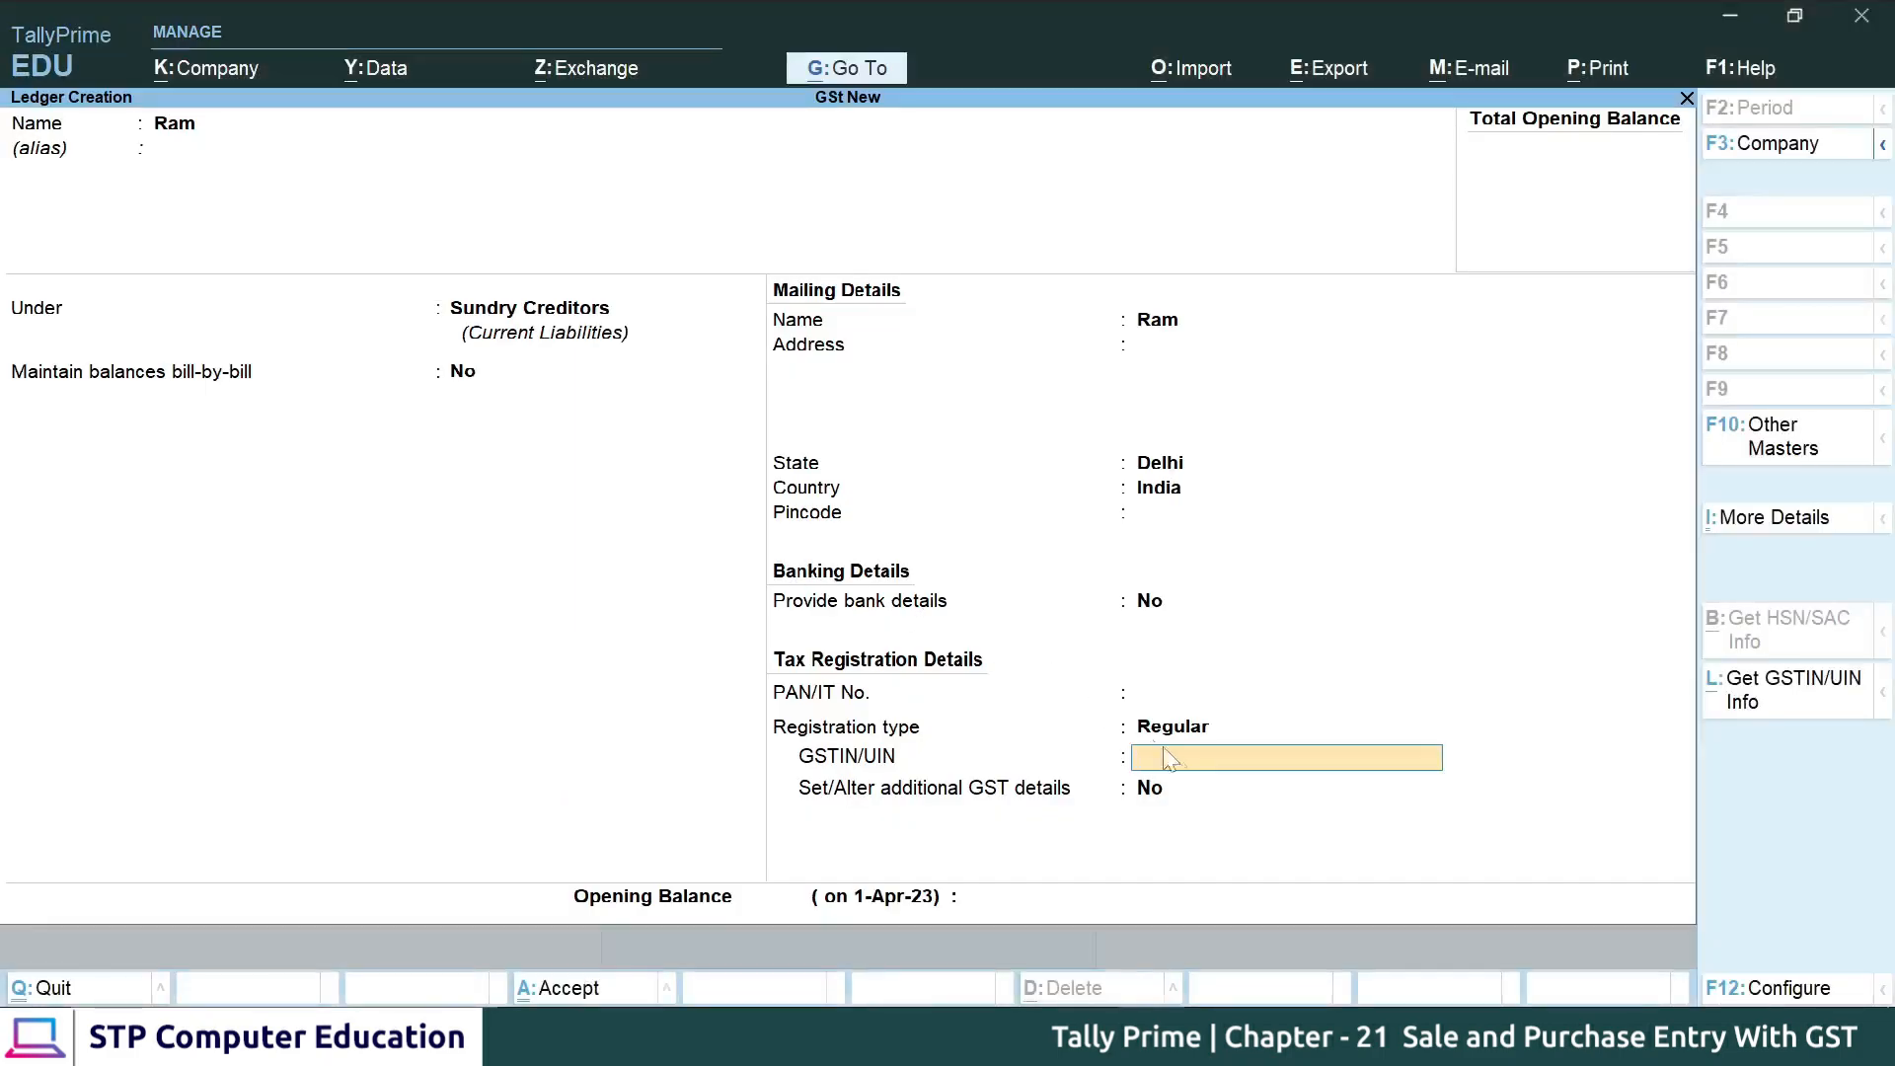
{"action": "key", "text": "ctrl+v"}
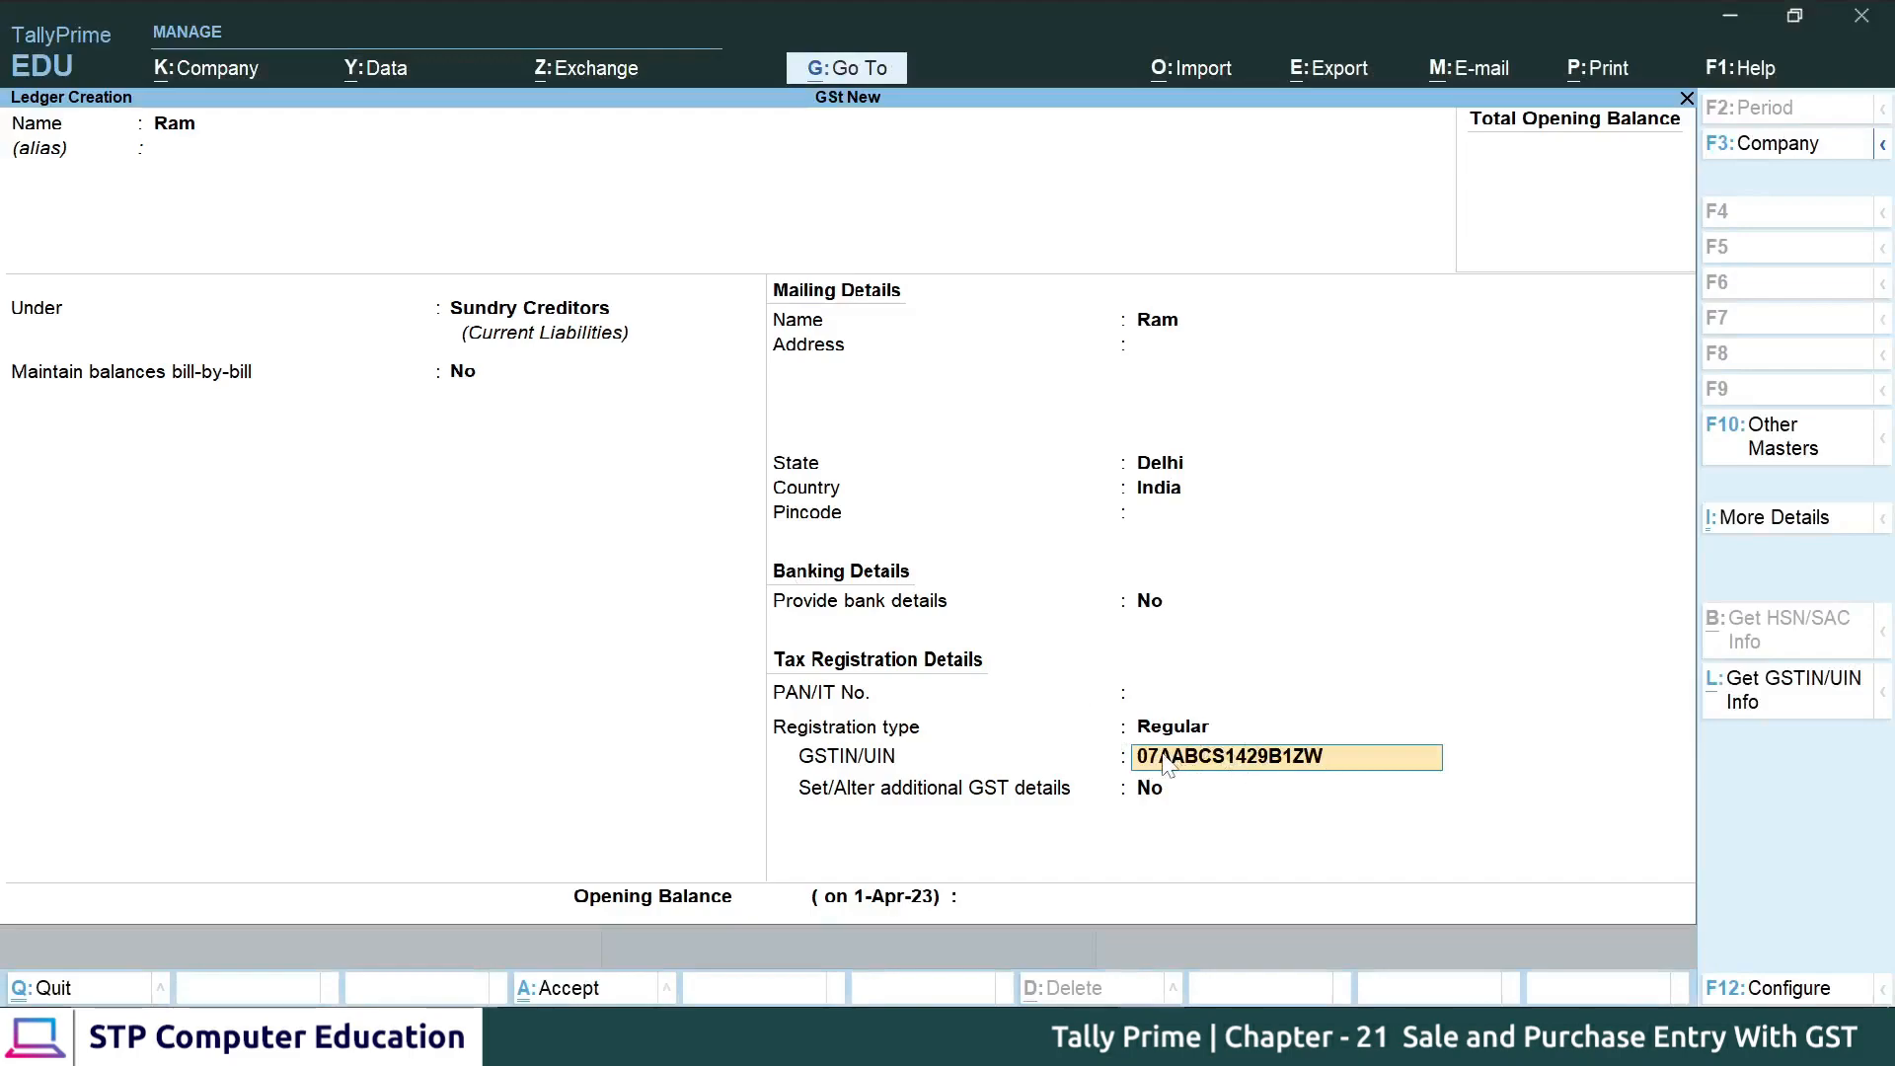
{"action": "key", "text": "Return"}
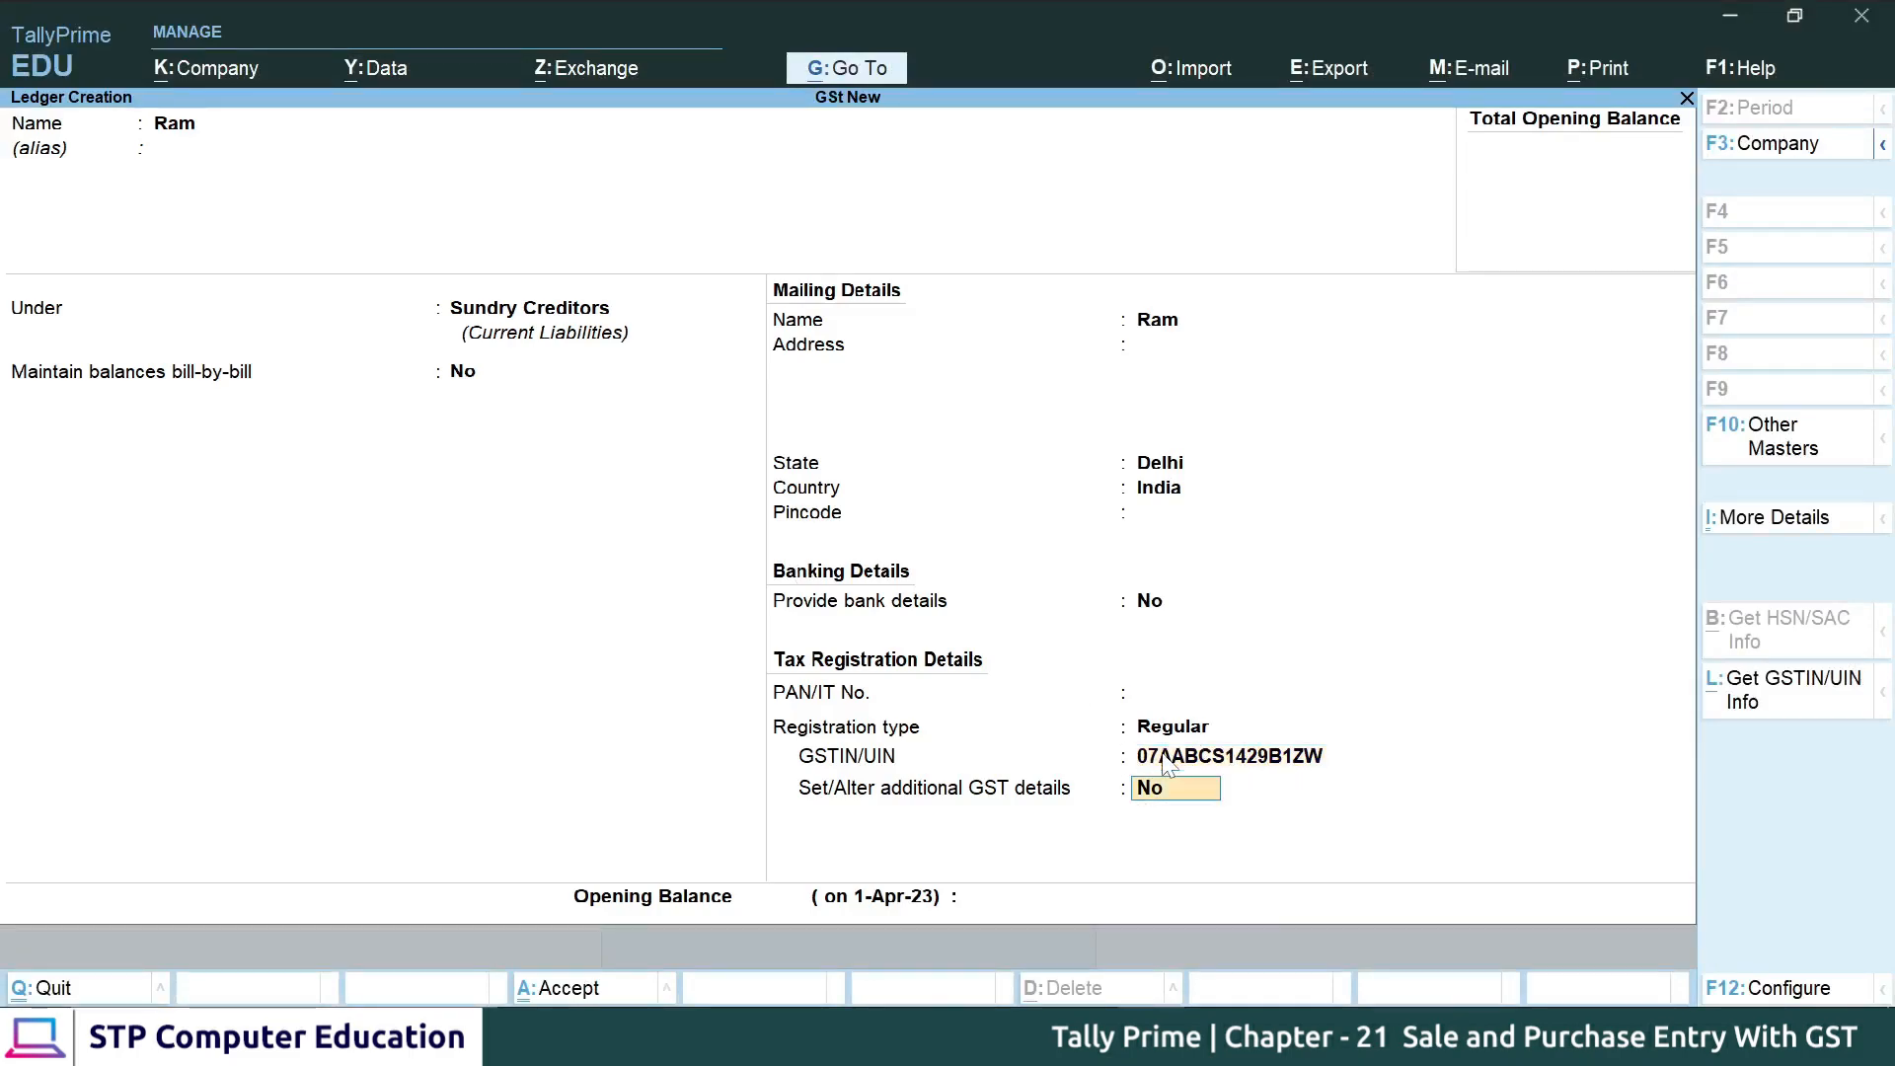
- Save the supplier ledger without additional GST details or an opening balance
{"action": "key", "text": "Return"}
{"action": "key", "text": "Return"}
{"action": "key", "text": "Return"}
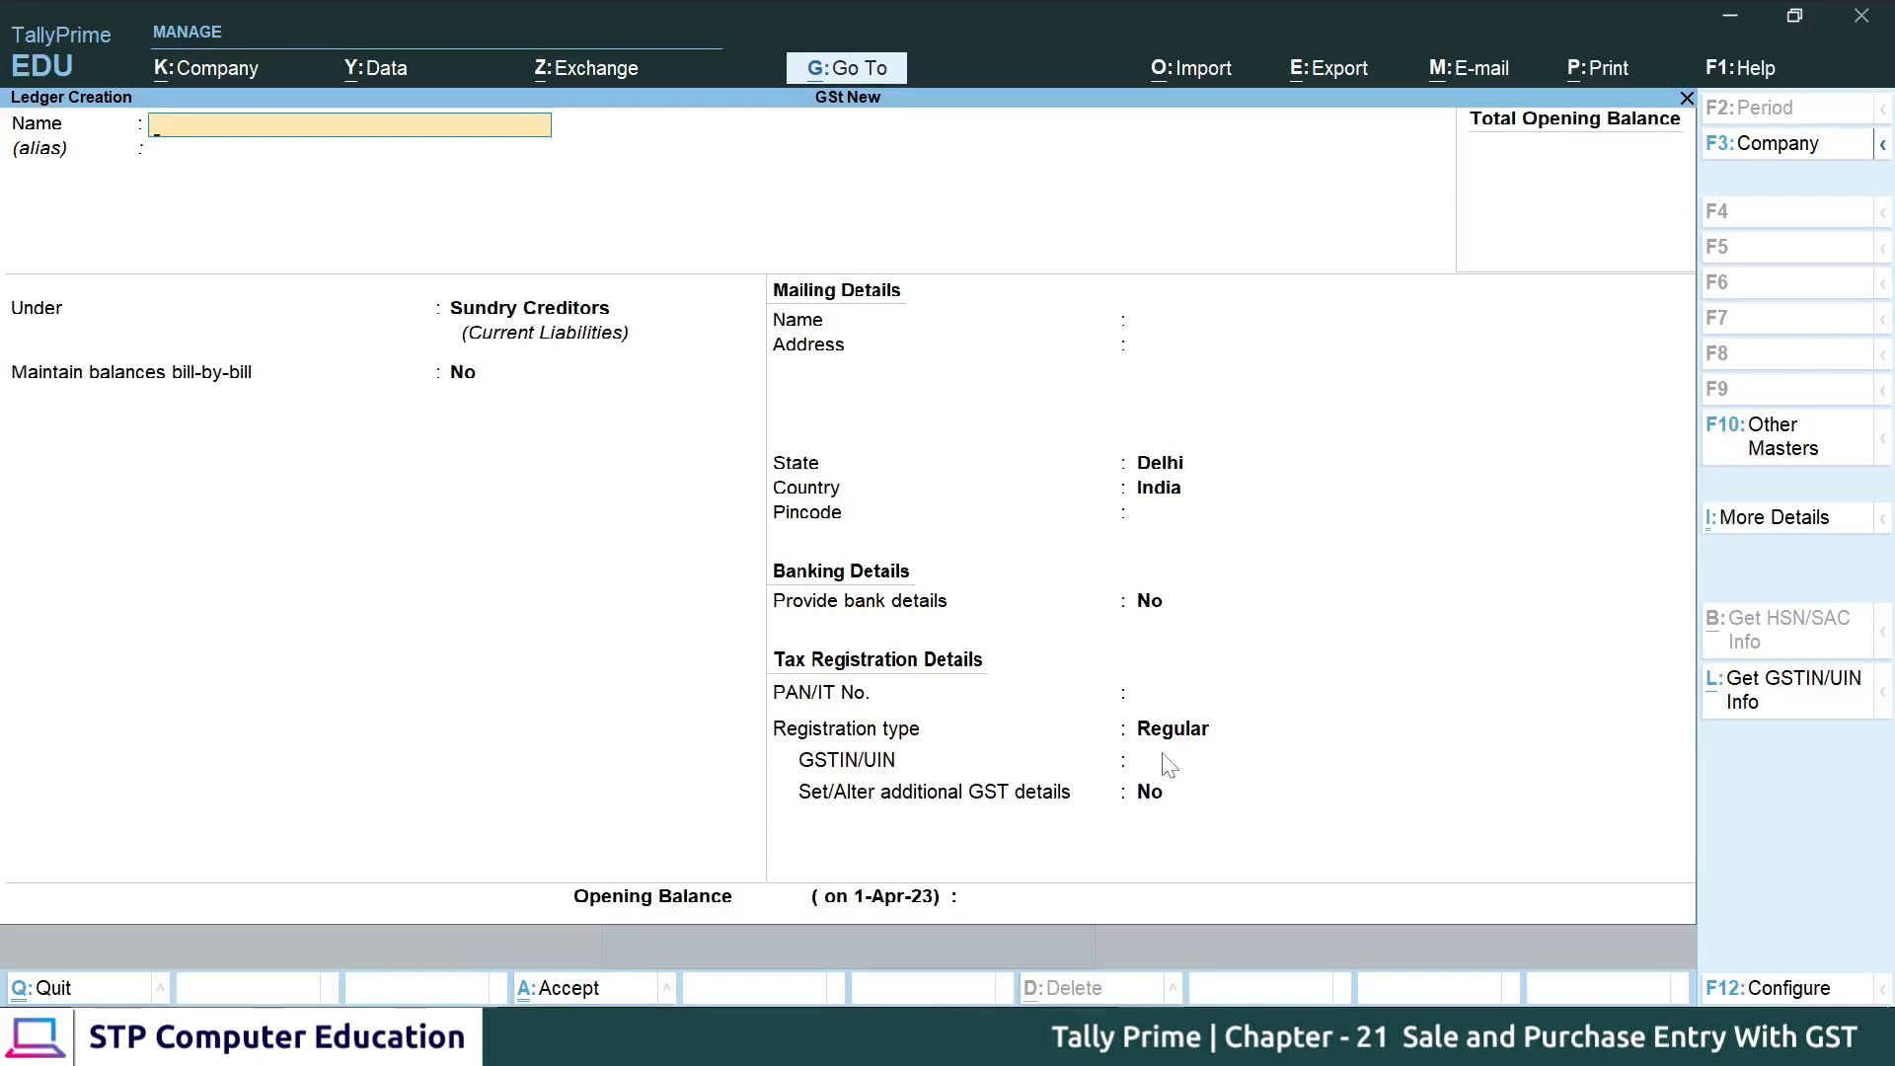
- Name the next ledger with the customer's name and place it under Sundry Debtors
{"action": "type", "text": "Shyam"}
{"action": "key", "text": "Return"}
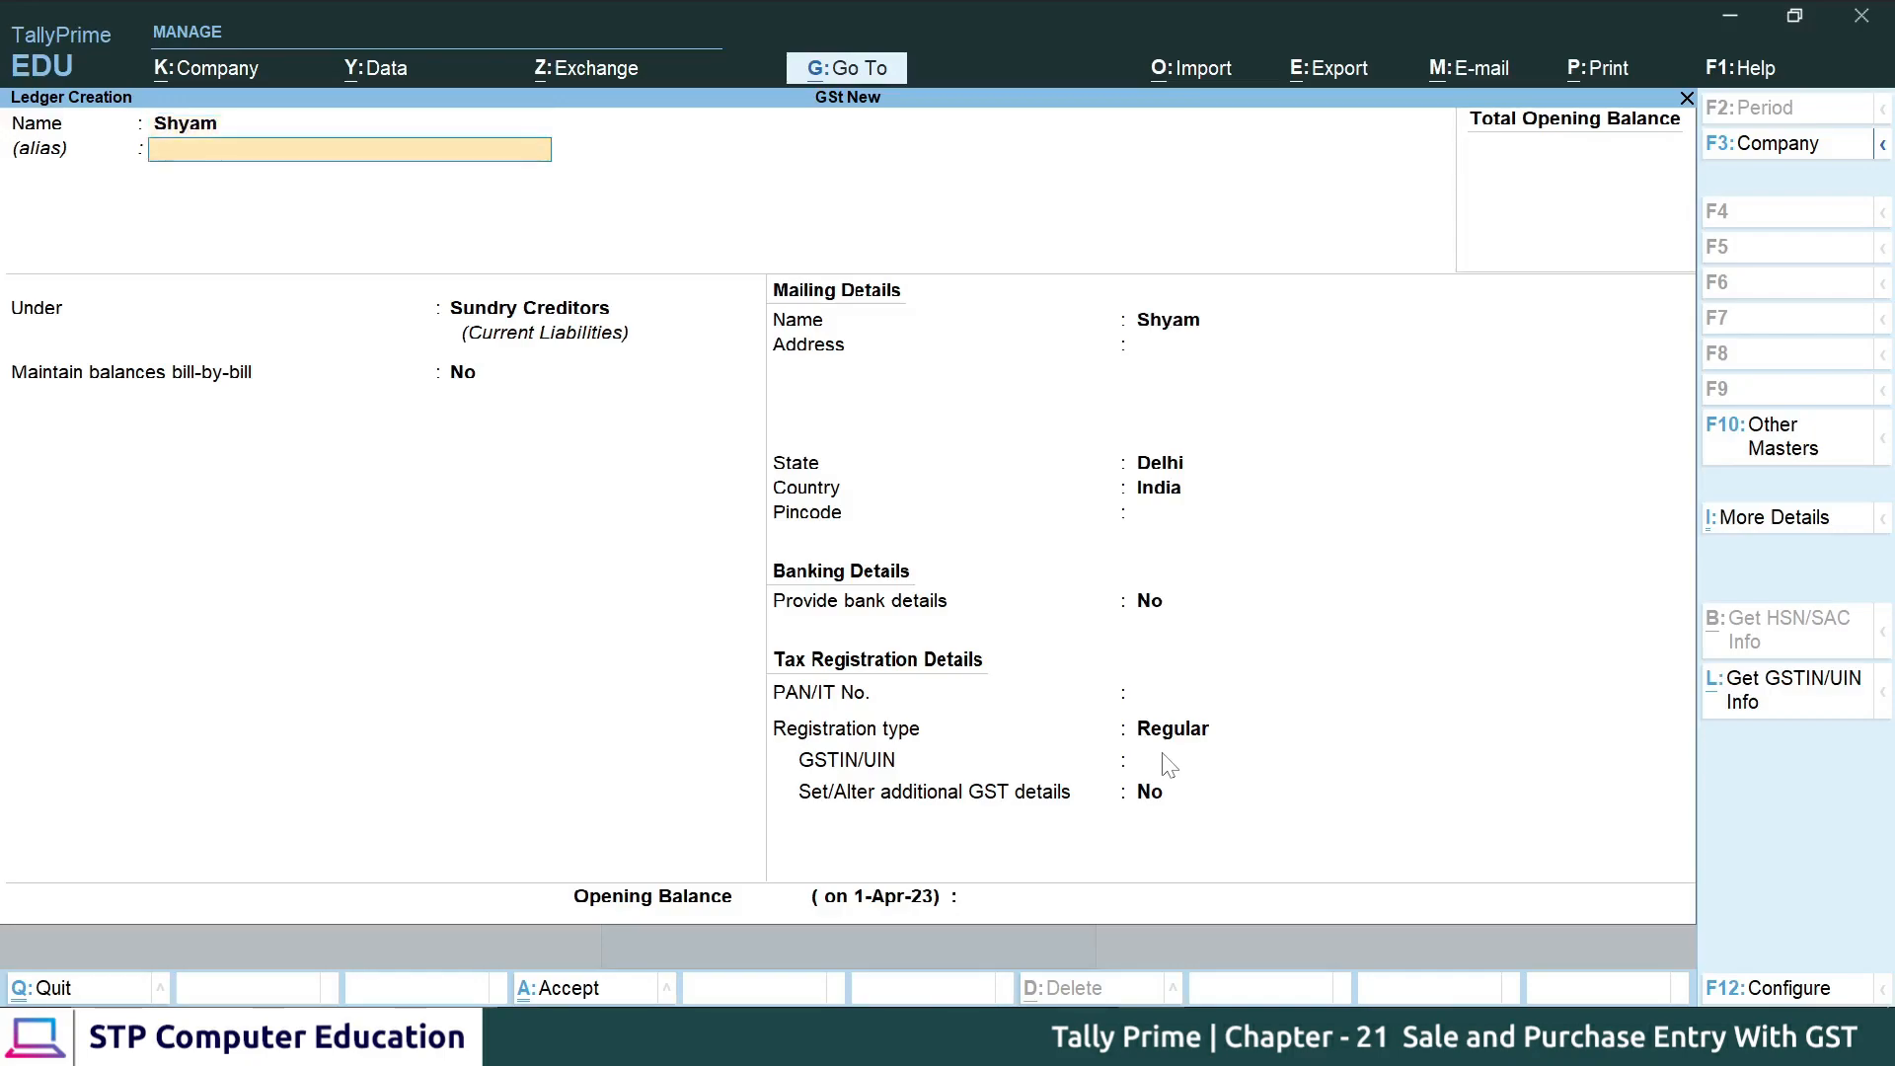
{"action": "key", "text": "Return"}
{"action": "key", "text": "Down"}
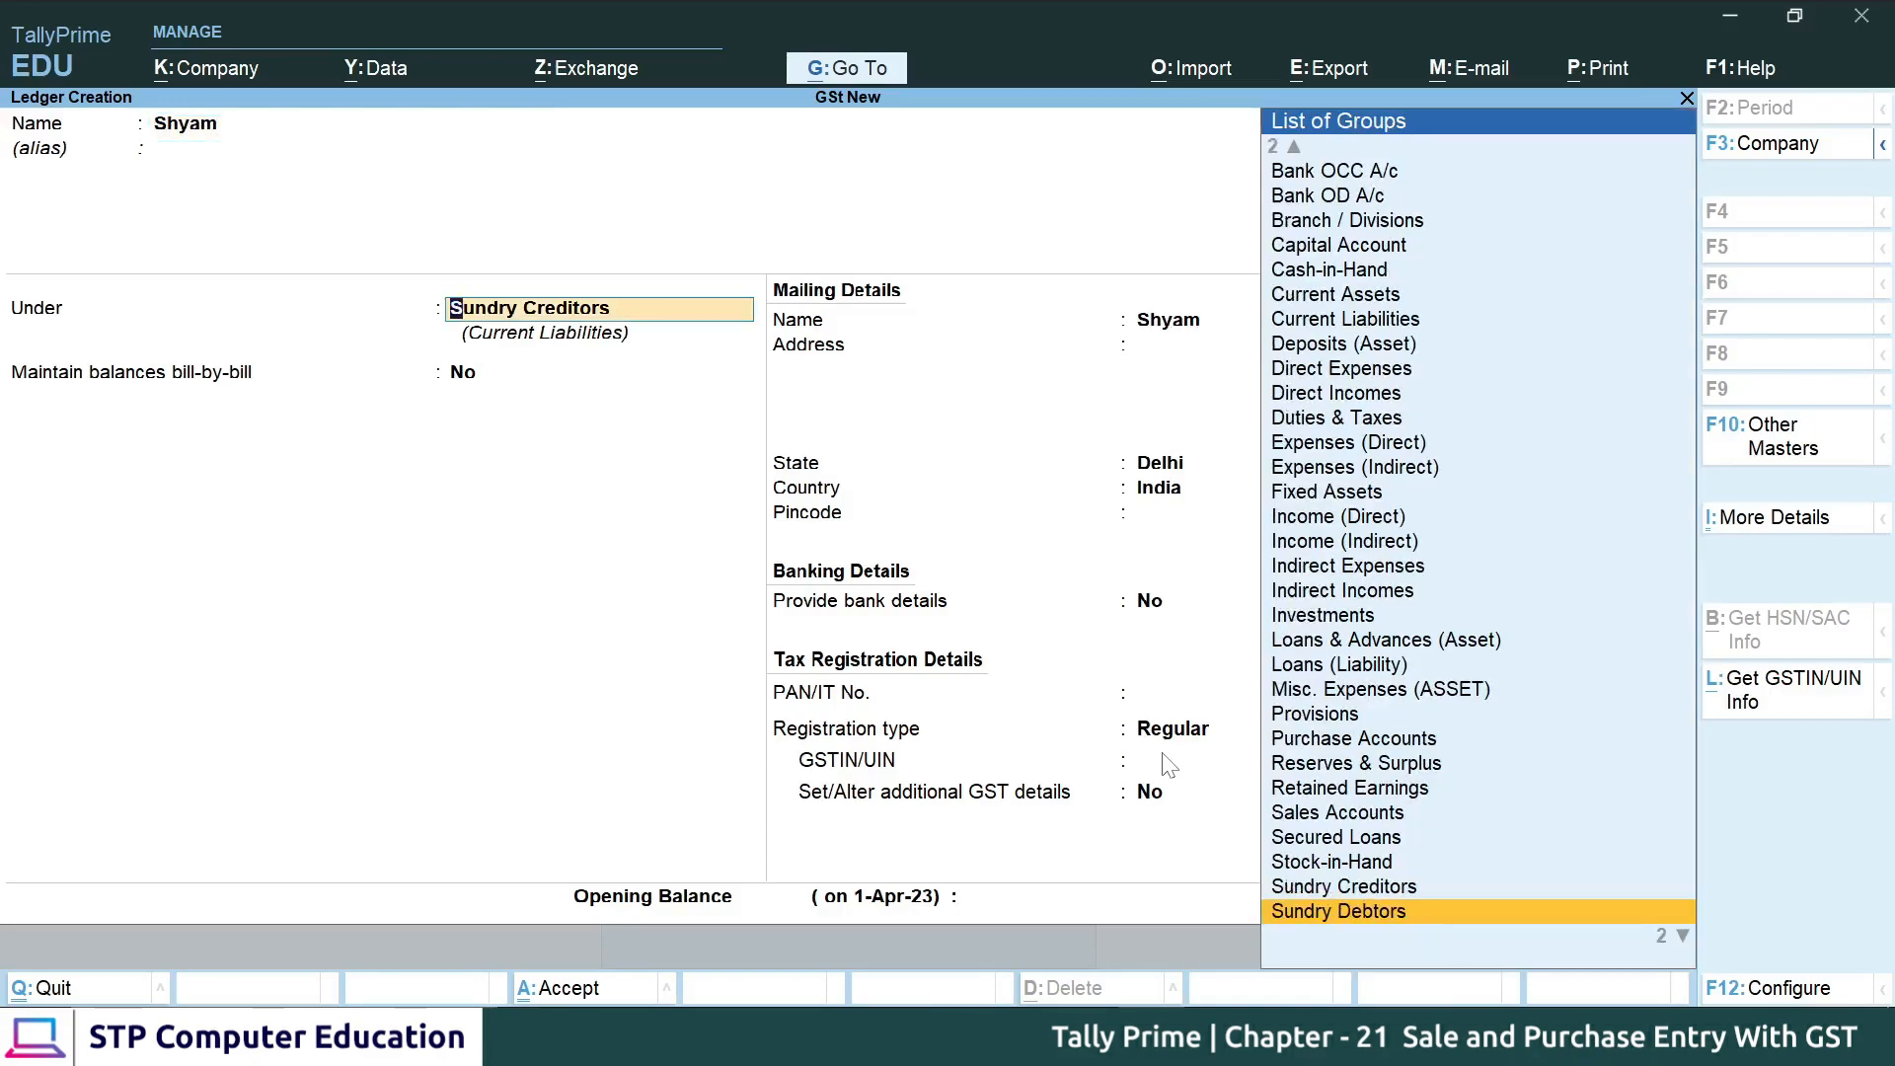
{"action": "key", "text": "Return"}
- Set bill-by-bill balances to No for the customer ledger and keep state Delhi without an address
{"action": "type", "text": "n"}
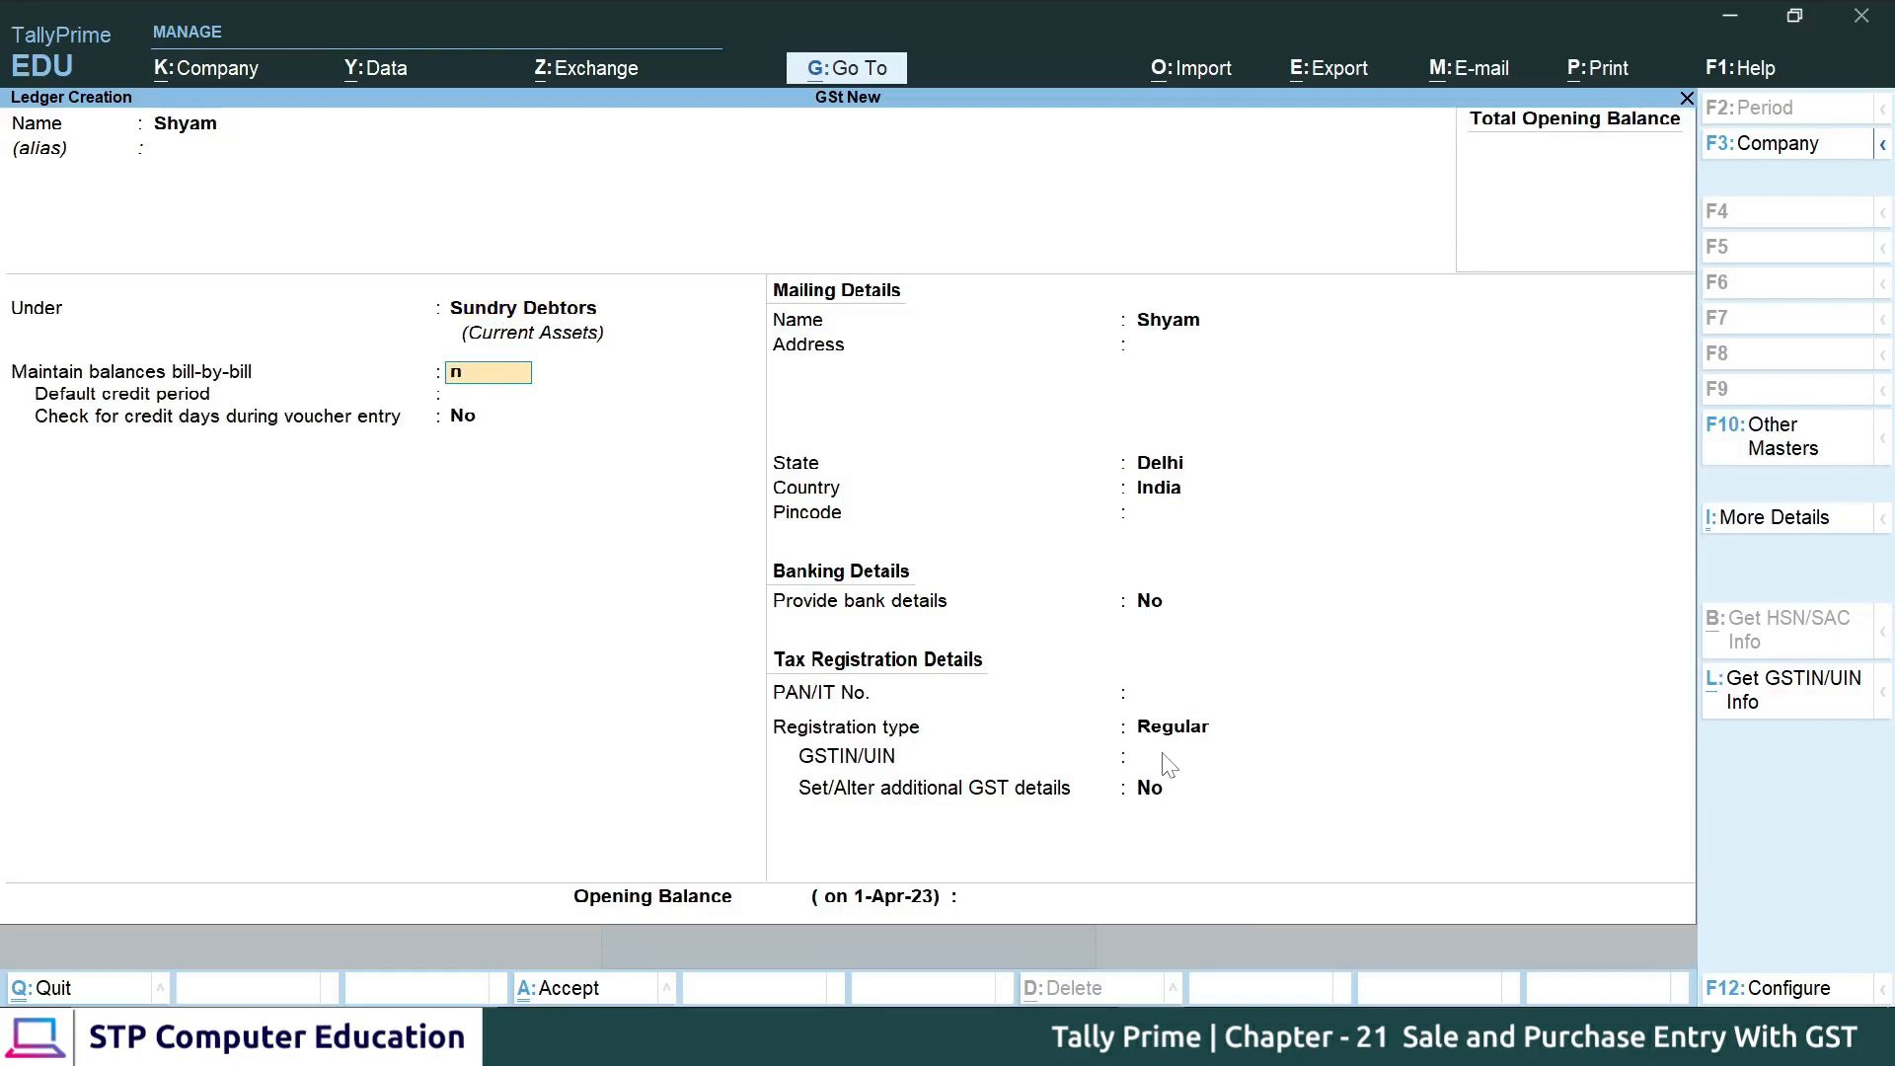
{"action": "key", "text": "Return"}
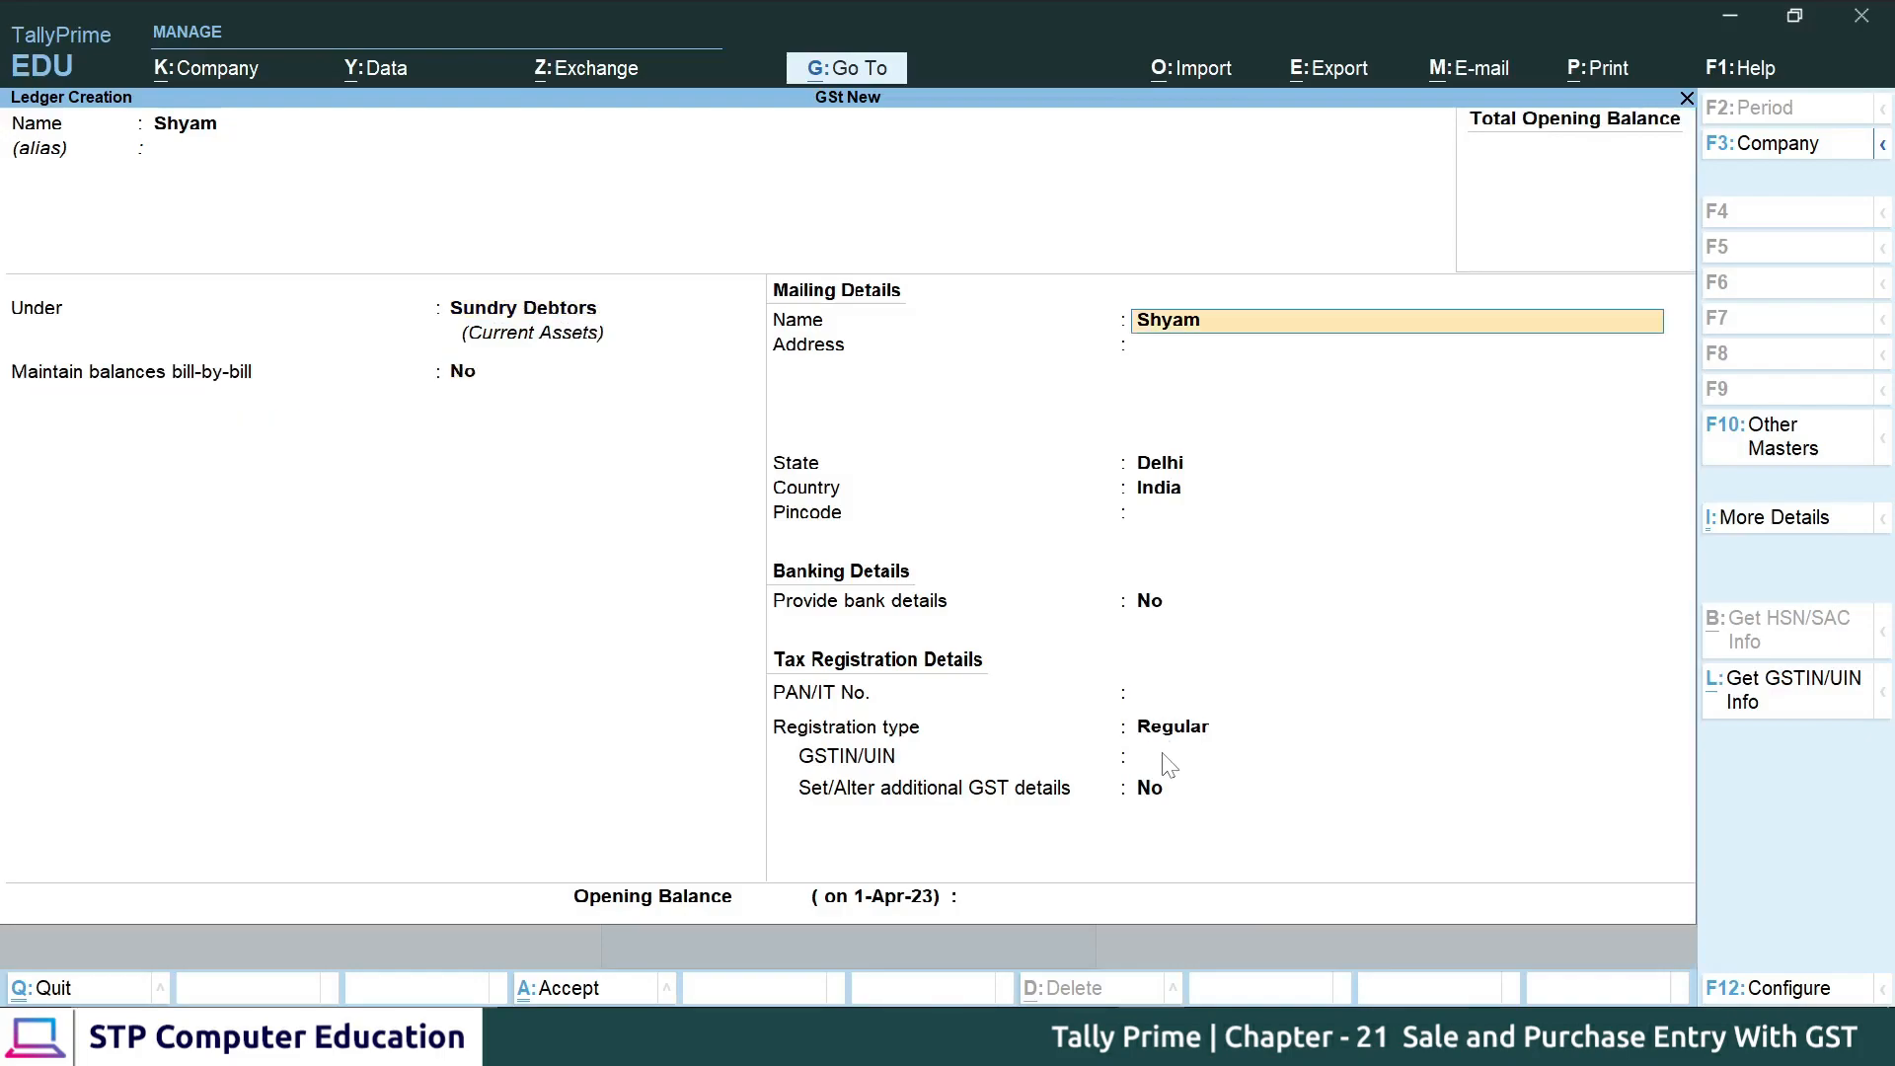
{"action": "key", "text": "Return"}
{"action": "key", "text": "Return"}
{"action": "key", "text": "Return"}
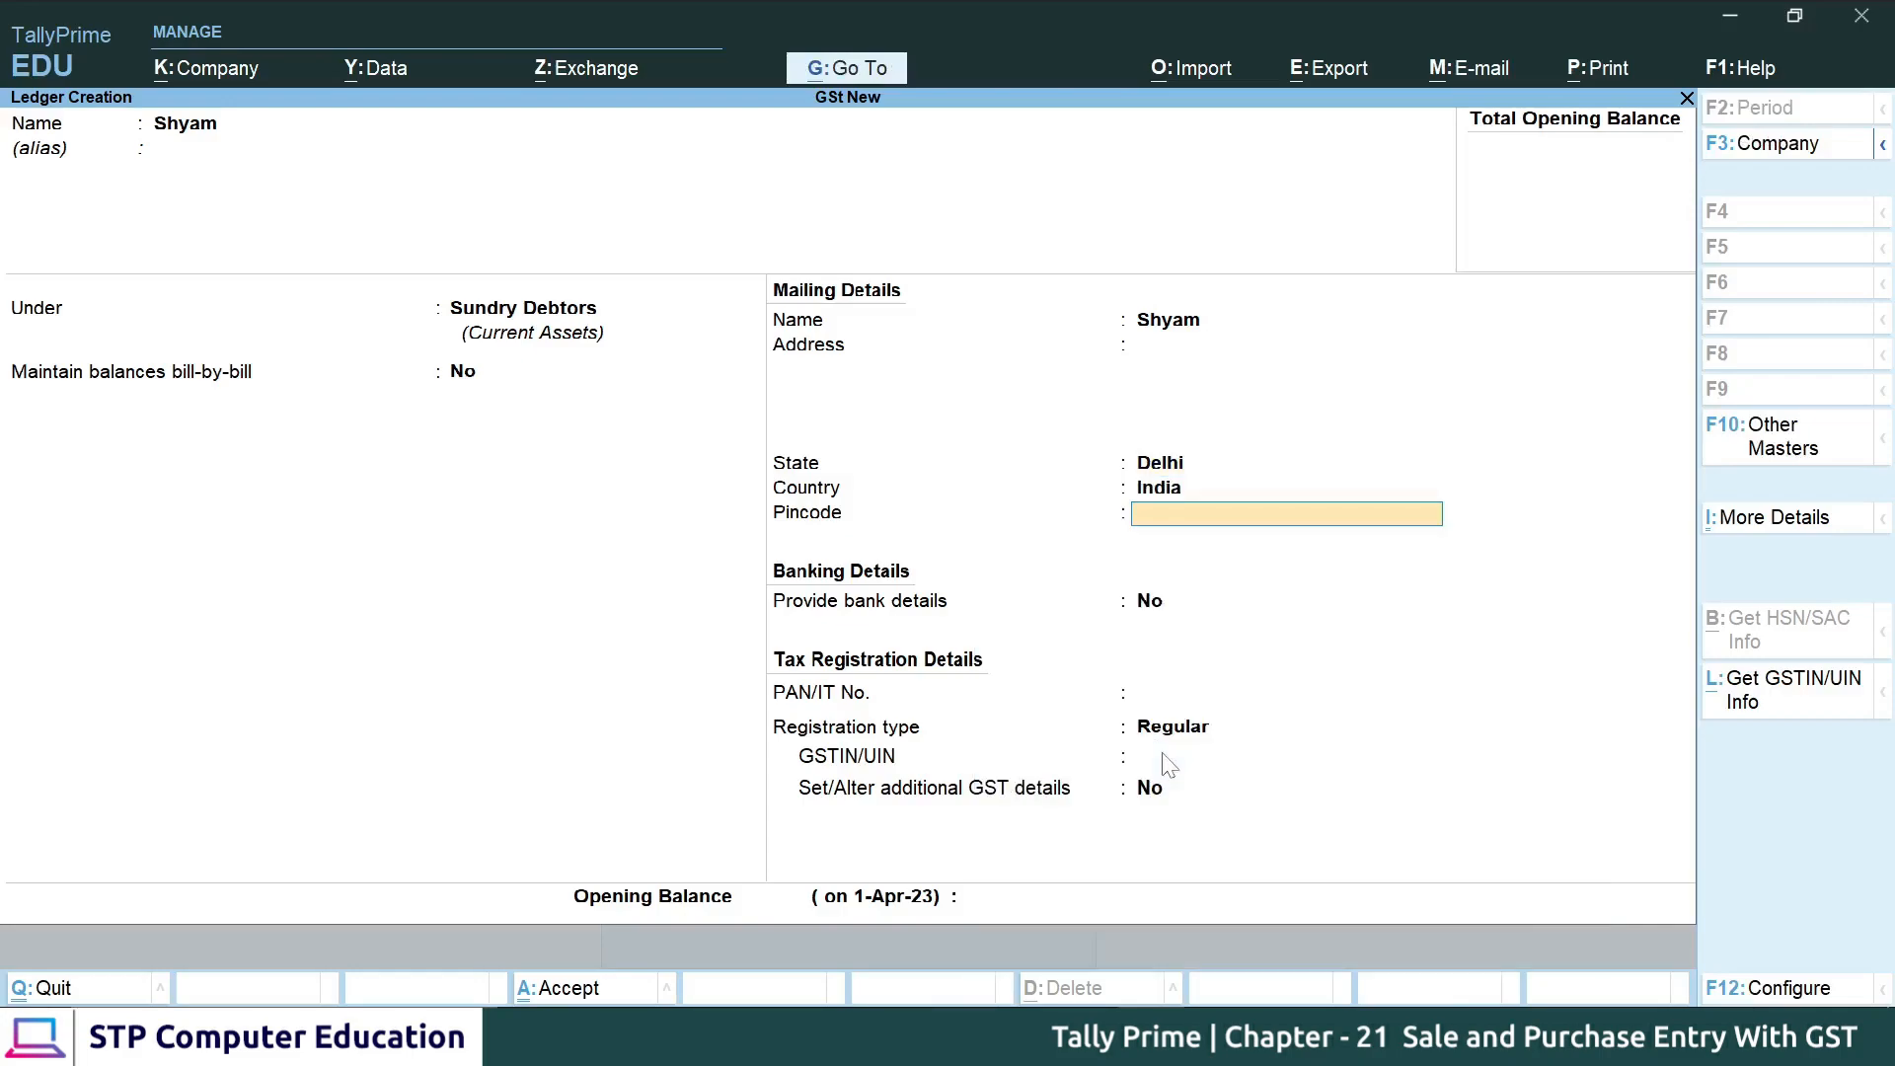
- Set the customer ledger's registration type to Unregistered/Consumer and save it without a pincode, additional GST details or an opening balance
{"action": "key", "text": "Return"}
{"action": "key", "text": "Return"}
{"action": "key", "text": "Return"}
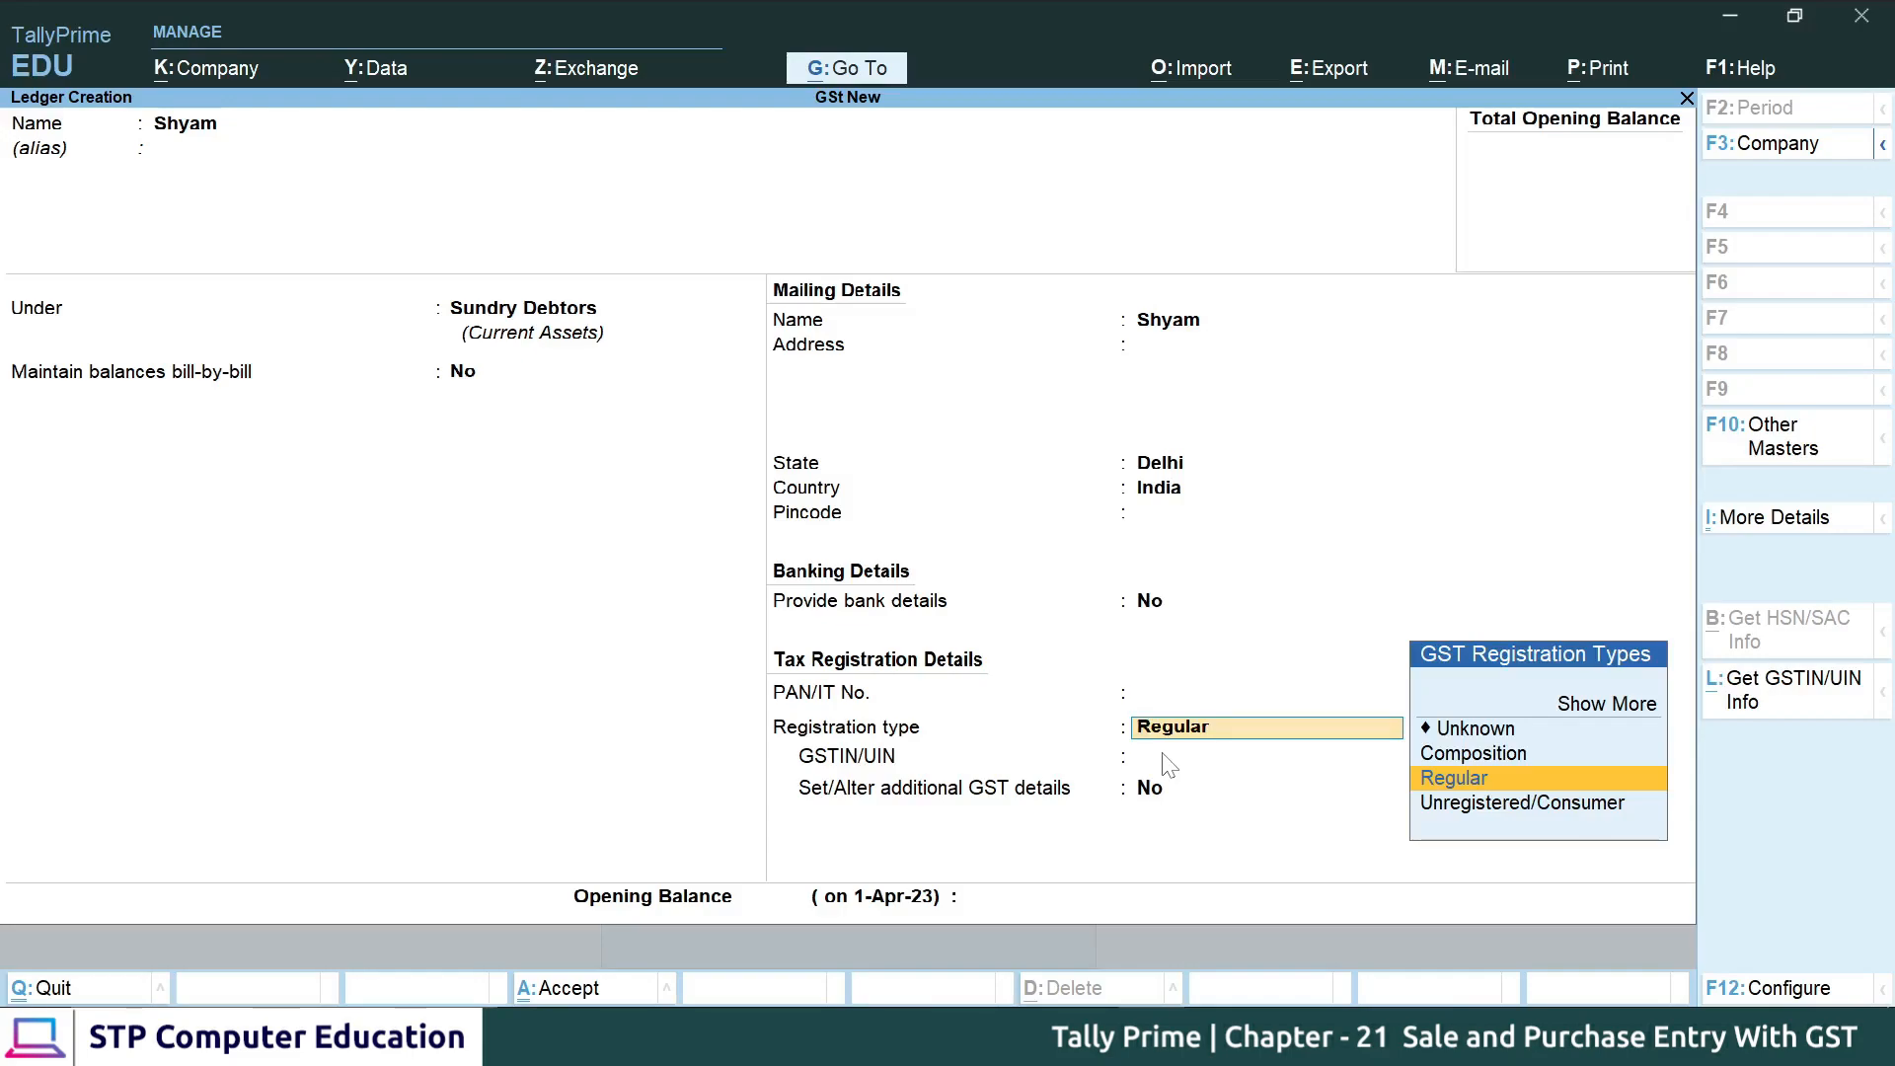
{"action": "key", "text": "Down"}
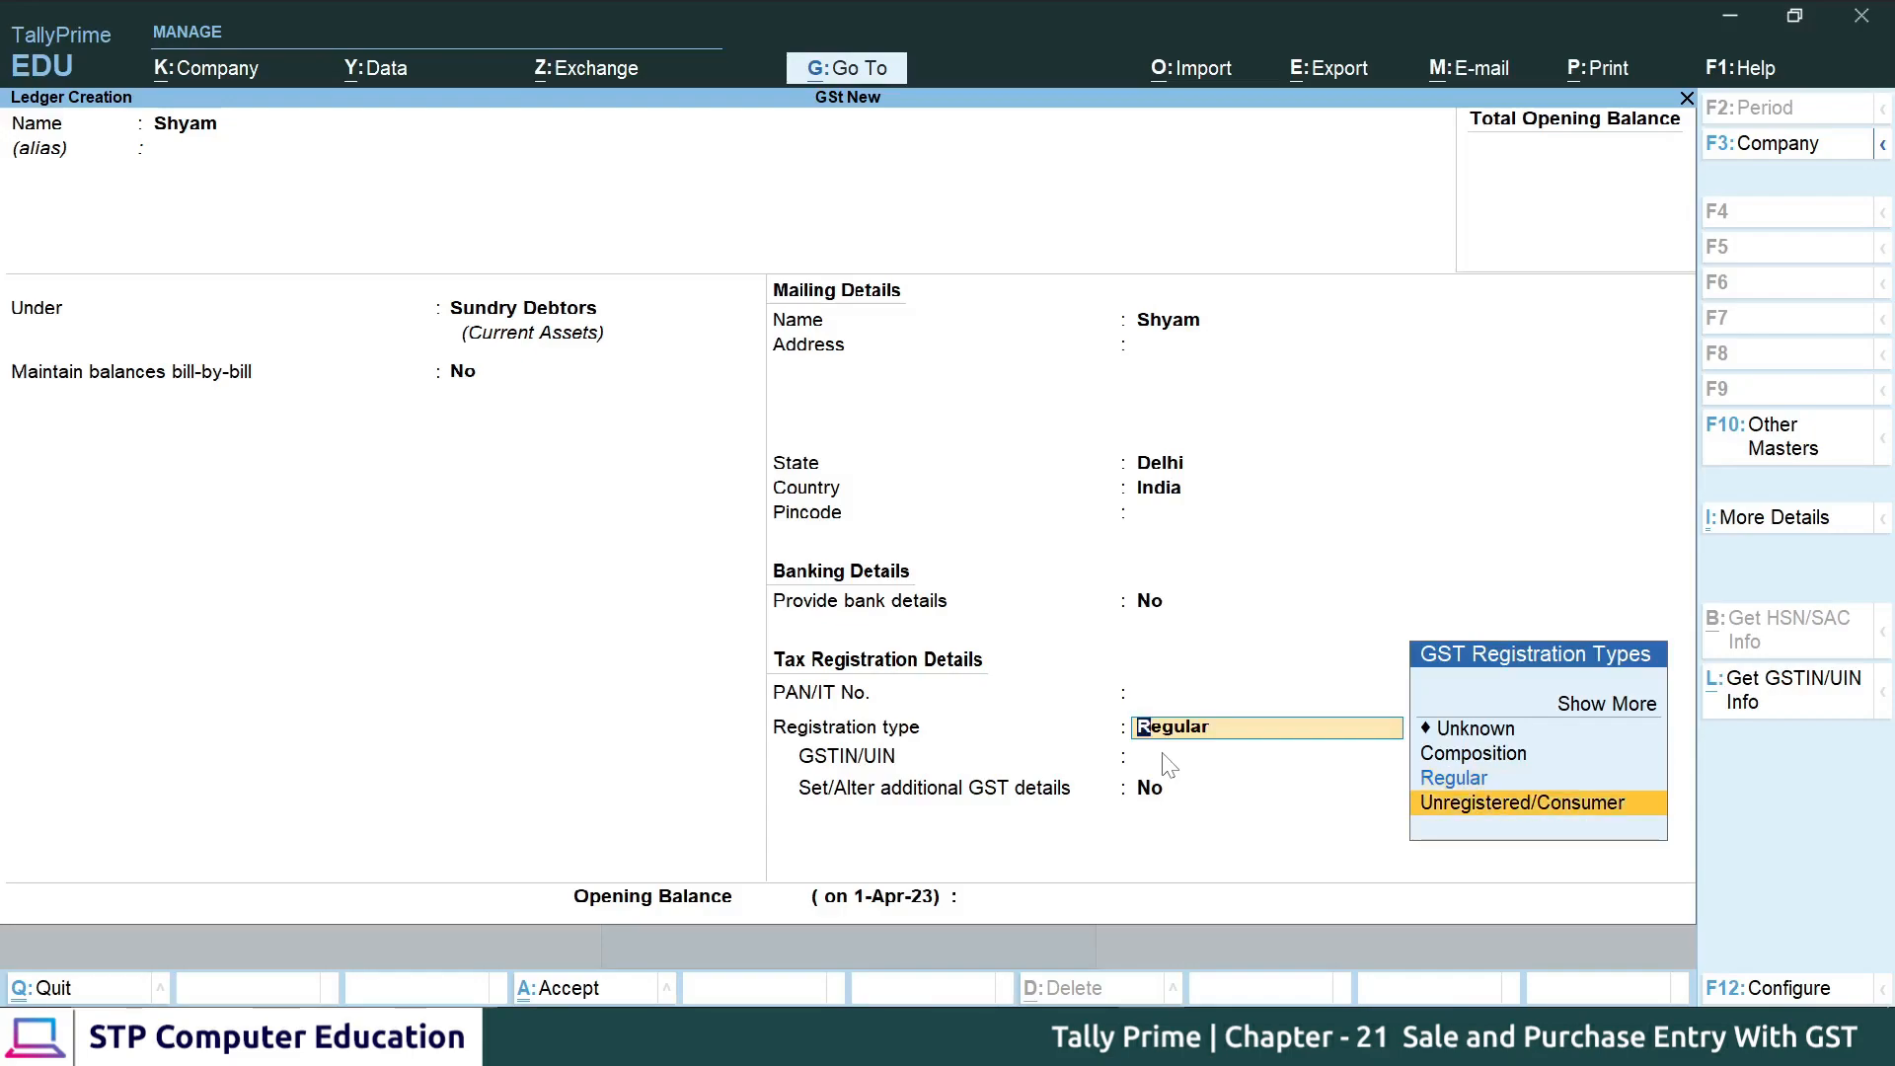
{"action": "key", "text": "Return"}
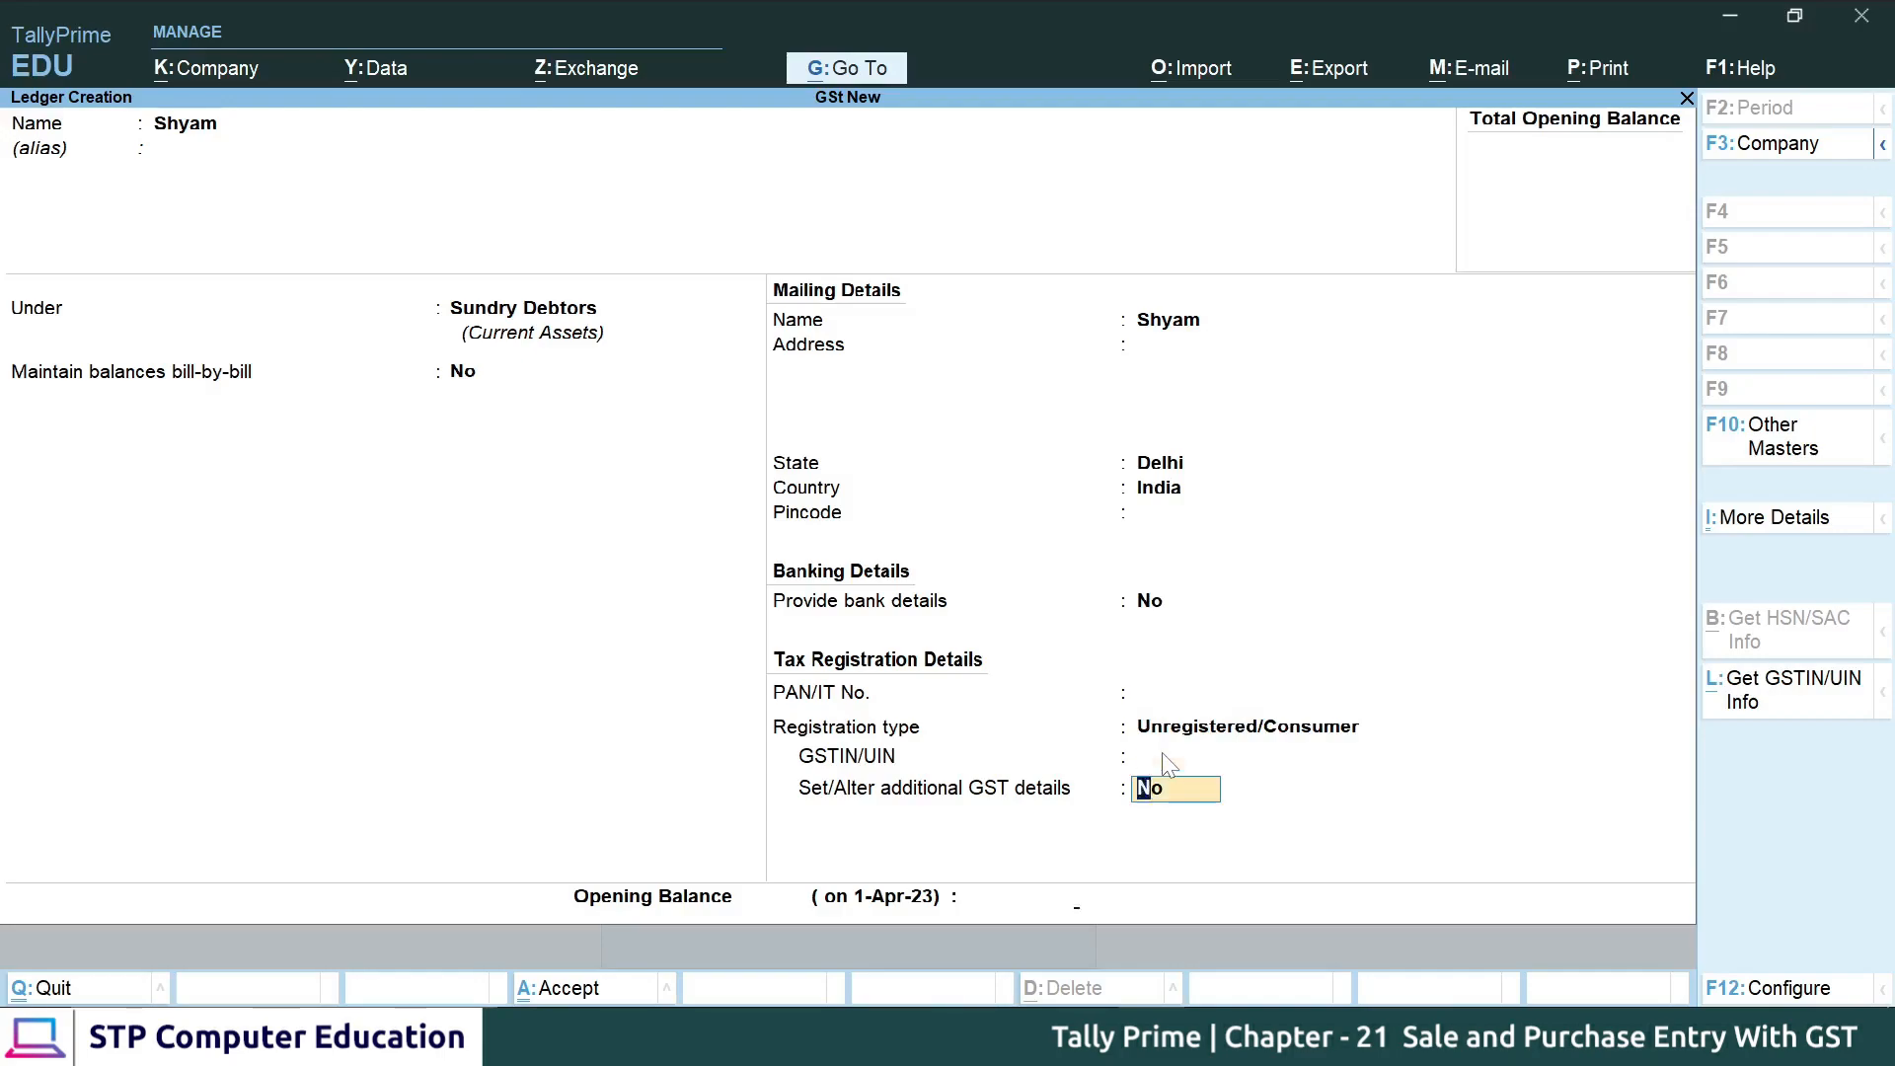
{"action": "key", "text": "Return"}
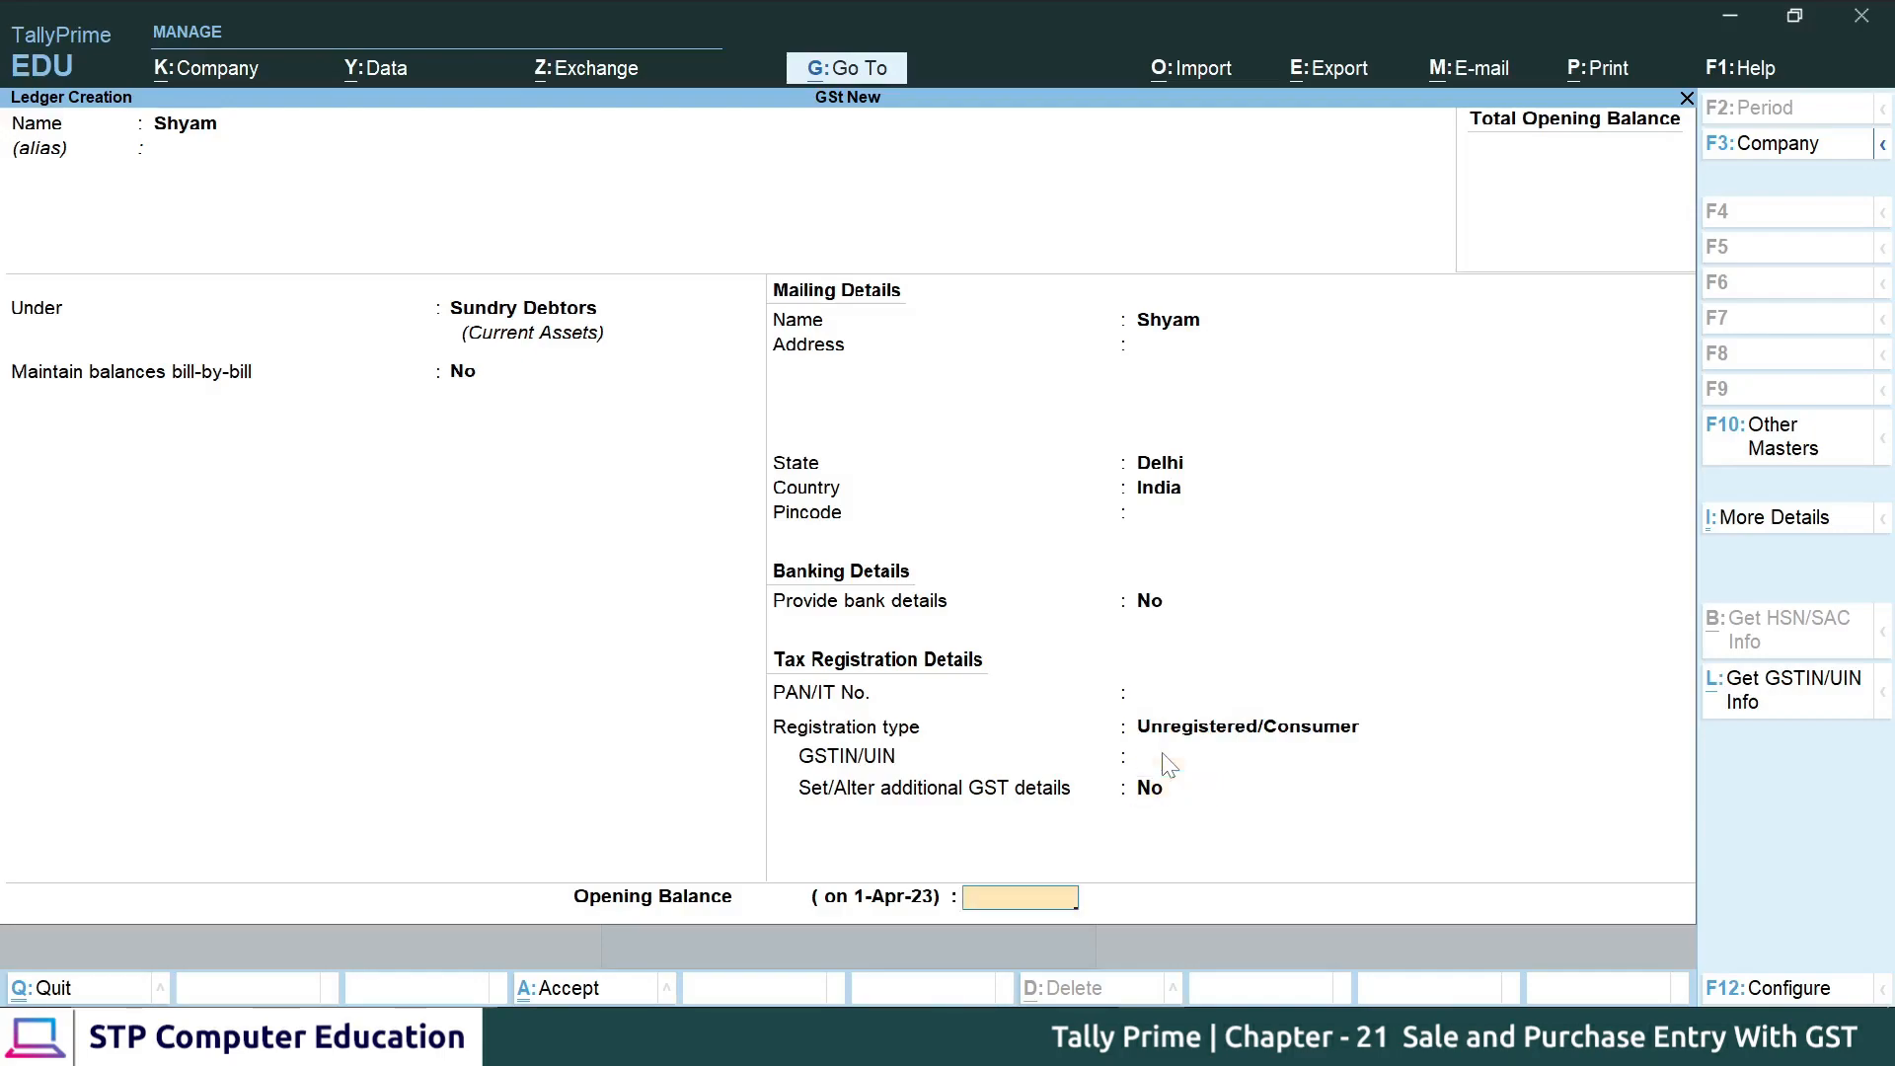
{"action": "key", "text": "Return"}
{"action": "key", "text": "Return"}
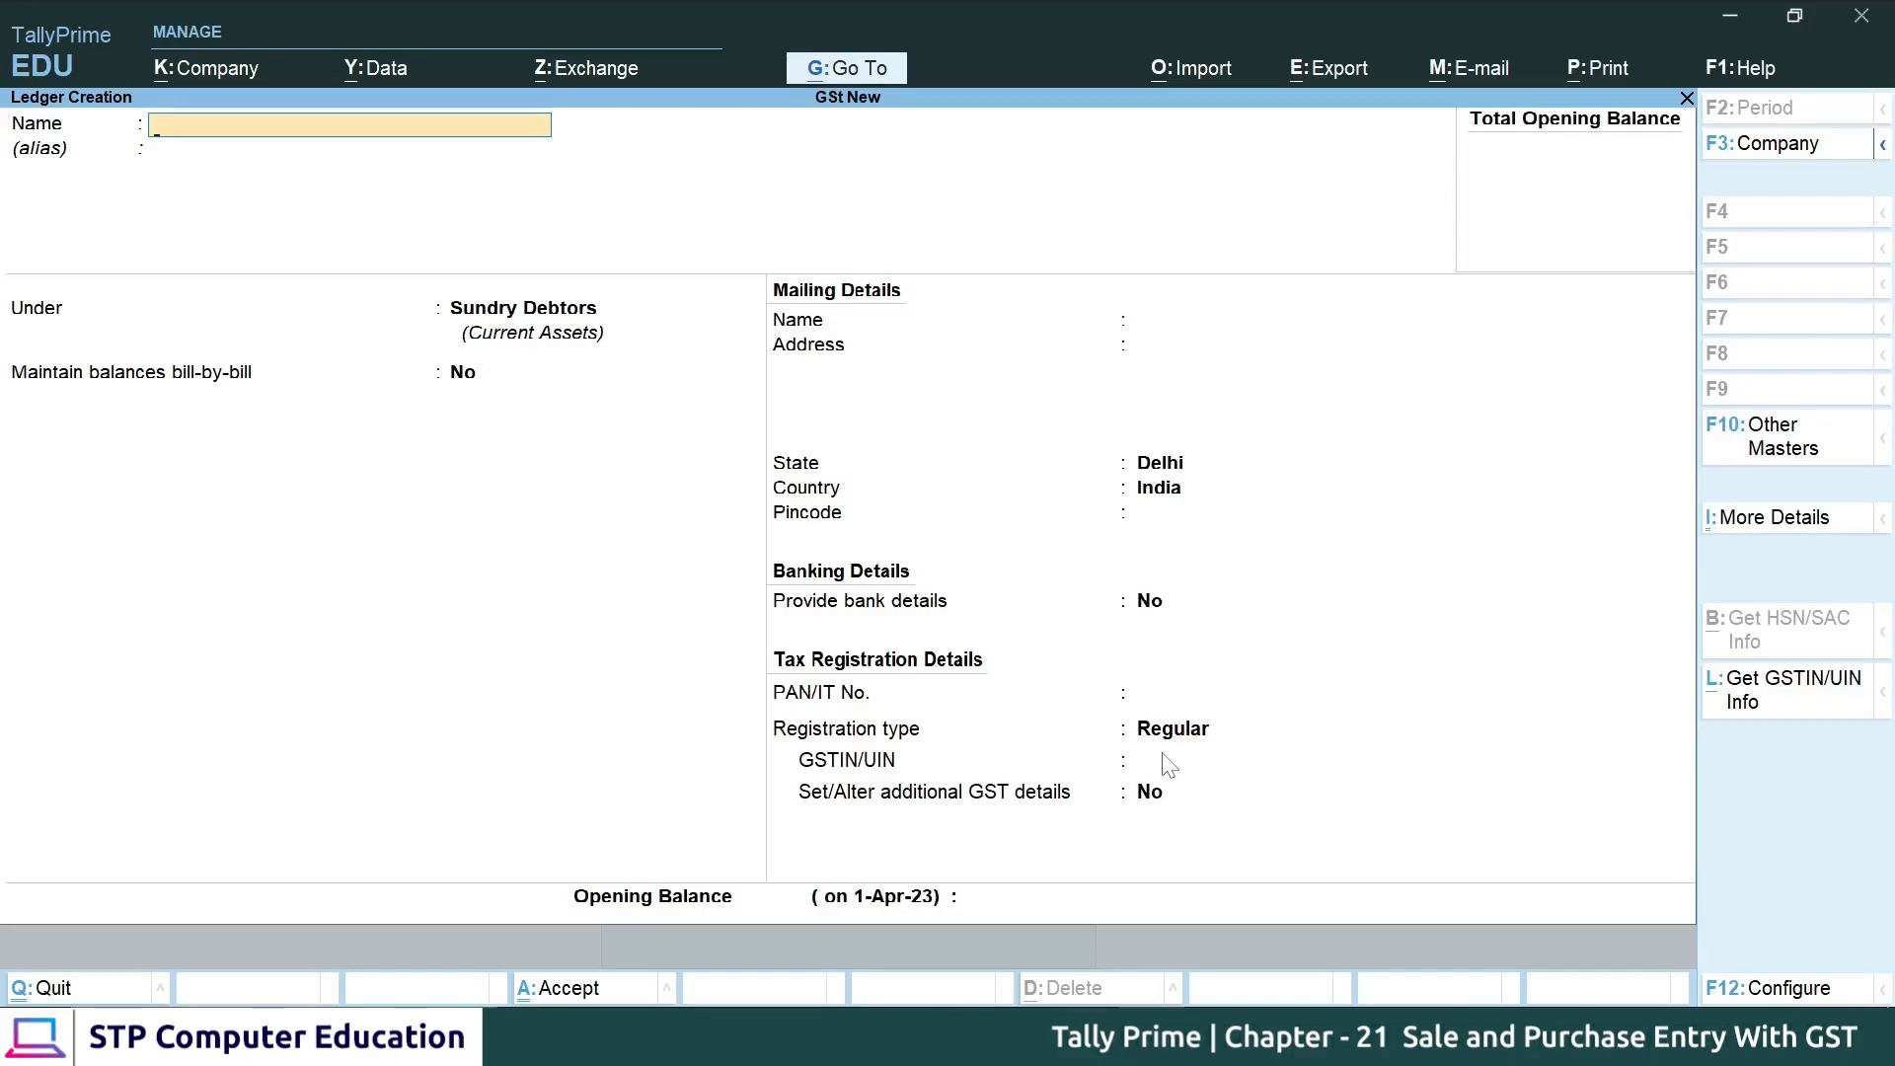
{"action": "key", "text": "Escape"}
{"action": "key", "text": "Escape"}
- Review the company's list of ledgers available for alteration, including the tax, purchase, sale and party ledgers, without changing any
{"action": "key", "text": "Down"}
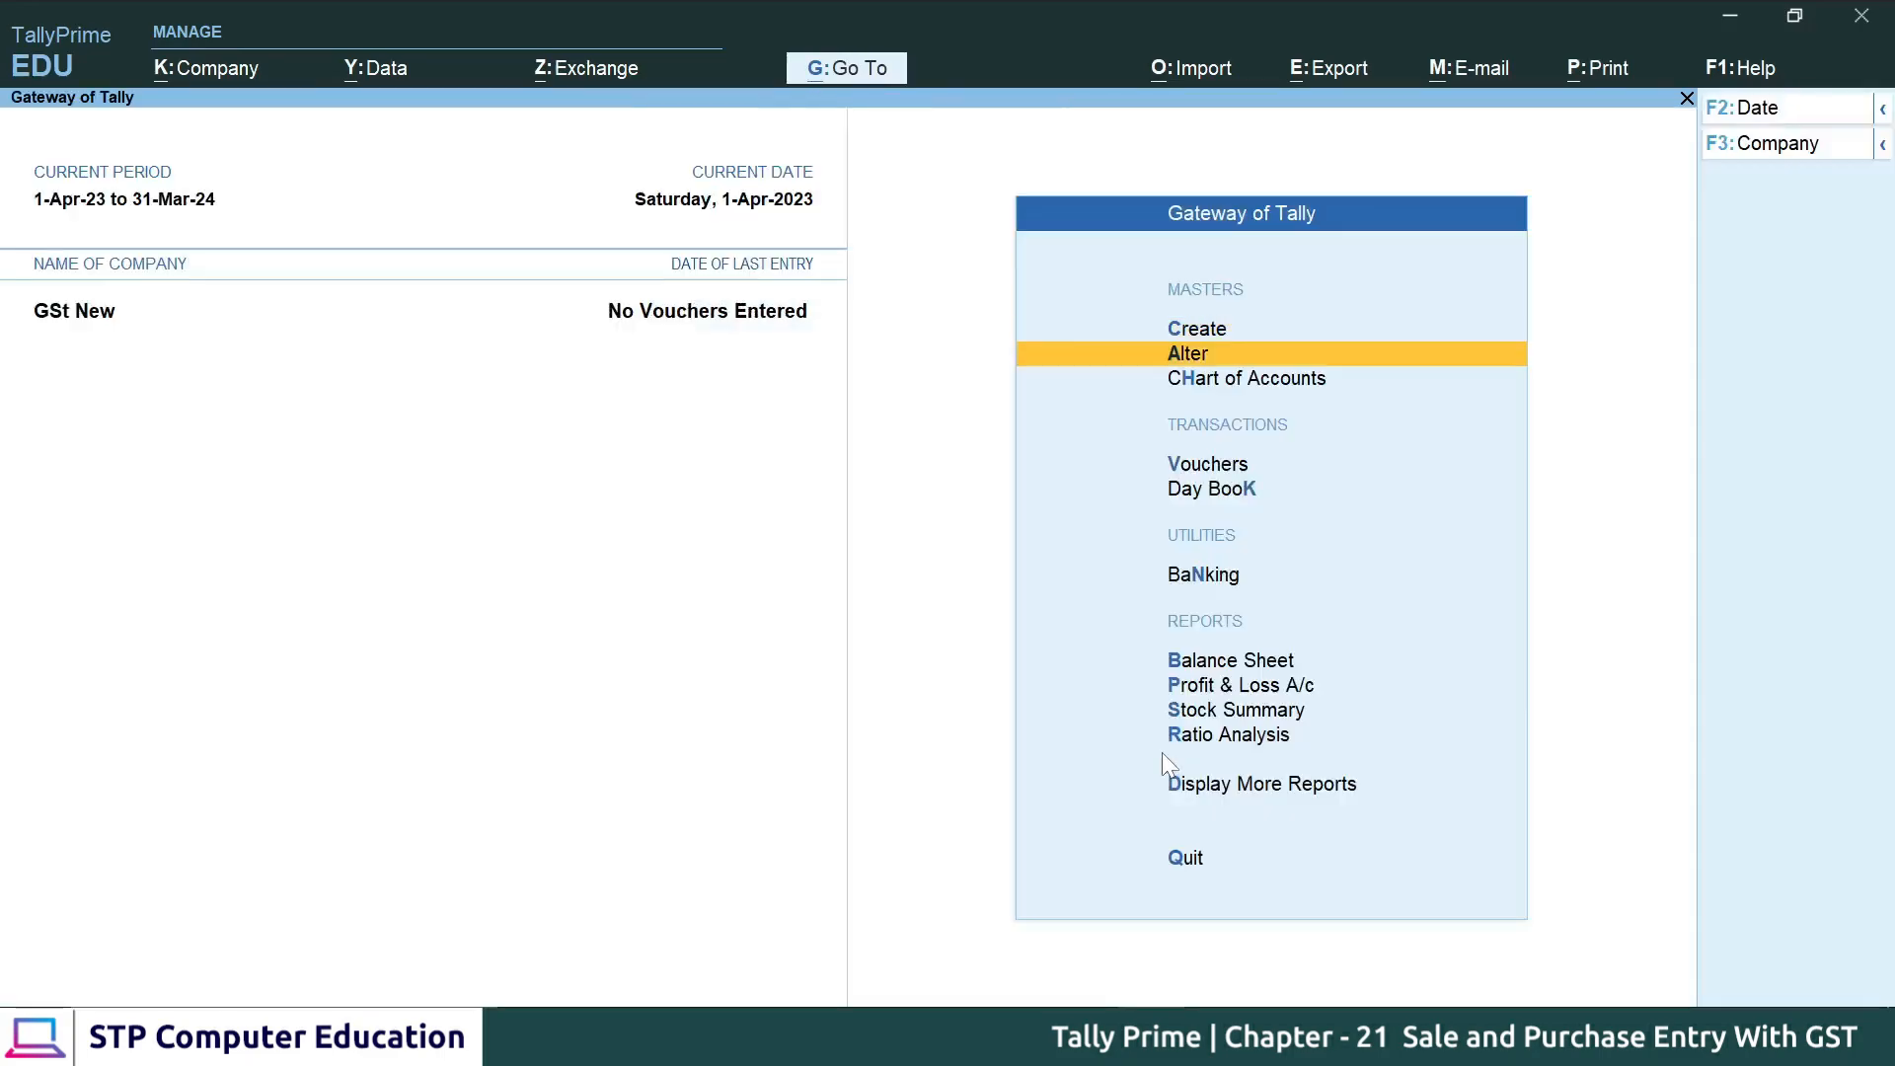
{"action": "key", "text": "Return"}
{"action": "key", "text": "Down"}
{"action": "key", "text": "Return"}
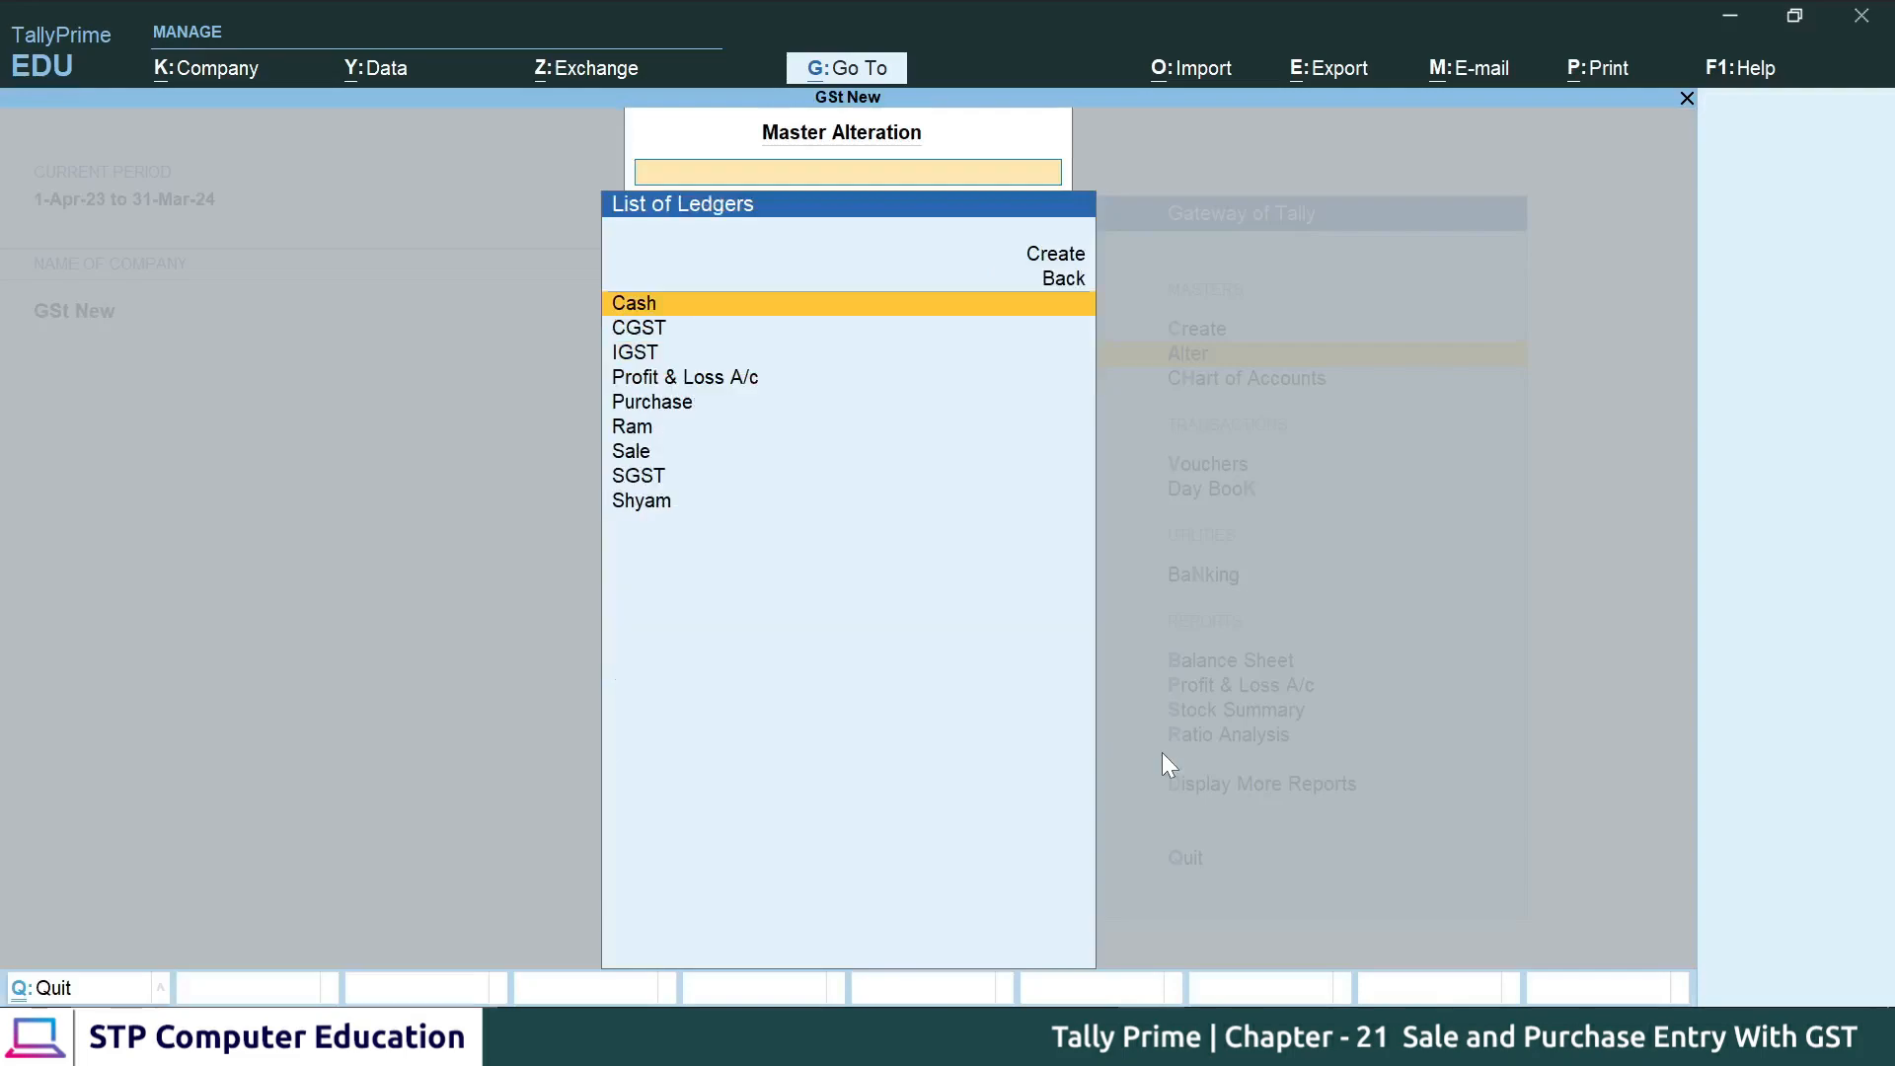
{"action": "key", "text": "Down"}
{"action": "key", "text": "Down"}
{"action": "key", "text": "Up"}
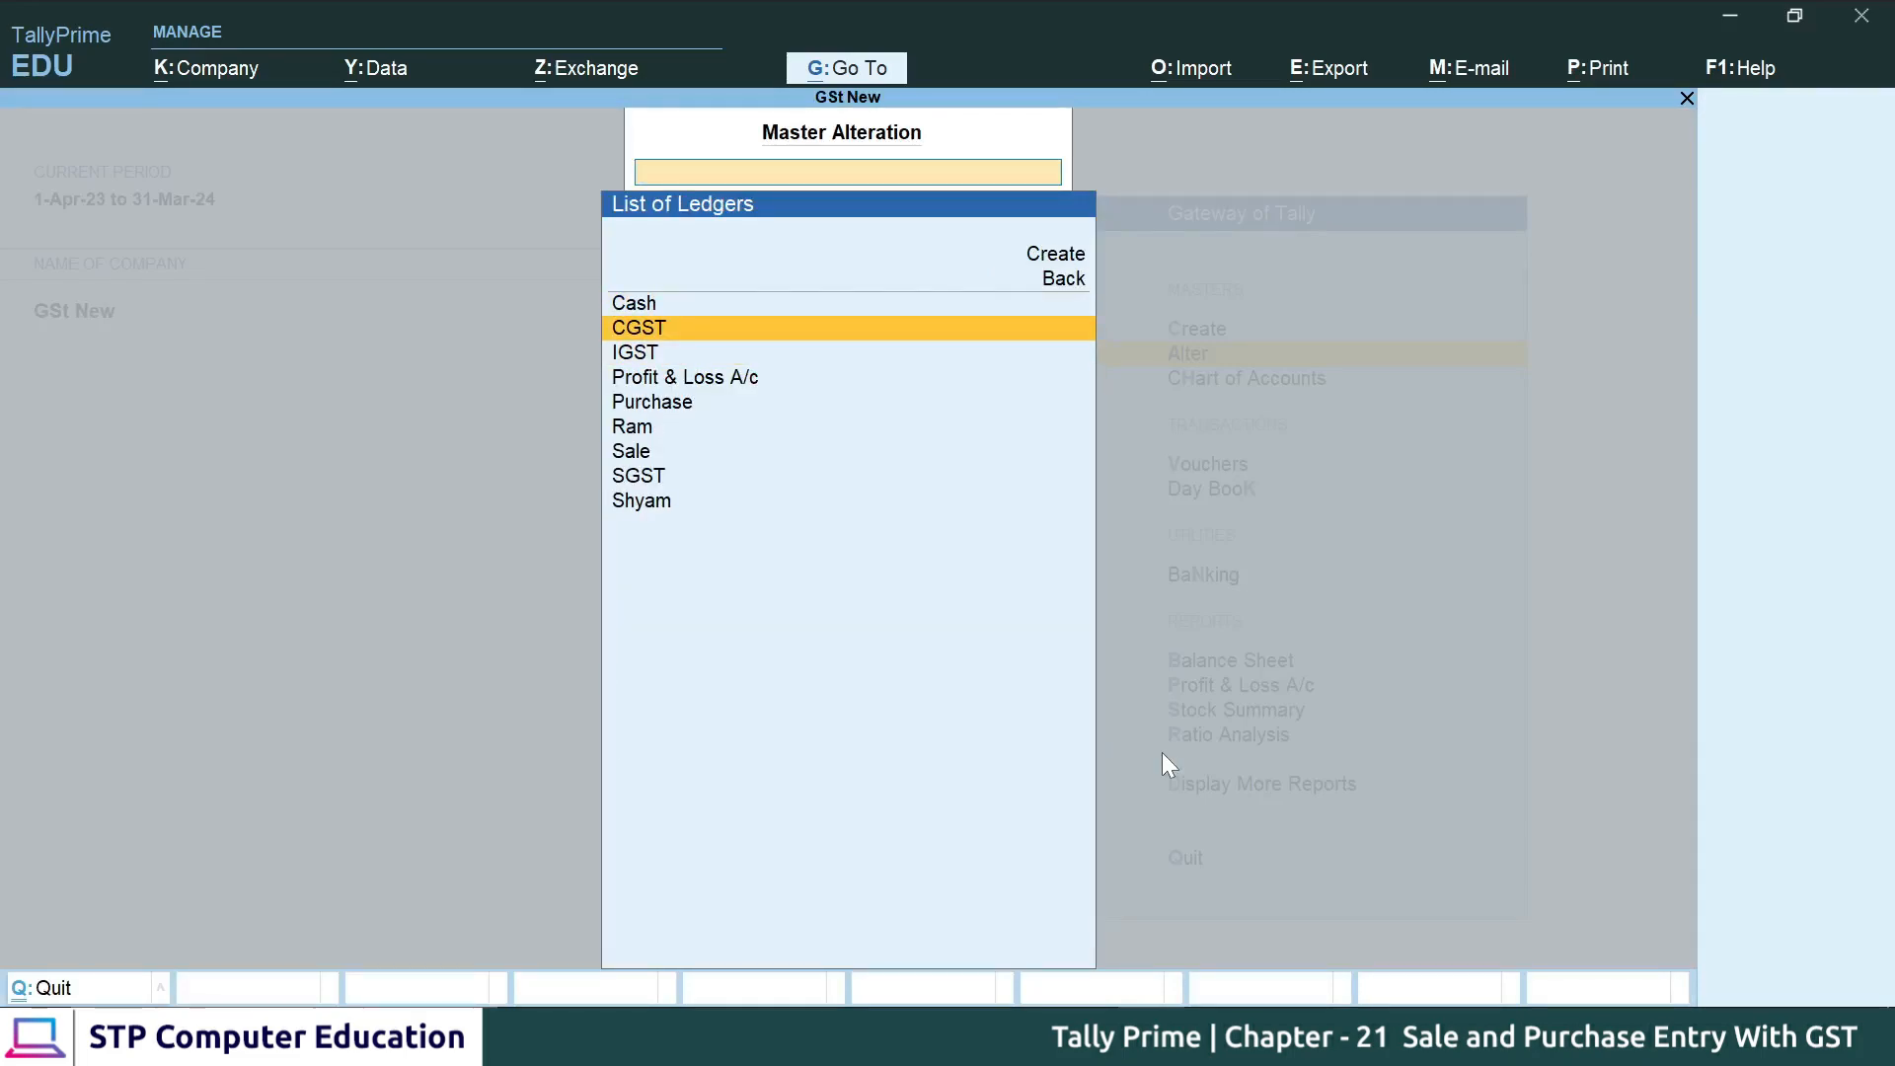
{"action": "key", "text": "Down"}
{"action": "key", "text": "Down"}
{"action": "key", "text": "Down"}
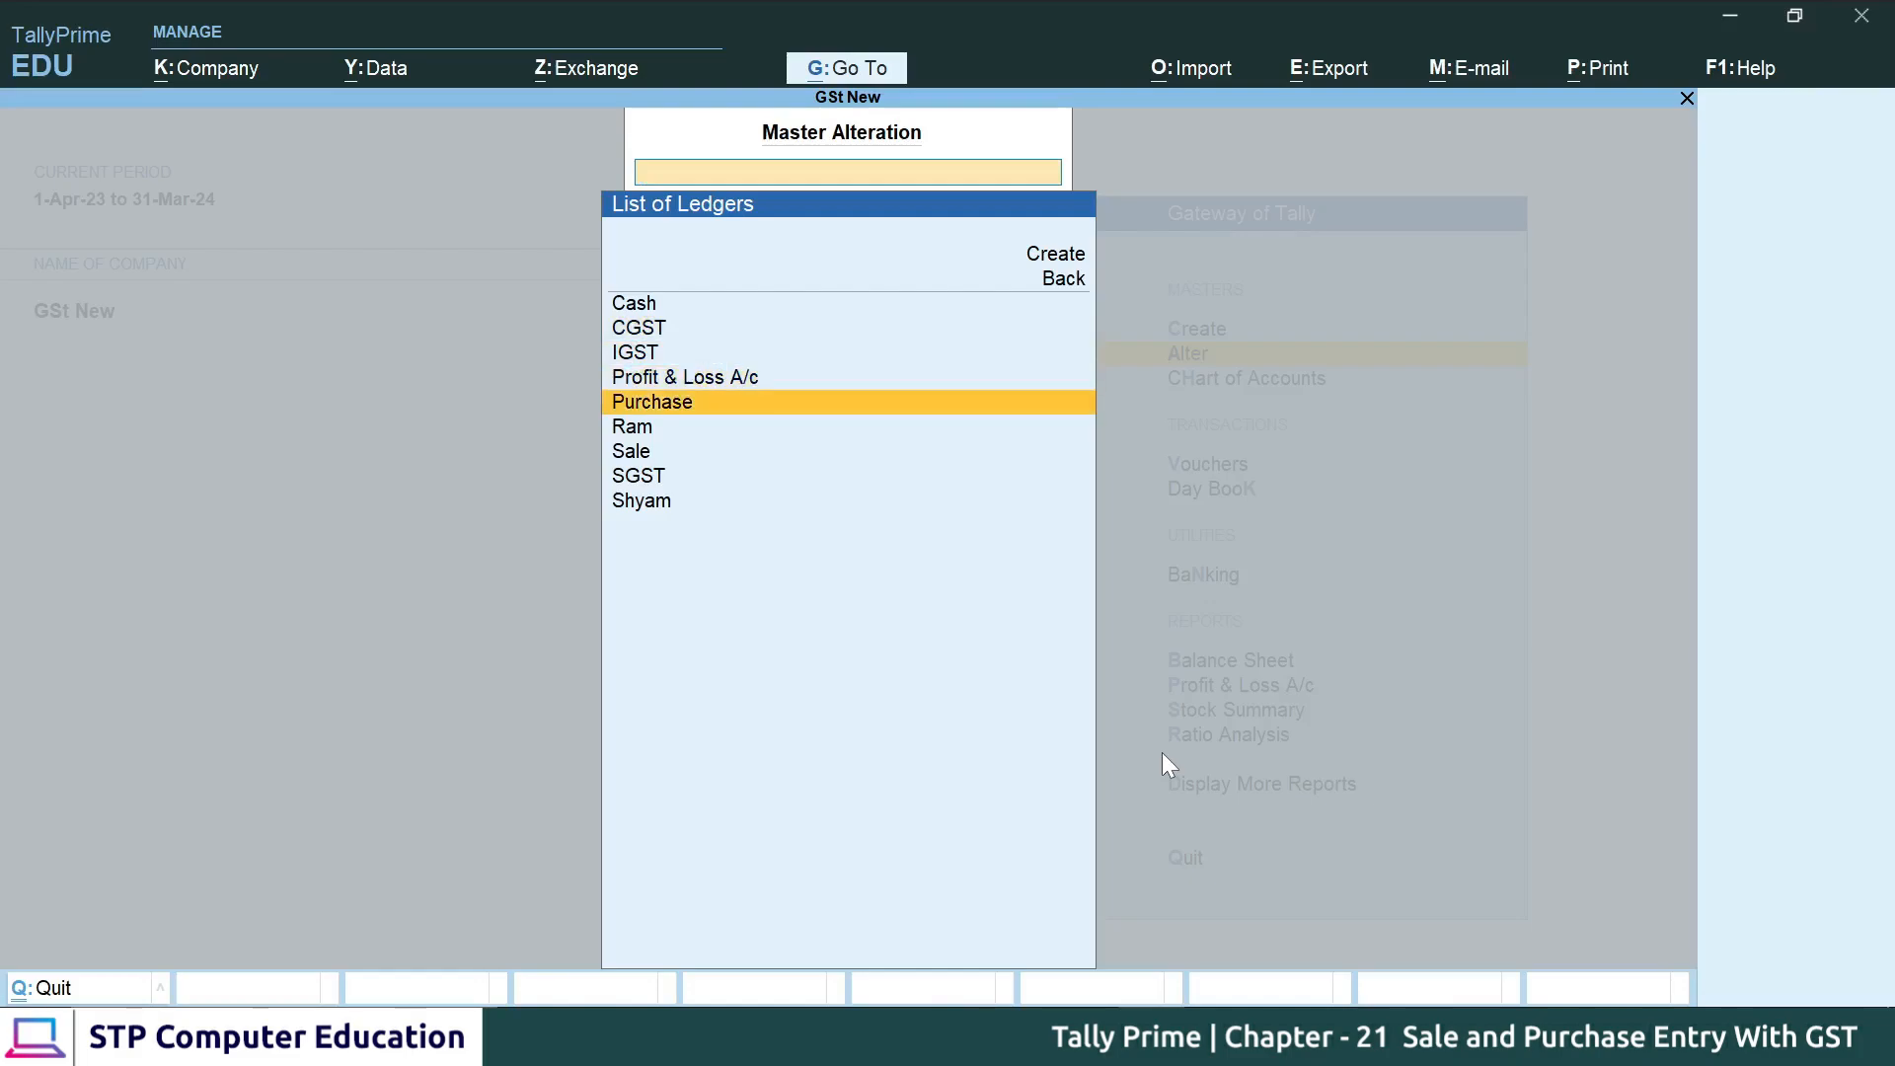
{"action": "key", "text": "Down"}
{"action": "key", "text": "Up"}
{"action": "key", "text": "Down"}
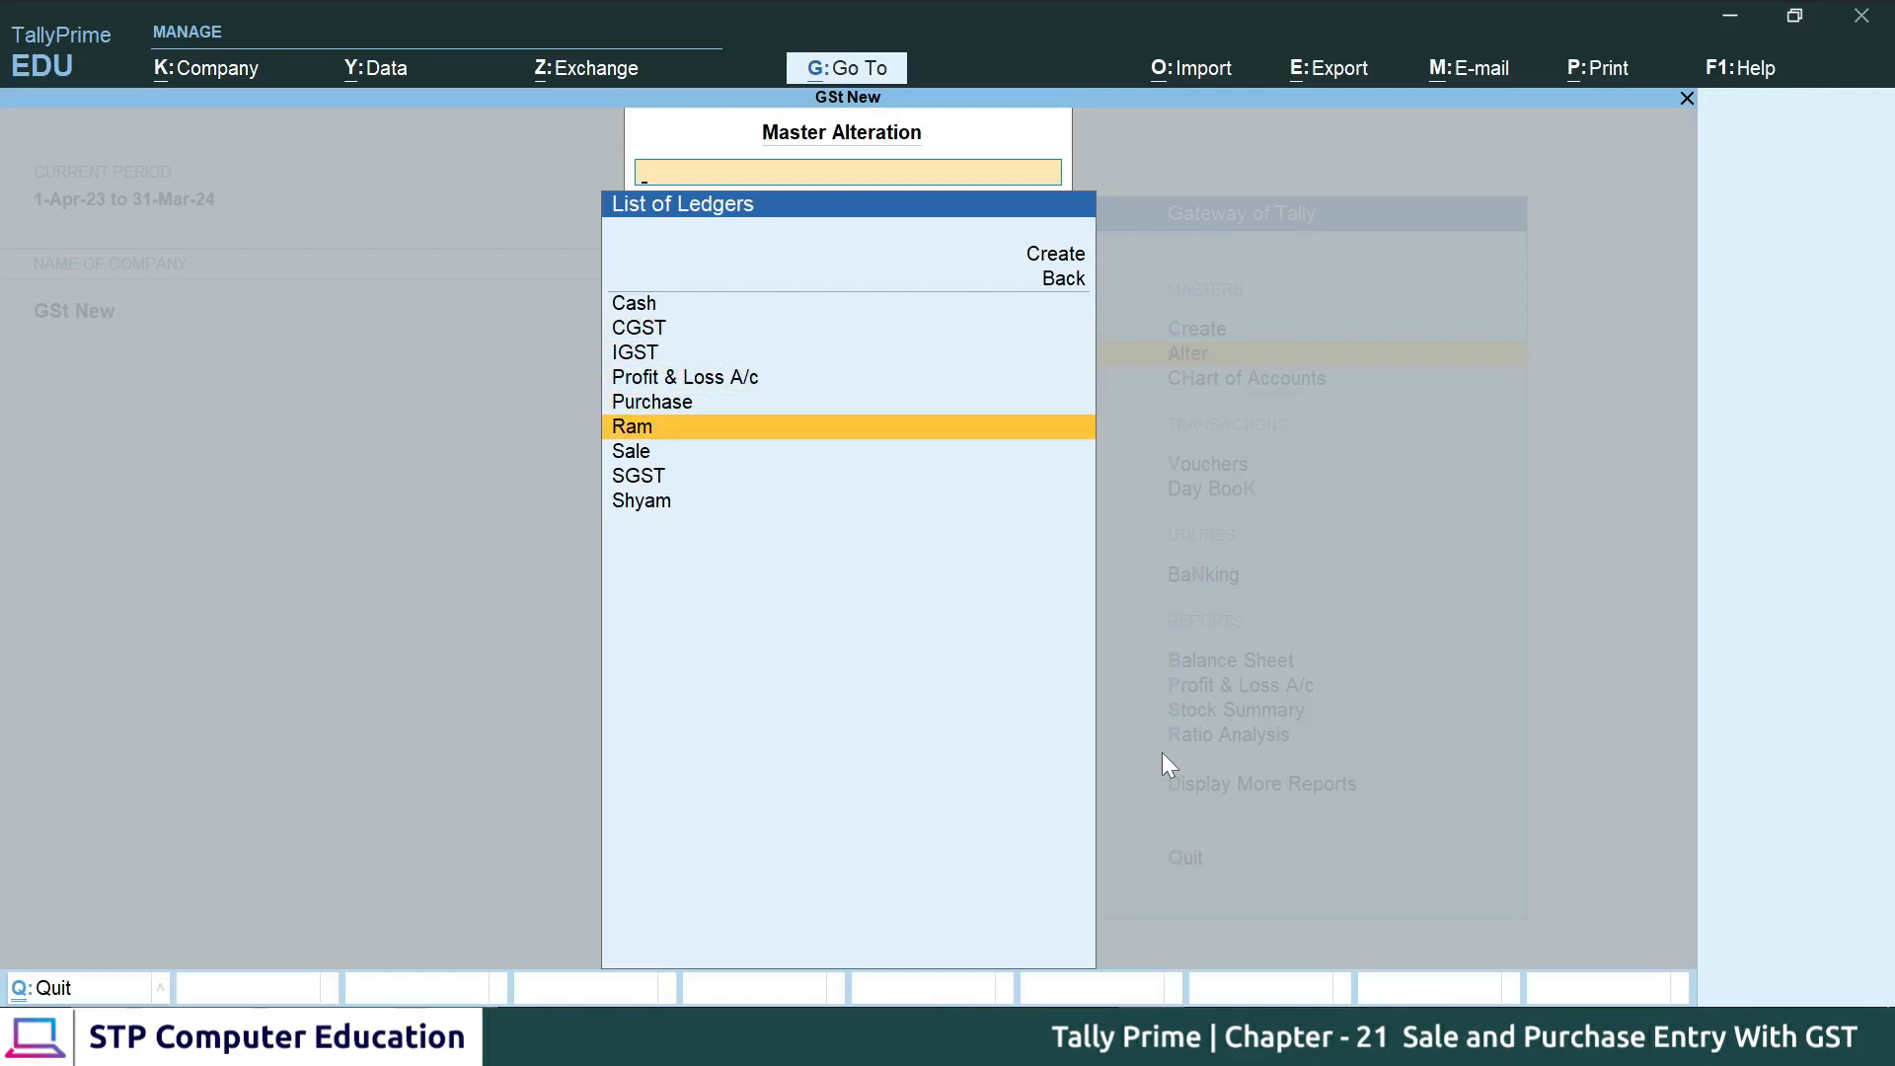
{"action": "key", "text": "Down"}
{"action": "key", "text": "Down"}
{"action": "key", "text": "Down"}
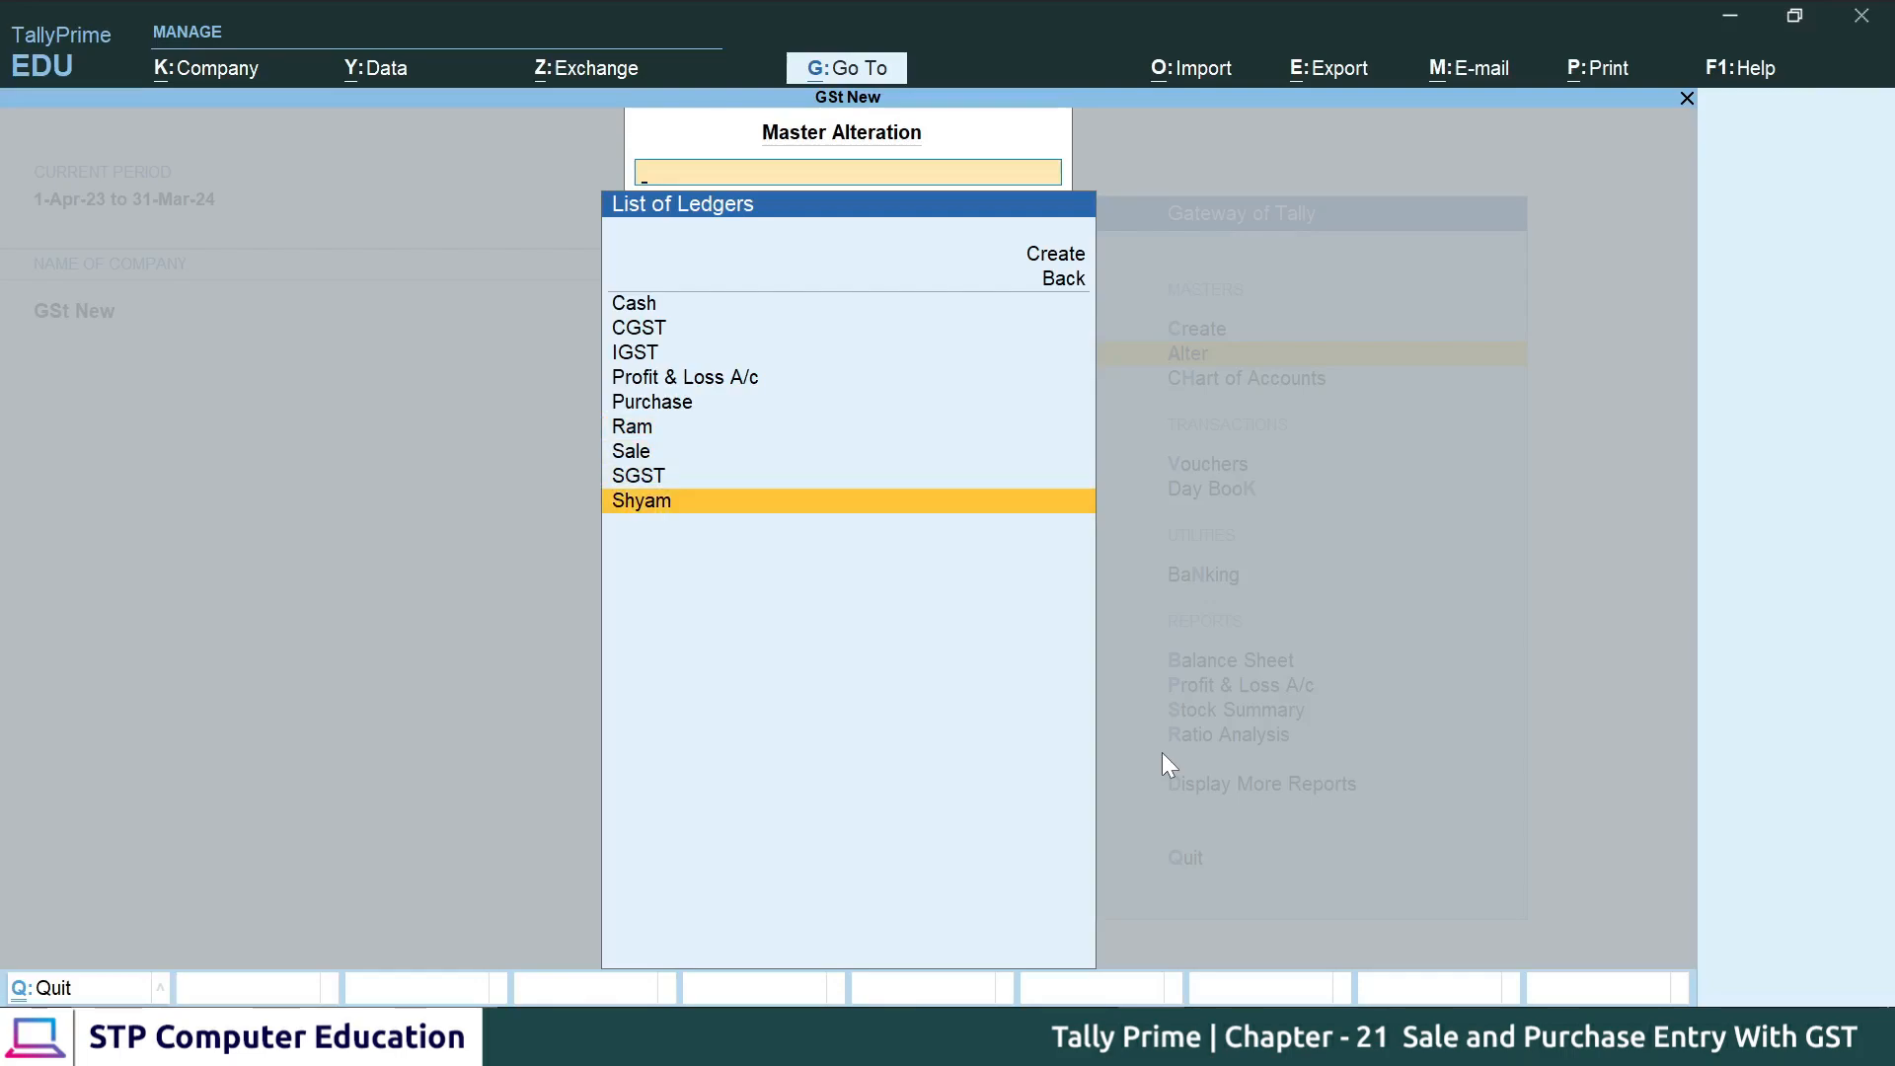
{"action": "left_click", "coordinate": [651, 302]}
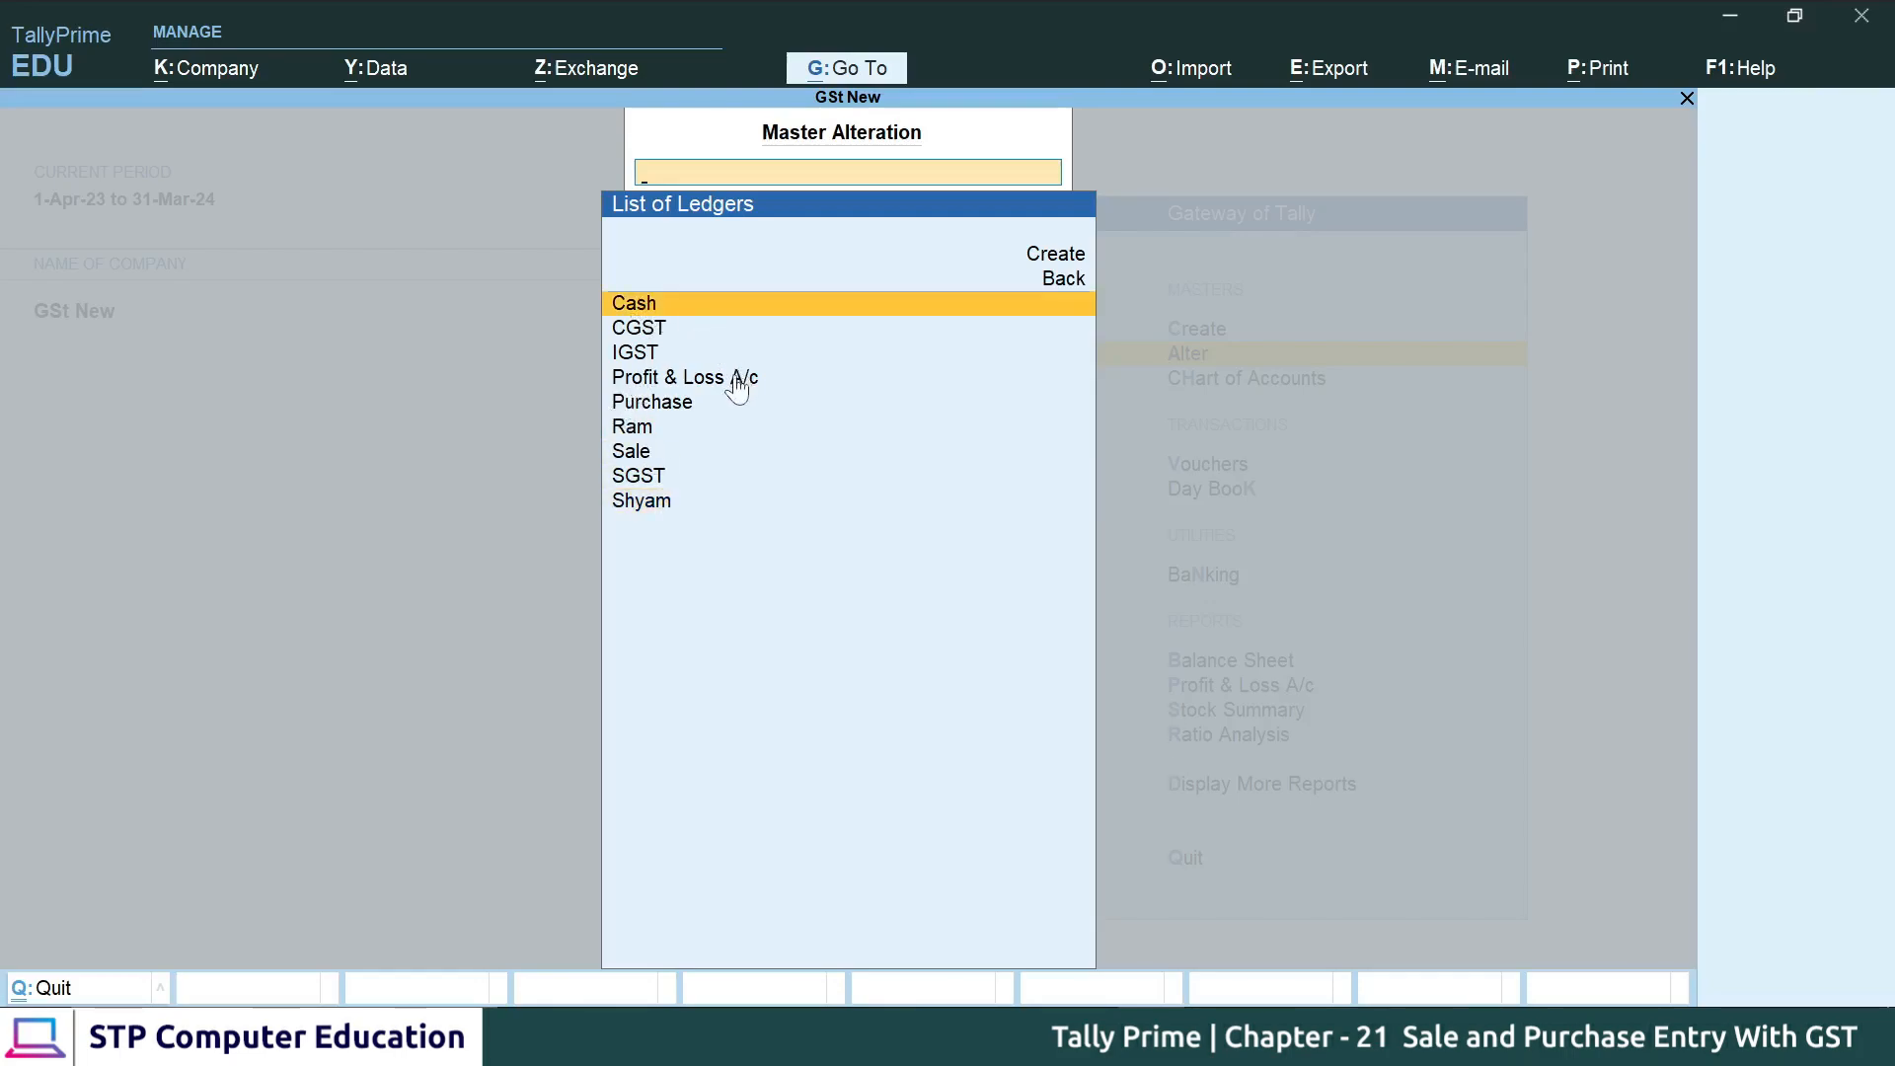
{"action": "left_click", "coordinate": [738, 383]}
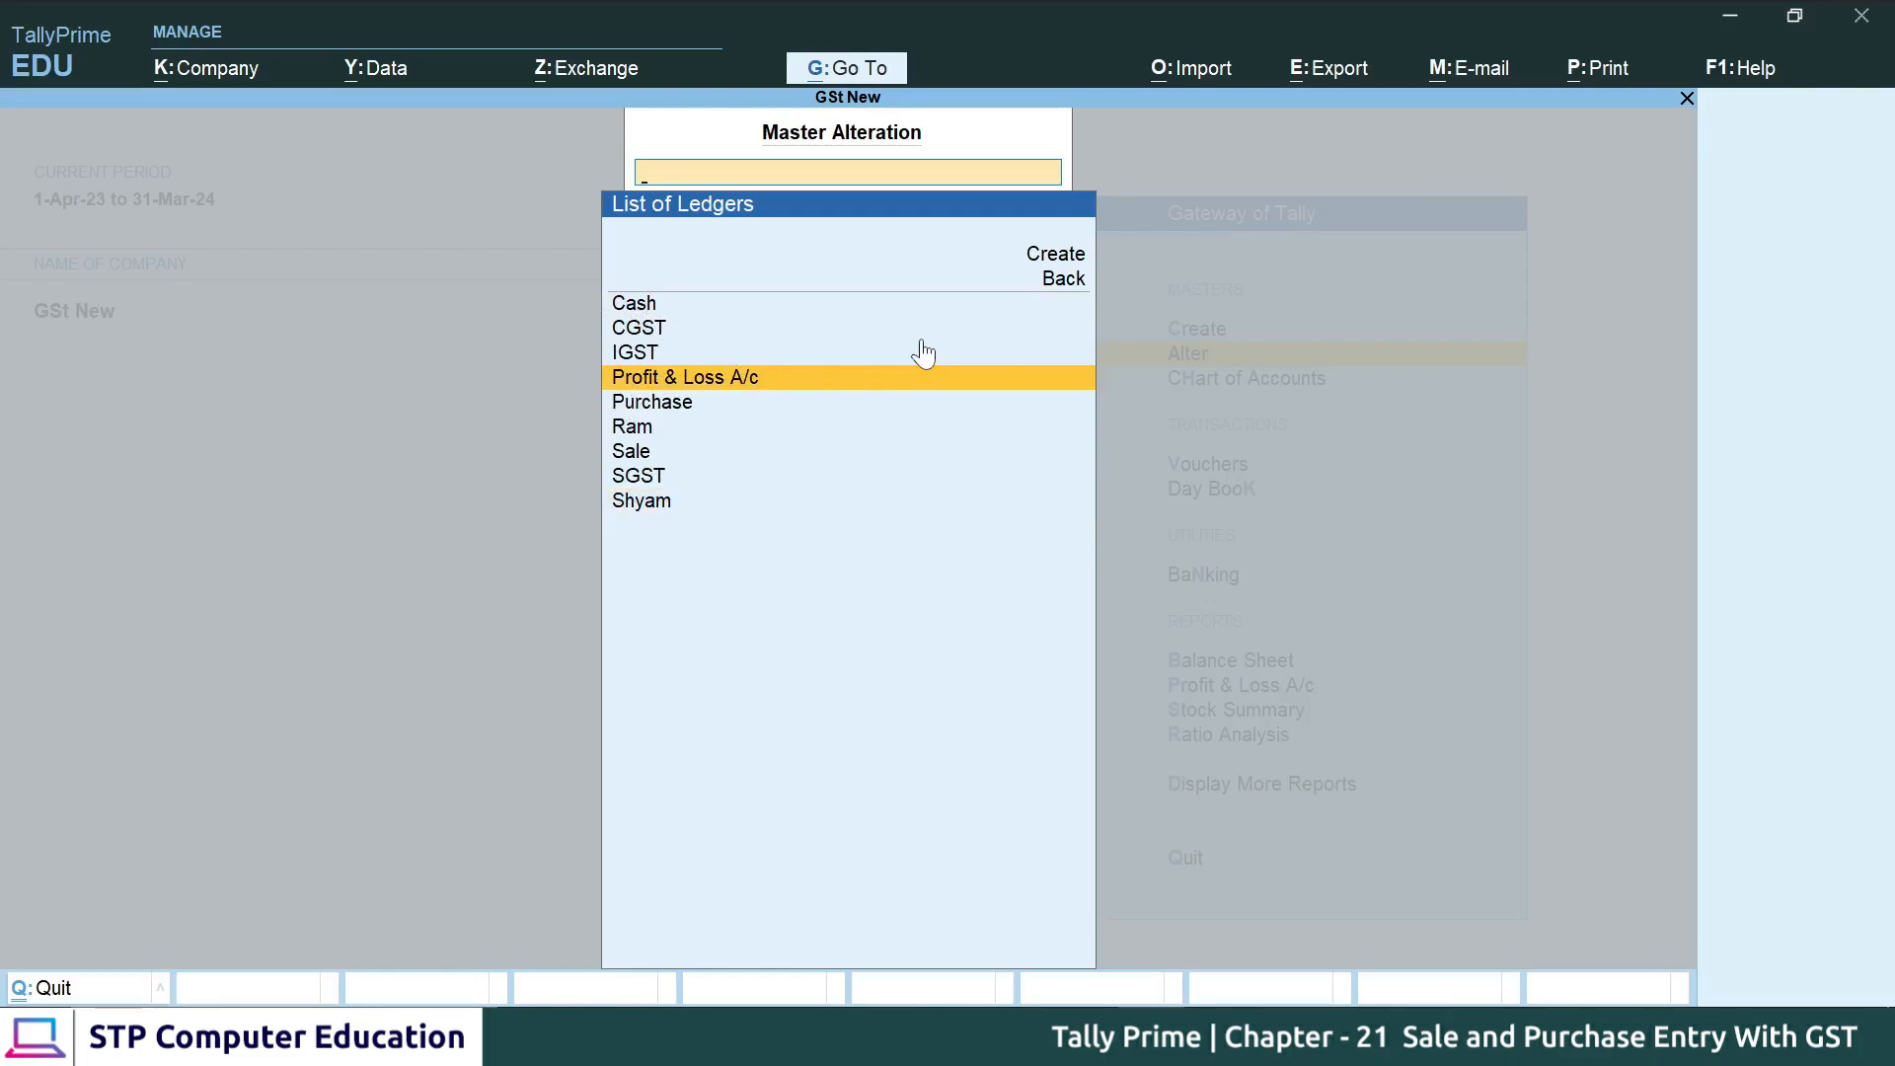
{"action": "key", "text": "Escape"}
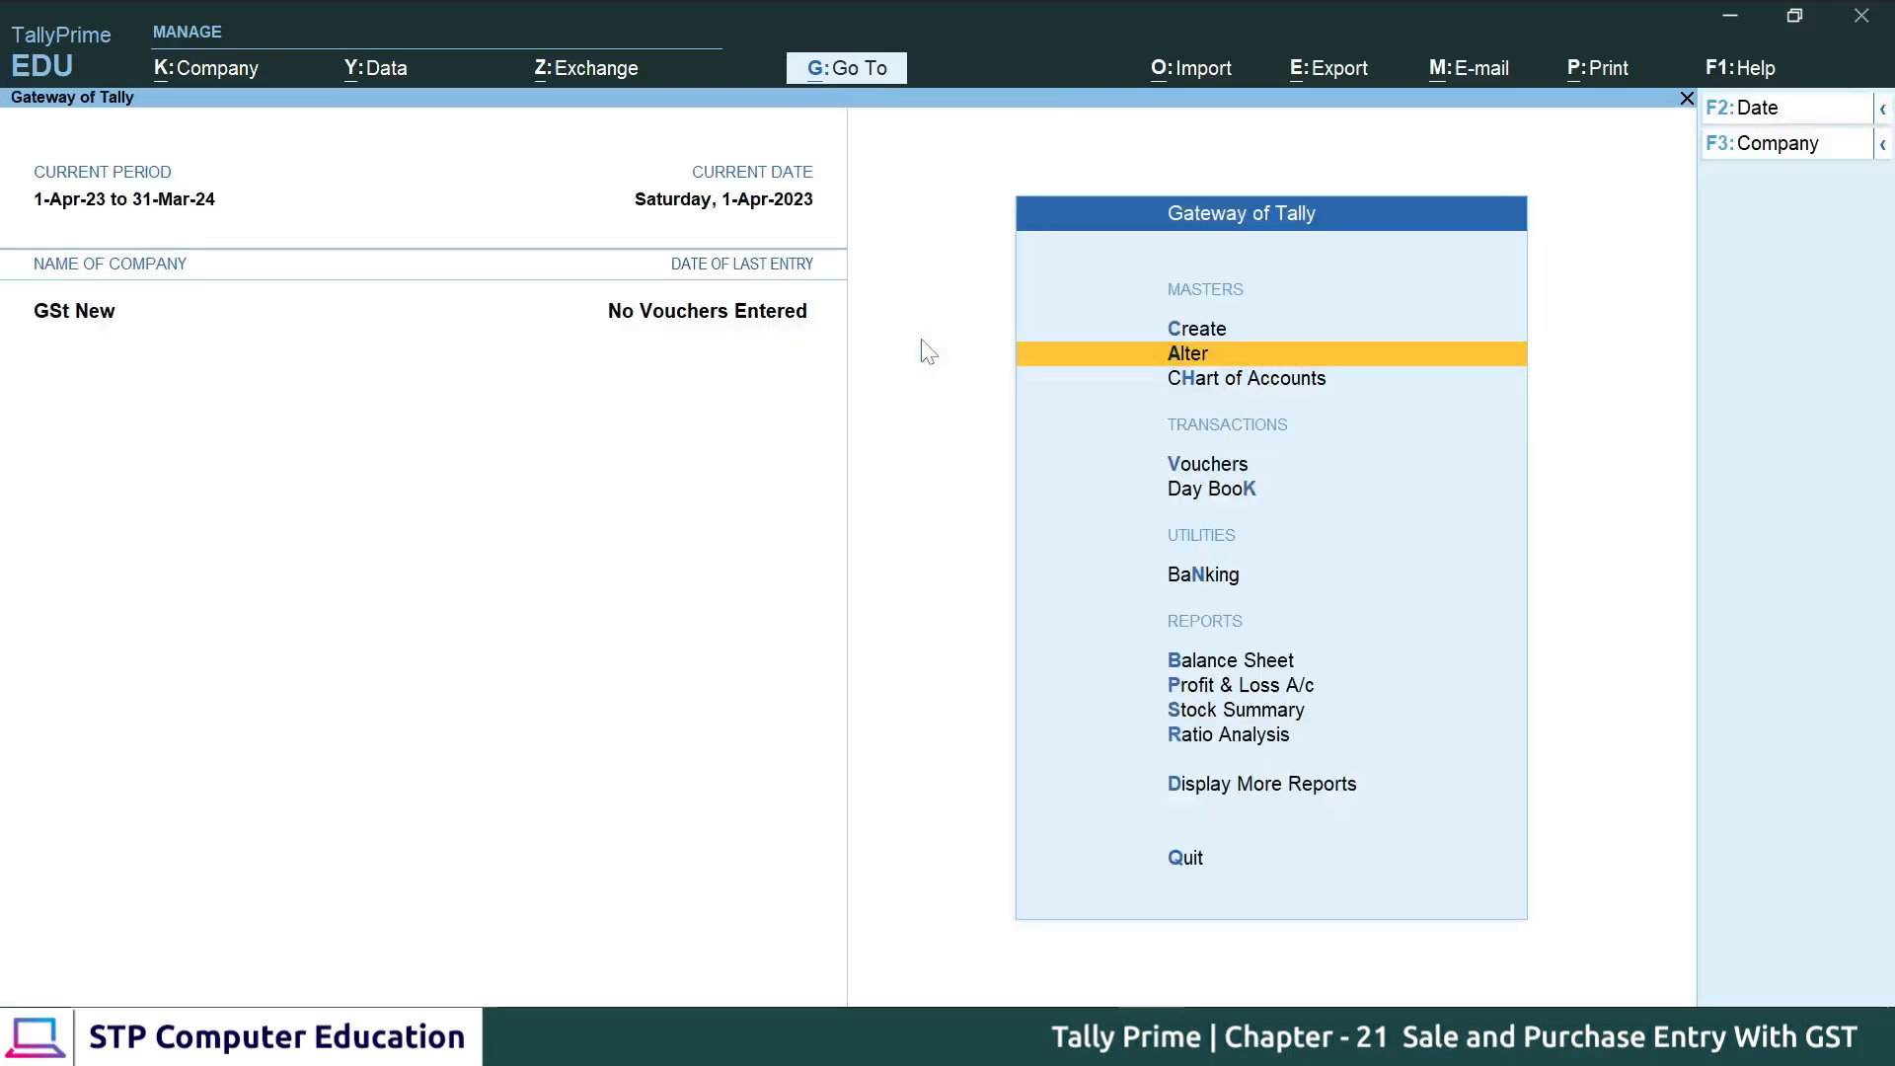
- Look over the inventory masters available for creation, from stock group to unit
{"action": "key", "text": "Up"}
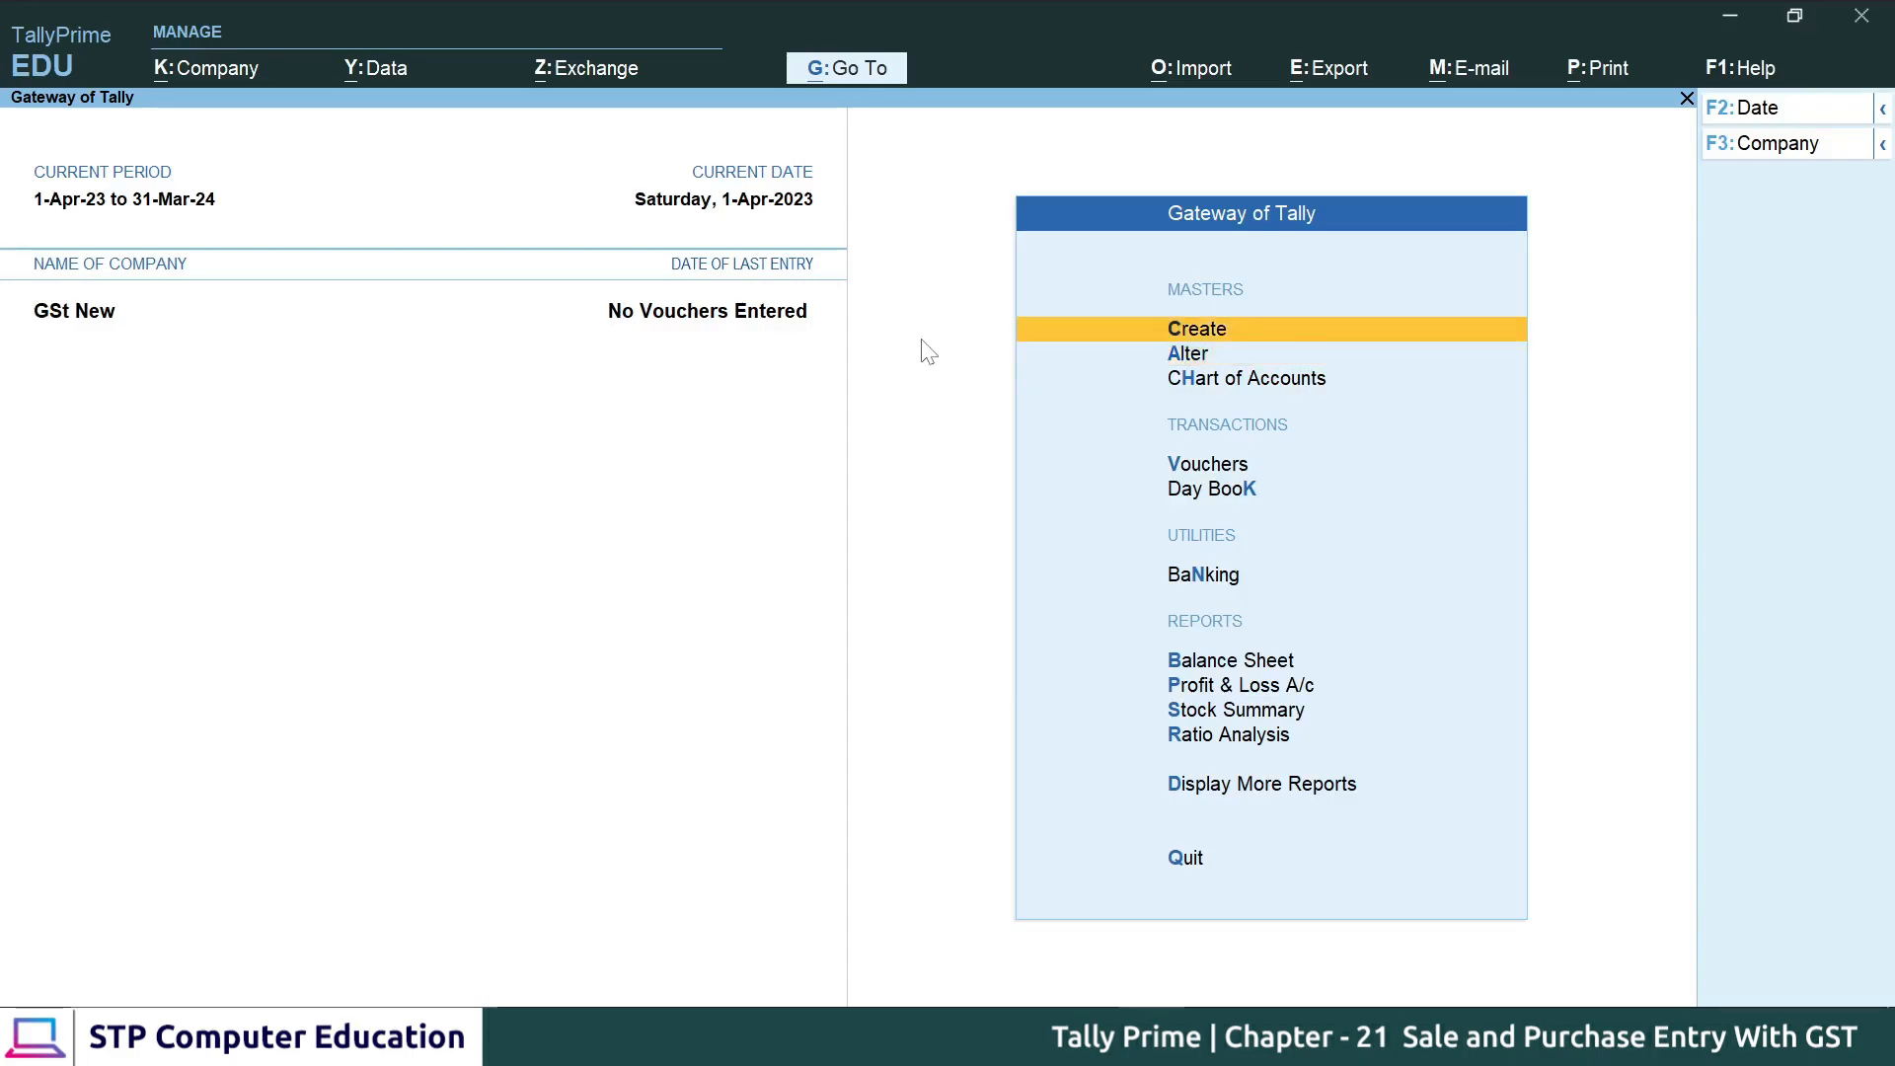
{"action": "key", "text": "Return"}
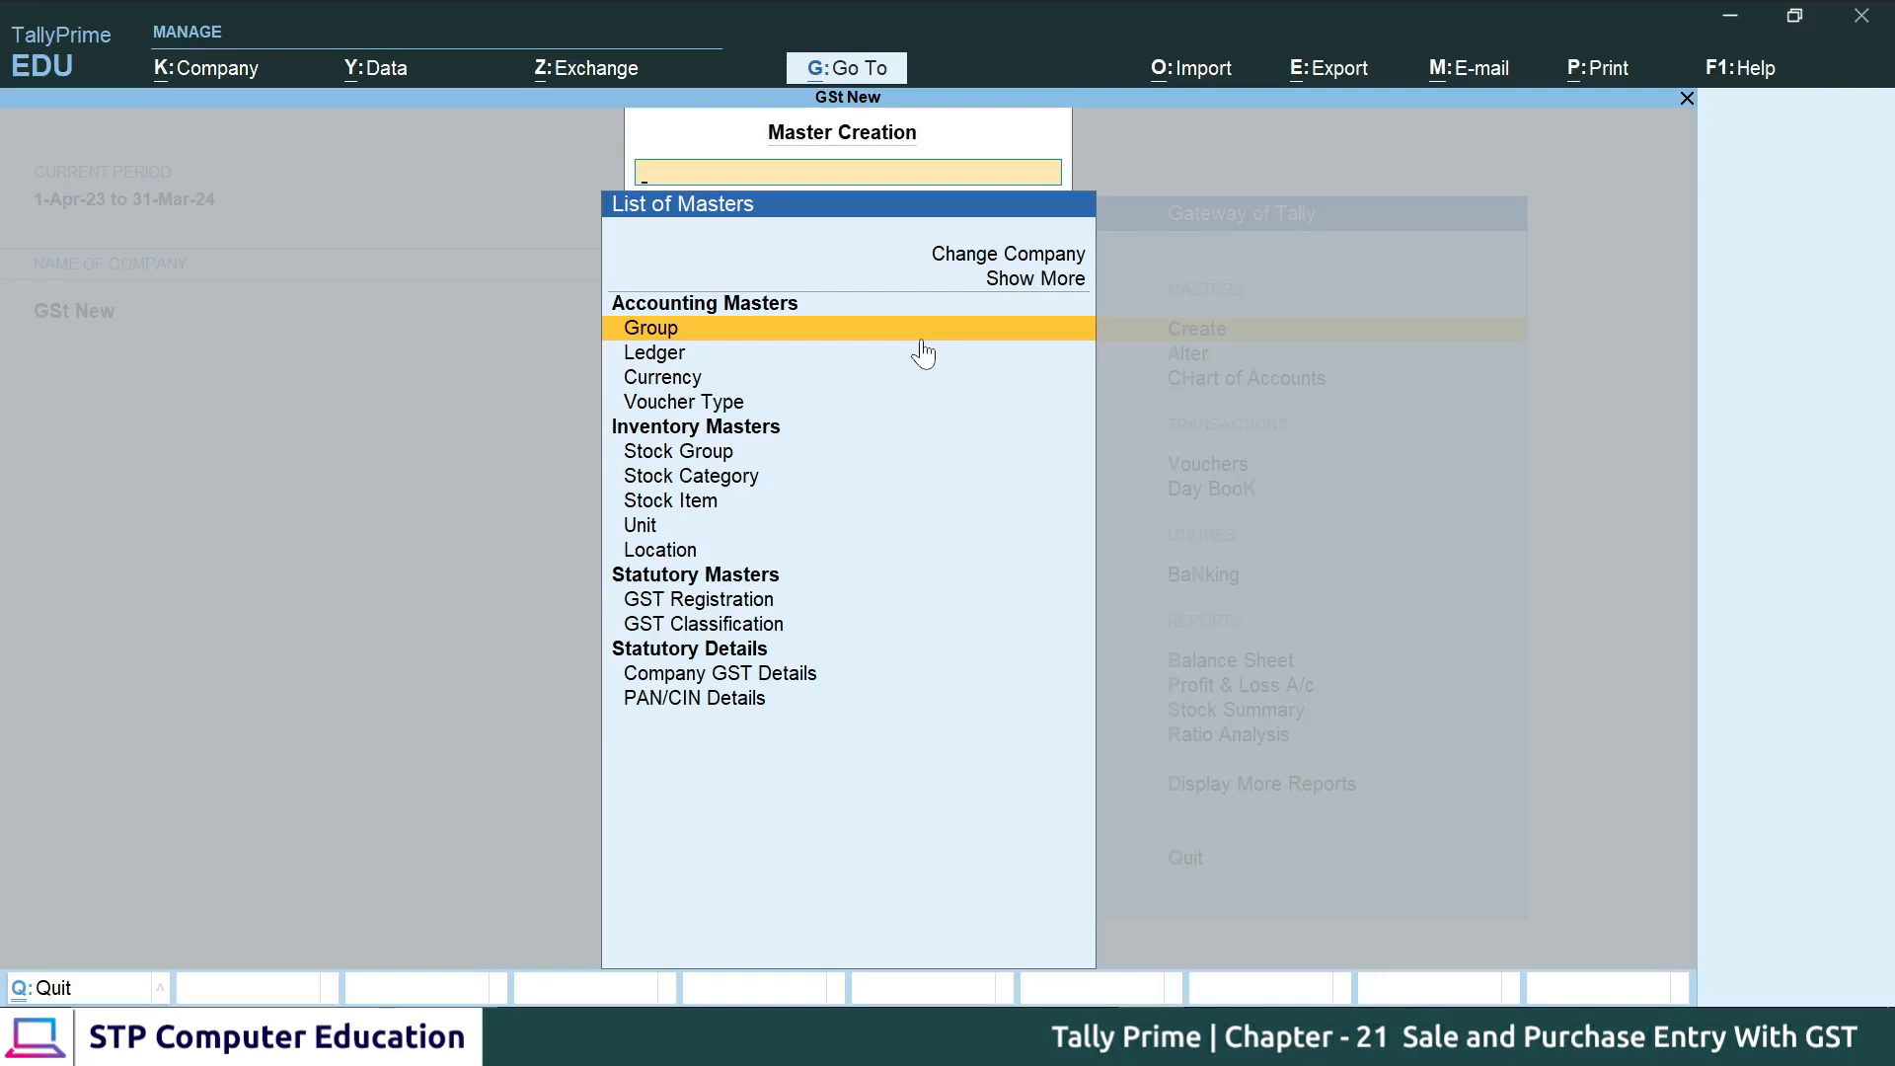
{"action": "key", "text": "Down"}
{"action": "key", "text": "Down"}
{"action": "key", "text": "Down"}
{"action": "key", "text": "Down"}
{"action": "key", "text": "Down"}
{"action": "key", "text": "Down"}
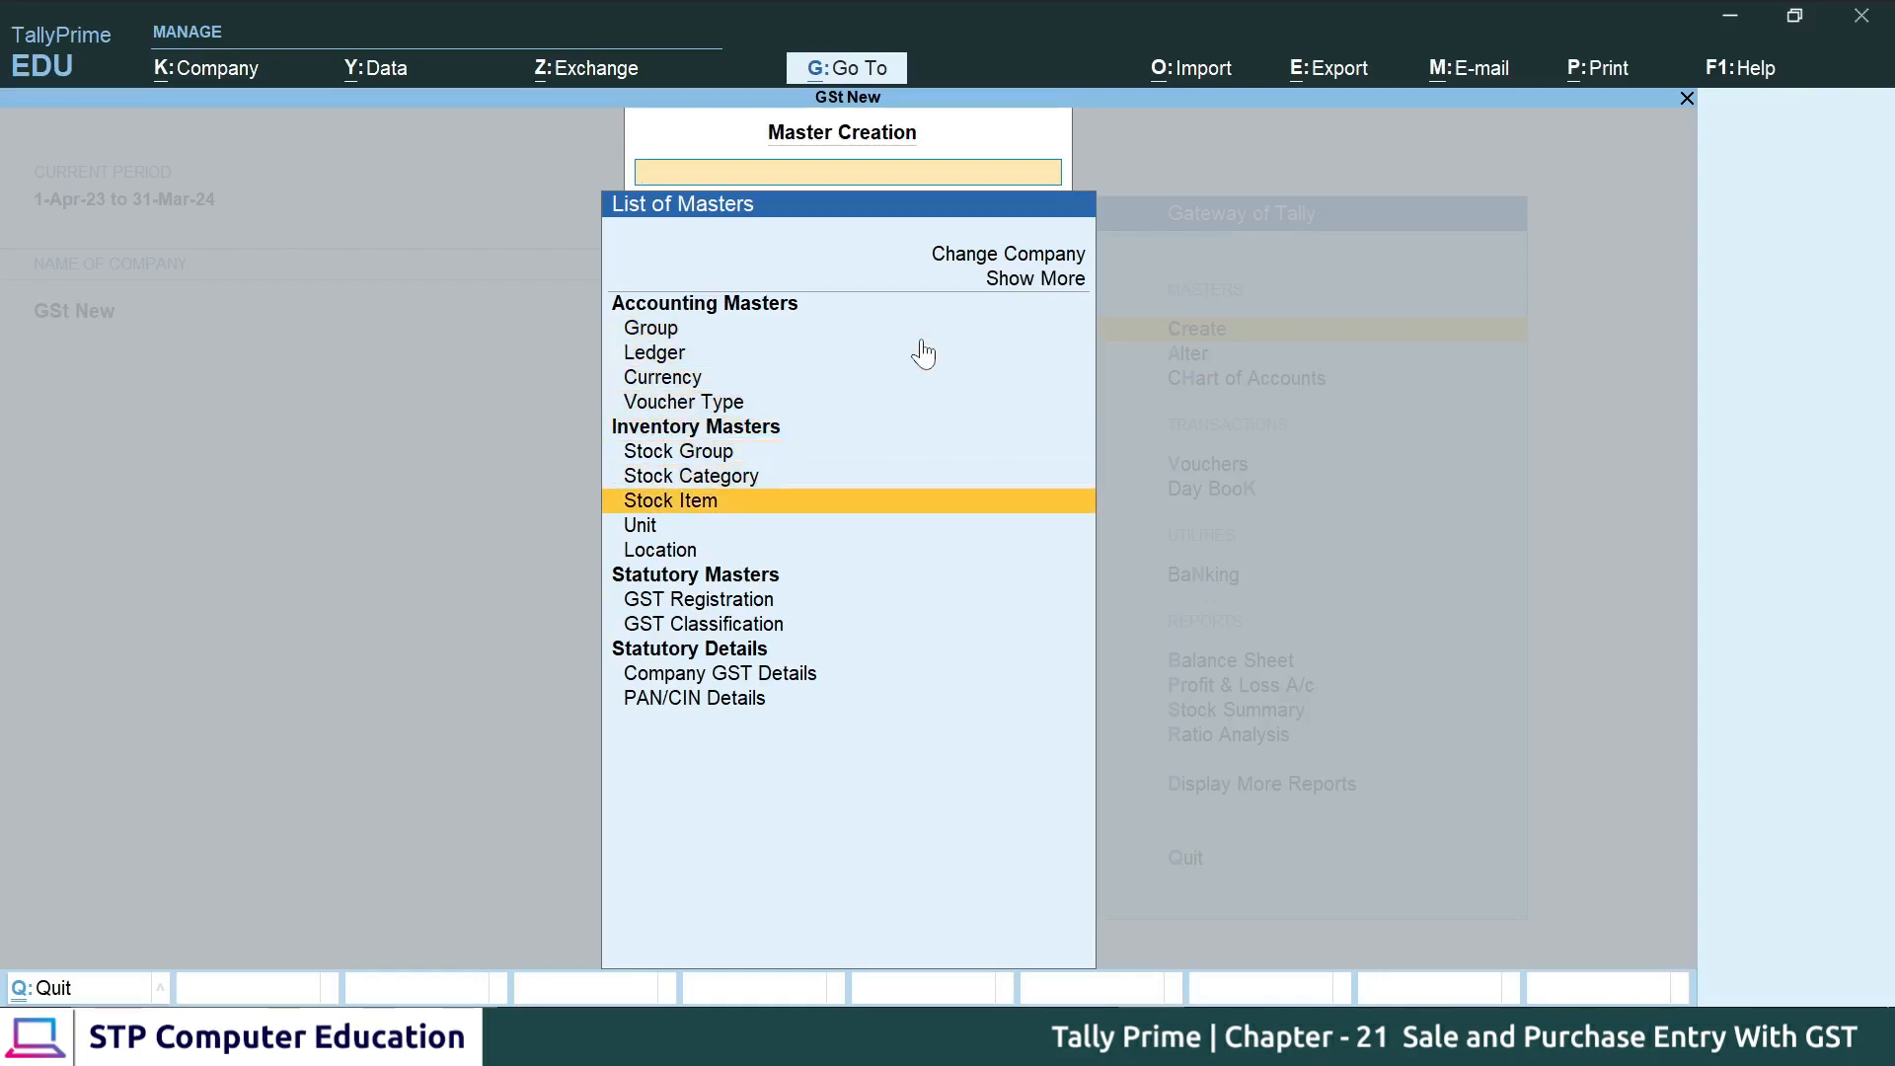
{"action": "key", "text": "Up"}
{"action": "key", "text": "Down"}
{"action": "key", "text": "Up"}
{"action": "key", "text": "Up"}
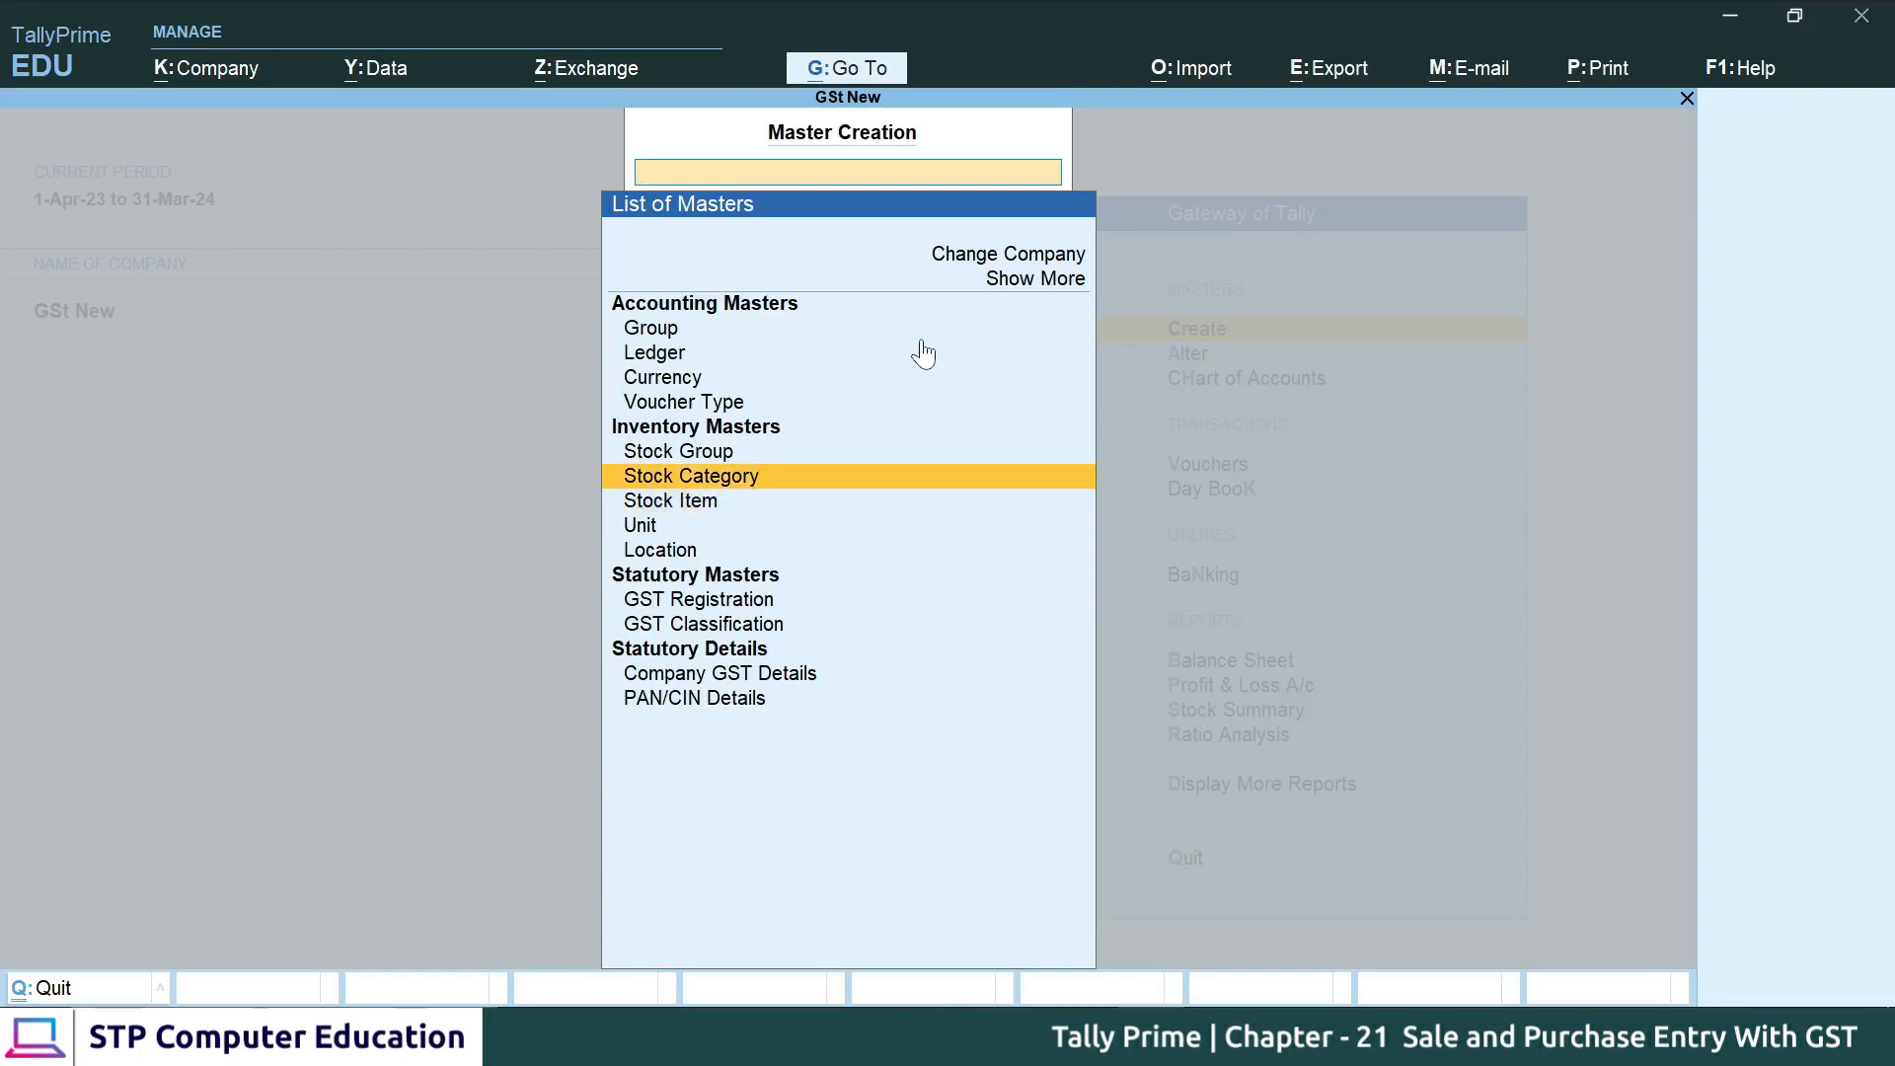
{"action": "key", "text": "Down"}
{"action": "key", "text": "Down"}
{"action": "key", "text": "Down"}
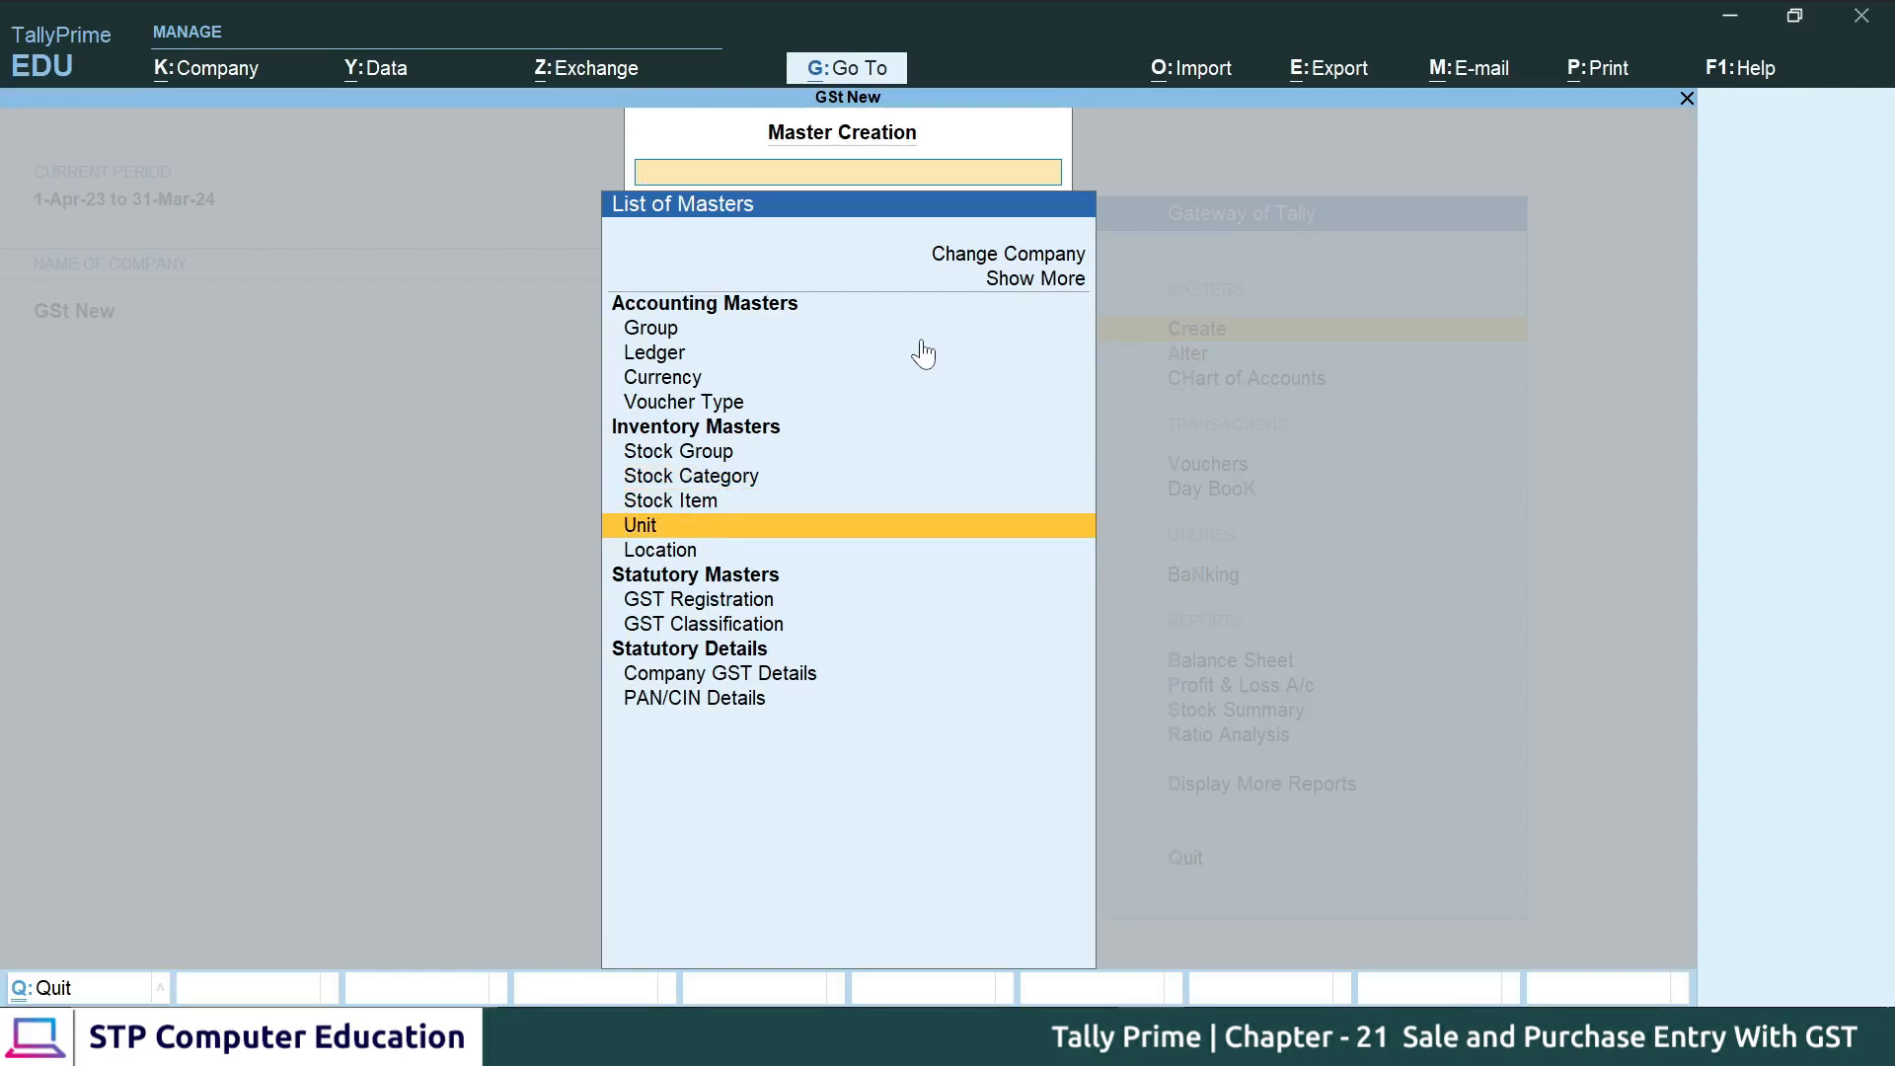
{"action": "key", "text": "Up"}
{"action": "key", "text": "Up"}
{"action": "key", "text": "Up"}
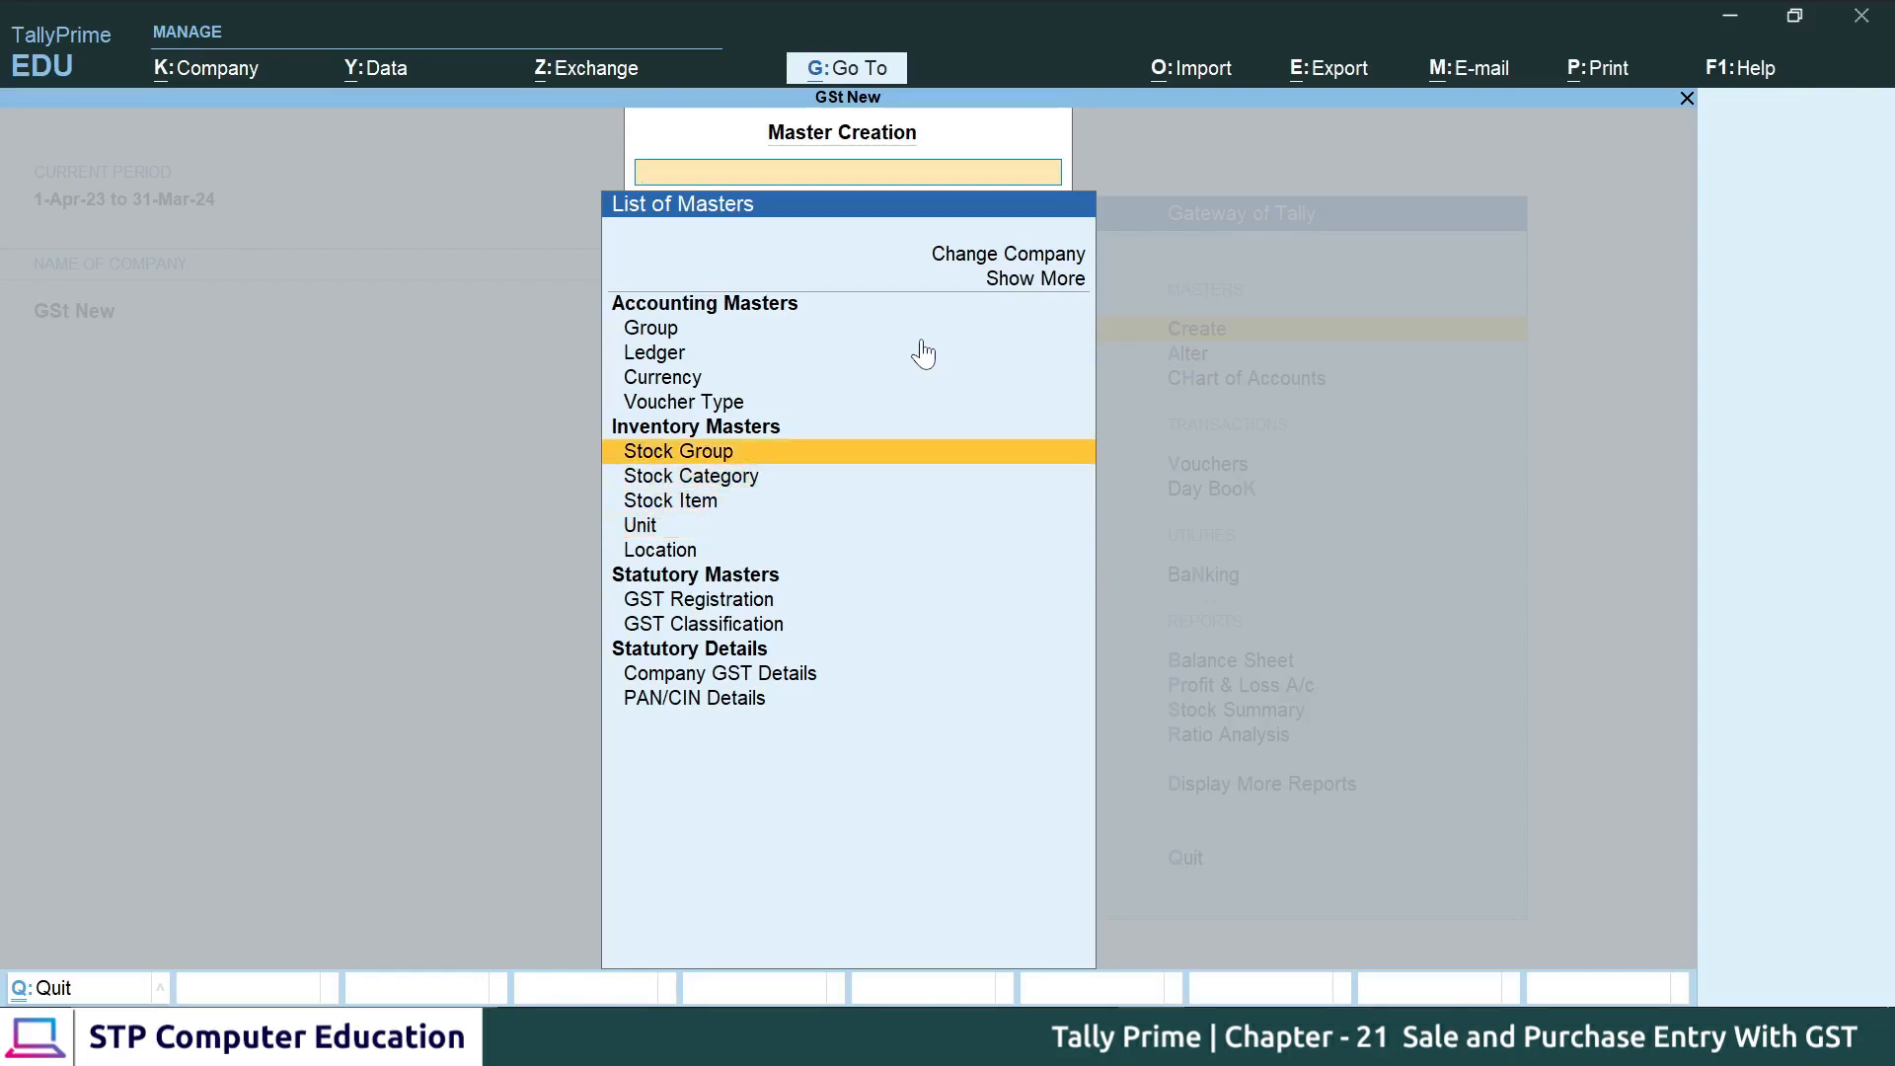
- Start a new simple unit with the symbol pcs and the formal name Pices
{"action": "key", "text": "Down"}
{"action": "key", "text": "Down"}
{"action": "key", "text": "Down"}
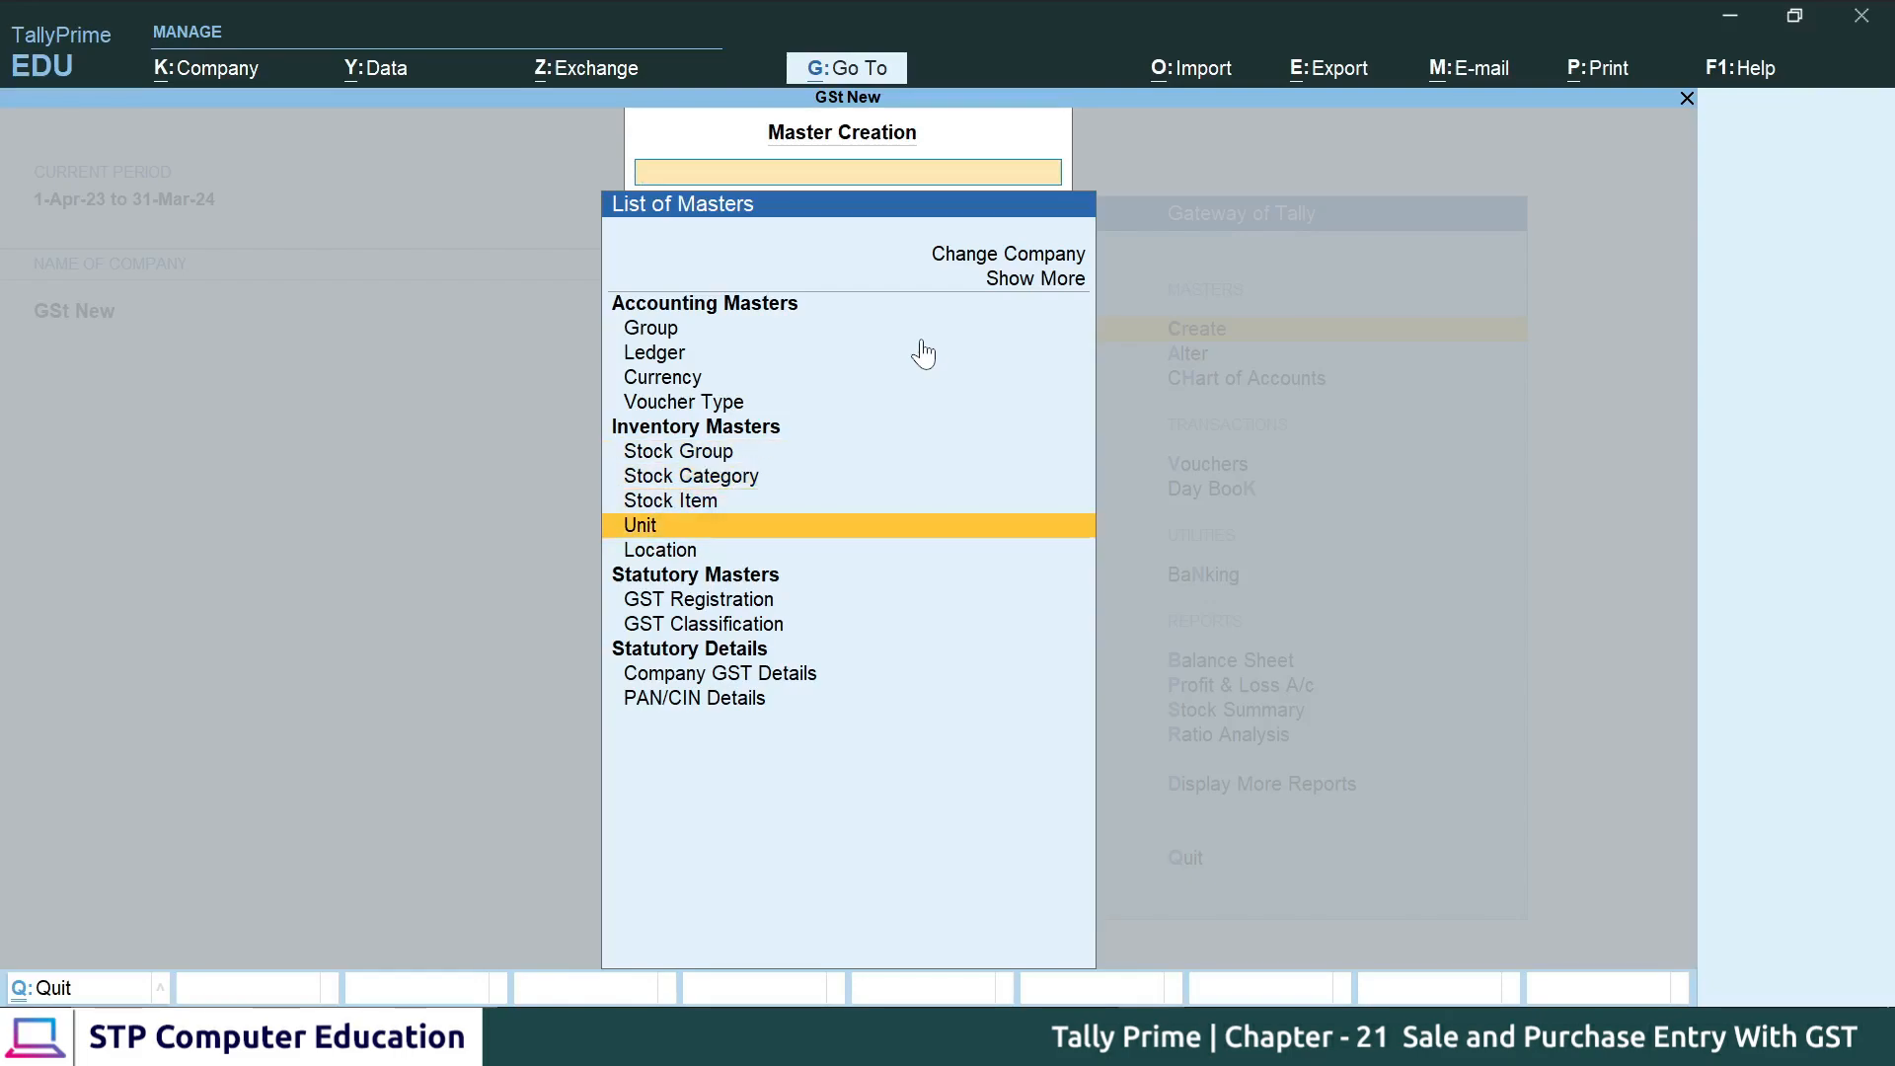
{"action": "key", "text": "Return"}
{"action": "type", "text": "pcs"}
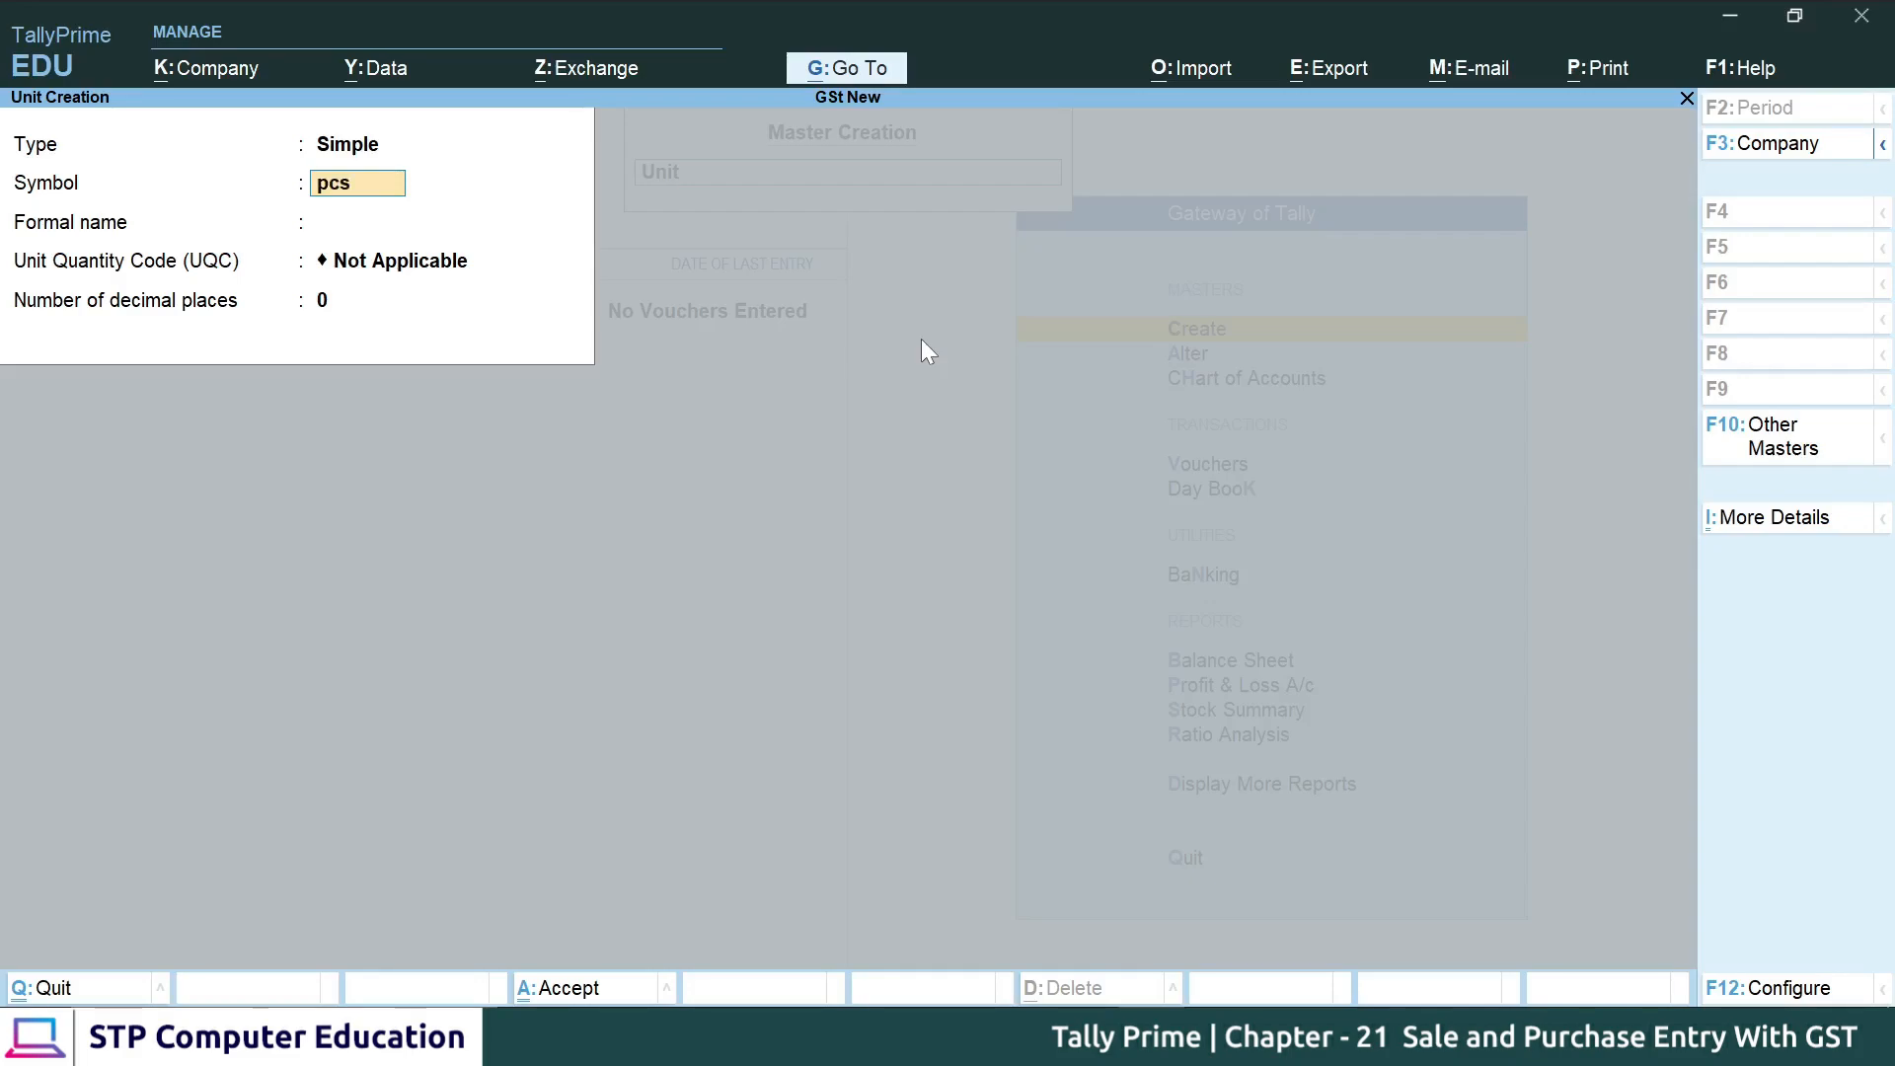
{"action": "key", "text": "Return"}
{"action": "type", "text": "Pices"}
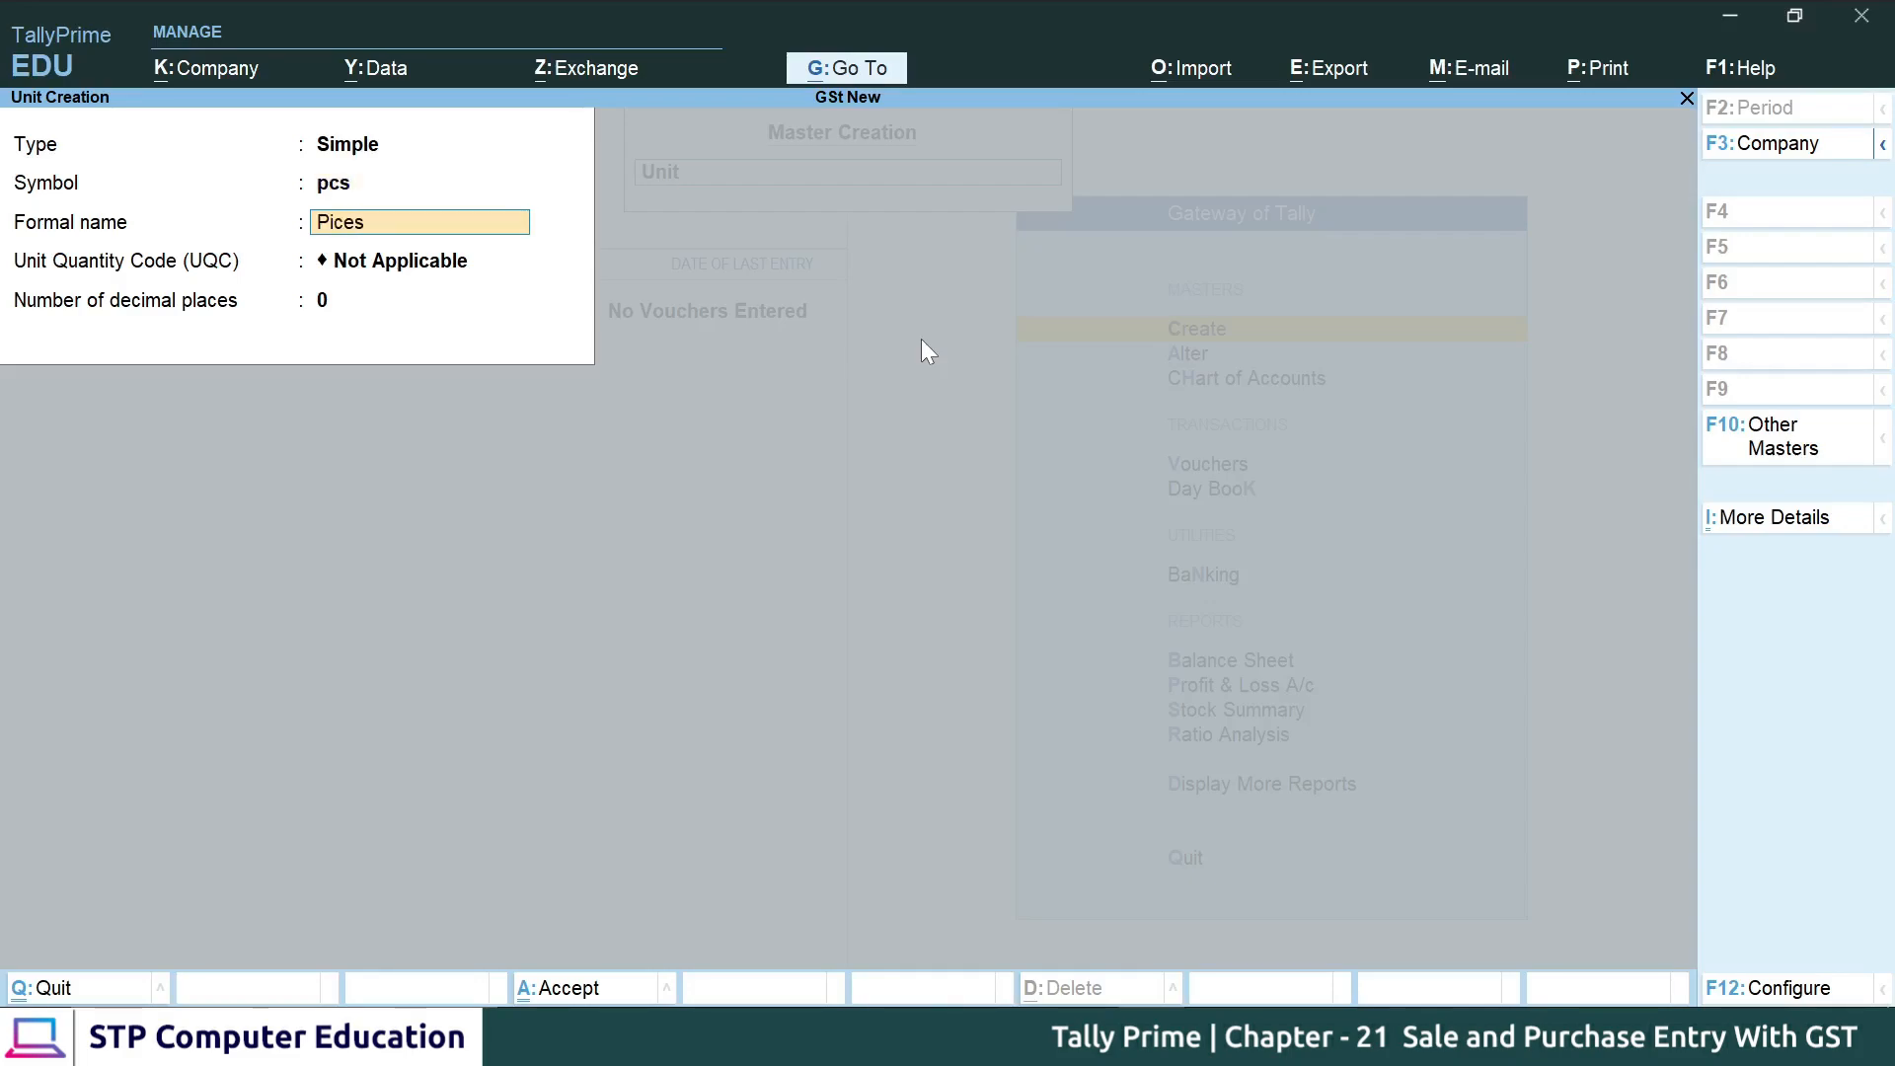
- Set the unit's quantity code to PCS-PIECES, keep 0 decimal places and save the unit
{"action": "key", "text": "Return"}
{"action": "key", "text": "Down"}
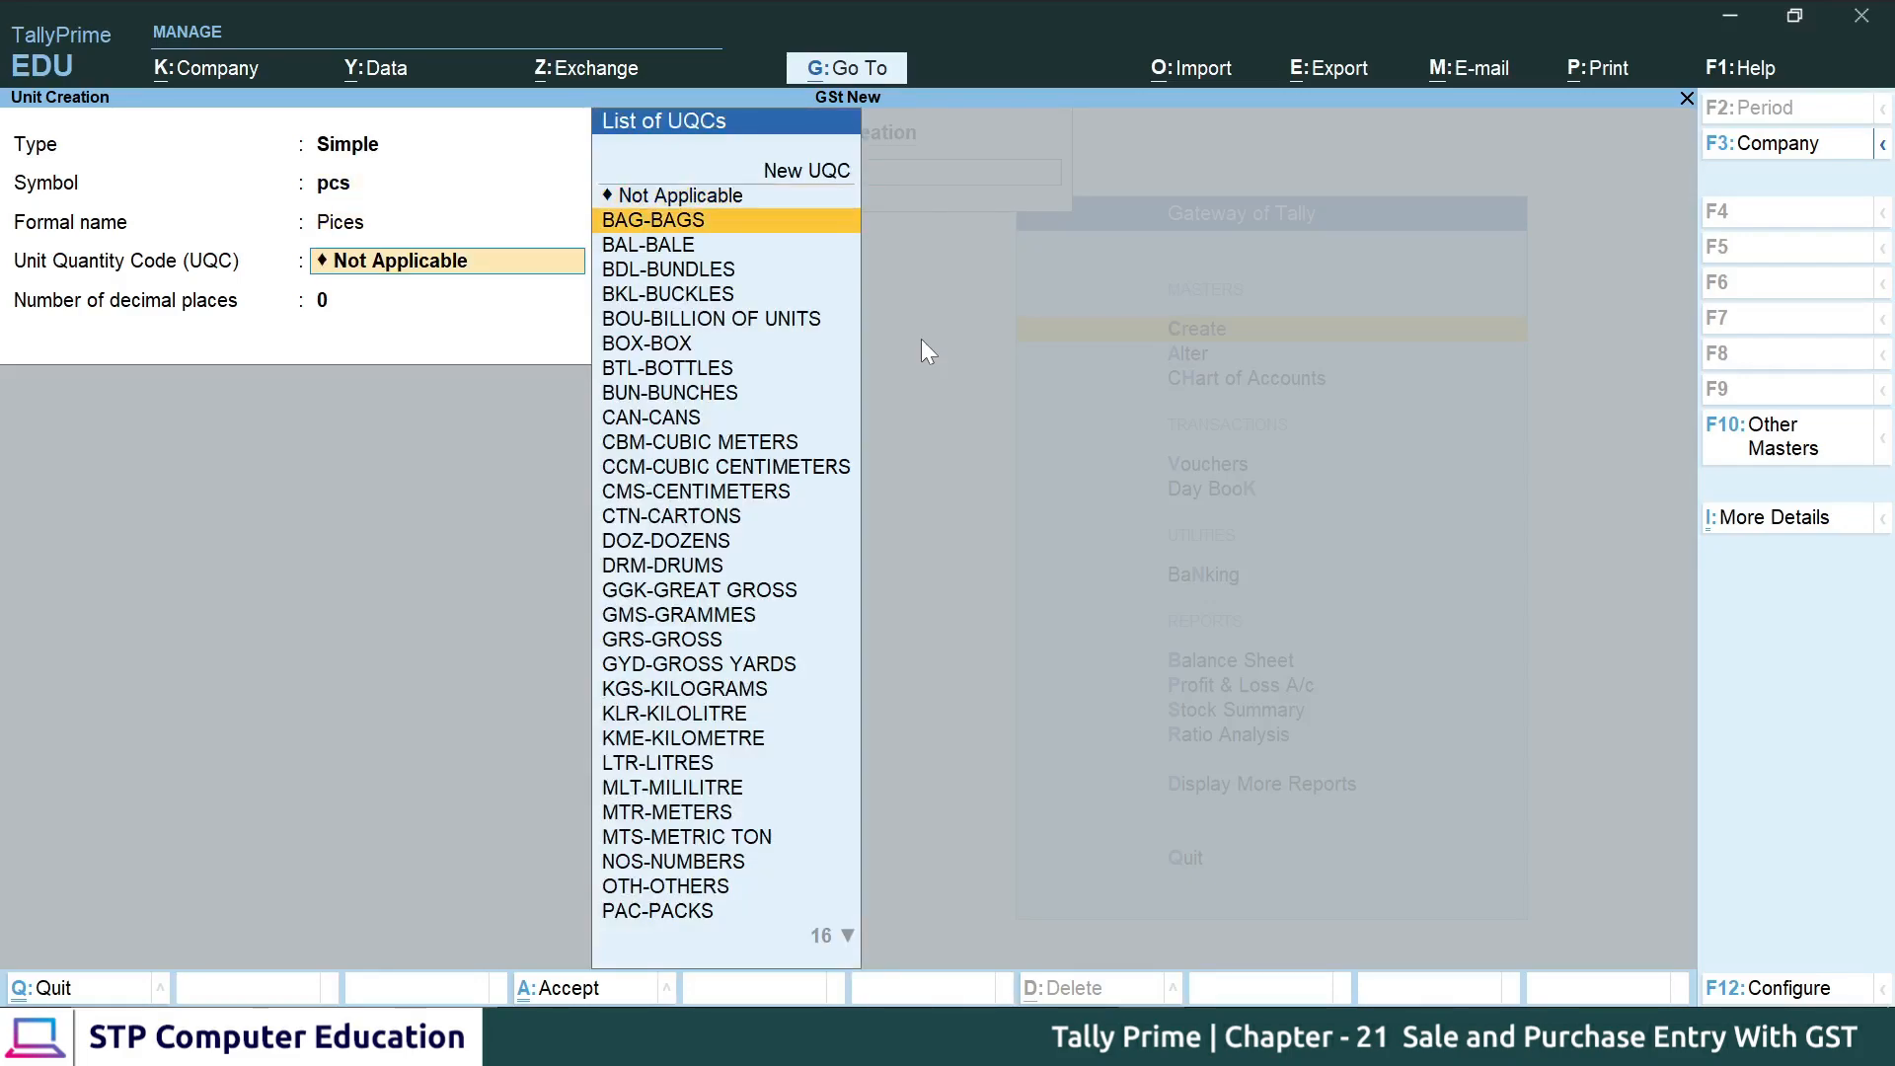
{"action": "key", "text": "Down"}
{"action": "key", "text": "Down"}
{"action": "key", "text": "Down"}
{"action": "key", "text": "Down"}
{"action": "key", "text": "Down"}
{"action": "key", "text": "Down"}
{"action": "key", "text": "Down"}
{"action": "key", "text": "Down"}
{"action": "key", "text": "Down"}
{"action": "key", "text": "Down"}
{"action": "key", "text": "Down"}
{"action": "key", "text": "Down"}
{"action": "key", "text": "Down"}
{"action": "key", "text": "Down"}
{"action": "key", "text": "Down"}
{"action": "key", "text": "Down"}
{"action": "key", "text": "Down"}
{"action": "key", "text": "Down"}
{"action": "key", "text": "Down"}
{"action": "key", "text": "Down"}
{"action": "key", "text": "Down"}
{"action": "key", "text": "Down"}
{"action": "key", "text": "Down"}
{"action": "key", "text": "Down"}
{"action": "key", "text": "Down"}
{"action": "key", "text": "Down"}
{"action": "key", "text": "Down"}
{"action": "key", "text": "Down"}
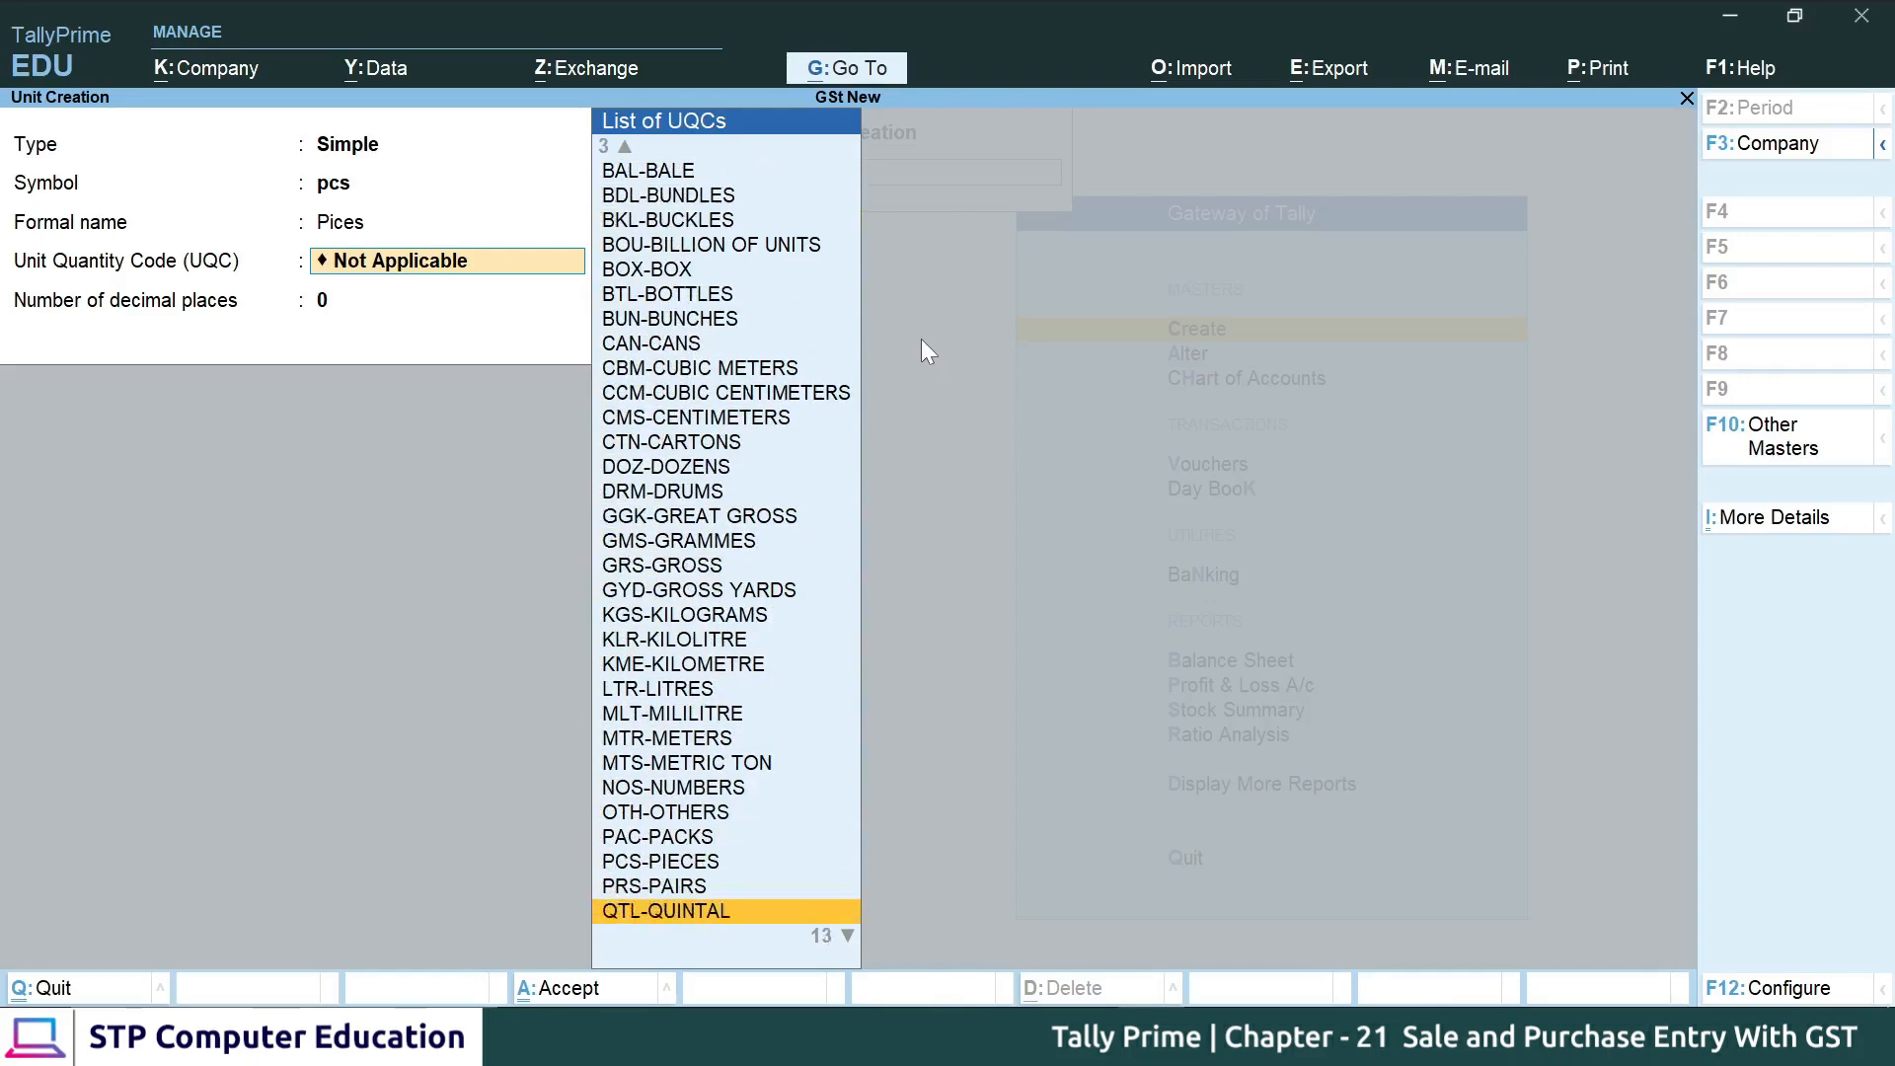
{"action": "key", "text": "Up"}
{"action": "key", "text": "Up"}
{"action": "key", "text": "Return"}
{"action": "key", "text": "Return"}
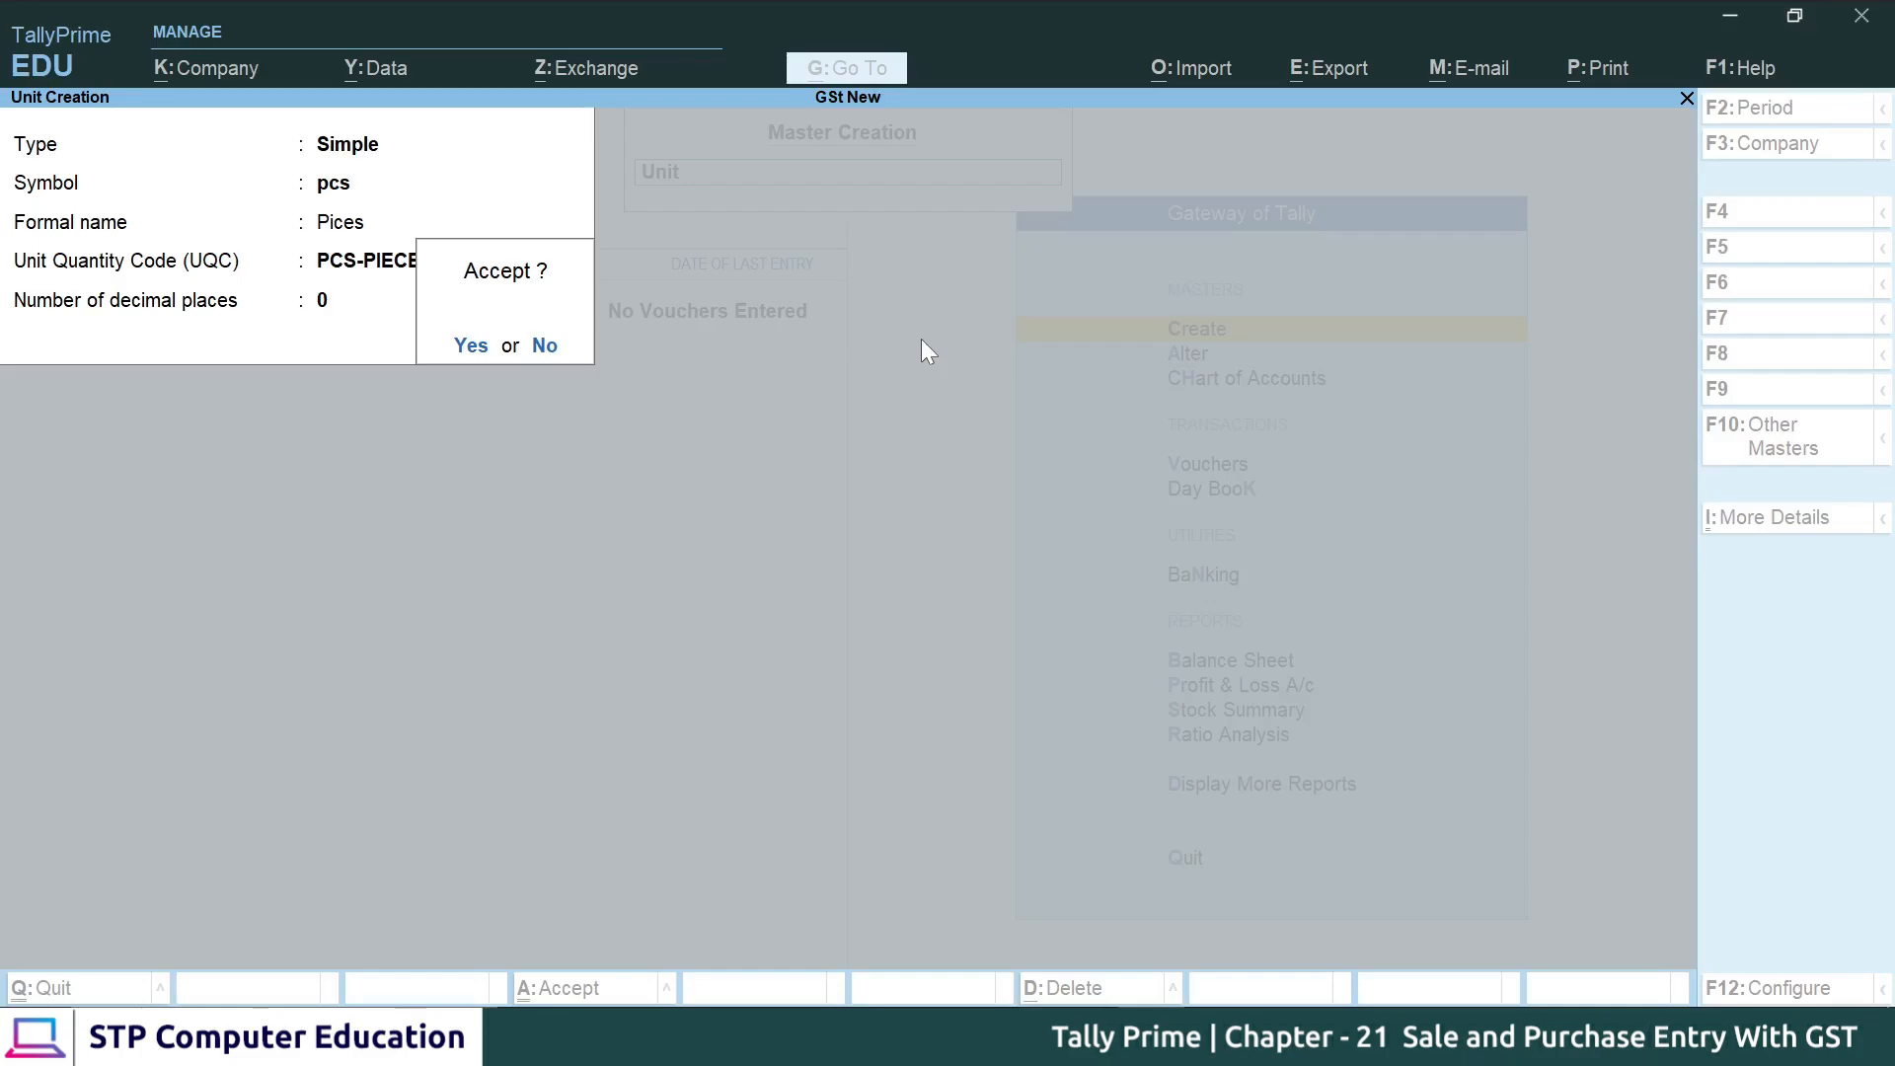
{"action": "key", "text": "Return"}
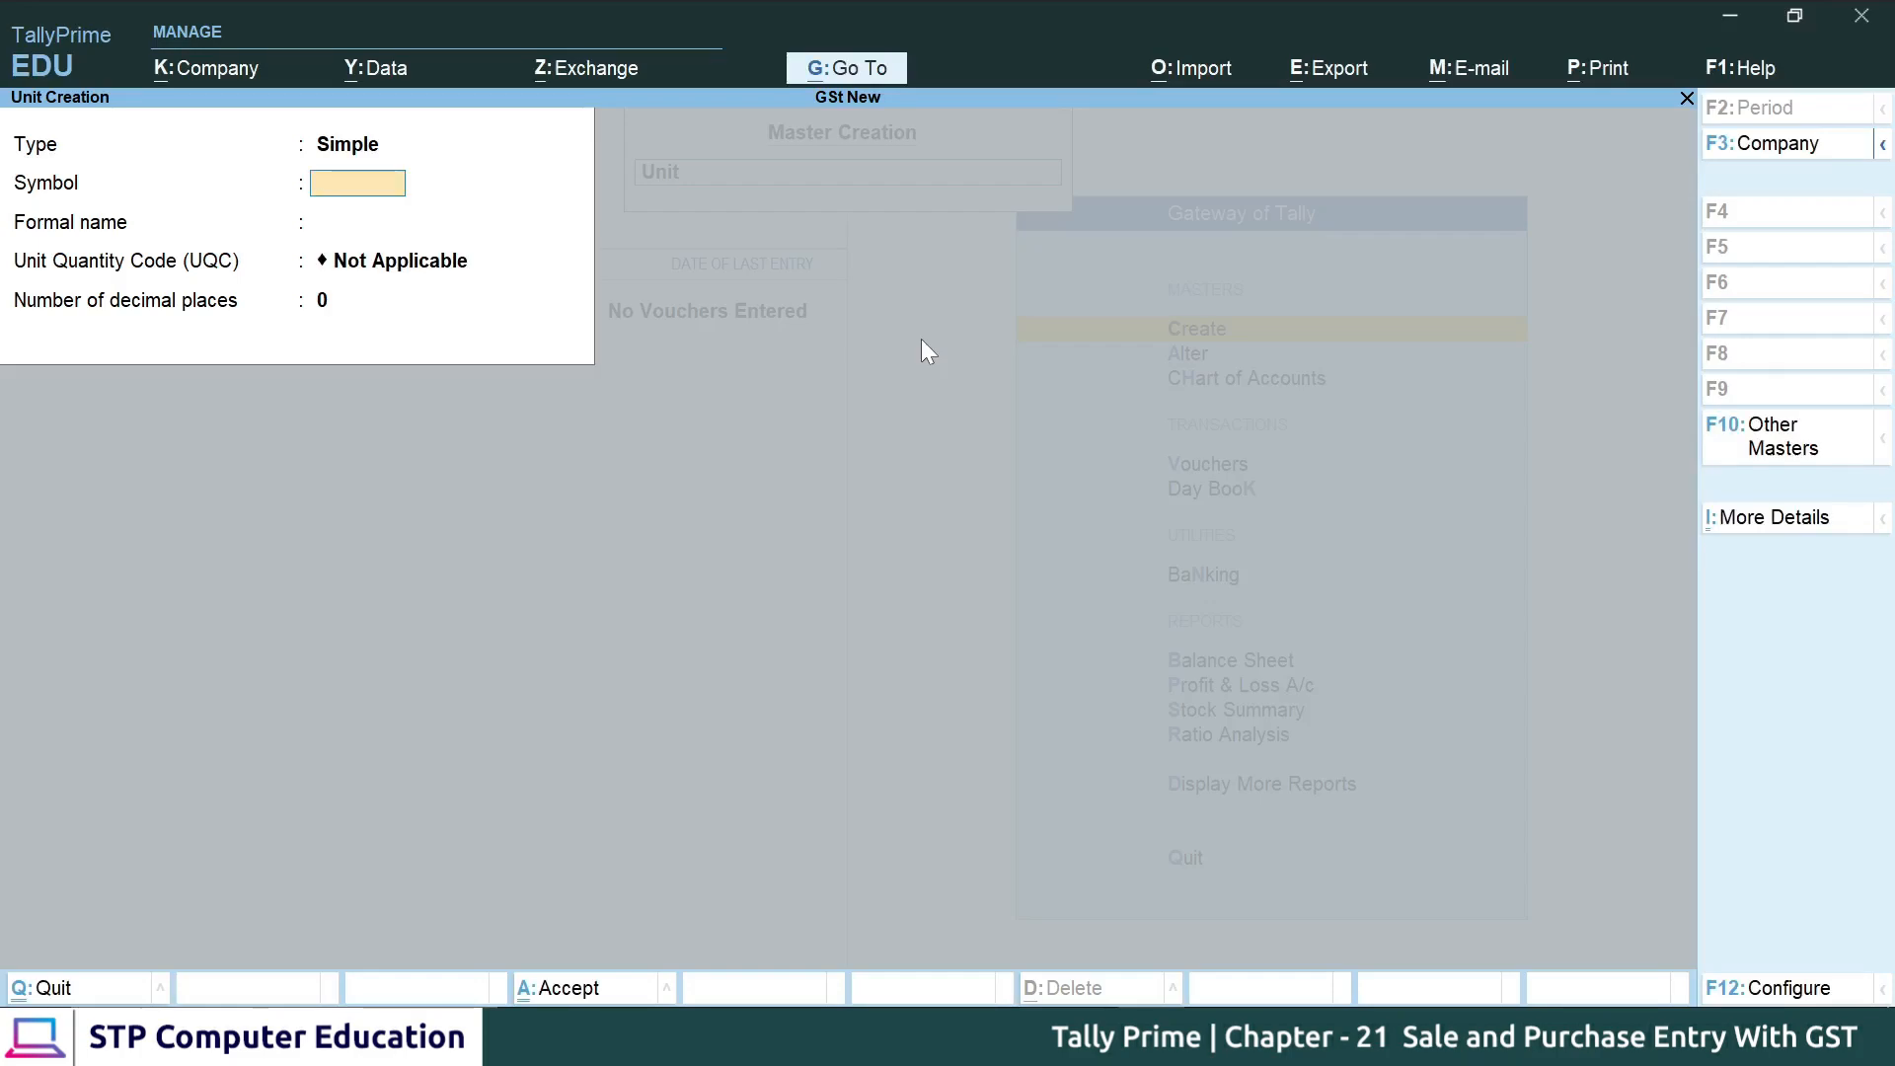
{"action": "key", "text": "Escape"}
- Create the stock group Computer under Primary, keeping added quantities at No and HSN/SAC and GST rate details as per Company/Stock Group
{"action": "key", "text": "Return"}
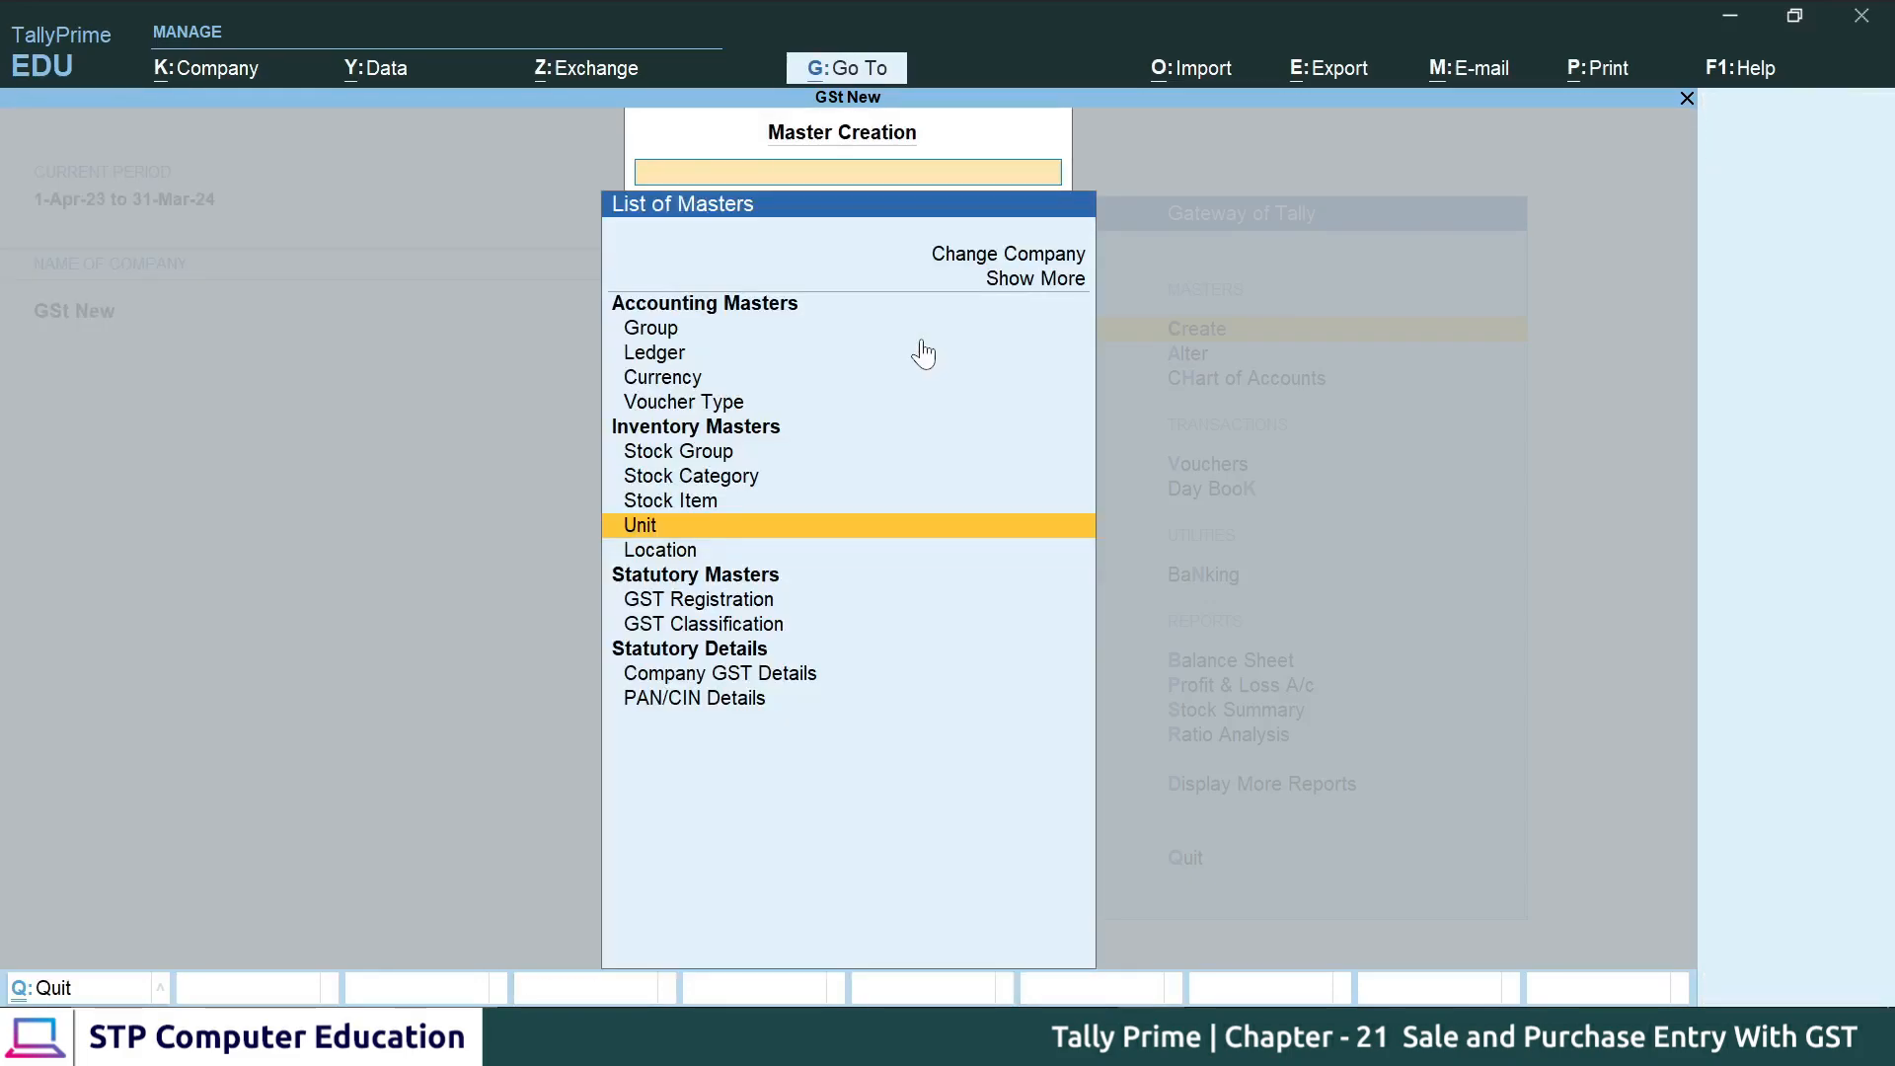
{"action": "key", "text": "Up"}
{"action": "key", "text": "Up"}
{"action": "key", "text": "Up"}
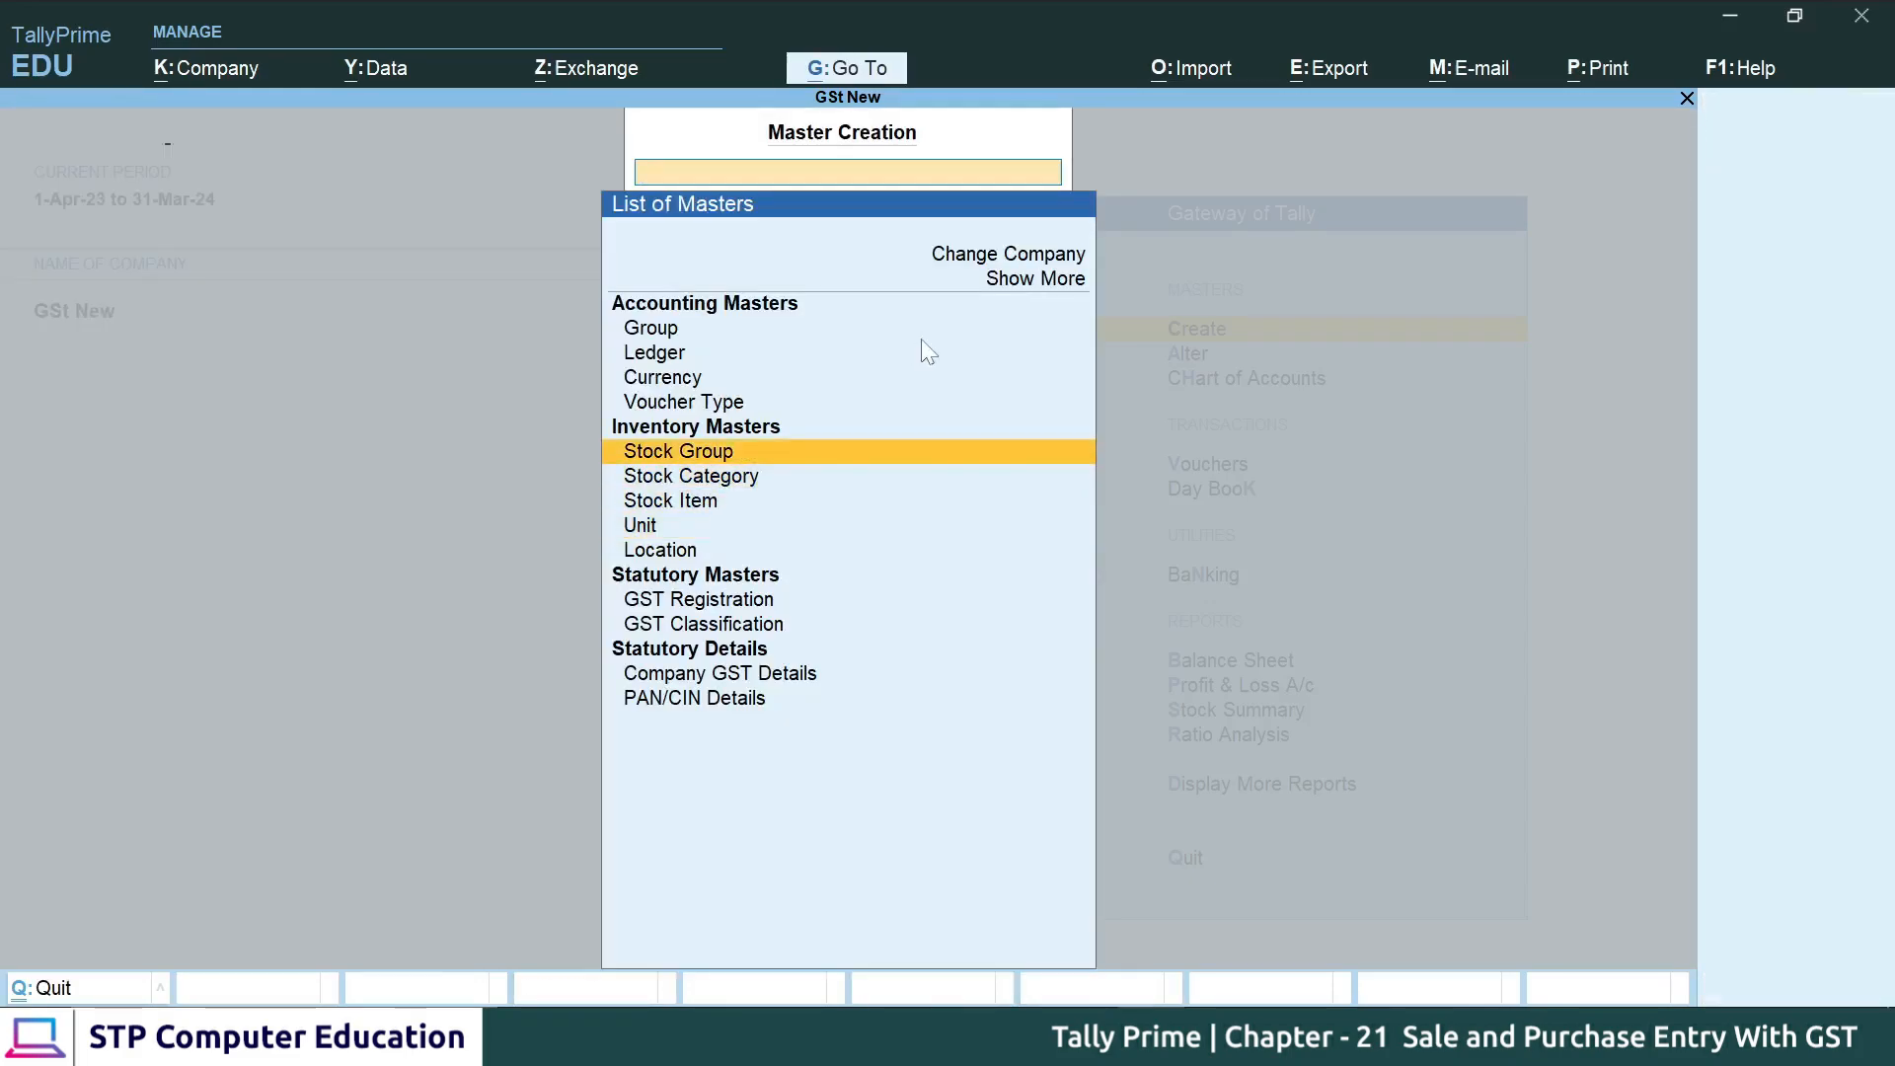
{"action": "key", "text": "Return"}
{"action": "type", "text": "Computer"}
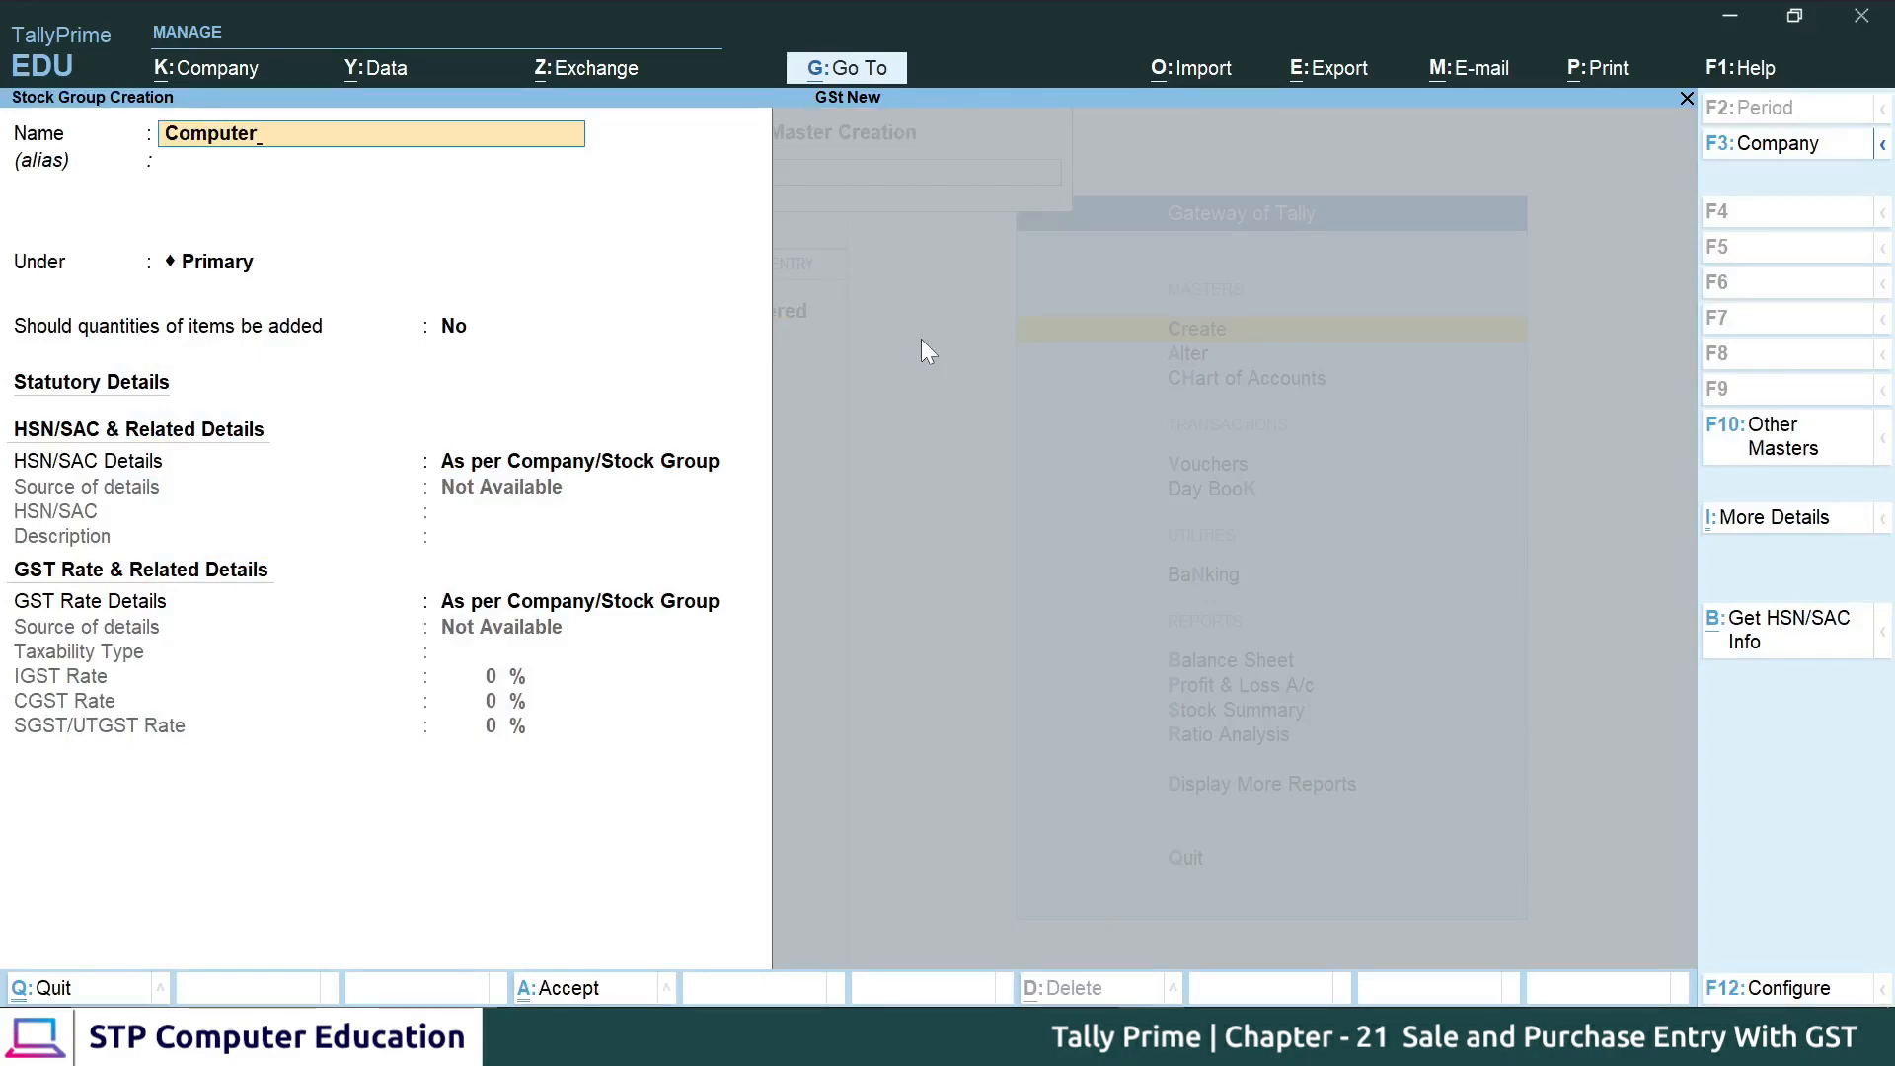
{"action": "key", "text": "Return"}
{"action": "key", "text": "Return"}
{"action": "key", "text": "Return"}
{"action": "key", "text": "Return"}
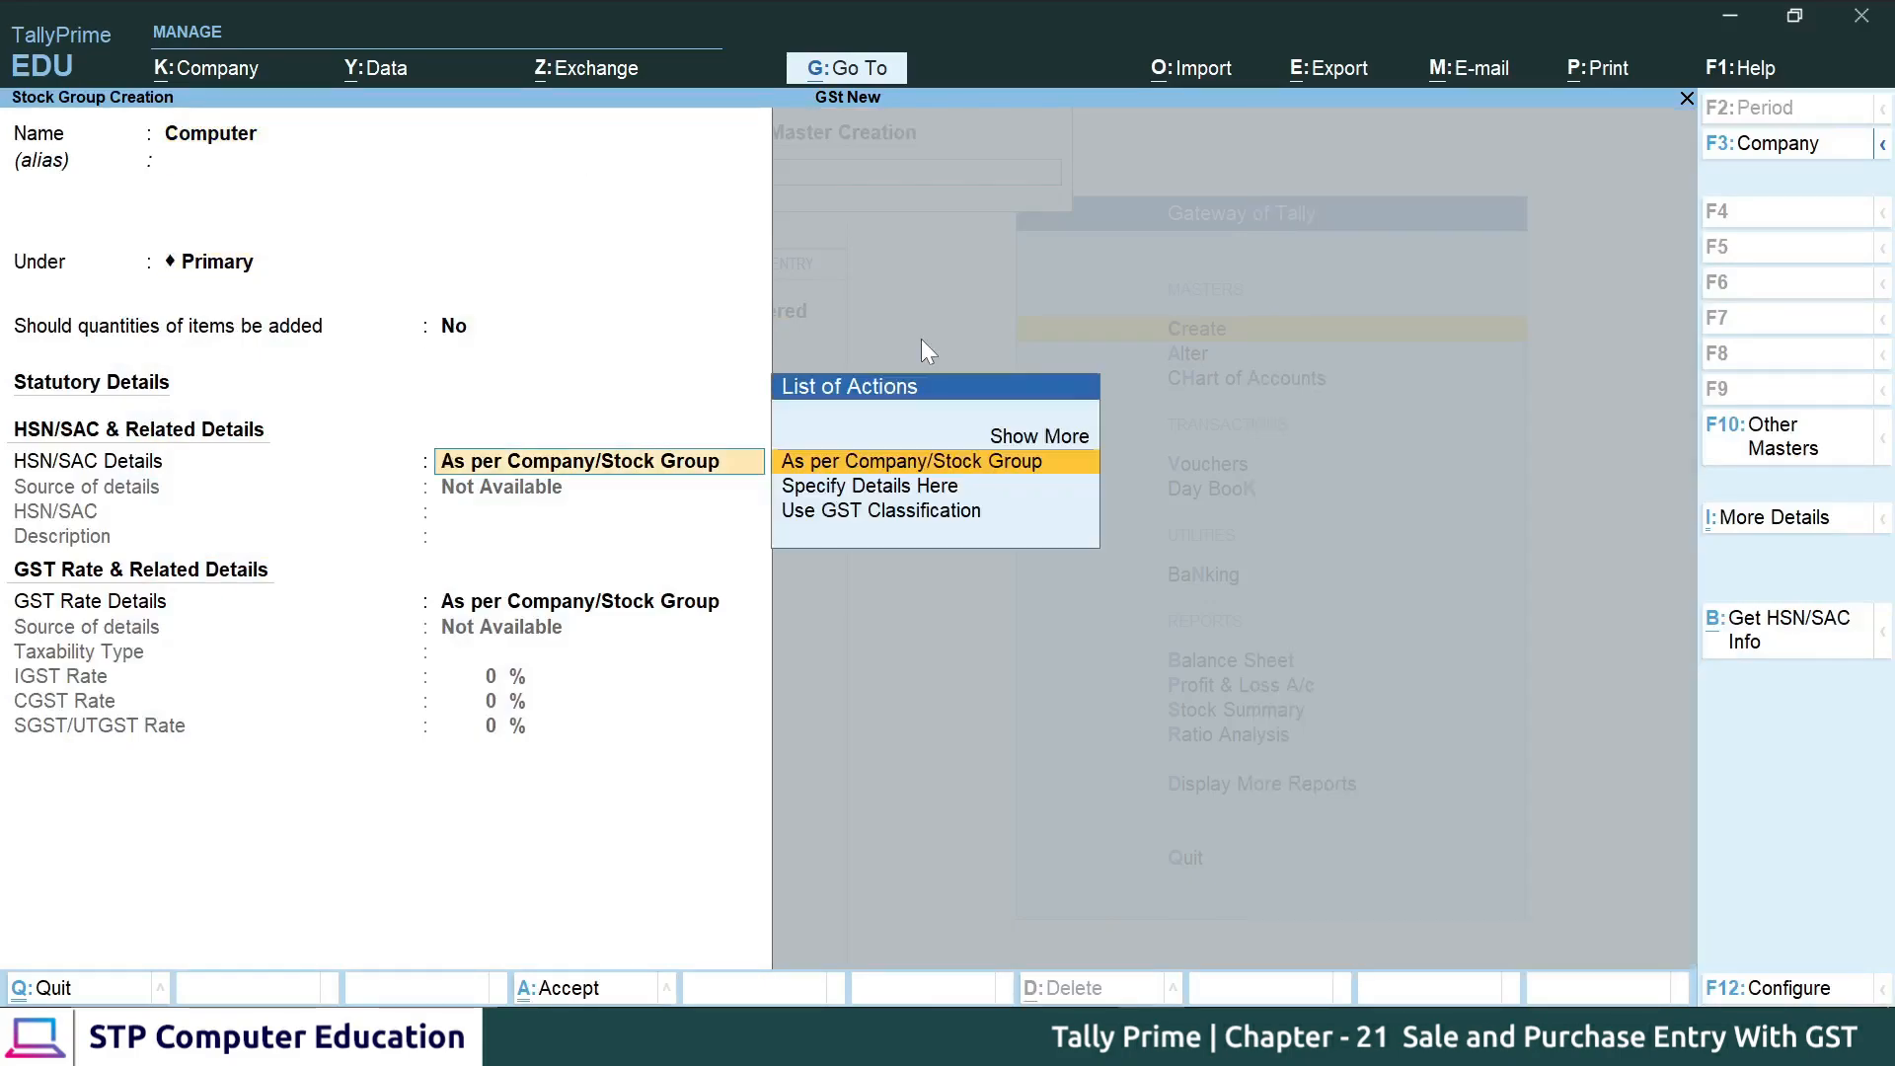
{"action": "key", "text": "Return"}
{"action": "key", "text": "Return"}
{"action": "key", "text": "Return"}
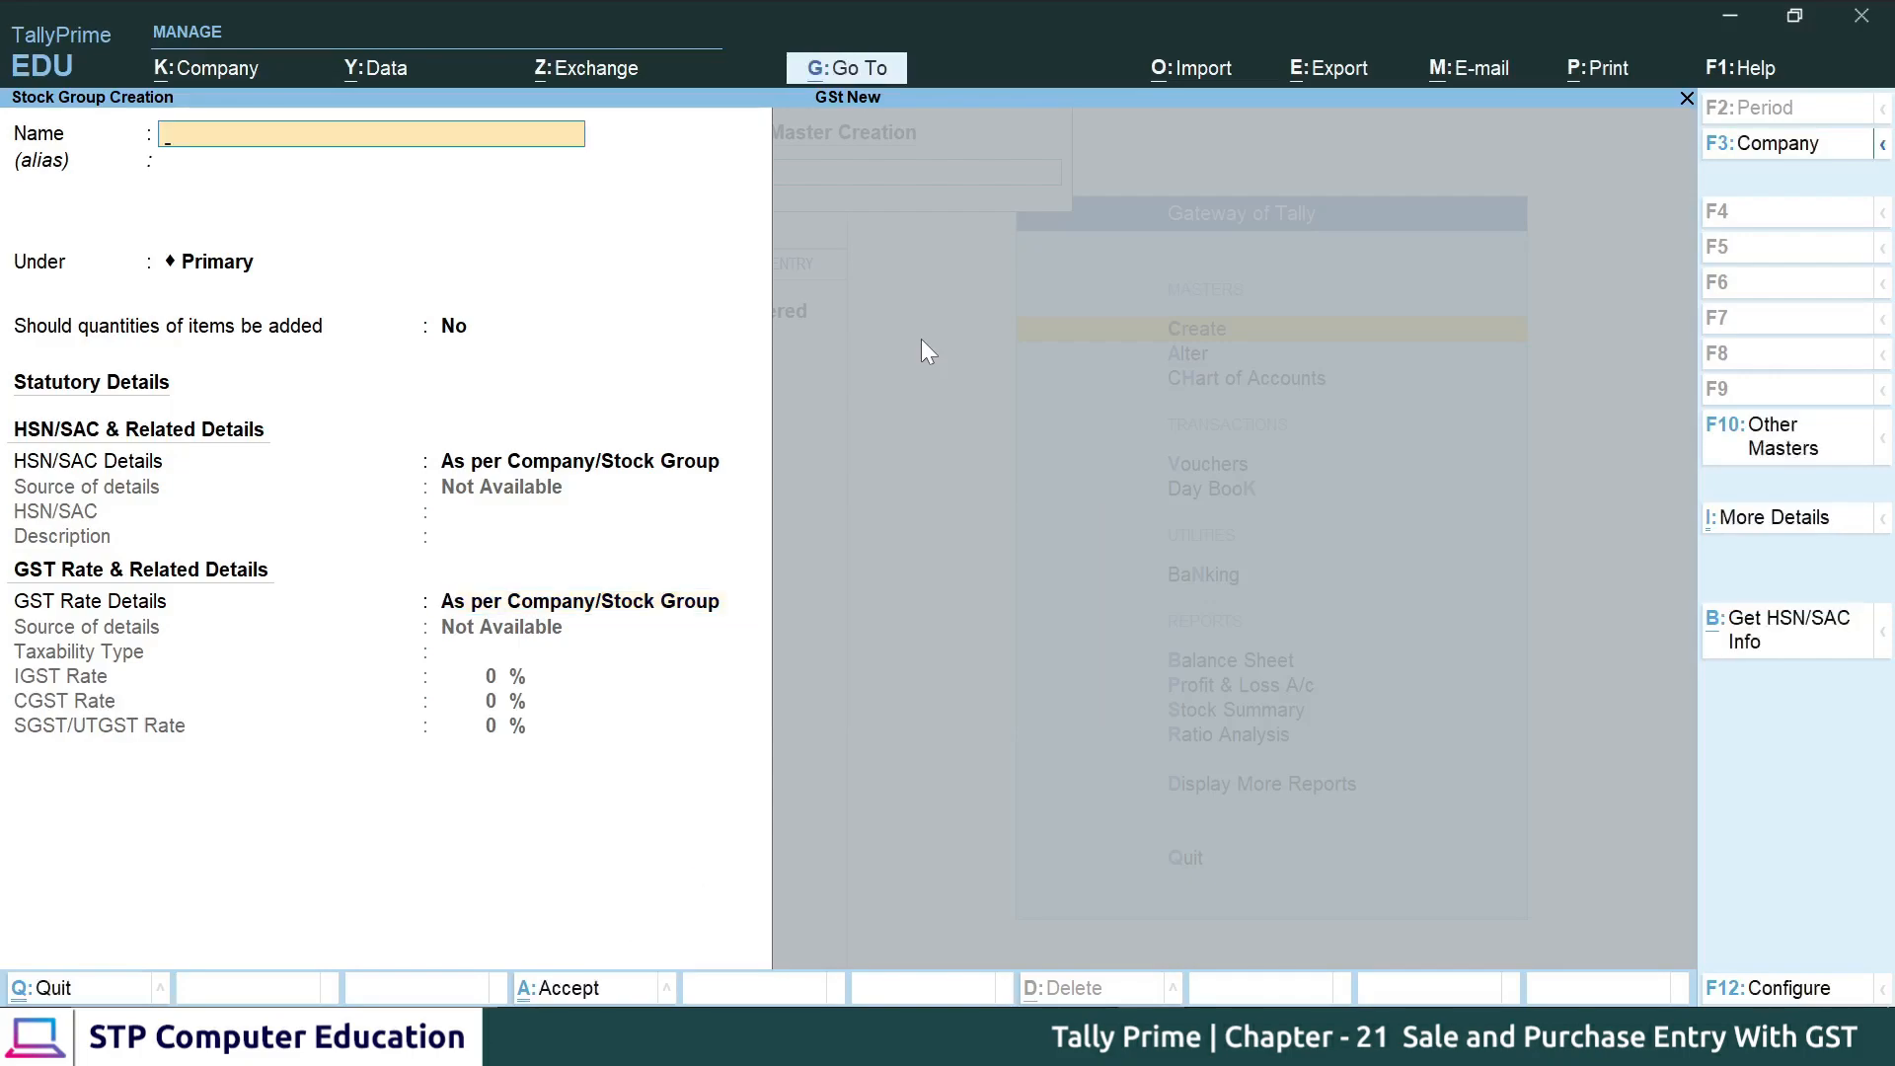
{"action": "key", "text": "Escape"}
- Start a new stock item named Mouse under the Computer group, with pcs as its unit
{"action": "key", "text": "Down"}
{"action": "key", "text": "Down"}
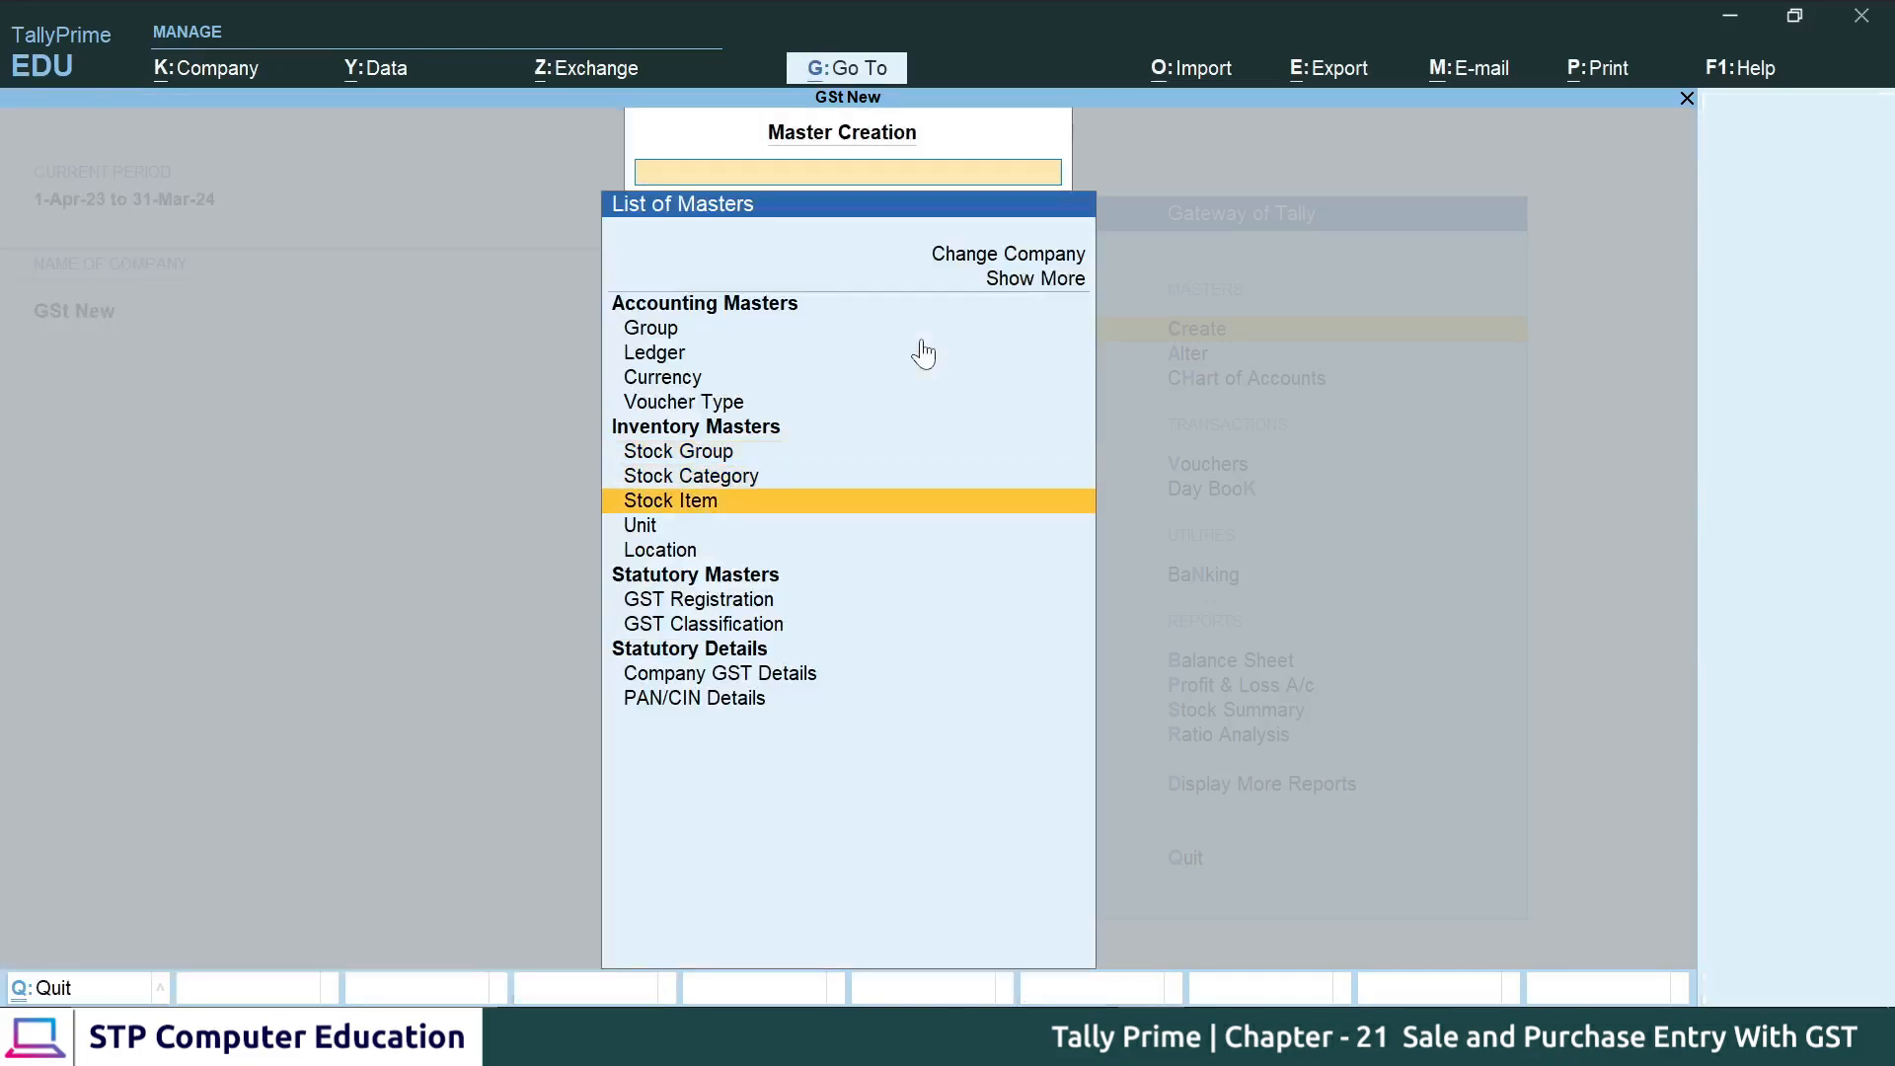
{"action": "key", "text": "Return"}
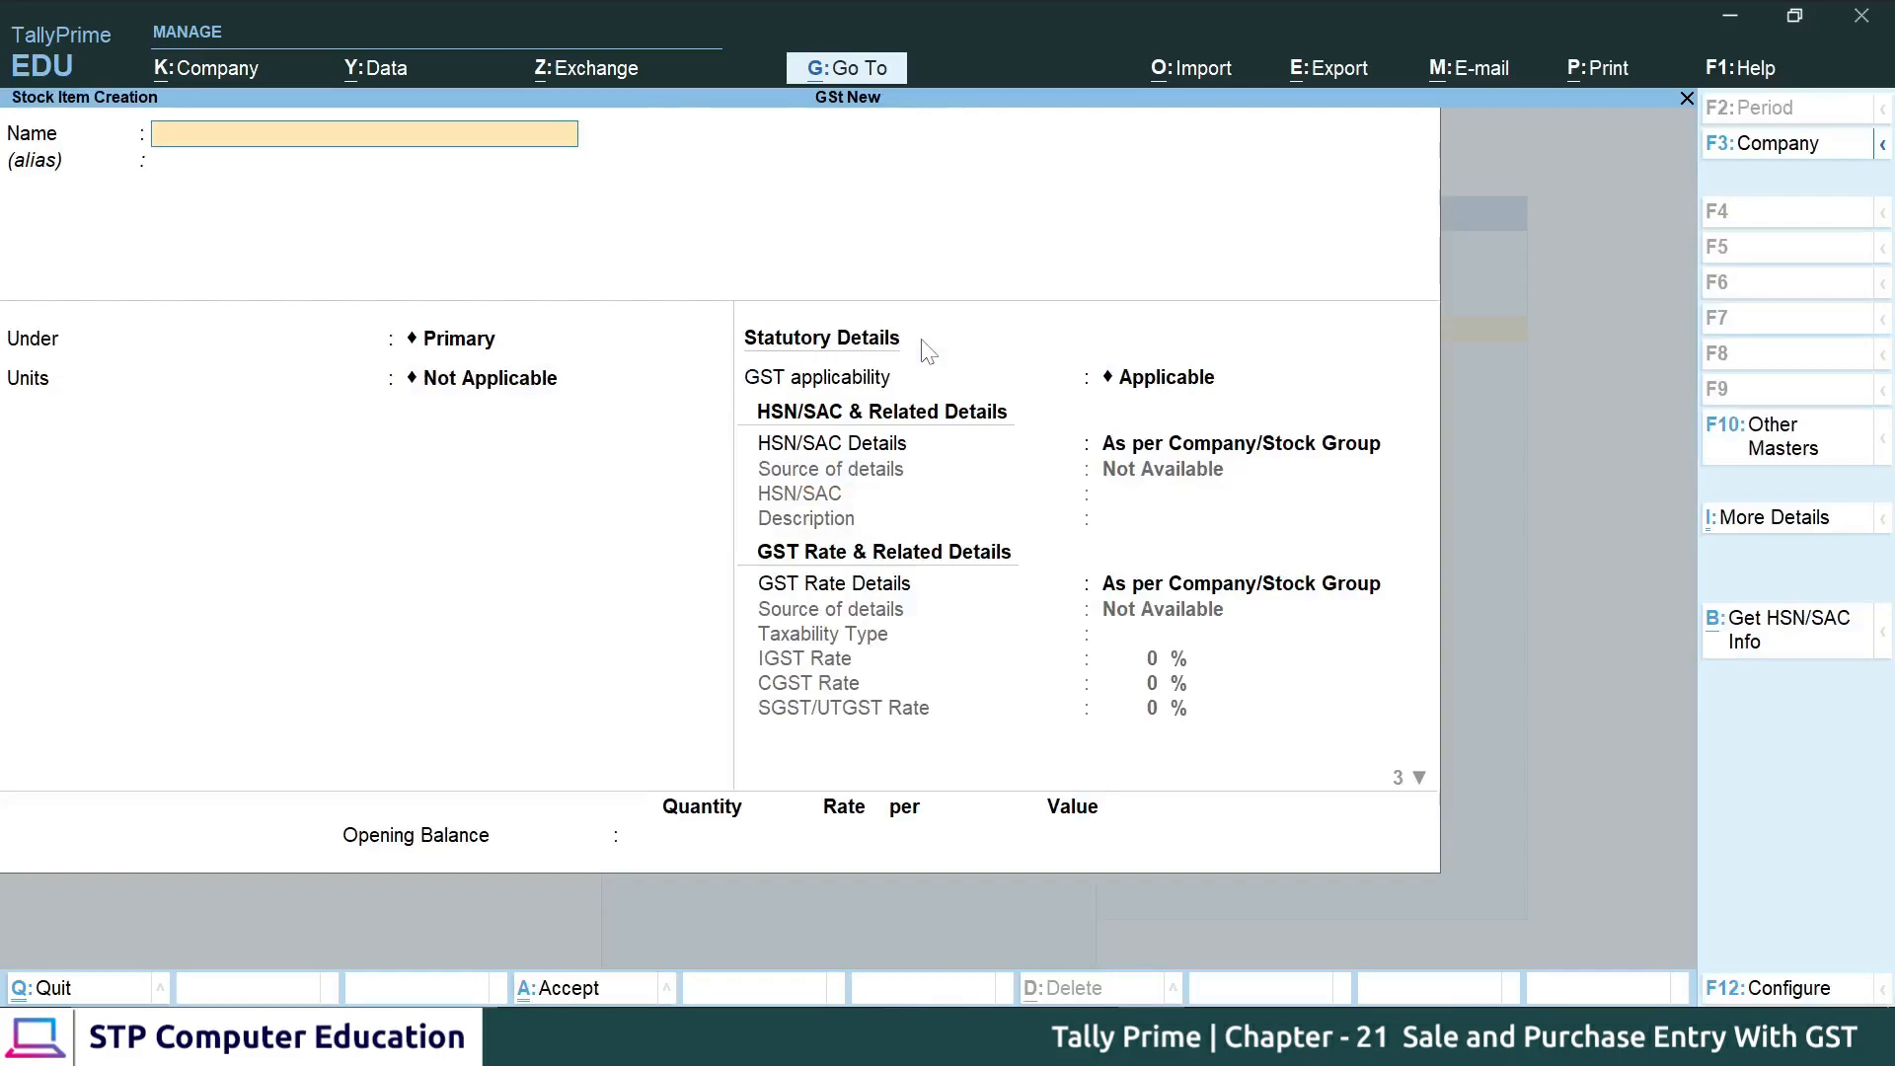
{"action": "type", "text": "Mouse"}
{"action": "key", "text": "Return"}
{"action": "key", "text": "Return"}
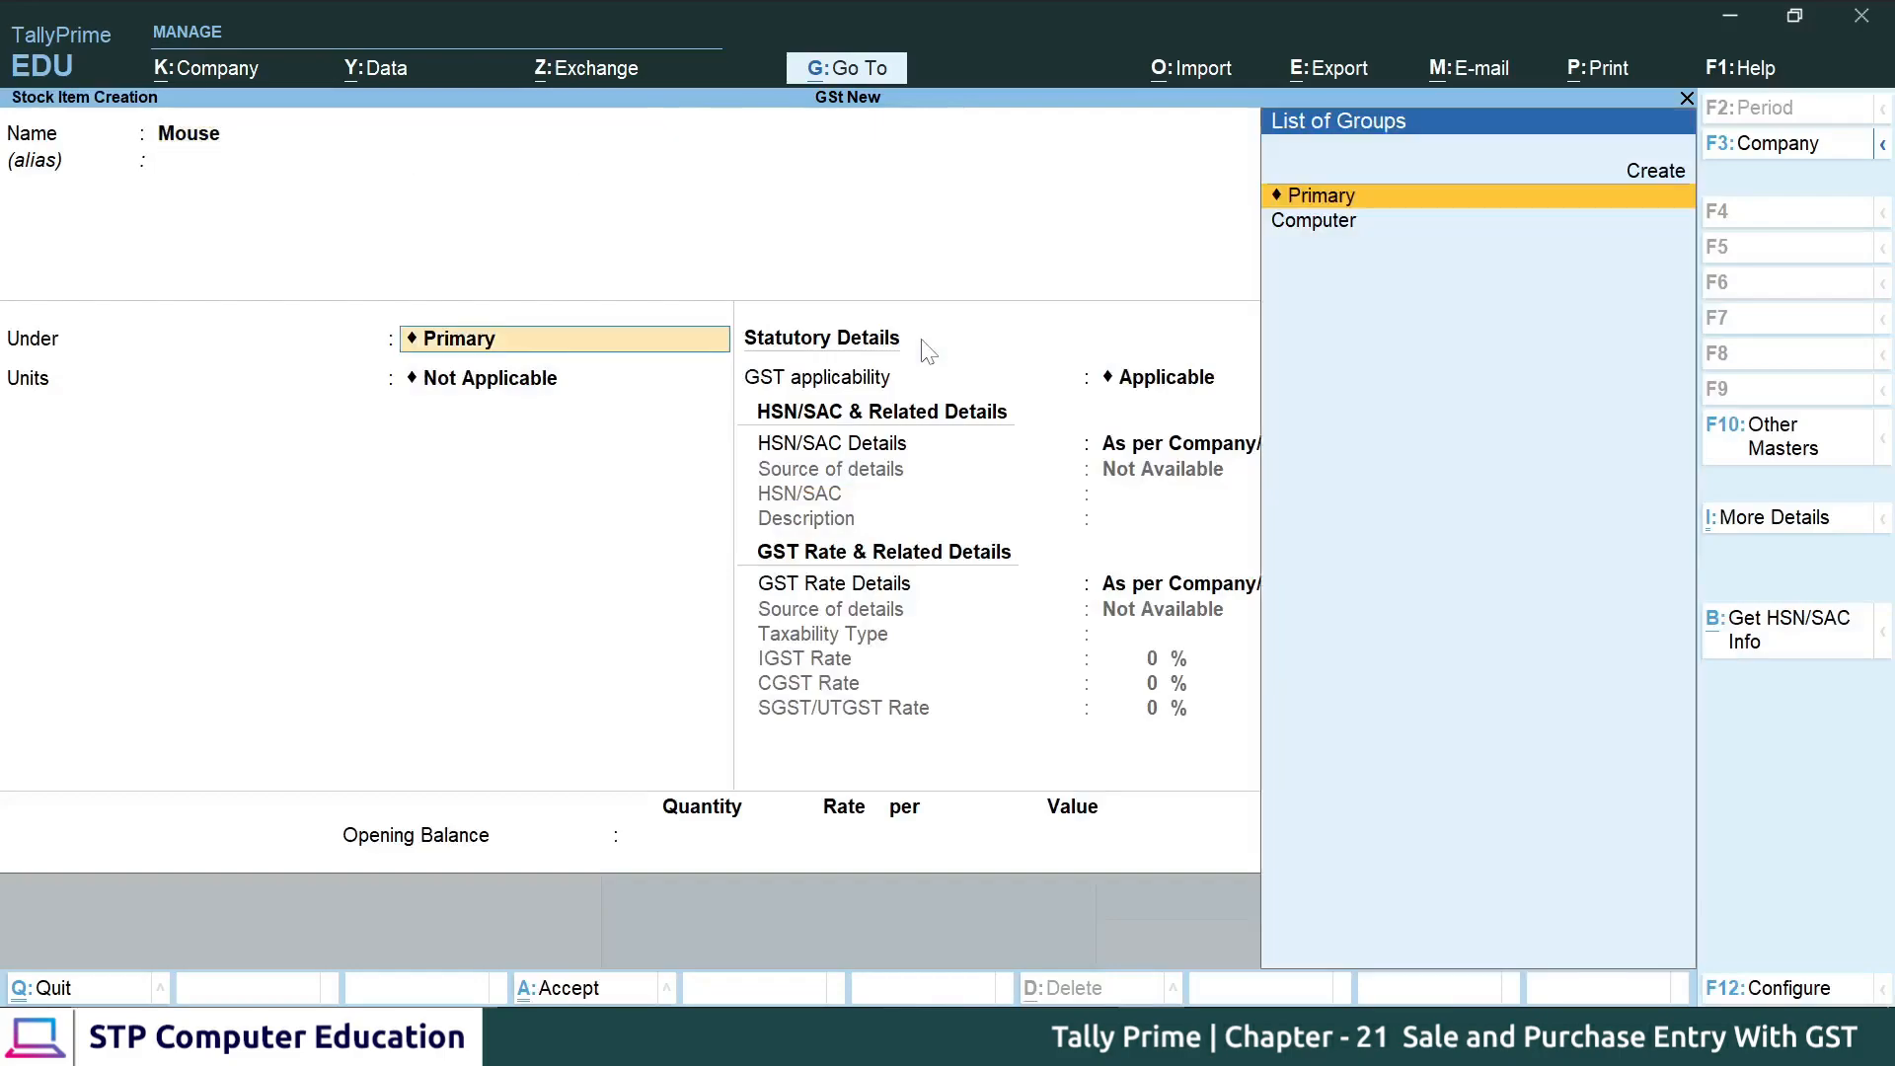
{"action": "key", "text": "Down"}
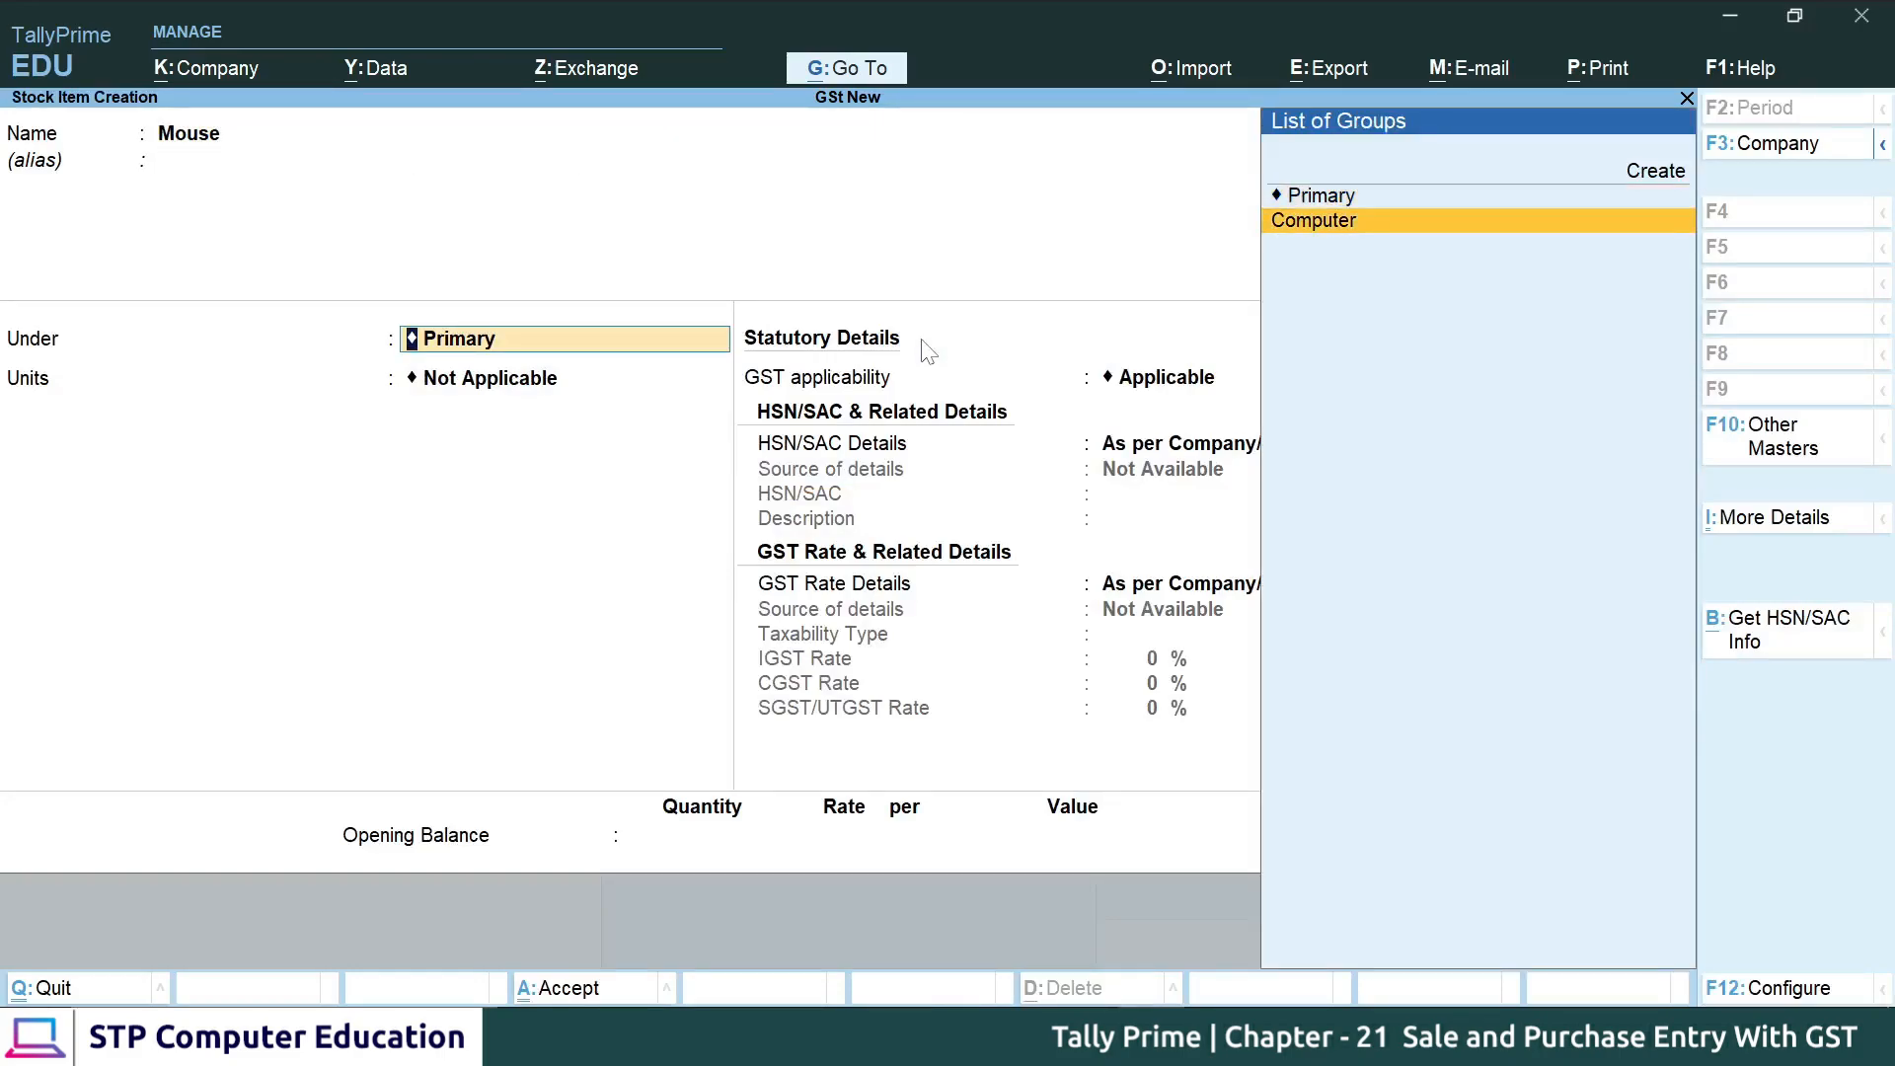
{"action": "key", "text": "Return"}
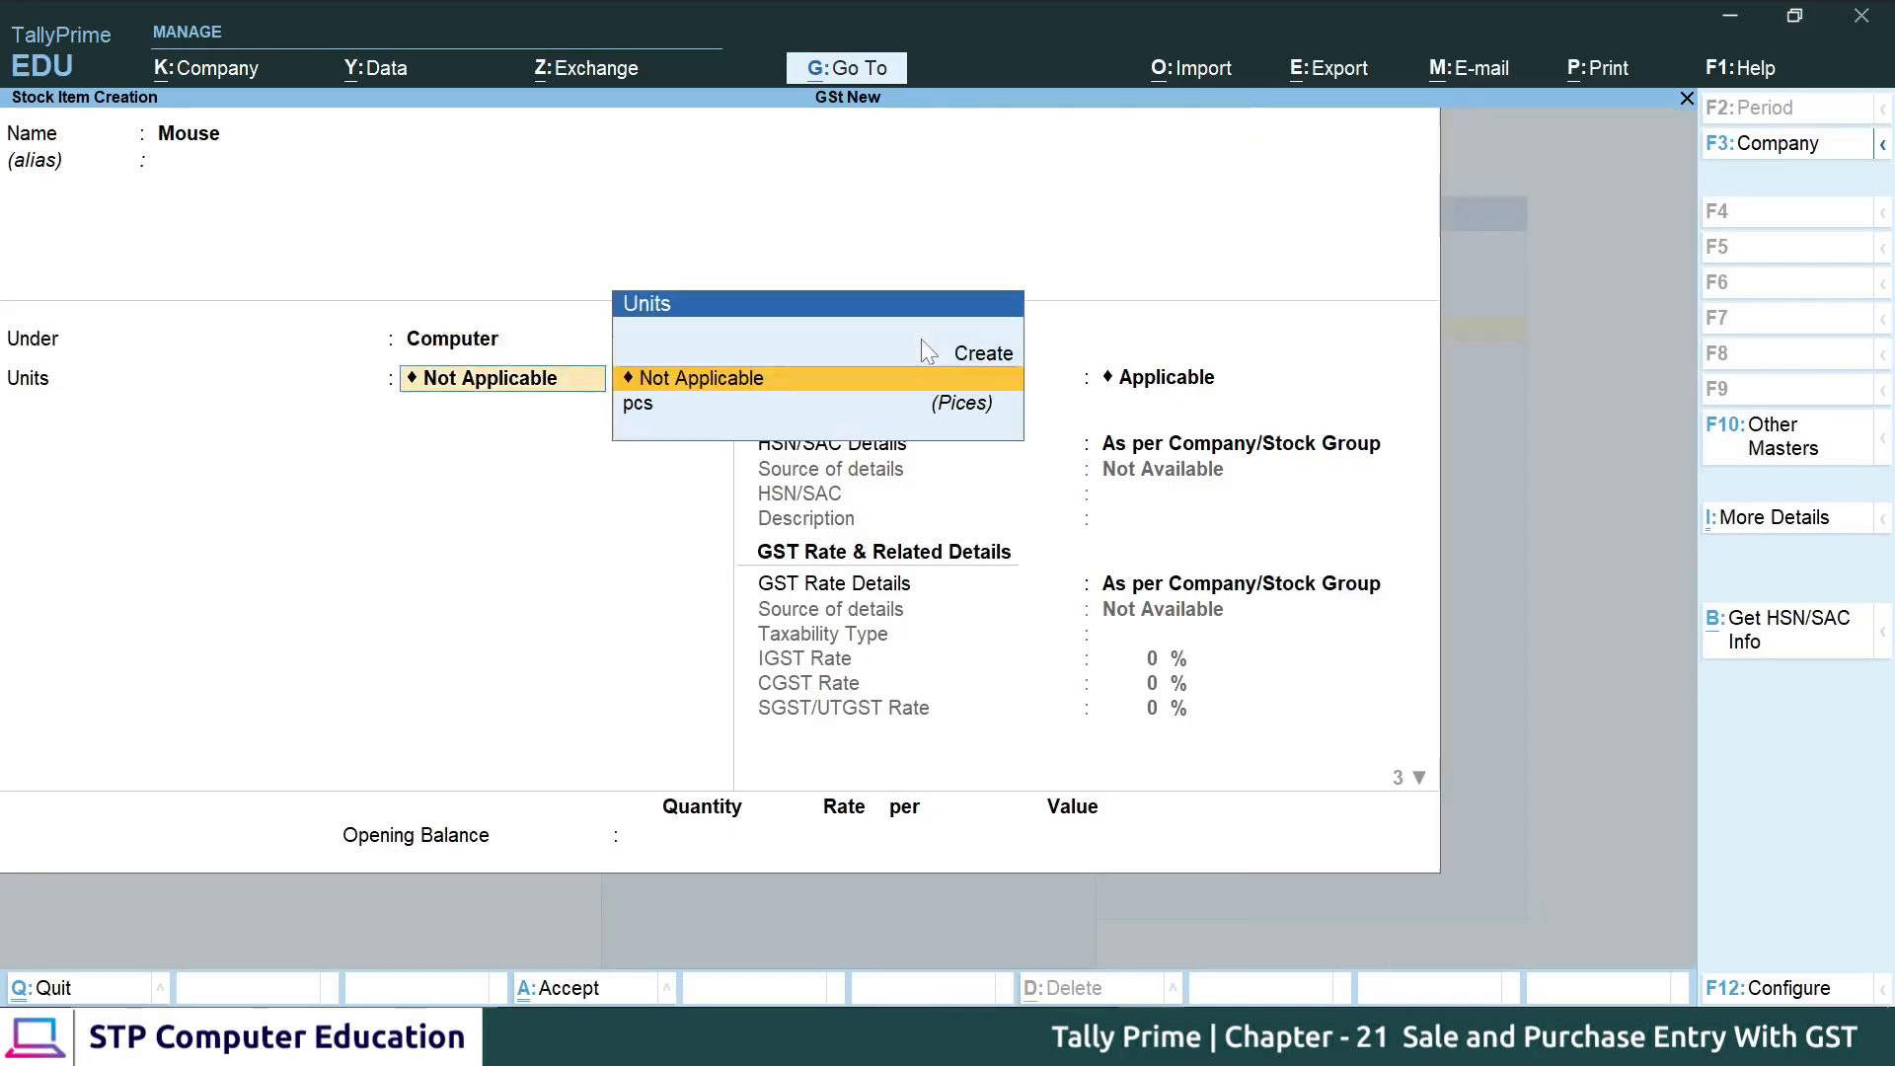
{"action": "key", "text": "Down"}
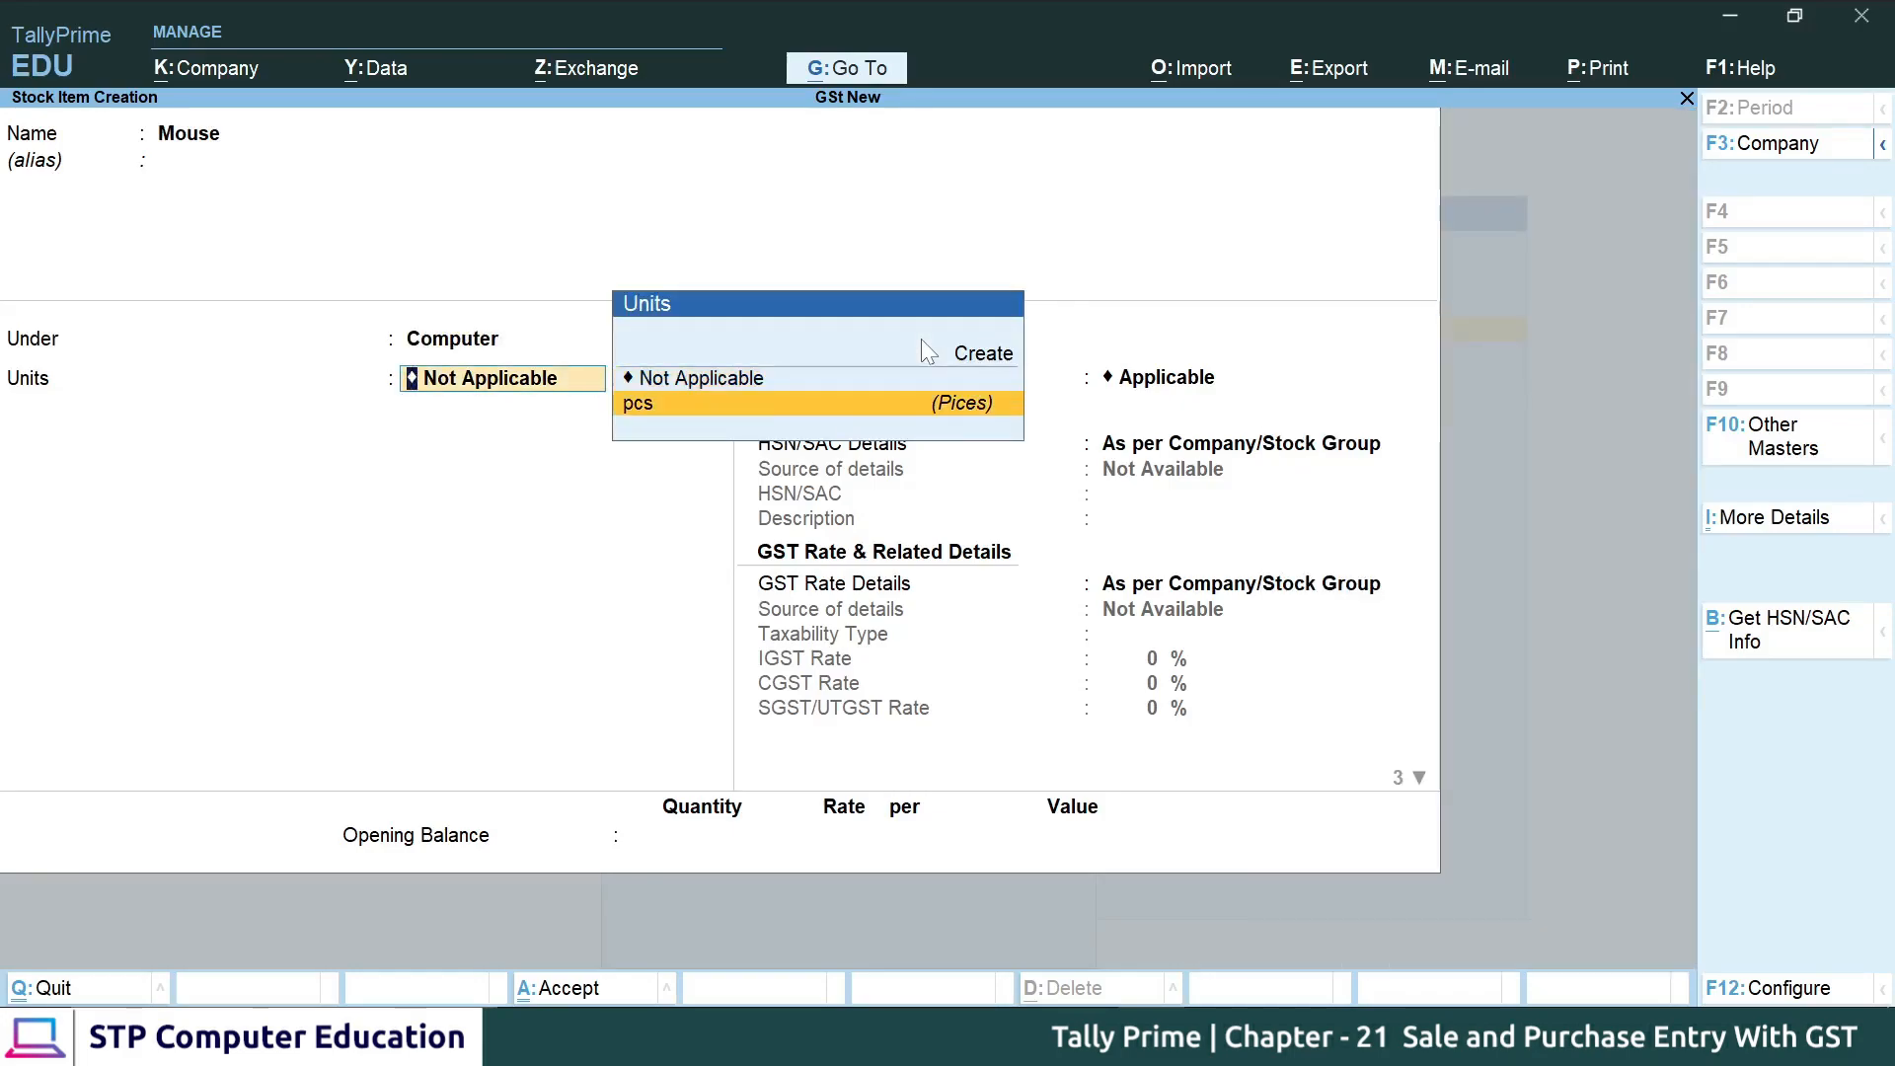
{"action": "key", "text": "Return"}
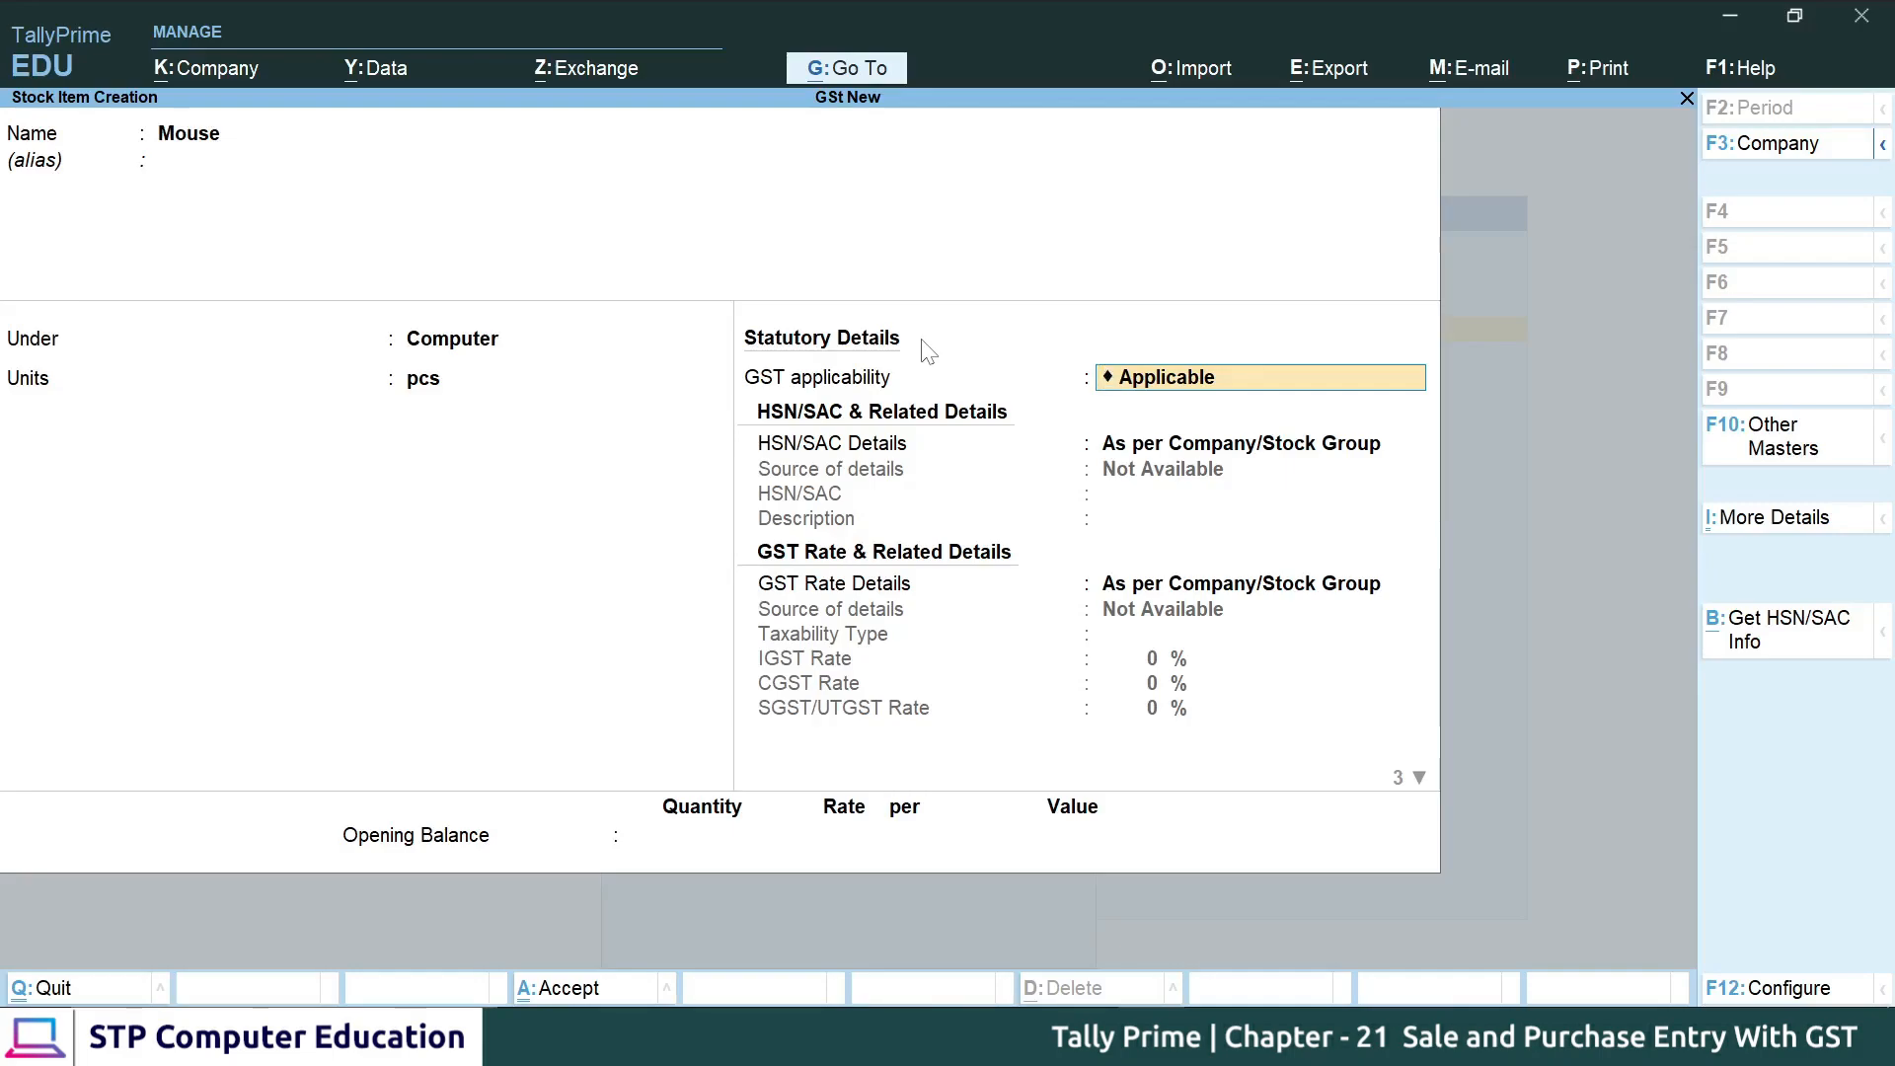
- Keep GST applicable for the item and specify its HSN/SAC details directly, with code 1486 and description Mouse
{"action": "key", "text": "Return"}
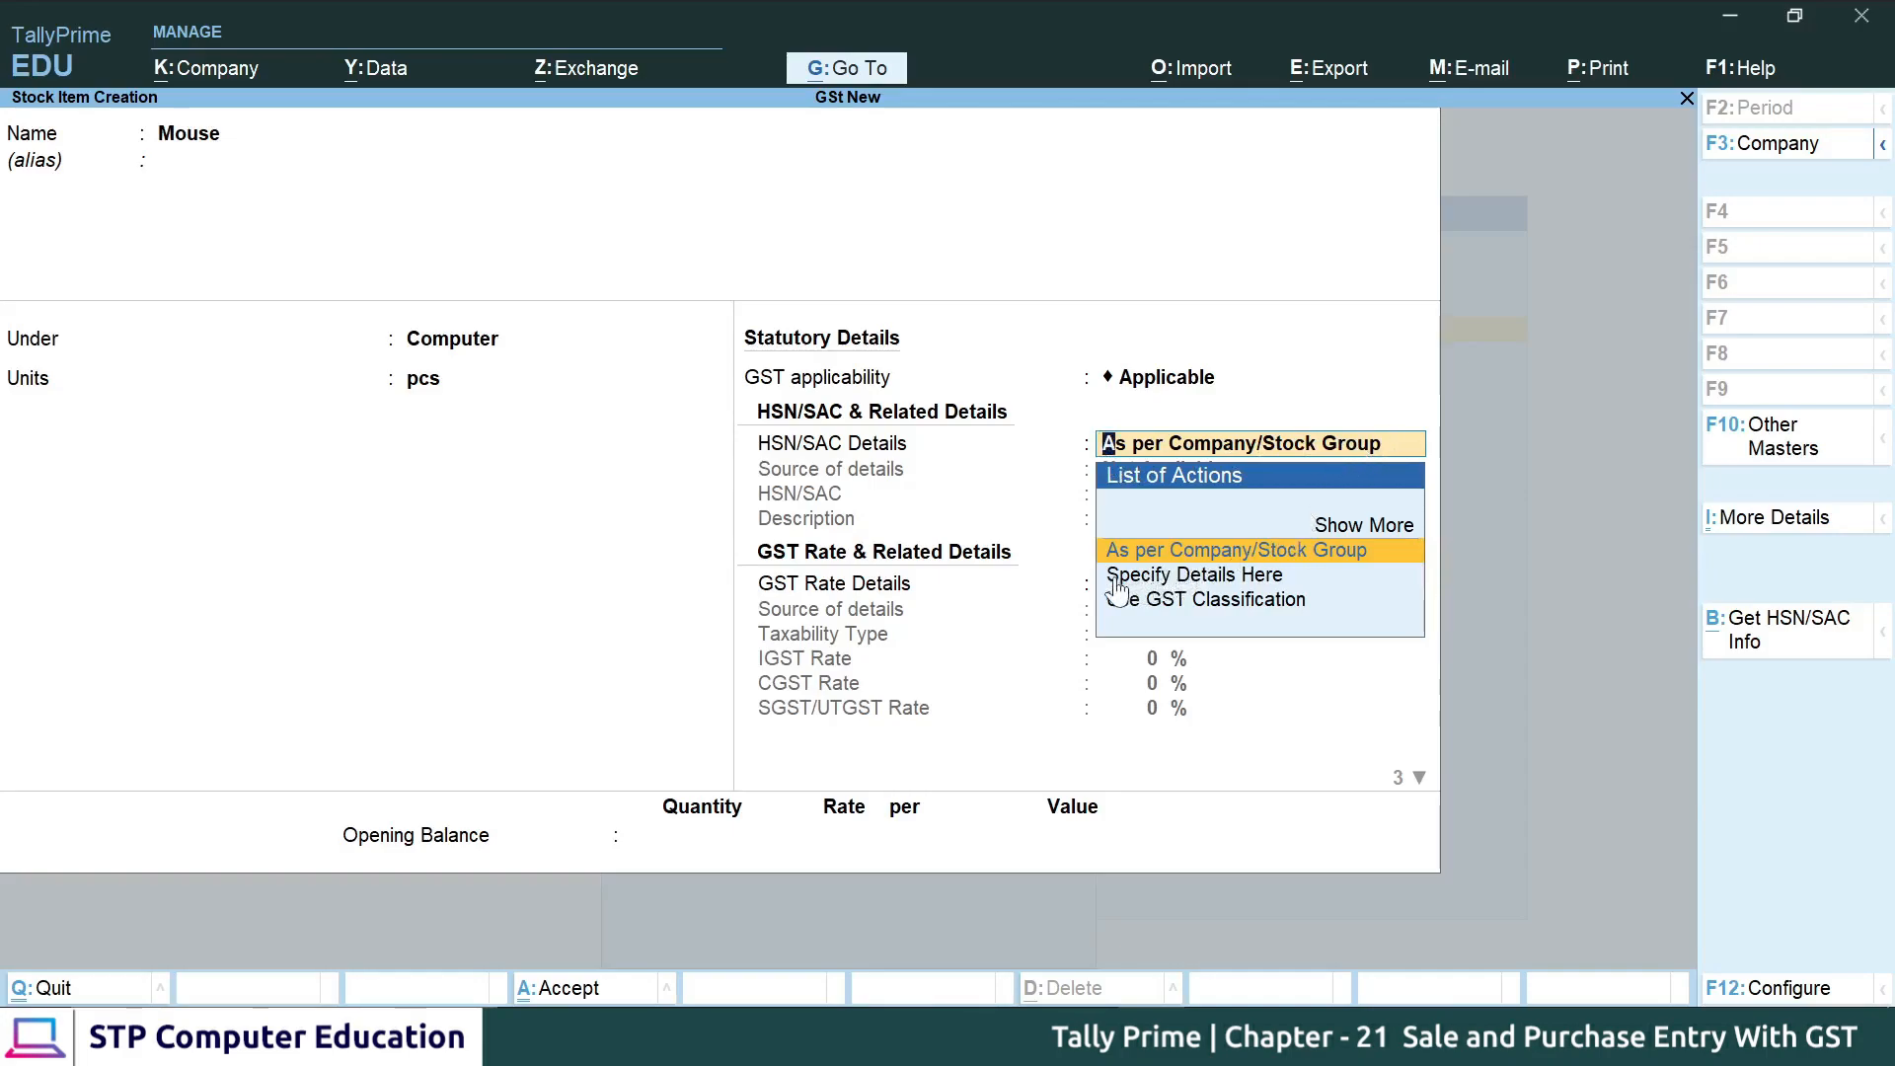
{"action": "key", "text": "Down"}
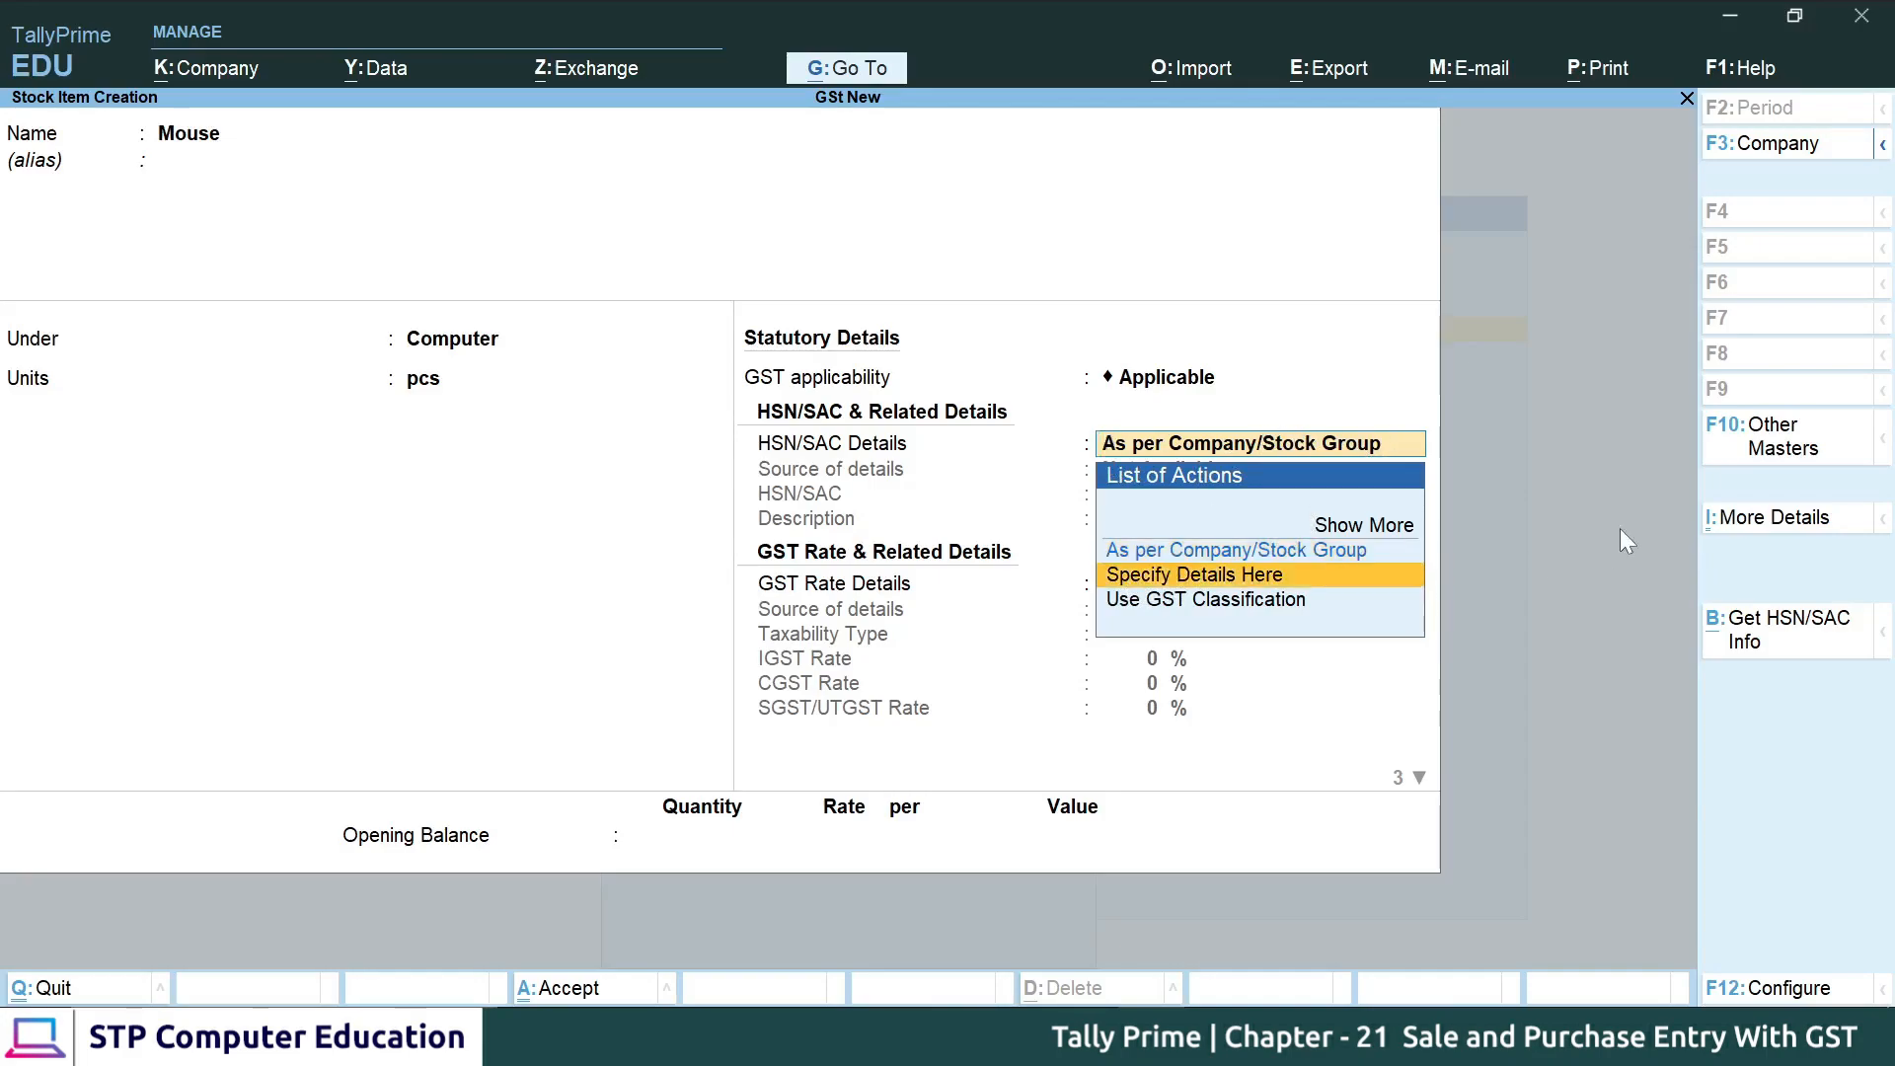
{"action": "key", "text": "Return"}
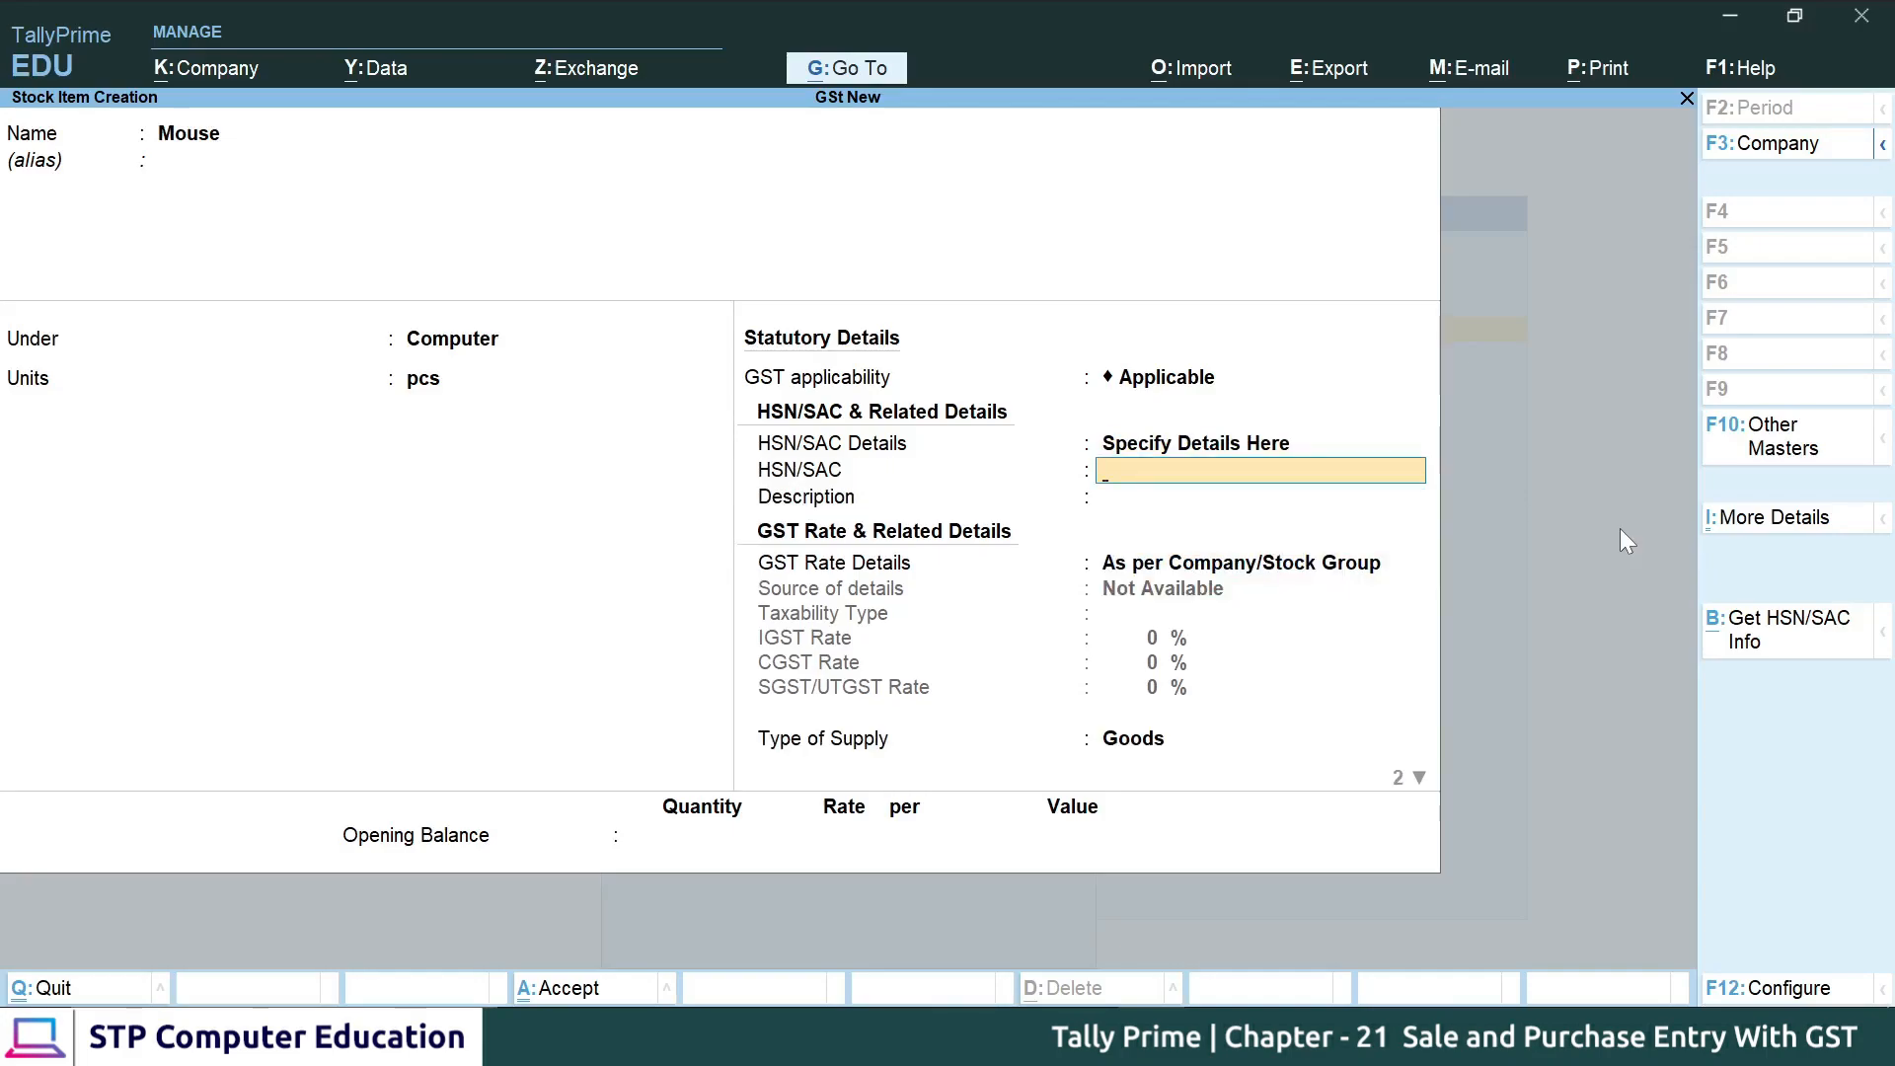
{"action": "type", "text": "1486"}
{"action": "key", "text": "Return"}
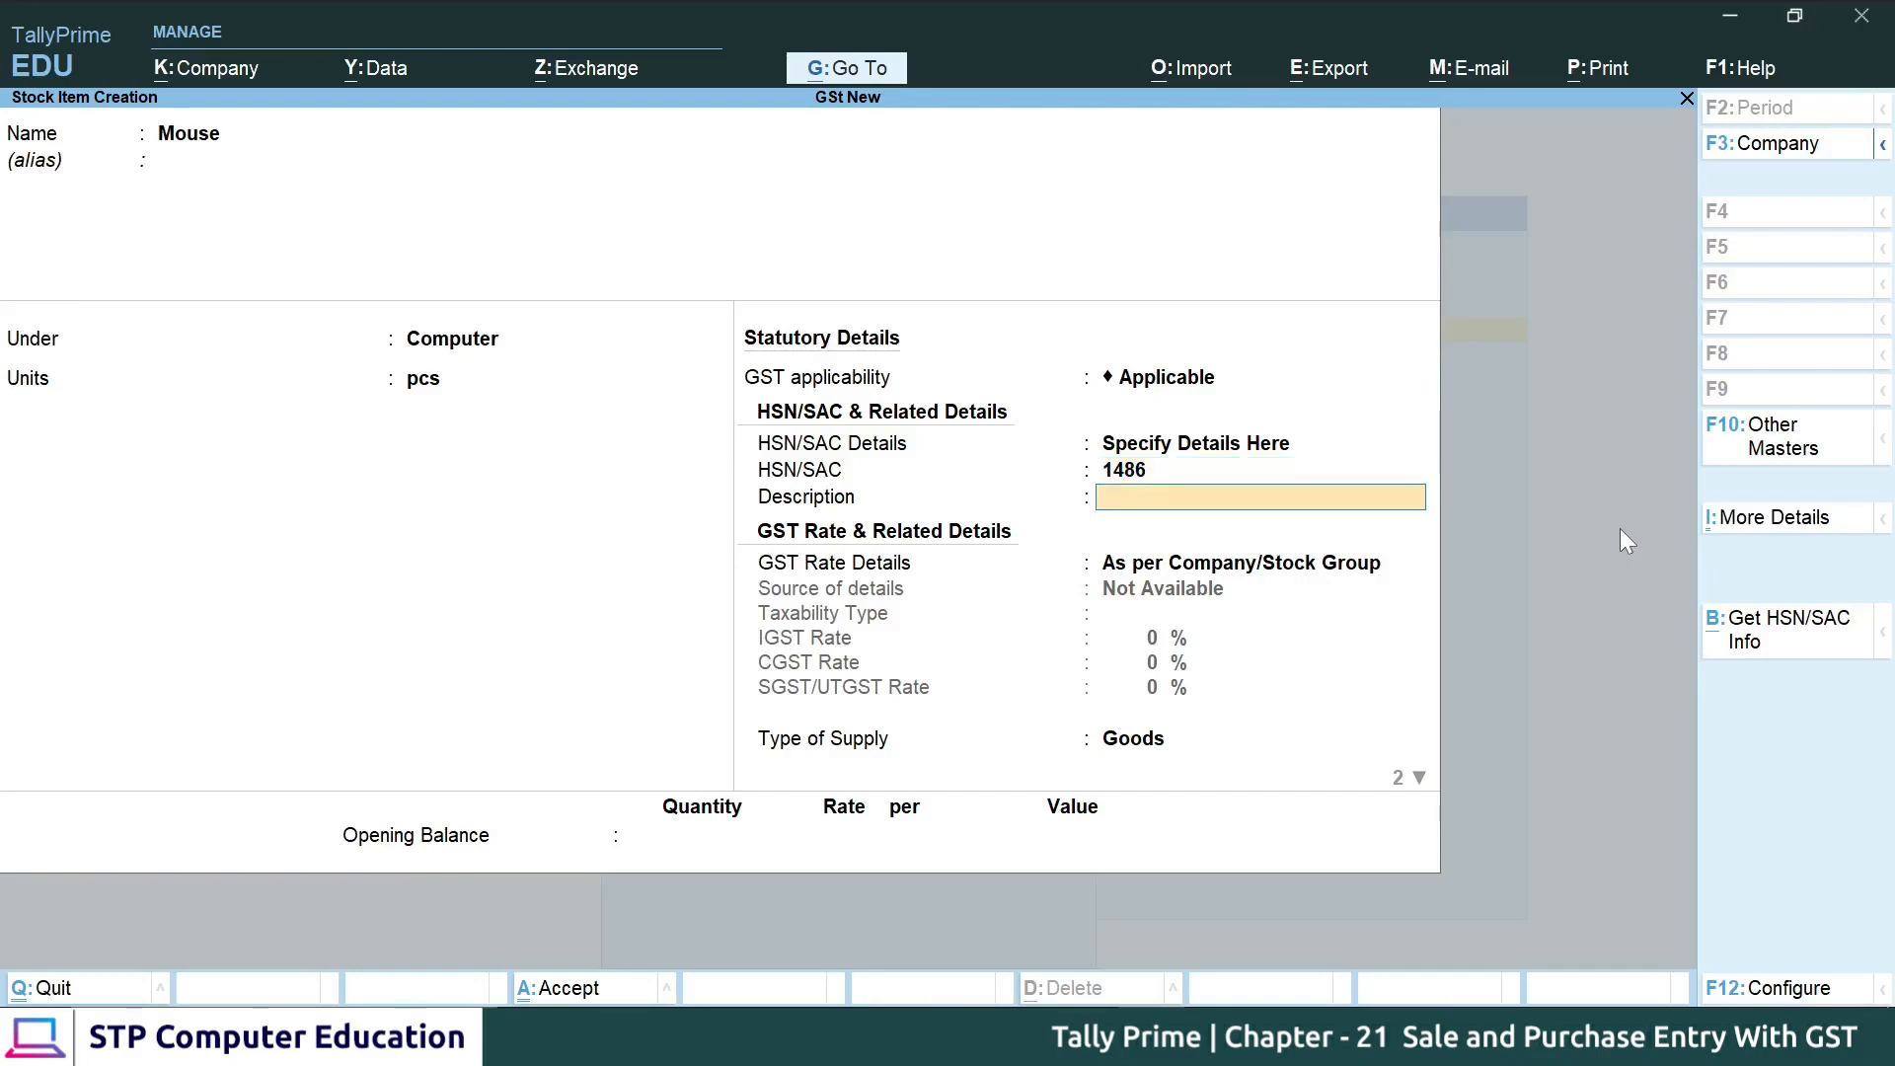
{"action": "type", "text": "Mouse"}
{"action": "key", "text": "Return"}
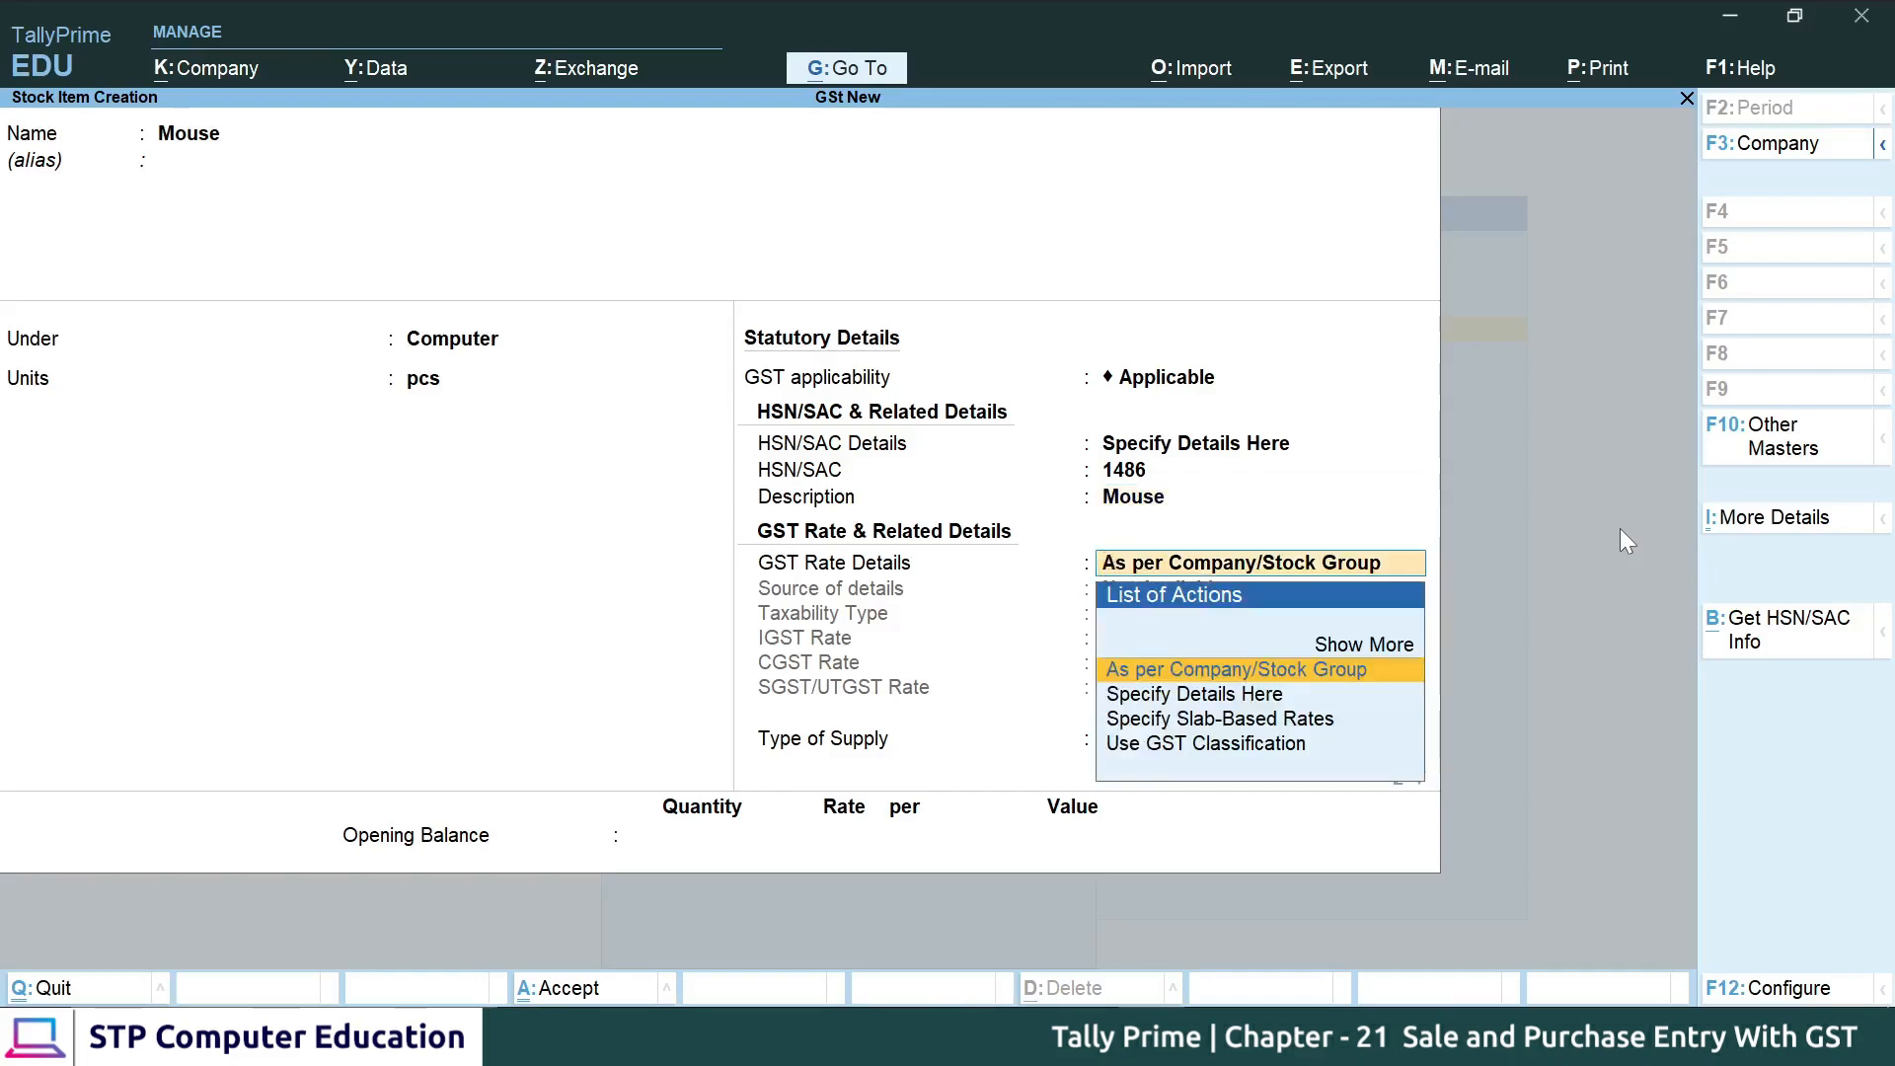
- Specify the item's GST rate details directly, with taxability type Taxable and an IGST rate of 18%
{"action": "key", "text": "Down"}
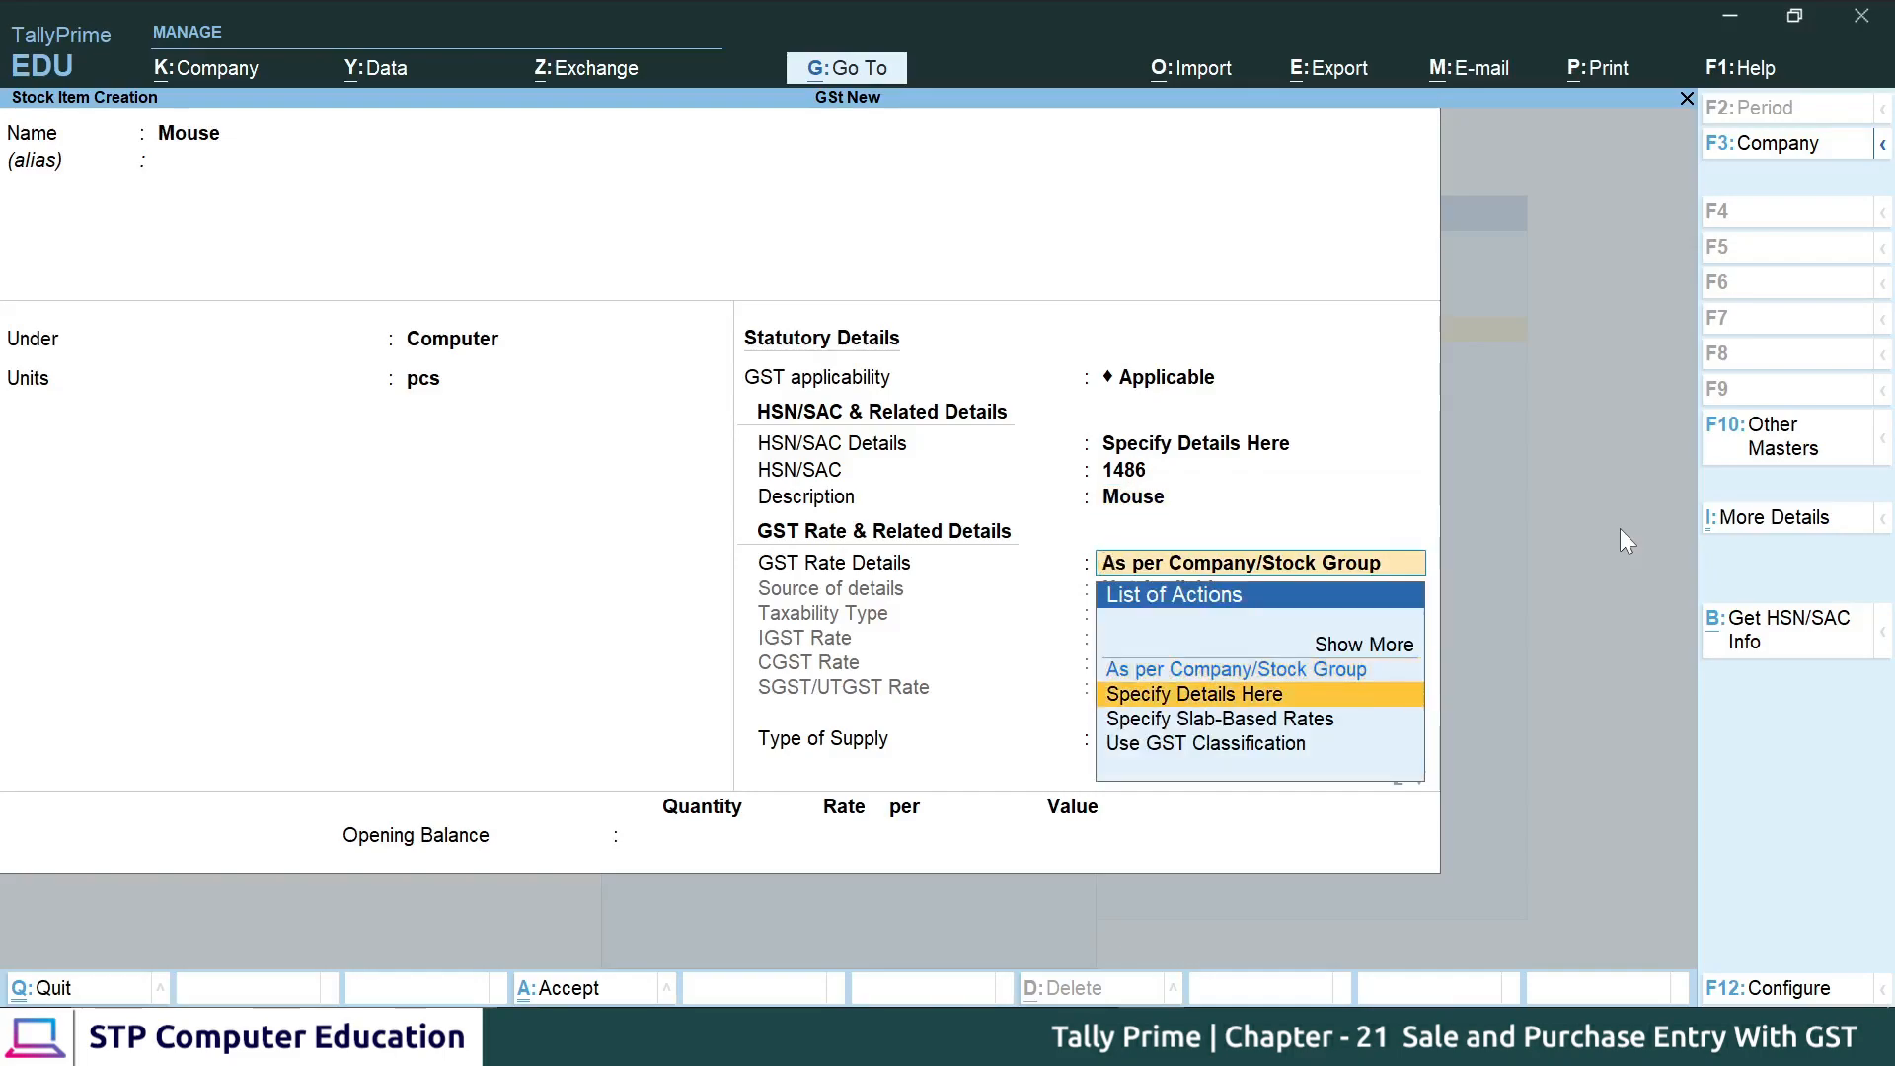
{"action": "left_click", "coordinate": [1244, 697]}
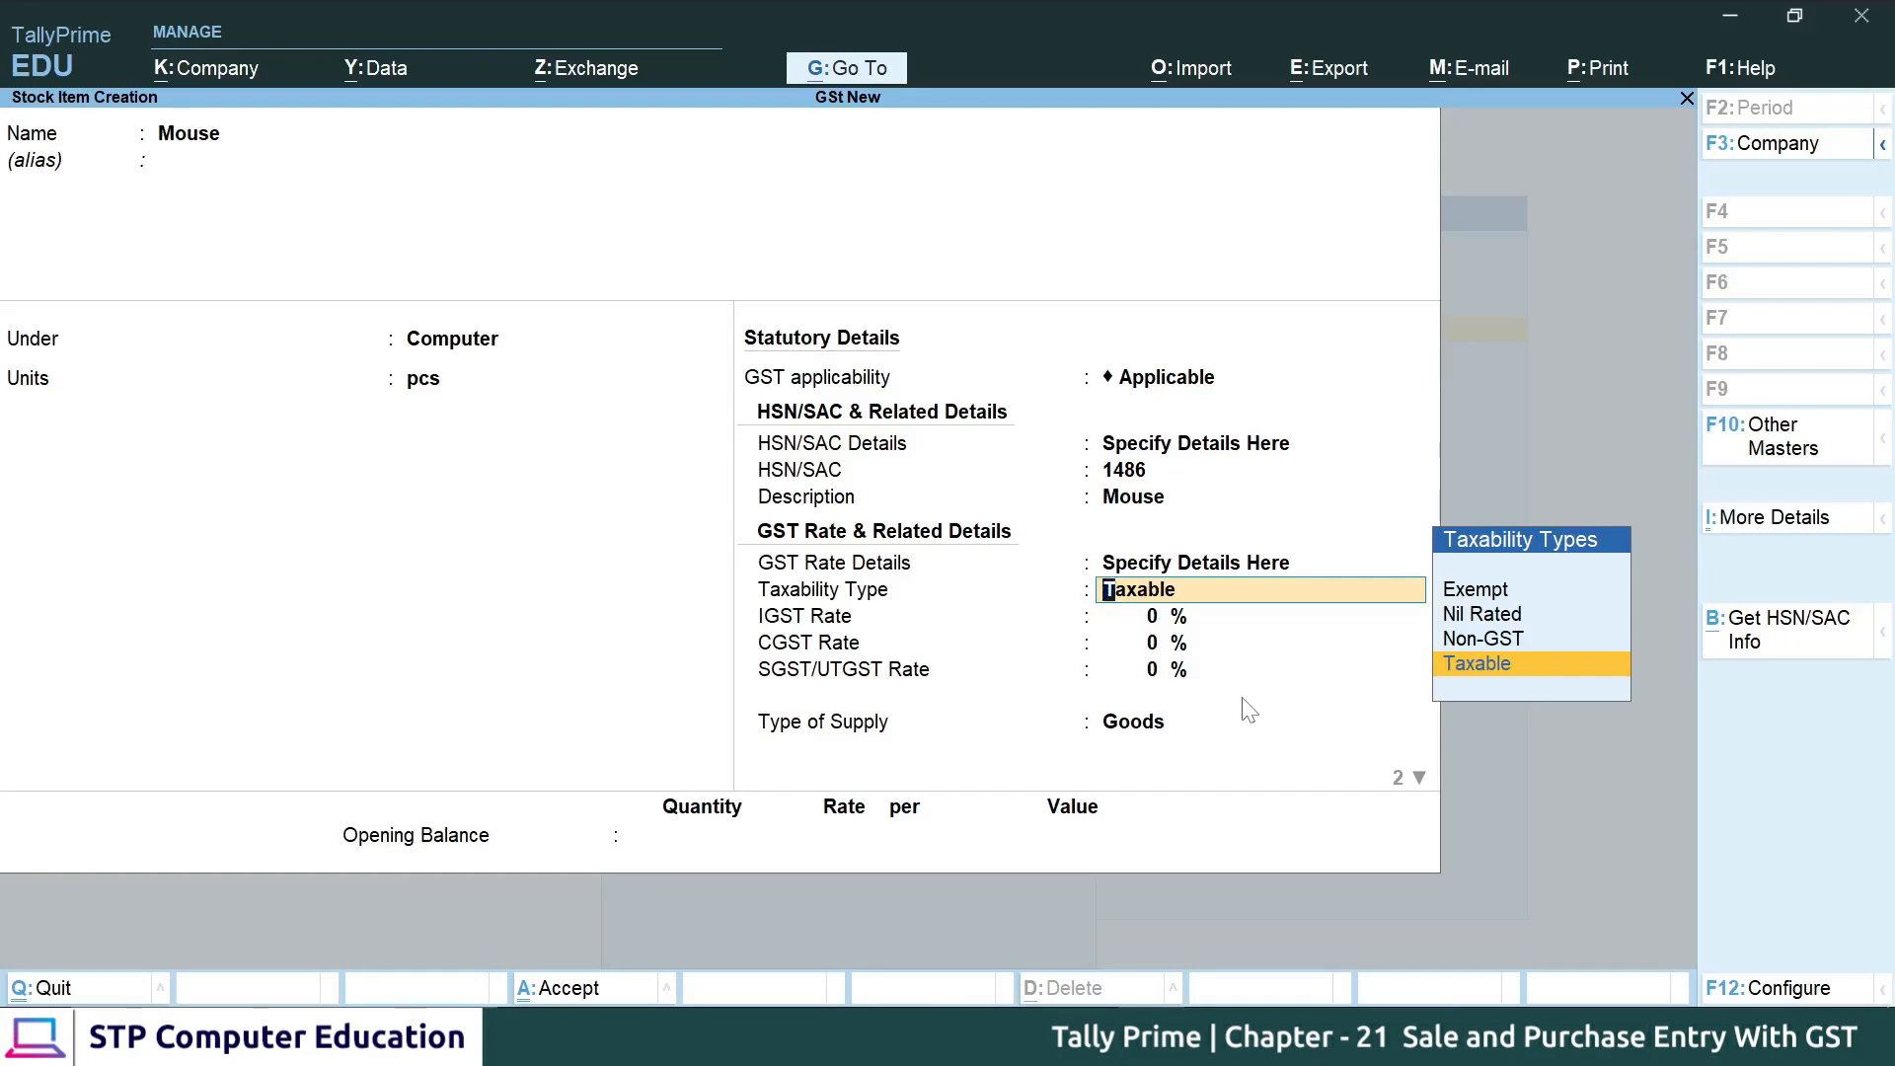
{"action": "key", "text": "Return"}
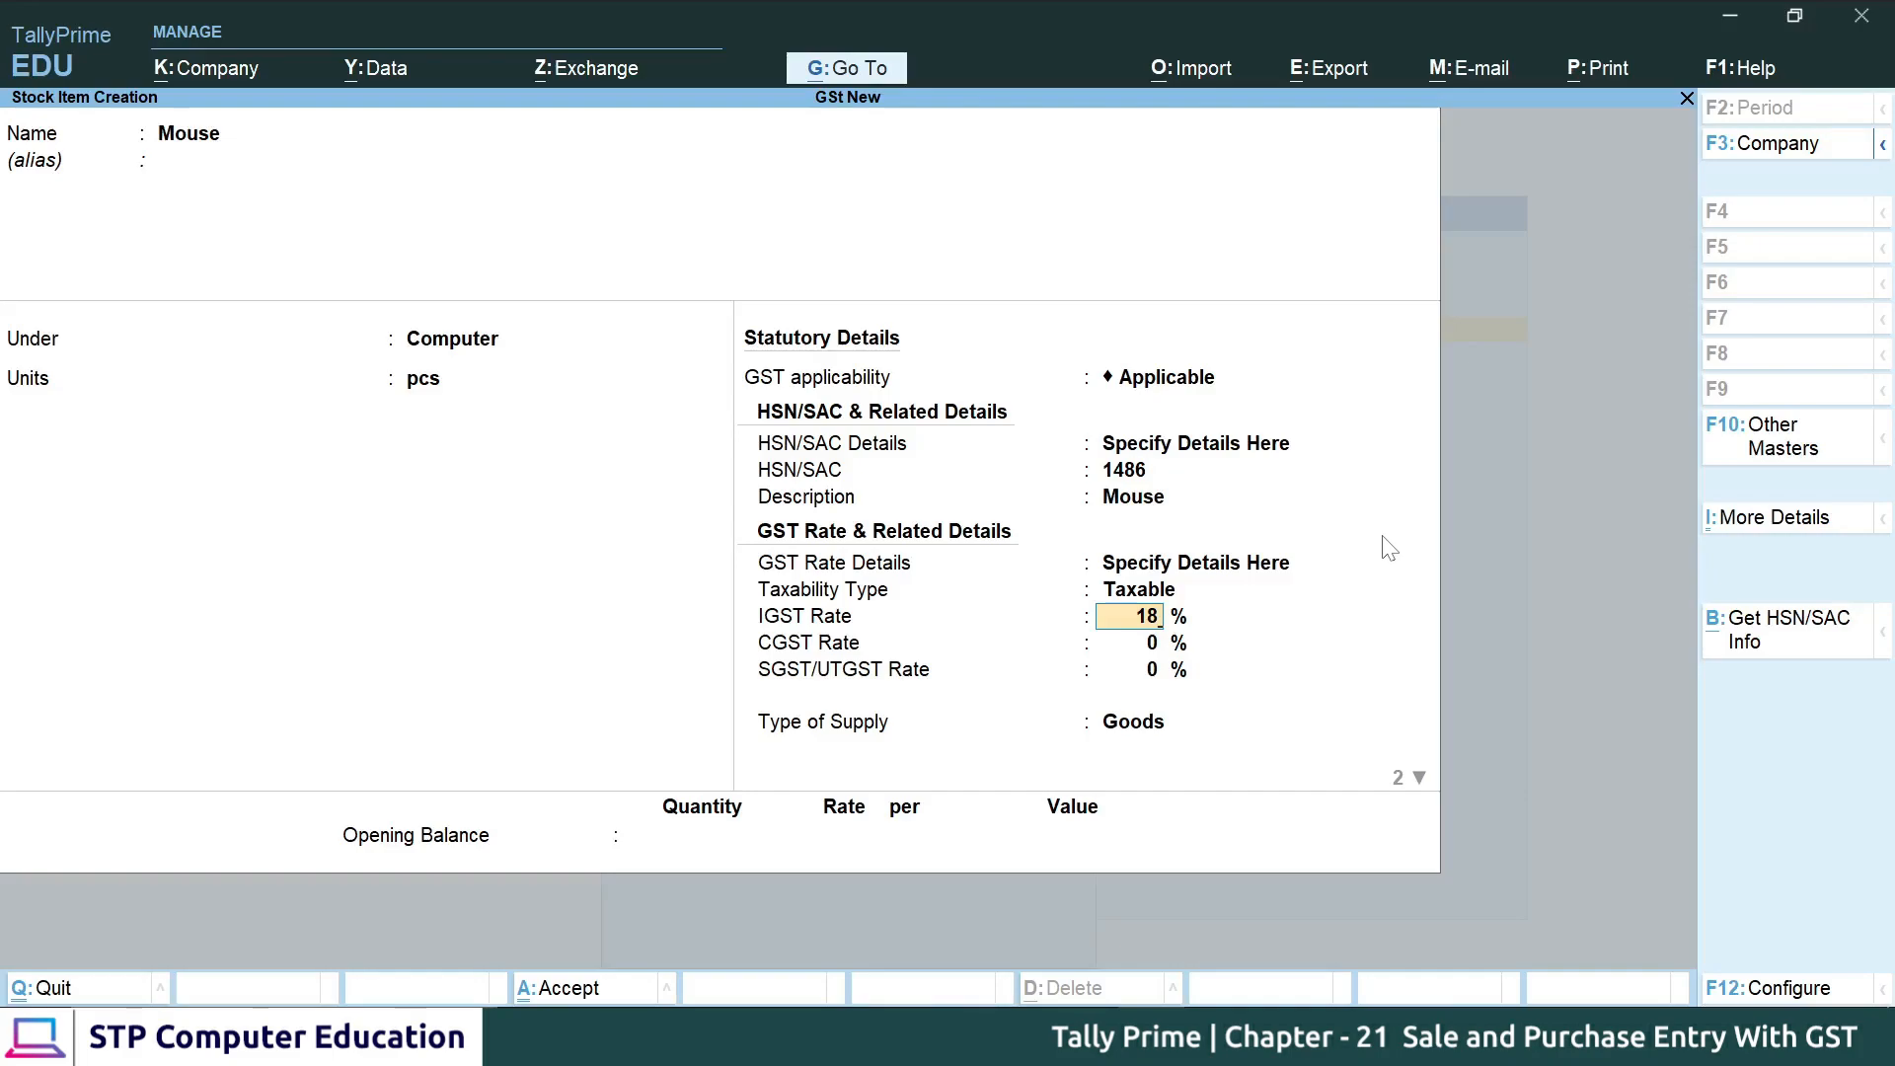
{"action": "key", "text": "Return"}
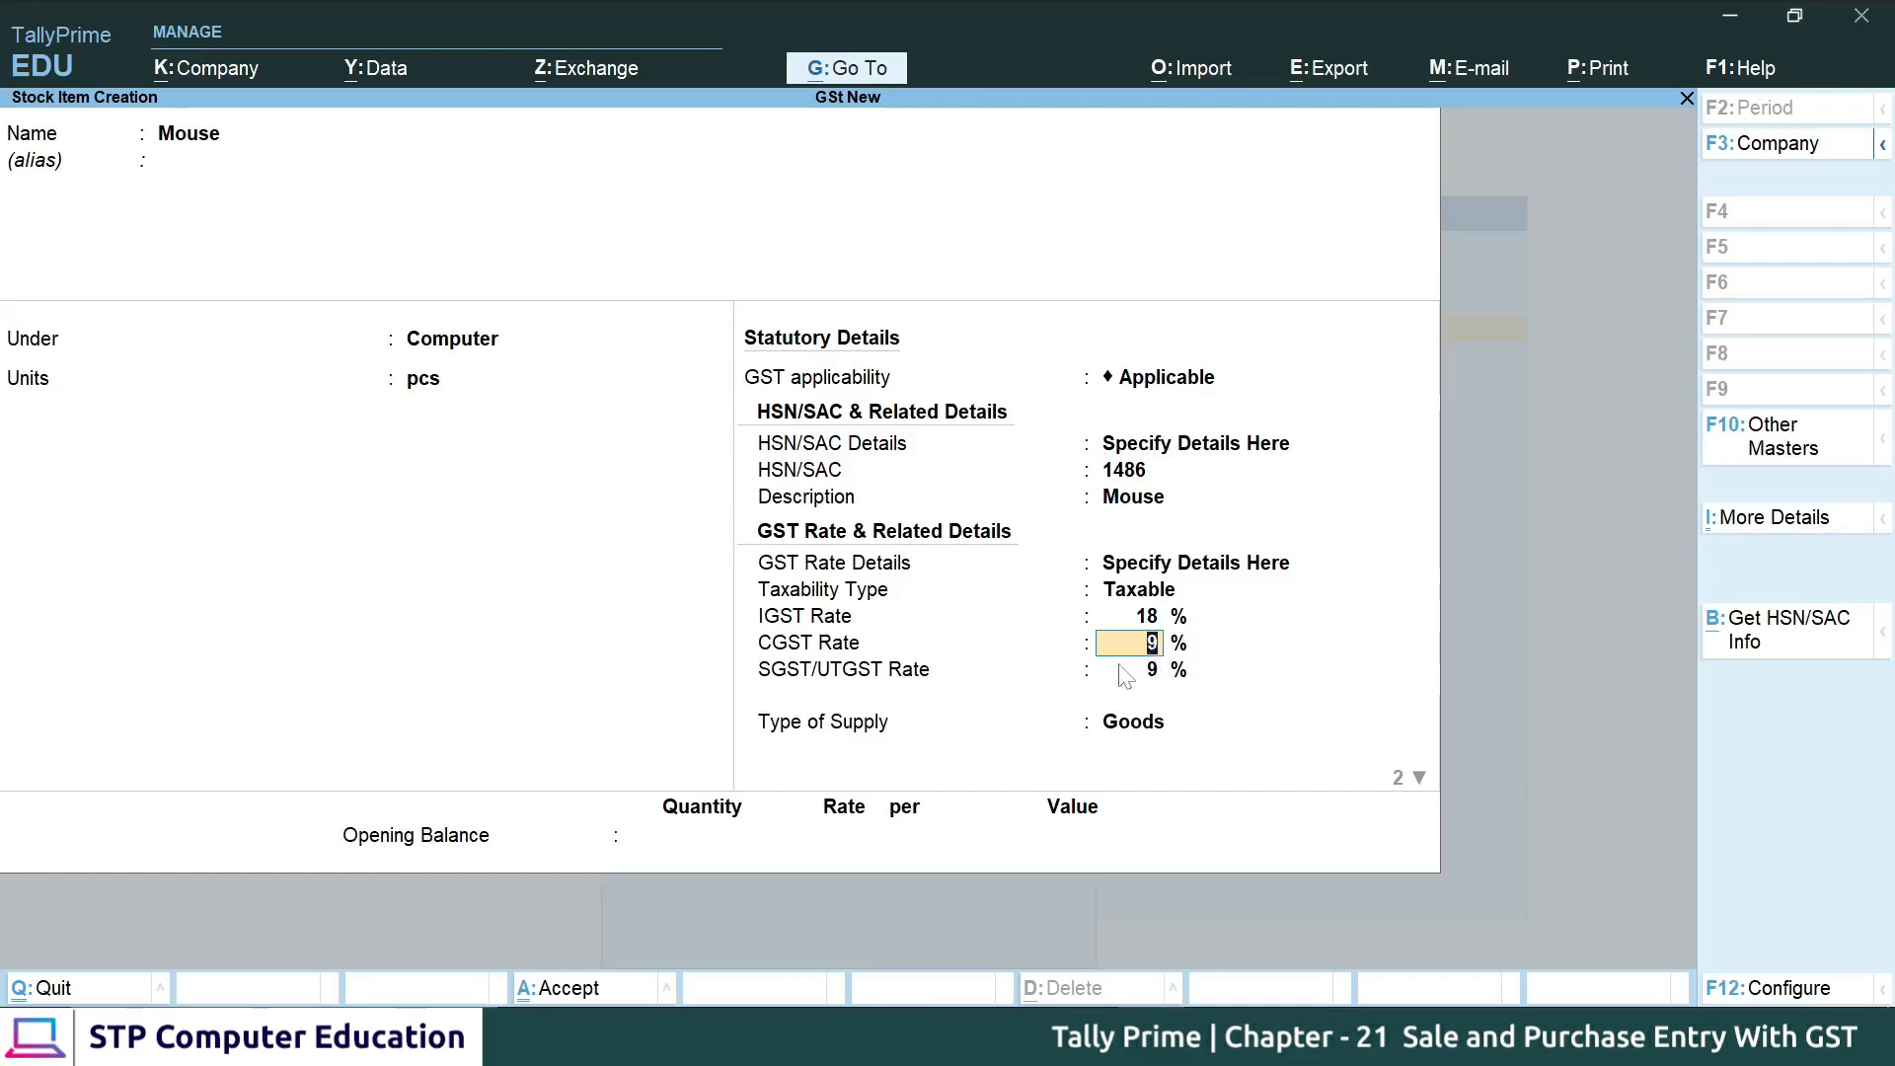
- Check the tax rate breakup option in the stock item configuration and keep it at Yes
{"action": "left_click", "coordinate": [1790, 990]}
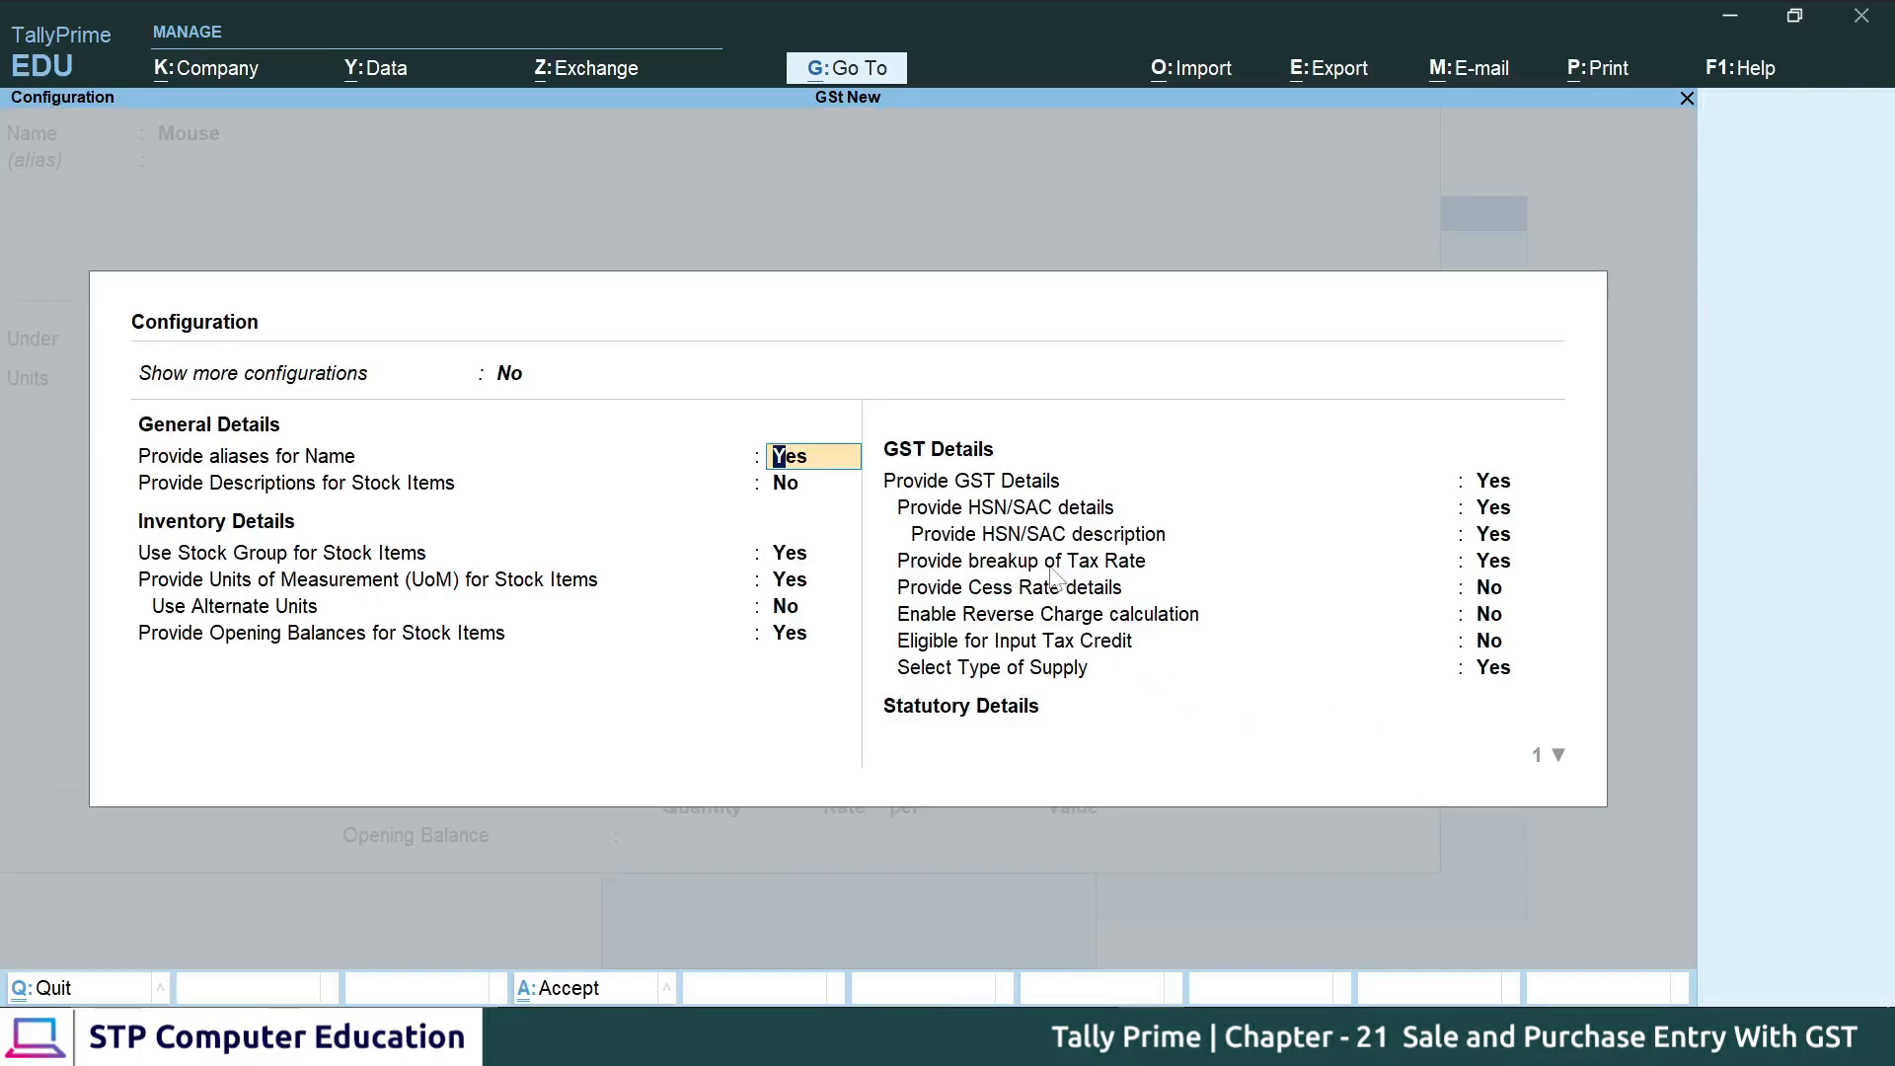
{"action": "left_click", "coordinate": [1495, 570]}
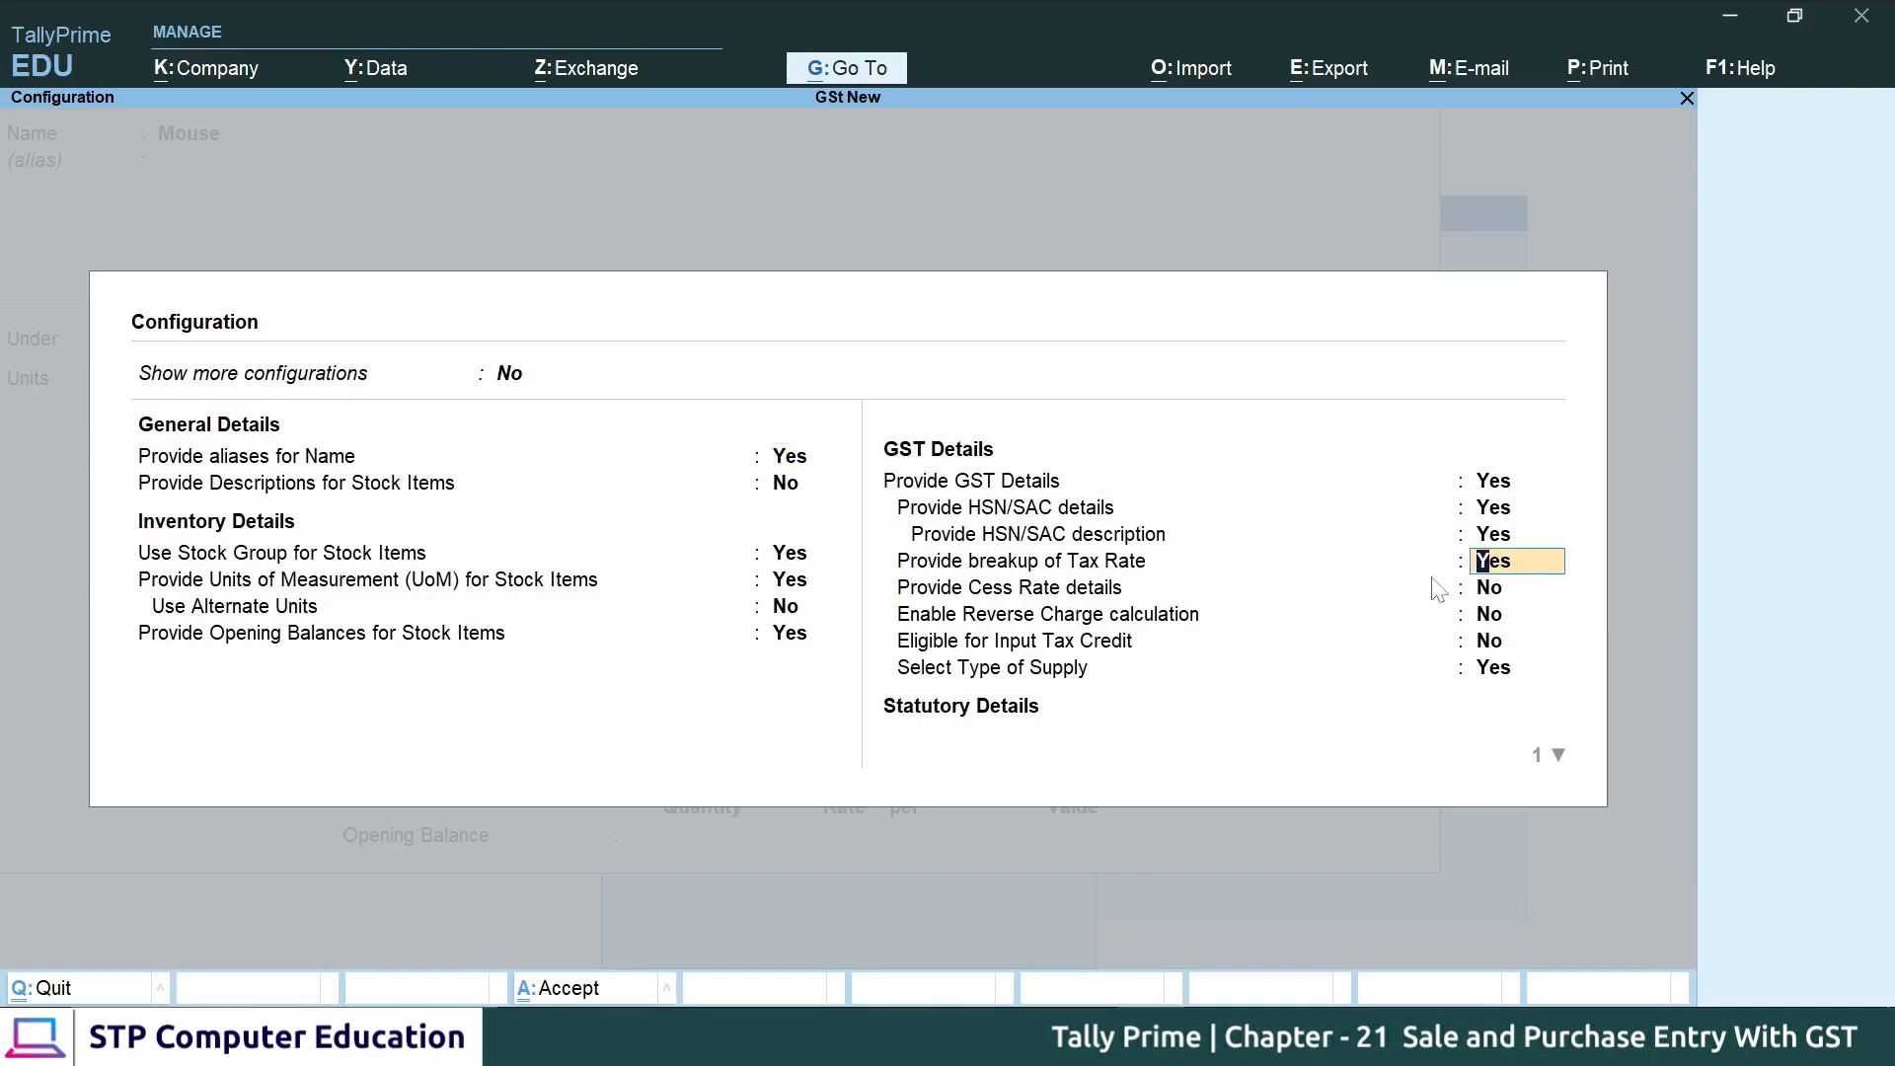
{"action": "left_click", "coordinate": [1489, 579]}
{"action": "key", "text": "Return"}
{"action": "key", "text": "Return"}
{"action": "key", "text": "Return"}
{"action": "key", "text": "Return"}
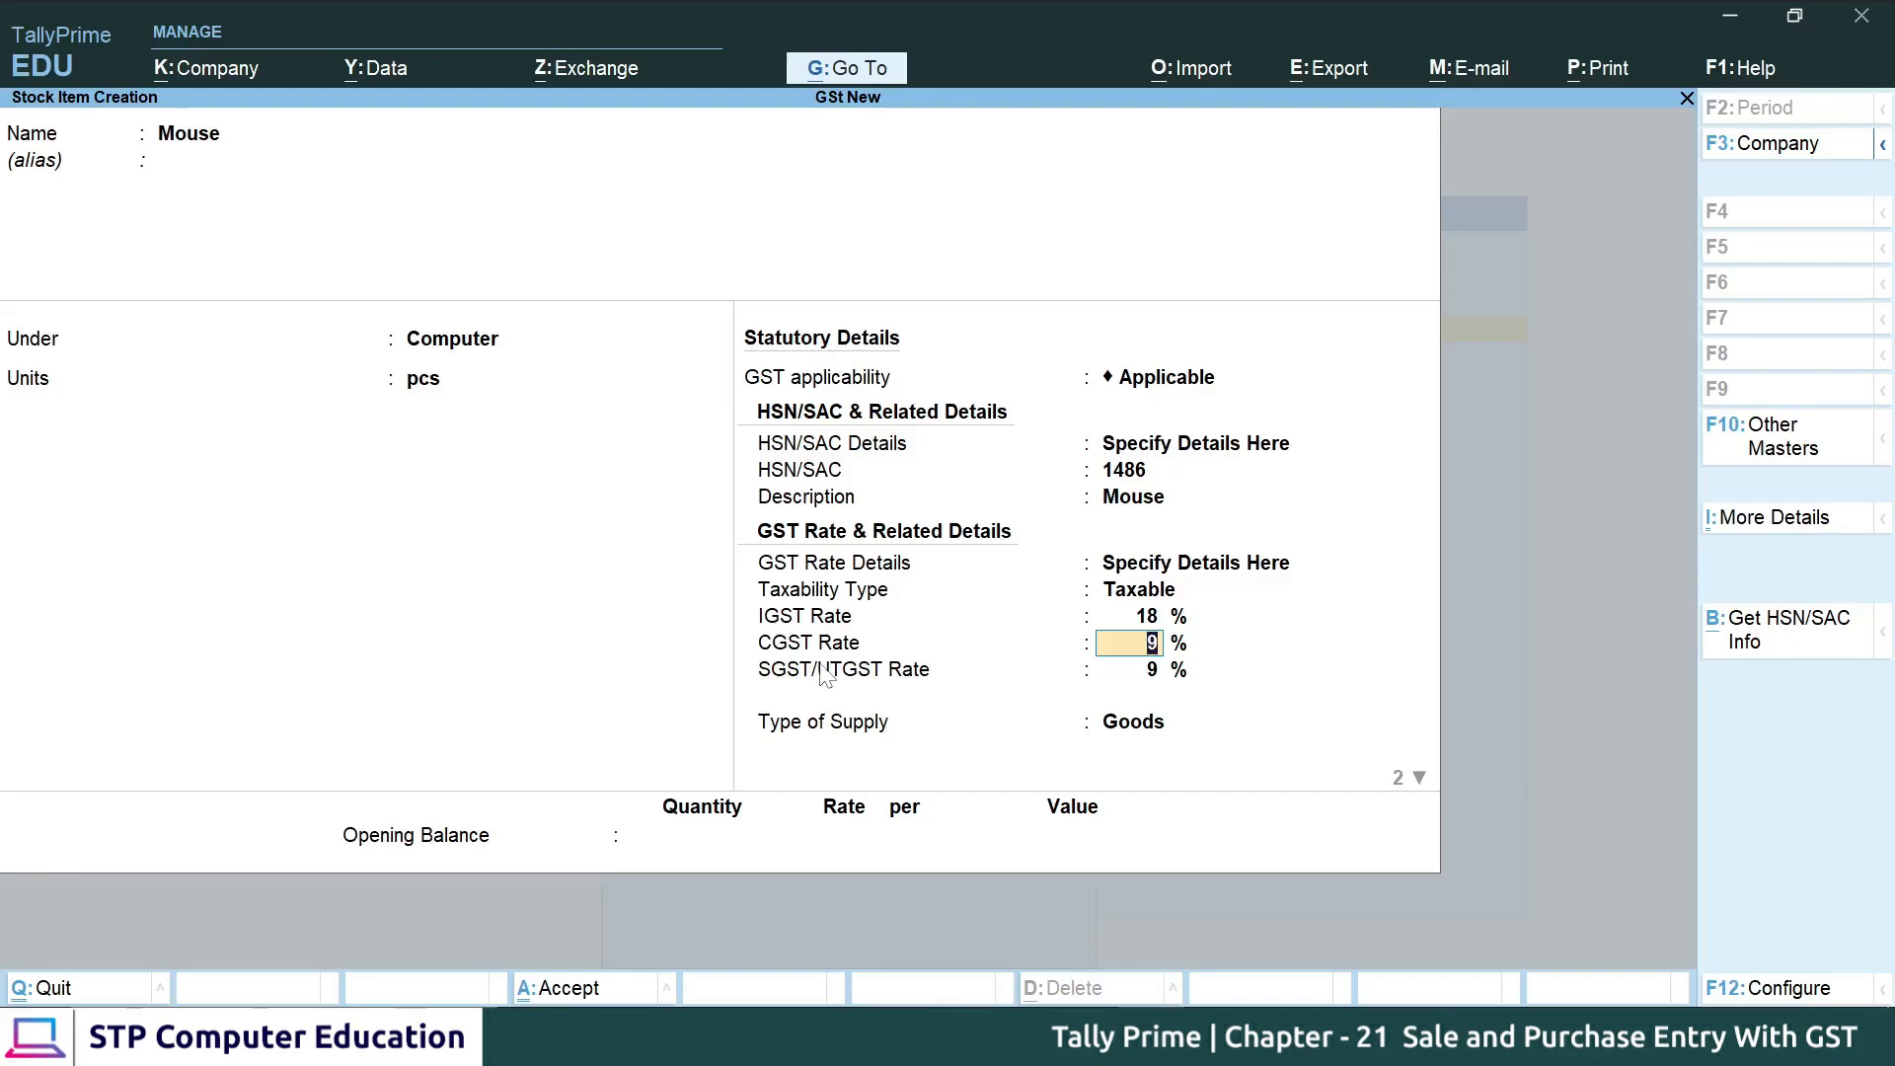
- Accept 9% CGST and SGST and supply type Goods, save the item without an opening balance, and return to the Gateway of Tally
{"action": "key", "text": "Return"}
{"action": "key", "text": "Return"}
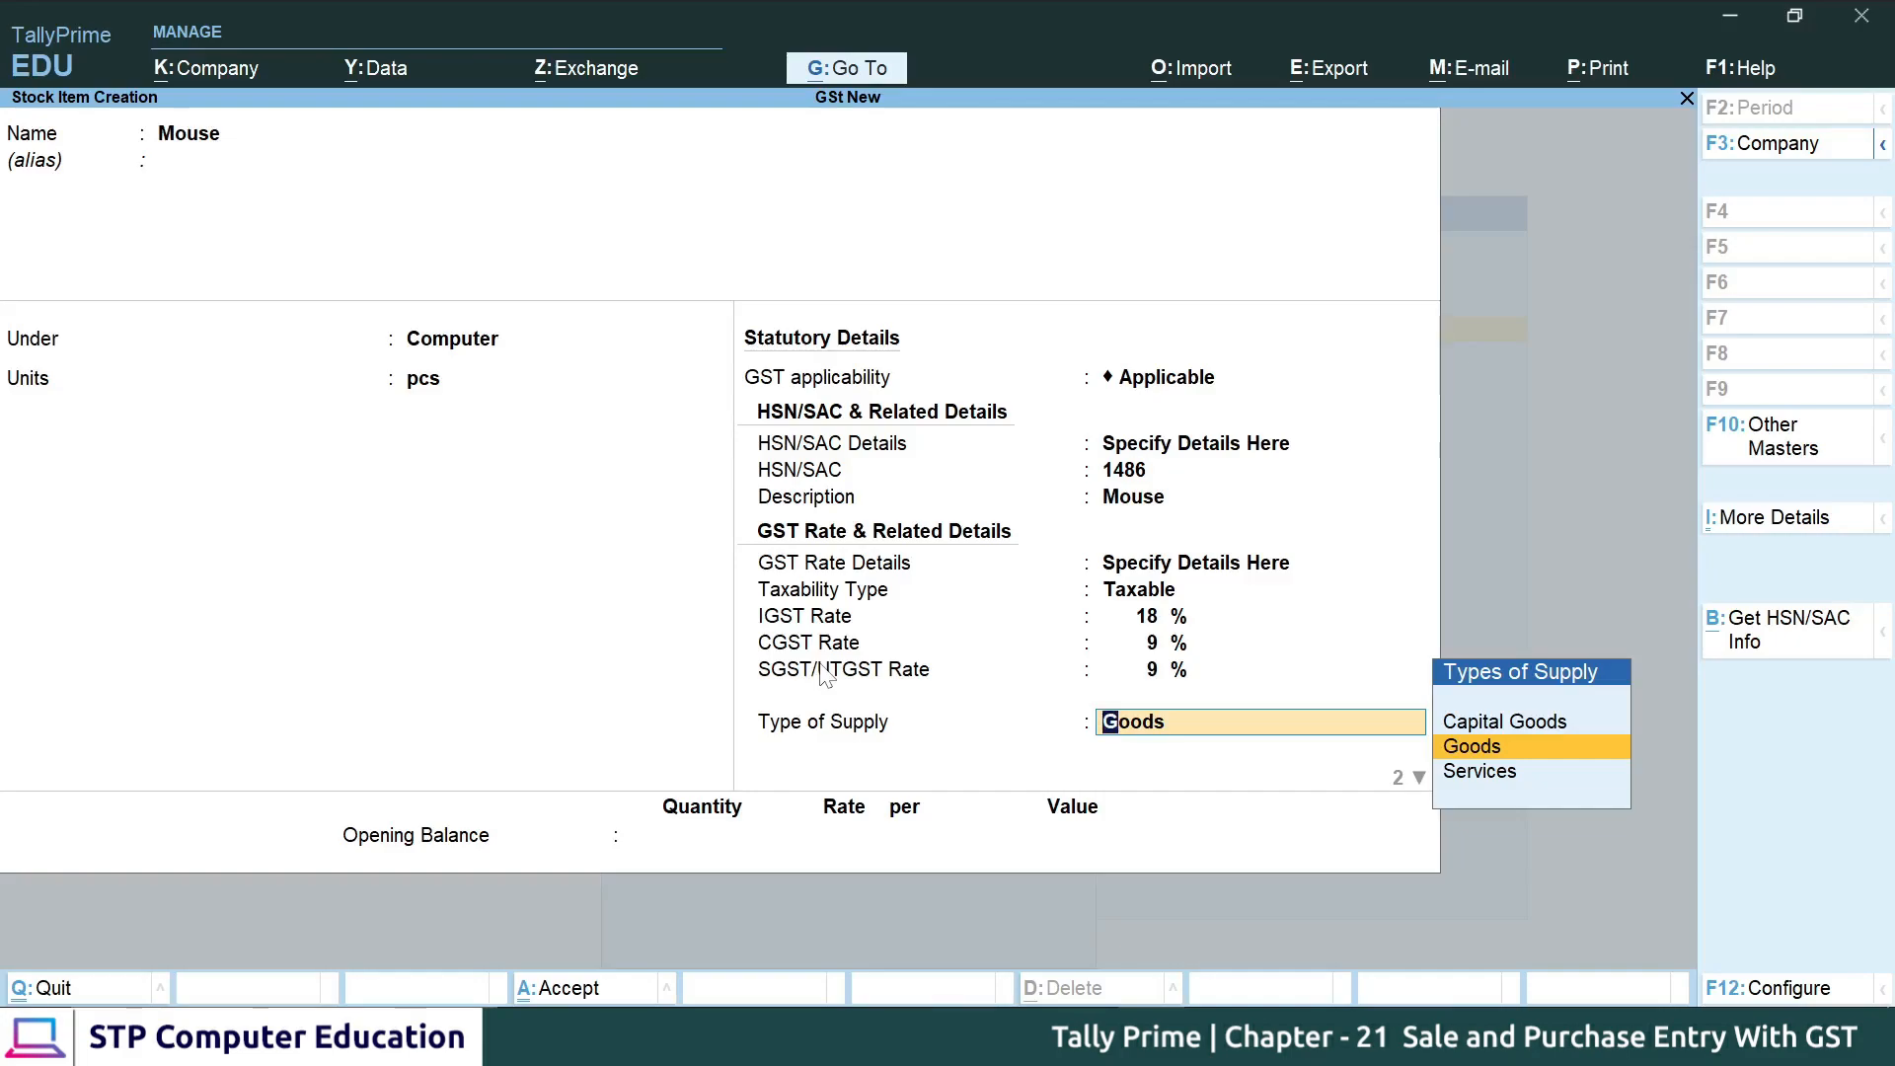
{"action": "key", "text": "Return"}
{"action": "key", "text": "Return"}
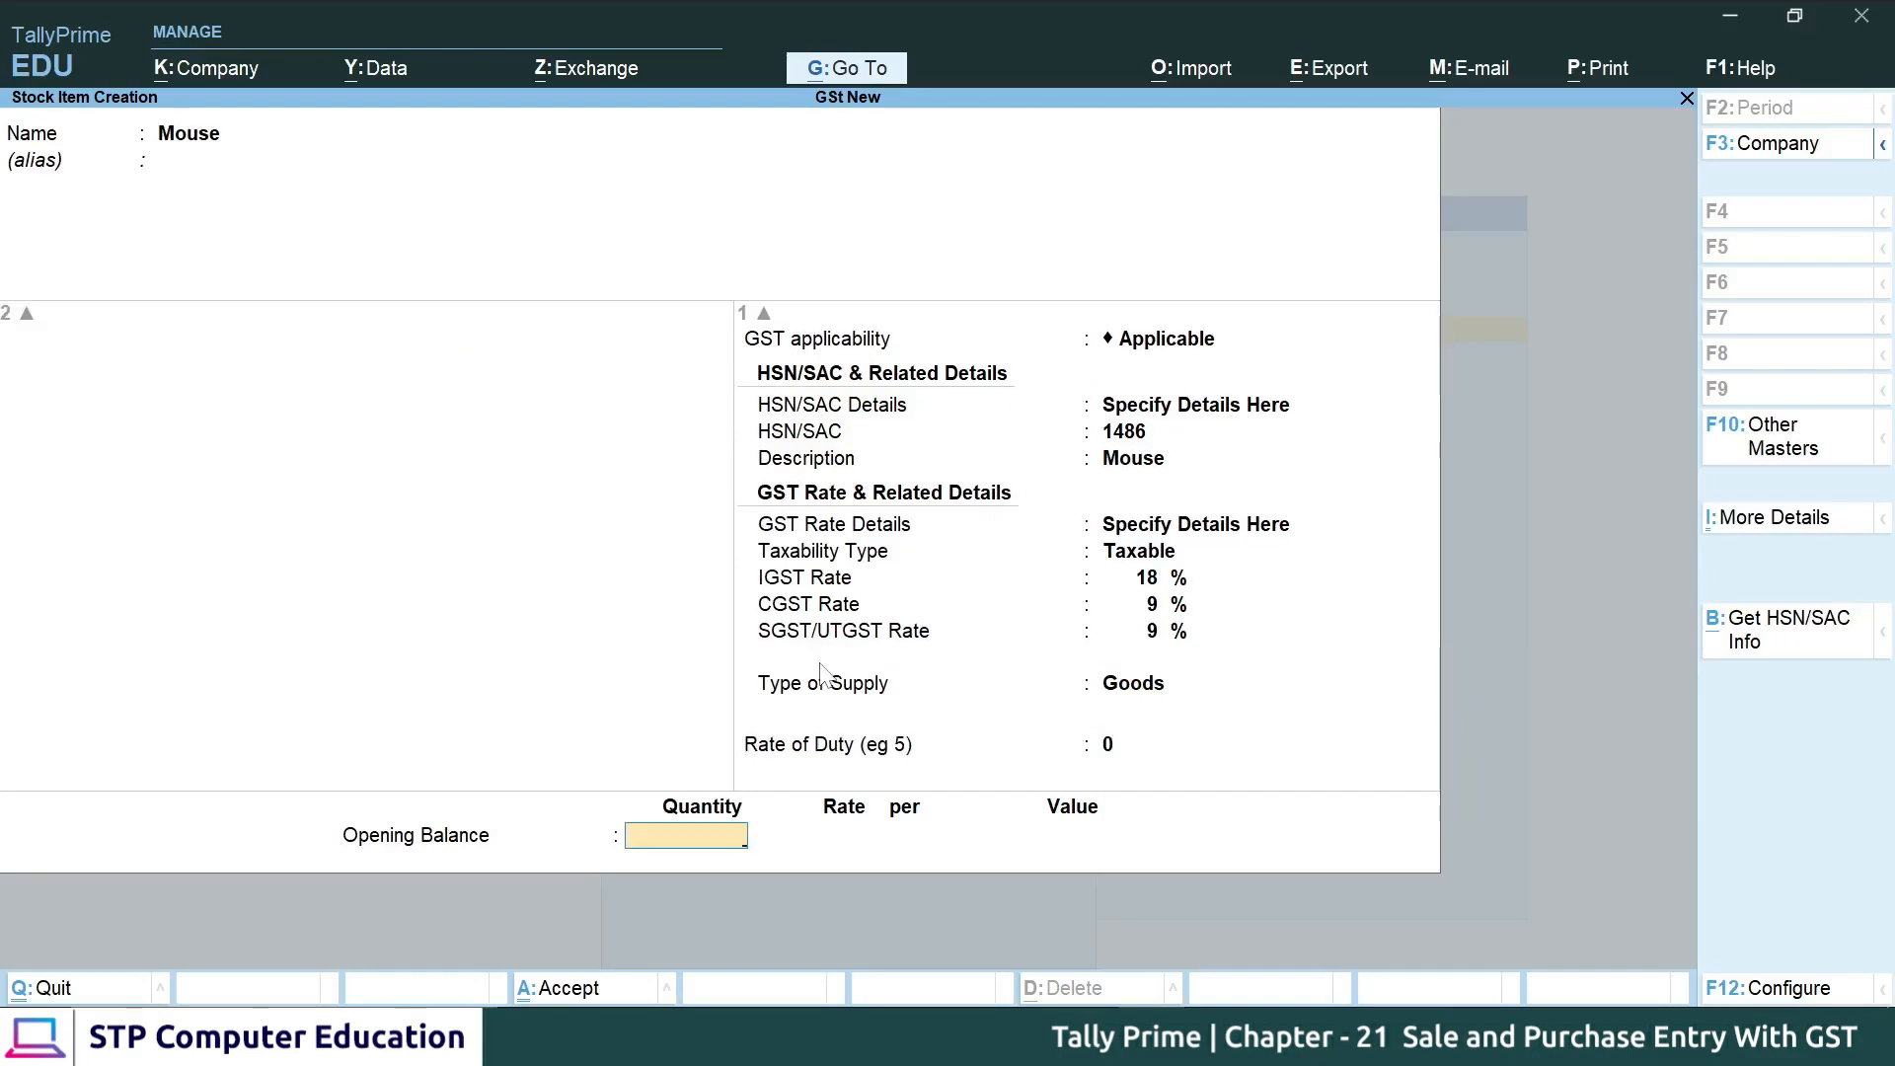
{"action": "key", "text": "Return"}
{"action": "key", "text": "Return"}
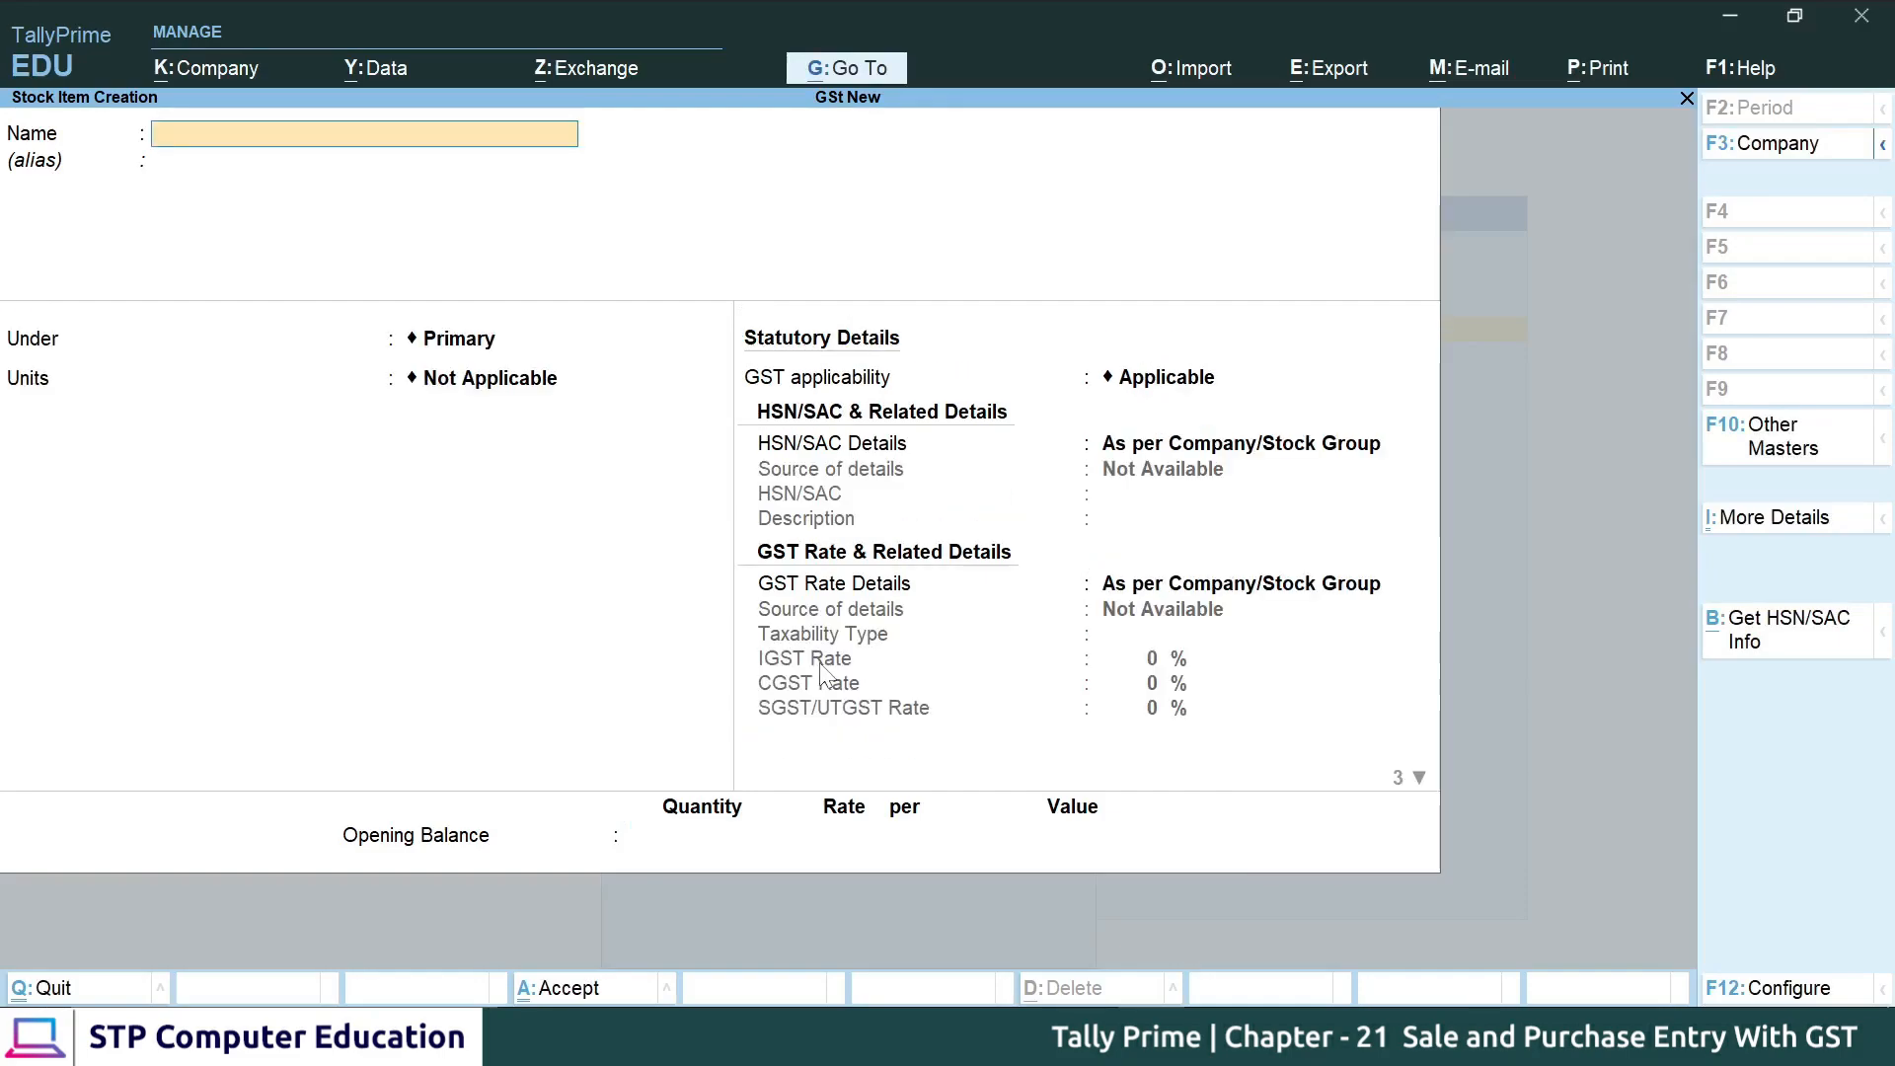
{"action": "key", "text": "Escape"}
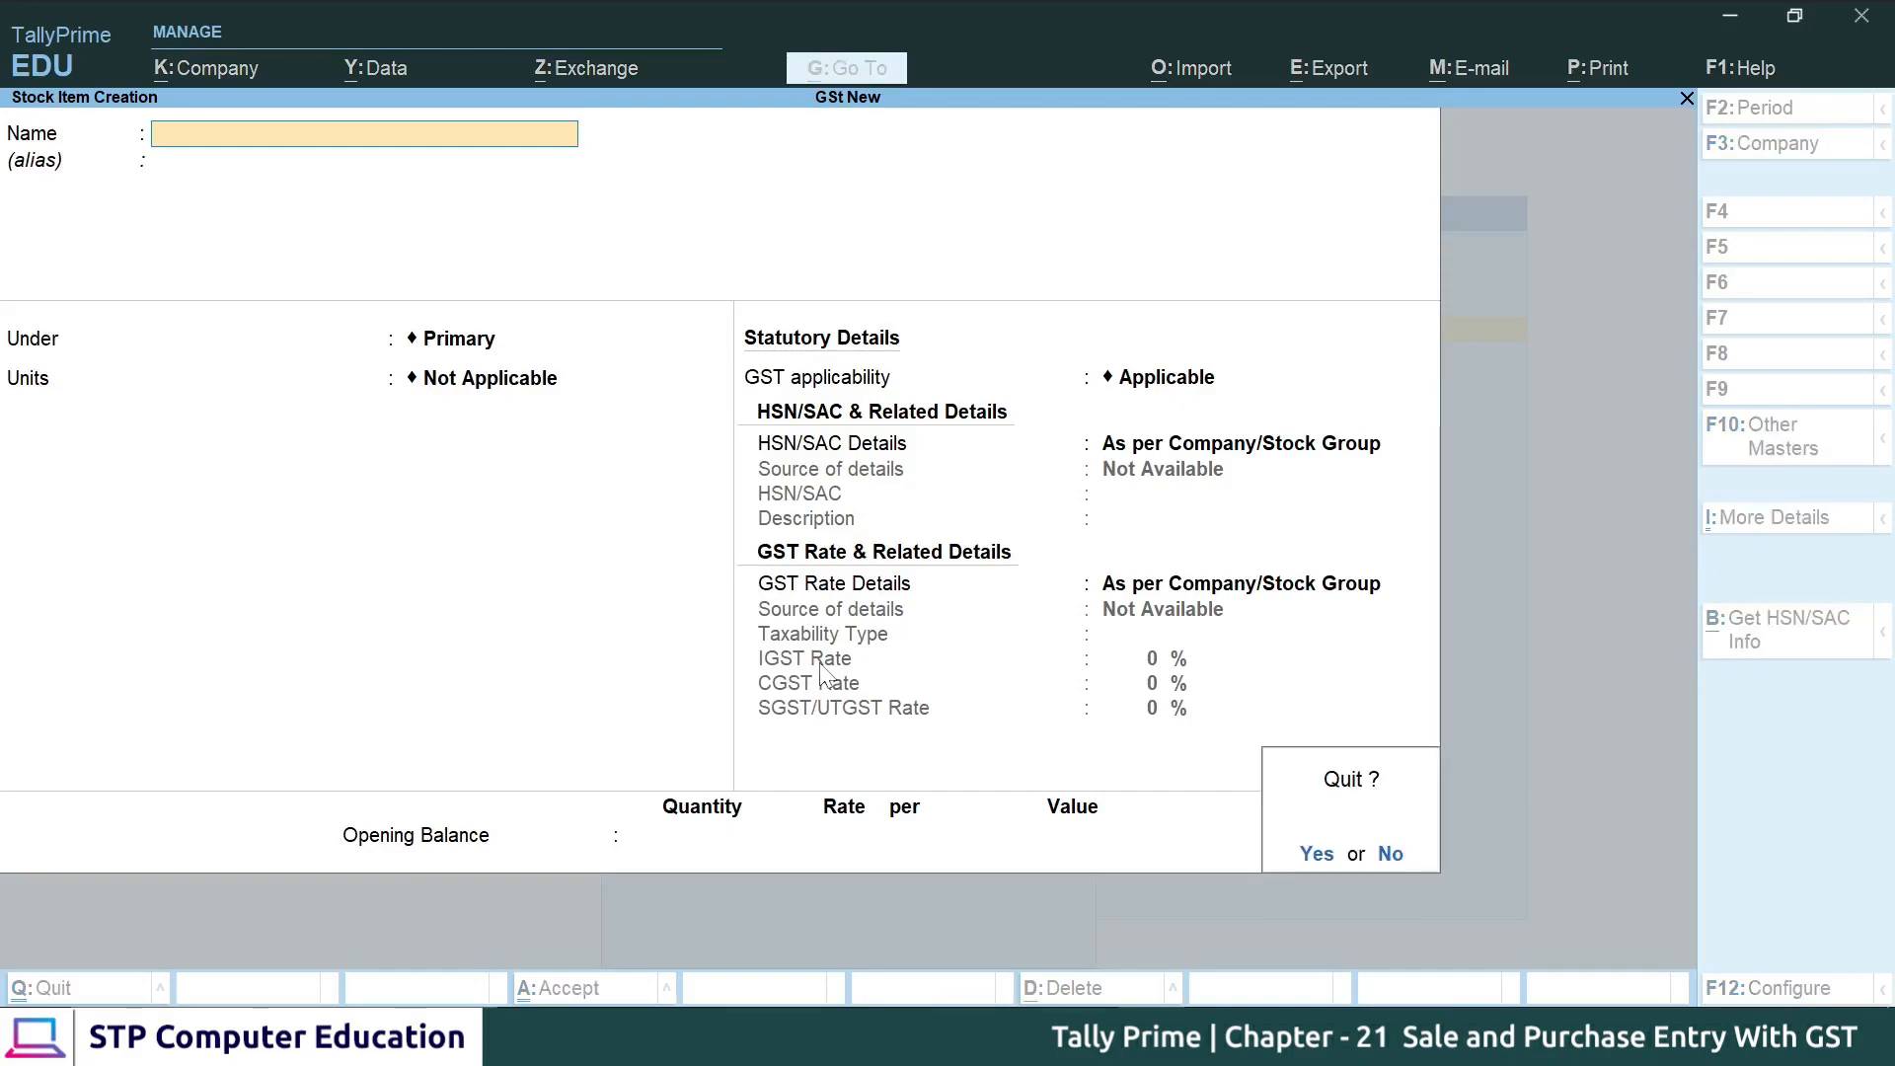
{"action": "key", "text": "Return"}
{"action": "key", "text": "Escape"}
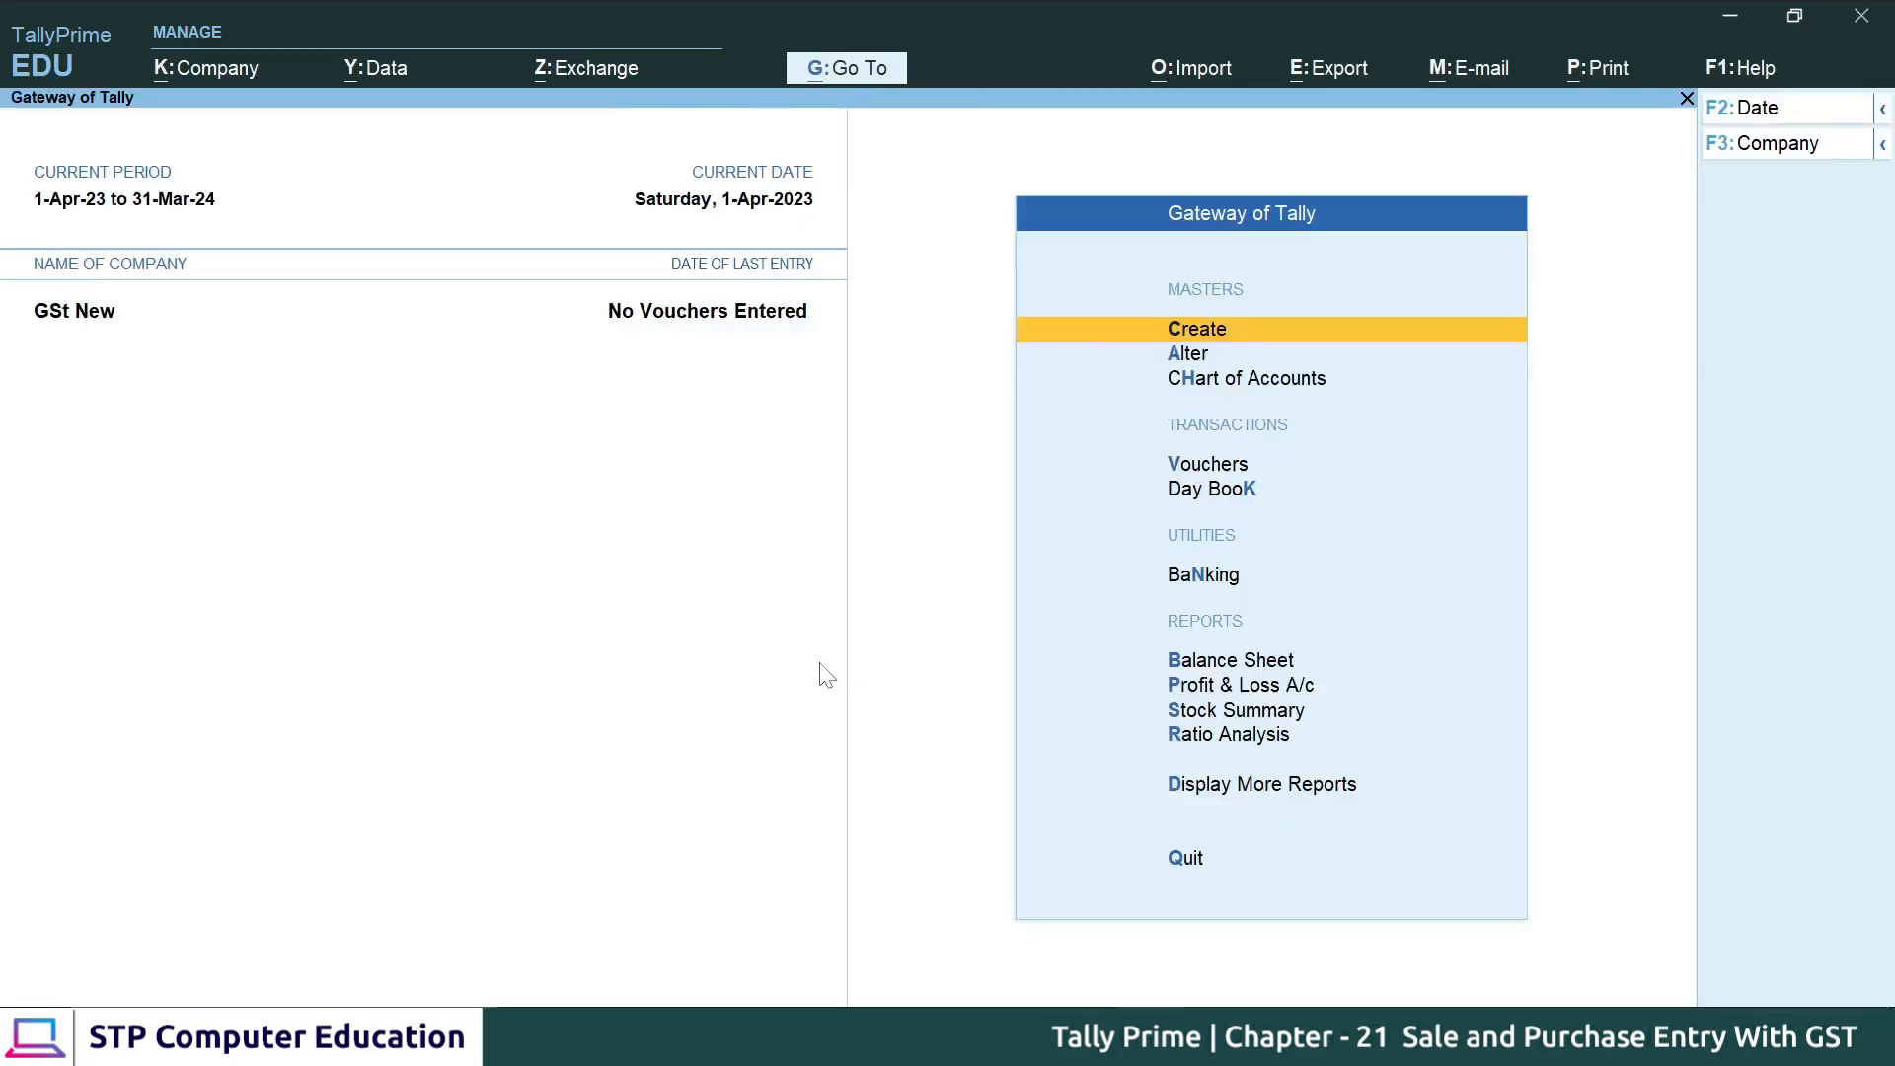
- Start a purchase voucher with supplier invoice number 101 dated 1-Apr-23
{"action": "key", "text": "Down"}
{"action": "key", "text": "Down"}
{"action": "key", "text": "Down"}
{"action": "key", "text": "Return"}
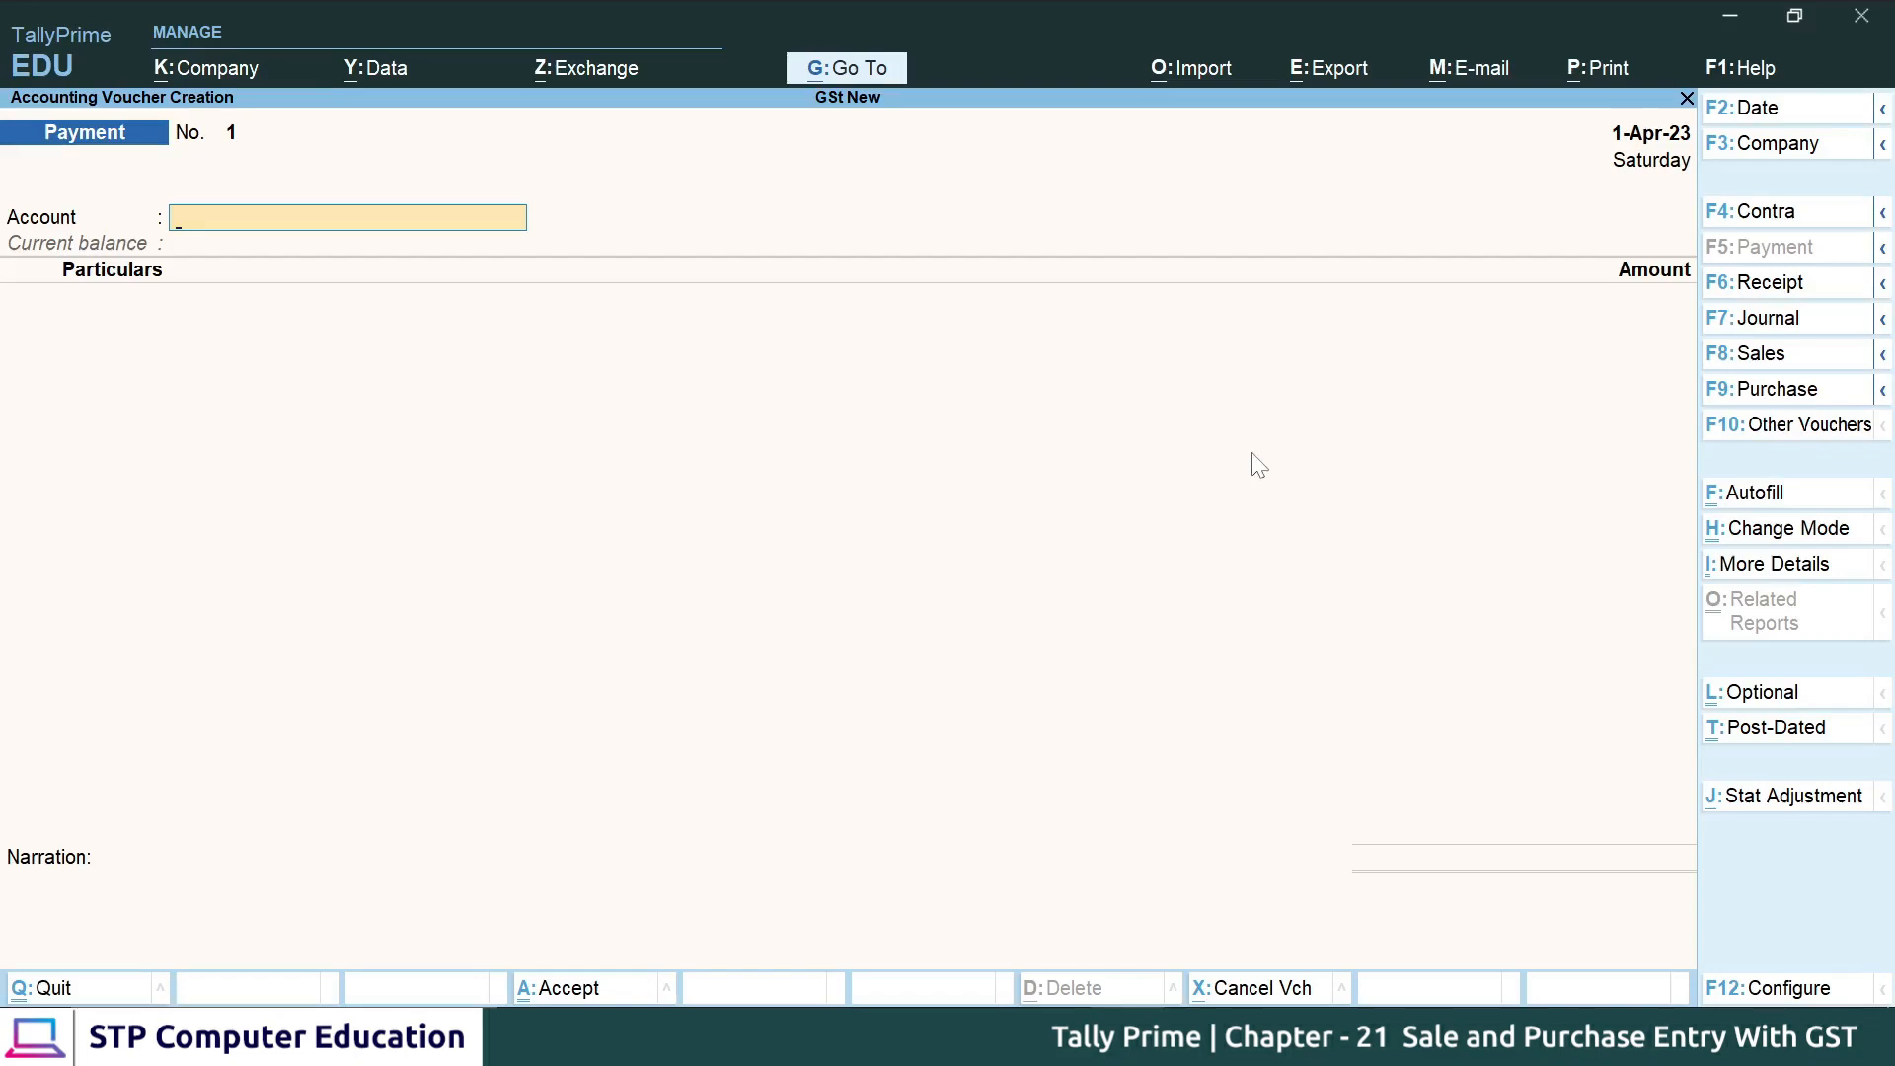
{"action": "key", "text": "F9"}
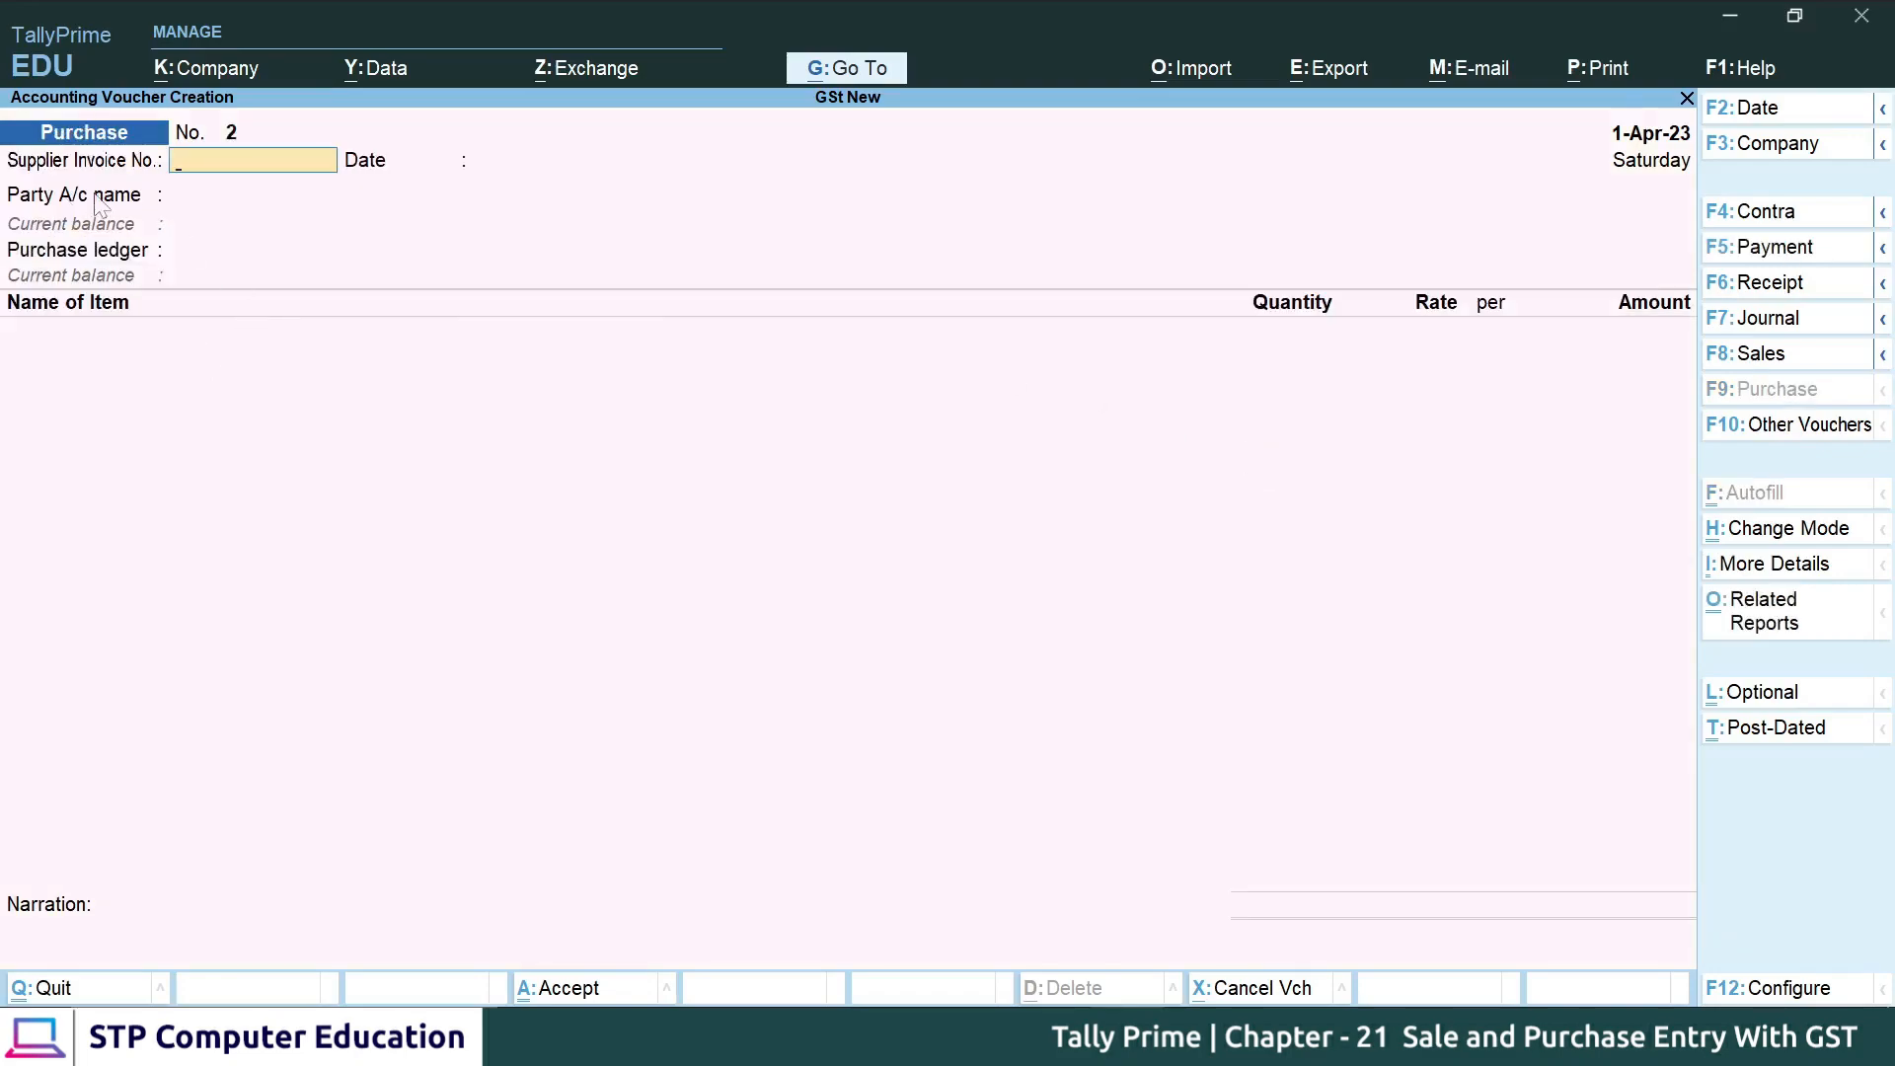
{"action": "type", "text": "101"}
{"action": "key", "text": "Return"}
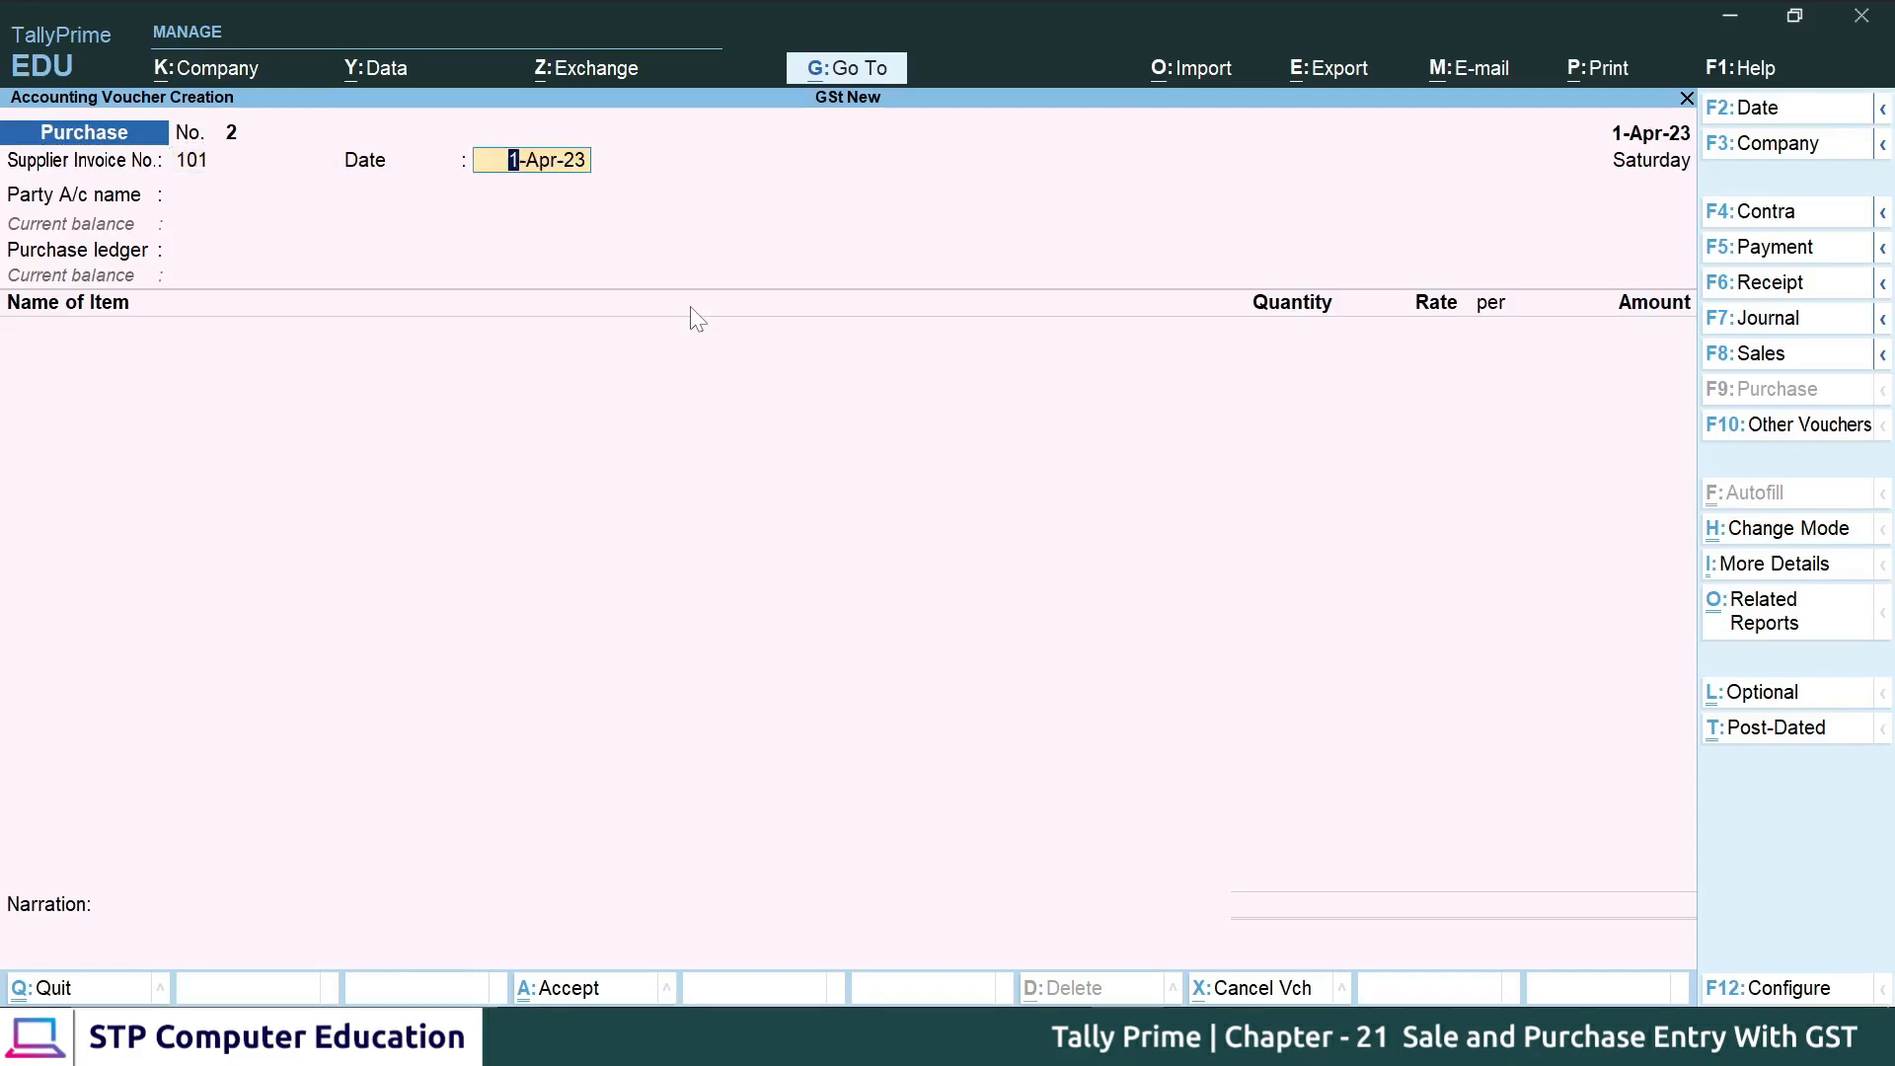
{"action": "key", "text": "Return"}
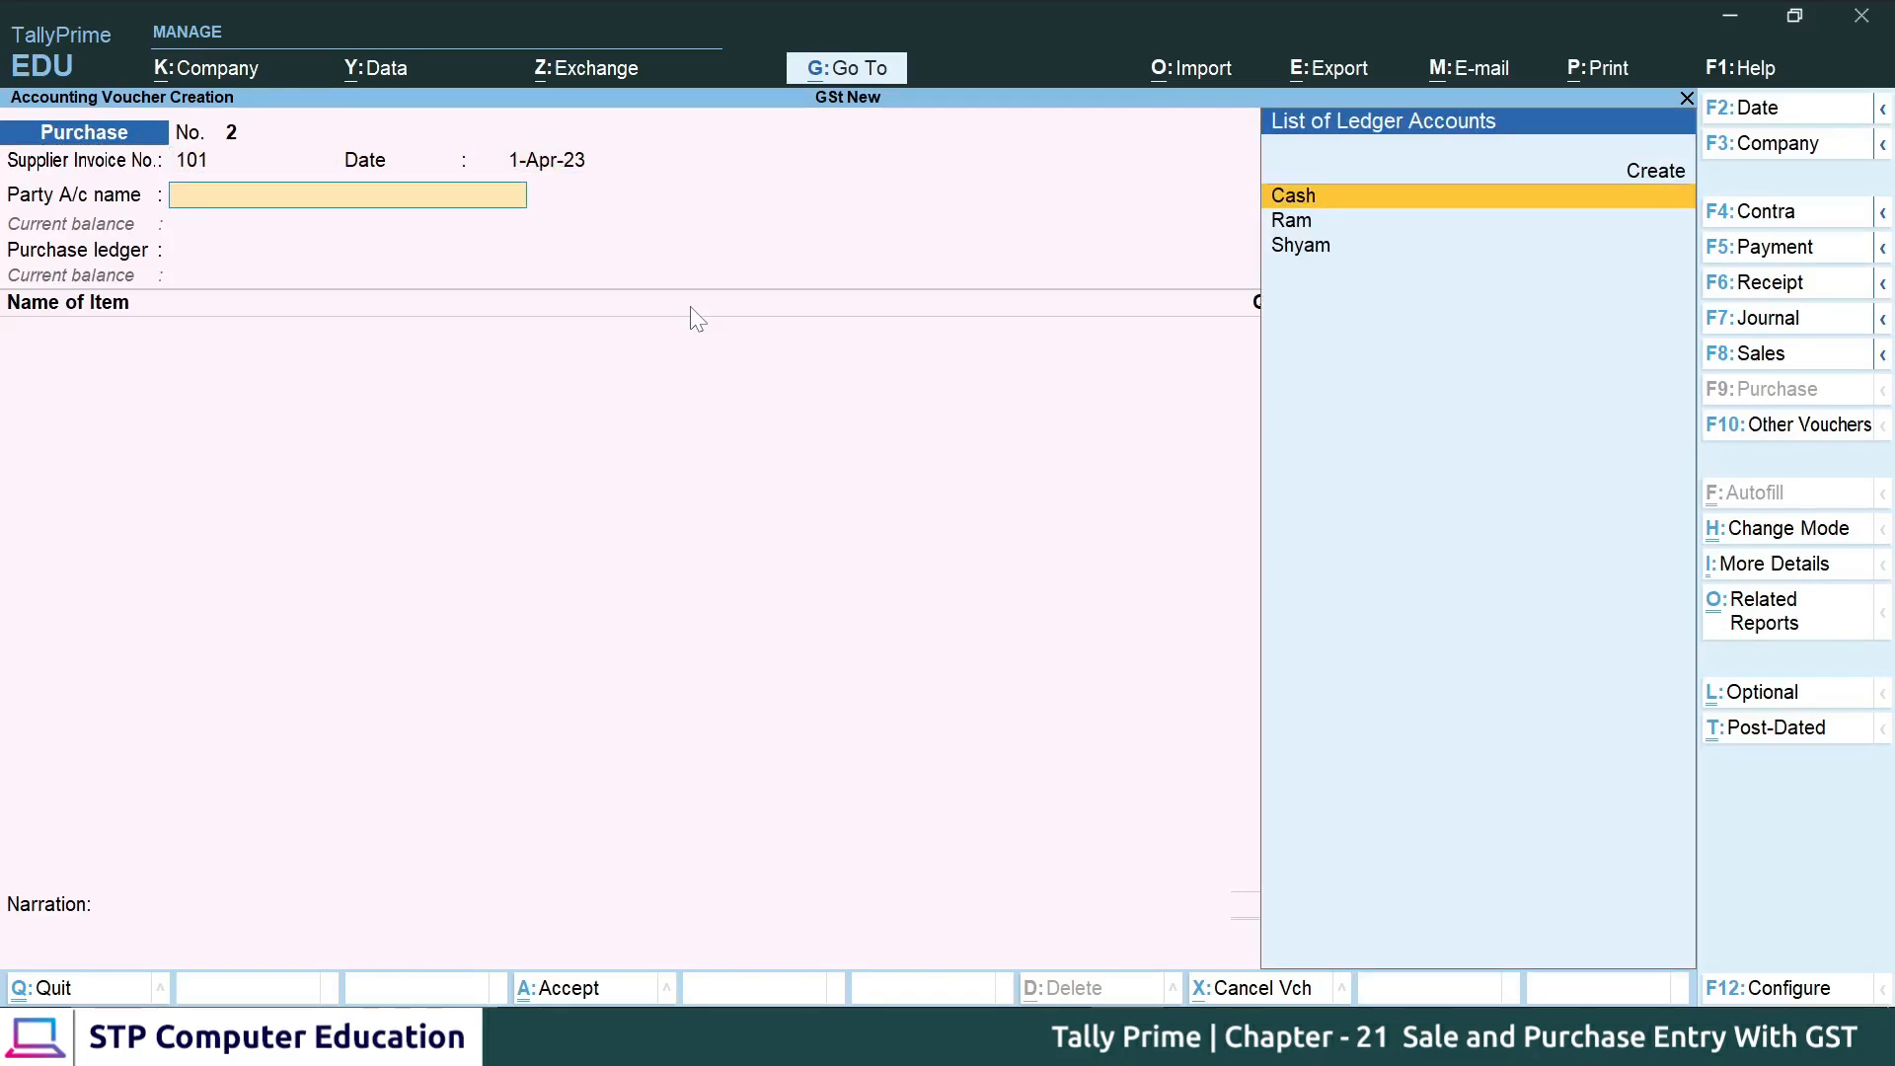
- Select the supplier ledger listed directly below Cash as the party account and leave the receipt details blank
{"action": "key", "text": "Down"}
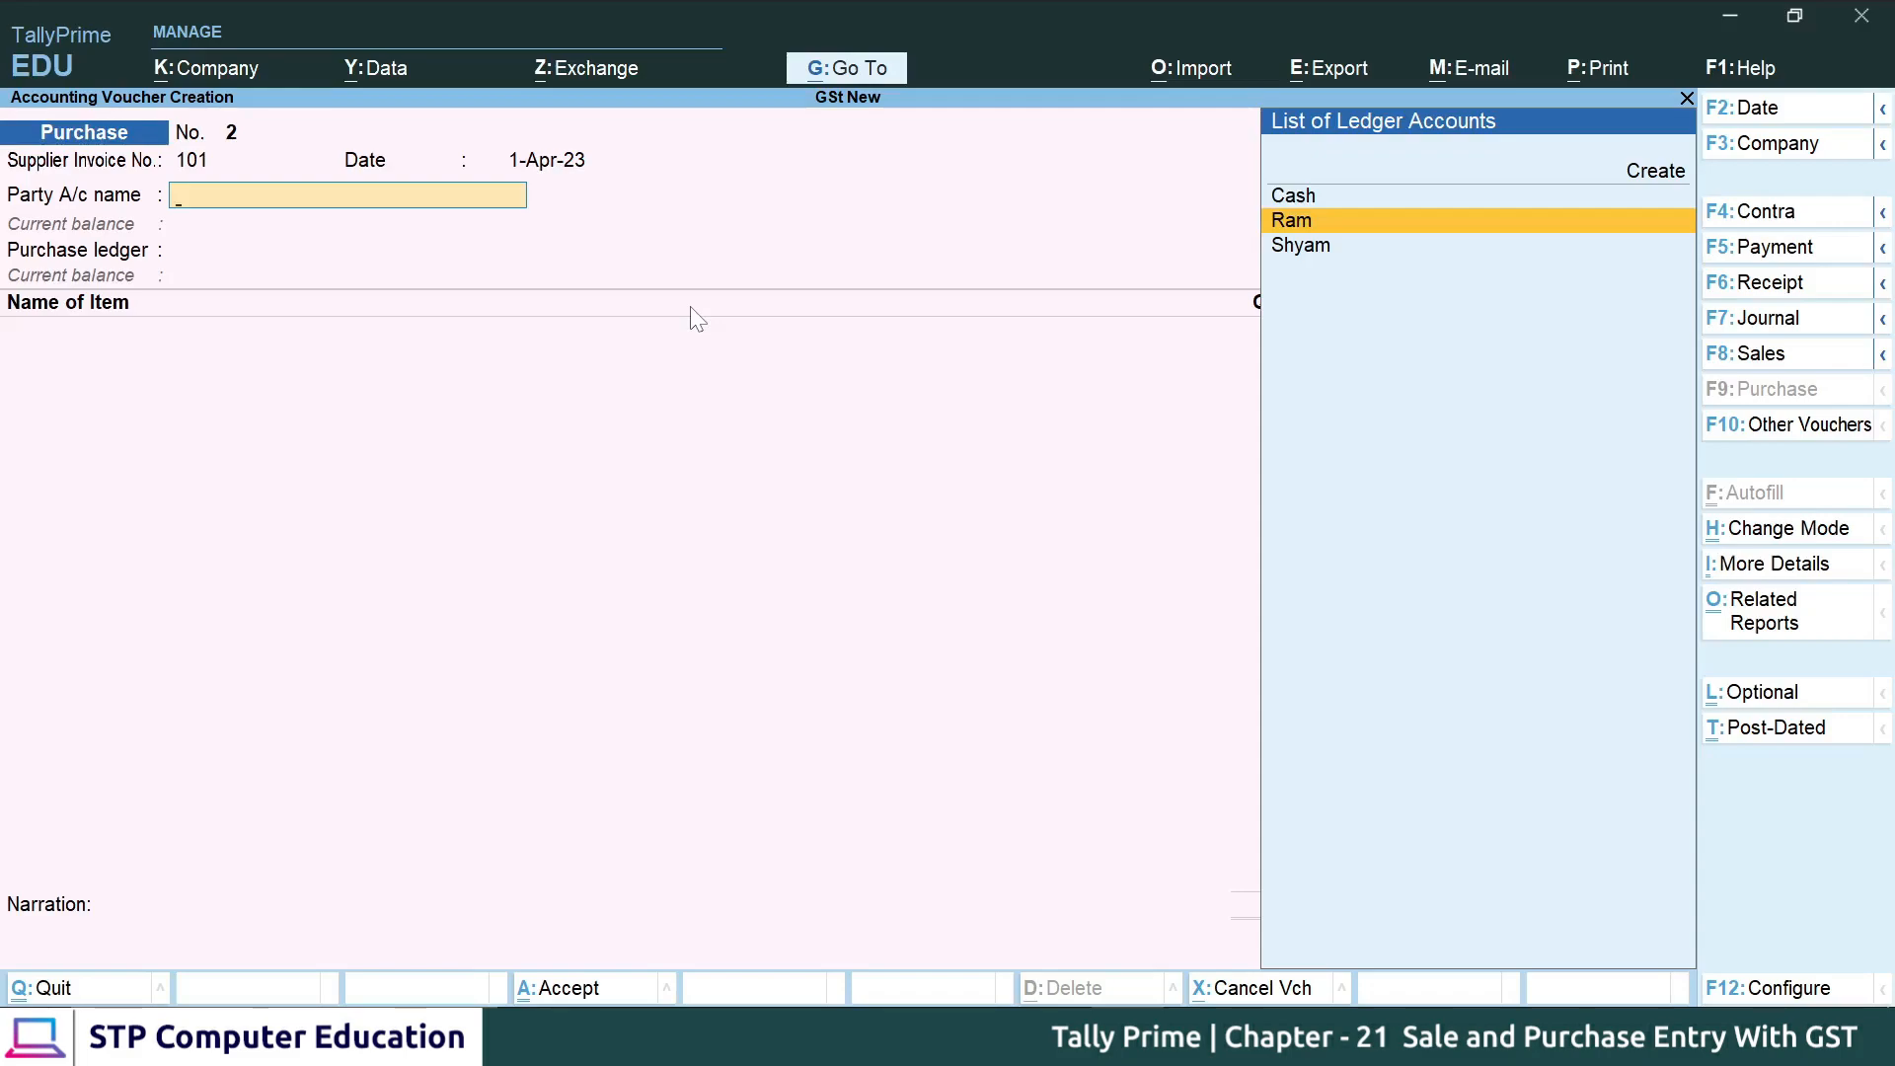
{"action": "key", "text": "Return"}
{"action": "key", "text": "Return"}
{"action": "key", "text": "Return"}
{"action": "key", "text": "Return"}
{"action": "key", "text": "Return"}
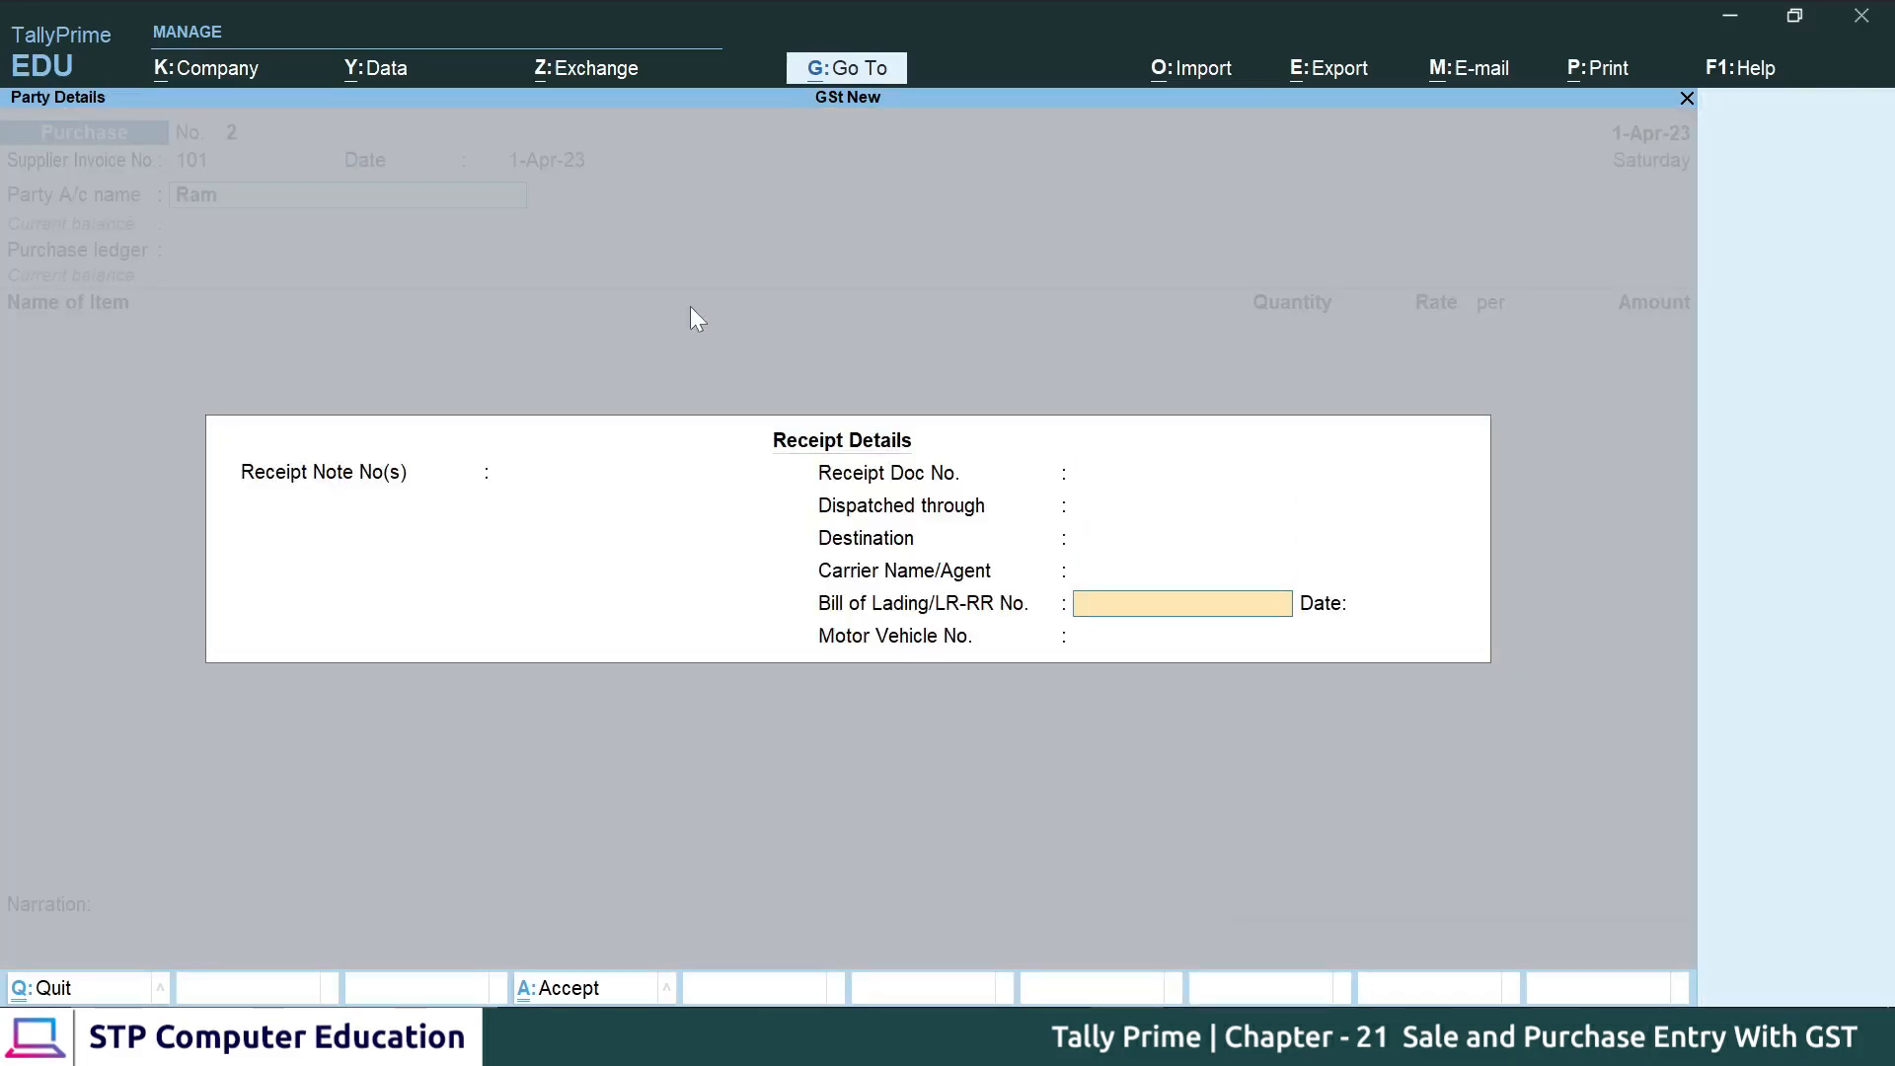
{"action": "key", "text": "Return"}
{"action": "key", "text": "Return"}
- Accept the supplier's party details, keeping the address blank and the state as Delhi
{"action": "key", "text": "Return"}
{"action": "key", "text": "Return"}
{"action": "key", "text": "Return"}
{"action": "key", "text": "Return"}
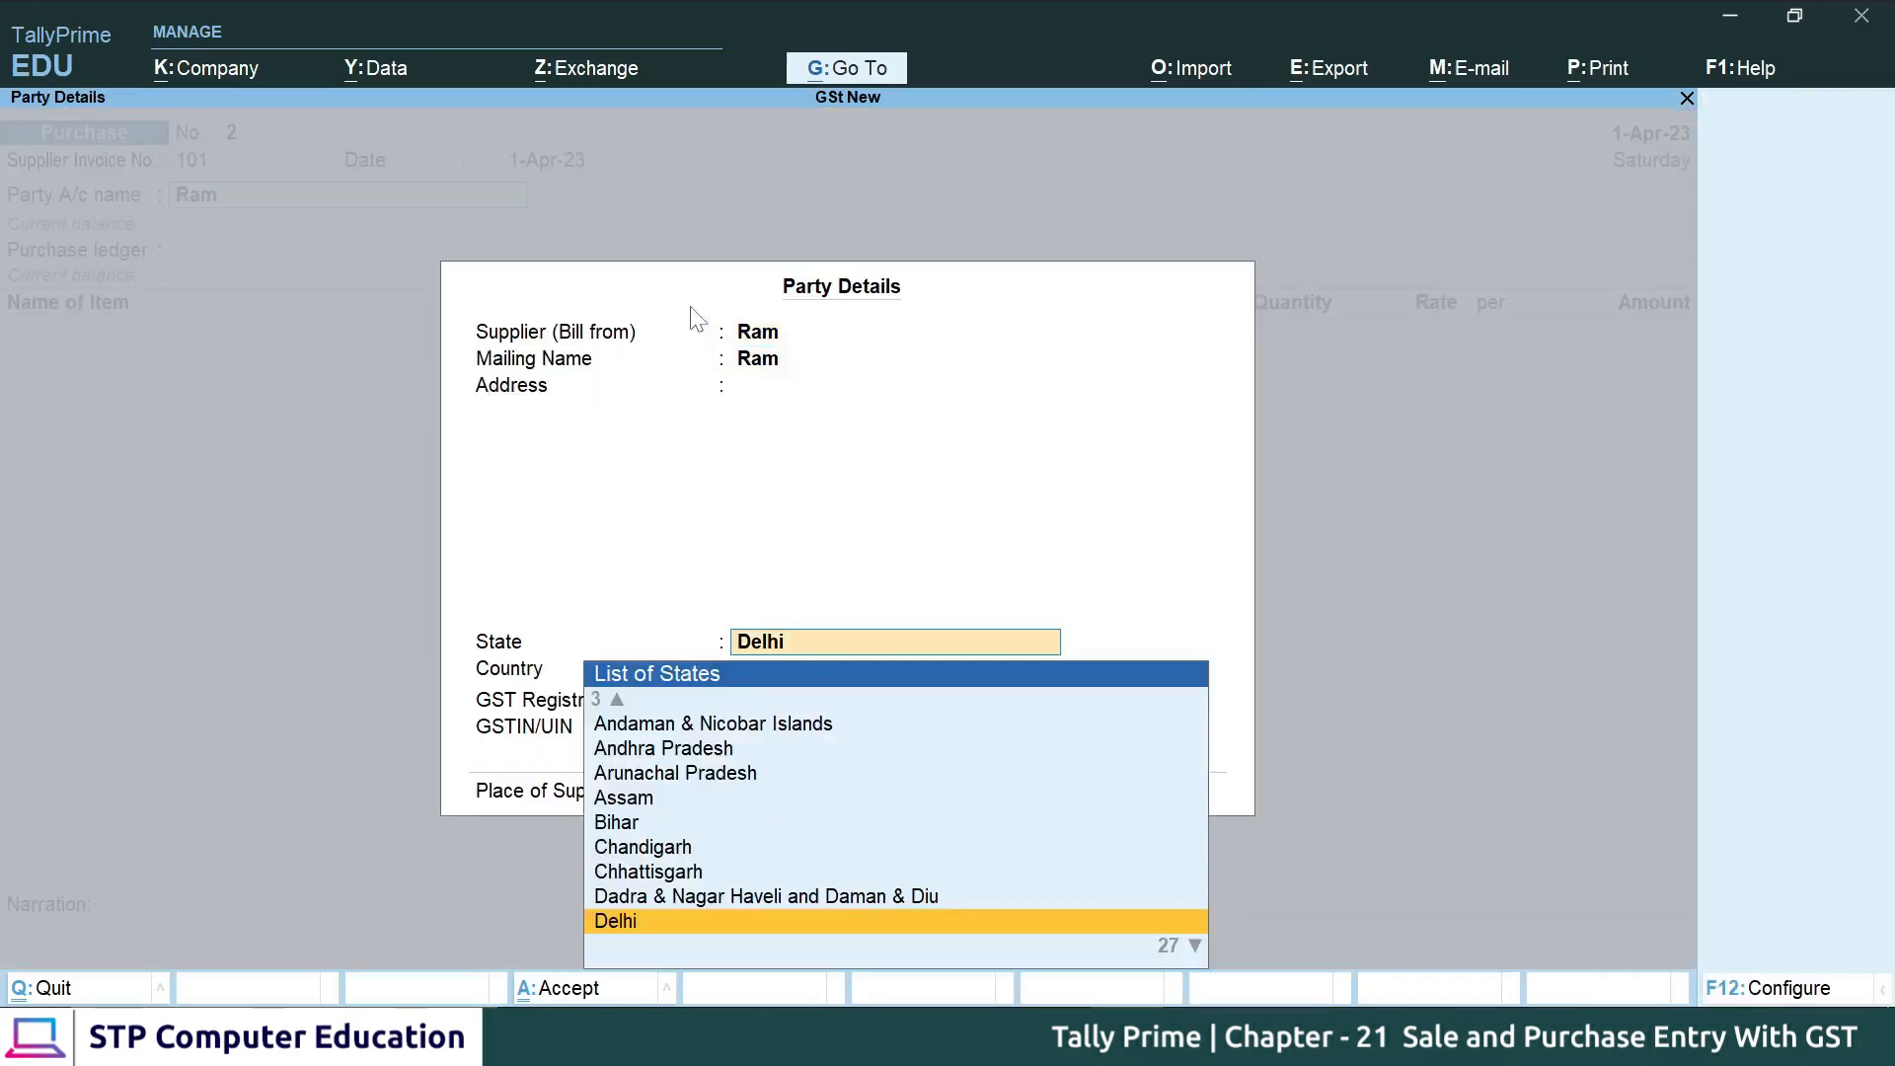
{"action": "key", "text": "Return"}
{"action": "key", "text": "Return"}
{"action": "key", "text": "Return"}
{"action": "key", "text": "Return"}
{"action": "key", "text": "Return"}
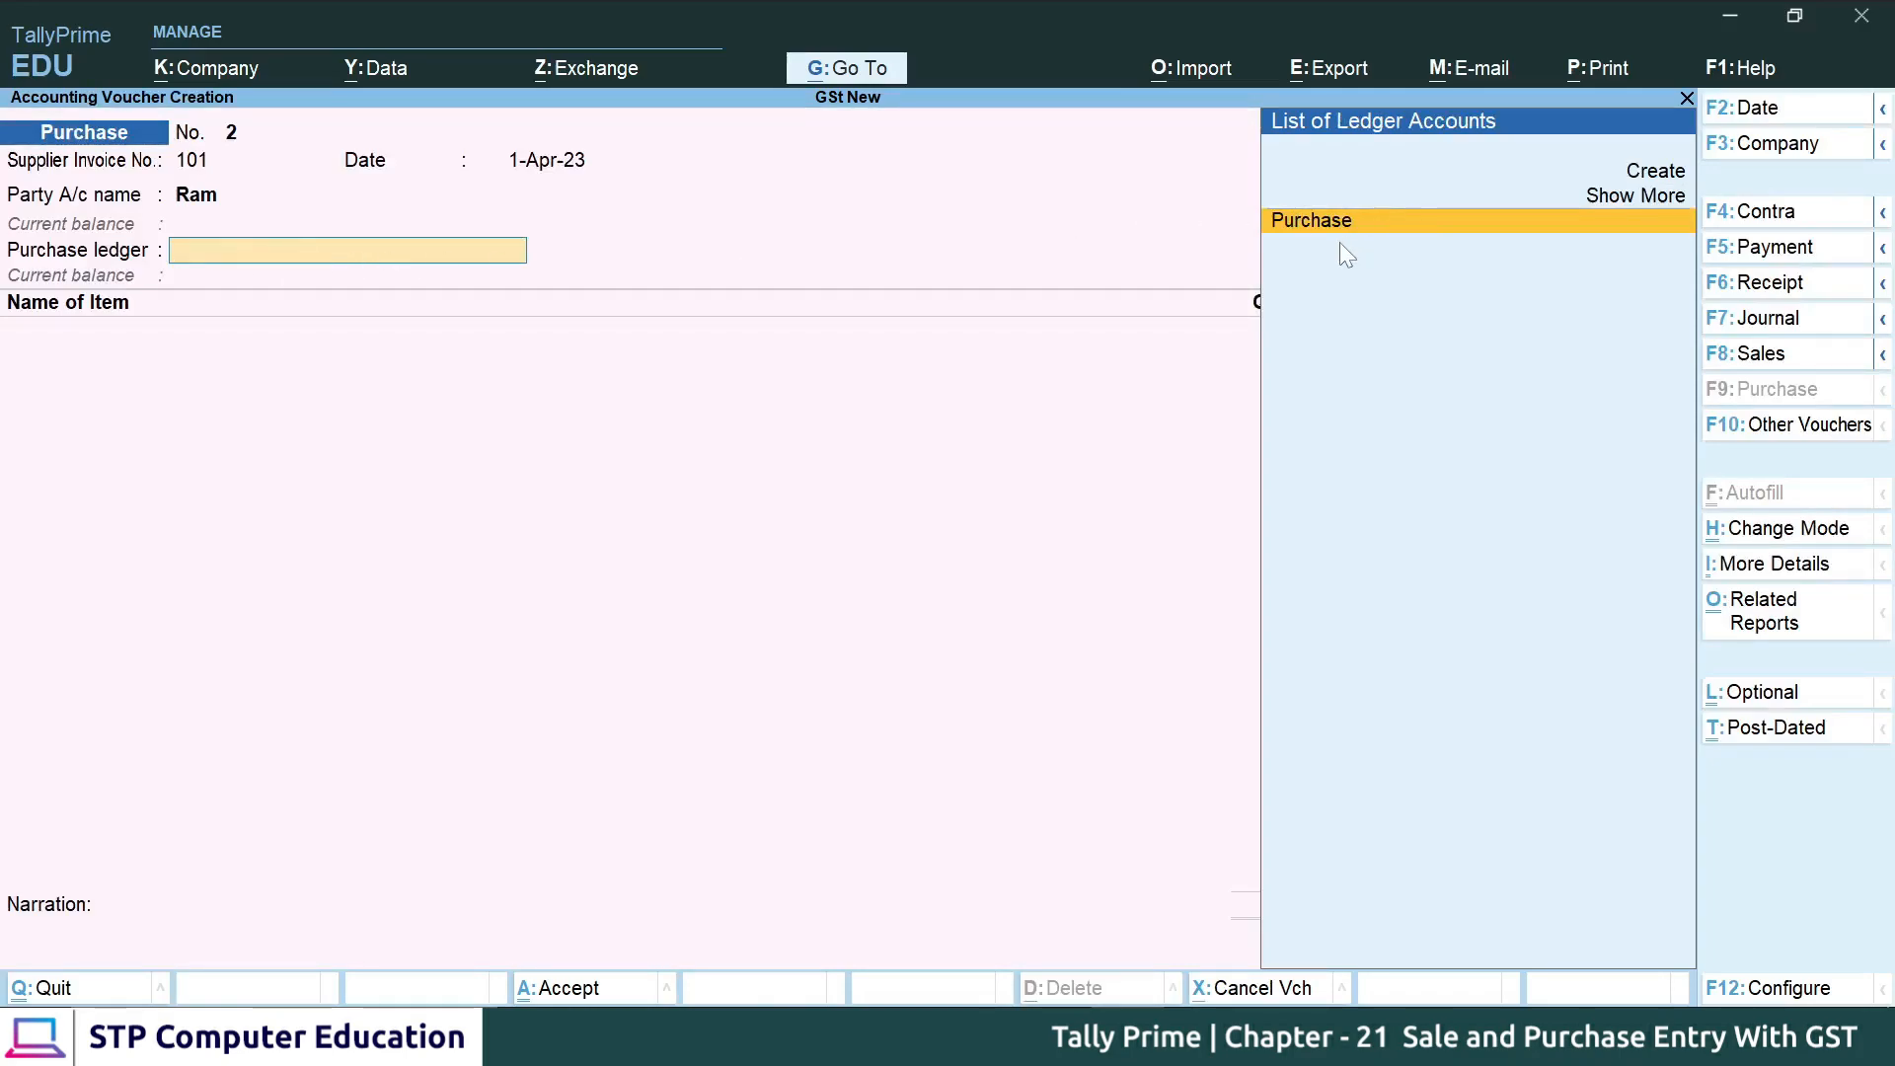
- Set Purchase as the purchase ledger and choose Mouse as the stock item
{"action": "key", "text": "Return"}
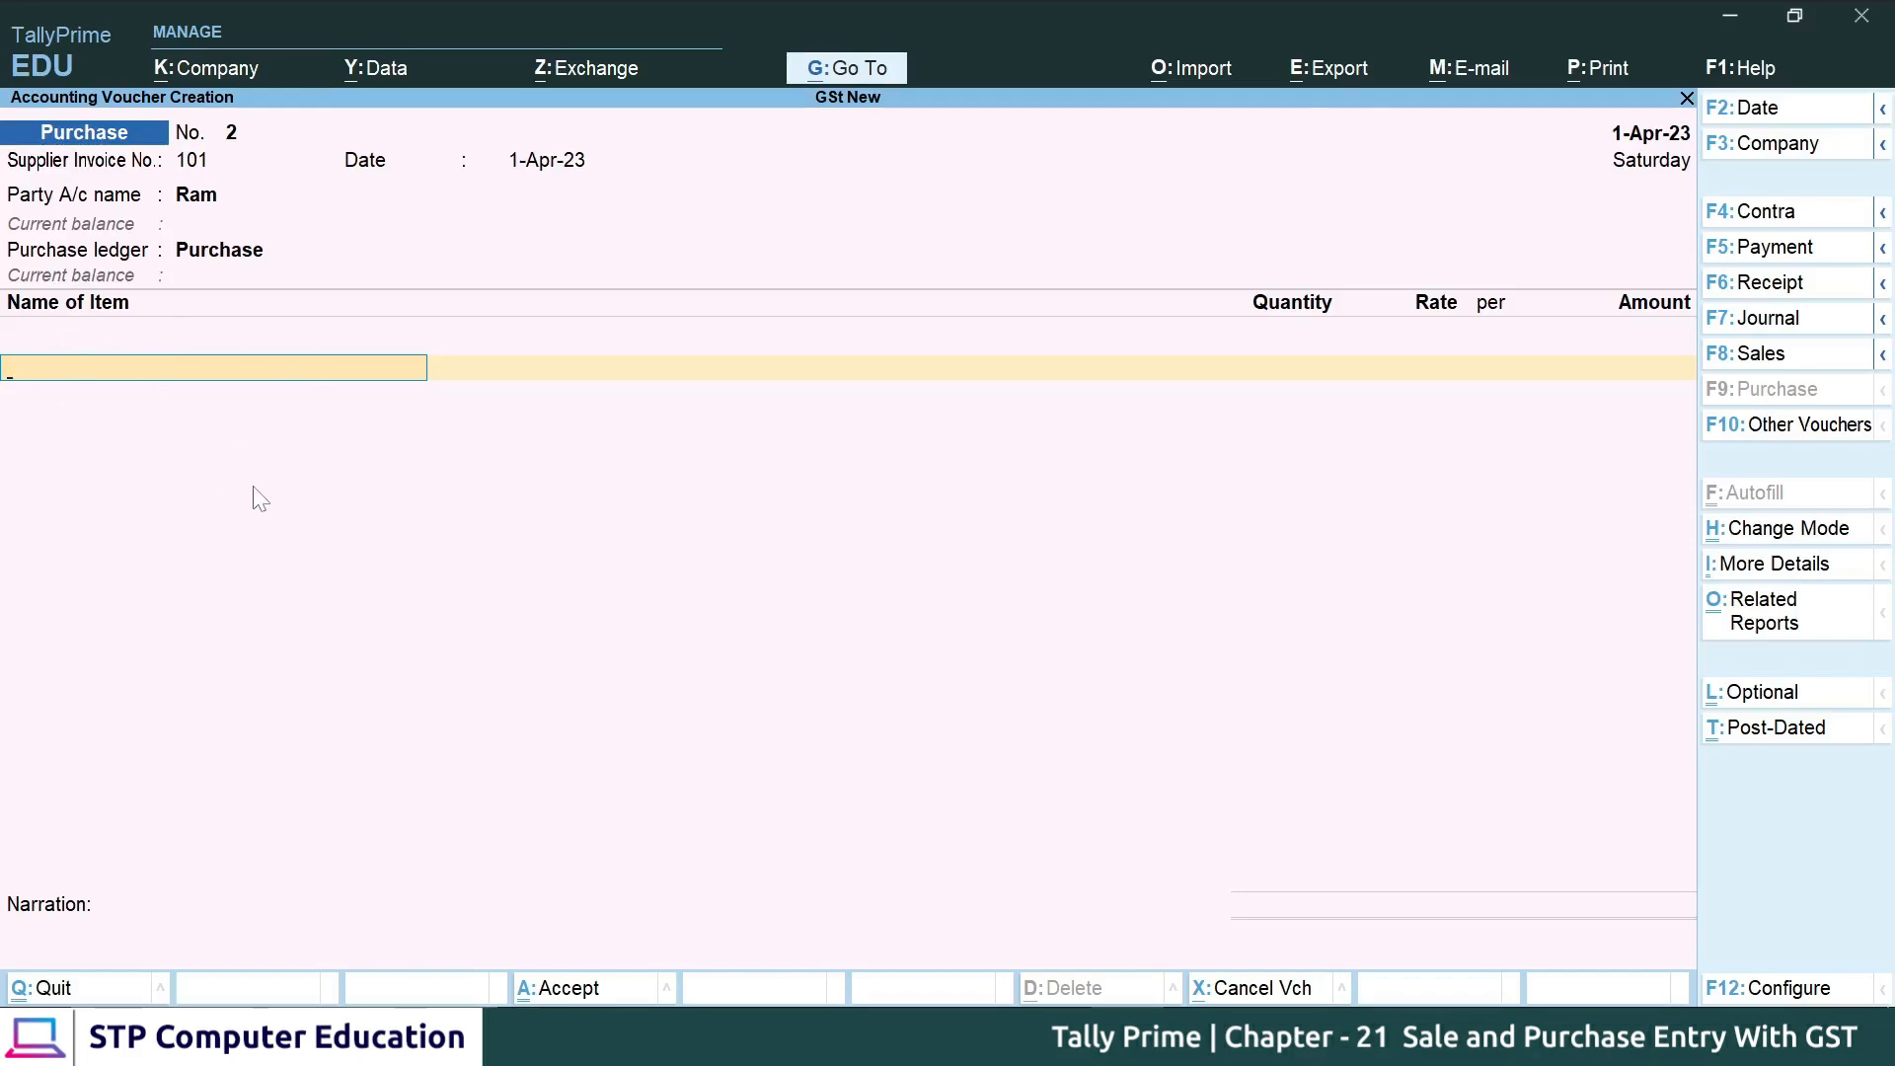
{"action": "key", "text": "space"}
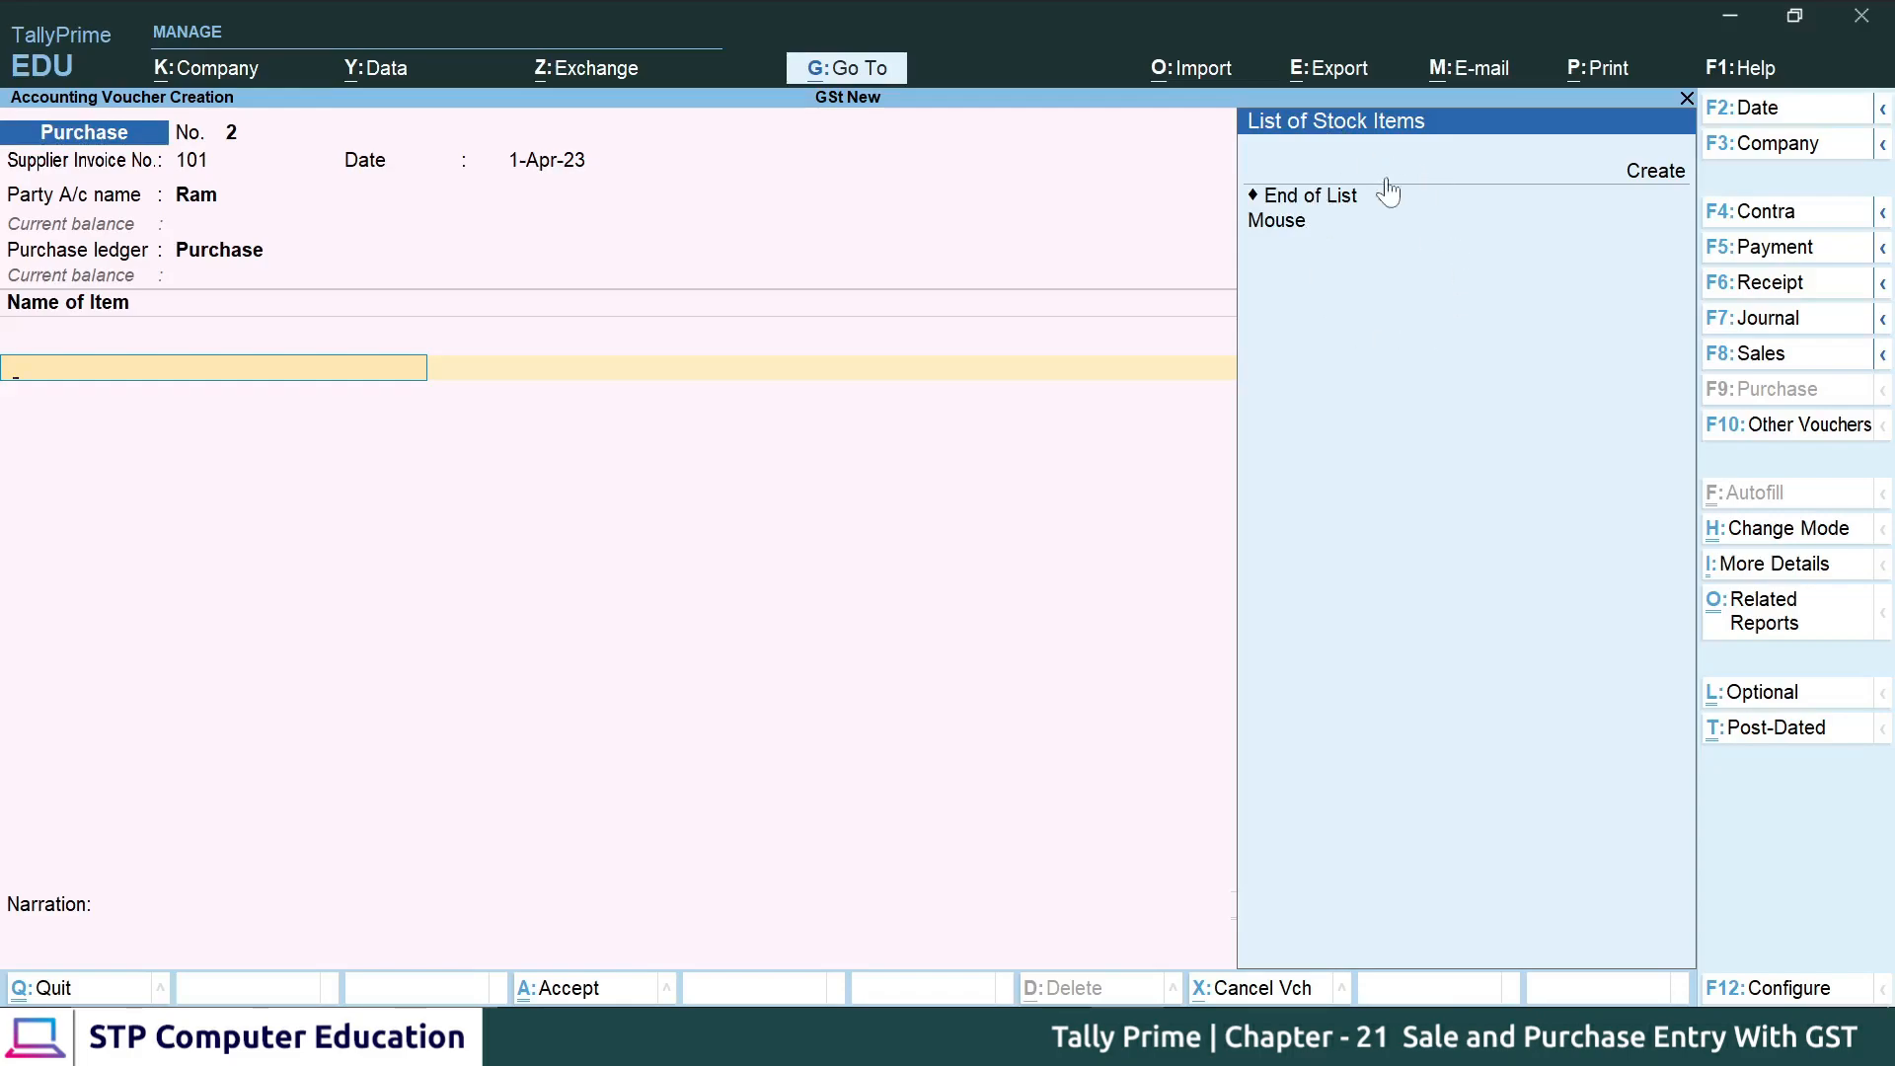
{"action": "left_click", "coordinate": [1295, 235]}
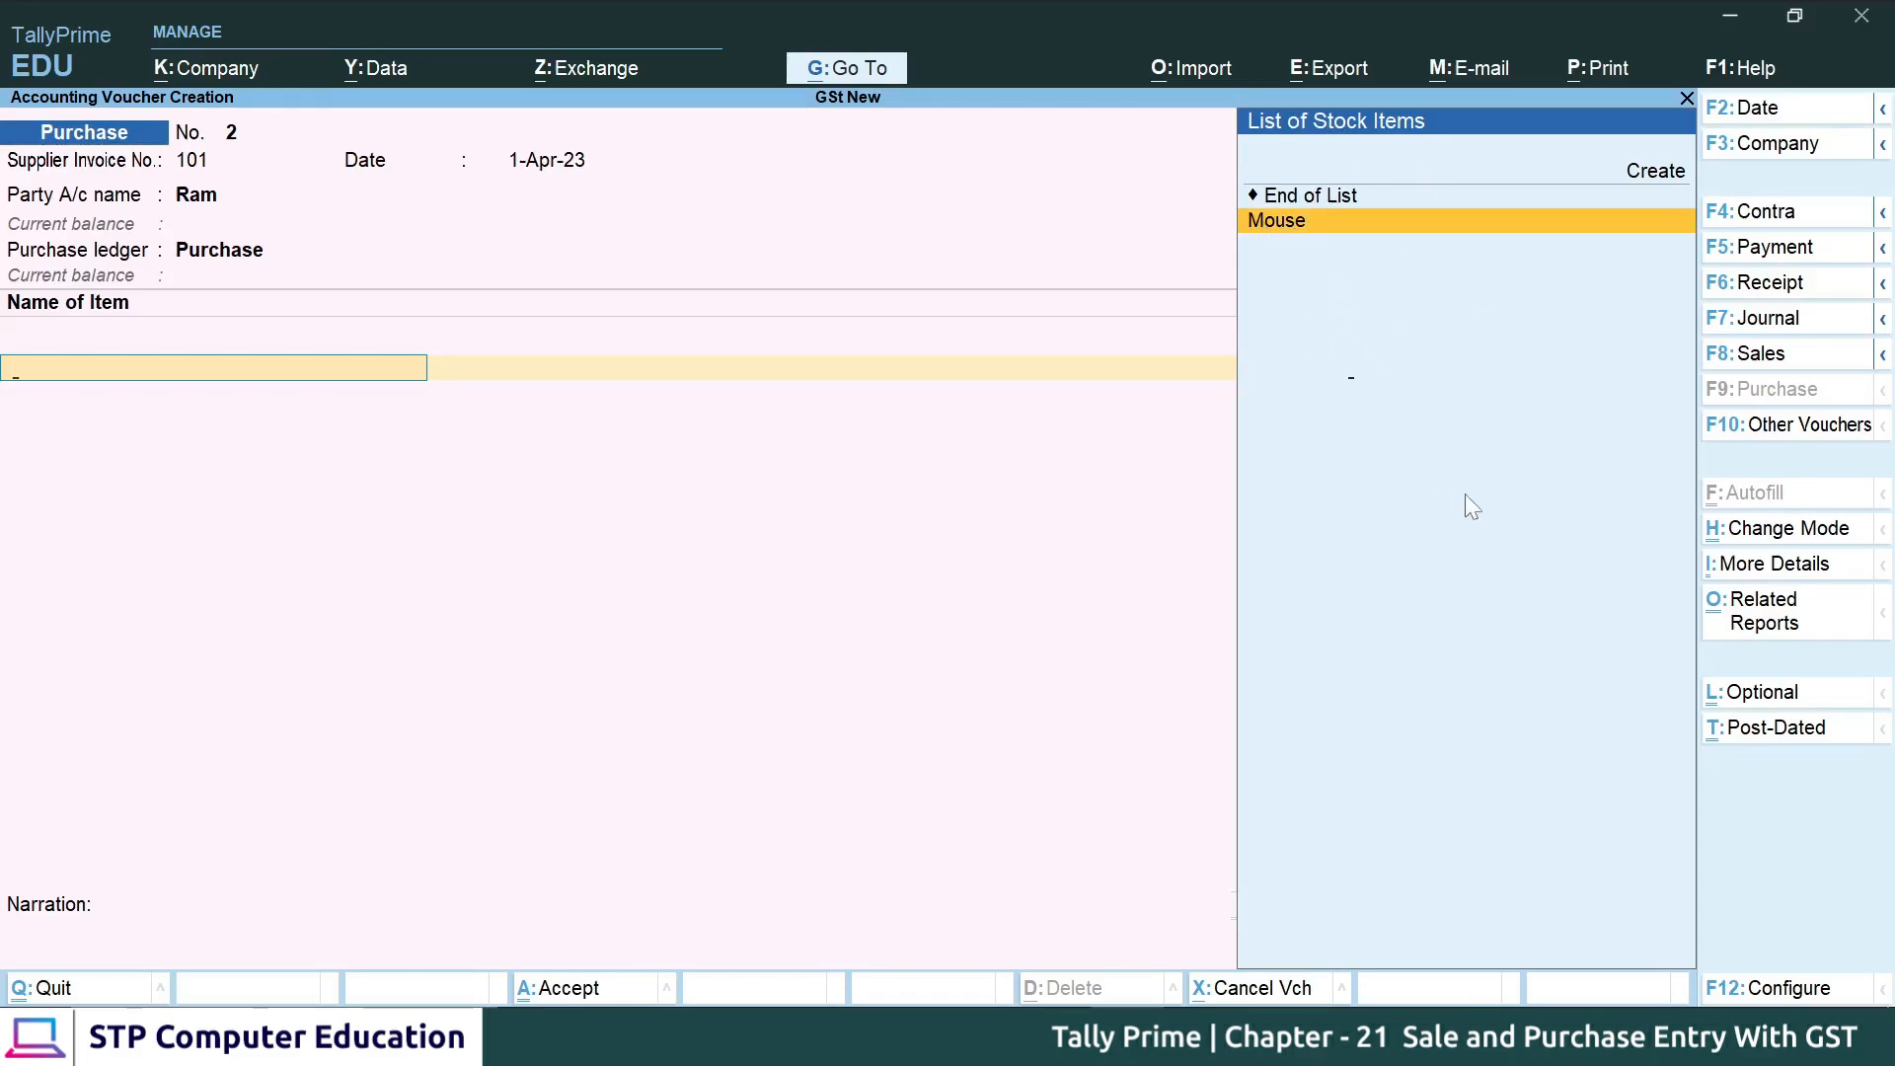
{"action": "key", "text": "Return"}
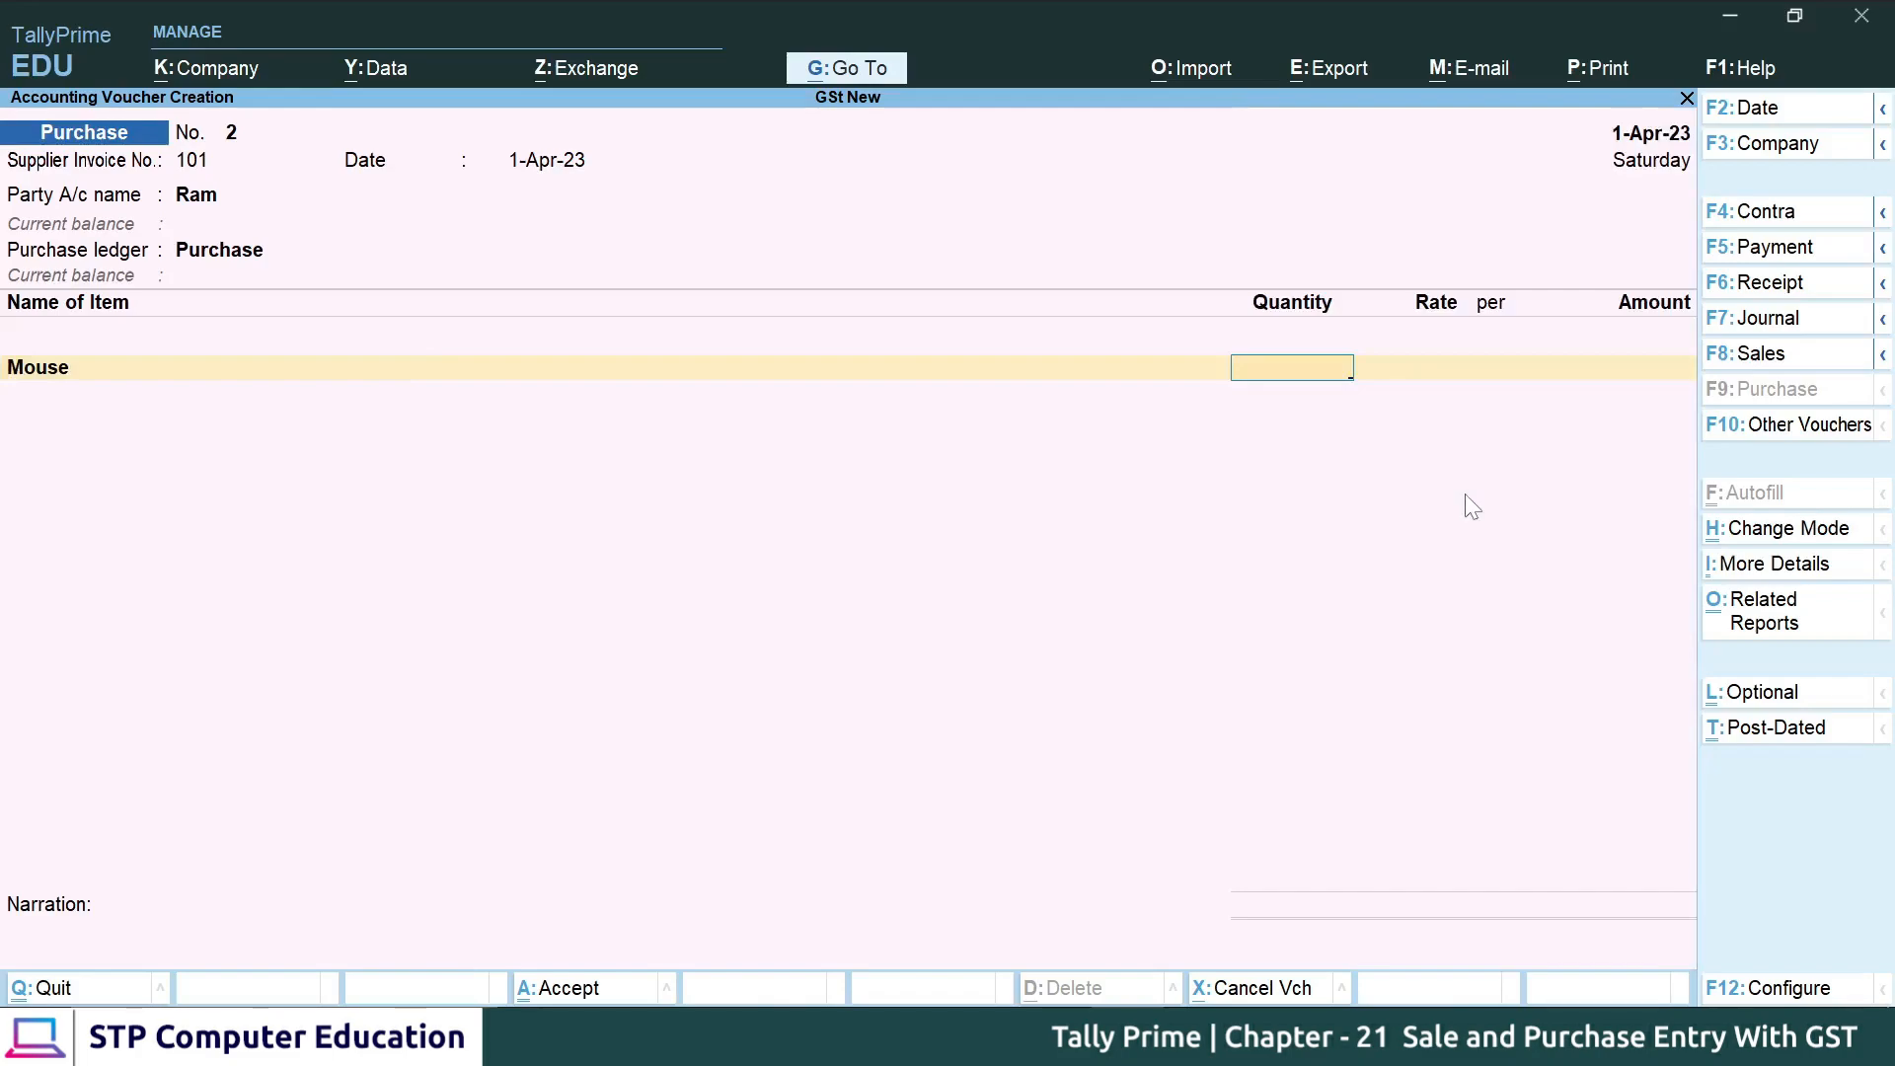
- Enter a quantity of 100 pcs at a rate of 70 per pcs for the Mouse item and accept the line amount
{"action": "type", "text": "100"}
{"action": "key", "text": "Return"}
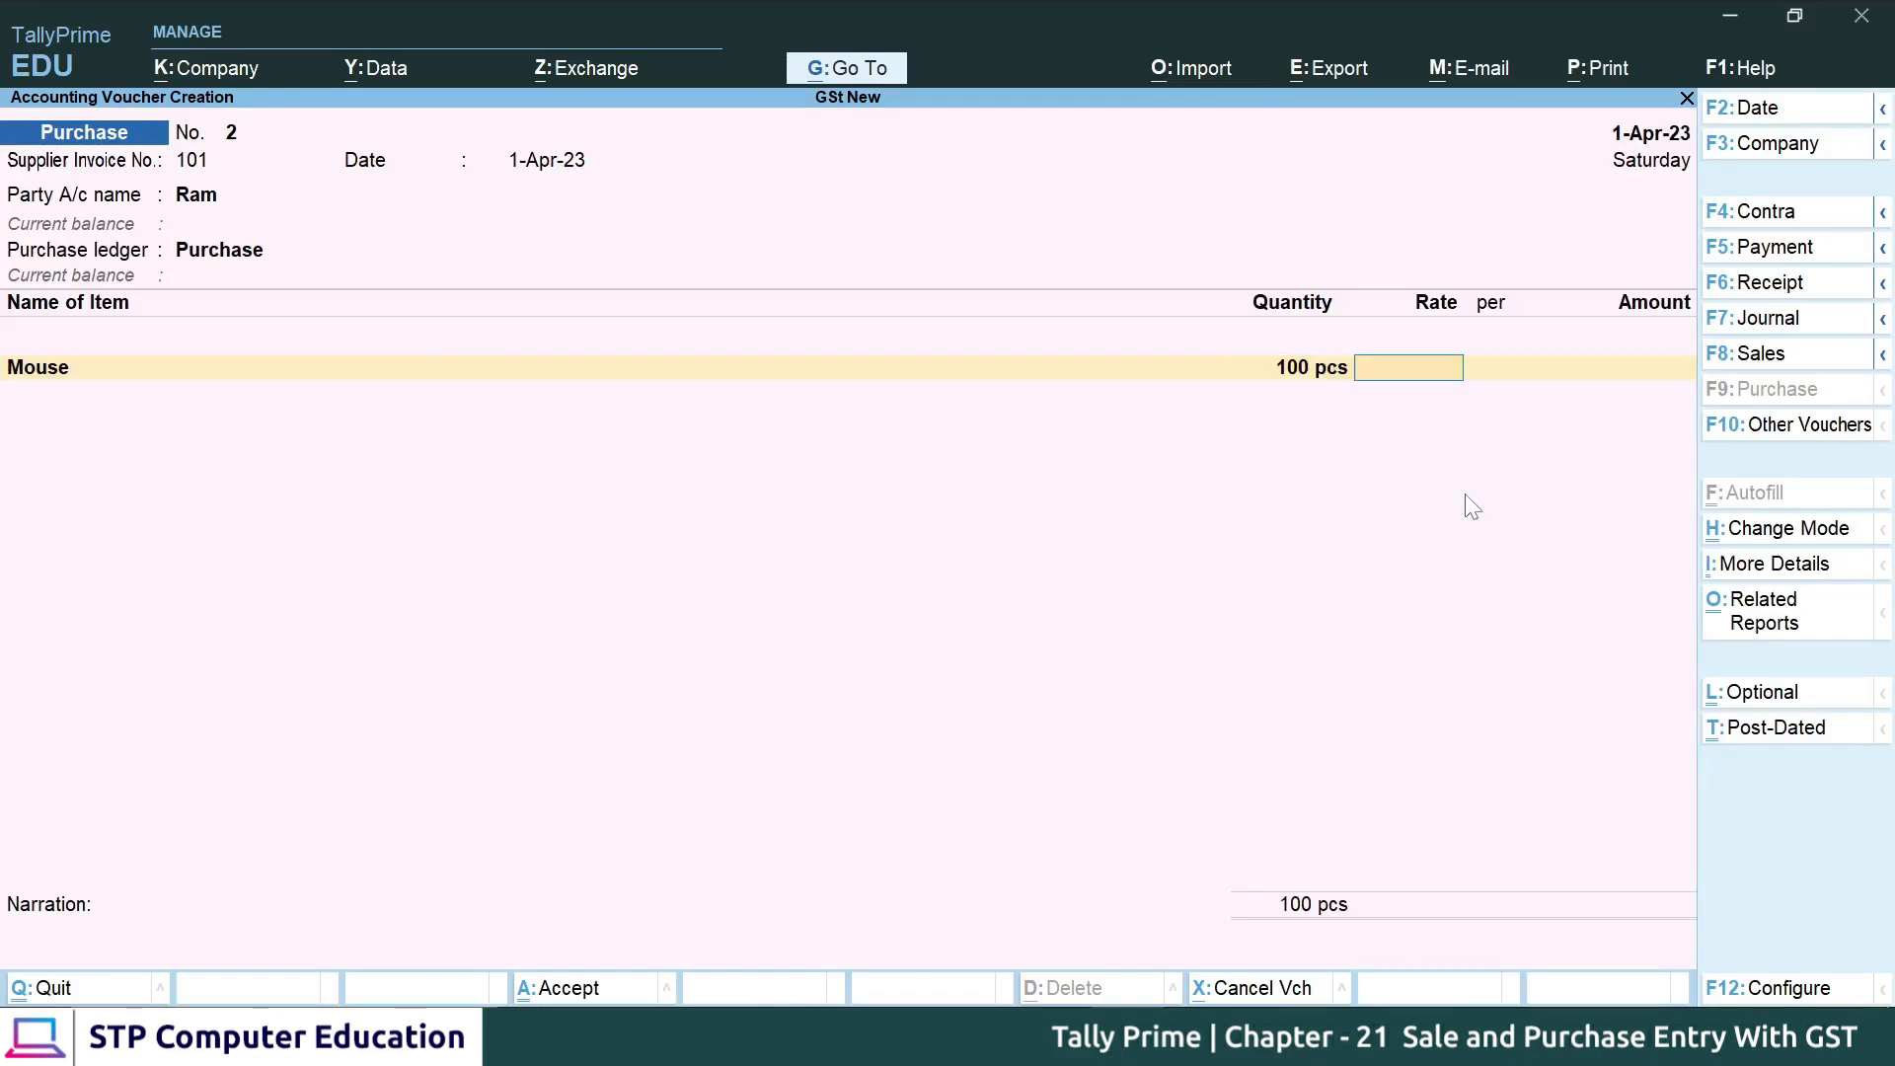
{"action": "type", "text": "70"}
{"action": "key", "text": "Return"}
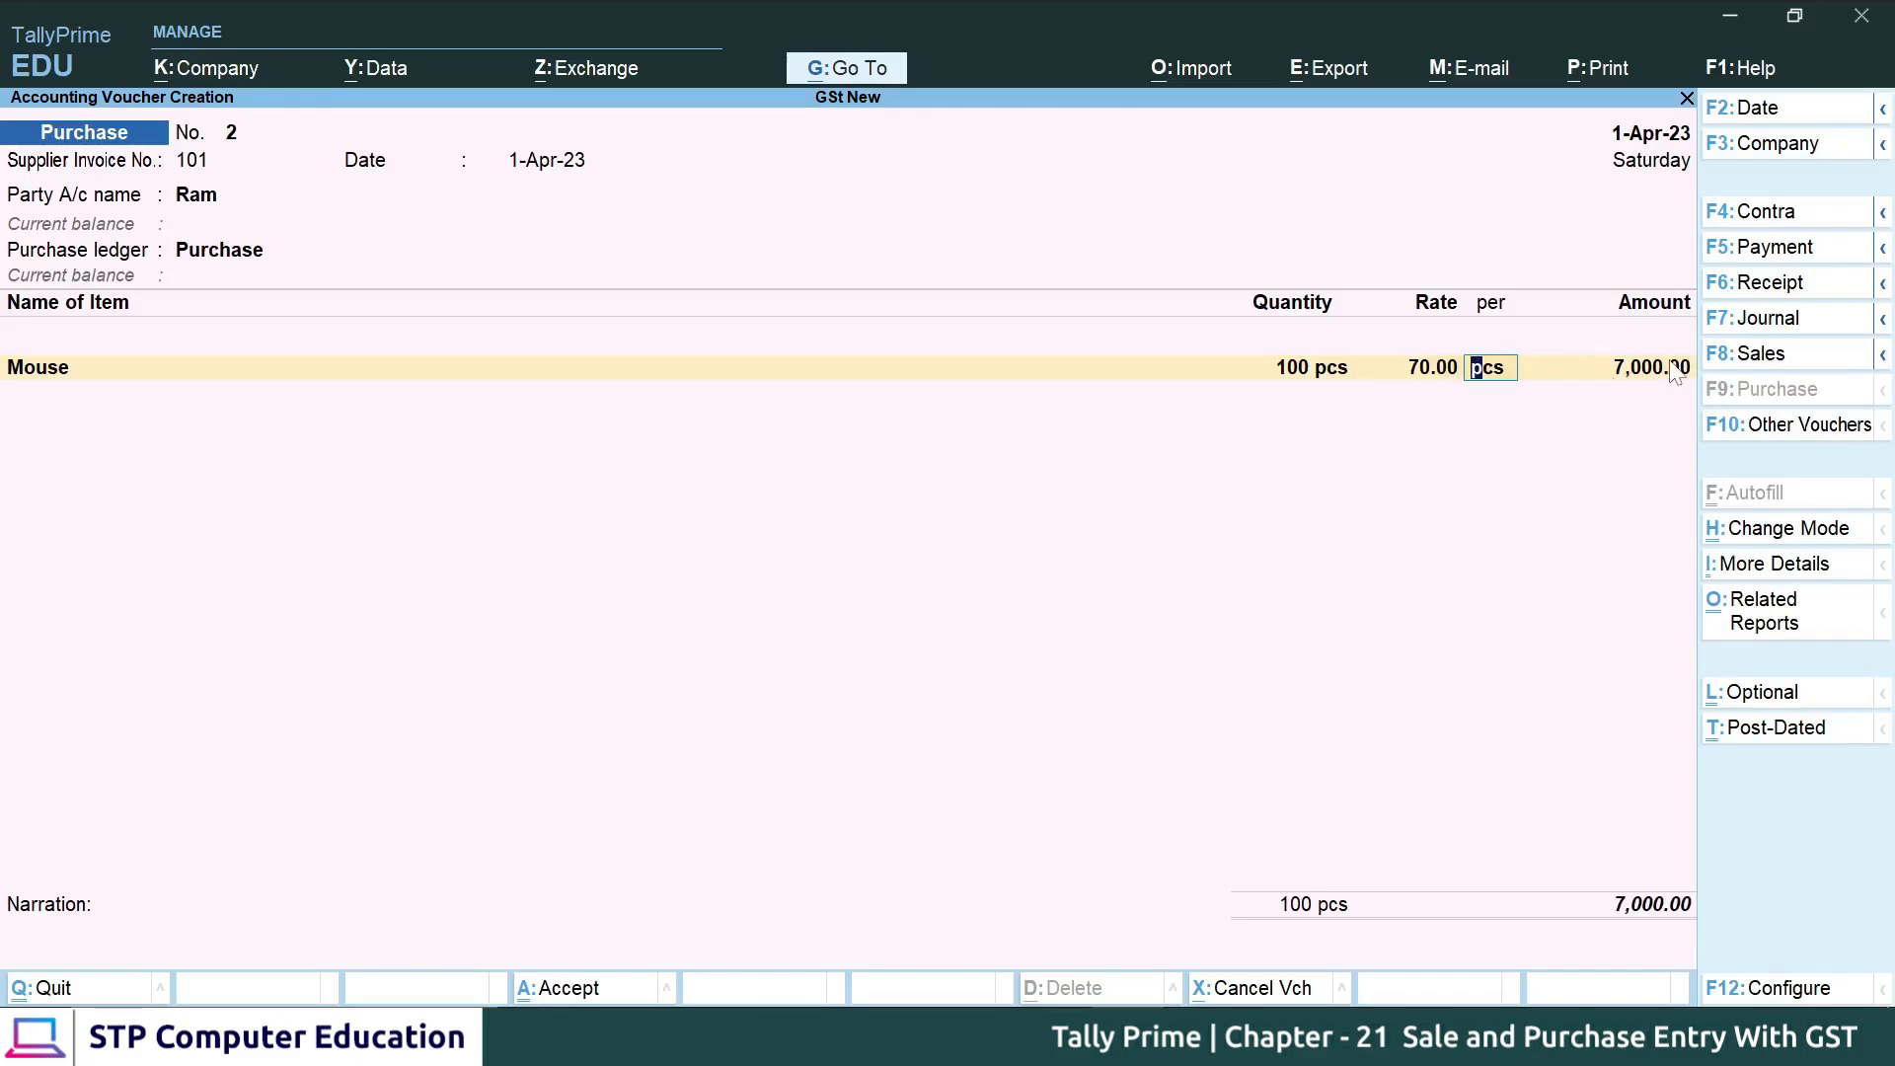
{"action": "key", "text": "Return"}
{"action": "key", "text": "Return"}
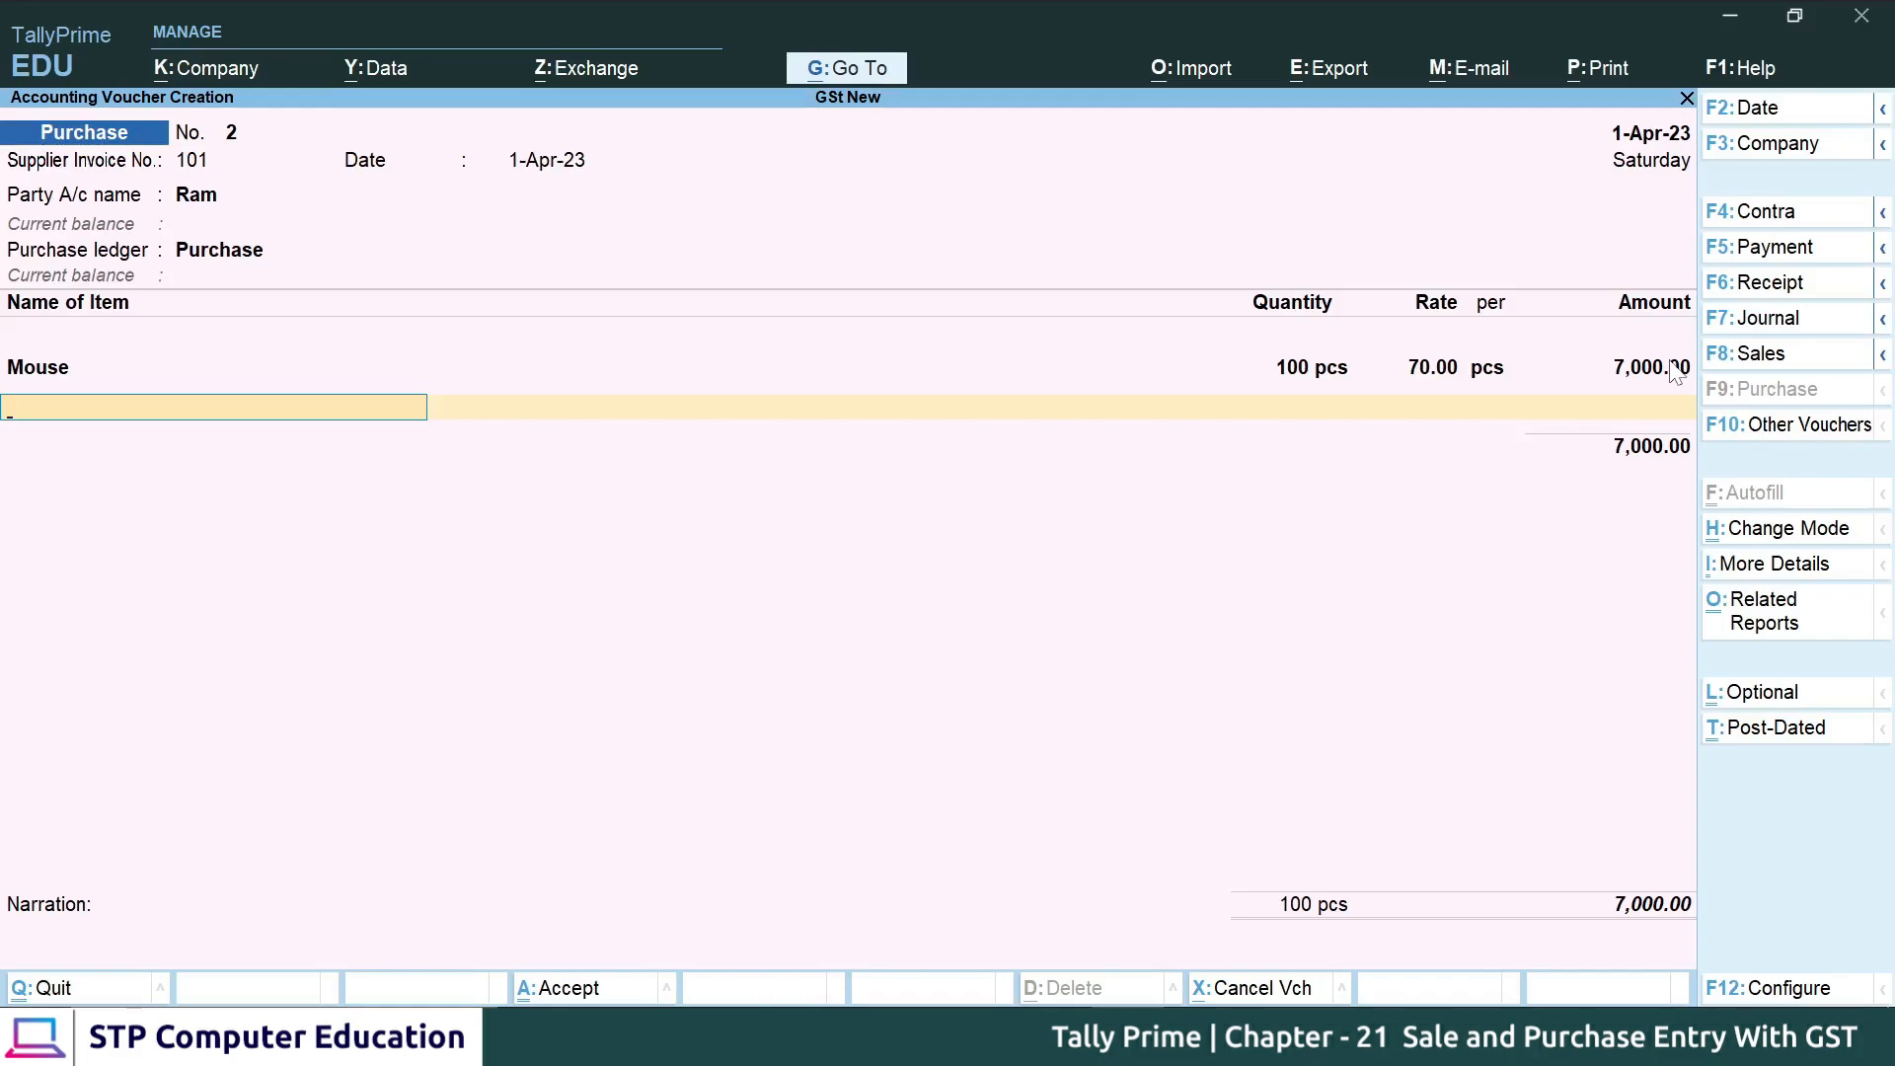
- End the stock item list and add the CGST and SGST ledgers with their calculated amounts below the Mouse item
{"action": "left_click", "coordinate": [132, 407]}
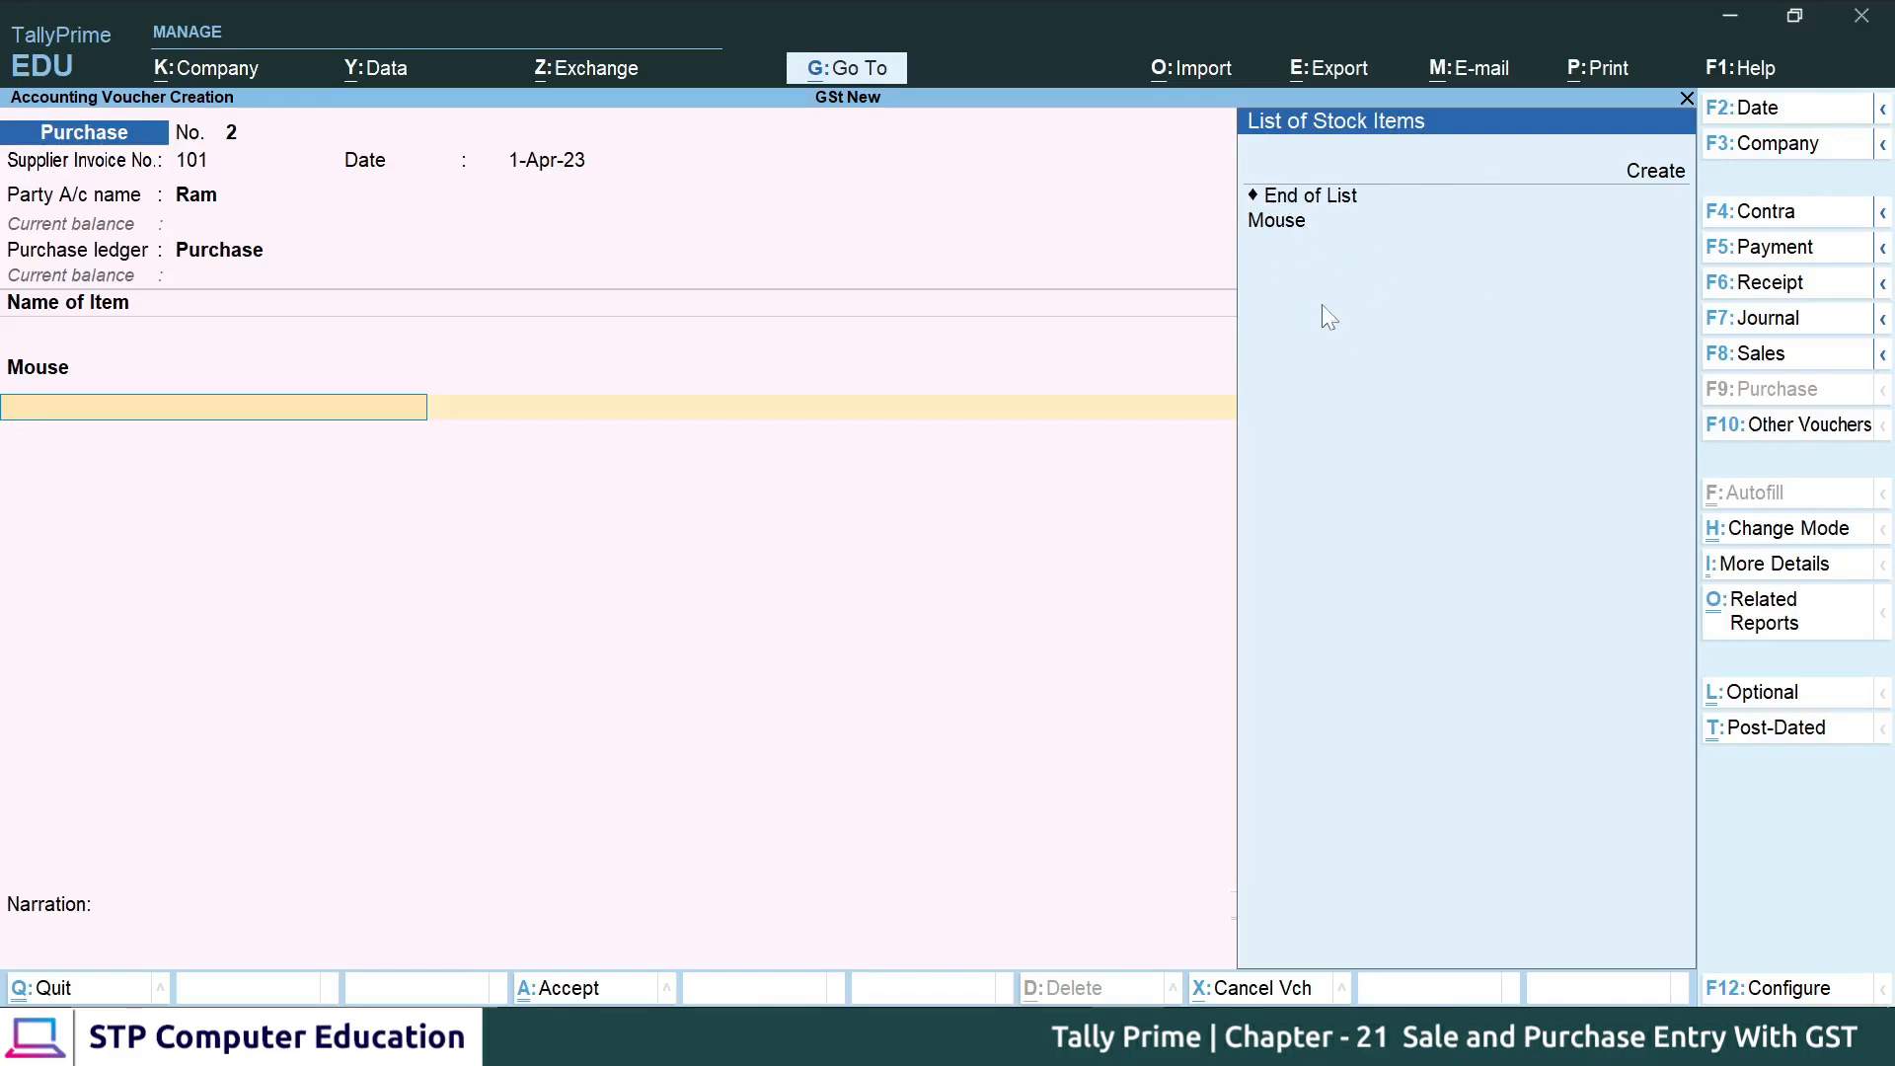
{"action": "left_click", "coordinate": [1335, 203]}
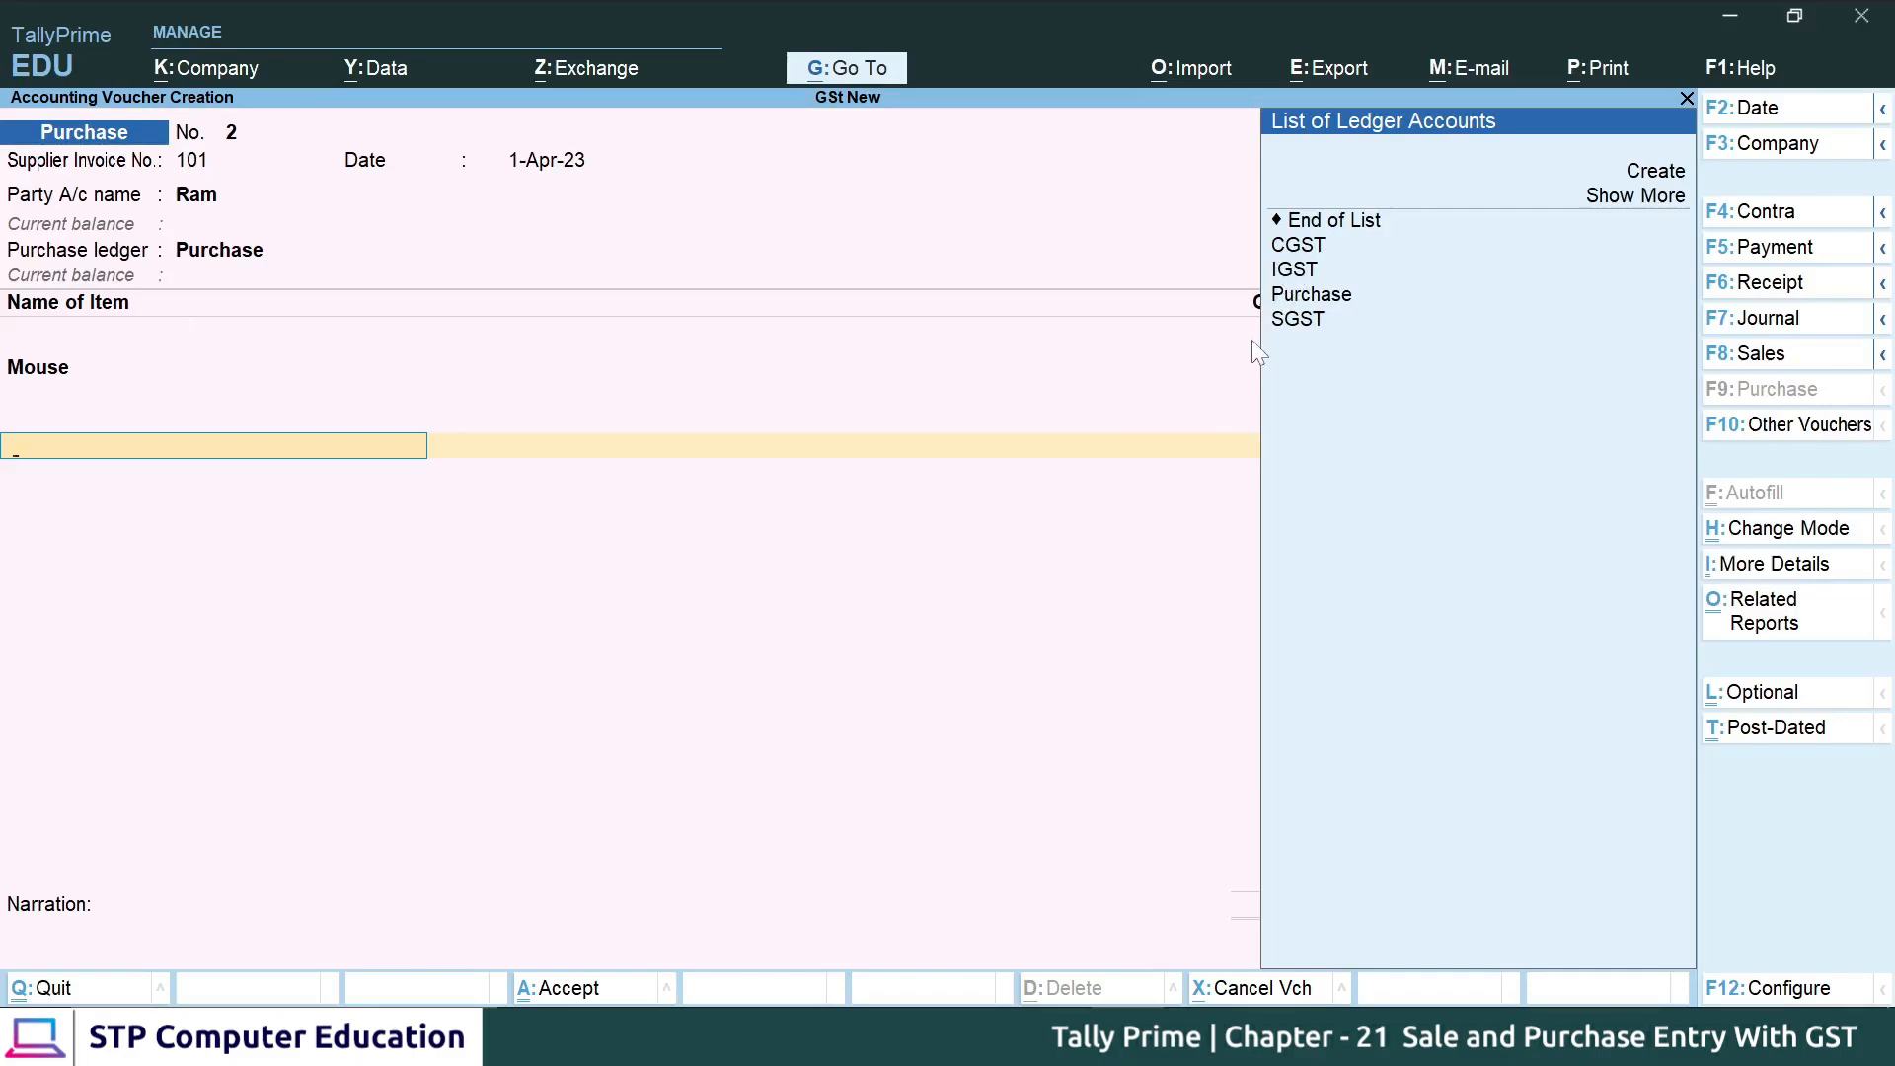
{"action": "left_click", "coordinate": [1295, 247]}
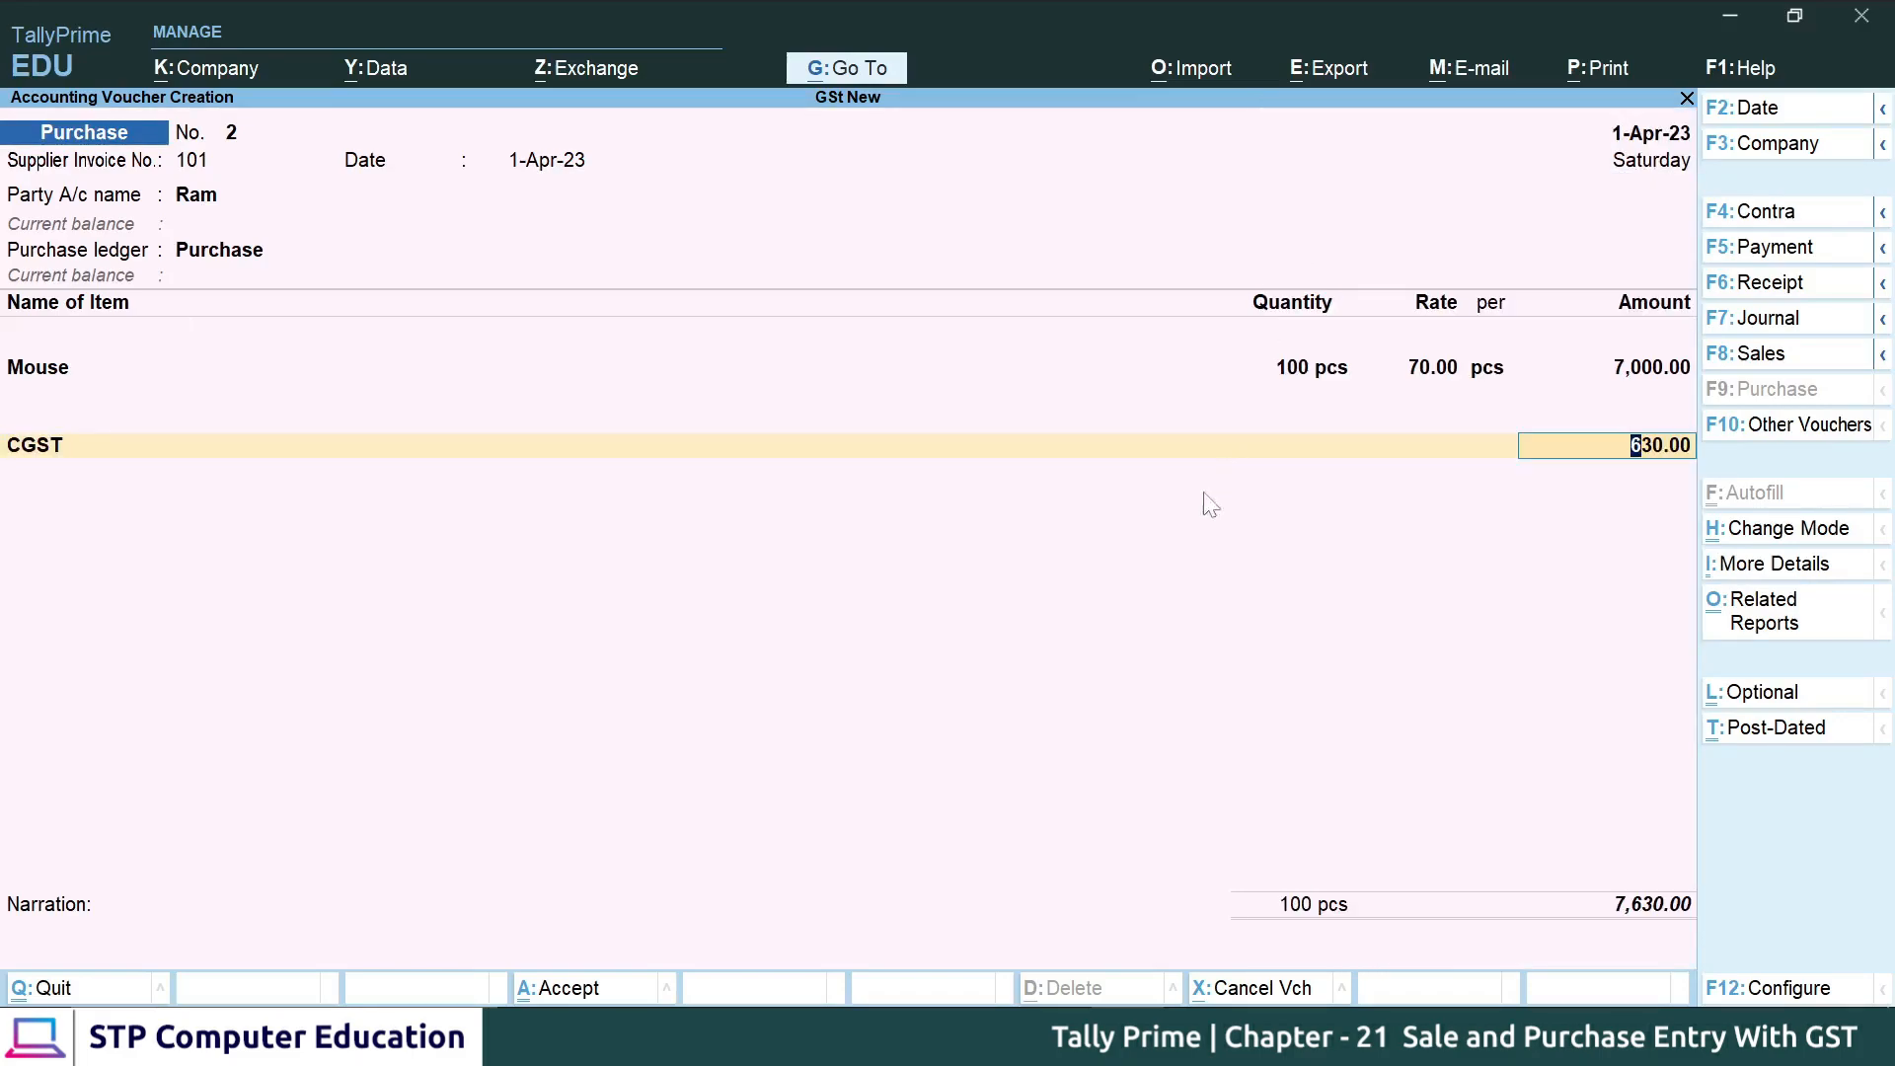
{"action": "key", "text": "Return"}
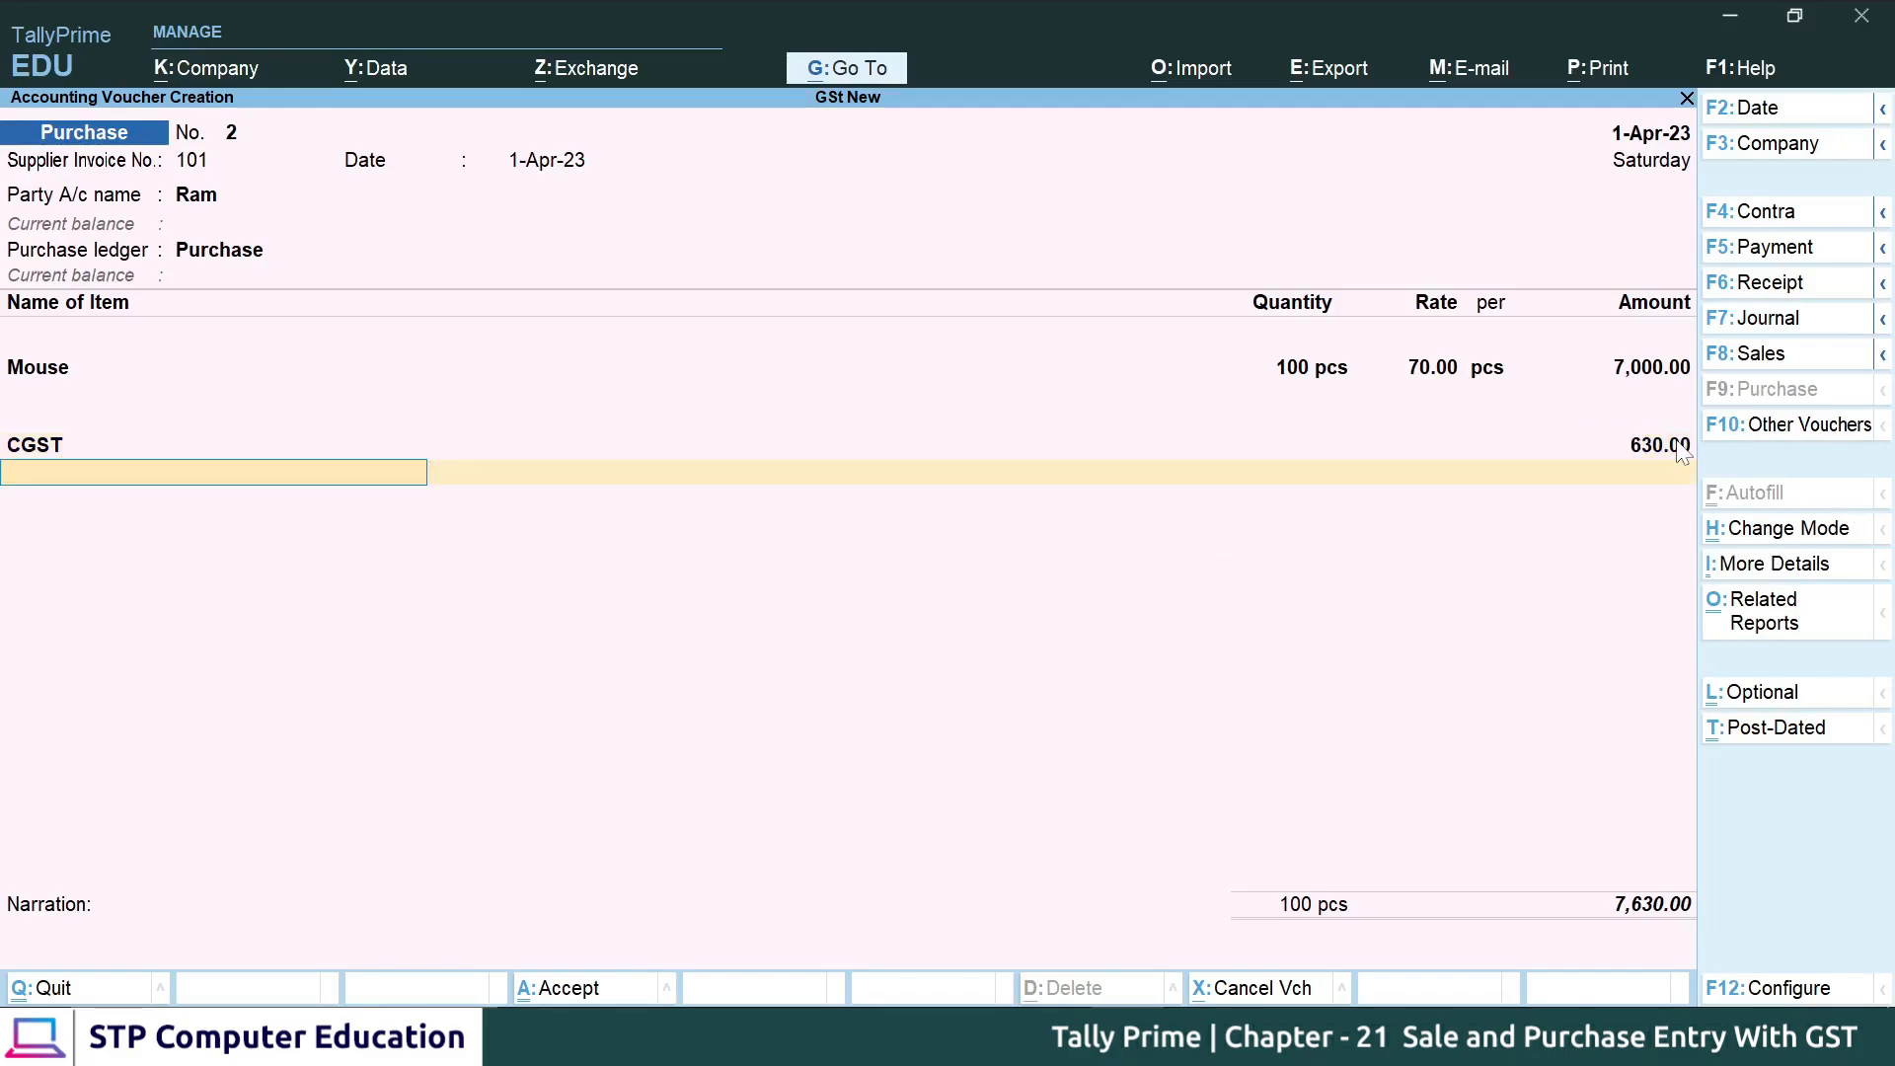
{"action": "key", "text": "Down"}
{"action": "key", "text": "Down"}
{"action": "key", "text": "Down"}
{"action": "key", "text": "Down"}
{"action": "key", "text": "Down"}
{"action": "key", "text": "Down"}
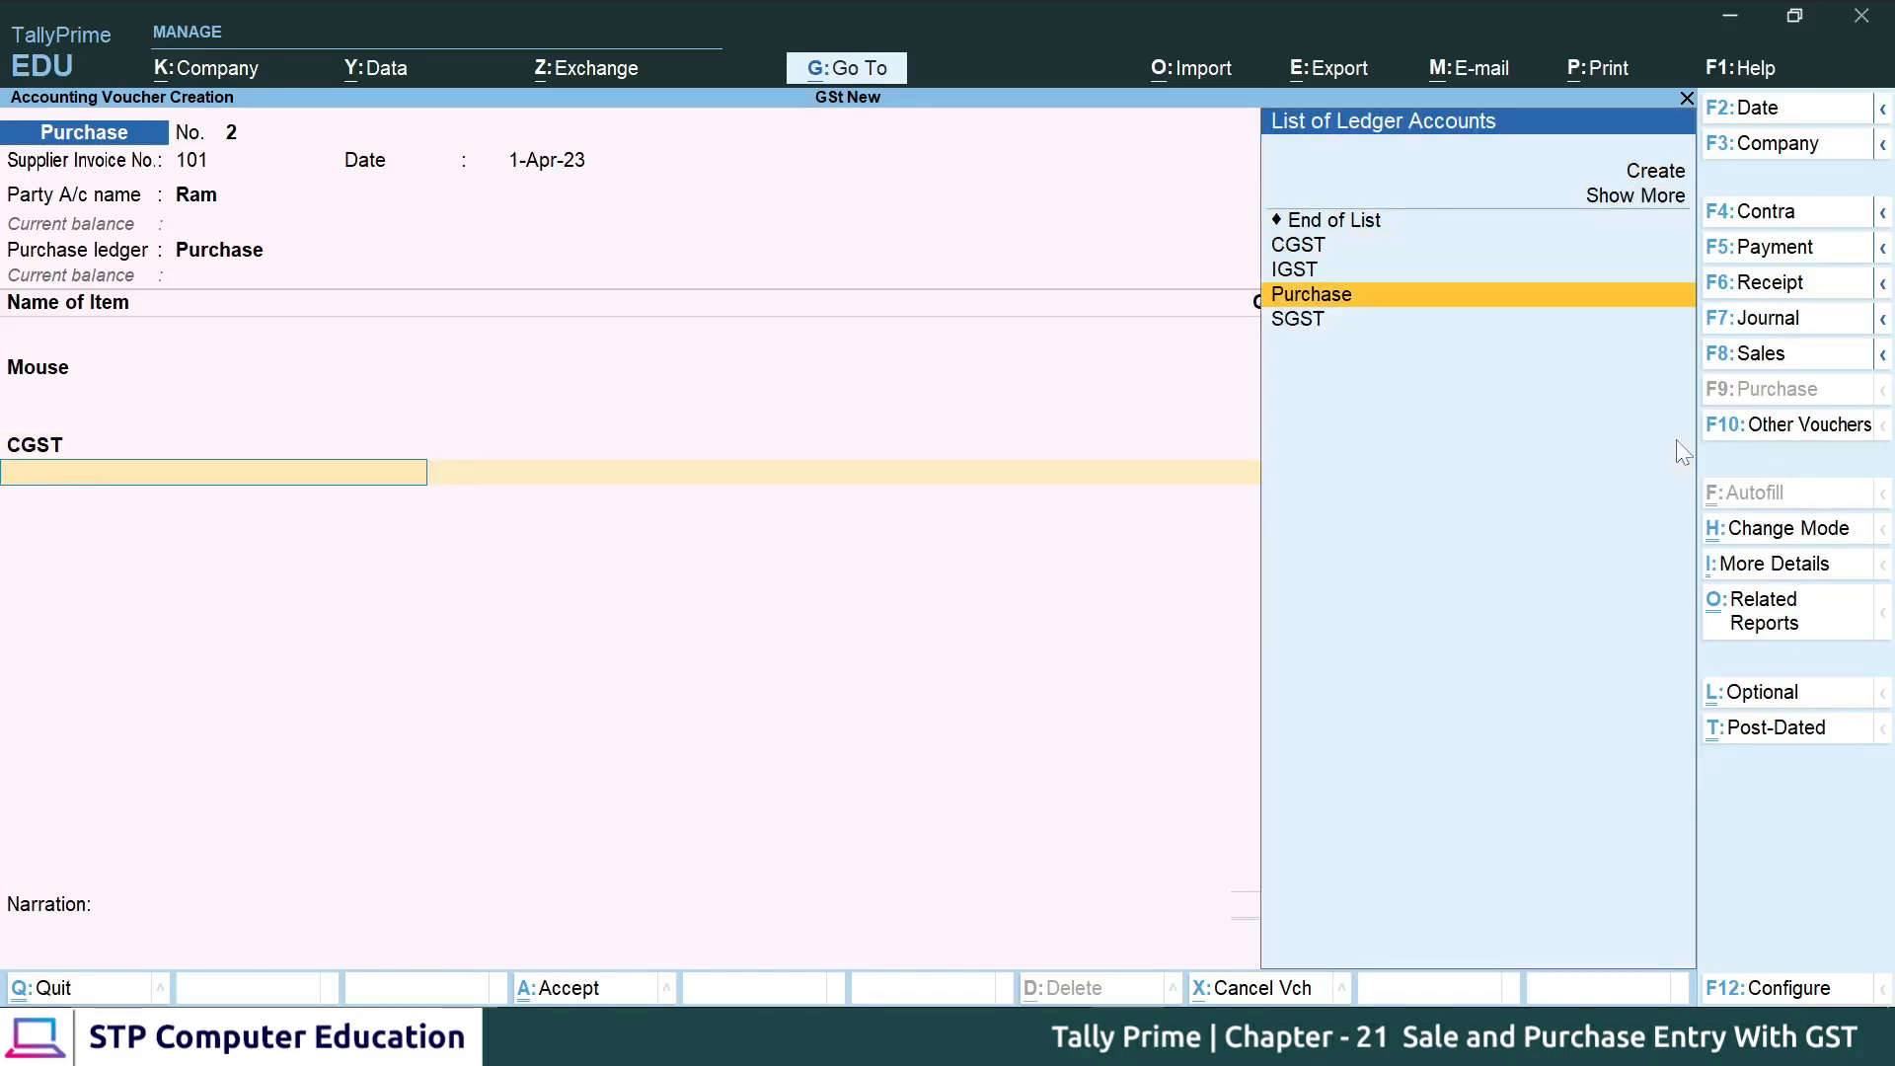
{"action": "key", "text": "Return"}
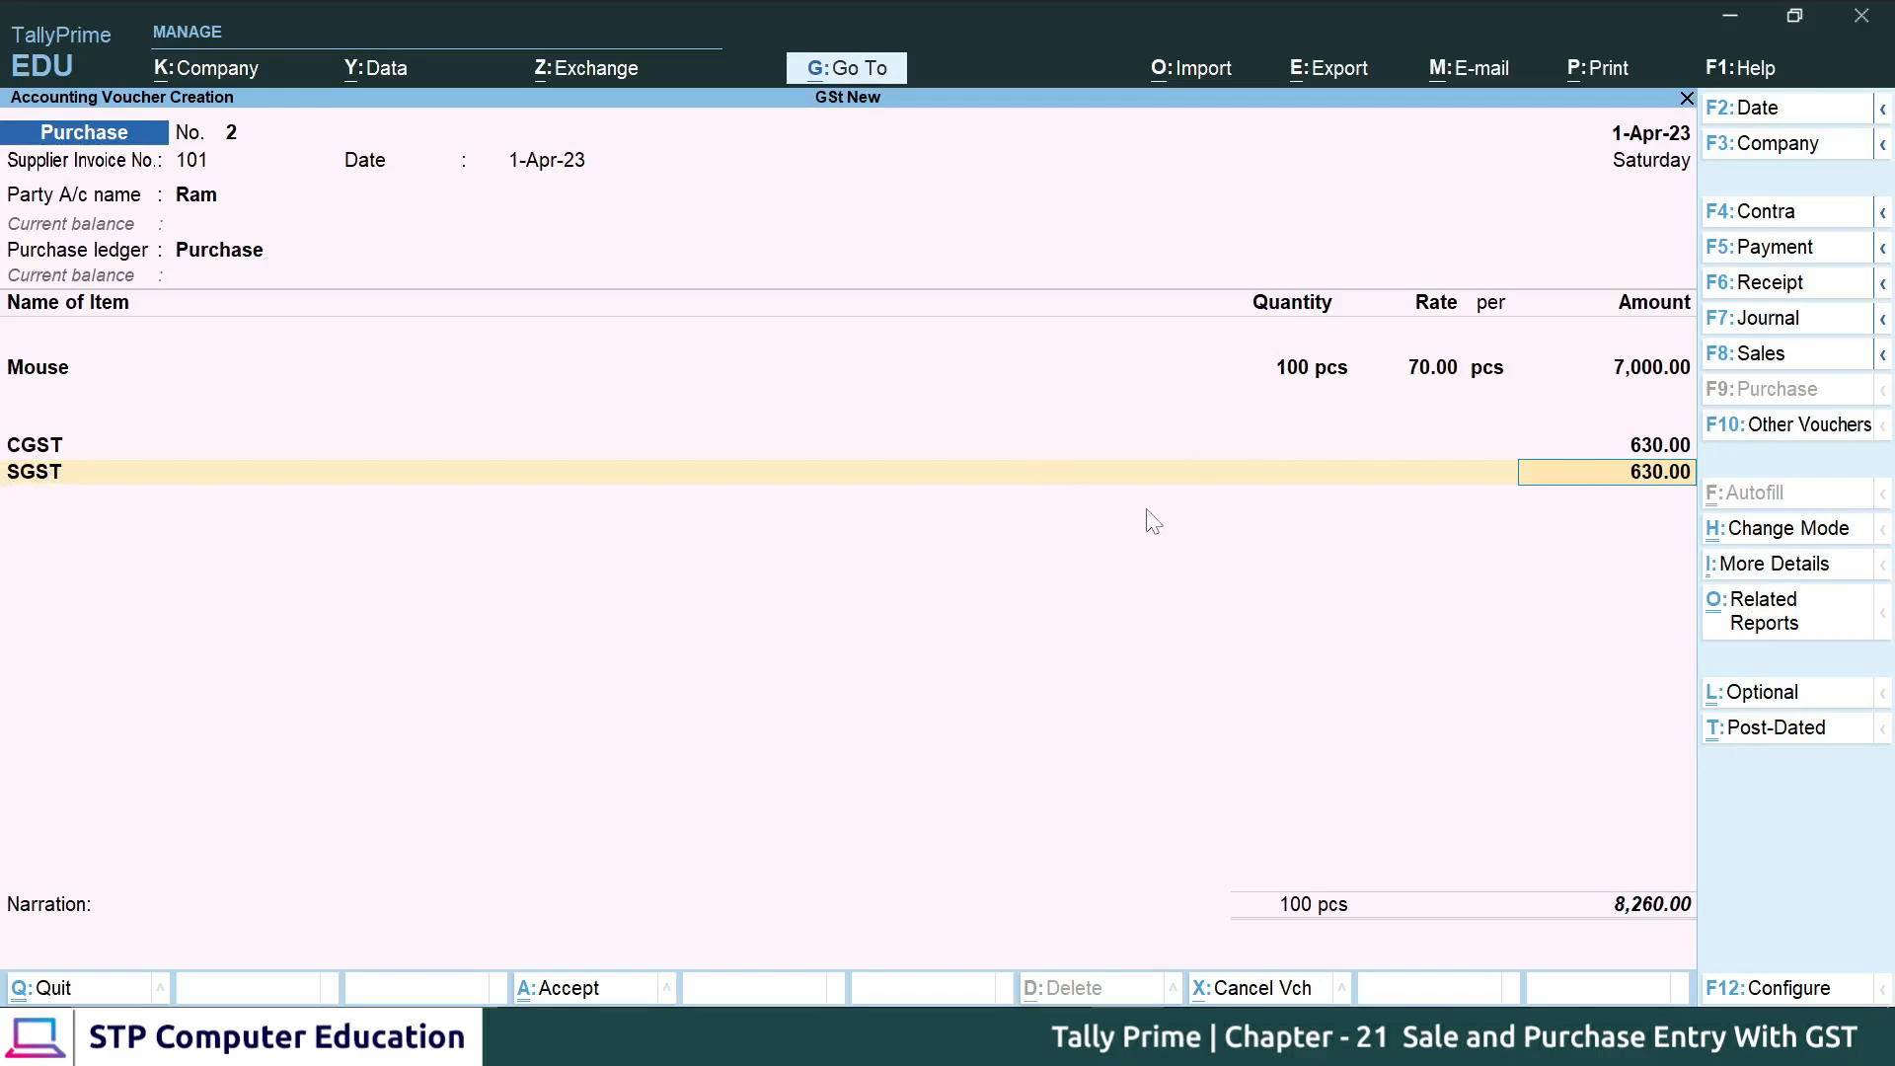
- Examine the detailed GST tax analysis of the purchase voucher and return to the entry
{"action": "key", "text": "alt"}
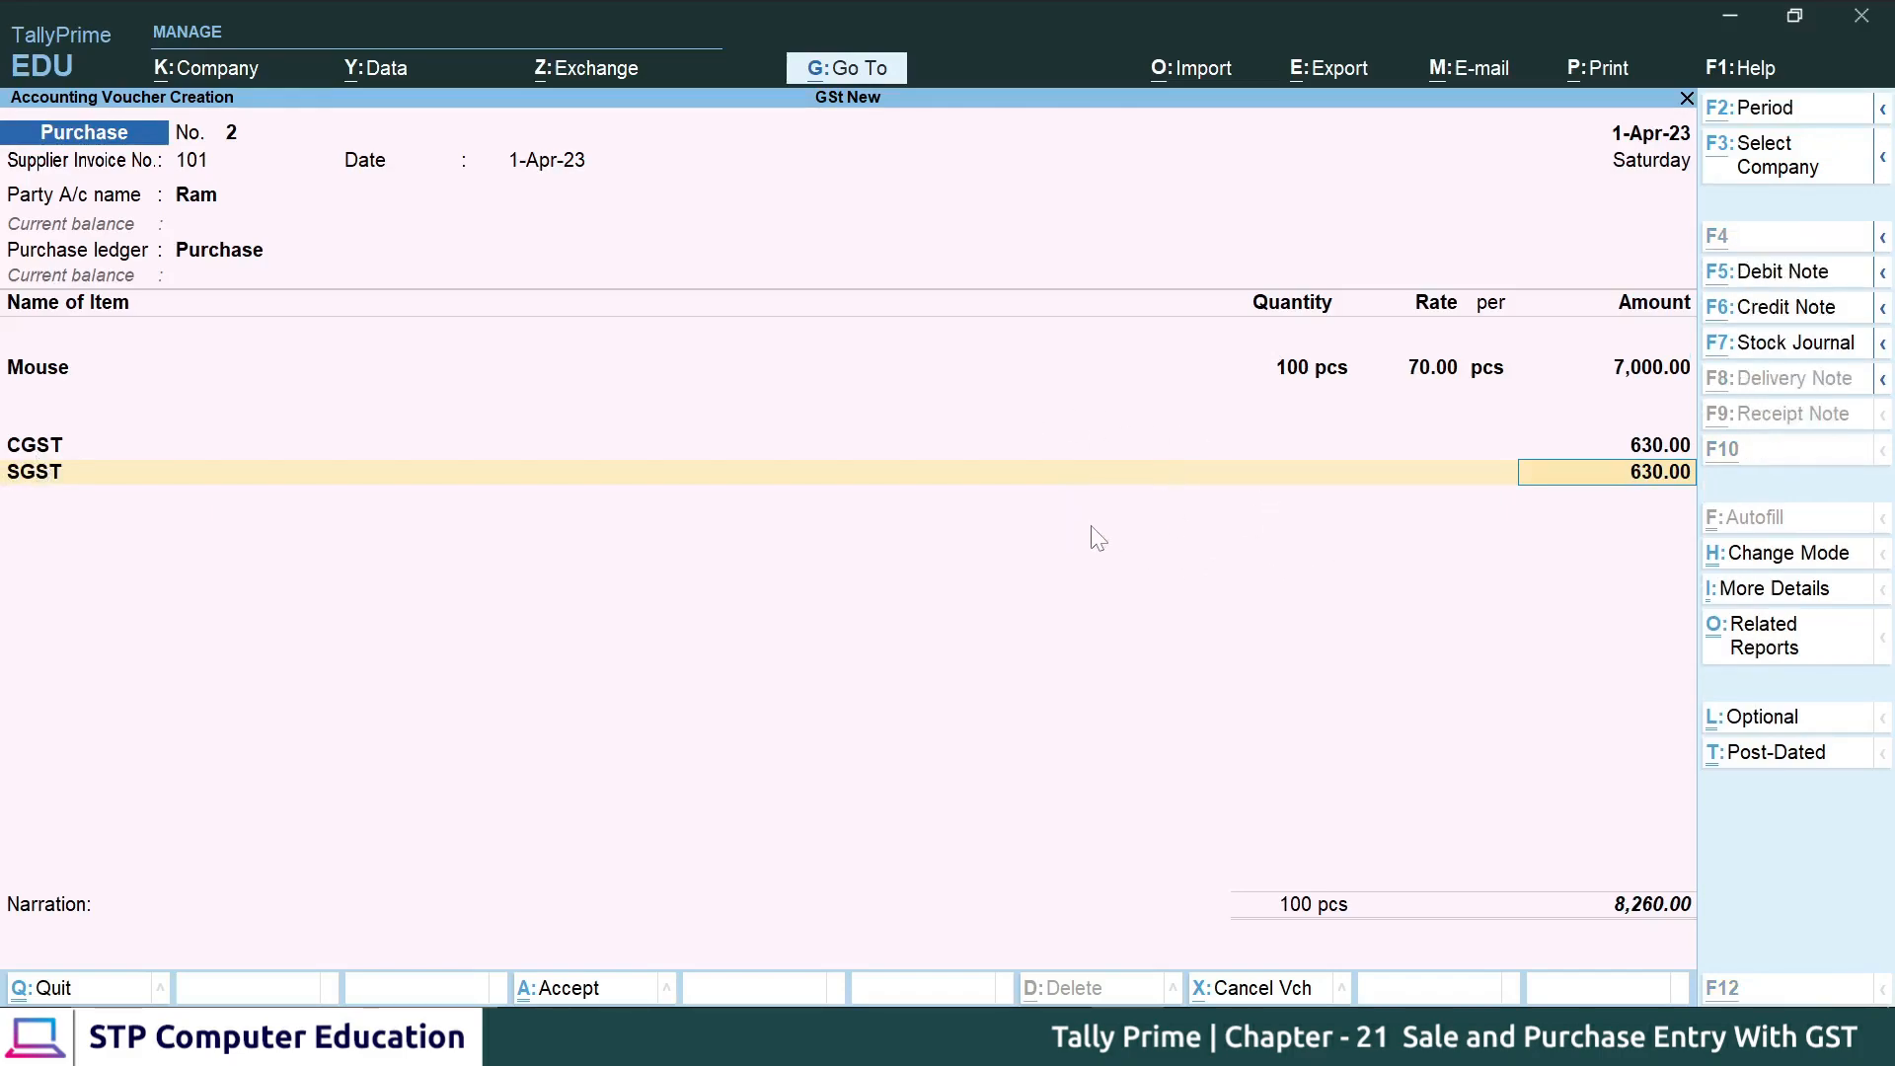
{"action": "key", "text": "alt+a"}
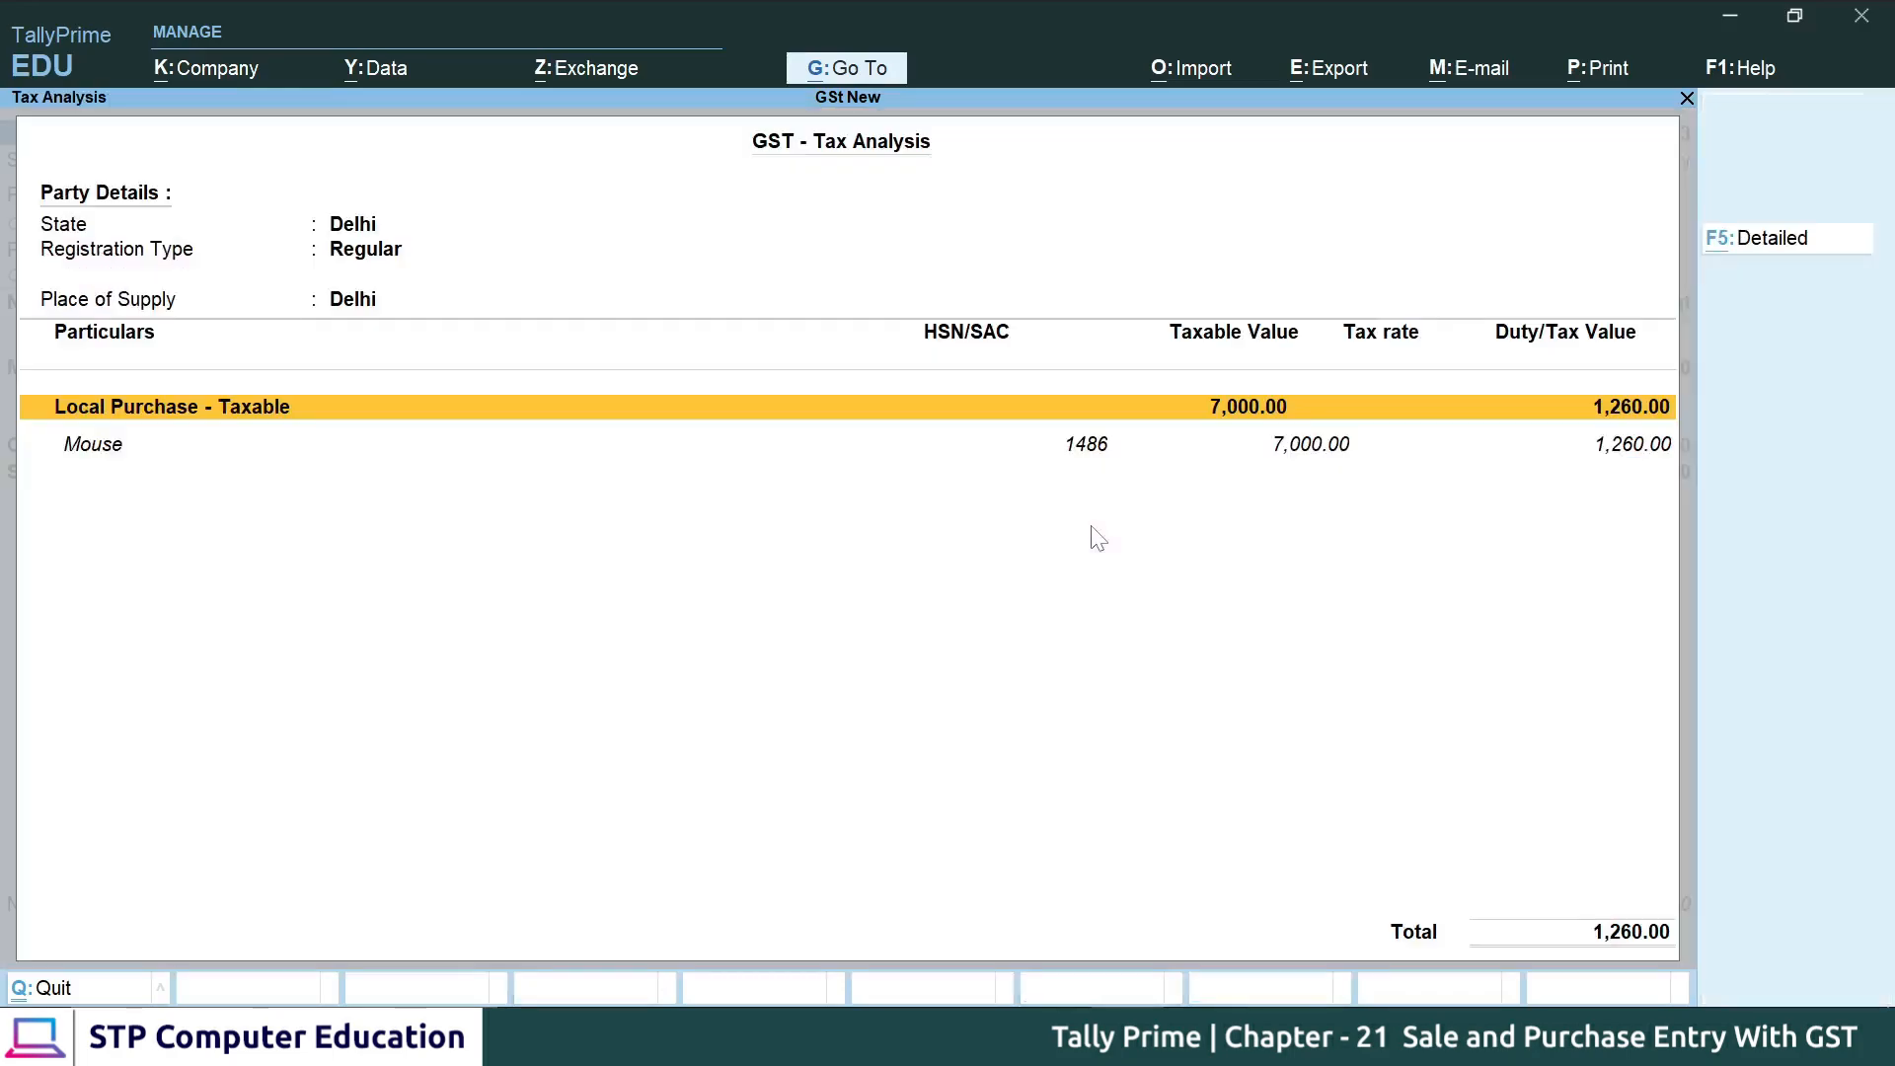
{"action": "key", "text": "alt+F5"}
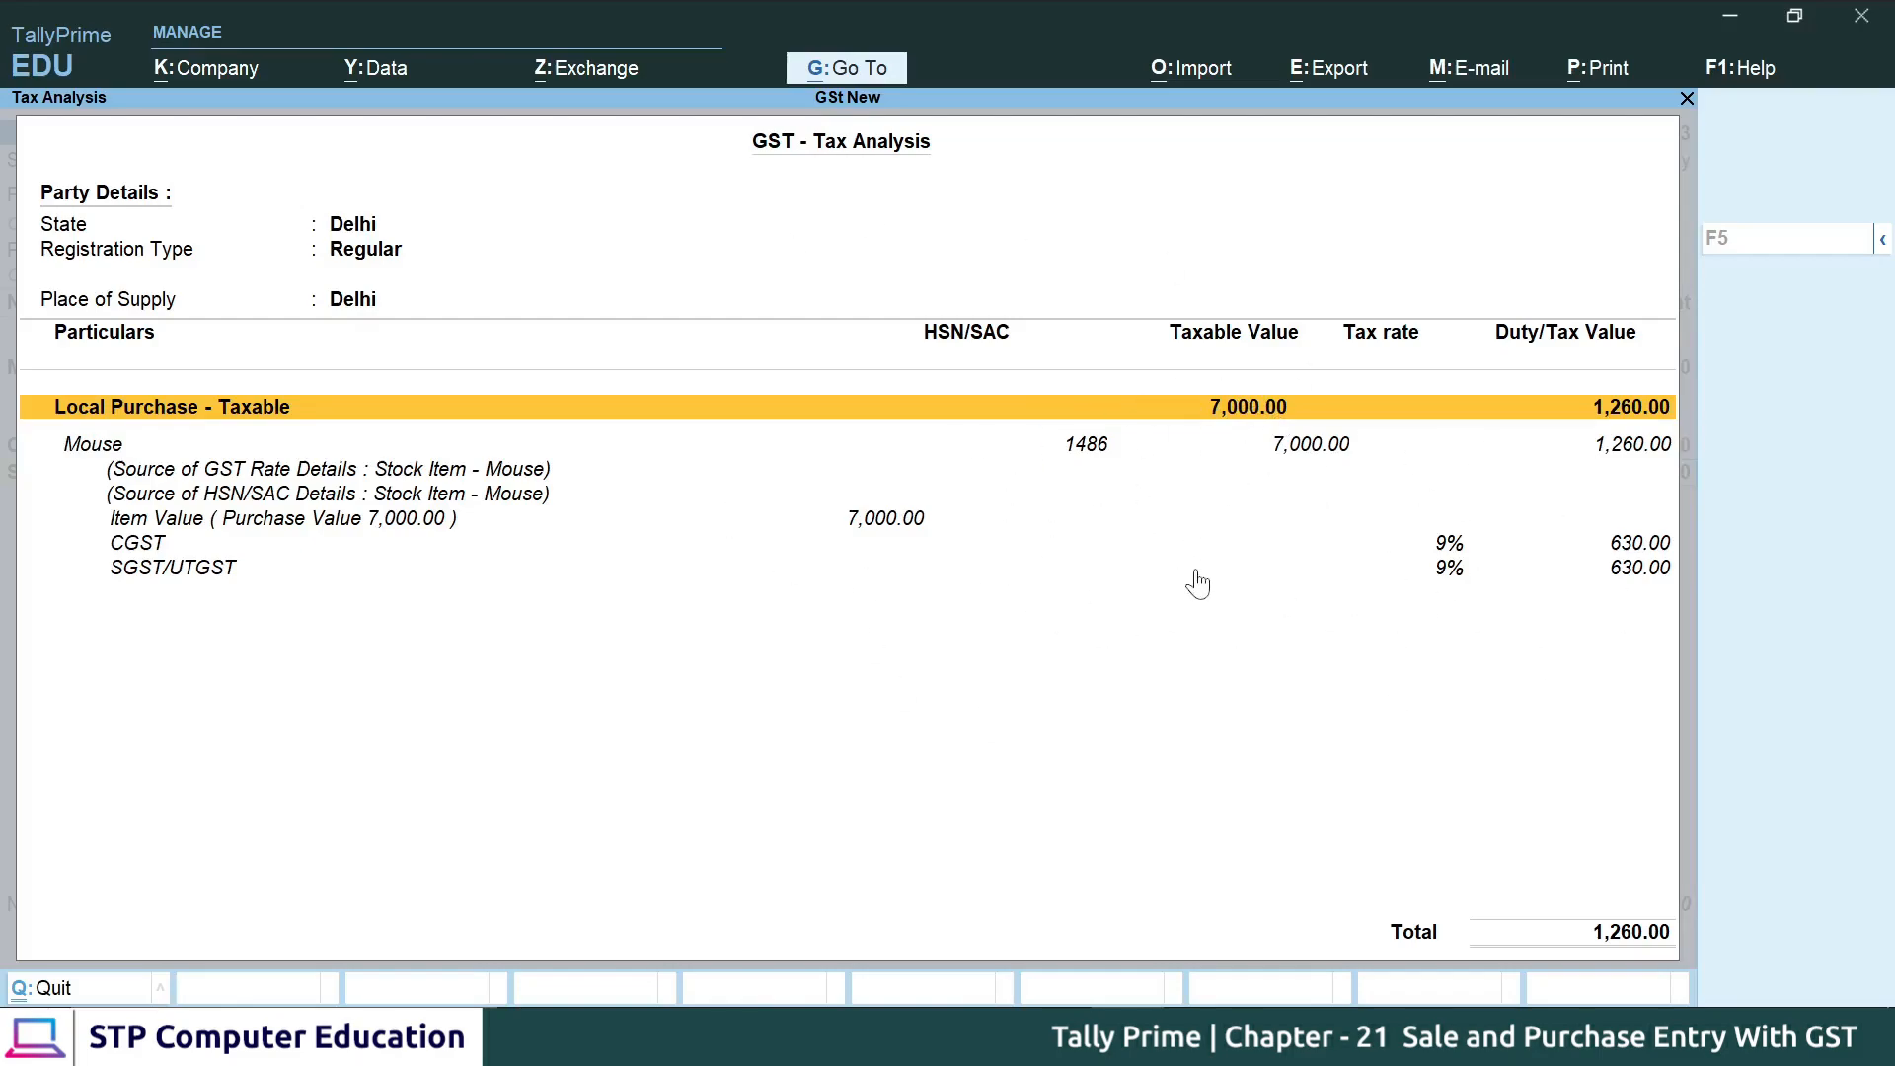
{"action": "key", "text": "Escape"}
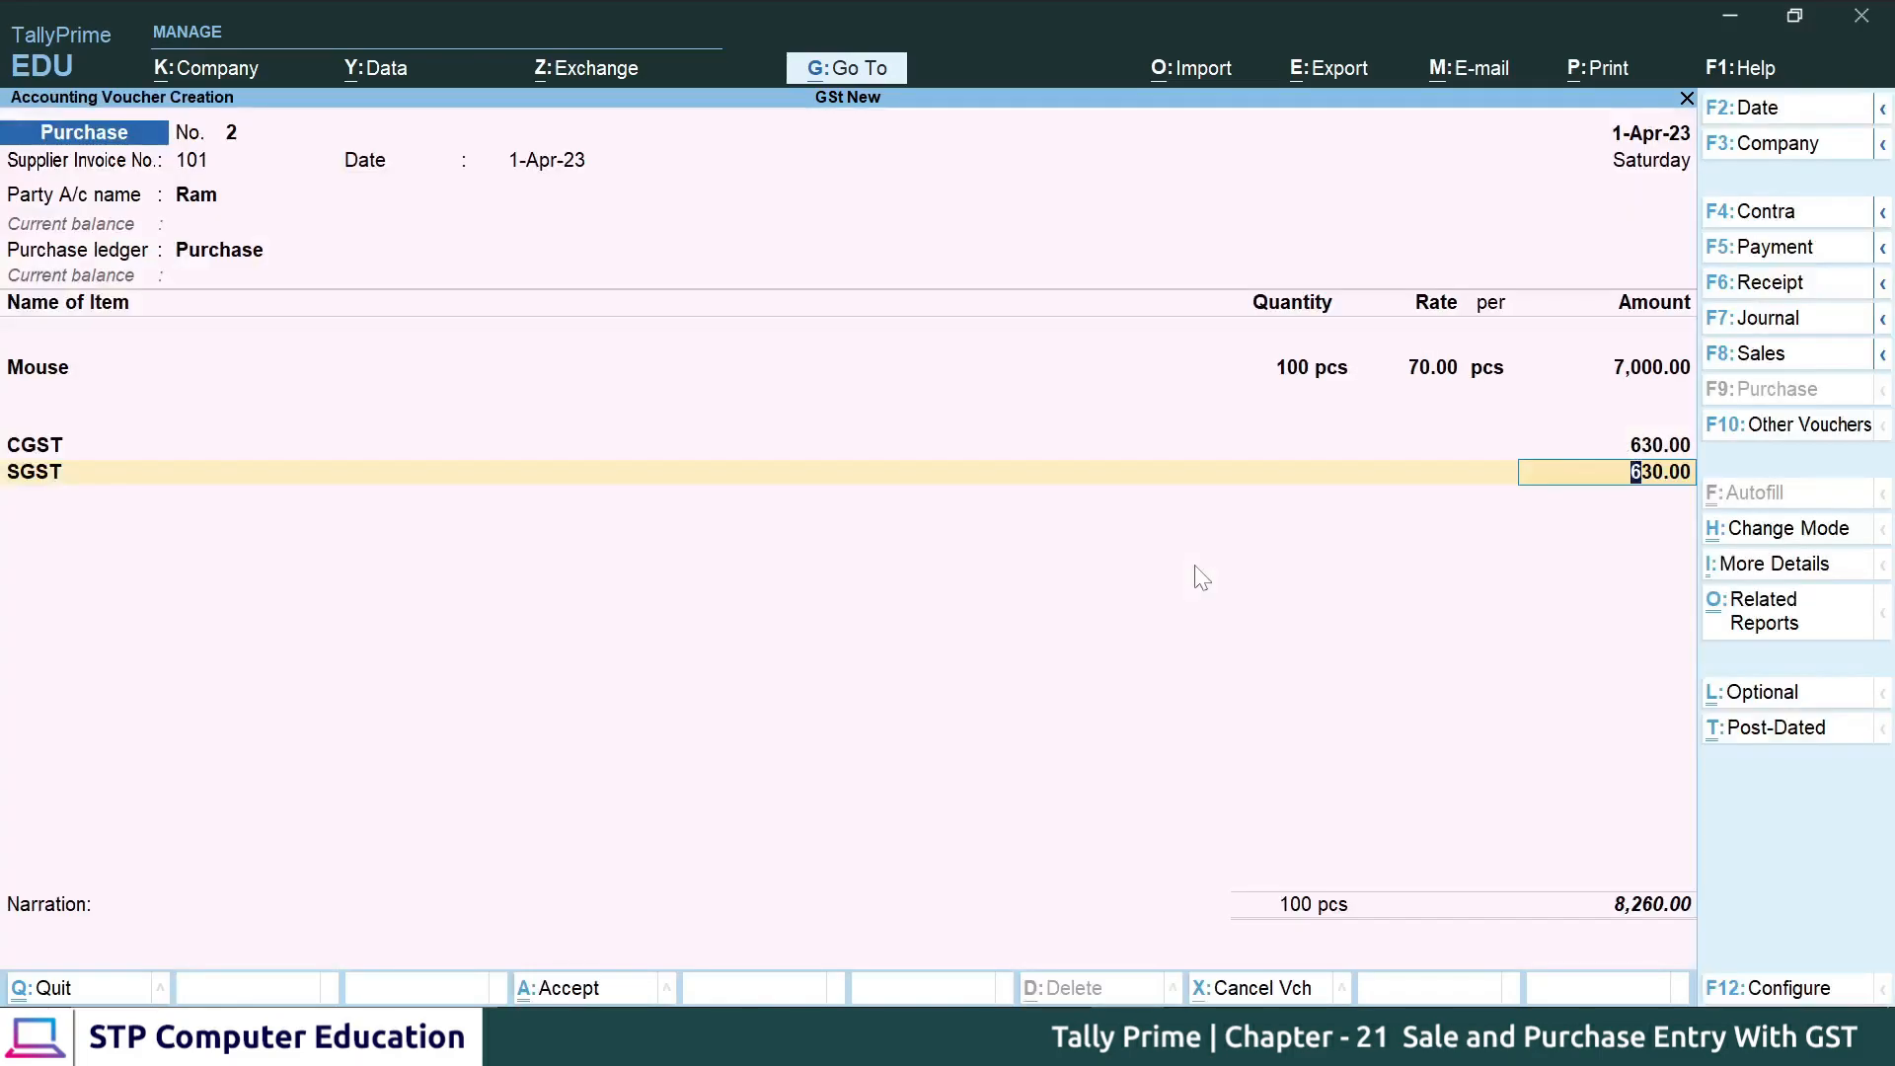
- Accept the SGST amount, leave the narration blank and save the purchase voucher
{"action": "key", "text": "Return"}
{"action": "key", "text": "Return"}
{"action": "key", "text": "Return"}
{"action": "key", "text": "Return"}
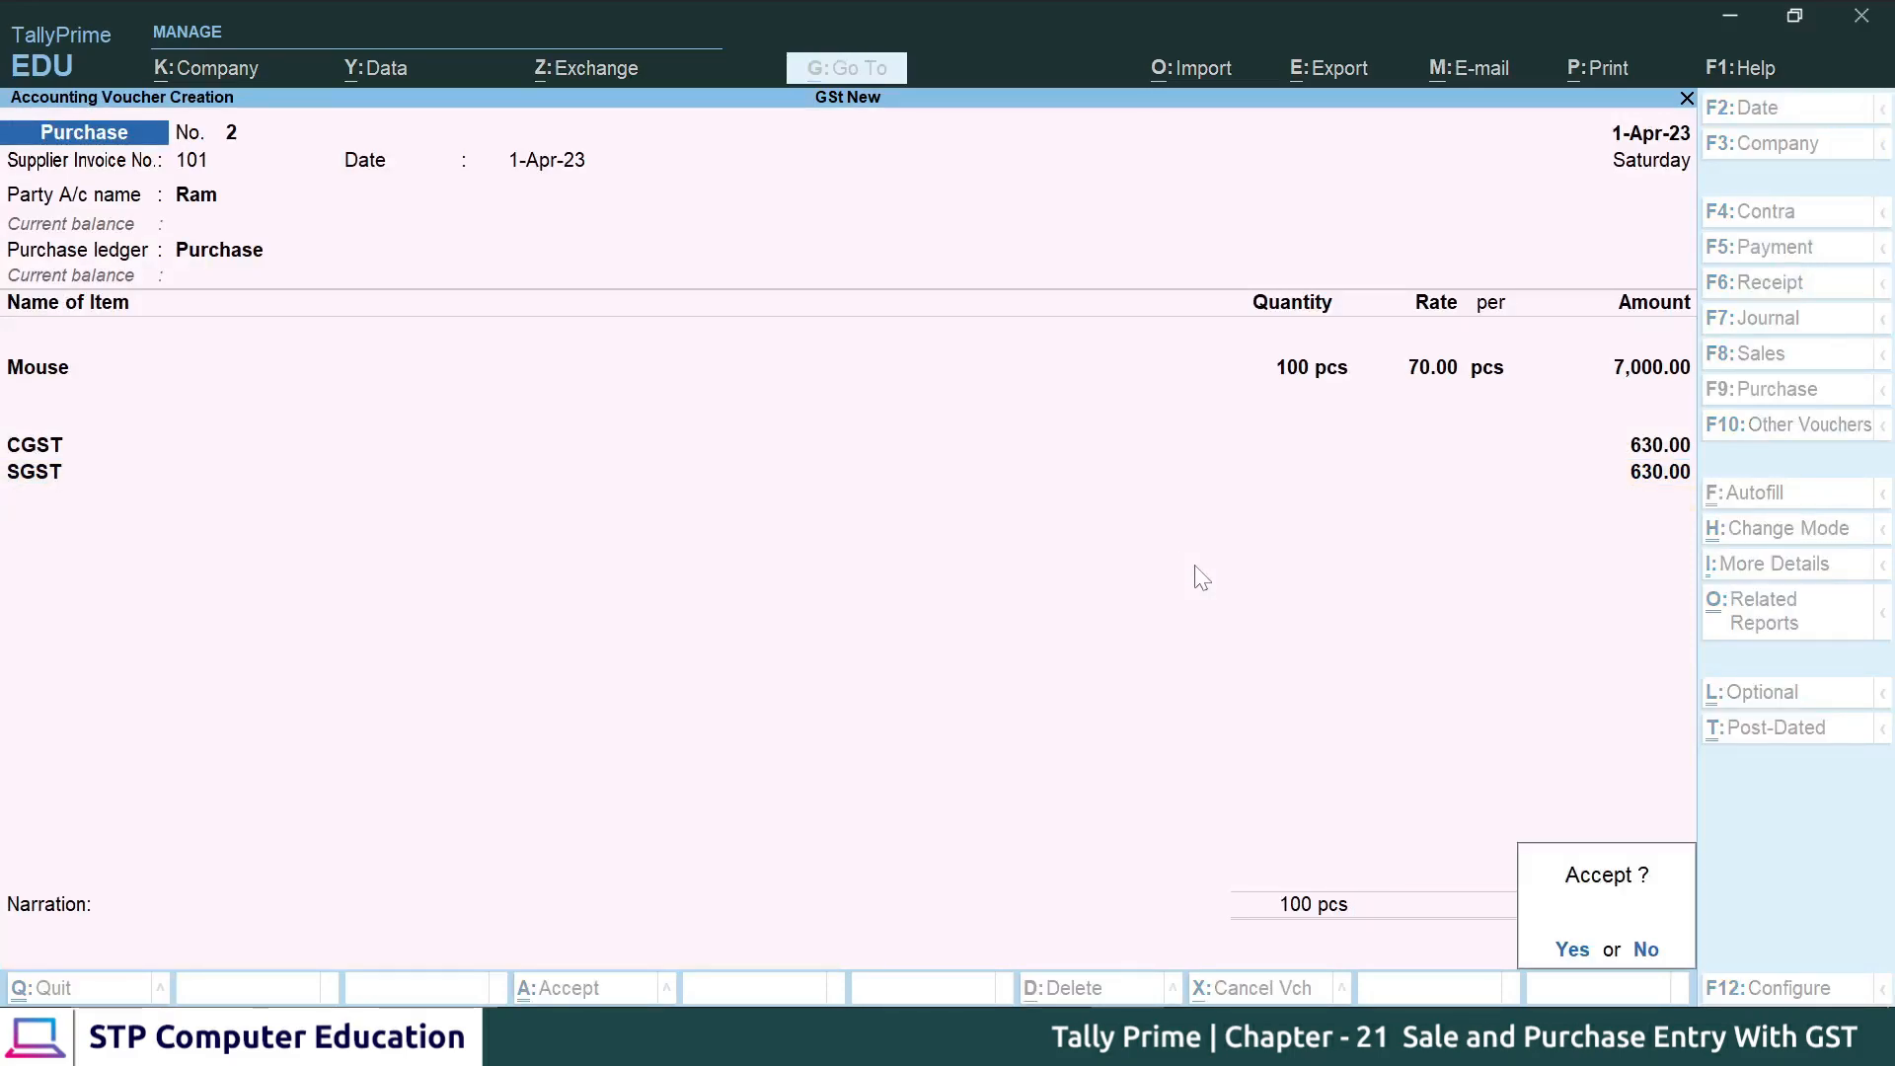
{"action": "key", "text": "Return"}
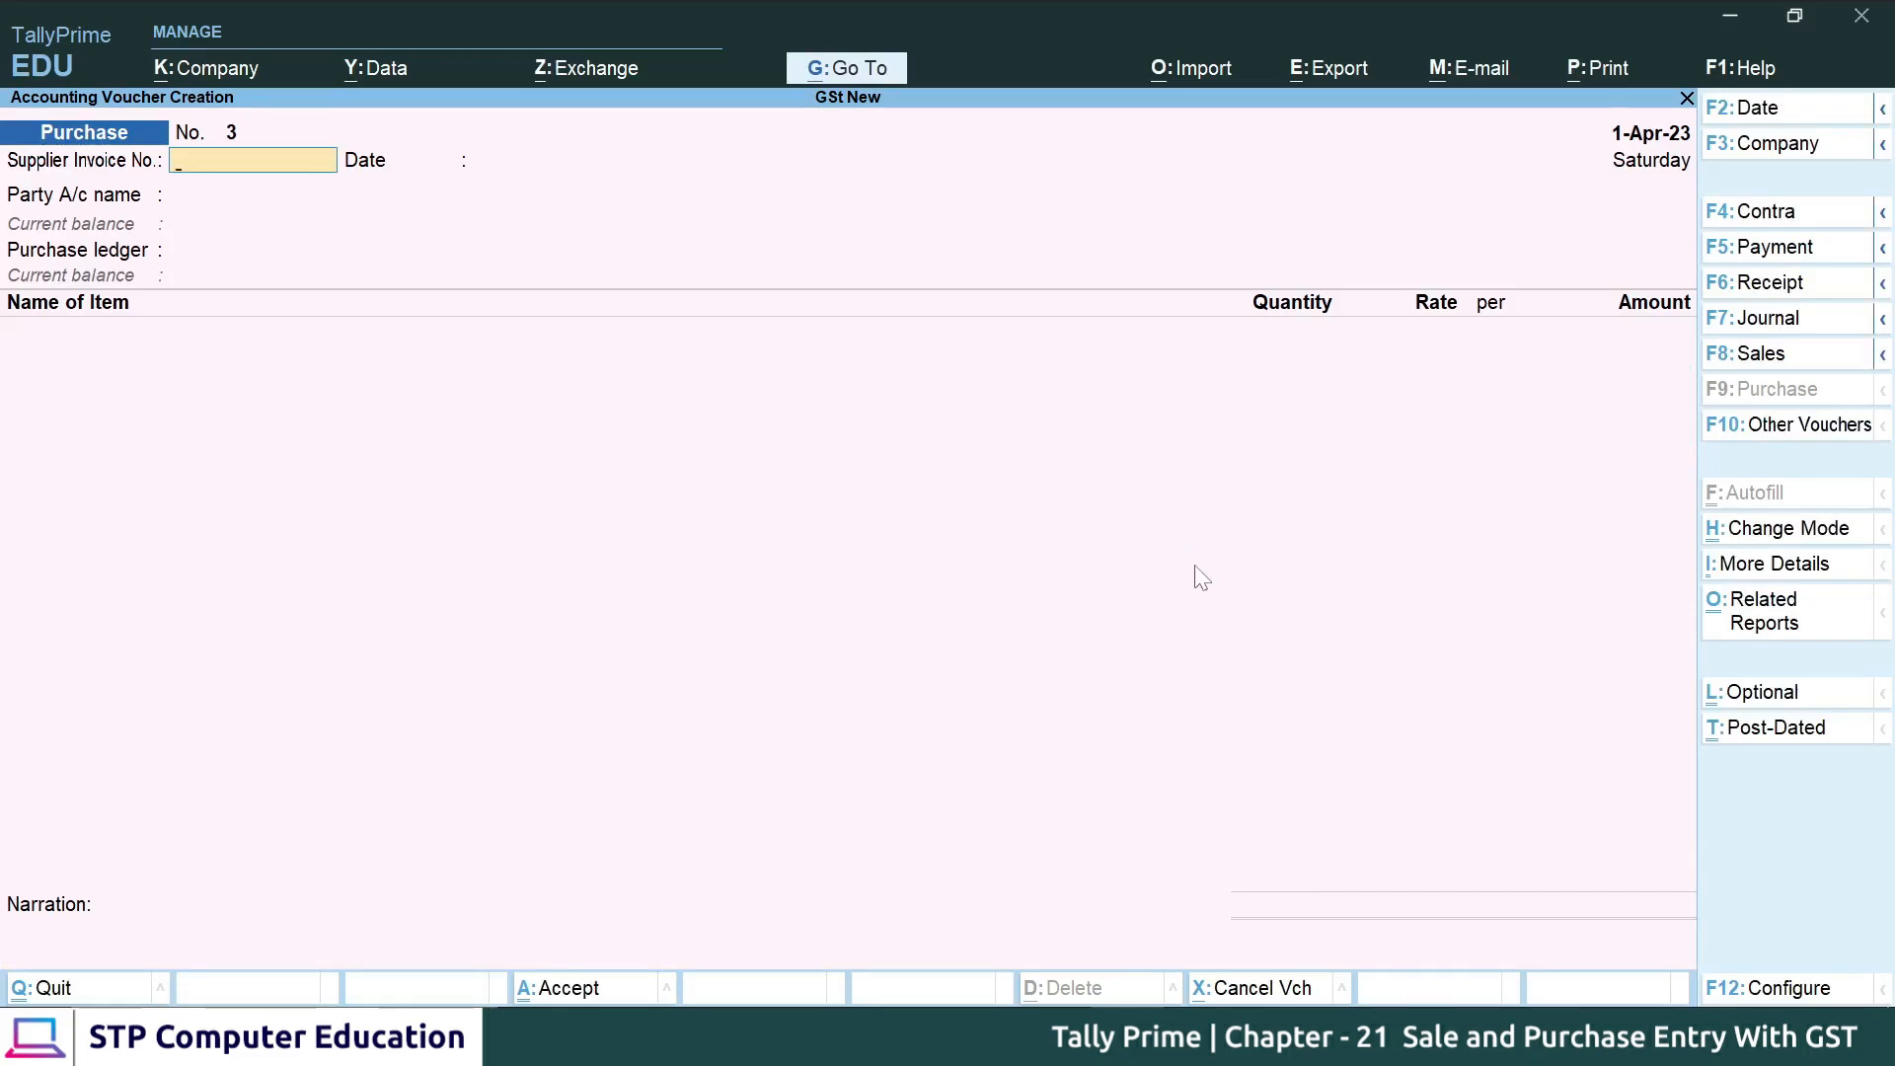
- Reopen the purchase voucher just saved and display its print preview
{"action": "key", "text": "Page_Up"}
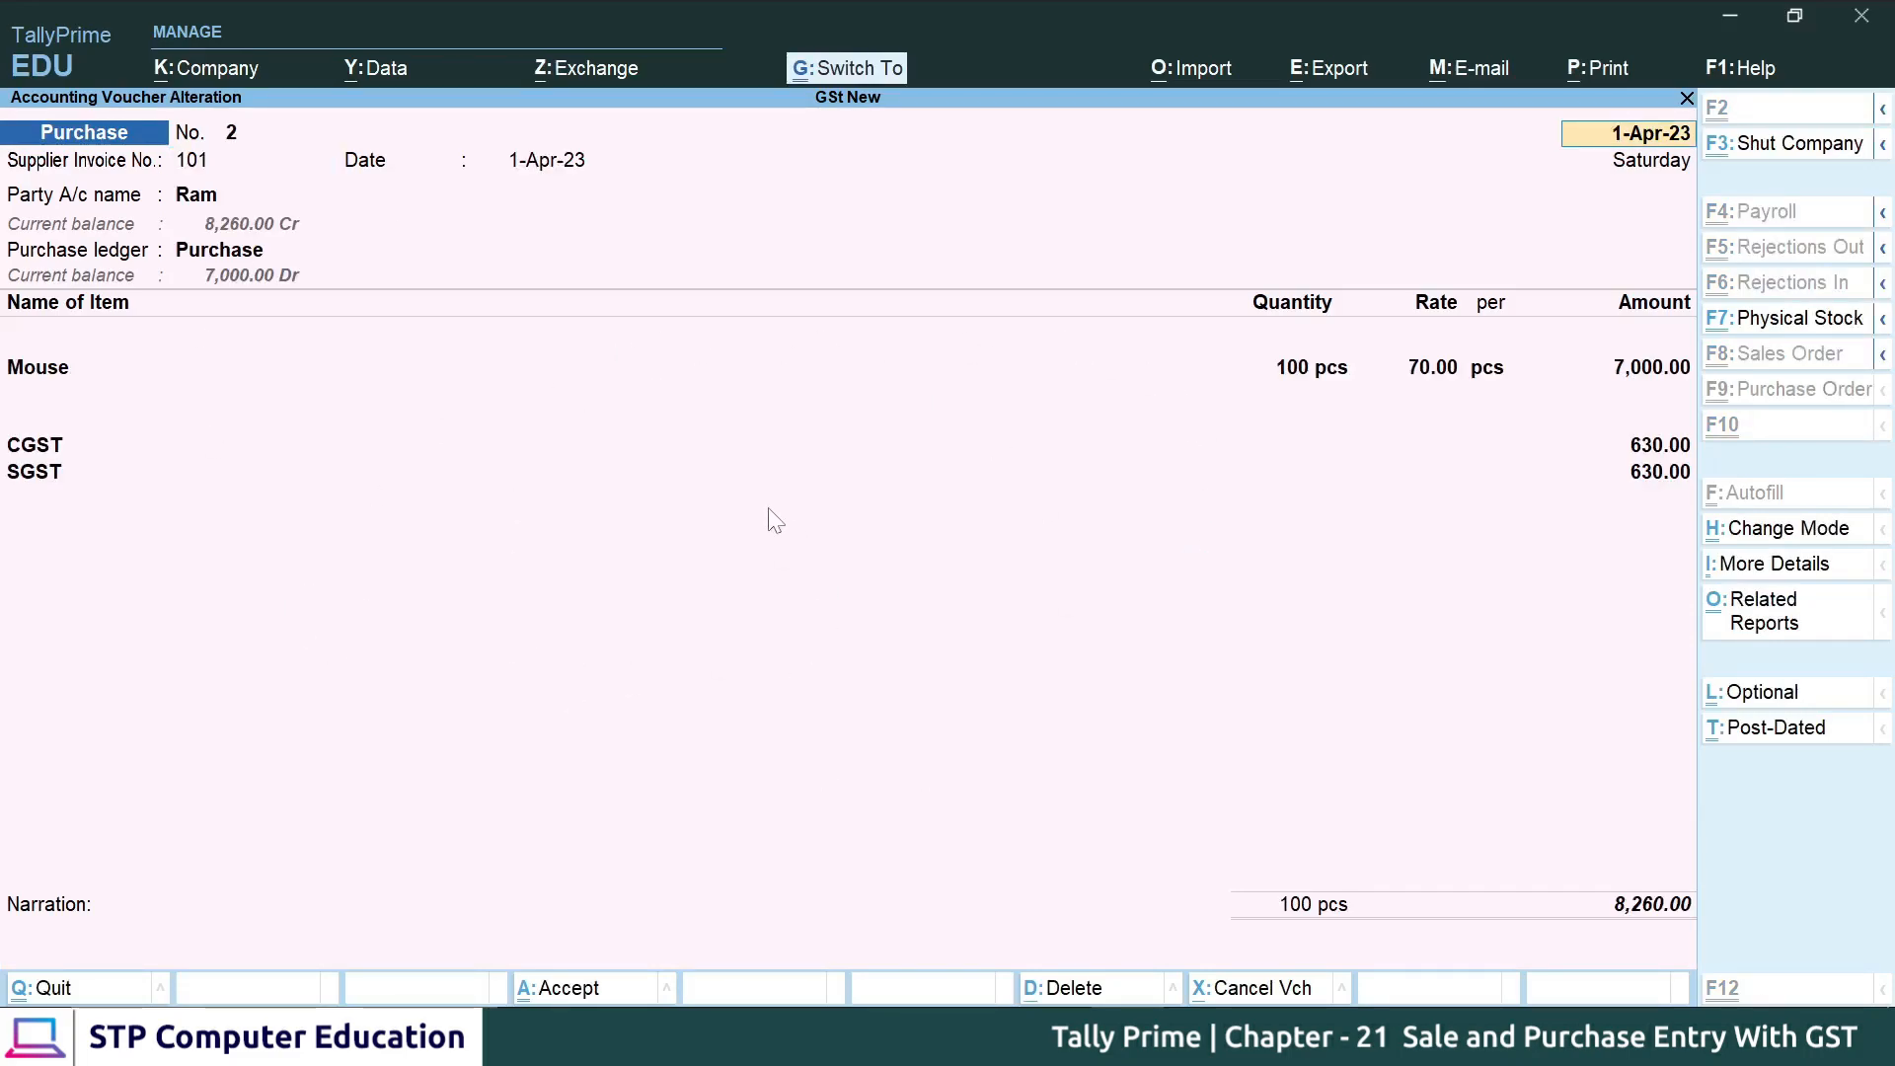
{"action": "key", "text": "ctrl+p"}
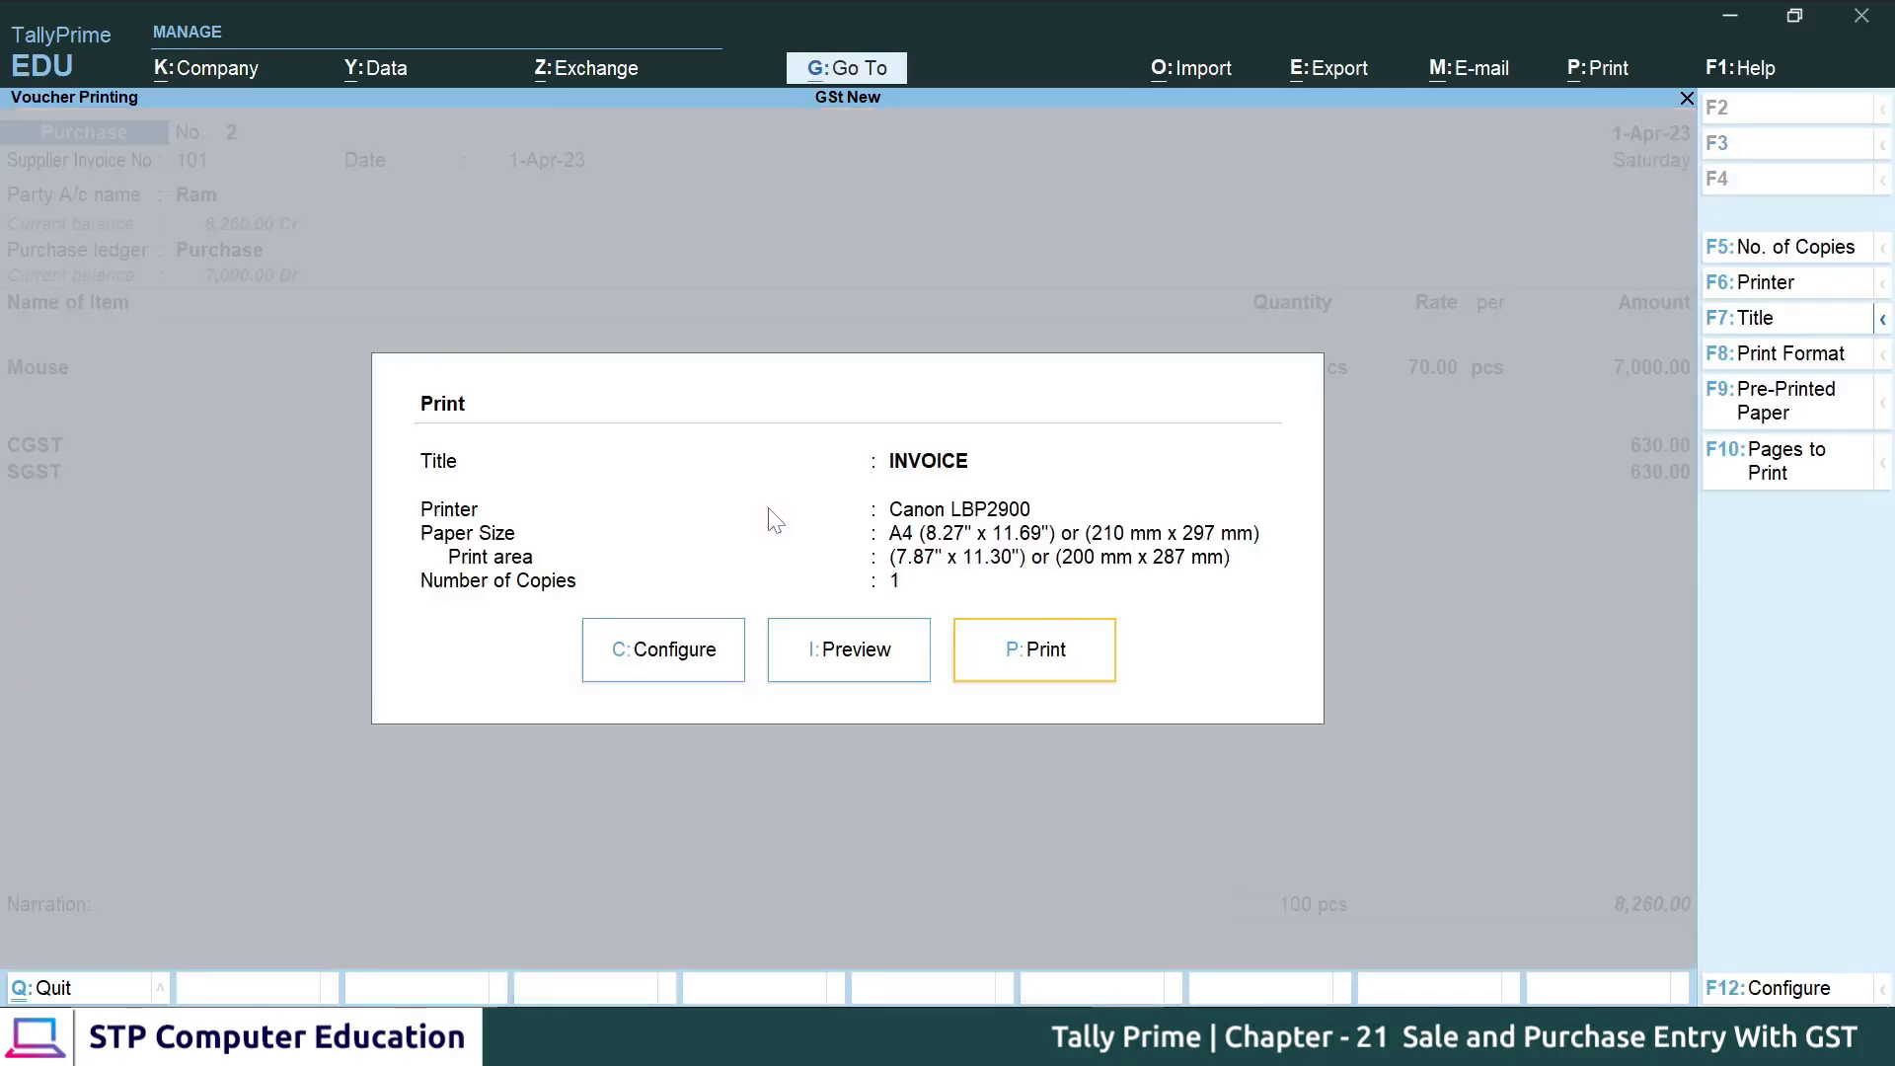
{"action": "key", "text": "Left"}
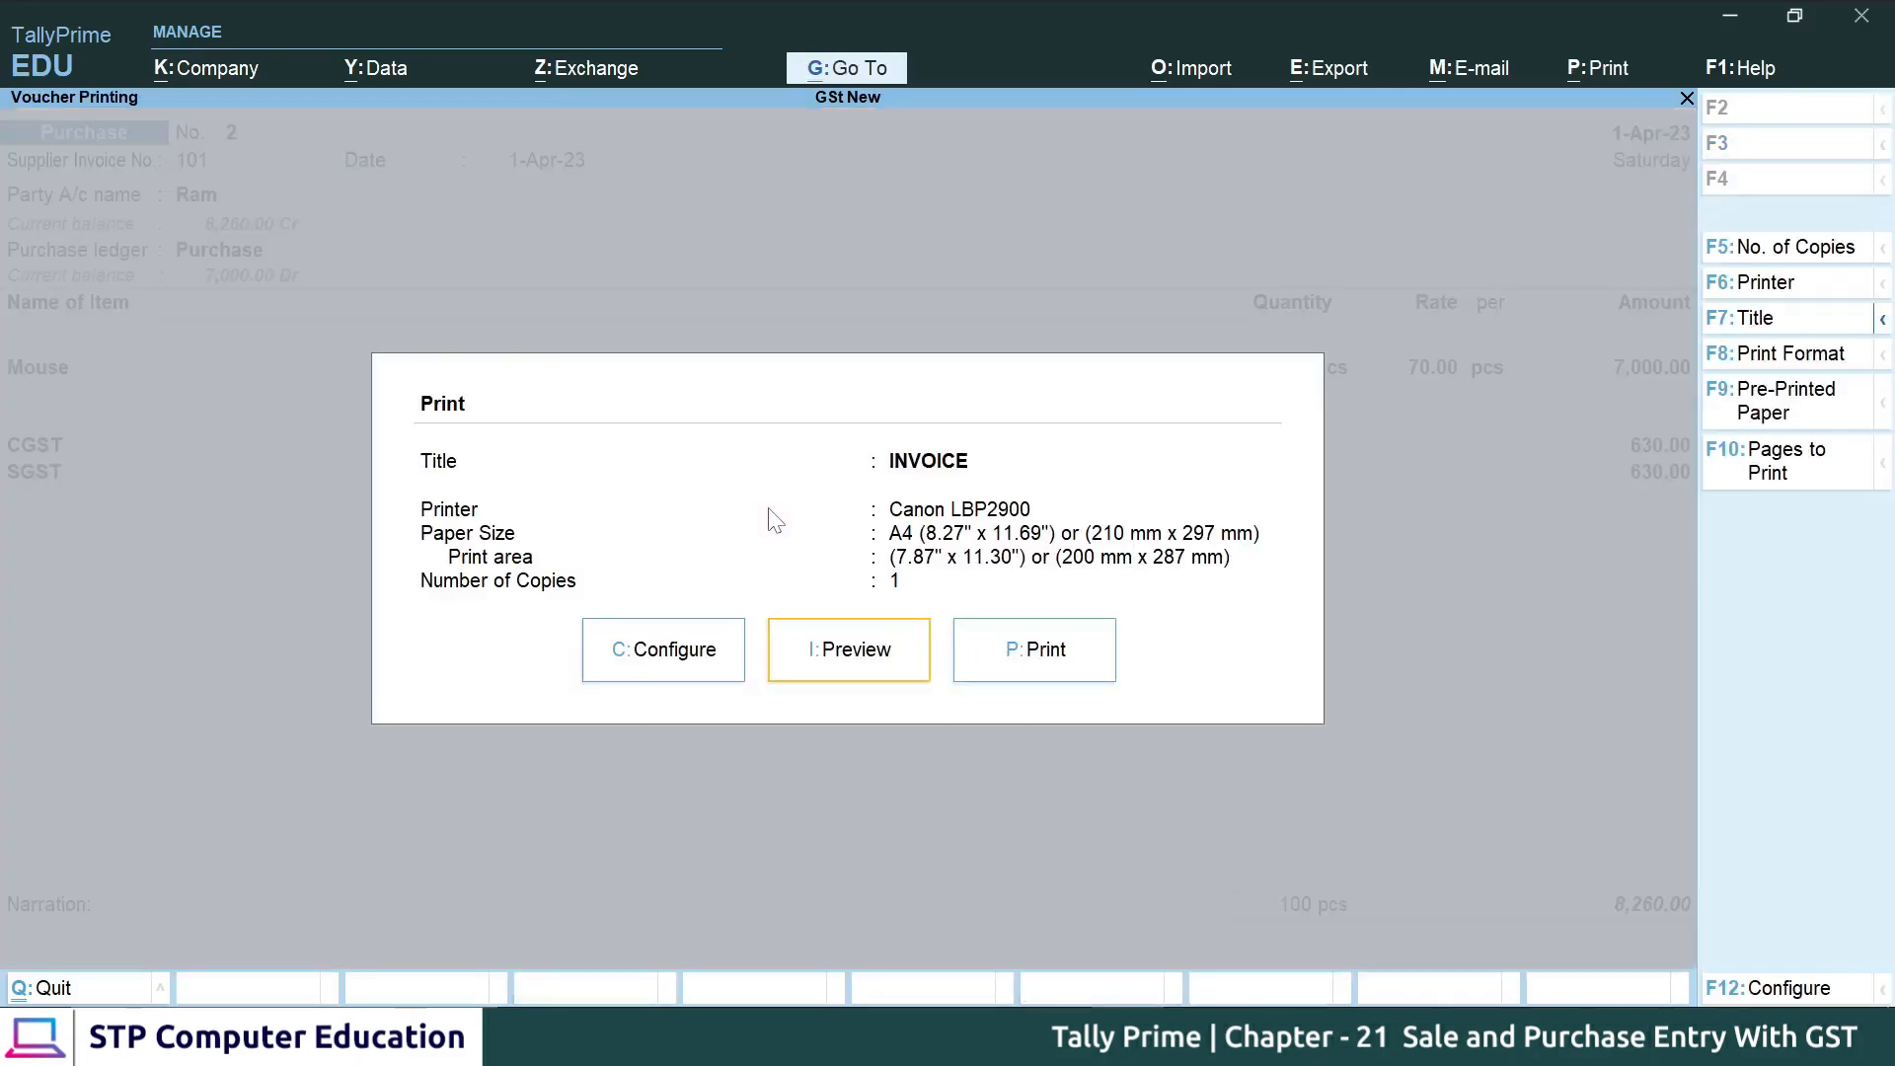
{"action": "left_click", "coordinate": [877, 657]}
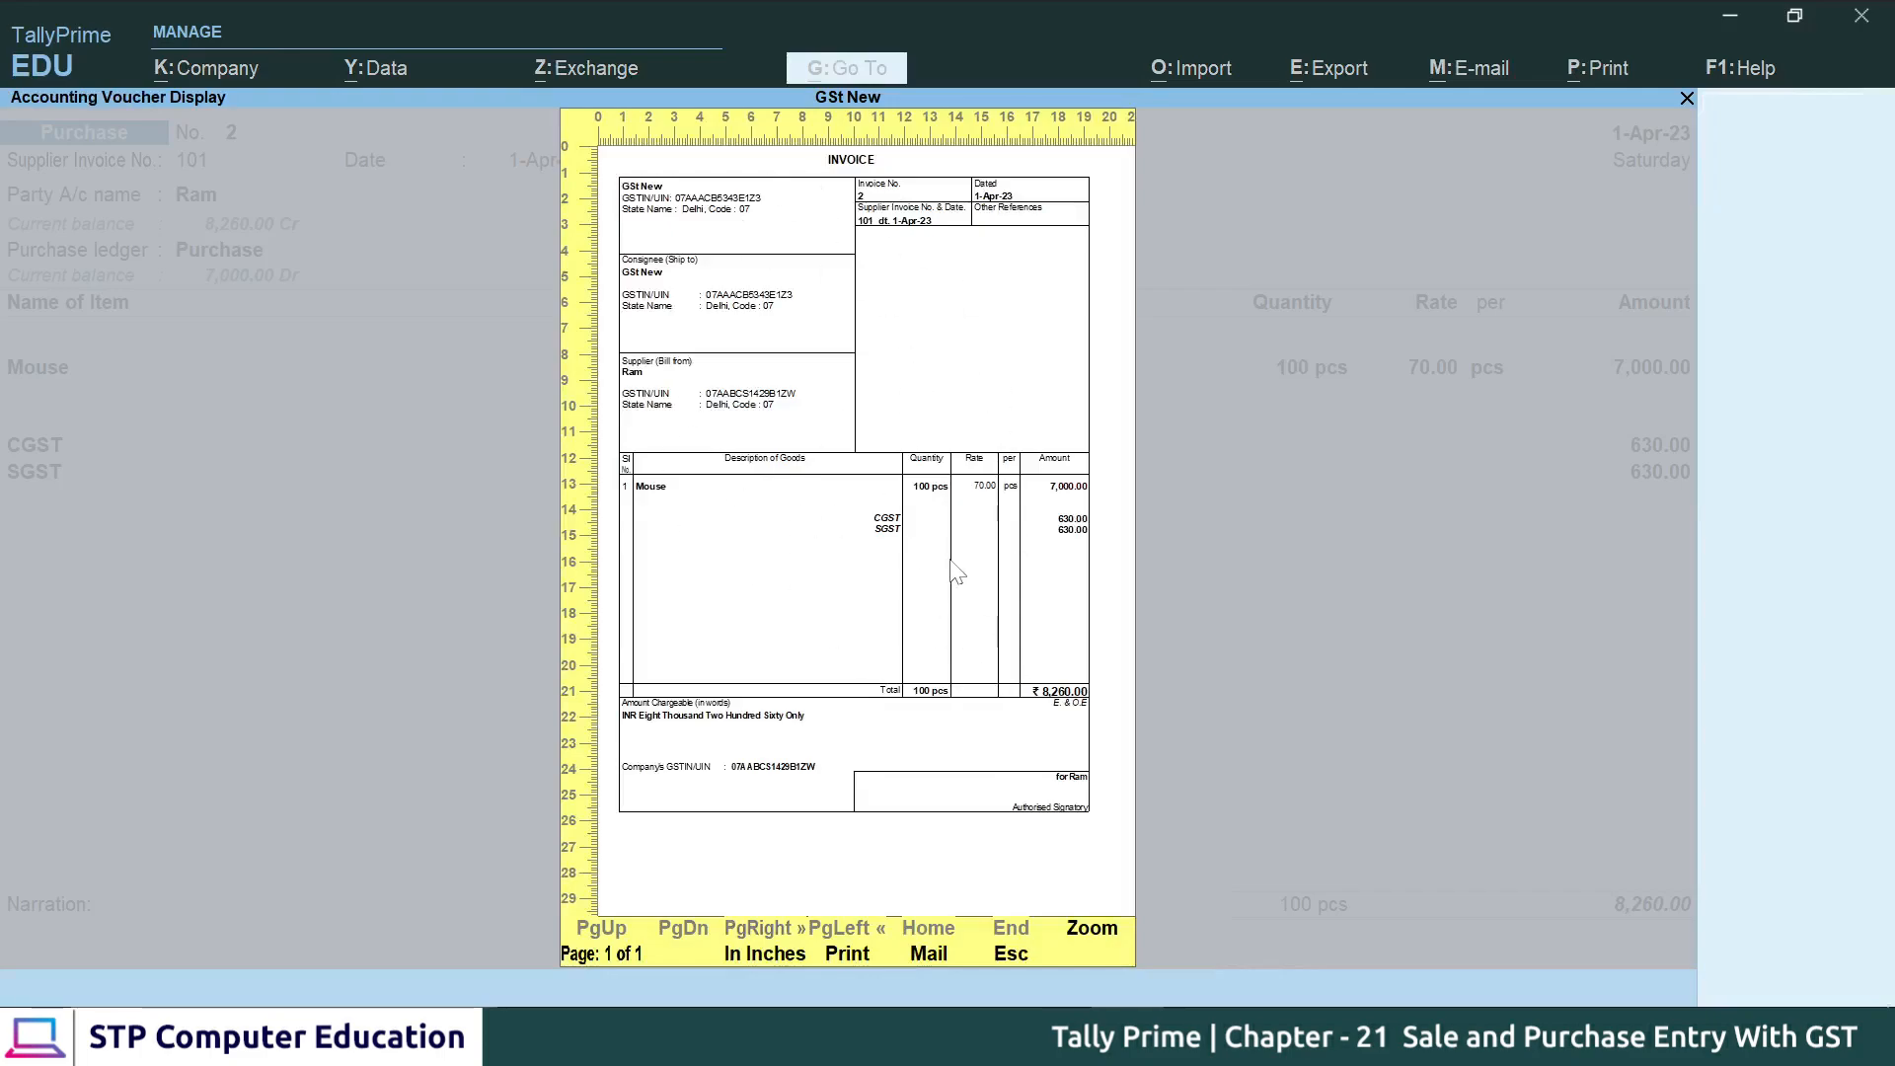
- Examine the enlarged invoice preview for party details, item and tax lines, and return to the blank purchase voucher
{"action": "key", "text": "alt+z"}
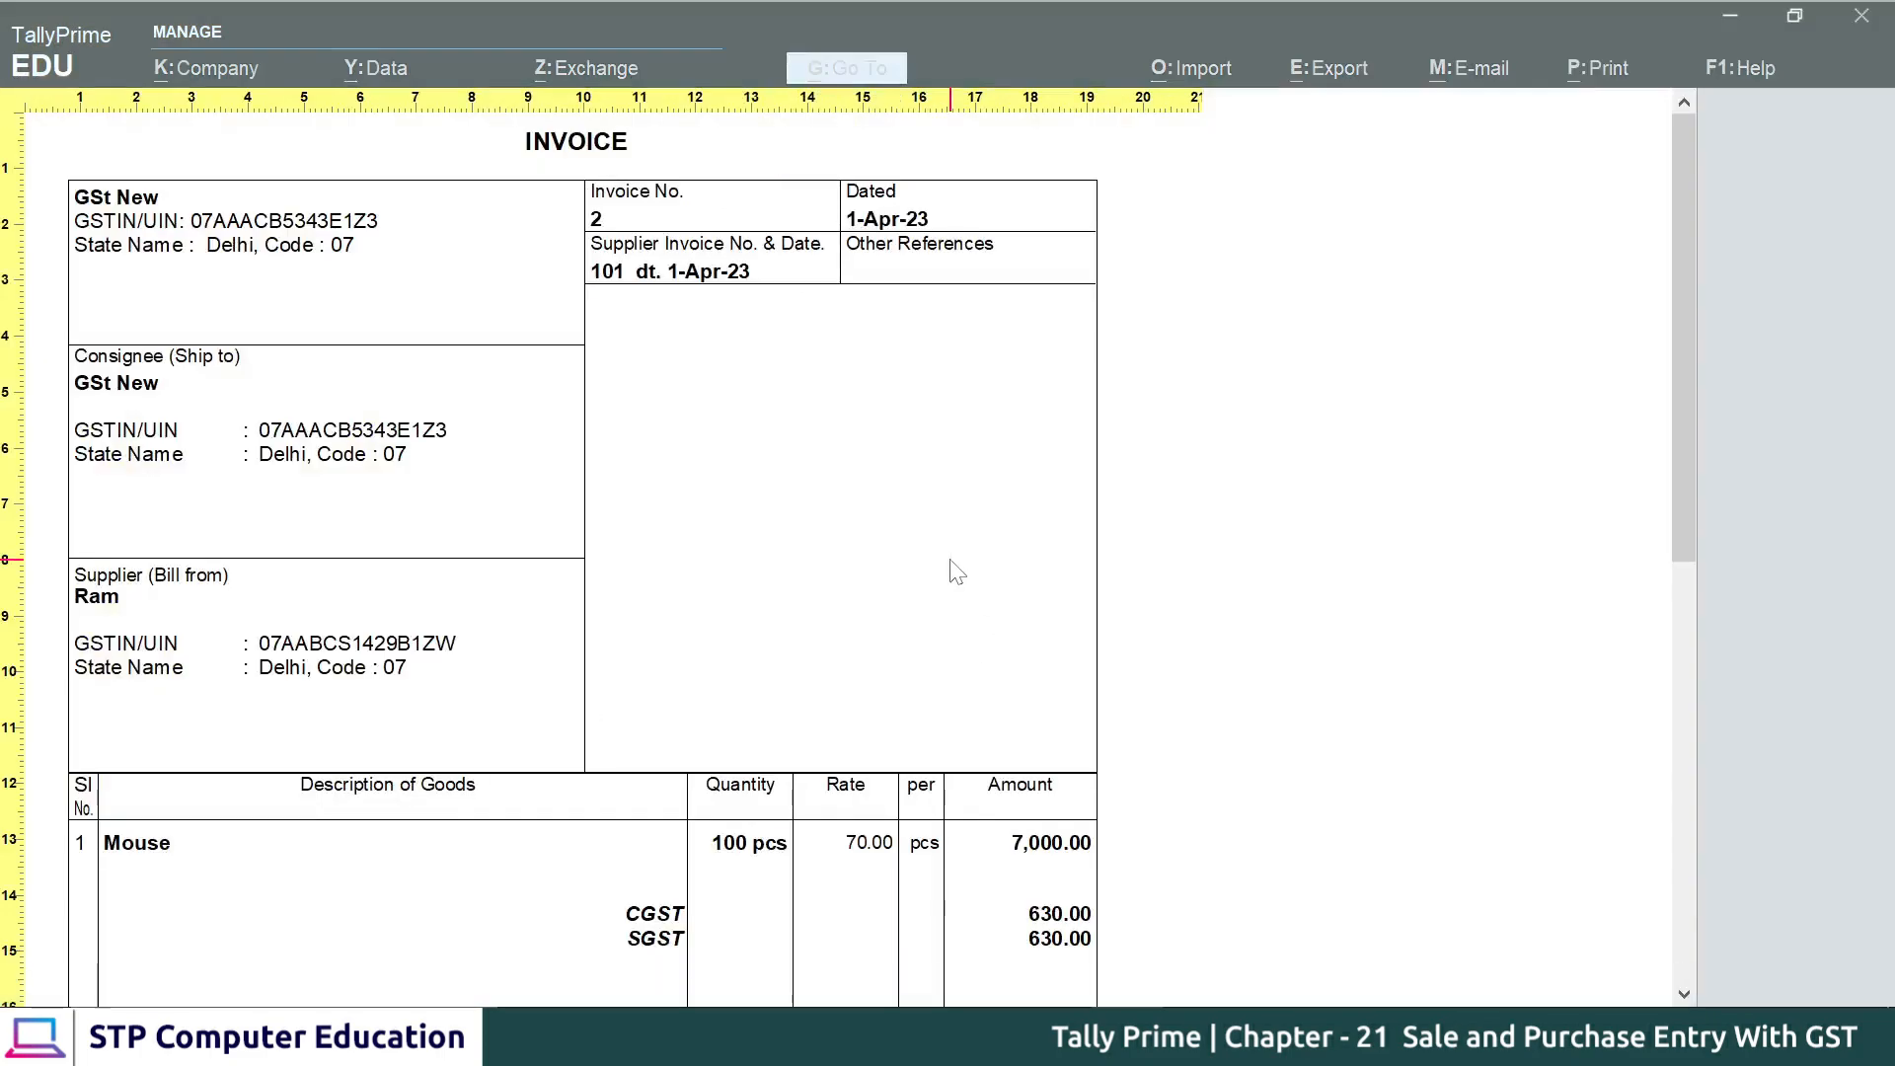
{"action": "scroll", "coordinate": [630, 563], "scroll_direction": "down", "scroll_amount": 2}
{"action": "scroll", "coordinate": [636, 575], "scroll_direction": "down", "scroll_amount": 6}
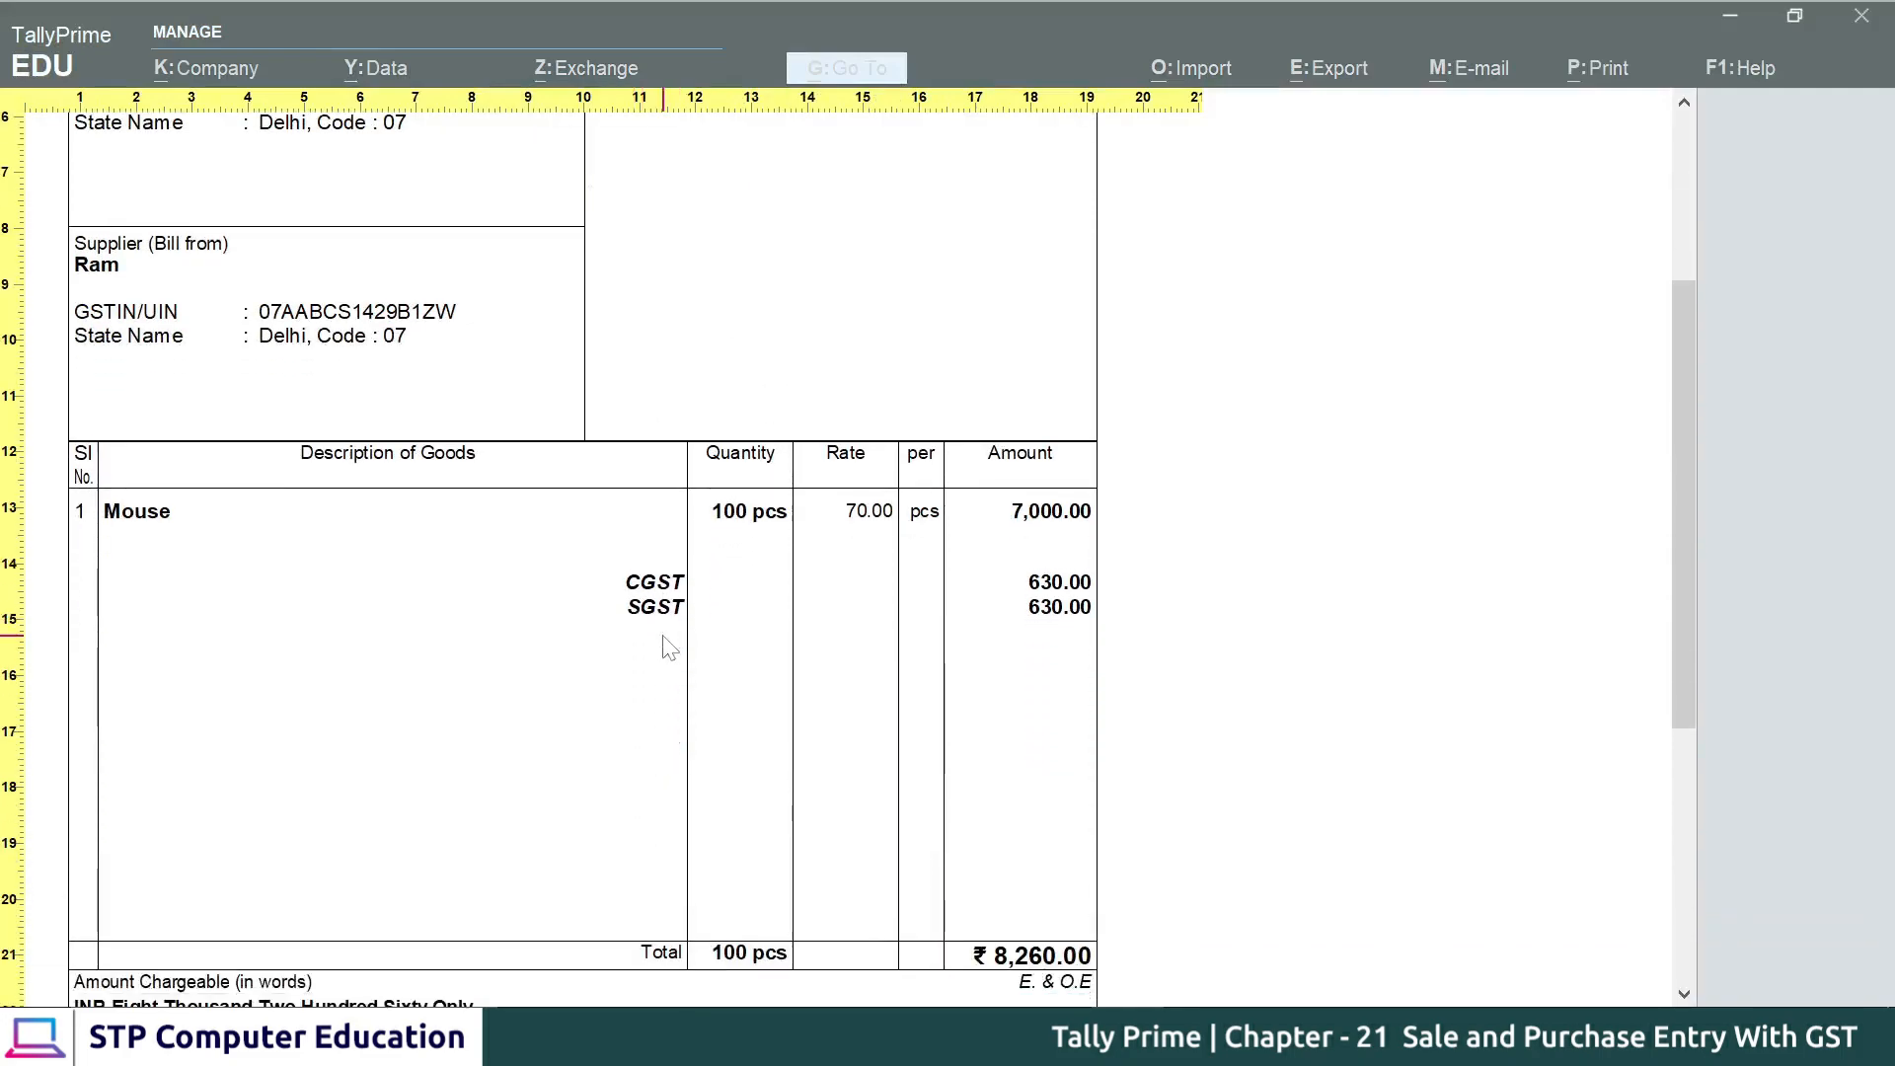
{"action": "scroll", "coordinate": [622, 410], "scroll_direction": "up", "scroll_amount": 4}
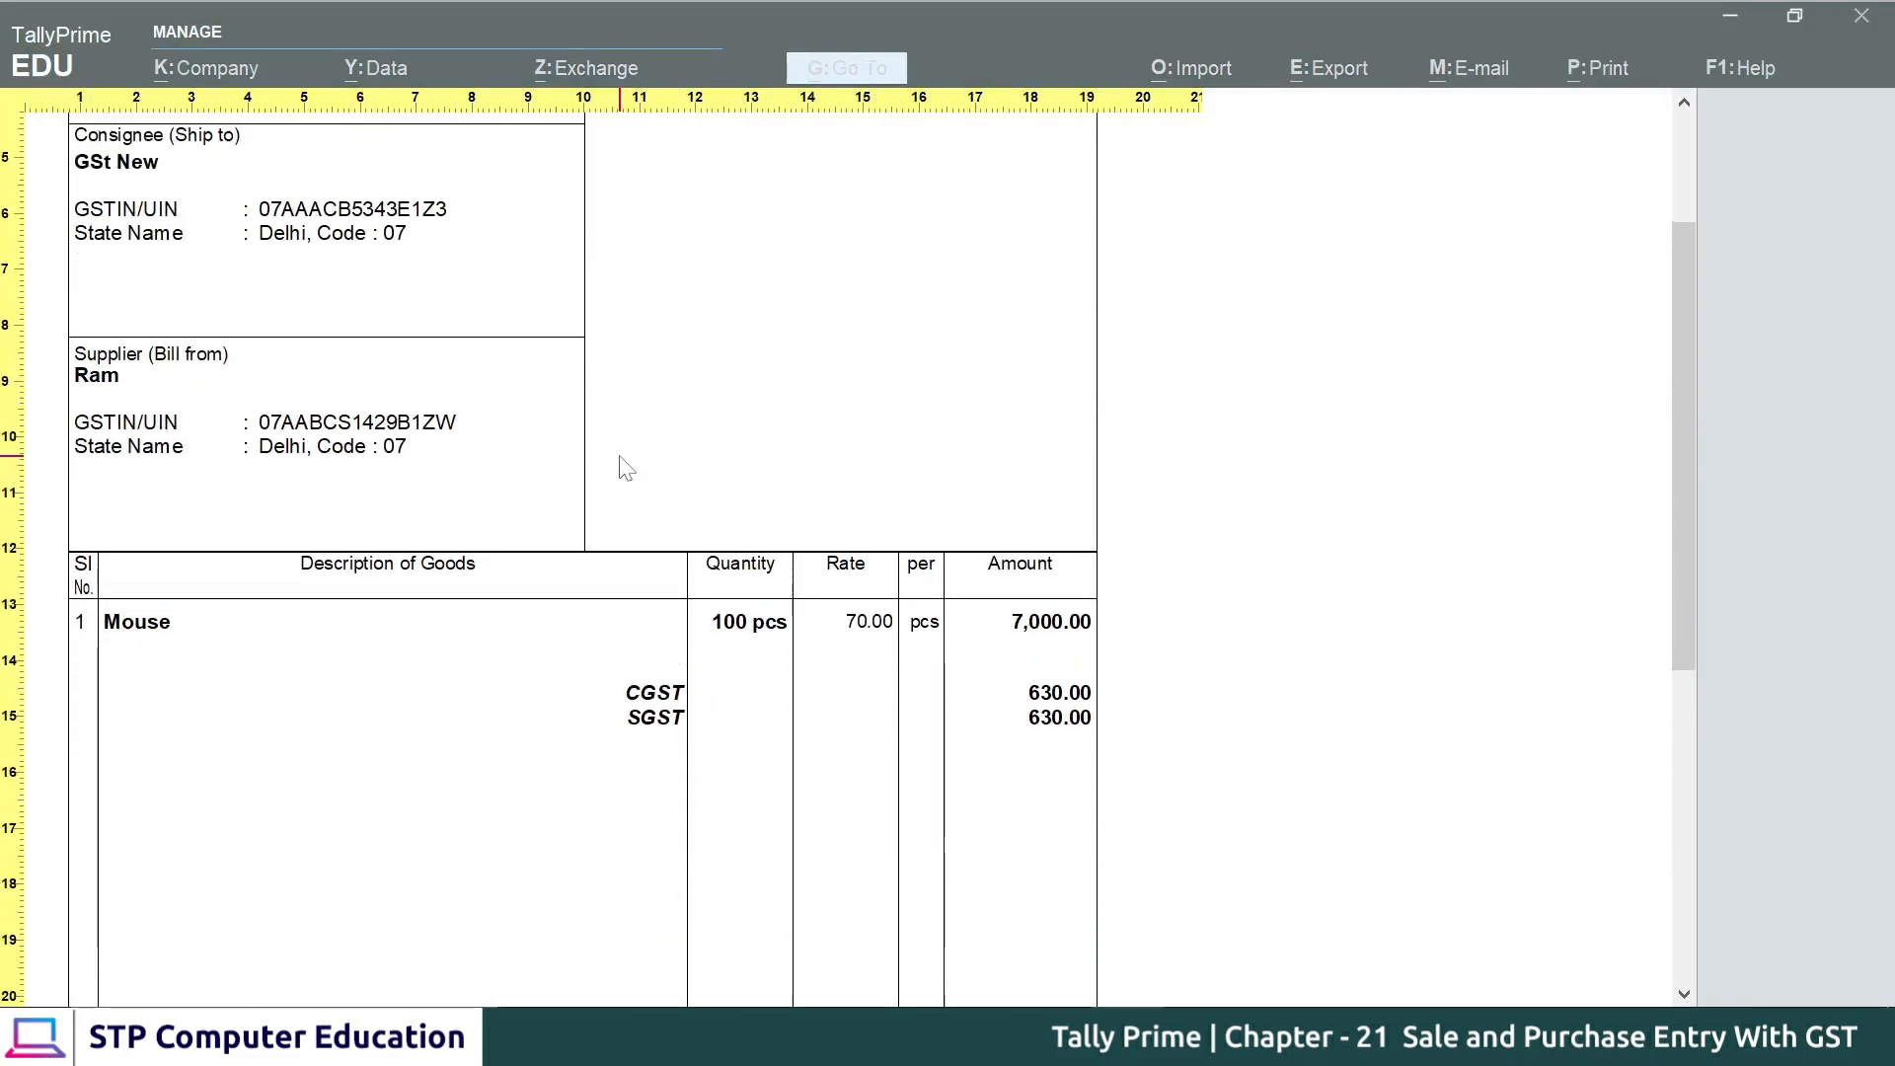
{"action": "scroll", "coordinate": [621, 466], "scroll_direction": "down", "scroll_amount": 3}
{"action": "scroll", "coordinate": [616, 734], "scroll_direction": "up", "scroll_amount": 1}
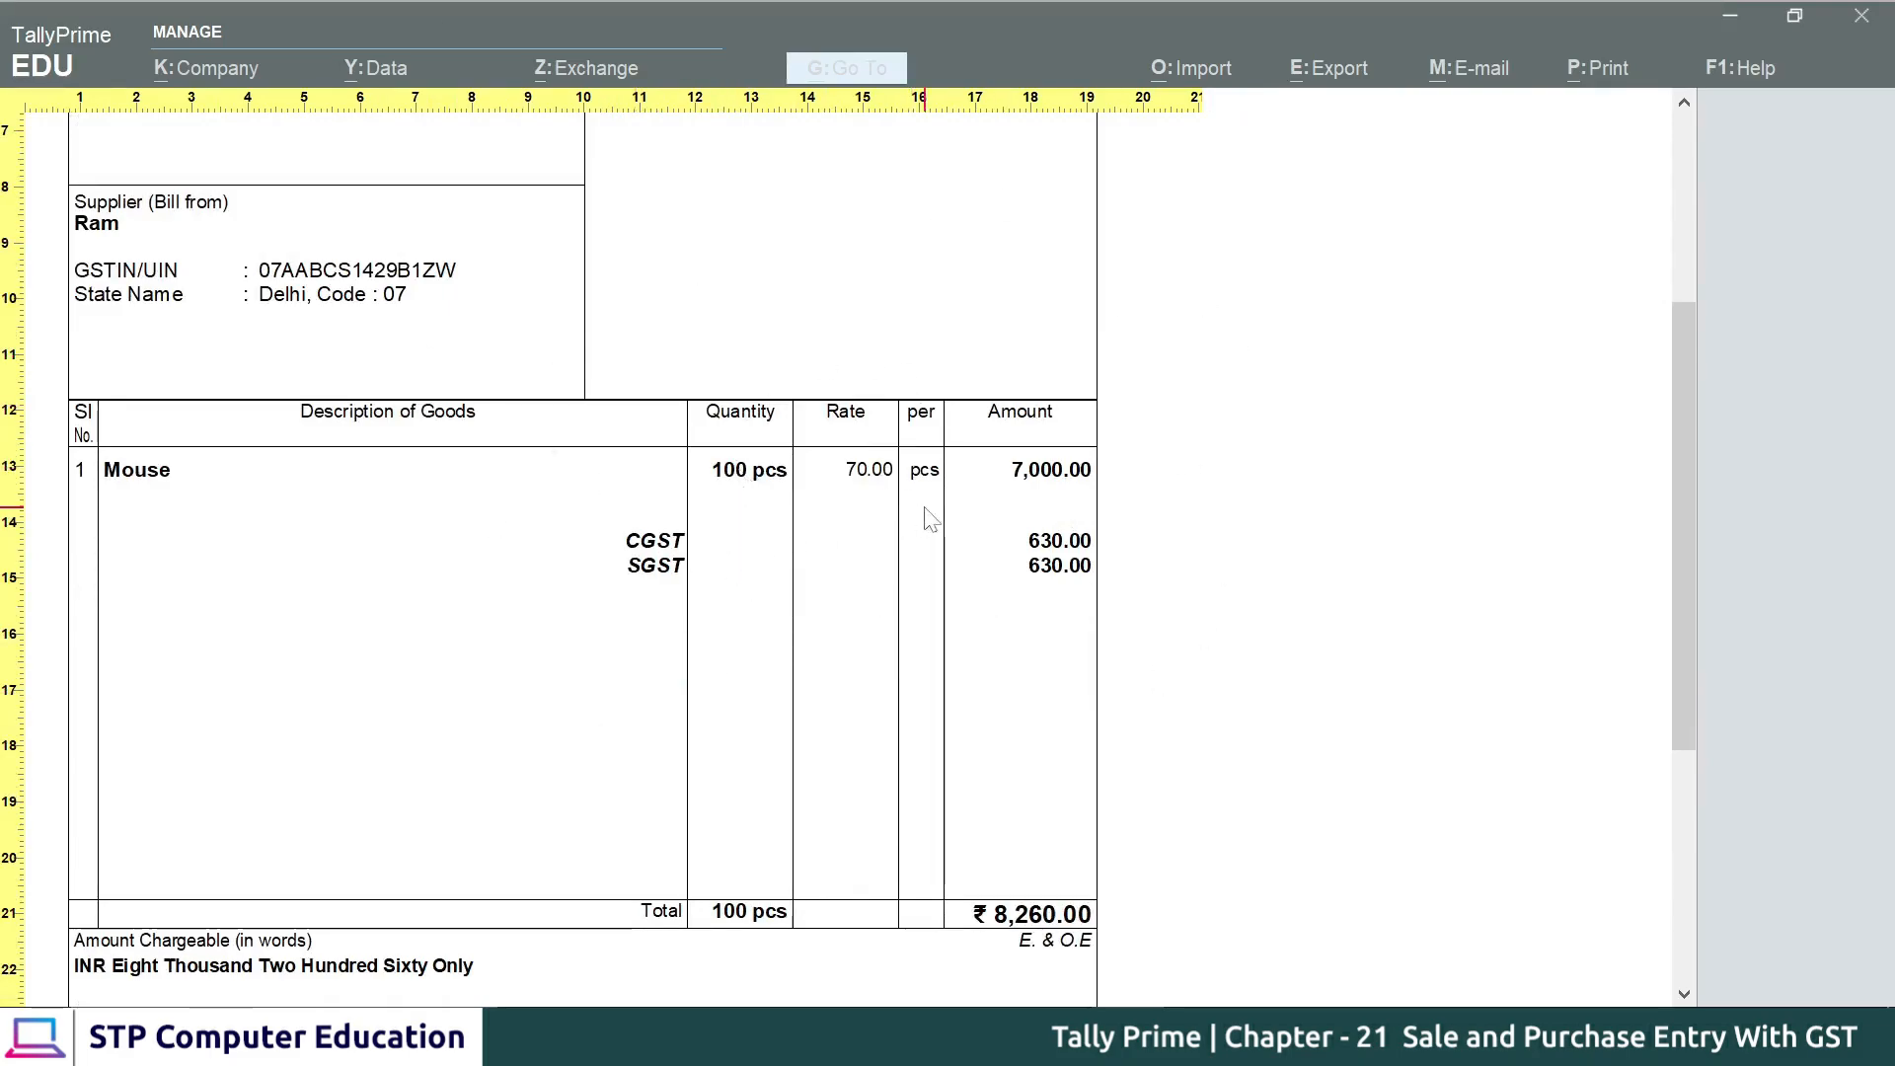
{"action": "key", "text": "Escape"}
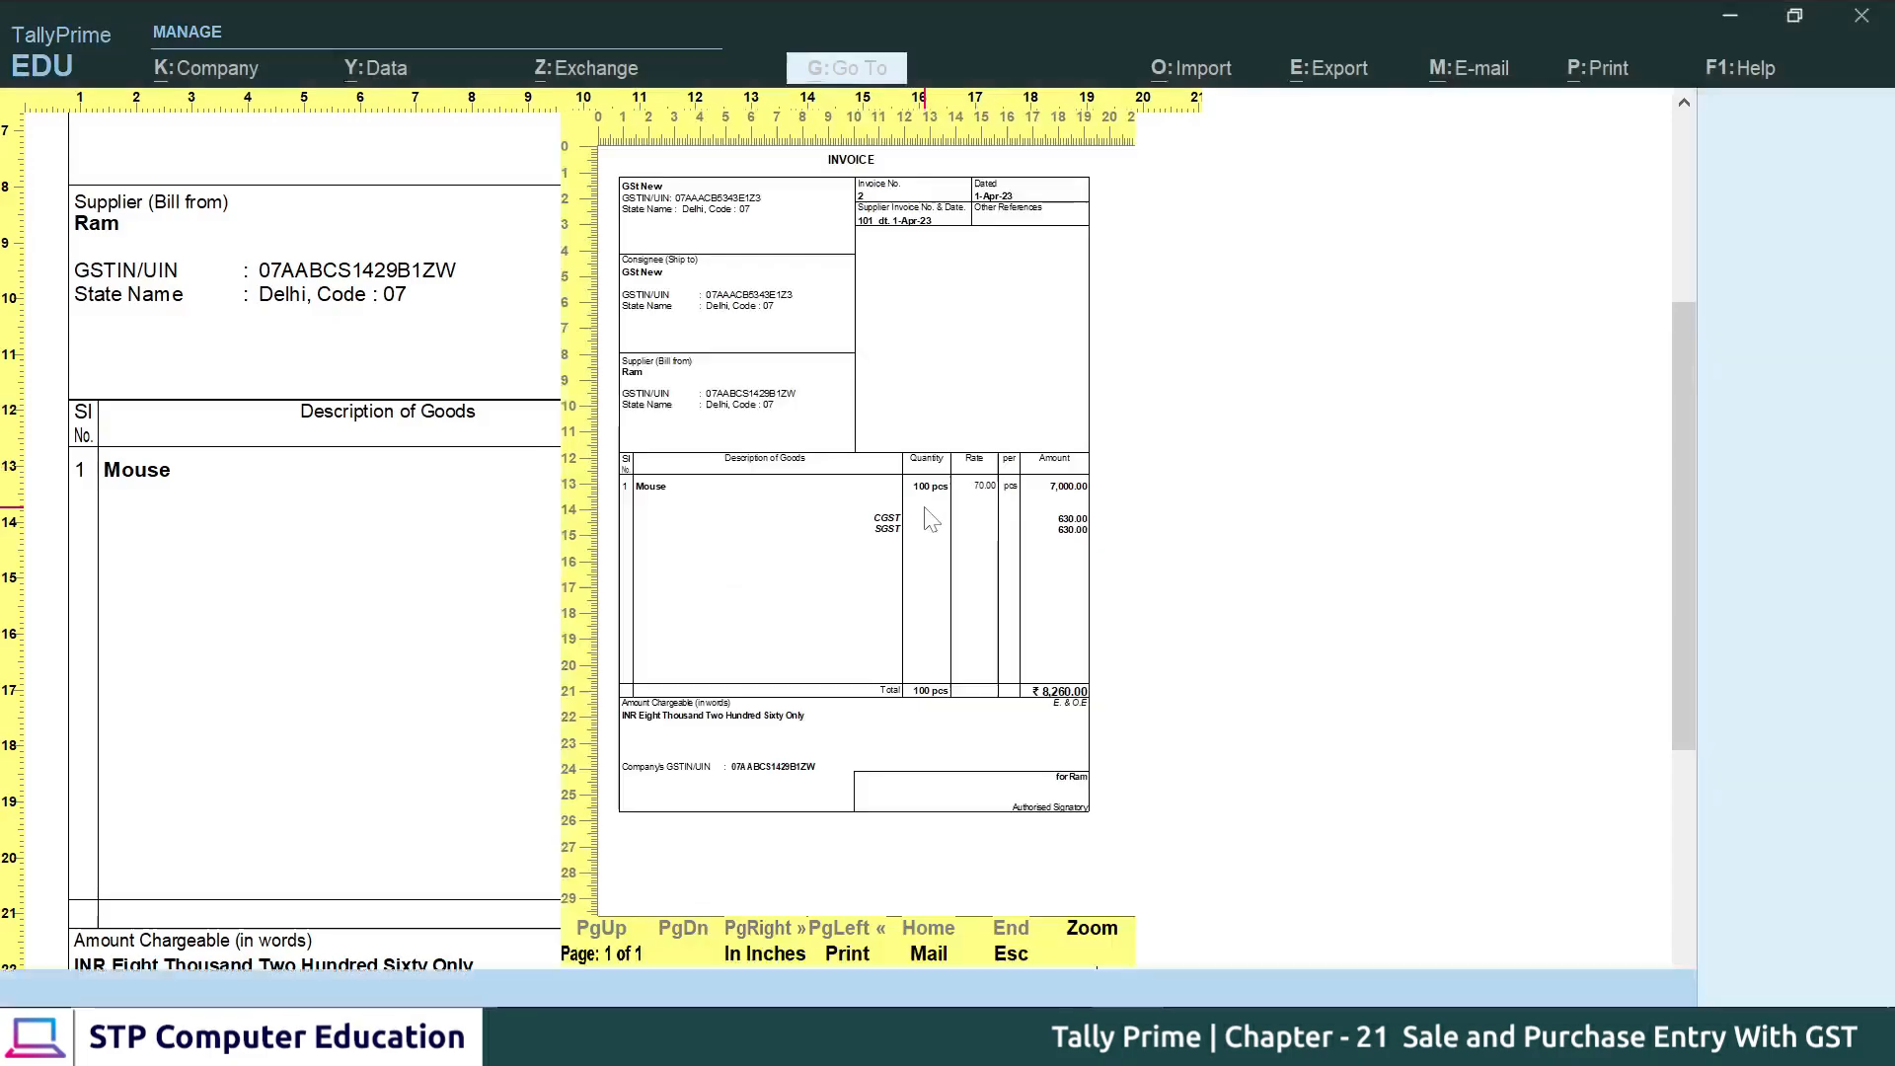
{"action": "key", "text": "Escape"}
{"action": "key", "text": "Escape"}
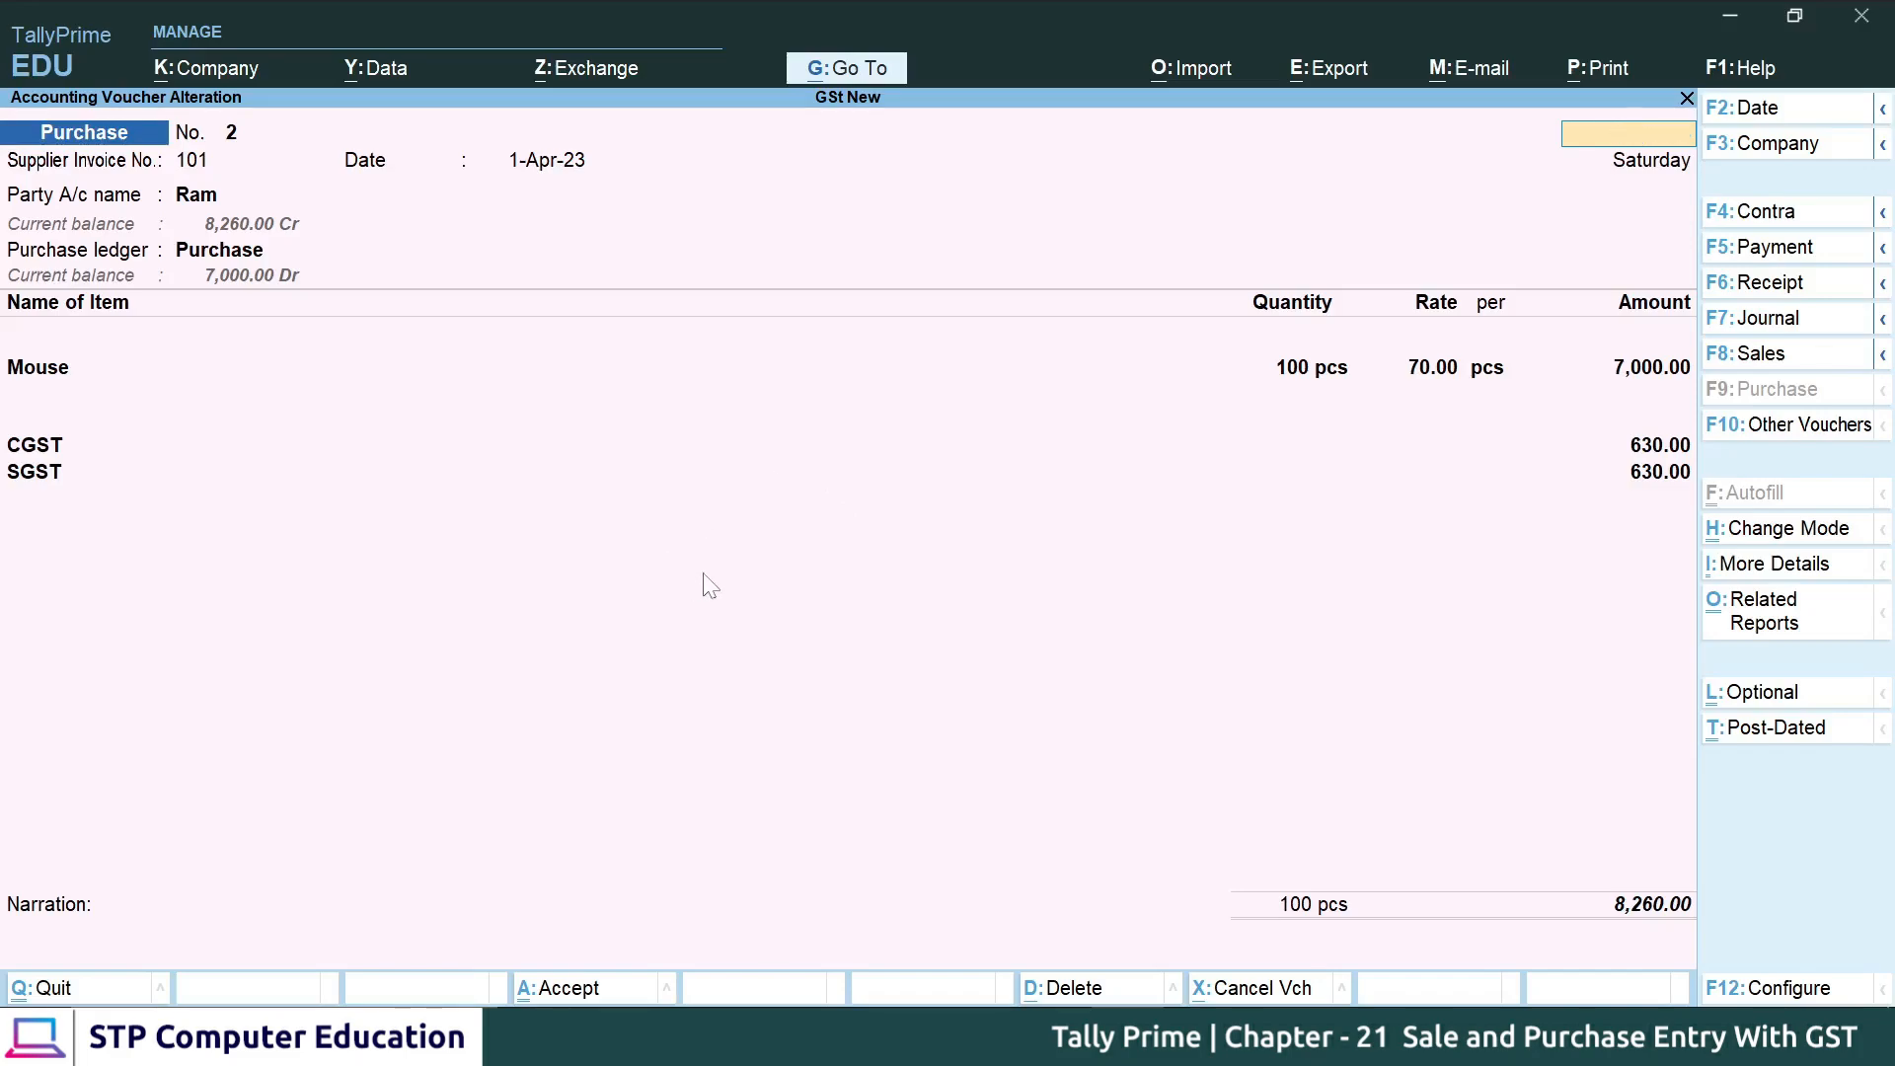
{"action": "key", "text": "Escape"}
{"action": "key", "text": "y"}
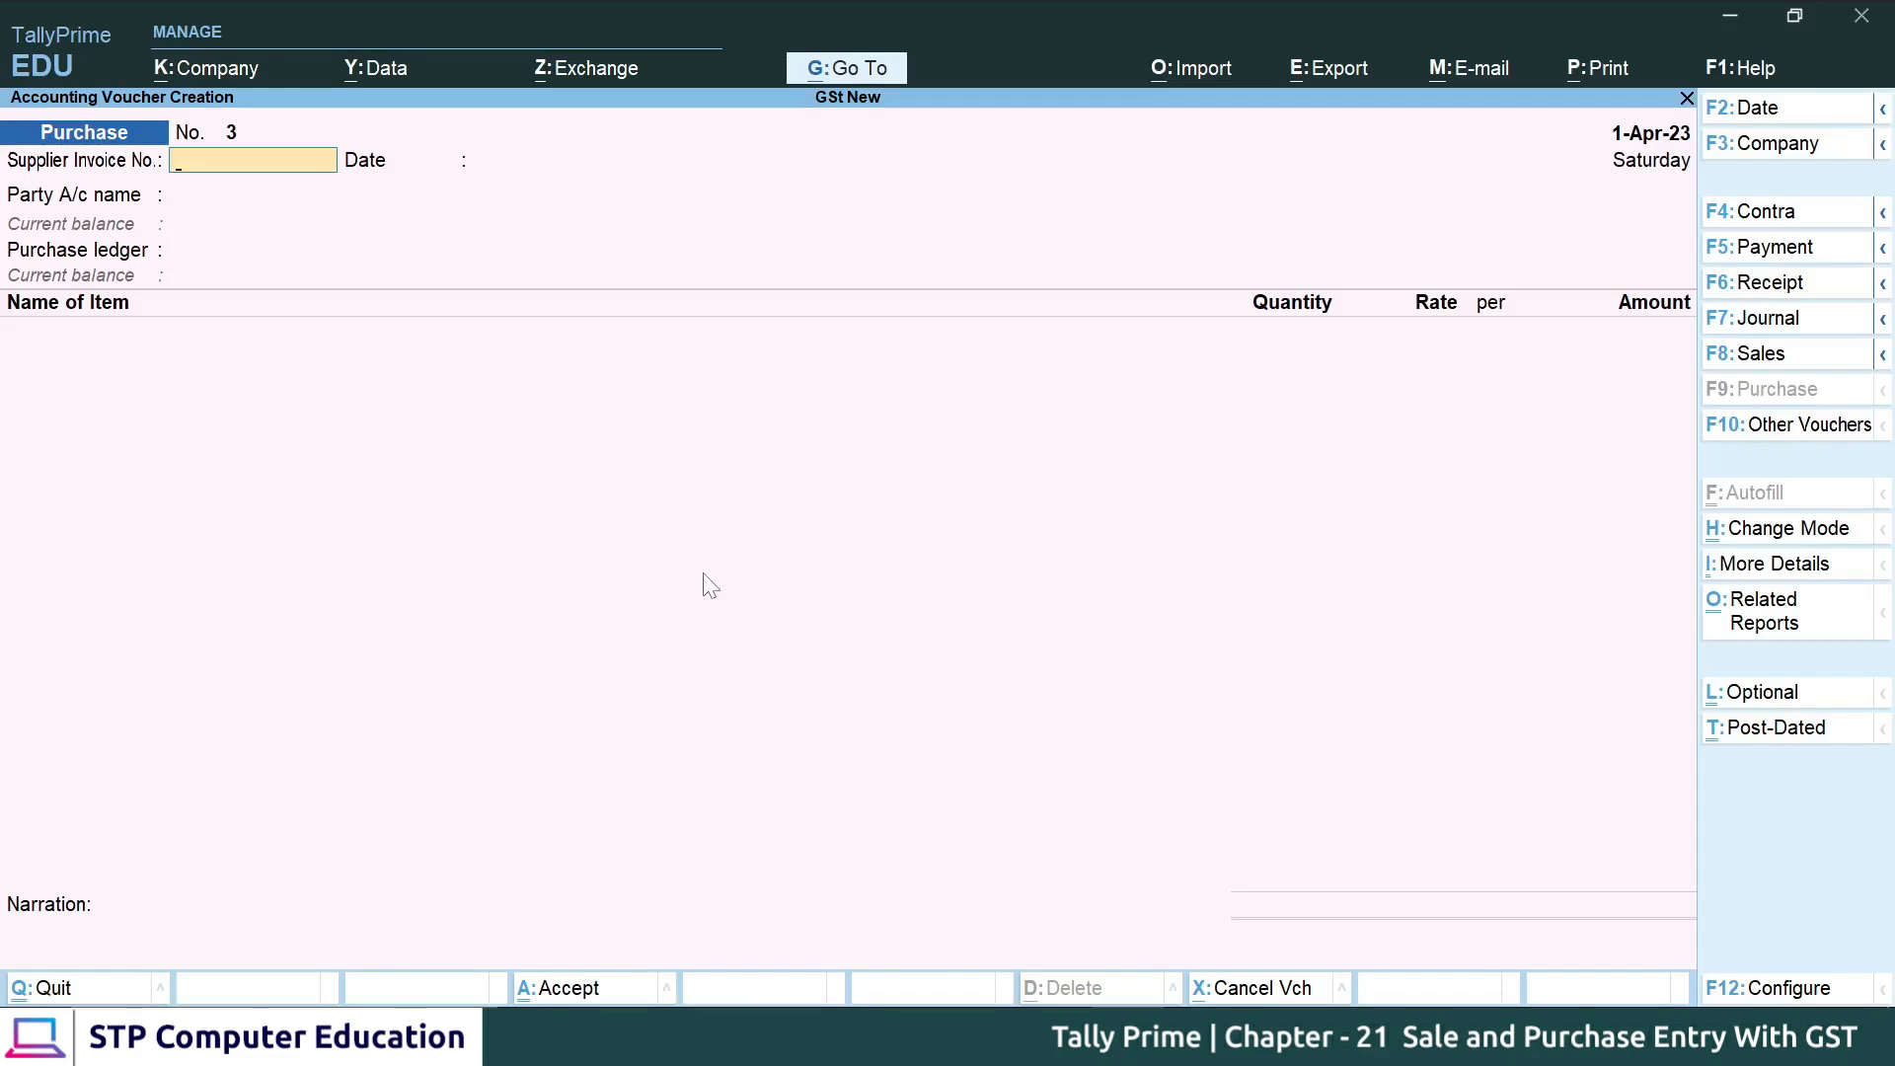
- Start a sales voucher and select the last listed customer ledger as the party account
{"action": "key", "text": "F8"}
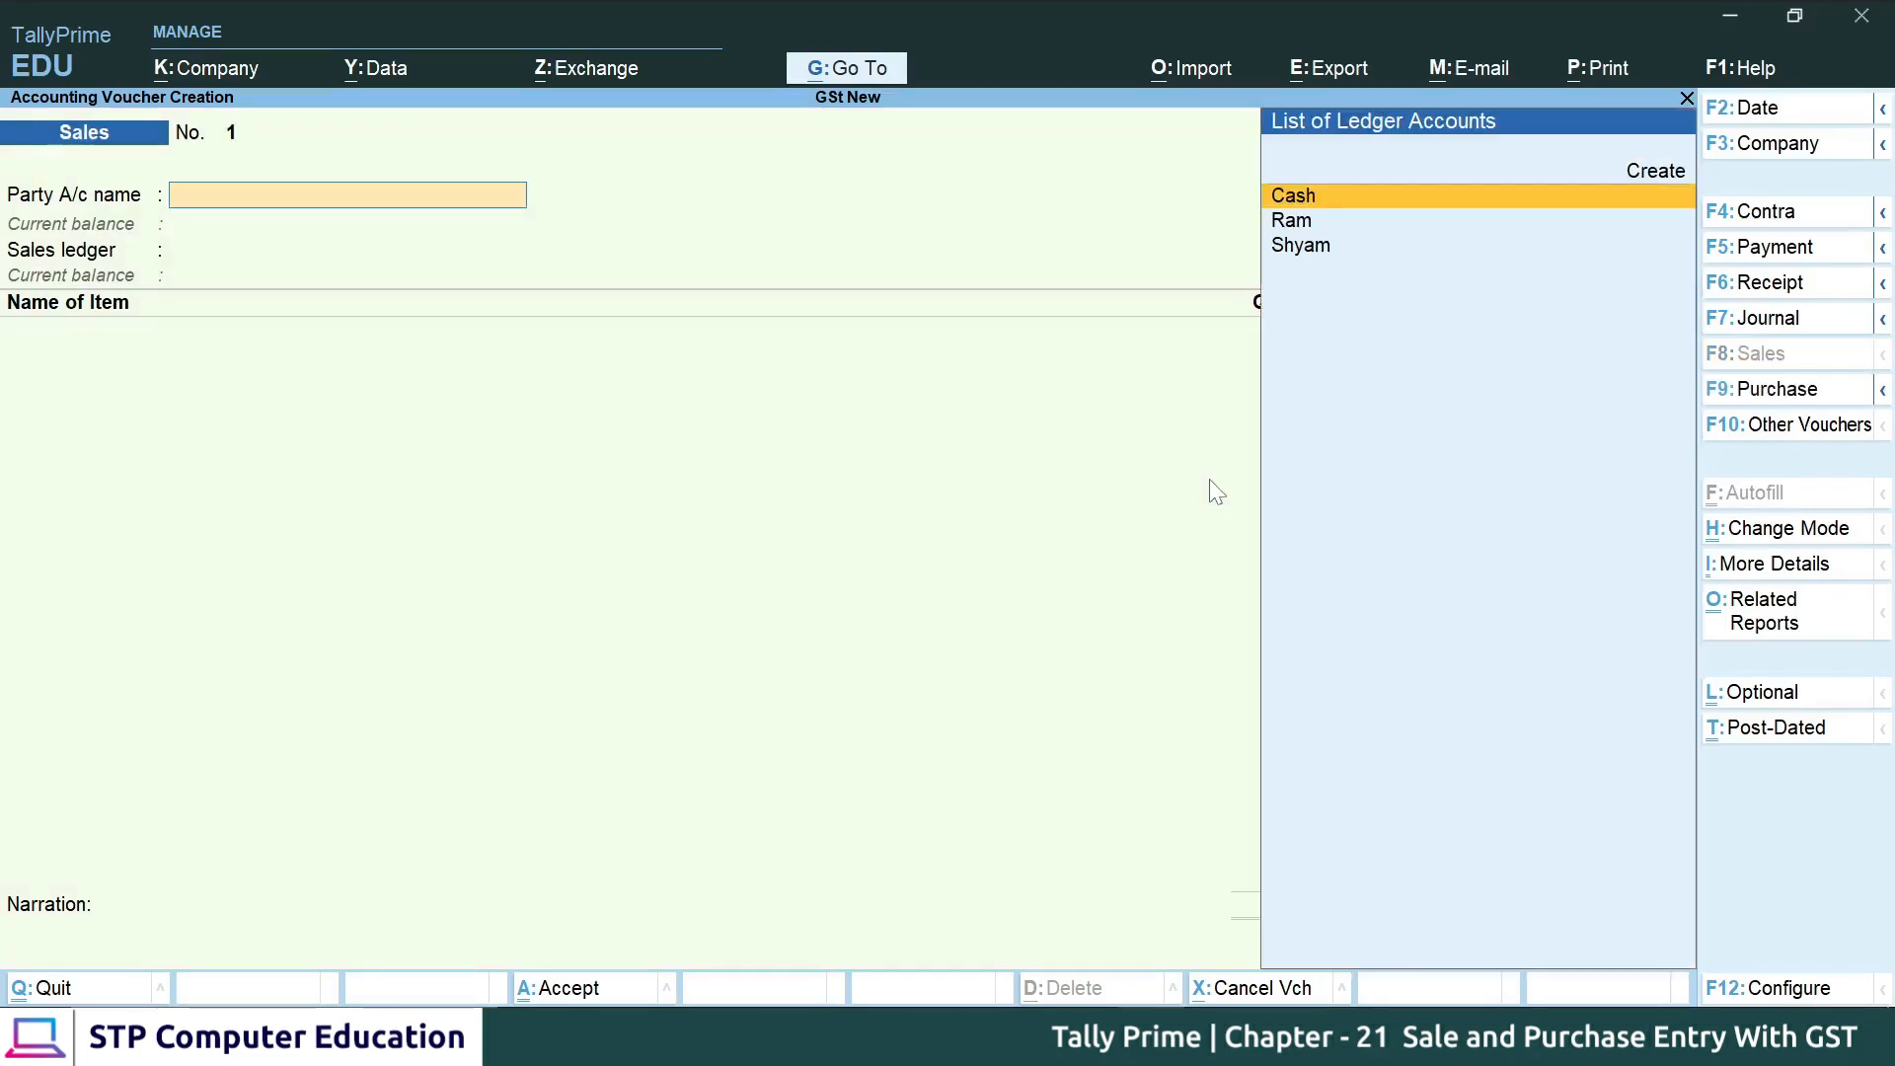
{"action": "key", "text": "Down"}
{"action": "key", "text": "Down"}
{"action": "key", "text": "Return"}
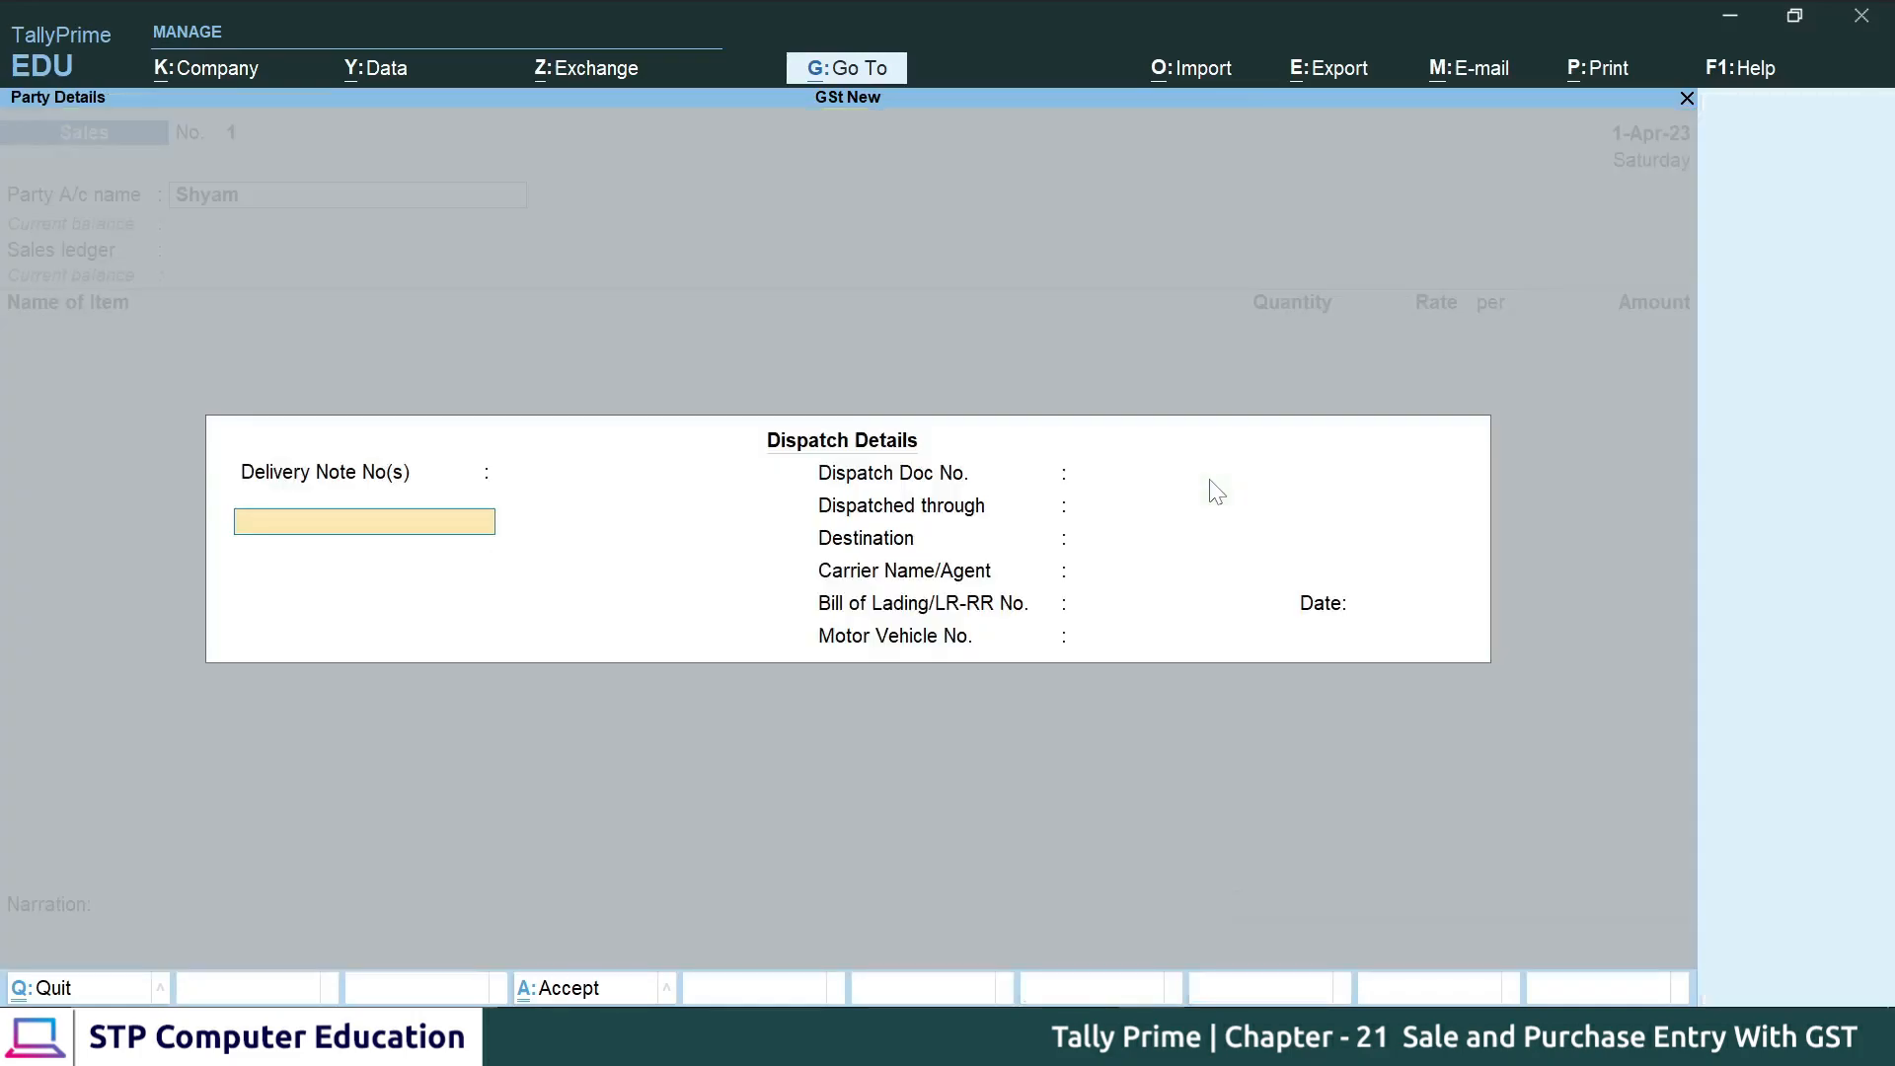
- Leave the dispatch details blank and keep the default buyer, mailing name, address, state and country in the party details
{"action": "key", "text": "Return"}
{"action": "key", "text": "Return"}
{"action": "key", "text": "Return"}
{"action": "key", "text": "Return"}
{"action": "key", "text": "Return"}
{"action": "key", "text": "Return"}
{"action": "key", "text": "Return"}
{"action": "key", "text": "Return"}
{"action": "key", "text": "Return"}
{"action": "key", "text": "Return"}
{"action": "key", "text": "Return"}
{"action": "key", "text": "Return"}
{"action": "key", "text": "Return"}
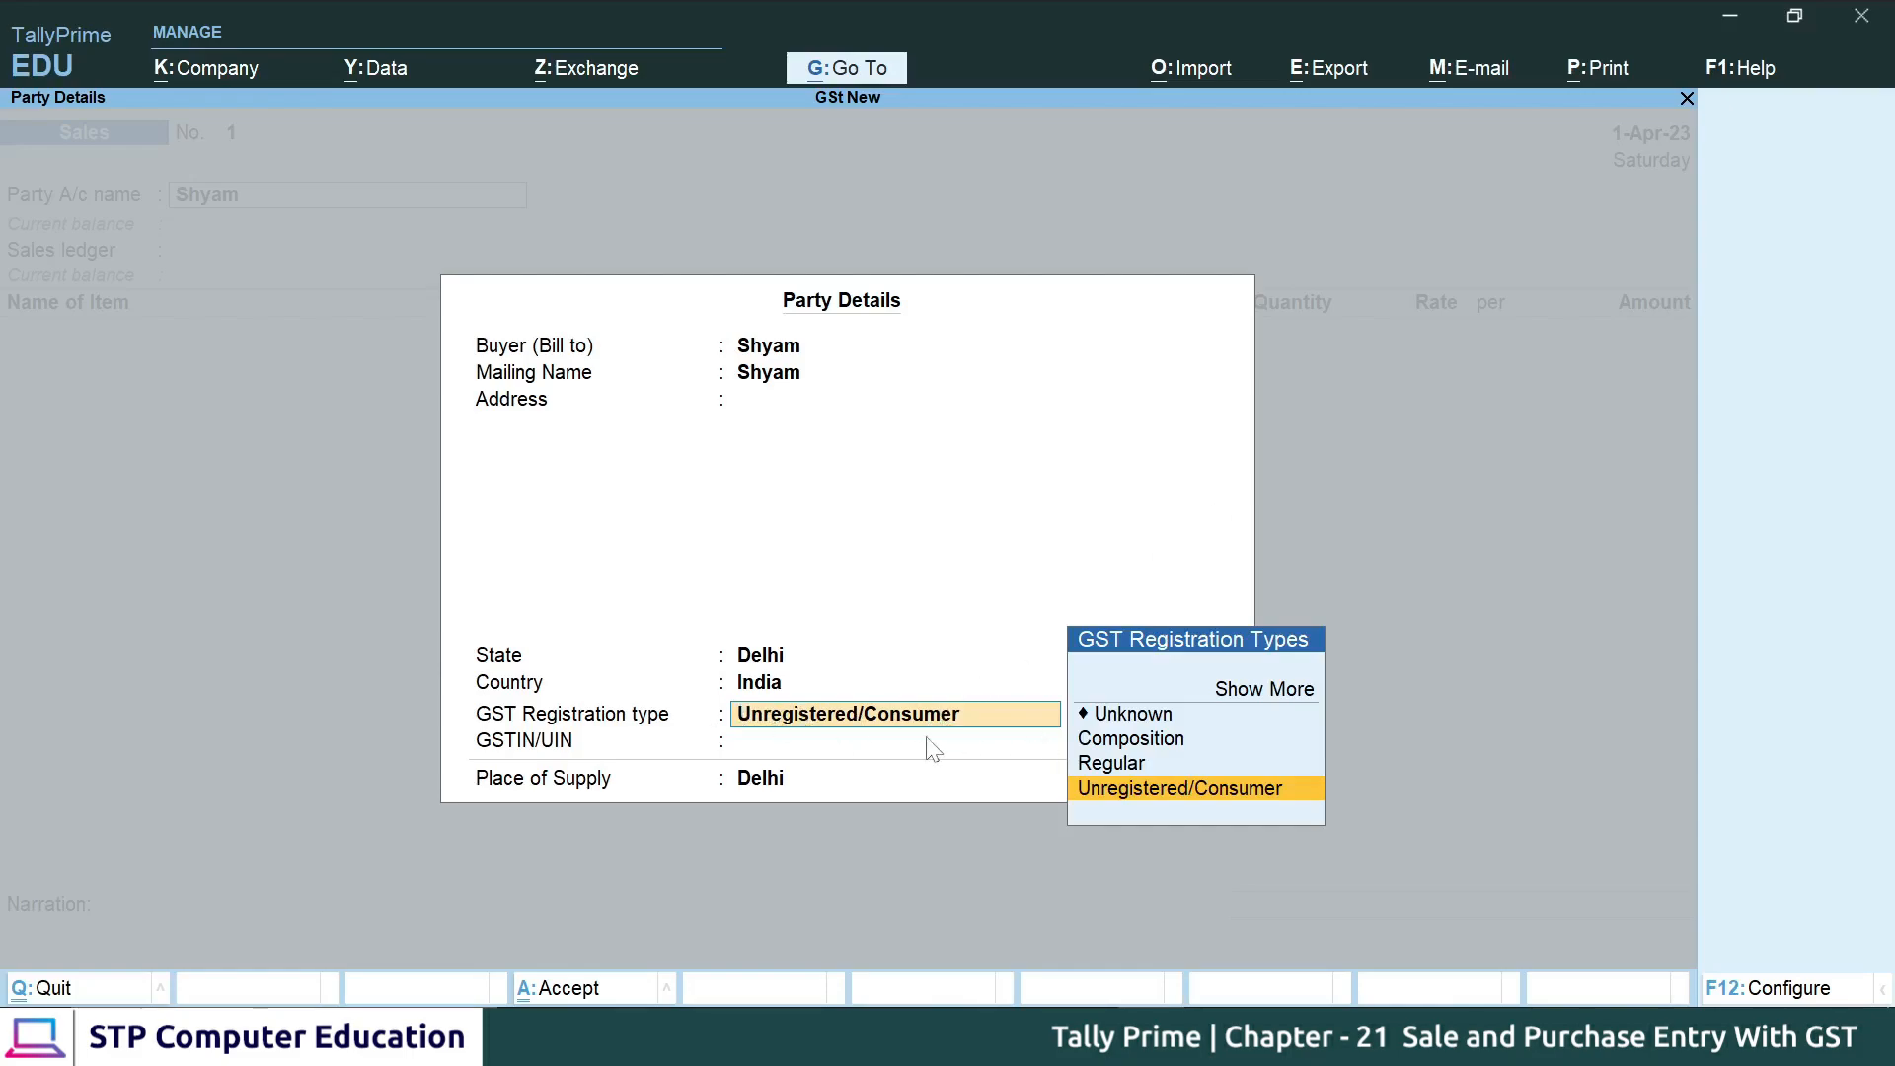
- Keep Unregistered/Consumer as the GST registration type and set the place of supply to Goa
{"action": "key", "text": "Return"}
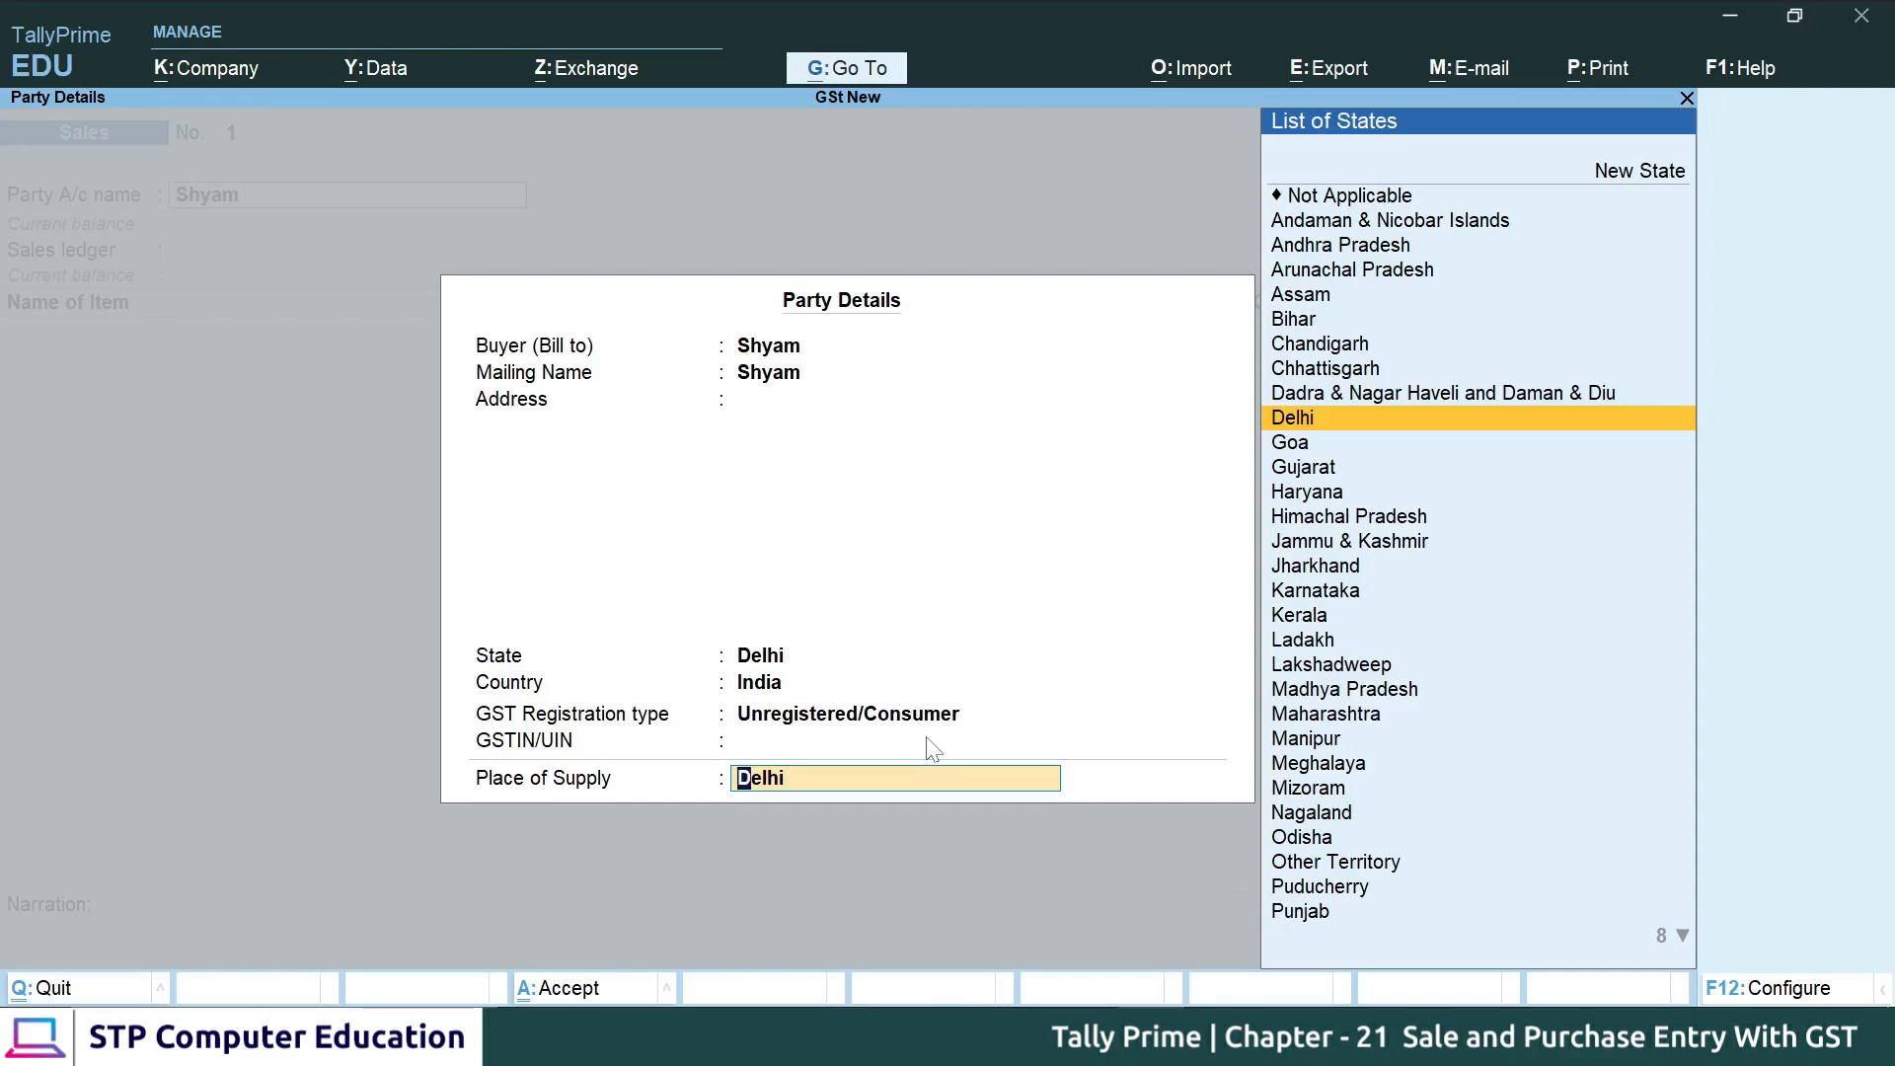
{"action": "key", "text": "Down"}
{"action": "key", "text": "Down"}
{"action": "key", "text": "Up"}
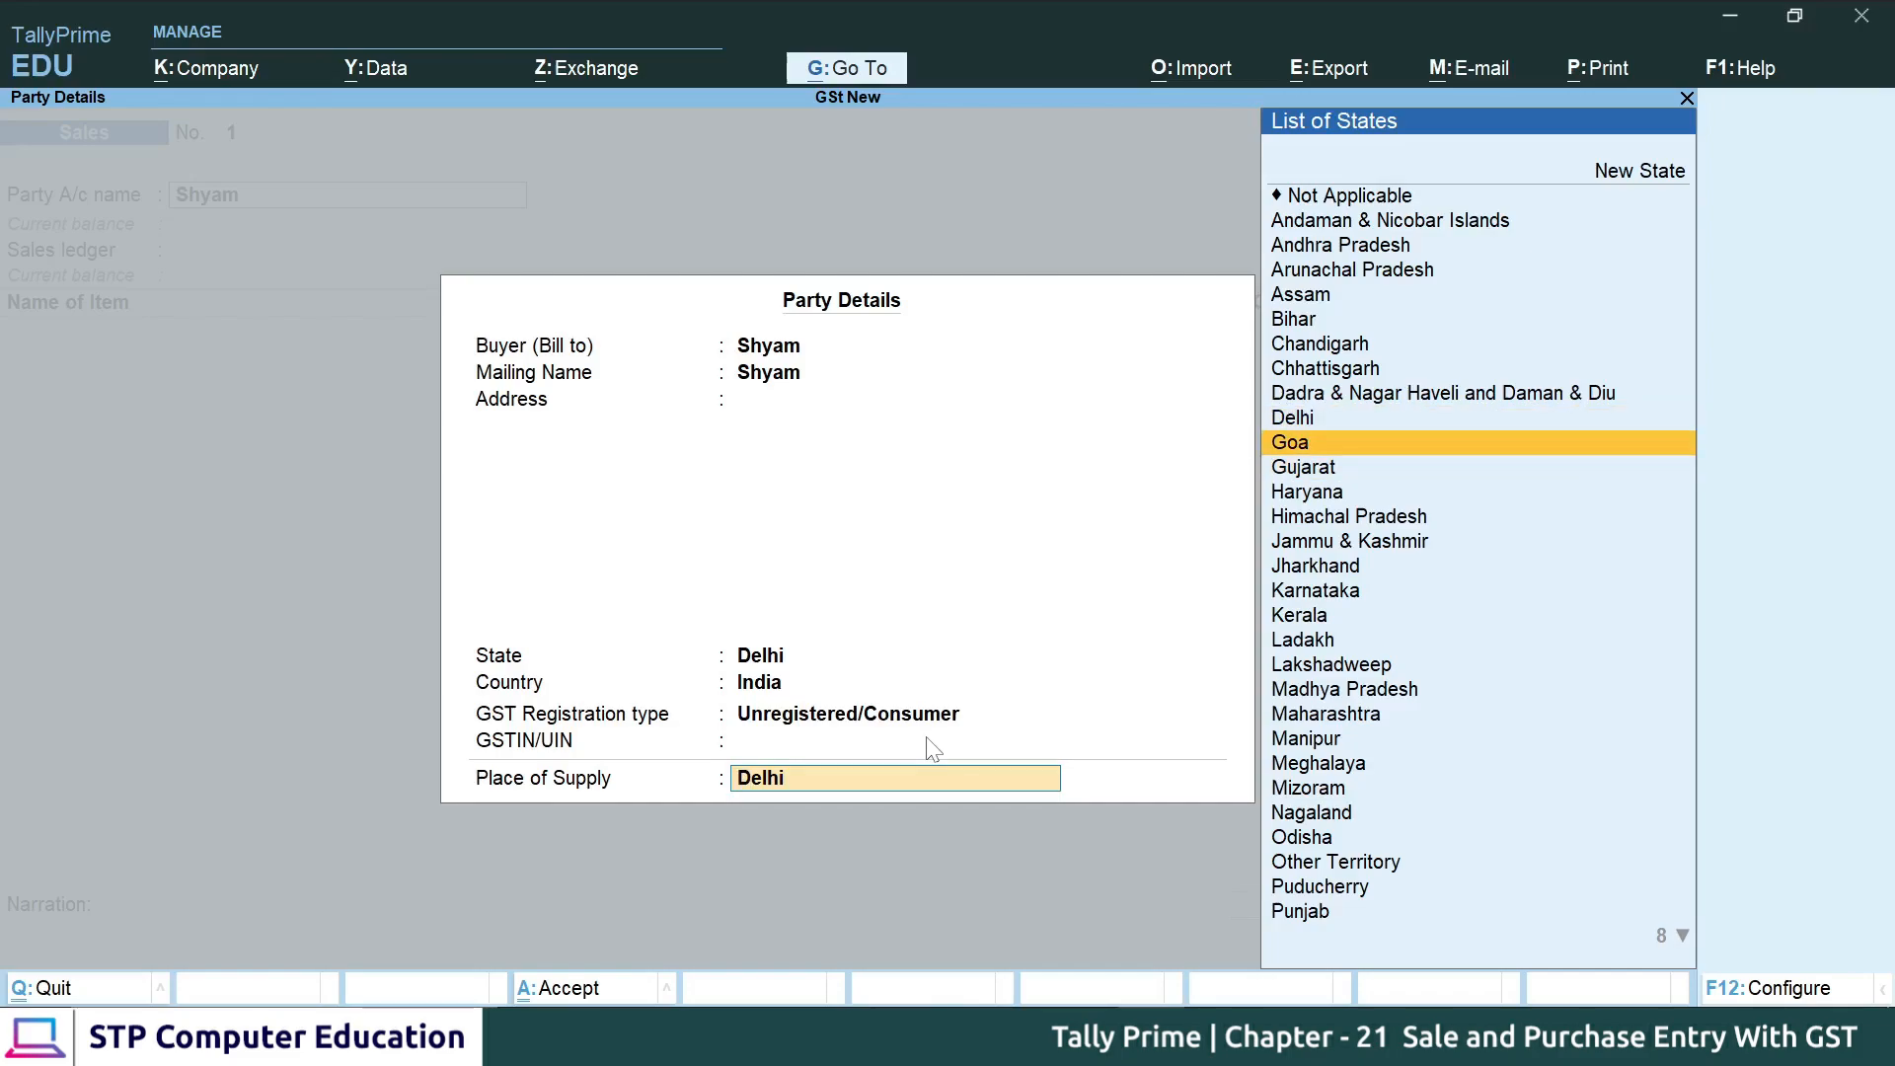
{"action": "key", "text": "Return"}
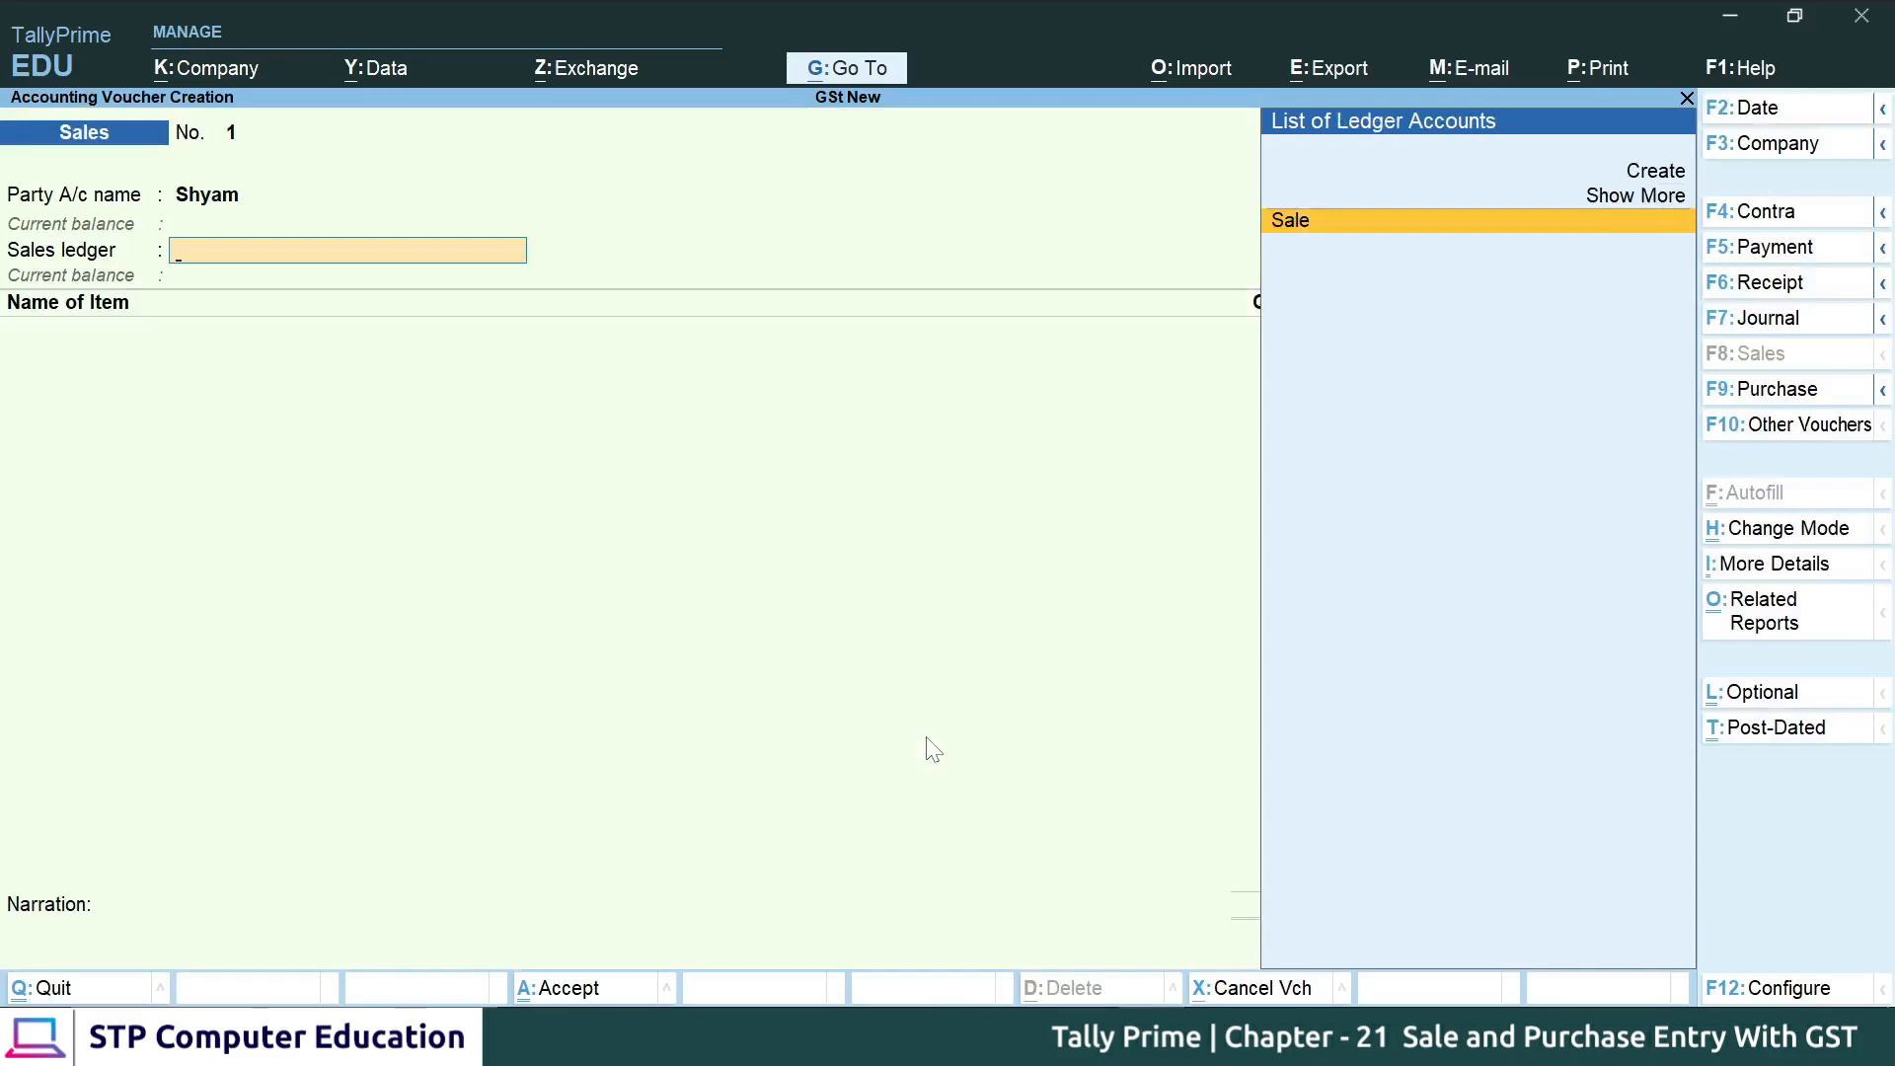
- Select the Sale ledger and enter the stock item Mouse with quantity 50 pcs at a rate of 100
{"action": "key", "text": "Return"}
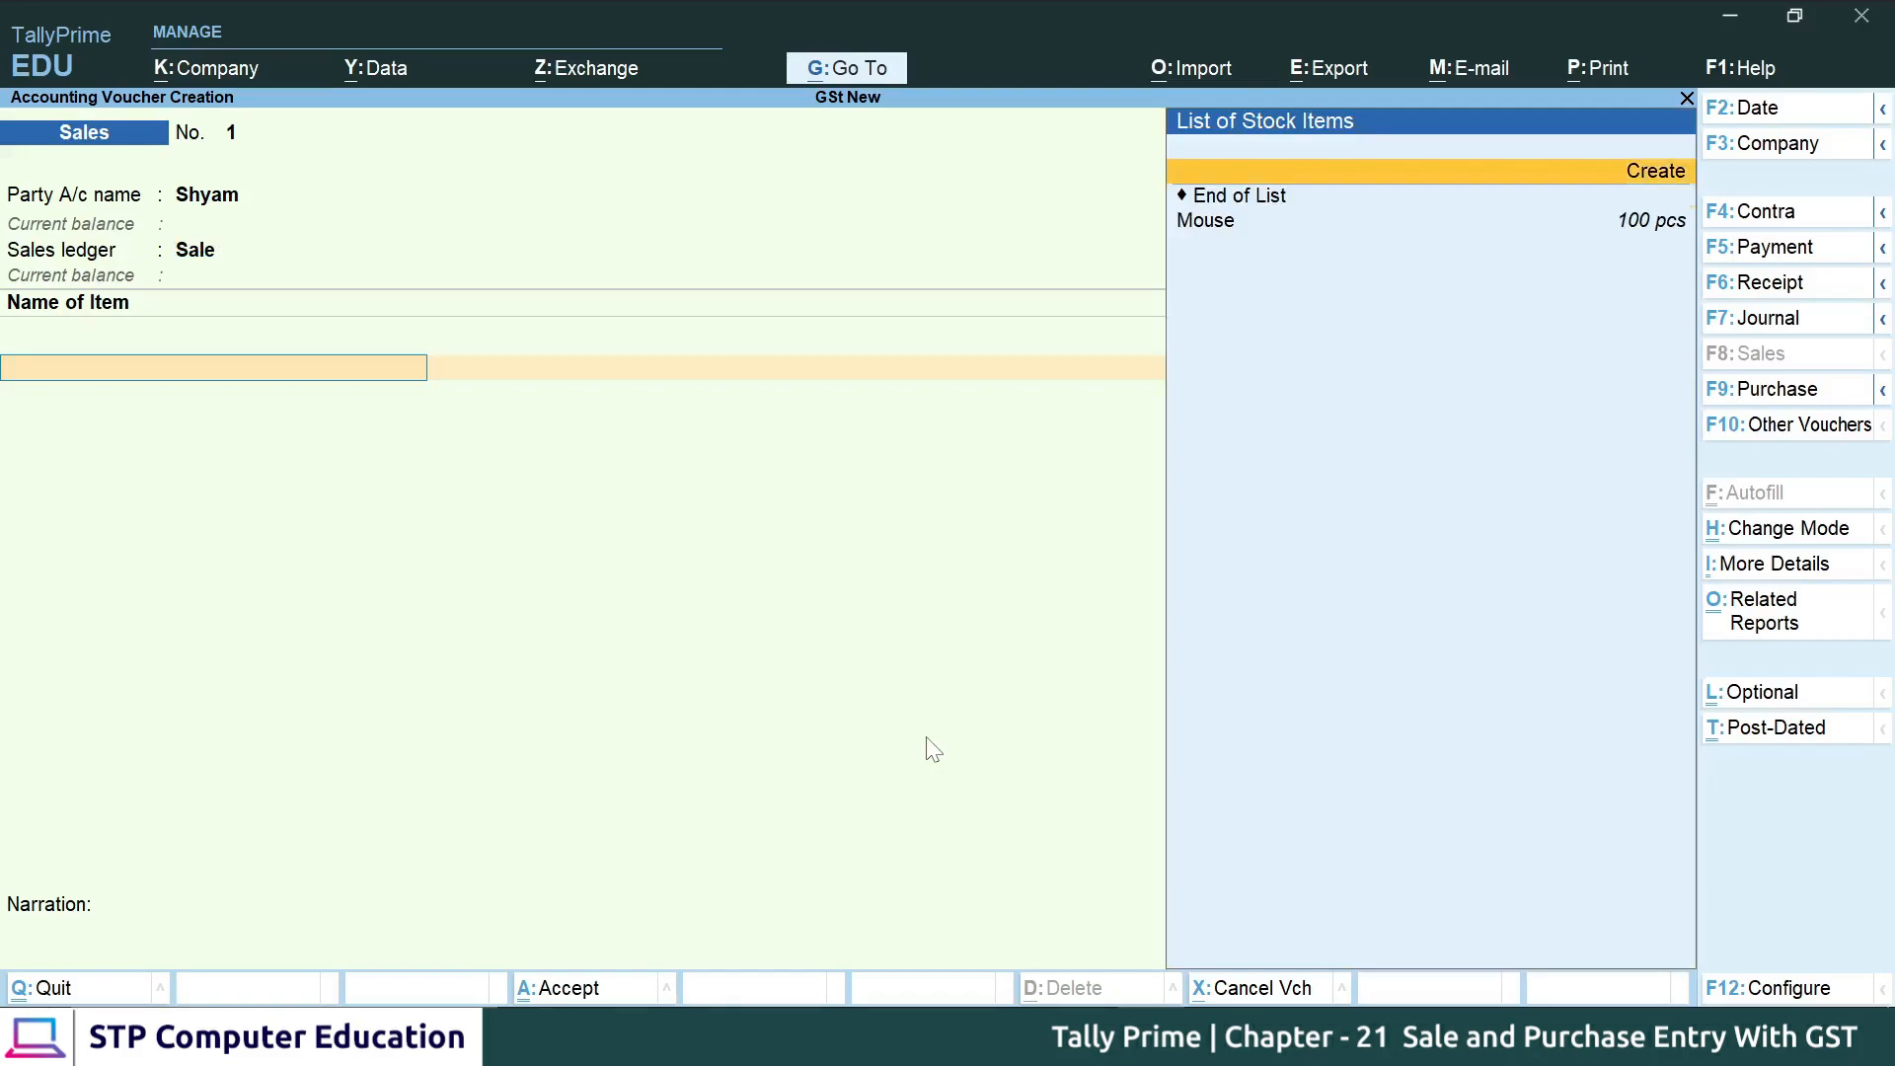
{"action": "key", "text": "Down"}
{"action": "key", "text": "Return"}
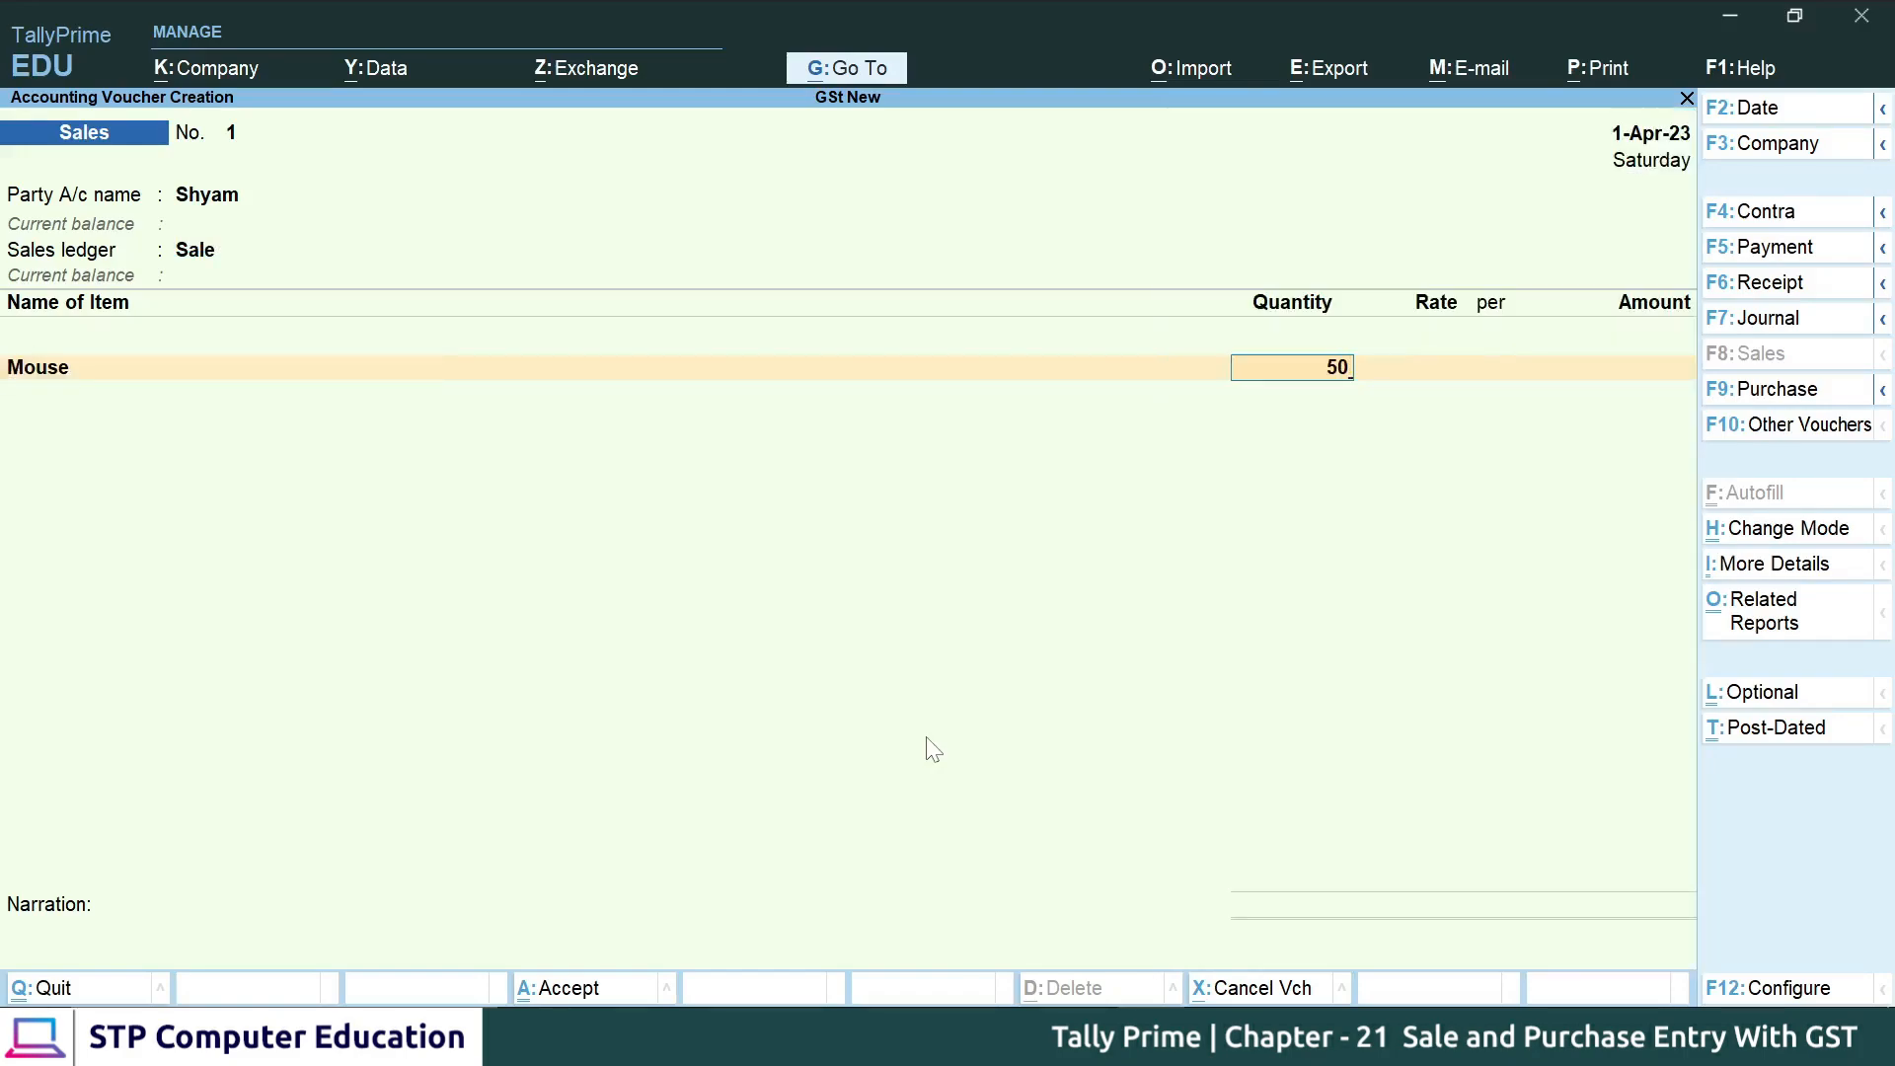
{"action": "key", "text": "Return"}
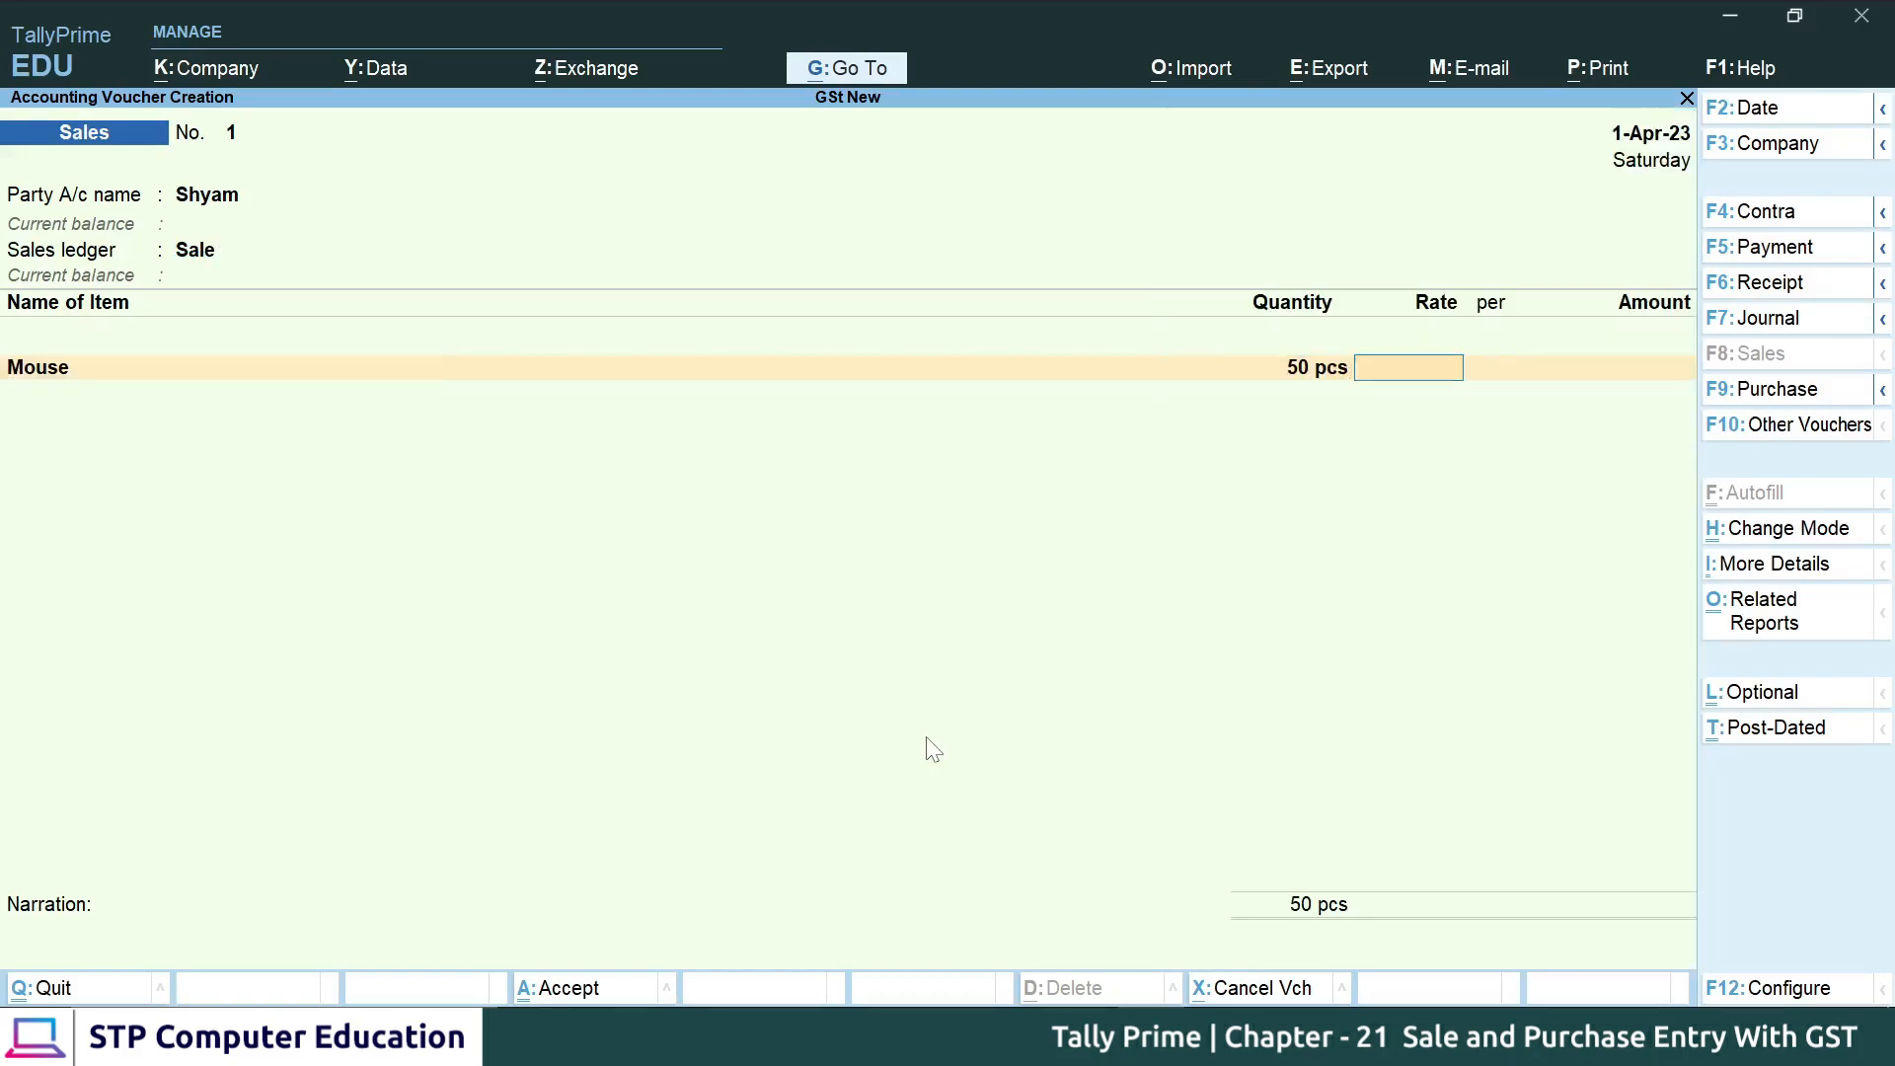
{"action": "key", "text": "Return"}
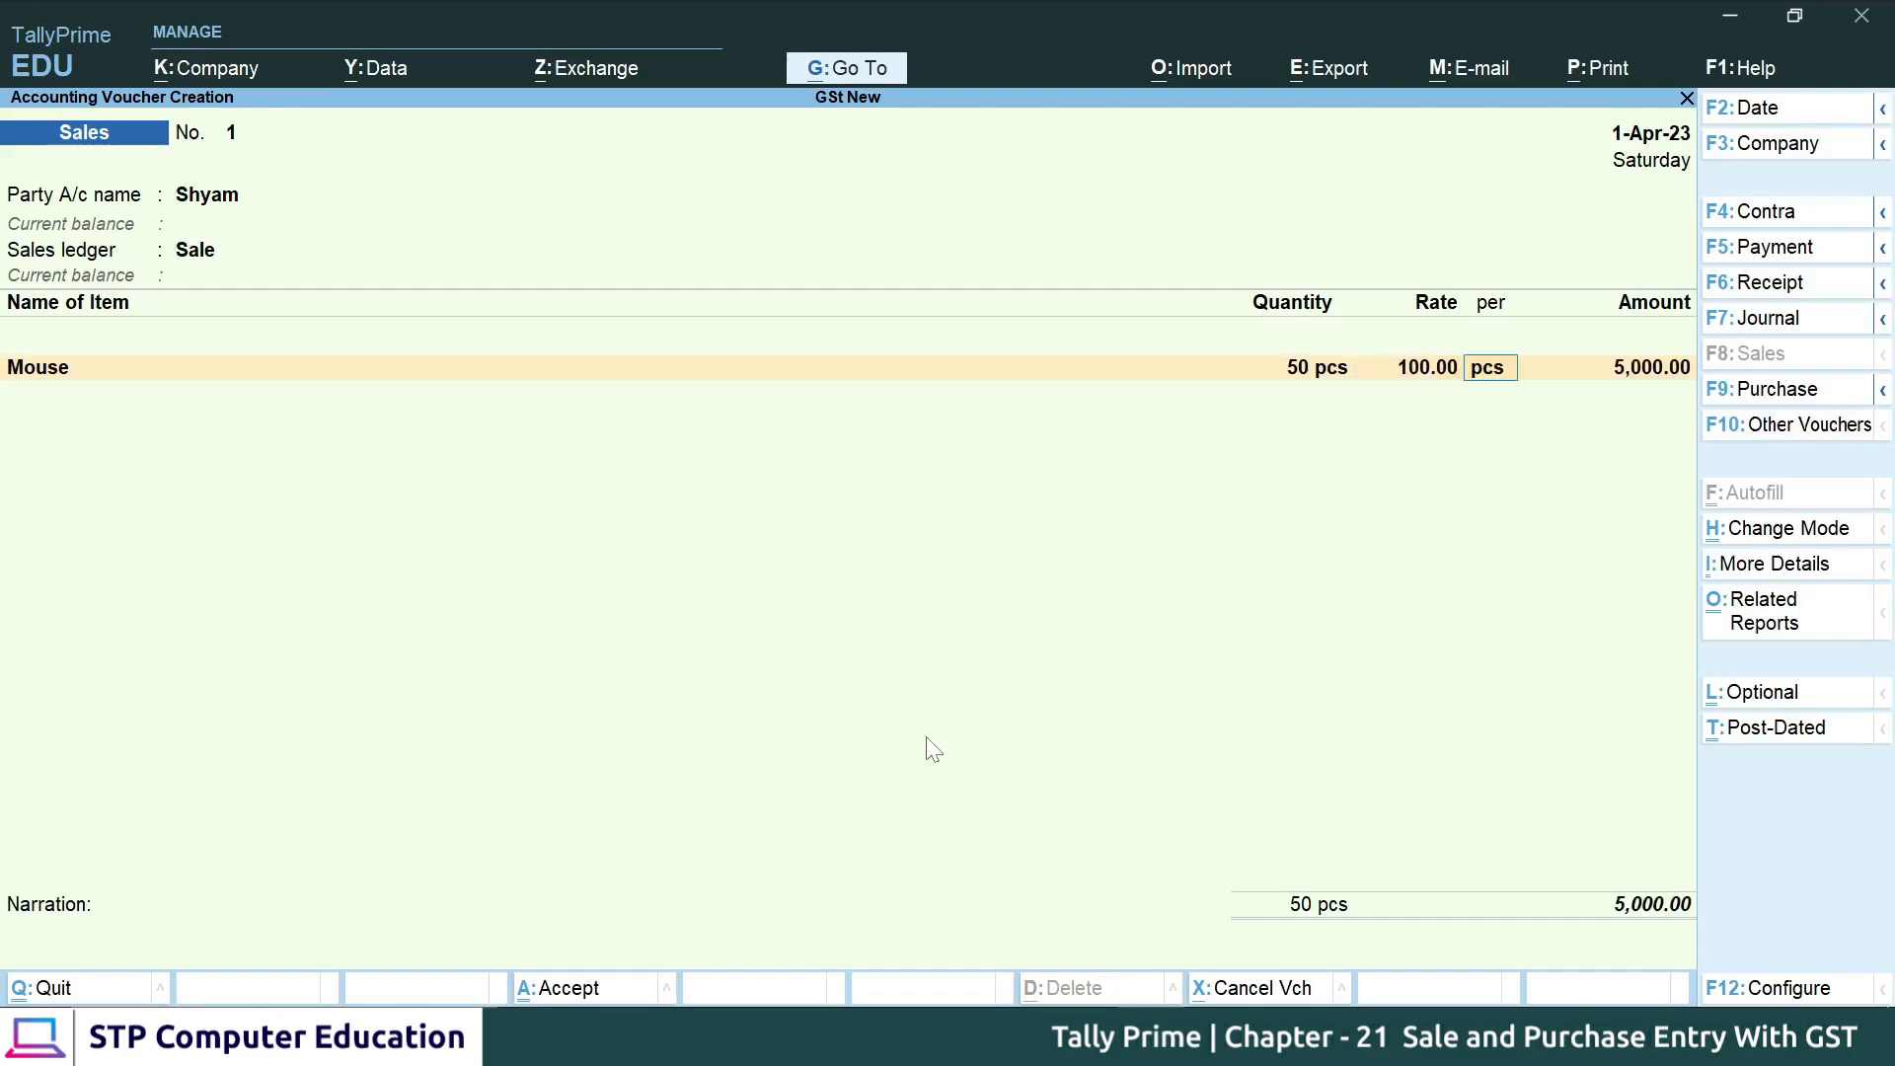
{"action": "key", "text": "Return"}
{"action": "key", "text": "Return"}
{"action": "key", "text": "Return"}
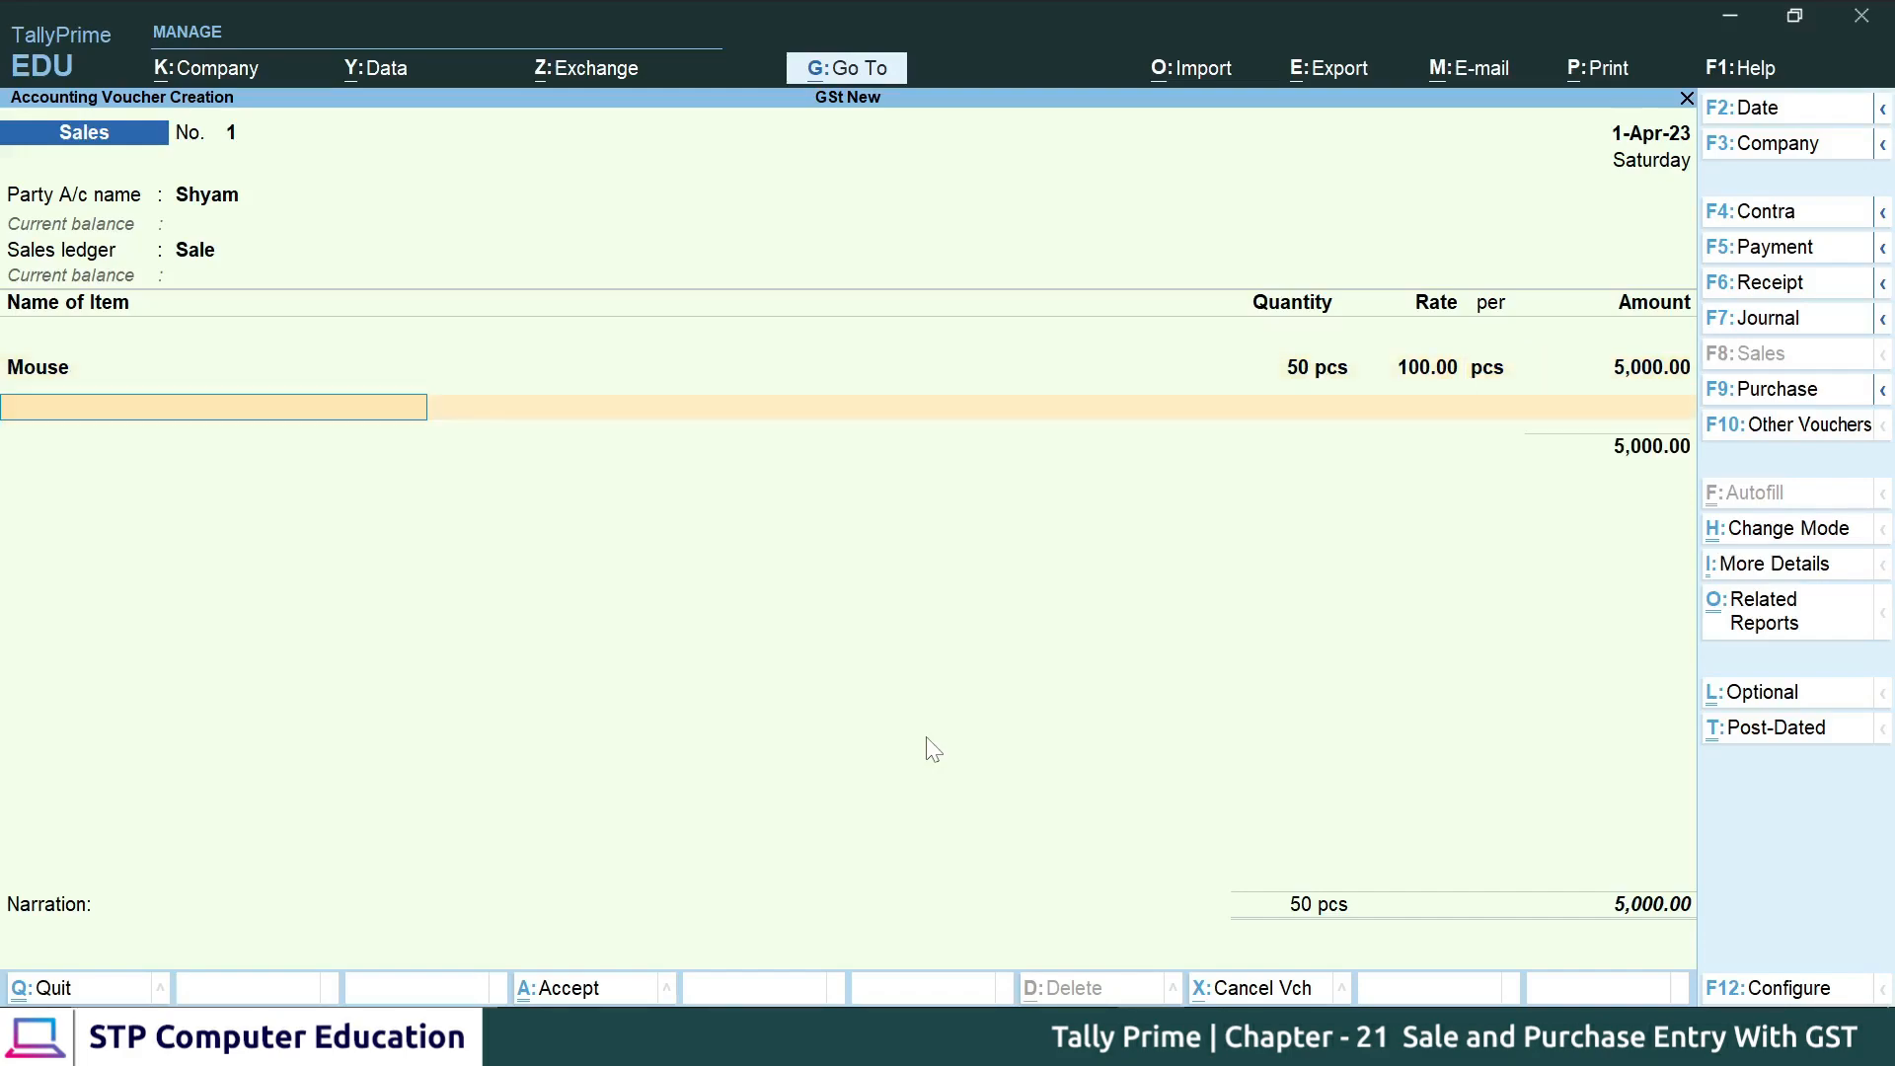
- End the item list and add the IGST ledger as the tax line of the sales voucher
{"action": "key", "text": "Down"}
{"action": "key", "text": "Down"}
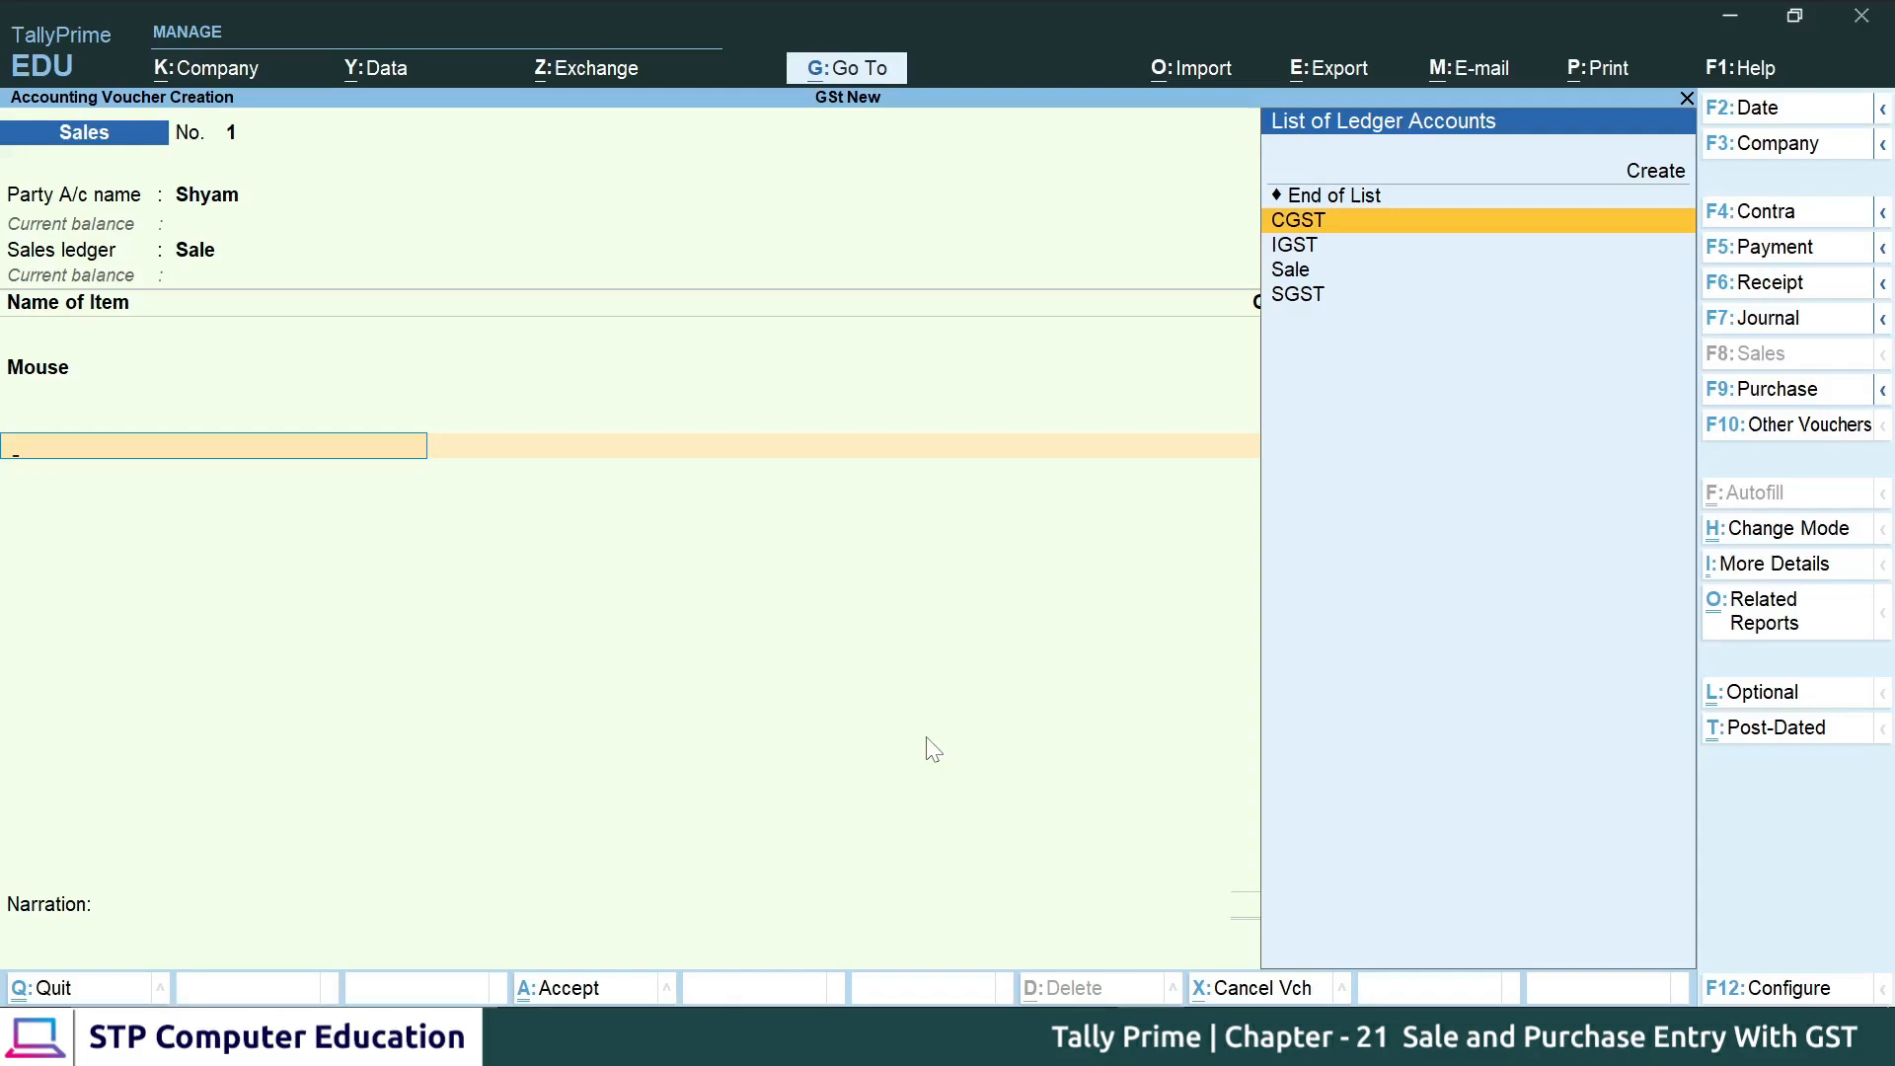
{"action": "key", "text": "Down"}
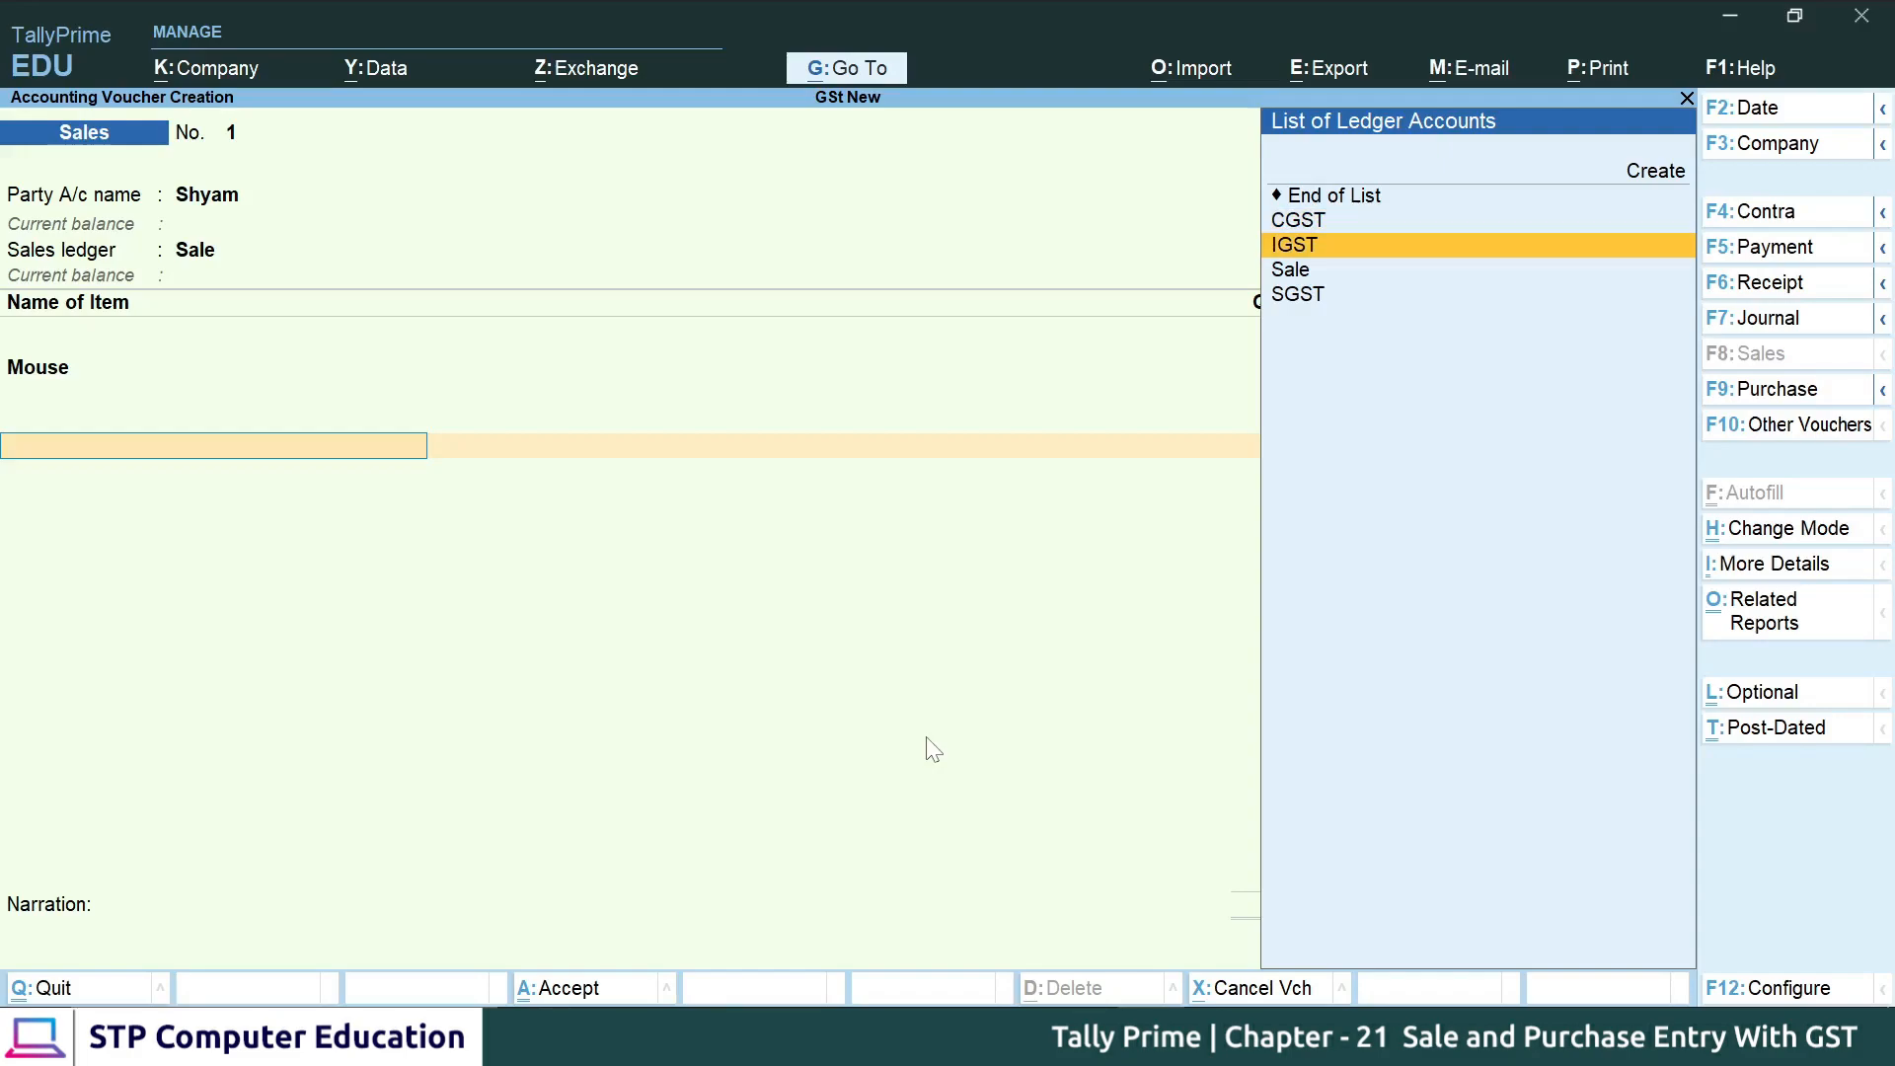
{"action": "key", "text": "Return"}
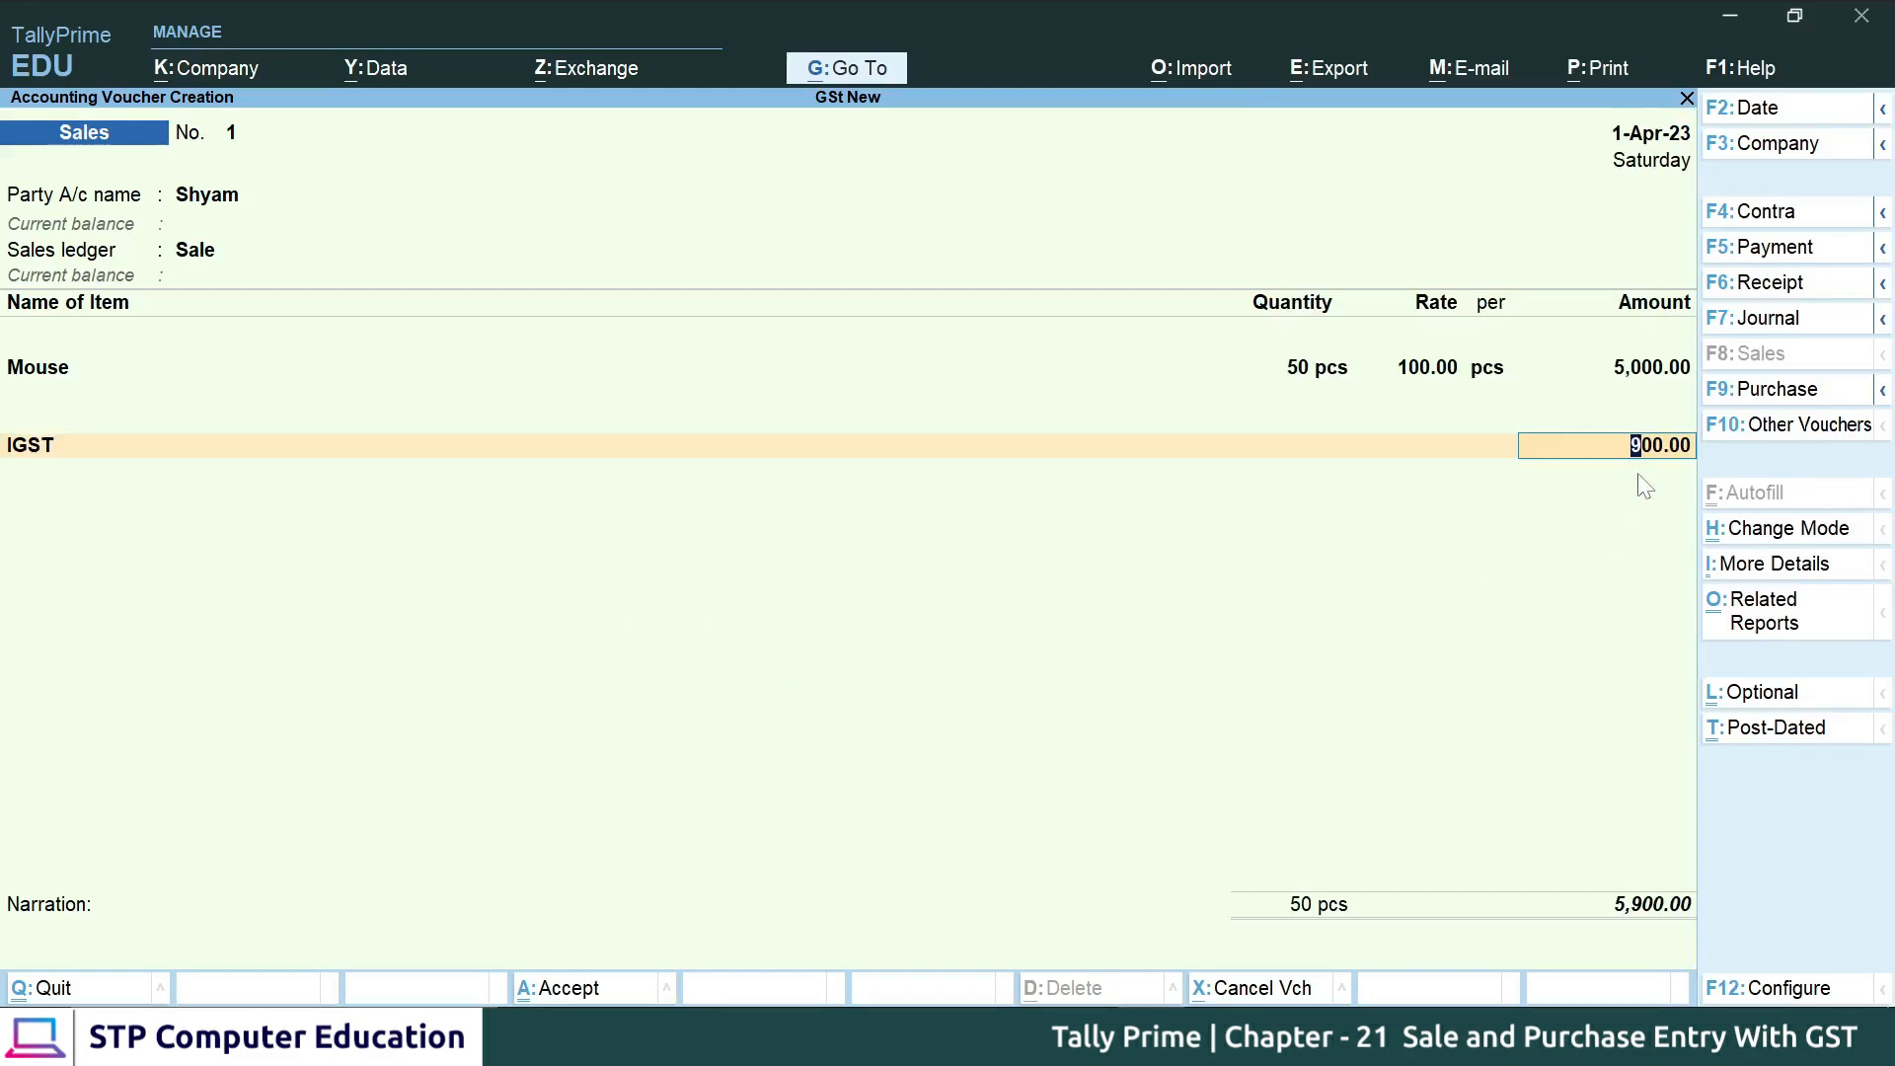
- Go back to the sales voucher's party account and reopen its party details, leaving the dispatch details blank
{"action": "key", "text": "Up"}
{"action": "key", "text": "shift+Tab"}
{"action": "key", "text": "shift+Tab"}
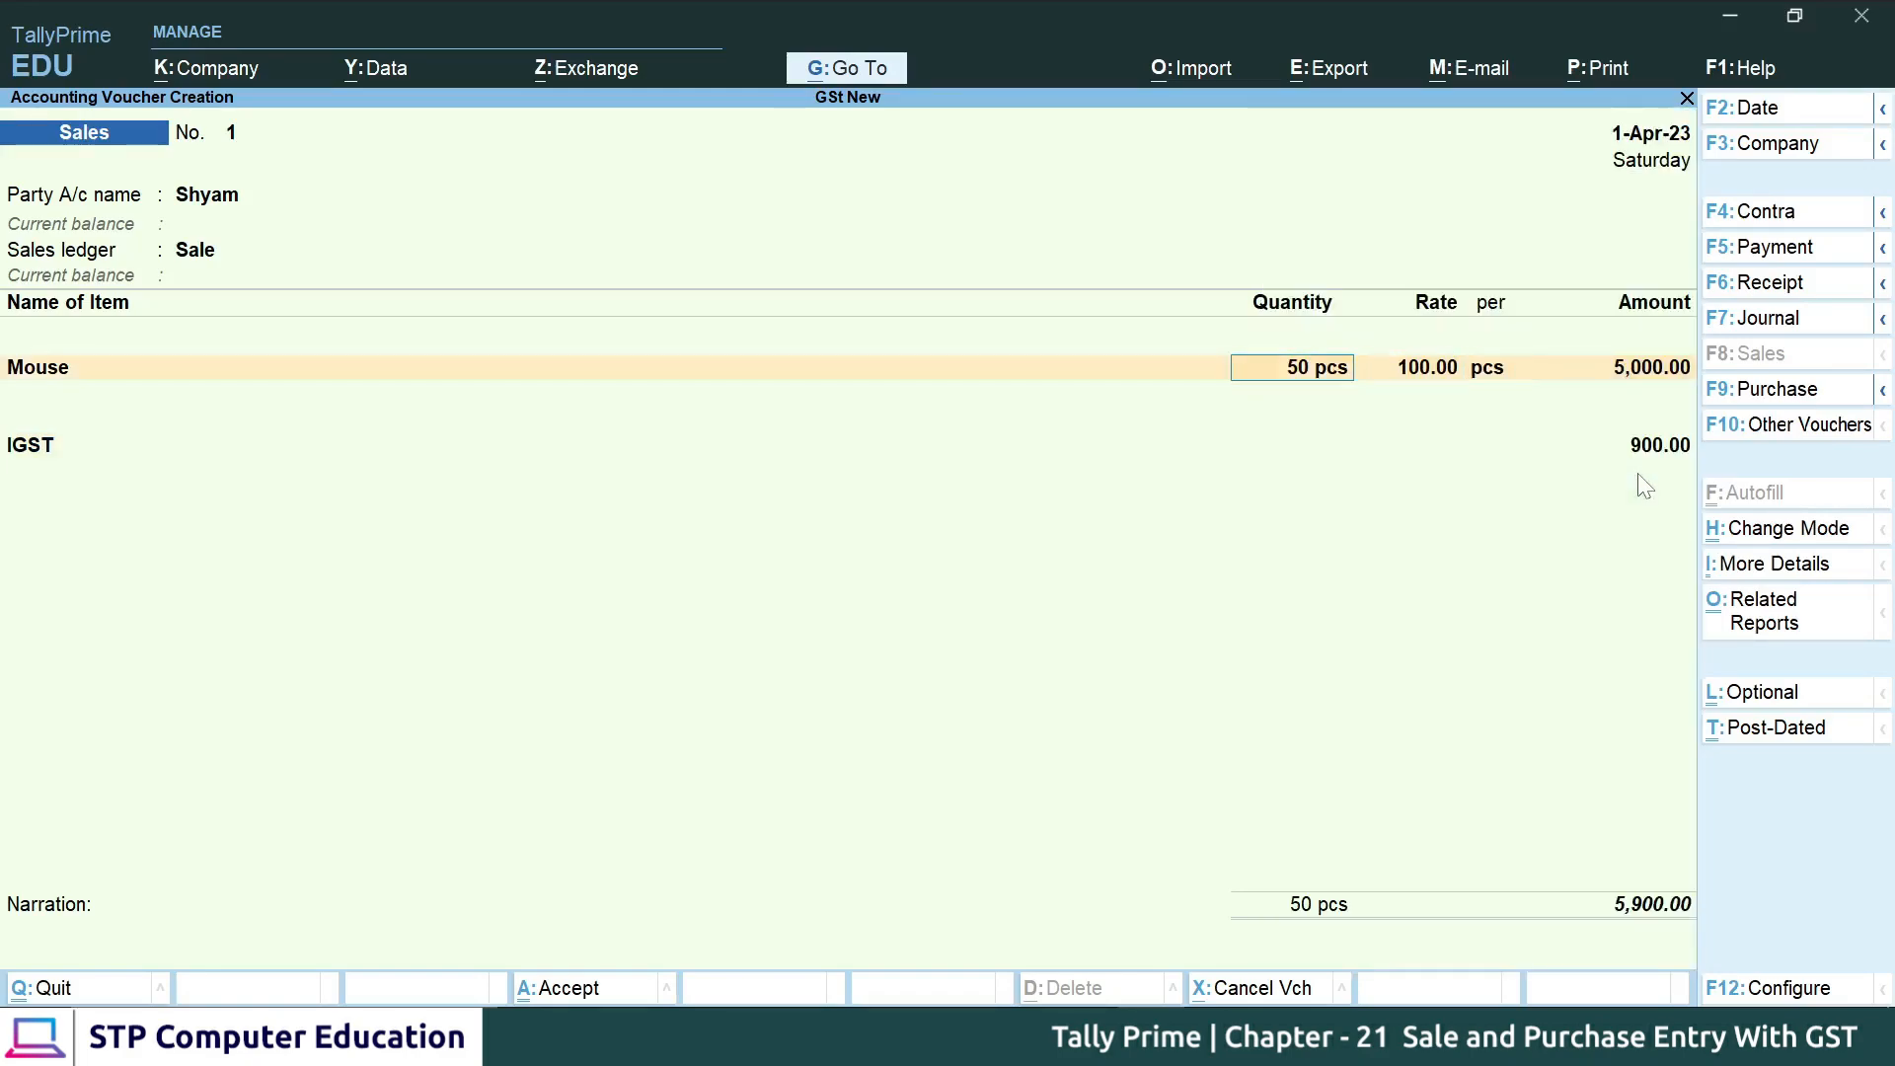
{"action": "left_click", "coordinate": [222, 195]}
{"action": "key", "text": "Return"}
{"action": "key", "text": "Return"}
{"action": "key", "text": "Return"}
{"action": "key", "text": "Return"}
{"action": "key", "text": "Return"}
{"action": "key", "text": "Return"}
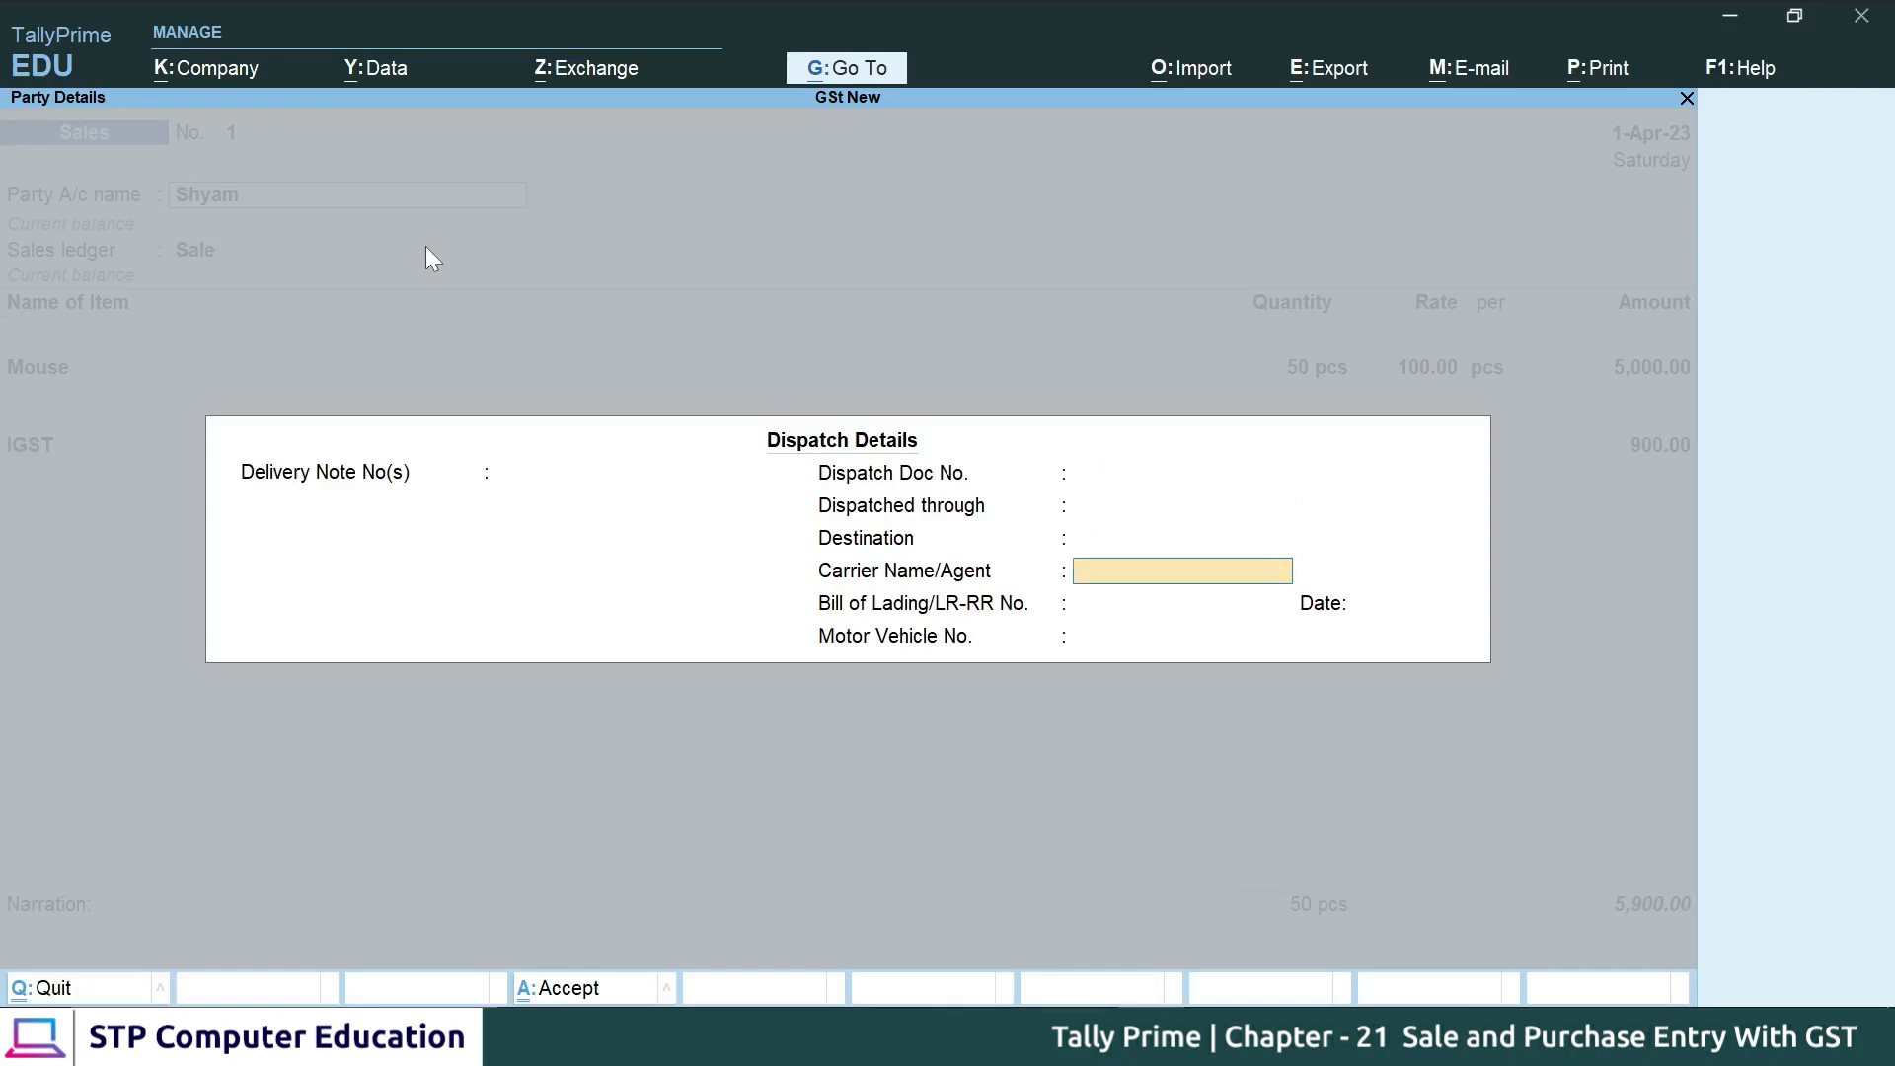
{"action": "key", "text": "Return"}
{"action": "key", "text": "Return"}
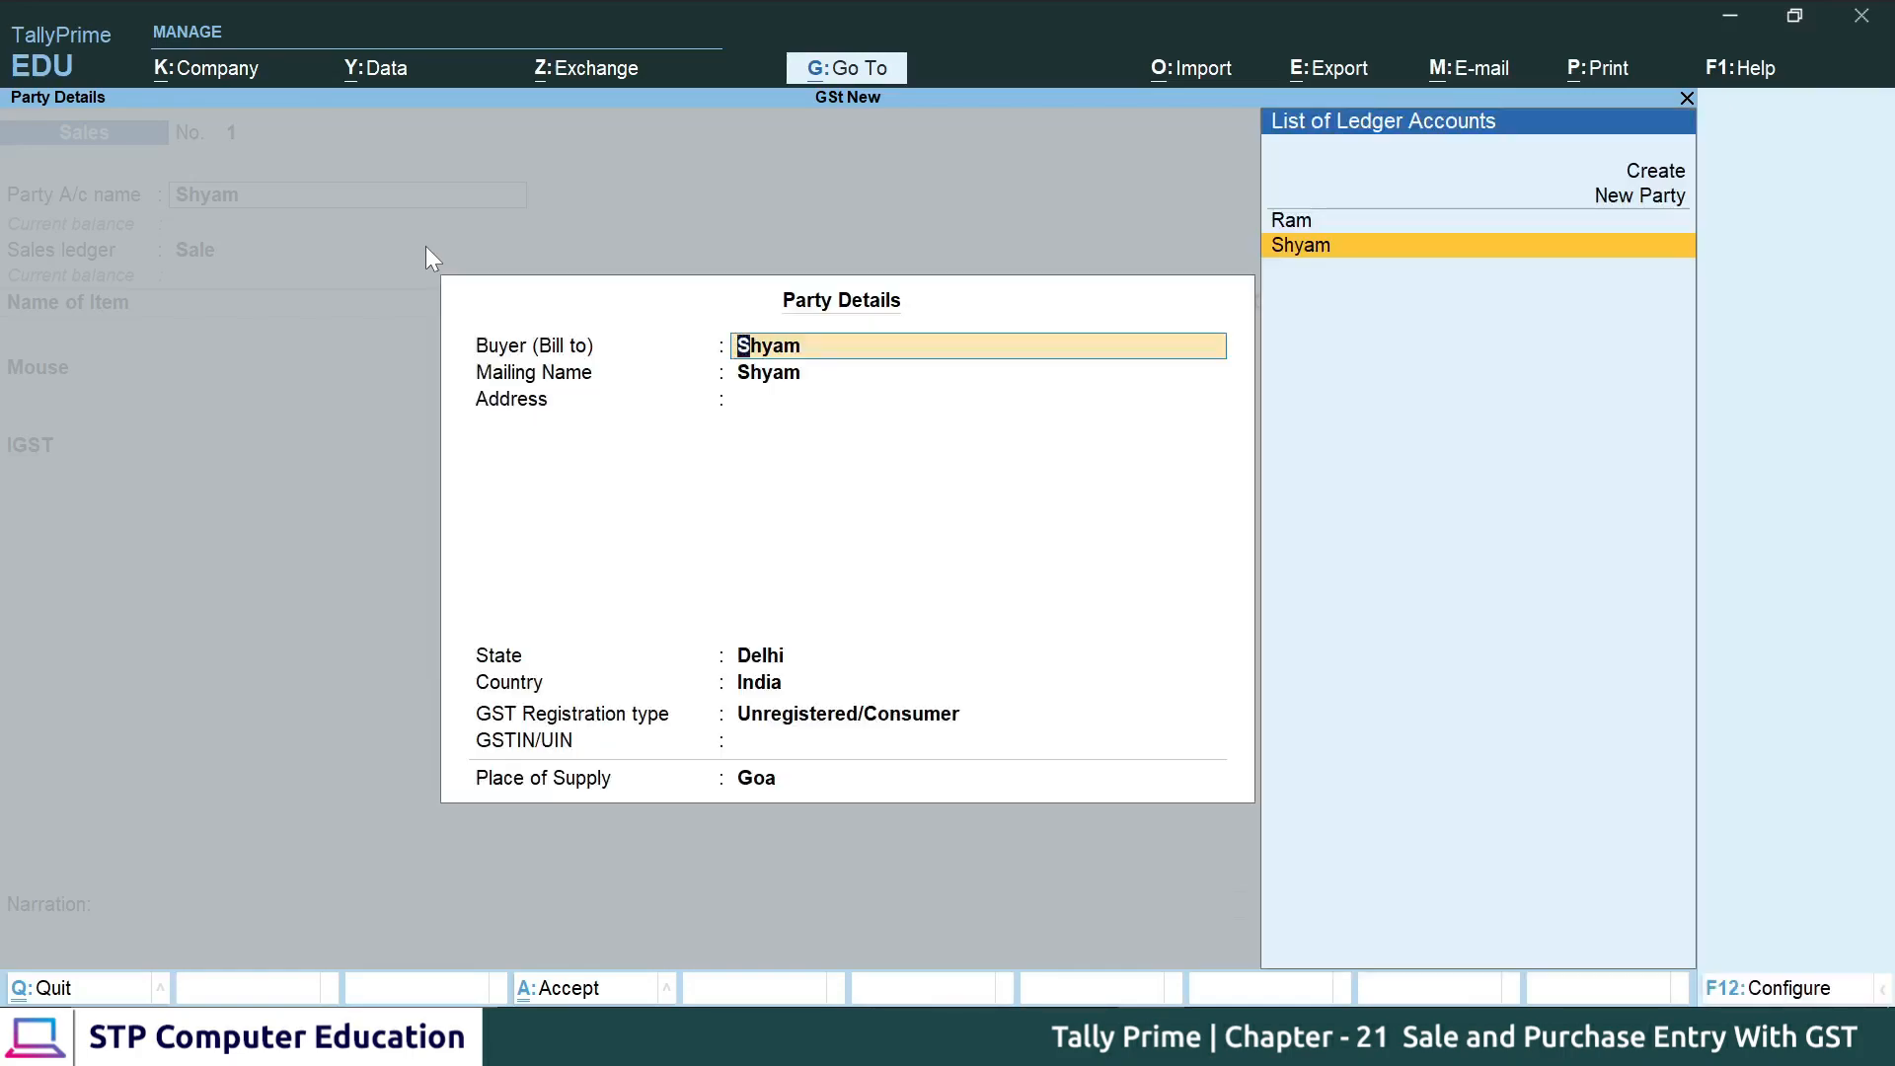
- Review the buyer's state, country, GST registration type and place of supply in the party details
{"action": "key", "text": "Return"}
{"action": "key", "text": "Return"}
{"action": "key", "text": "Return"}
{"action": "key", "text": "Return"}
{"action": "key", "text": "Return"}
{"action": "key", "text": "Return"}
{"action": "key", "text": "Return"}
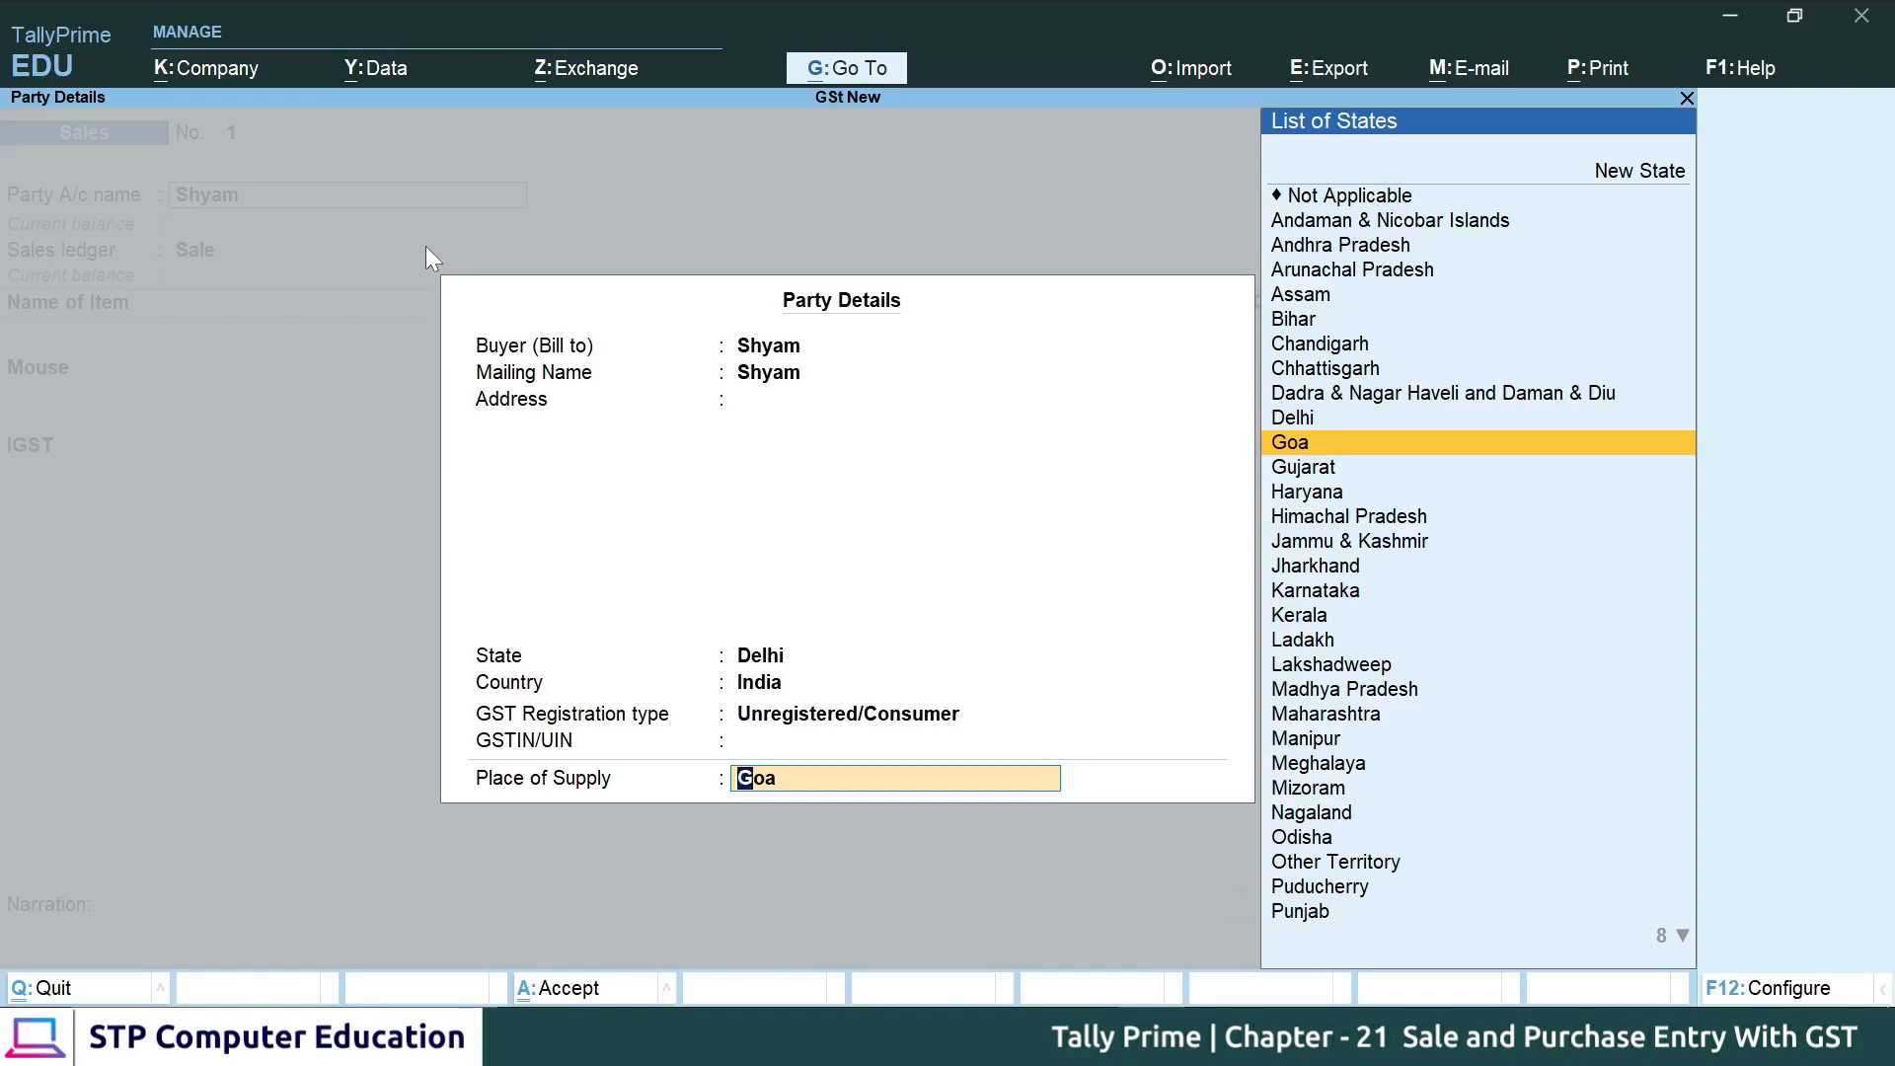
- Keep Goa as the place of supply and accept the Sale ledger, Mouse line and IGST amount as entered
{"action": "key", "text": "Return"}
{"action": "key", "text": "Return"}
{"action": "key", "text": "Return"}
{"action": "key", "text": "Return"}
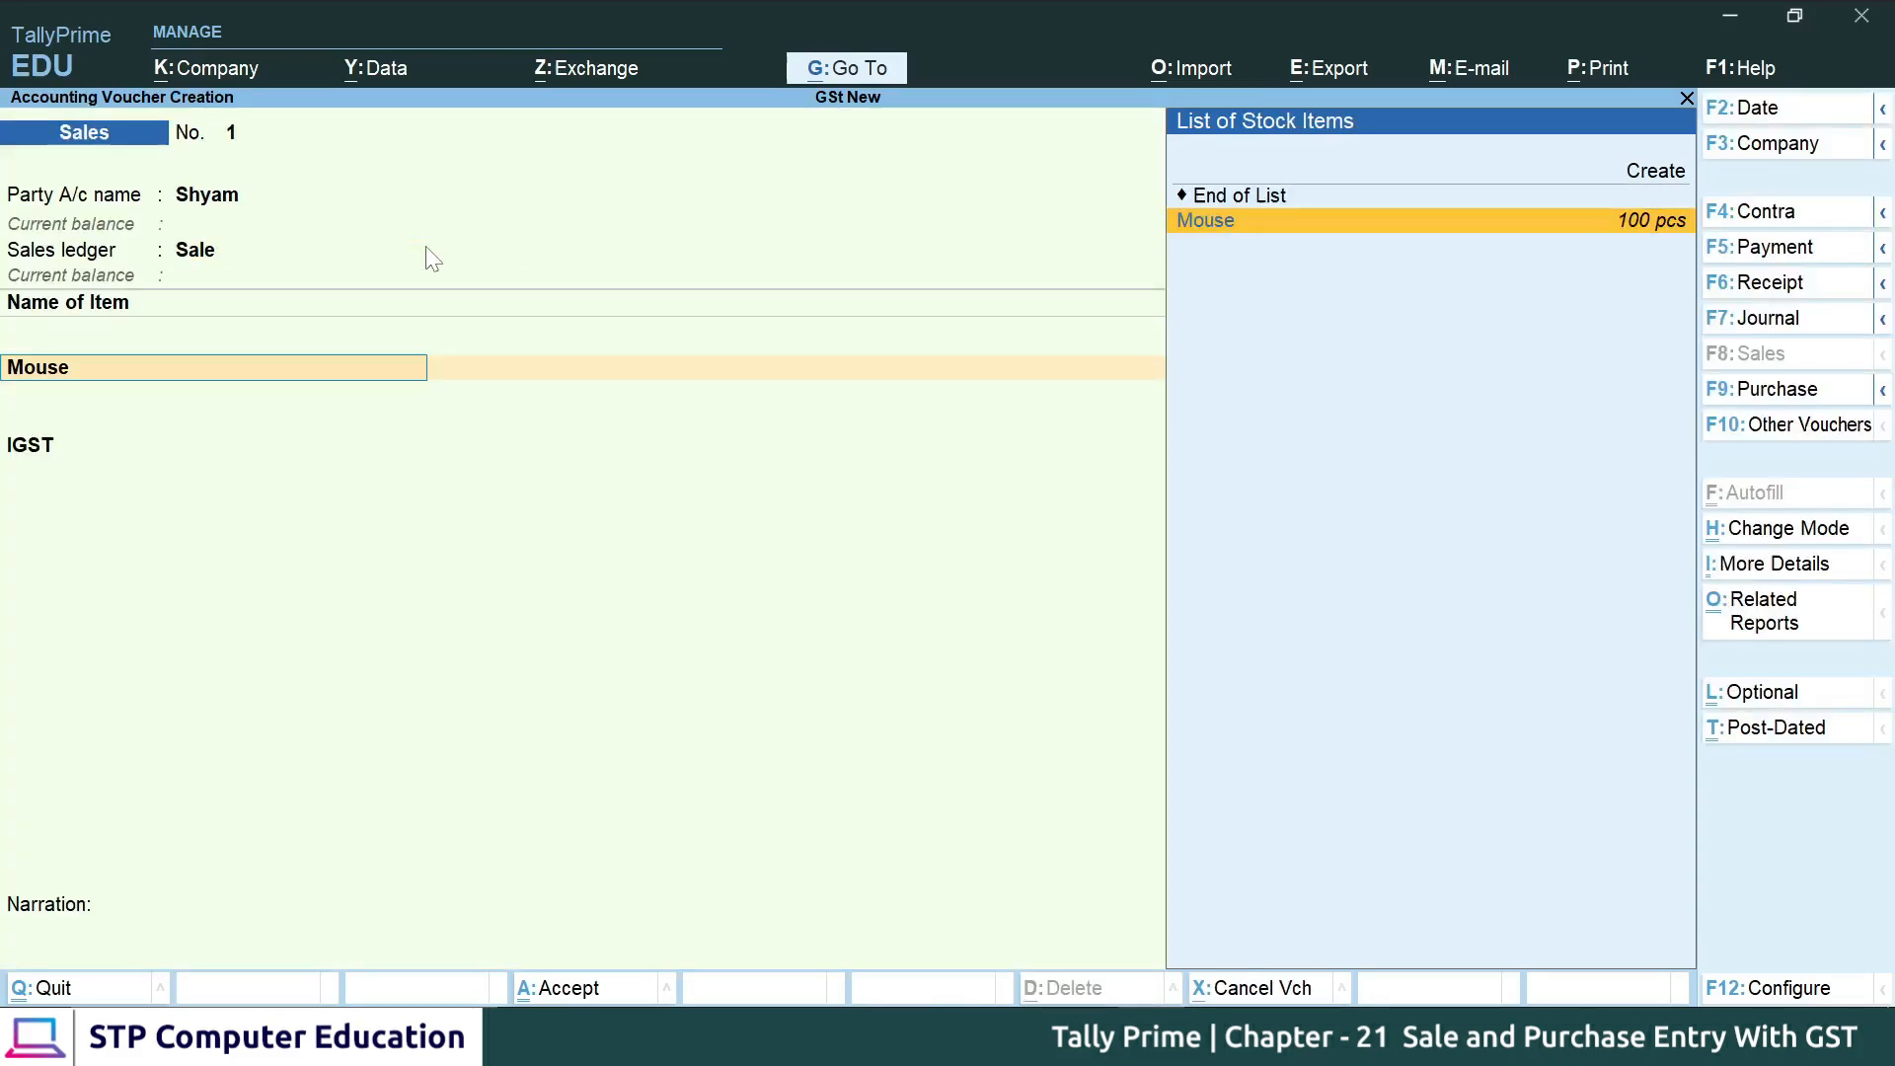
{"action": "key", "text": "Return"}
{"action": "key", "text": "Return"}
{"action": "key", "text": "Return"}
{"action": "key", "text": "Return"}
{"action": "key", "text": "Return"}
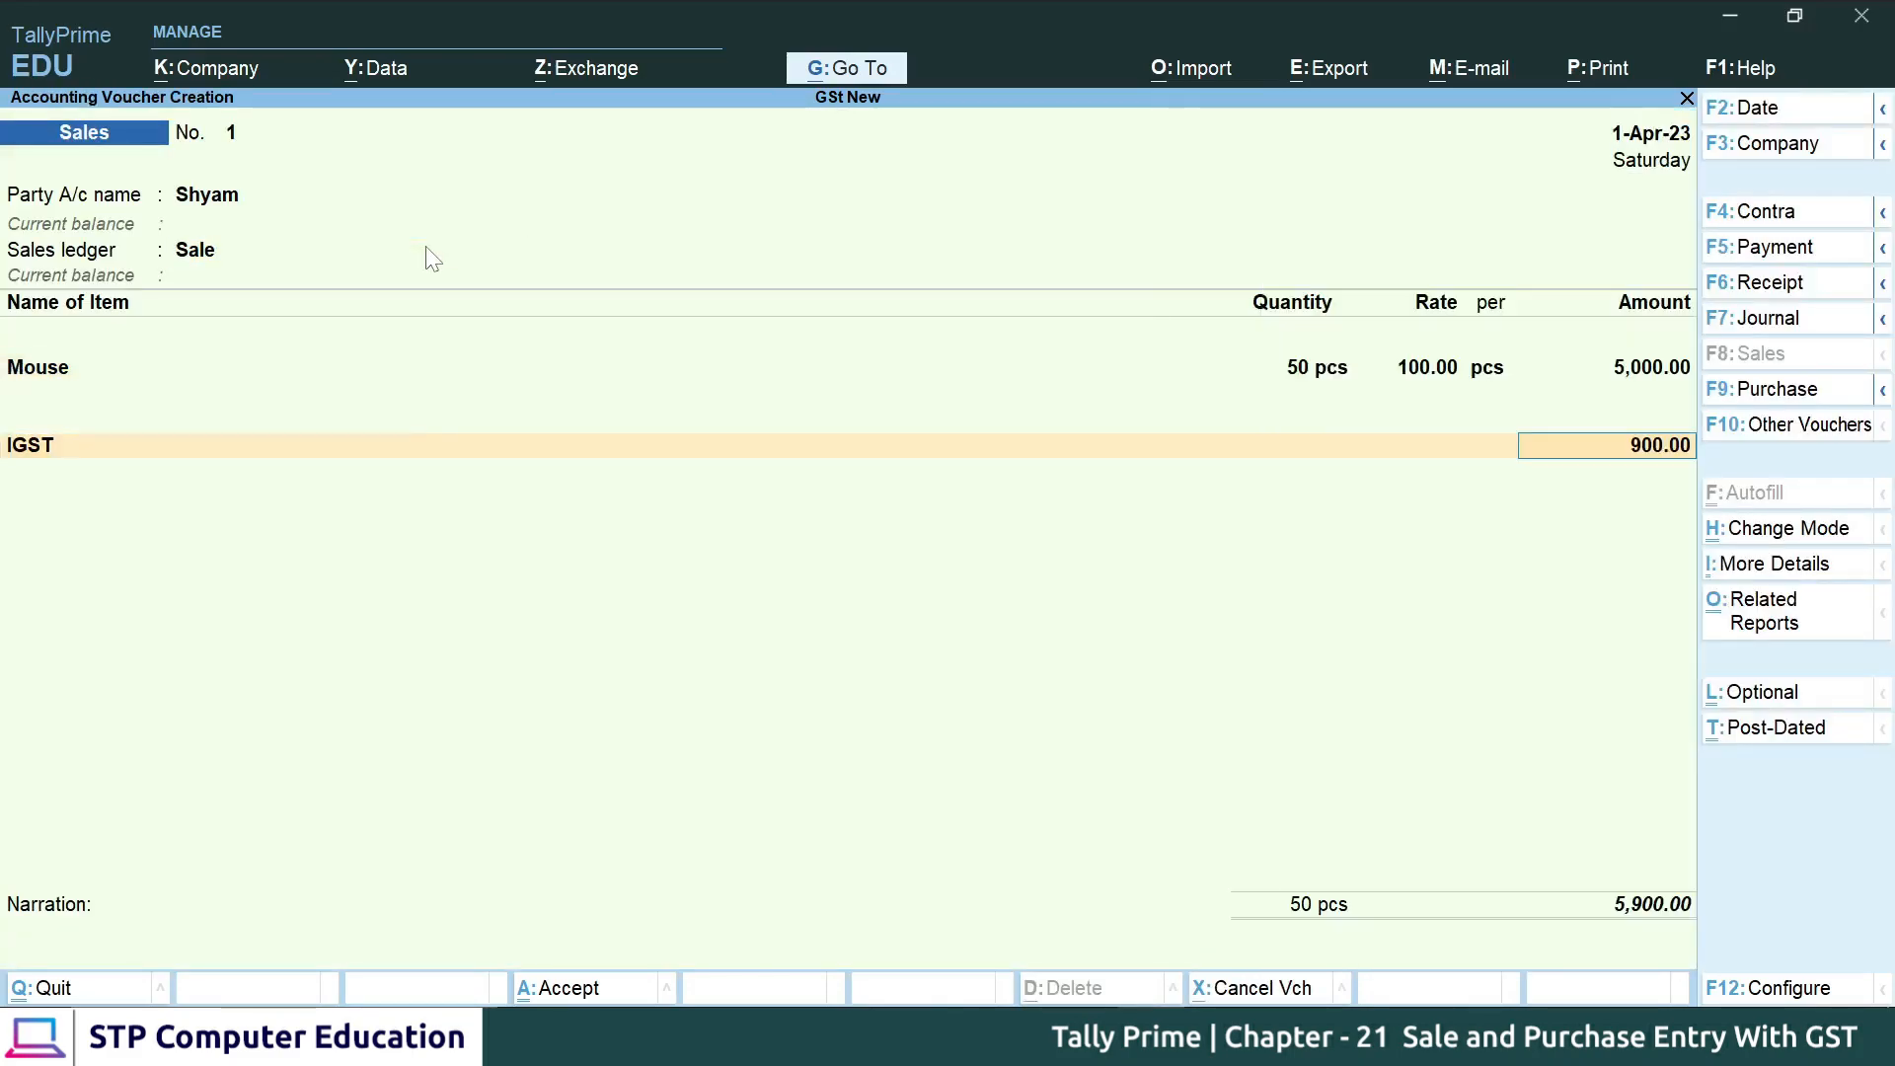
{"action": "key", "text": "Return"}
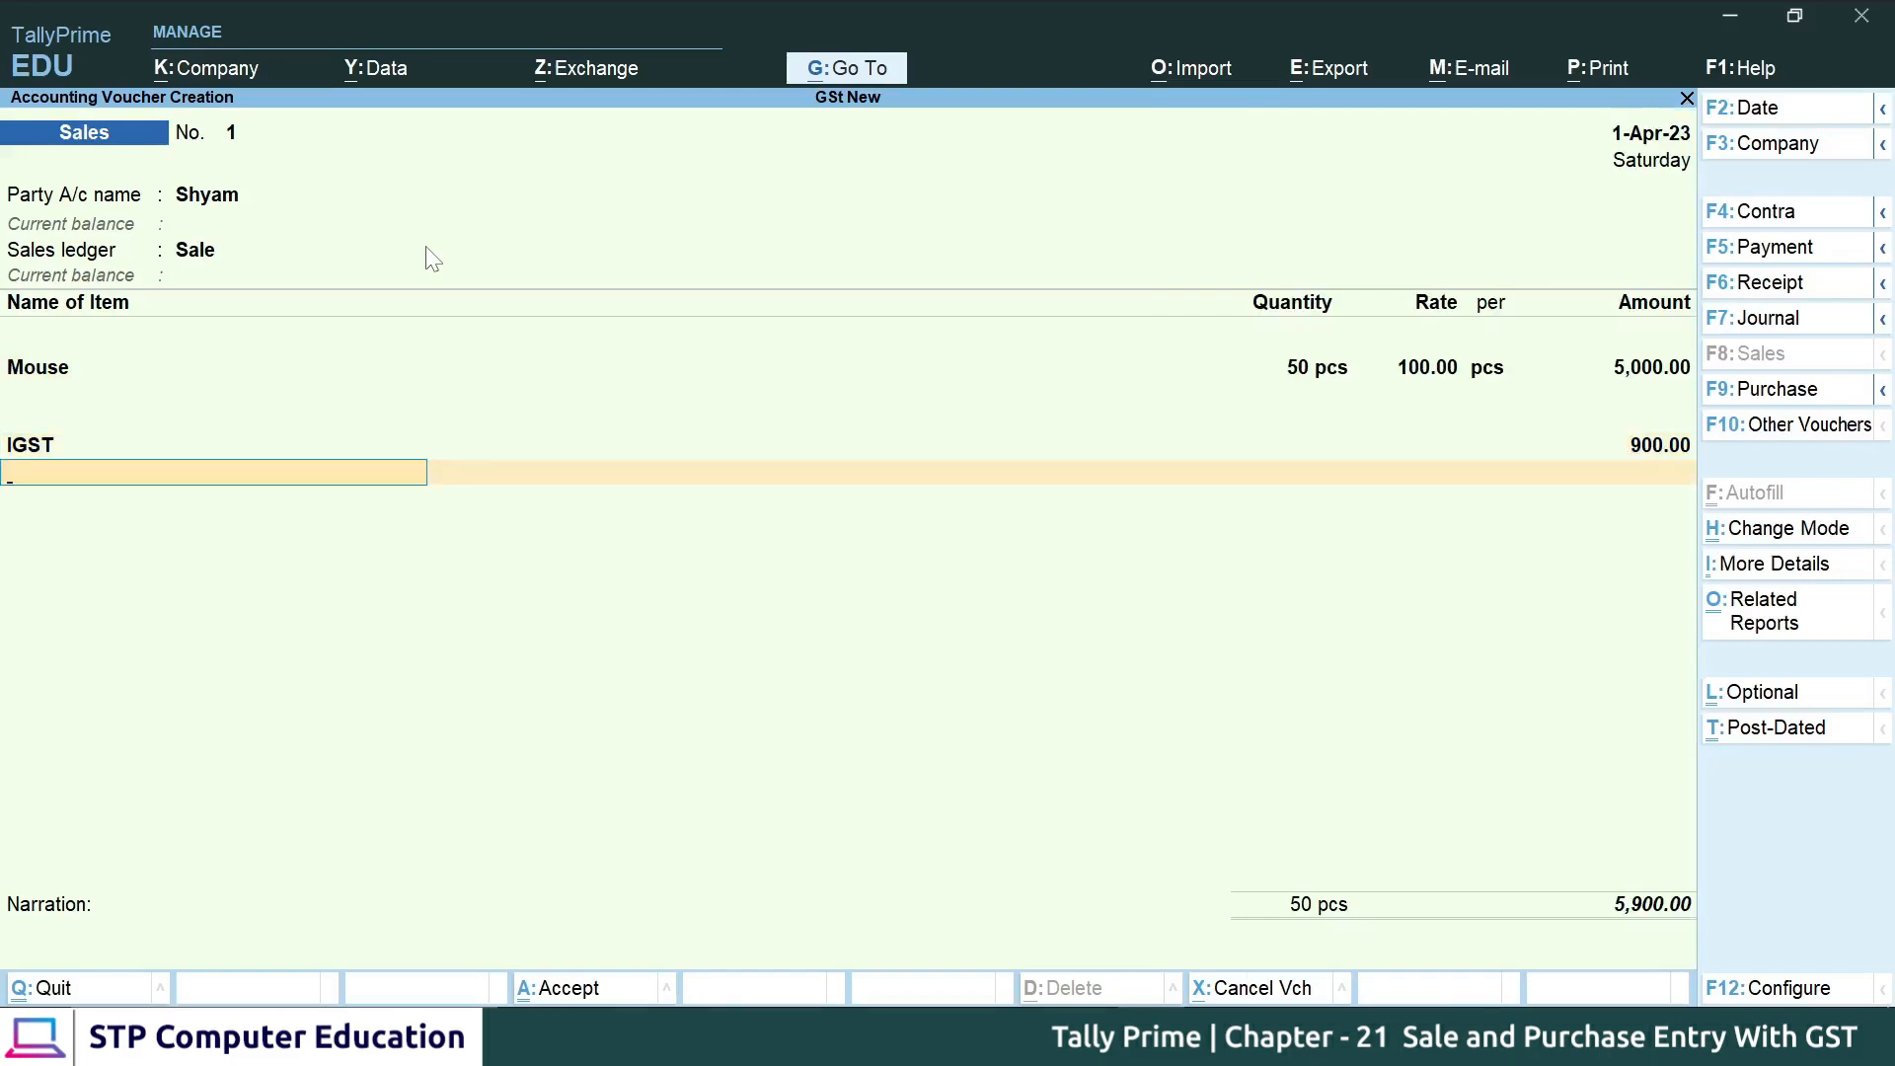
- Examine the detailed GST tax analysis of the sales voucher for tax type and rate, and close it
{"action": "key", "text": "ctrl+o"}
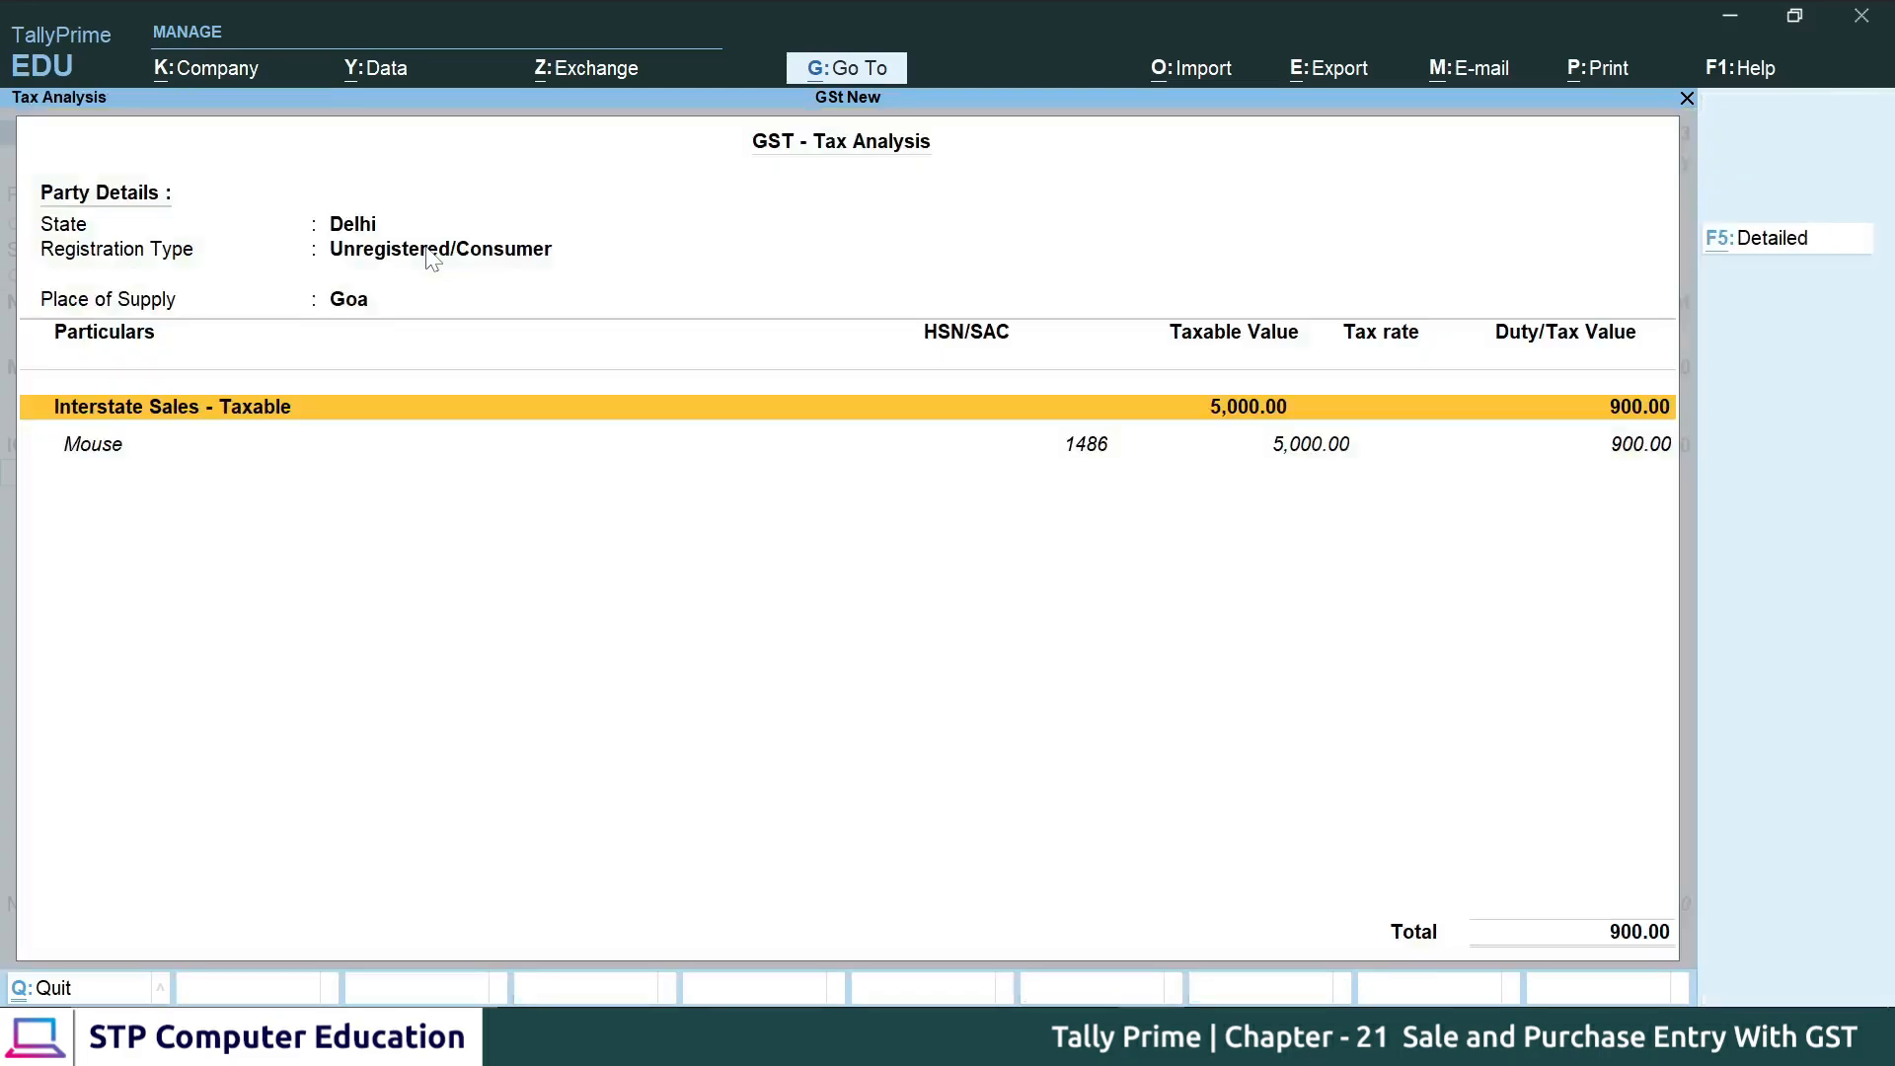
{"action": "key", "text": "F5"}
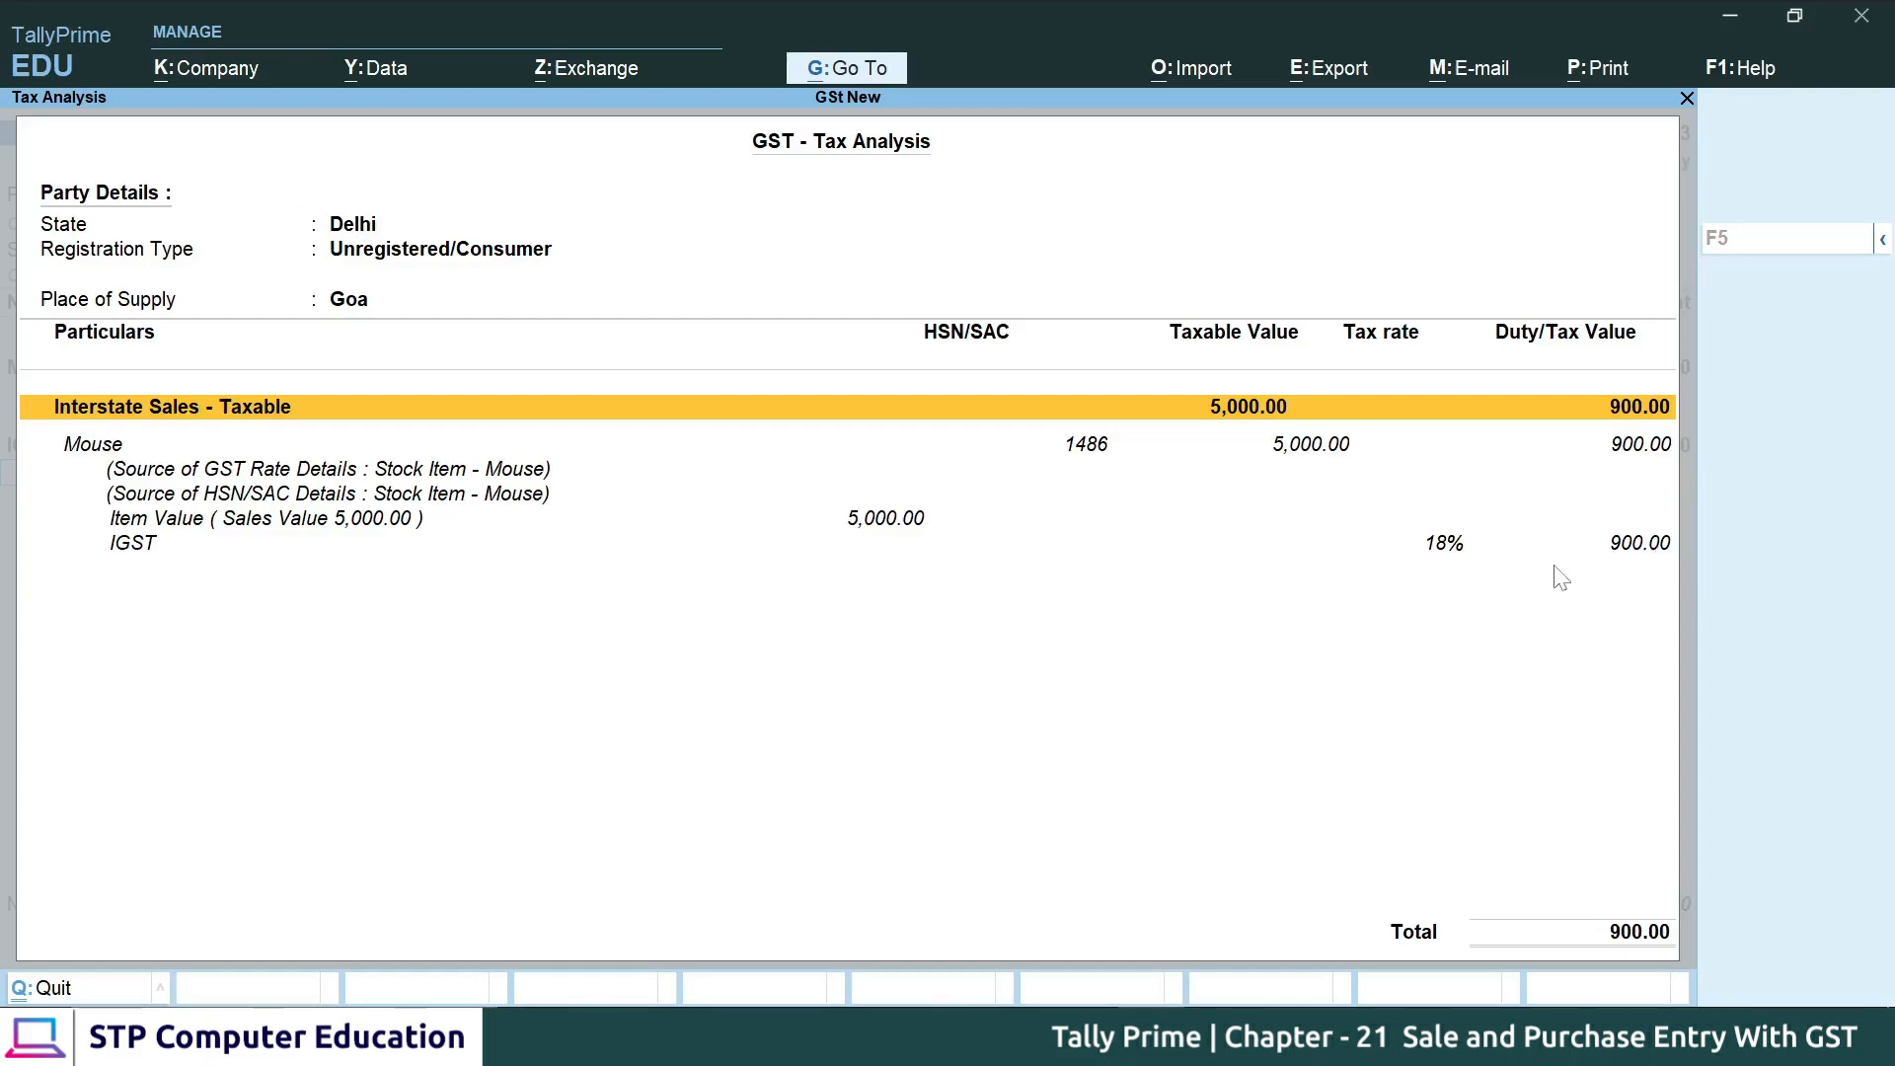
{"action": "key", "text": "Escape"}
- End the ledger lines, leave the narration blank and save the sales voucher
{"action": "key", "text": "Return"}
{"action": "key", "text": "Return"}
{"action": "key", "text": "Return"}
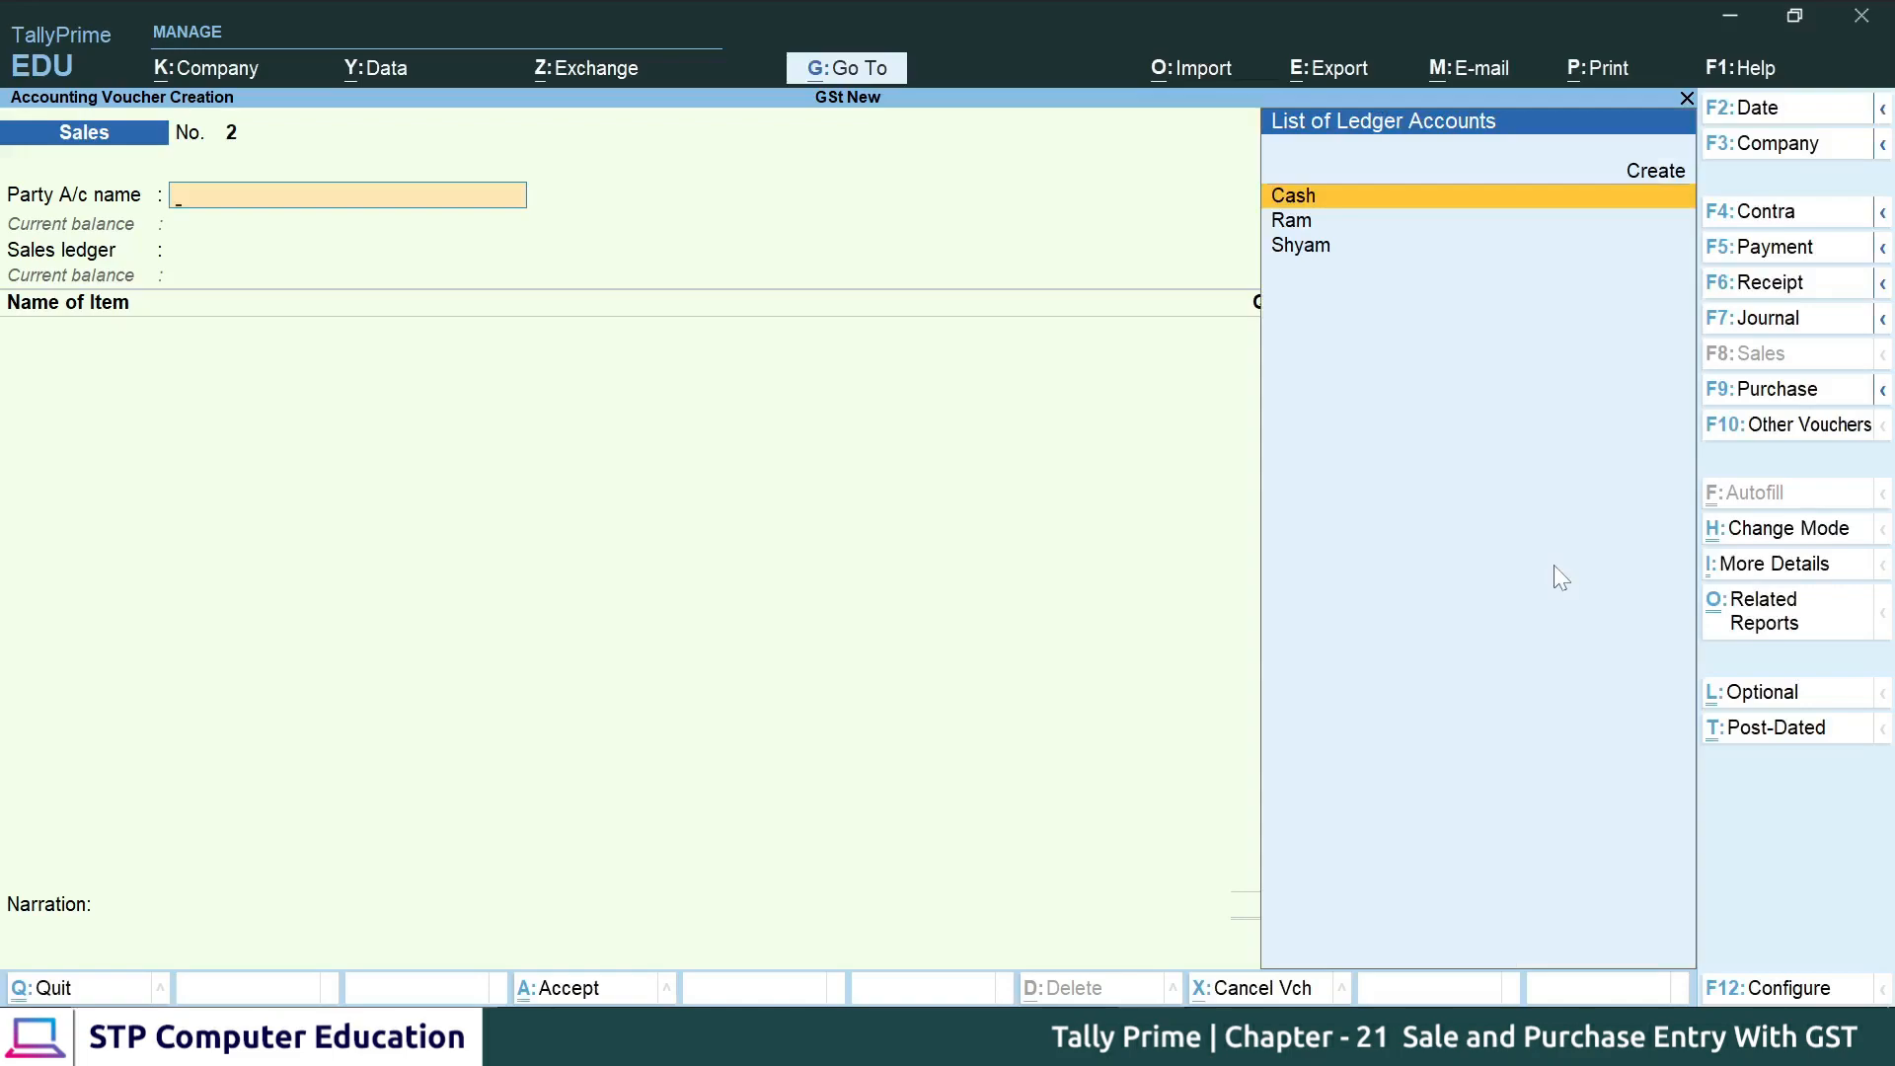
- Reopen the sales voucher just saved and display its enlarged Tax Invoice print preview
{"action": "key", "text": "Page_Up"}
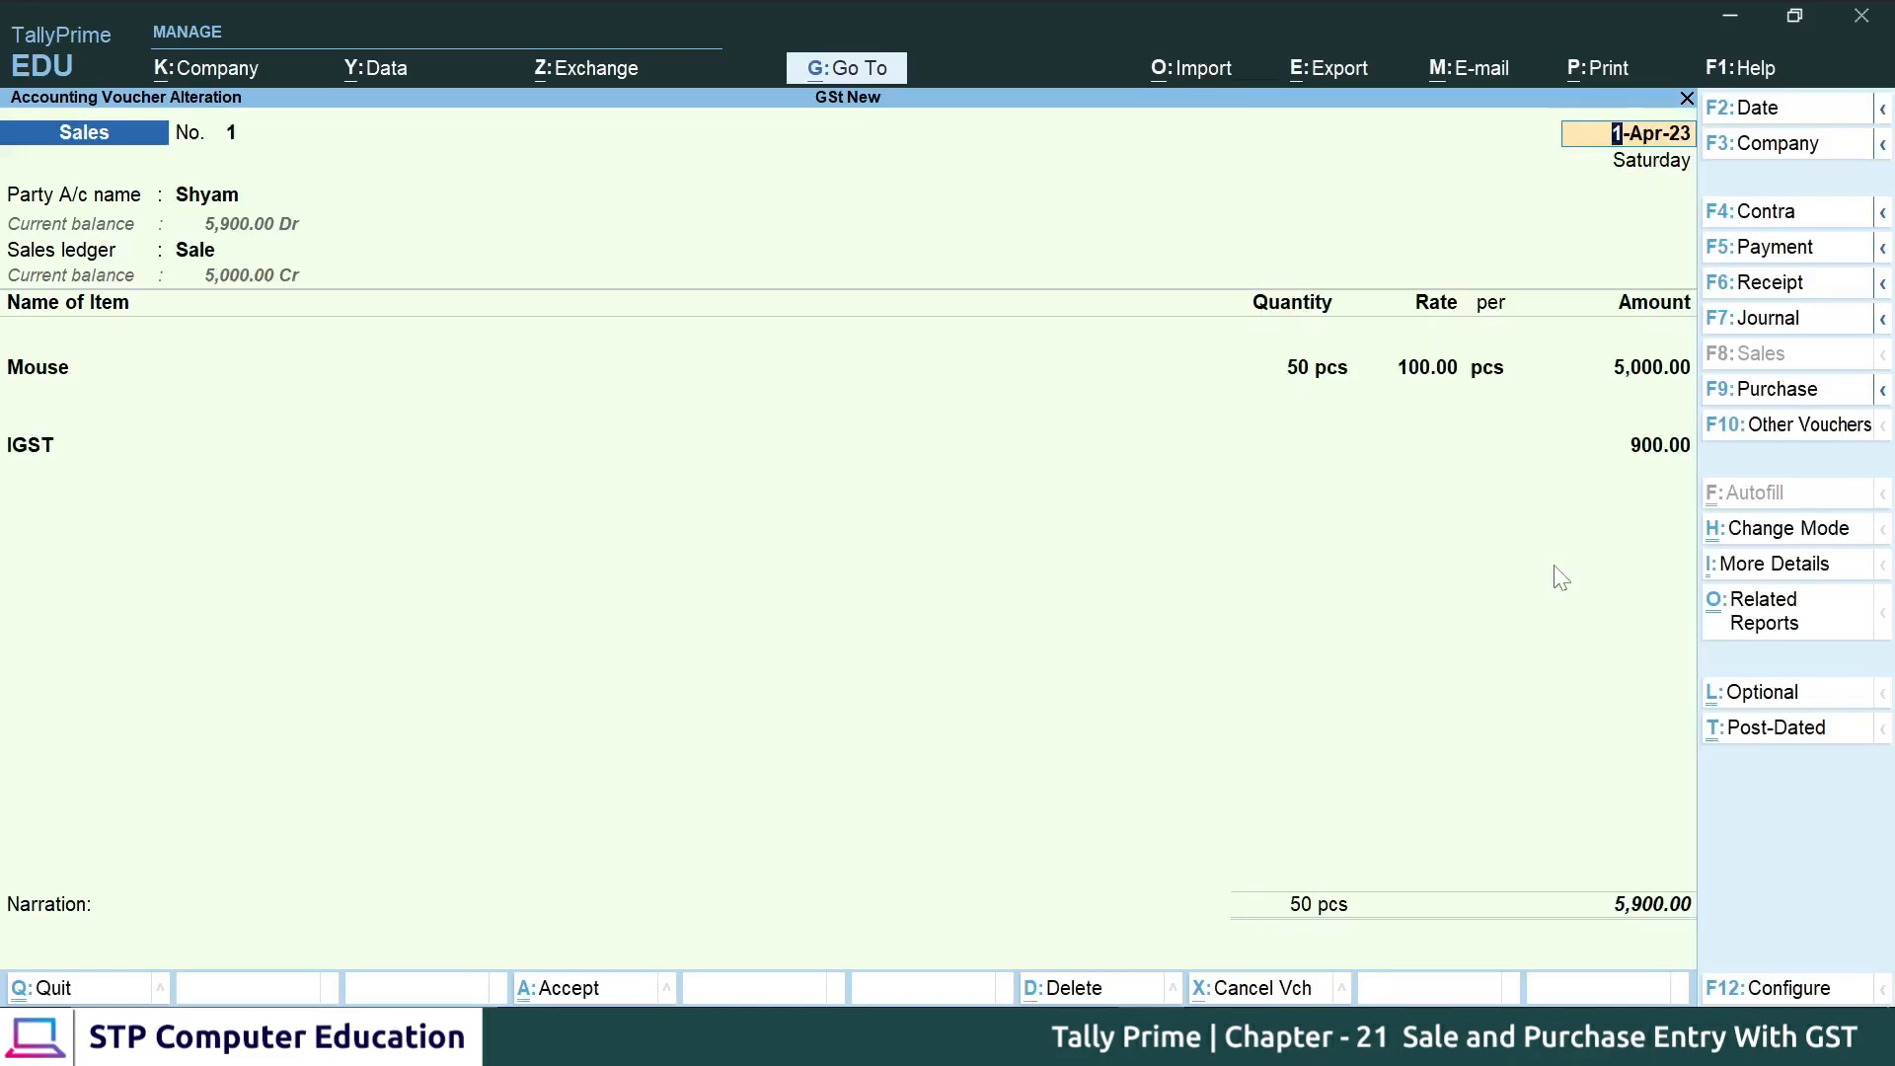
{"action": "key", "text": "ctrl+p"}
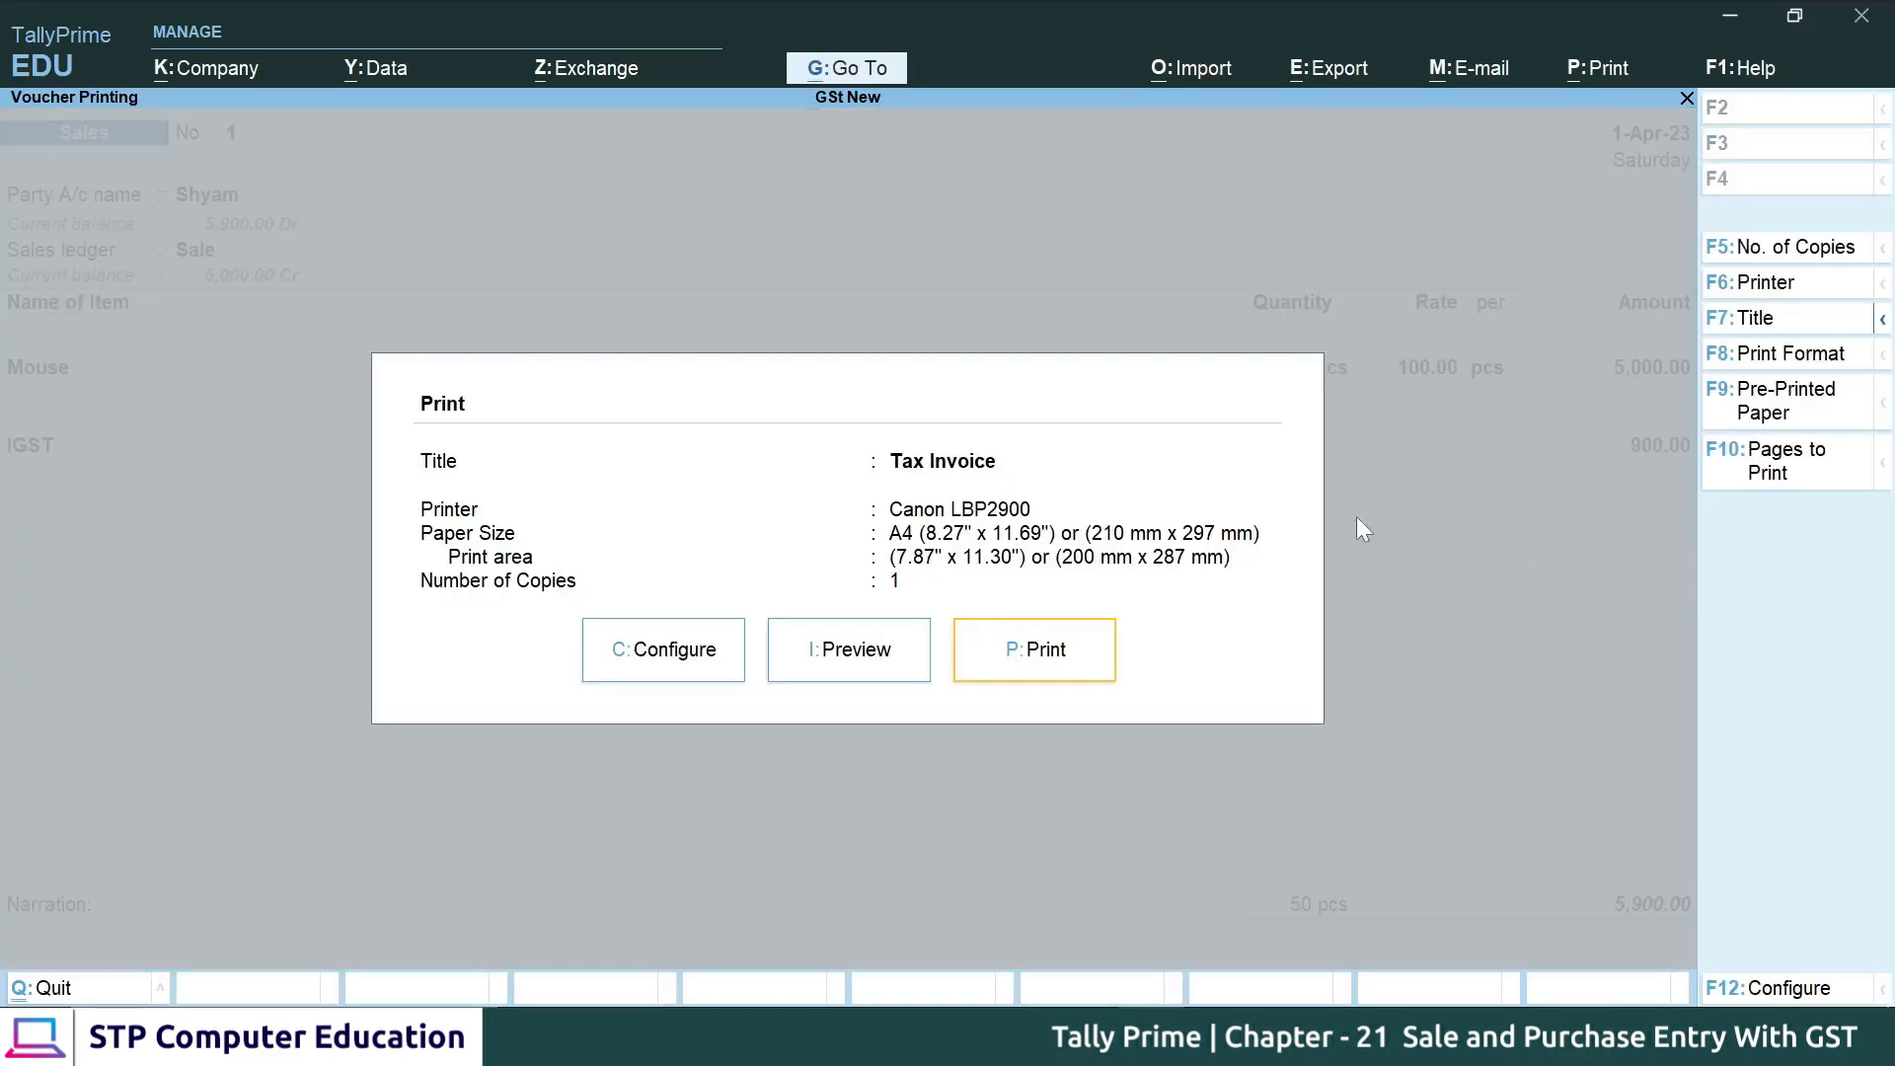
{"action": "left_click", "coordinate": [857, 654]}
{"action": "key", "text": "alt+z"}
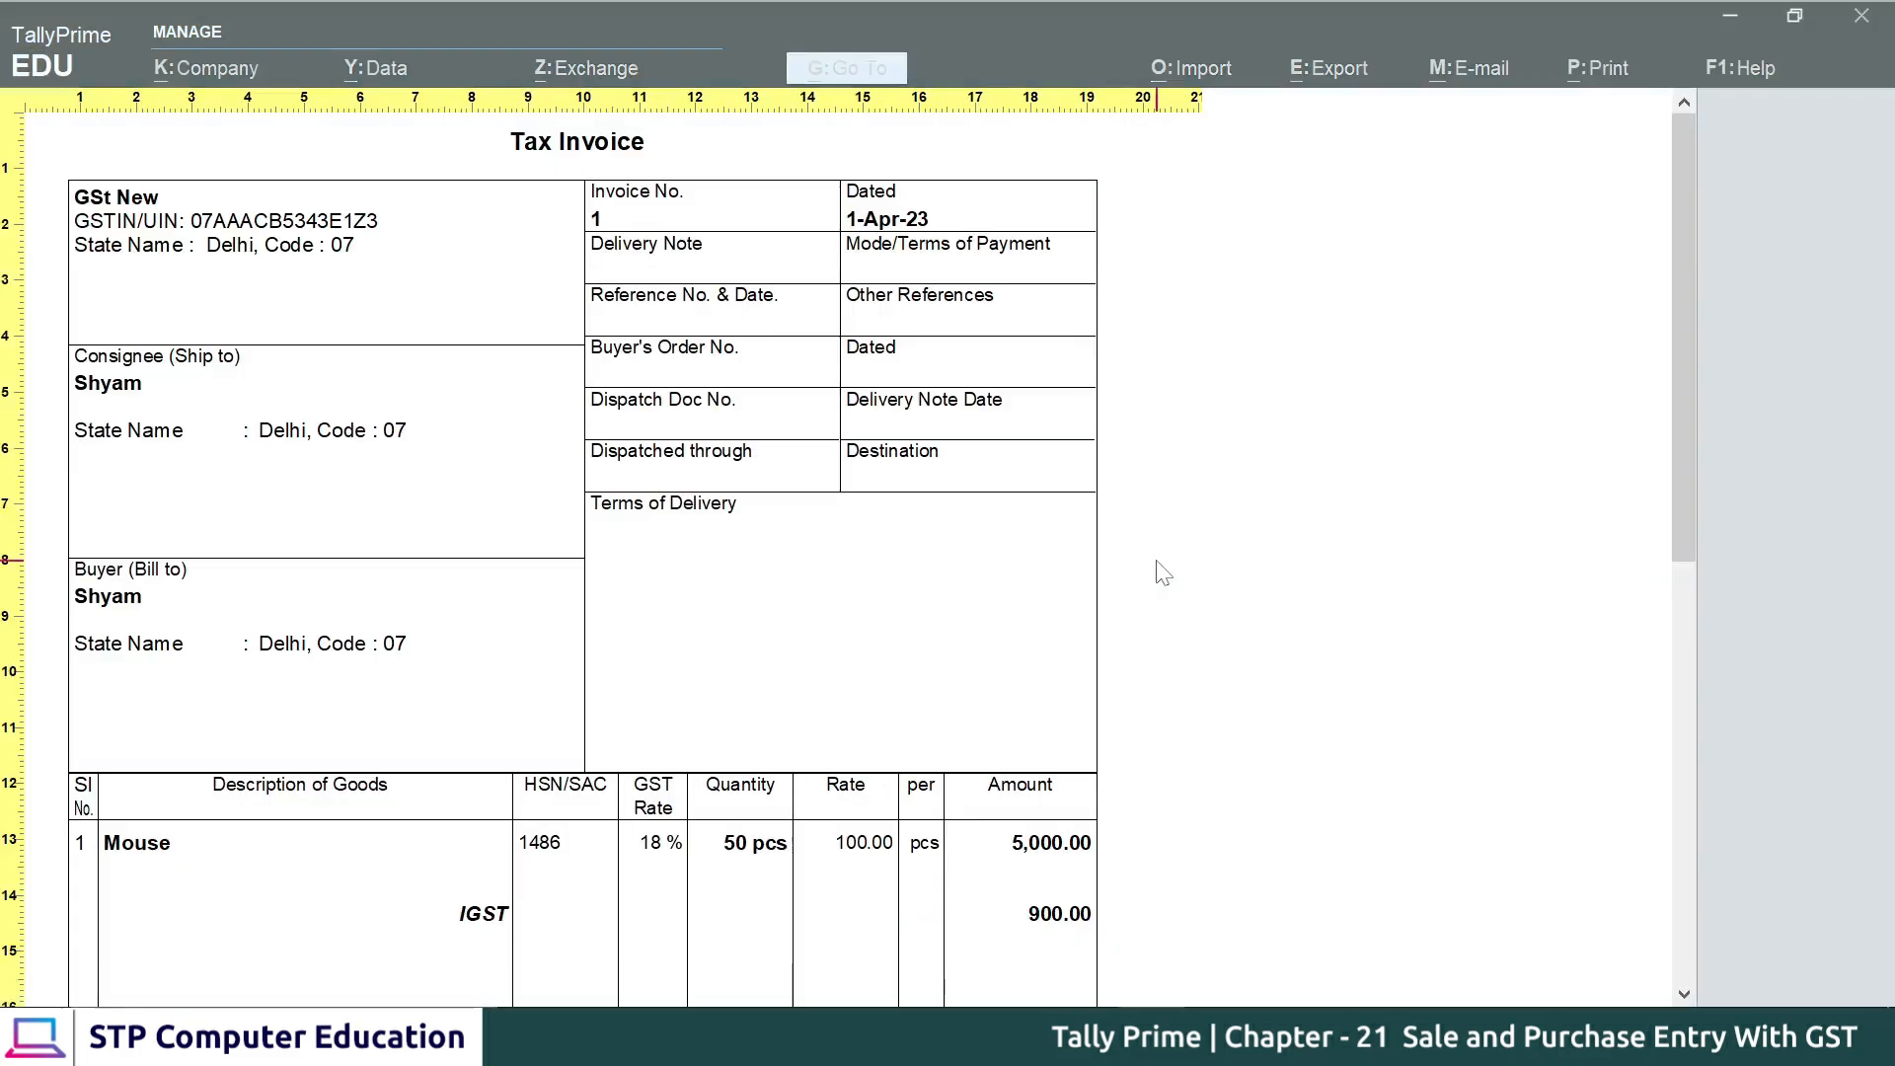
- Examine the sales invoice preview for party details, the item line and the IGST breakdown, and close it
{"action": "scroll", "coordinate": [381, 495], "scroll_direction": "down", "scroll_amount": 3}
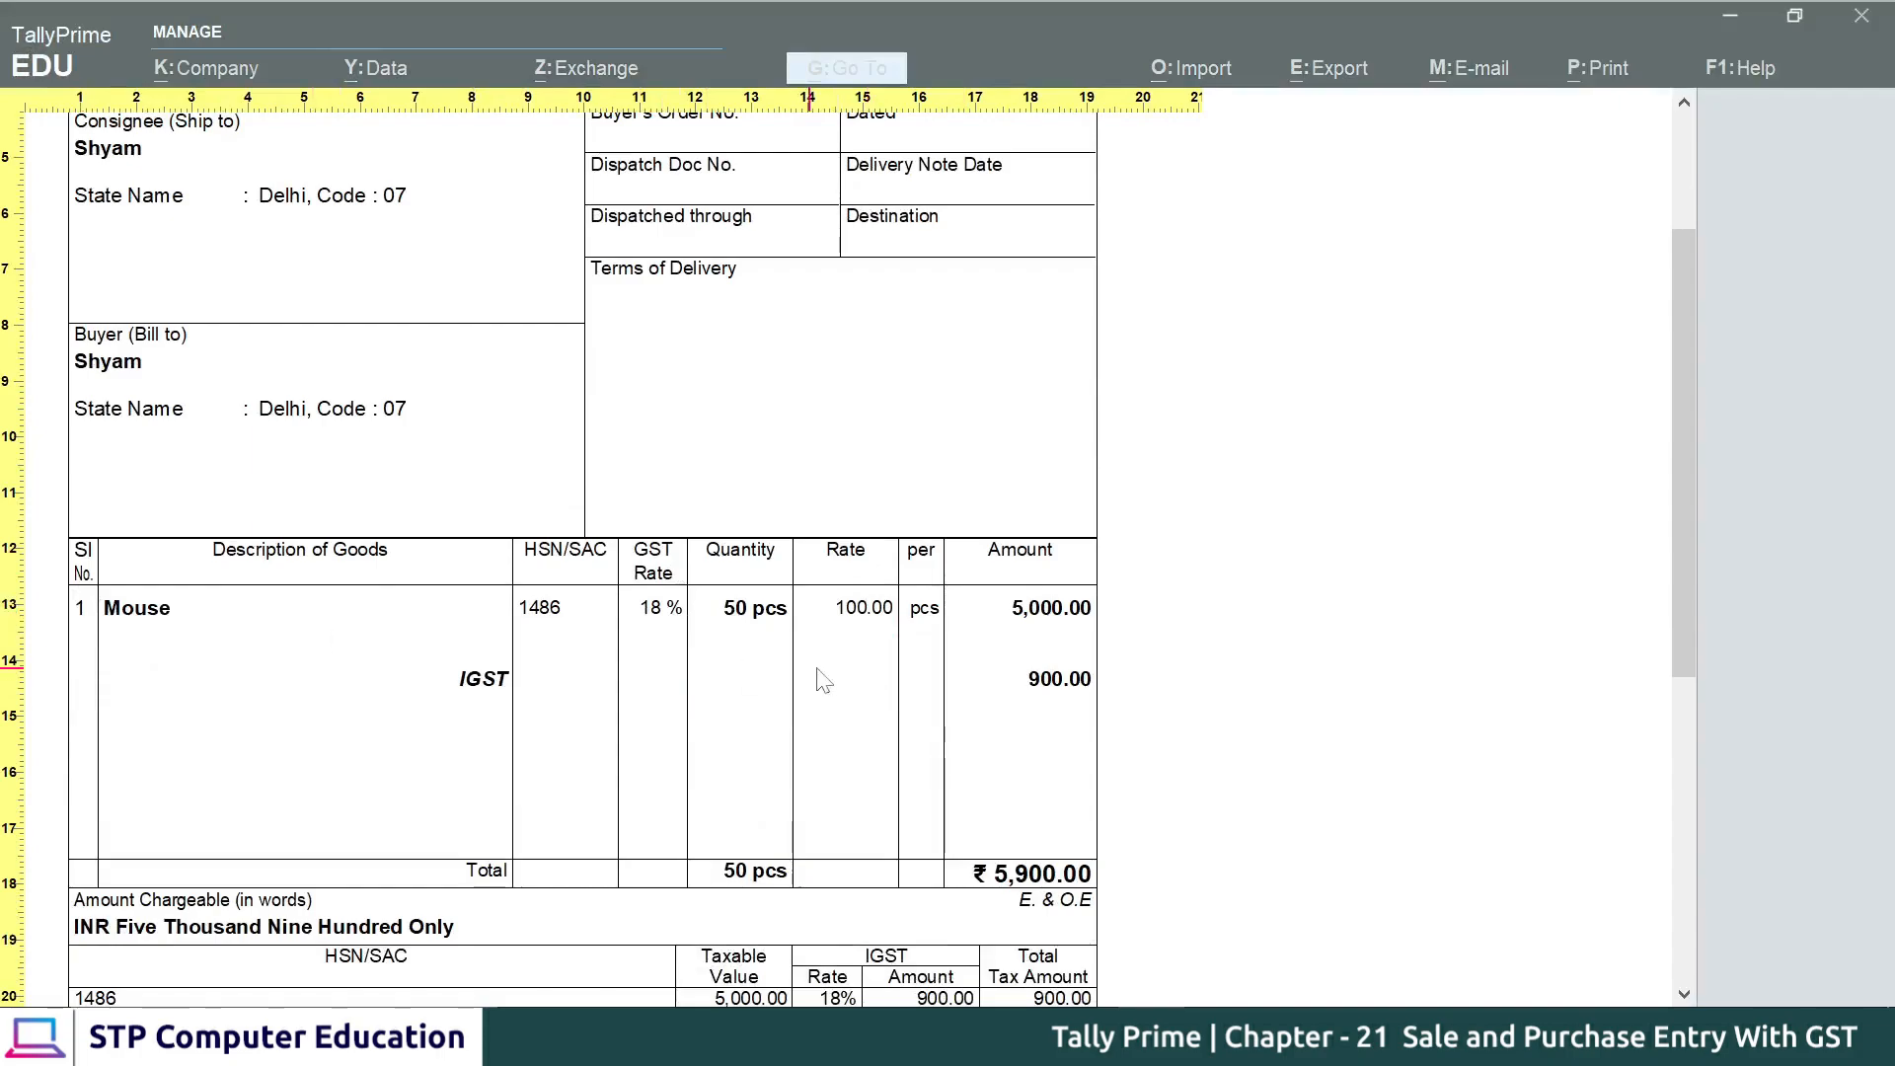
{"action": "scroll", "coordinate": [824, 681], "scroll_direction": "down", "scroll_amount": 3}
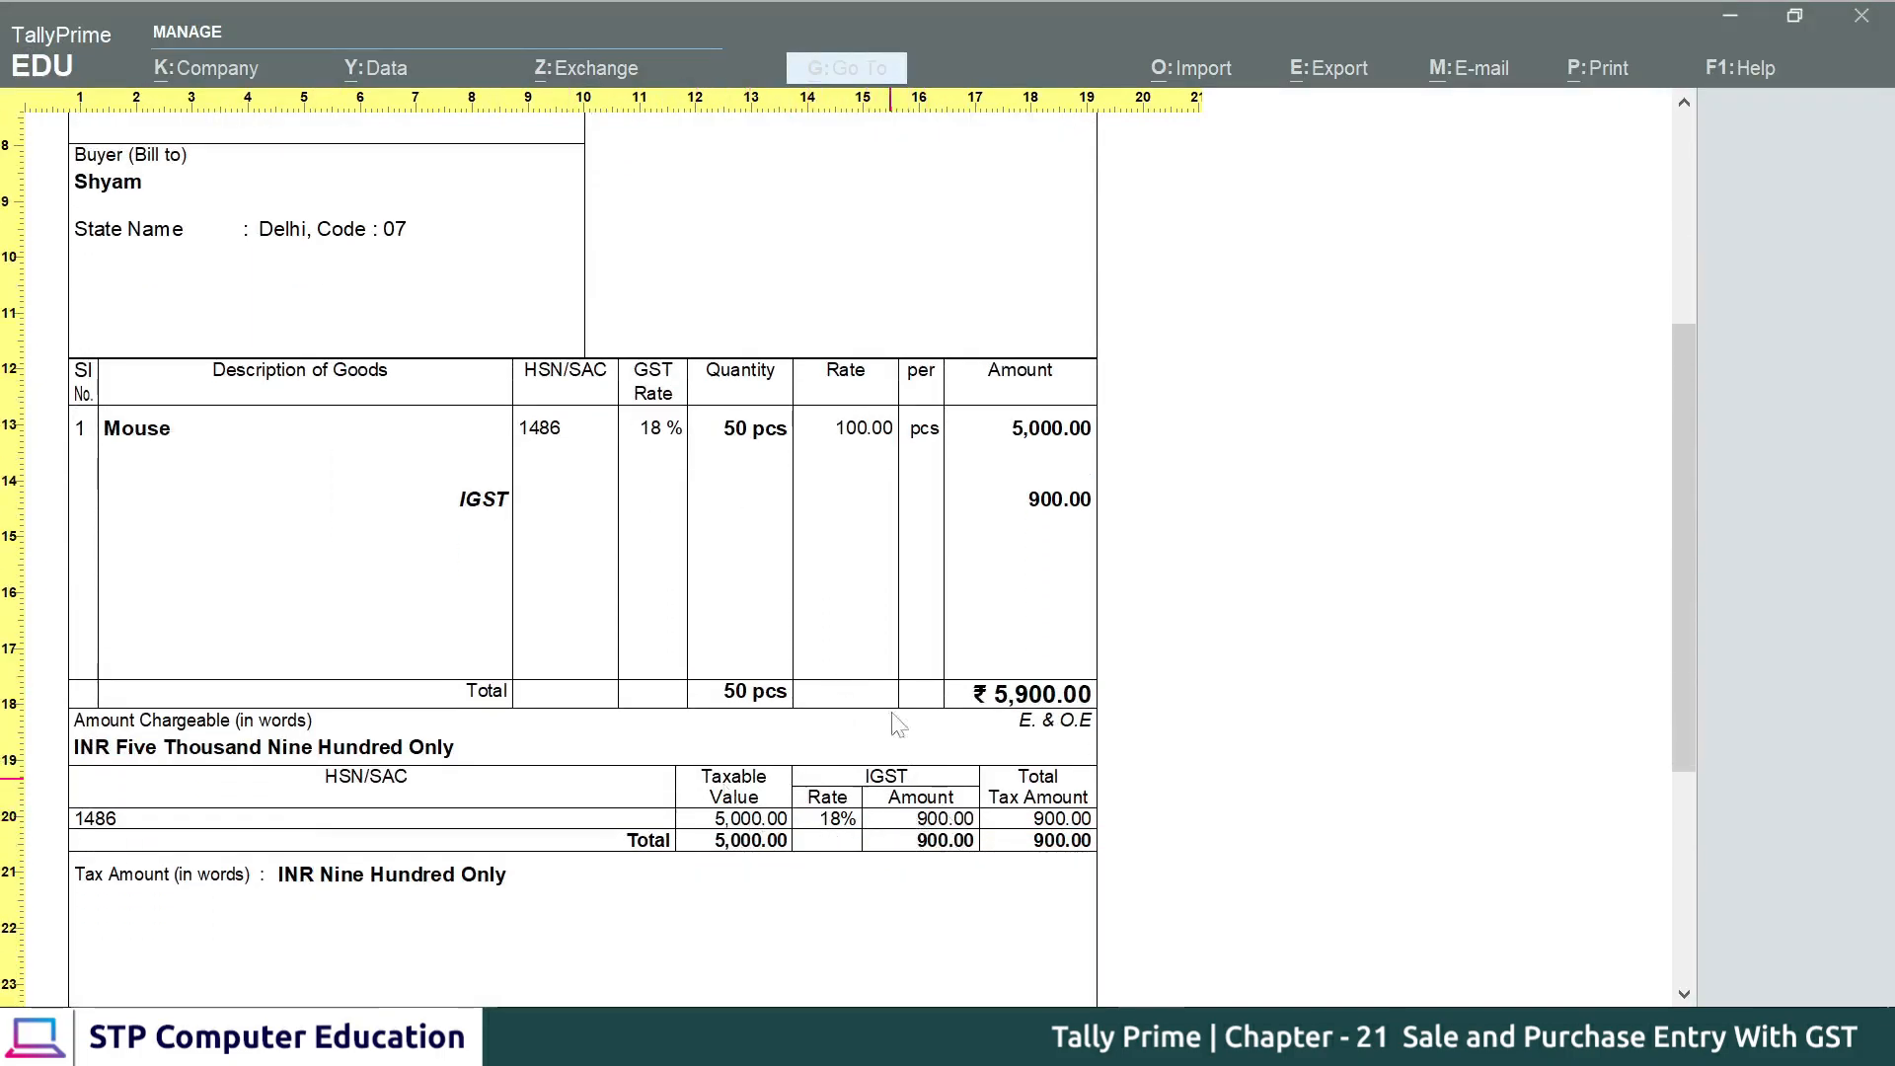
{"action": "scroll", "coordinate": [698, 601], "scroll_direction": "down", "scroll_amount": 3}
{"action": "scroll", "coordinate": [923, 656], "scroll_direction": "up", "scroll_amount": 5}
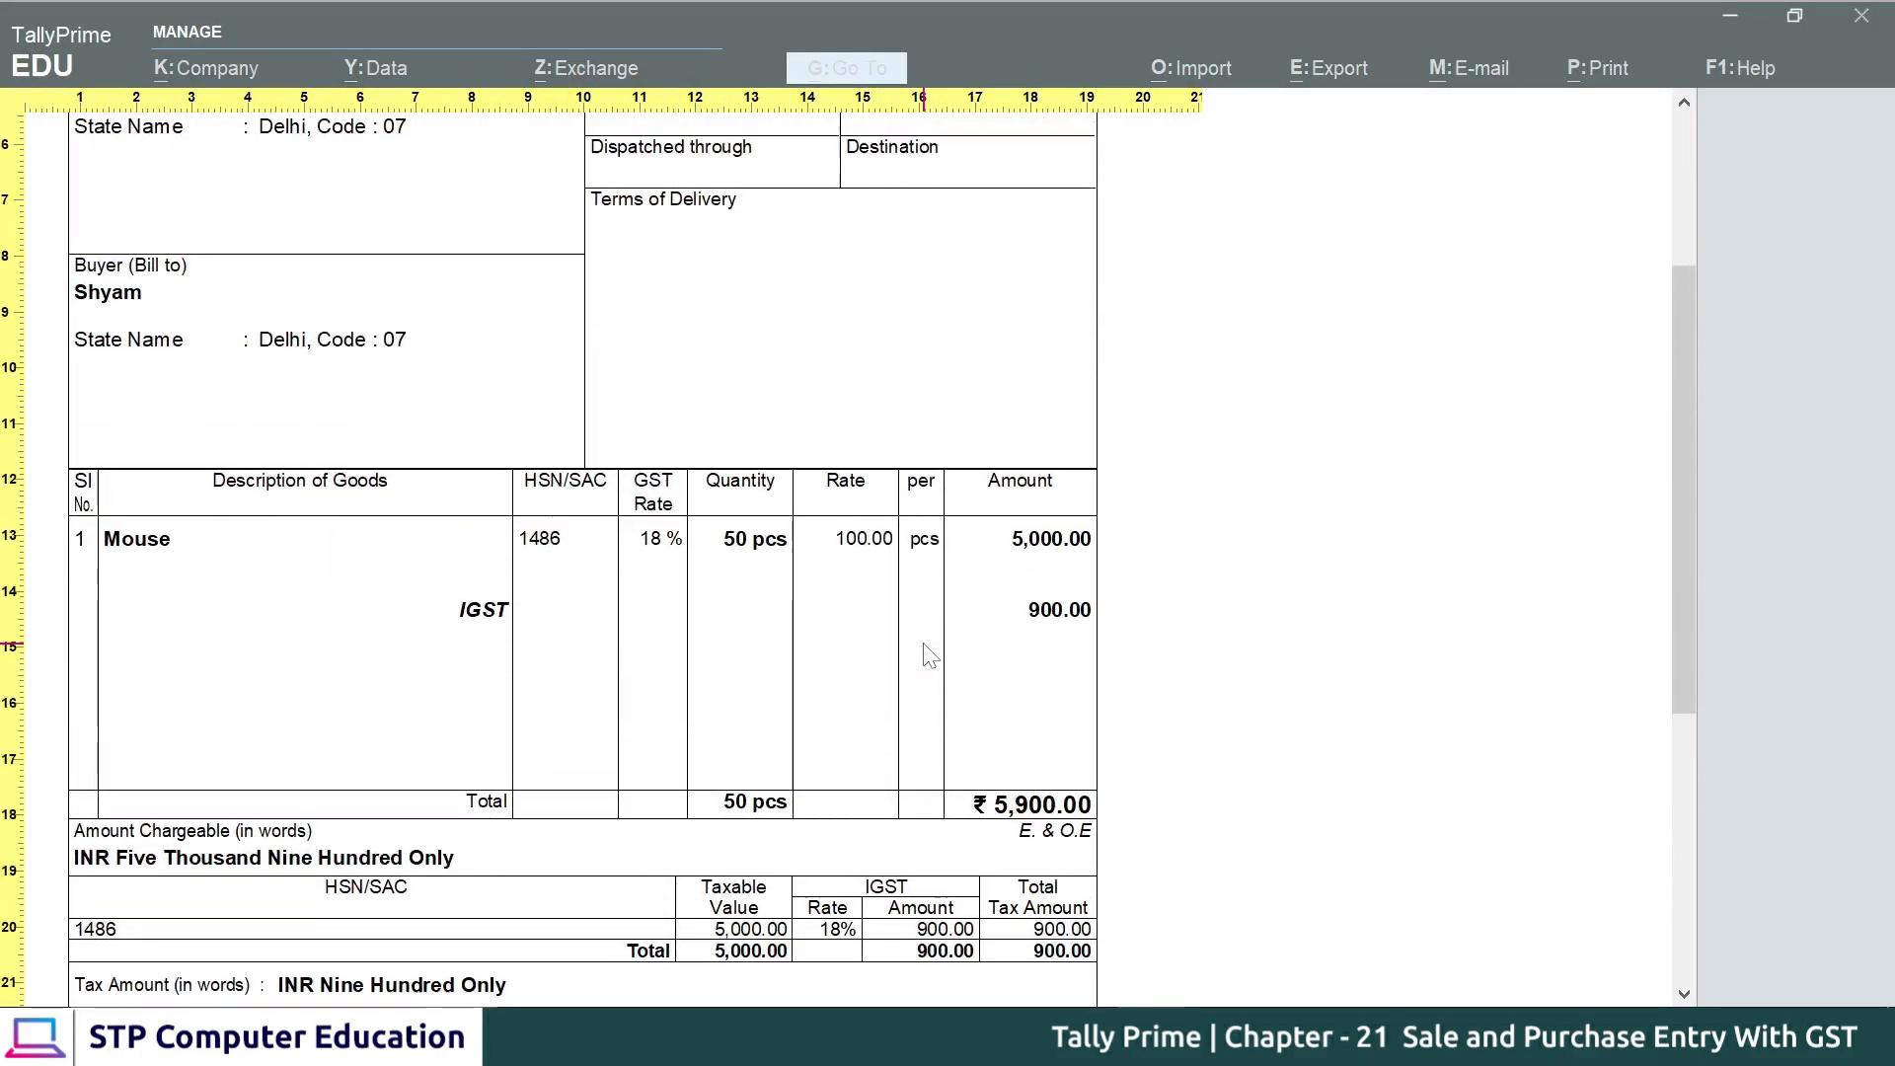
{"action": "scroll", "coordinate": [930, 654], "scroll_direction": "up", "scroll_amount": 5}
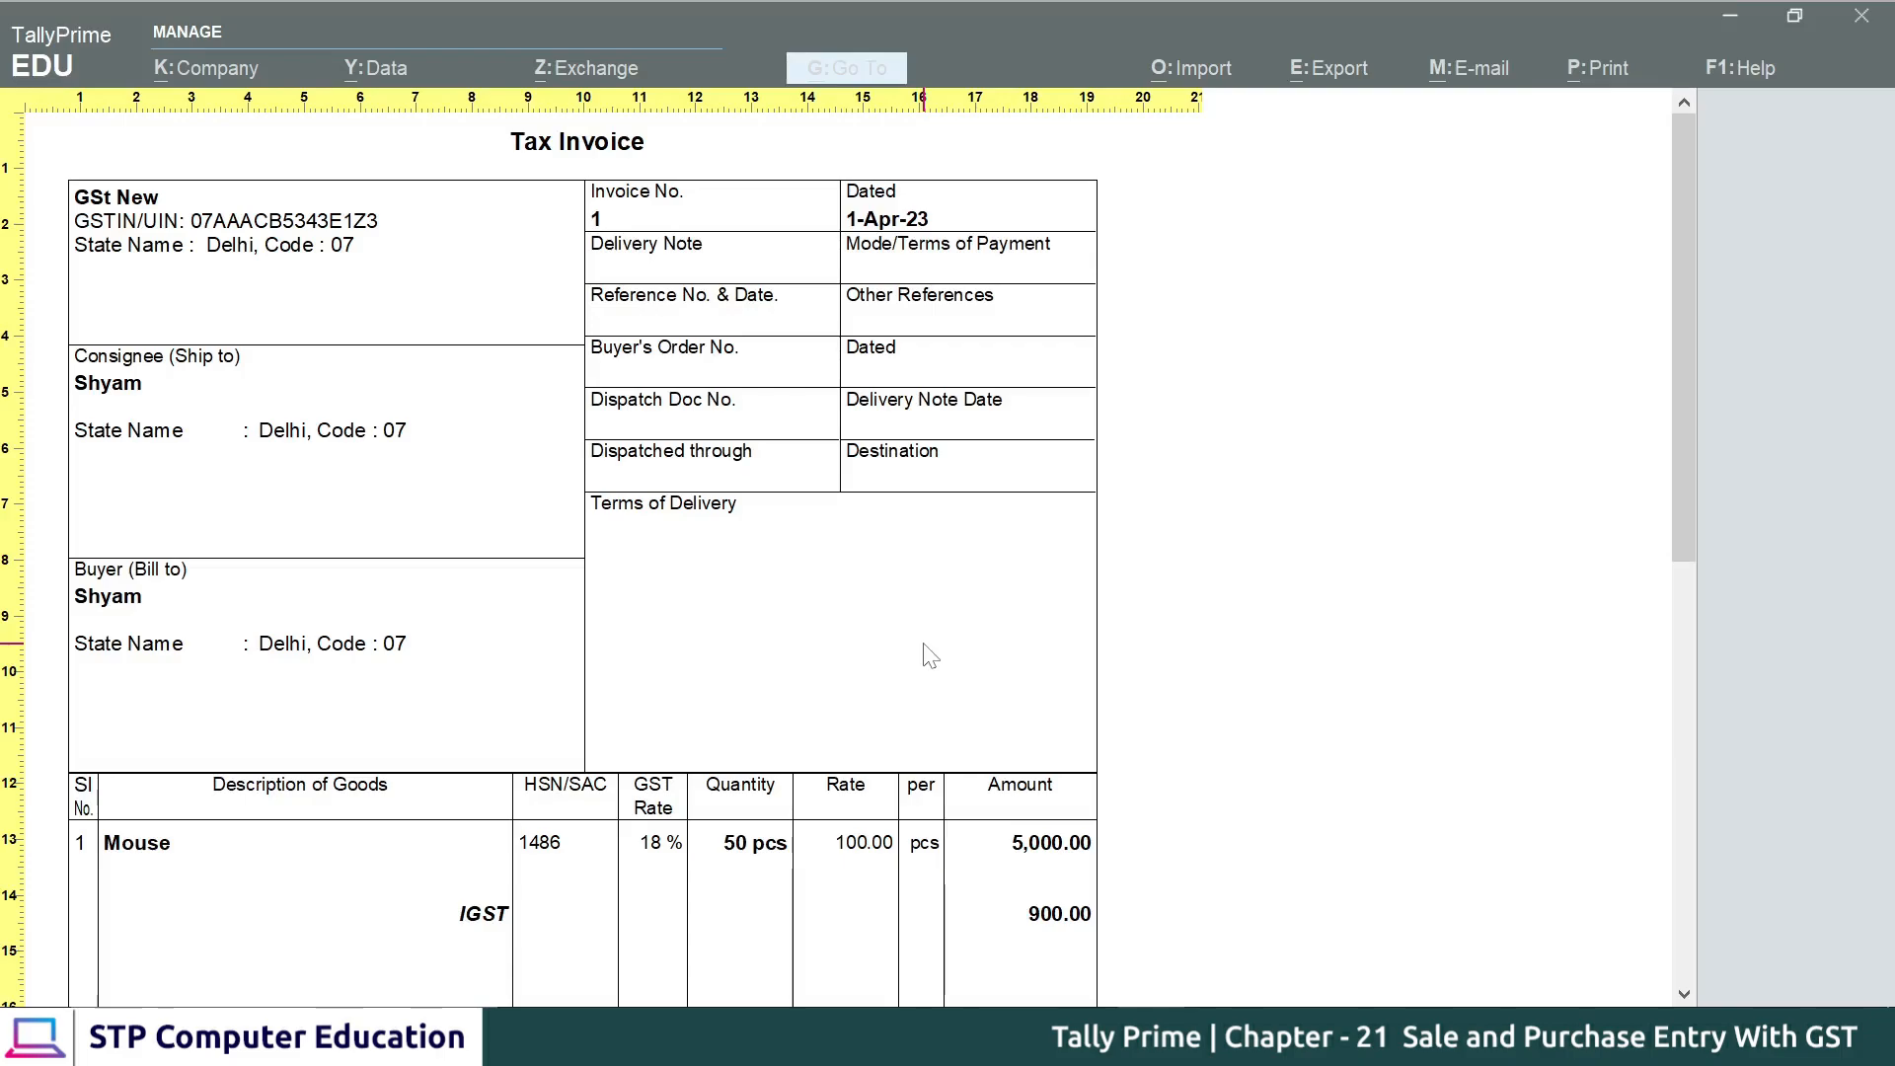
{"action": "key", "text": "Escape"}
{"action": "key", "text": "Escape"}
{"action": "key", "text": "Escape"}
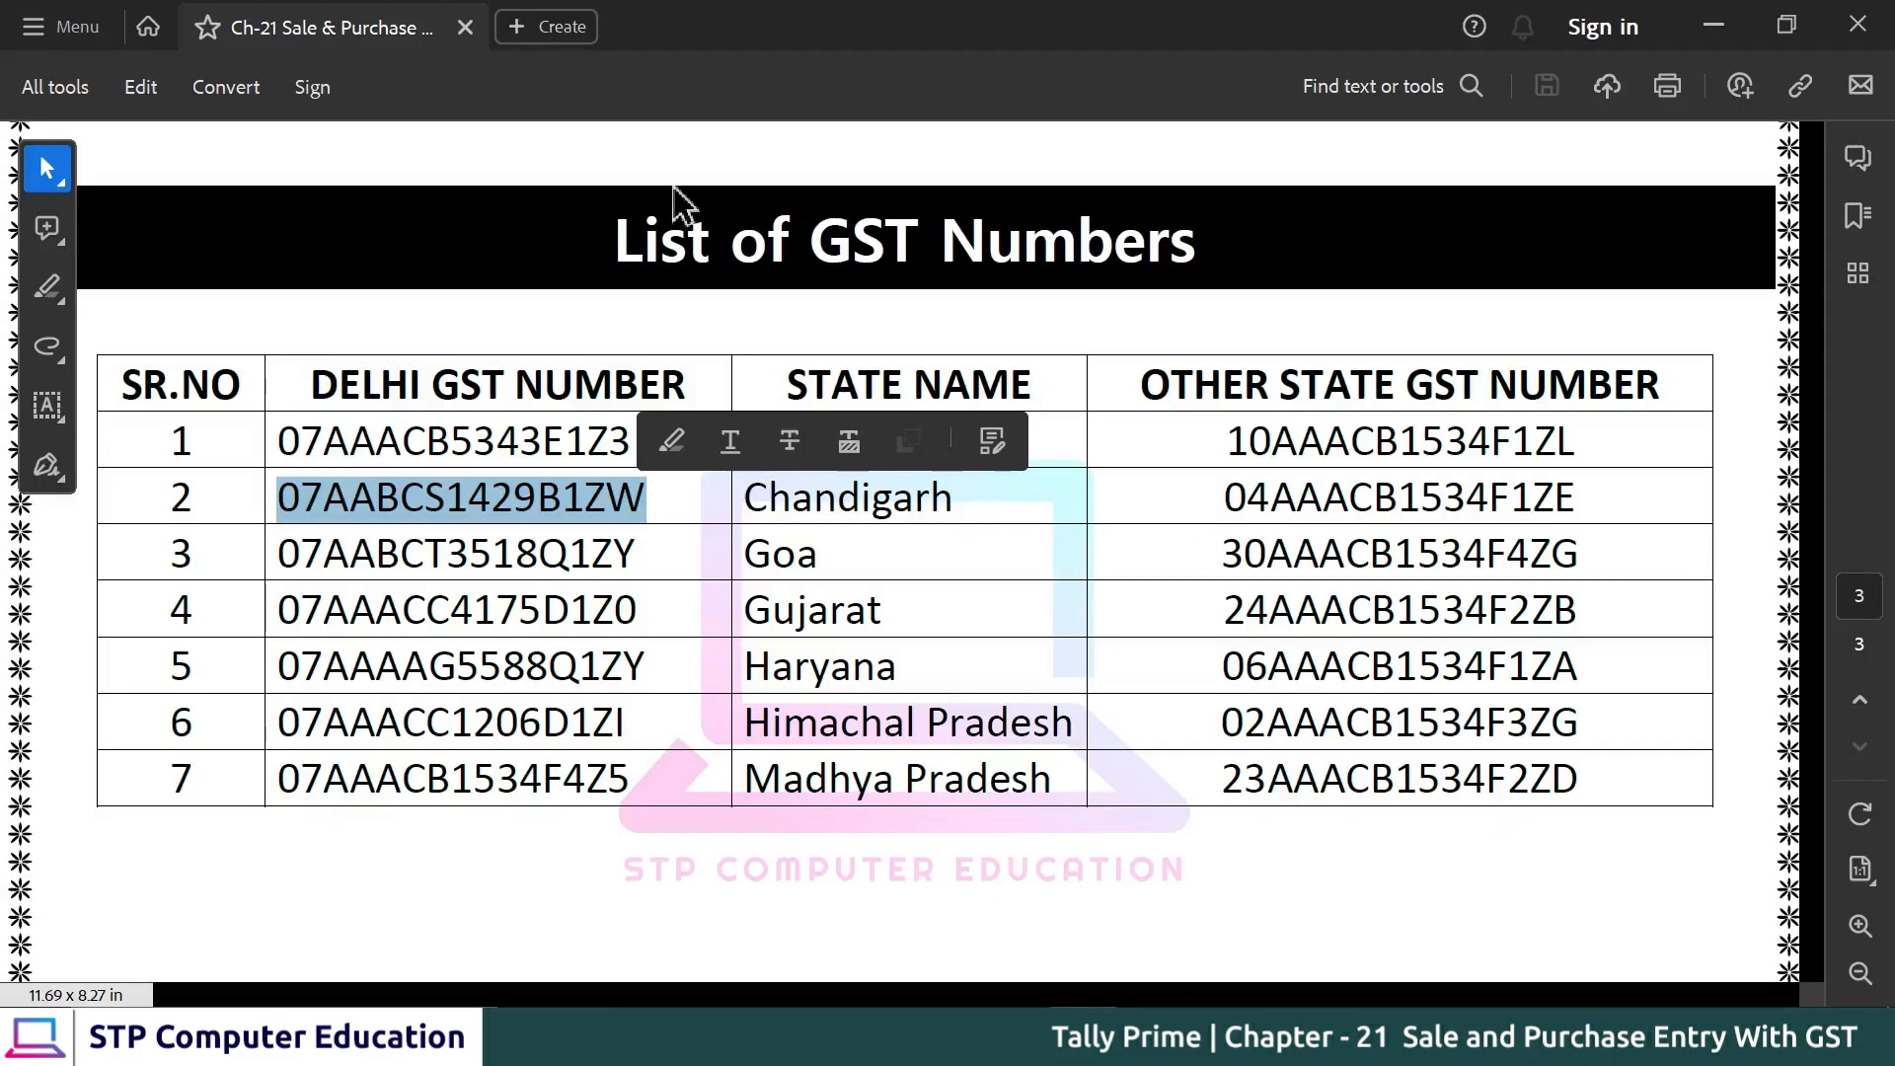
- Switch to the Ch-21 Sale & Purchase PDF in Acrobat and examine the practice tasks in Q.1 and Q.5
{"action": "scroll", "coordinate": [901, 619], "scroll_direction": "up", "scroll_amount": 3}
{"action": "left_click", "coordinate": [682, 660]}
{"action": "scroll", "coordinate": [682, 659], "scroll_direction": "up", "scroll_amount": 1}
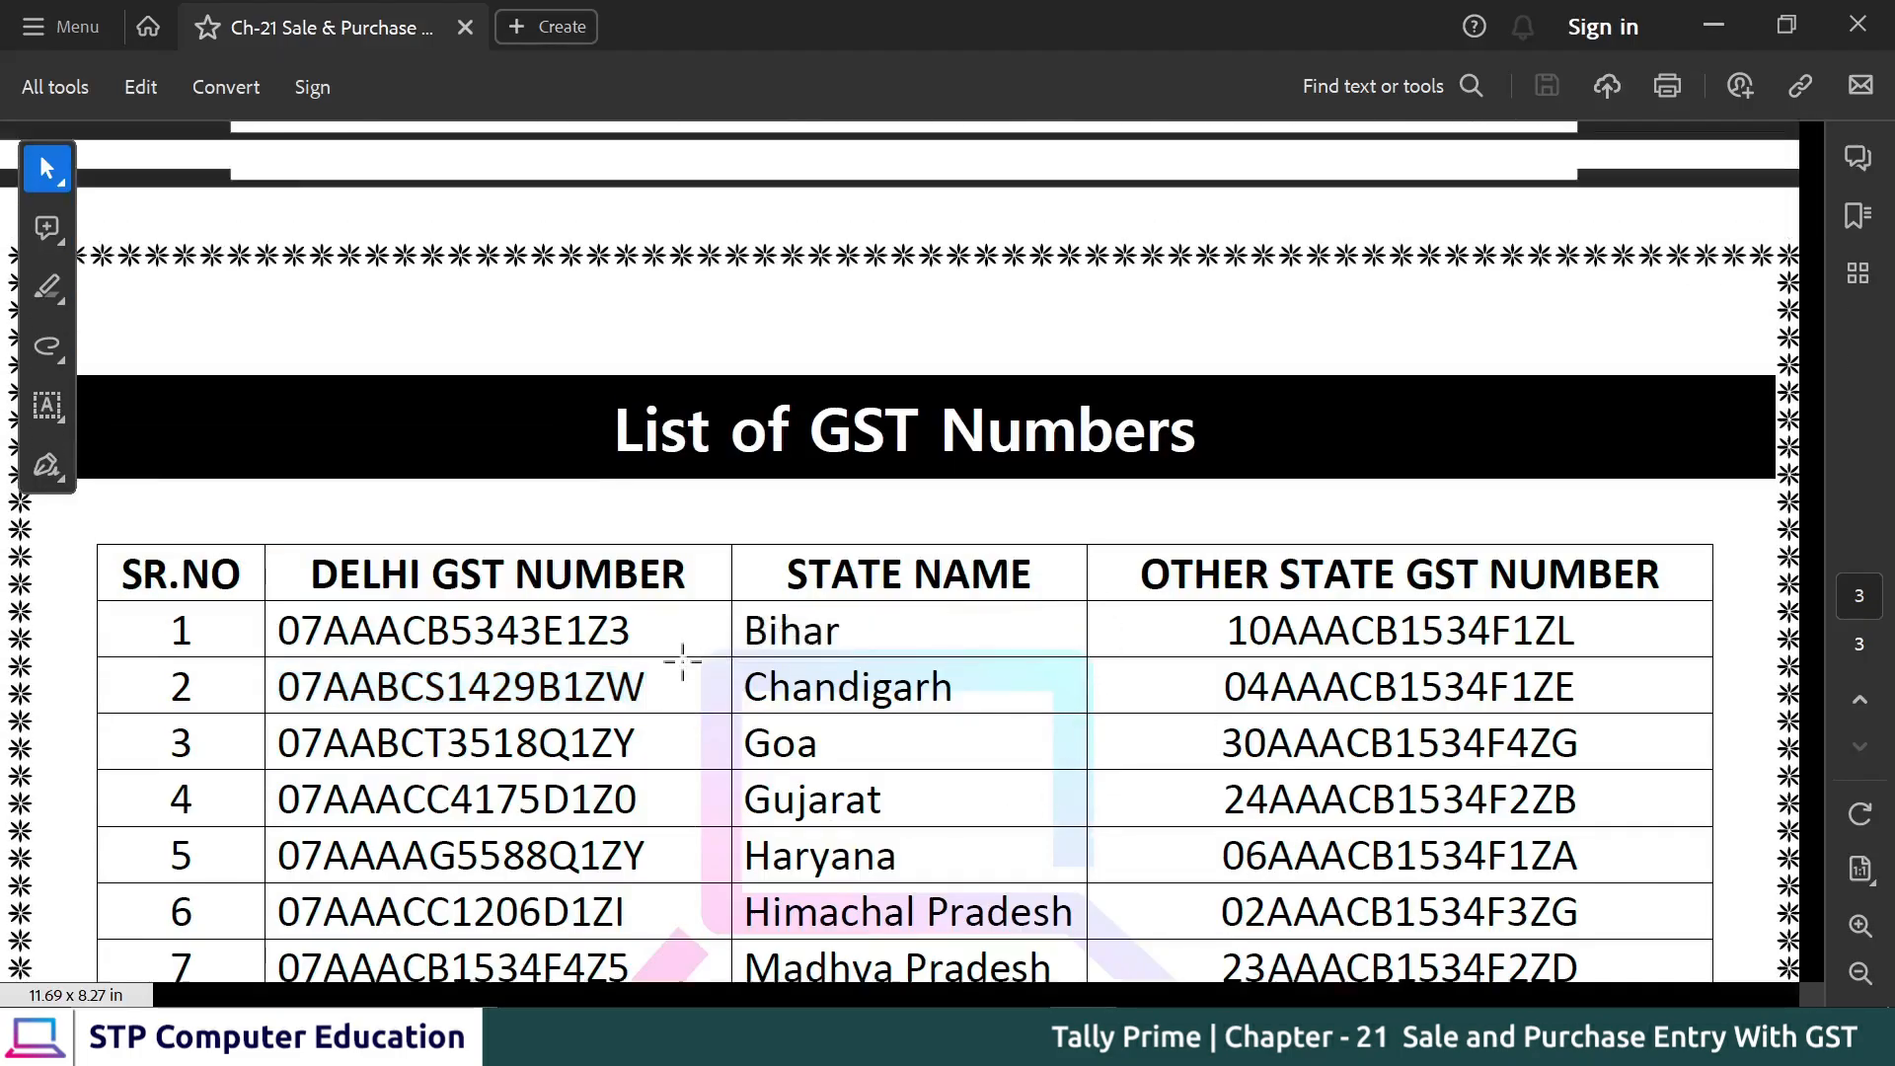
{"action": "scroll", "coordinate": [682, 659], "scroll_direction": "up", "scroll_amount": 10}
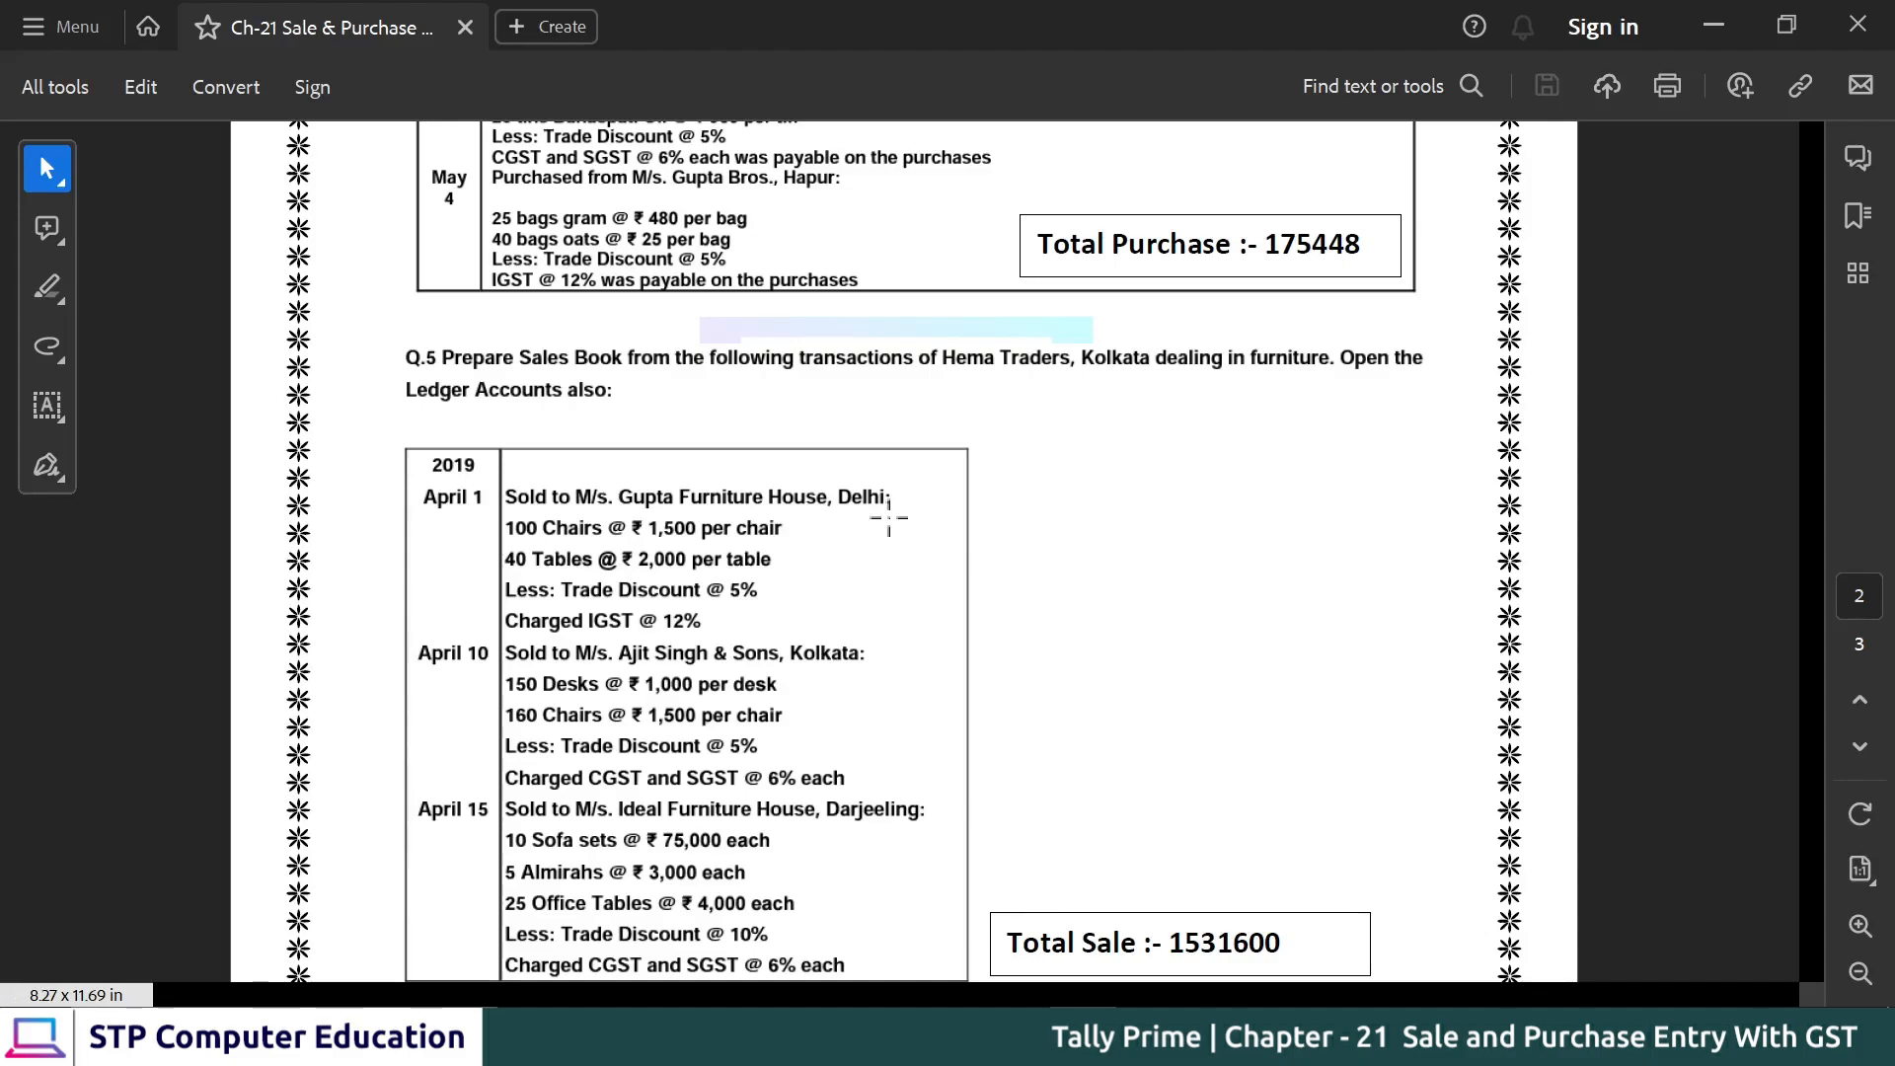
{"action": "scroll", "coordinate": [958, 535], "scroll_direction": "up", "scroll_amount": 10}
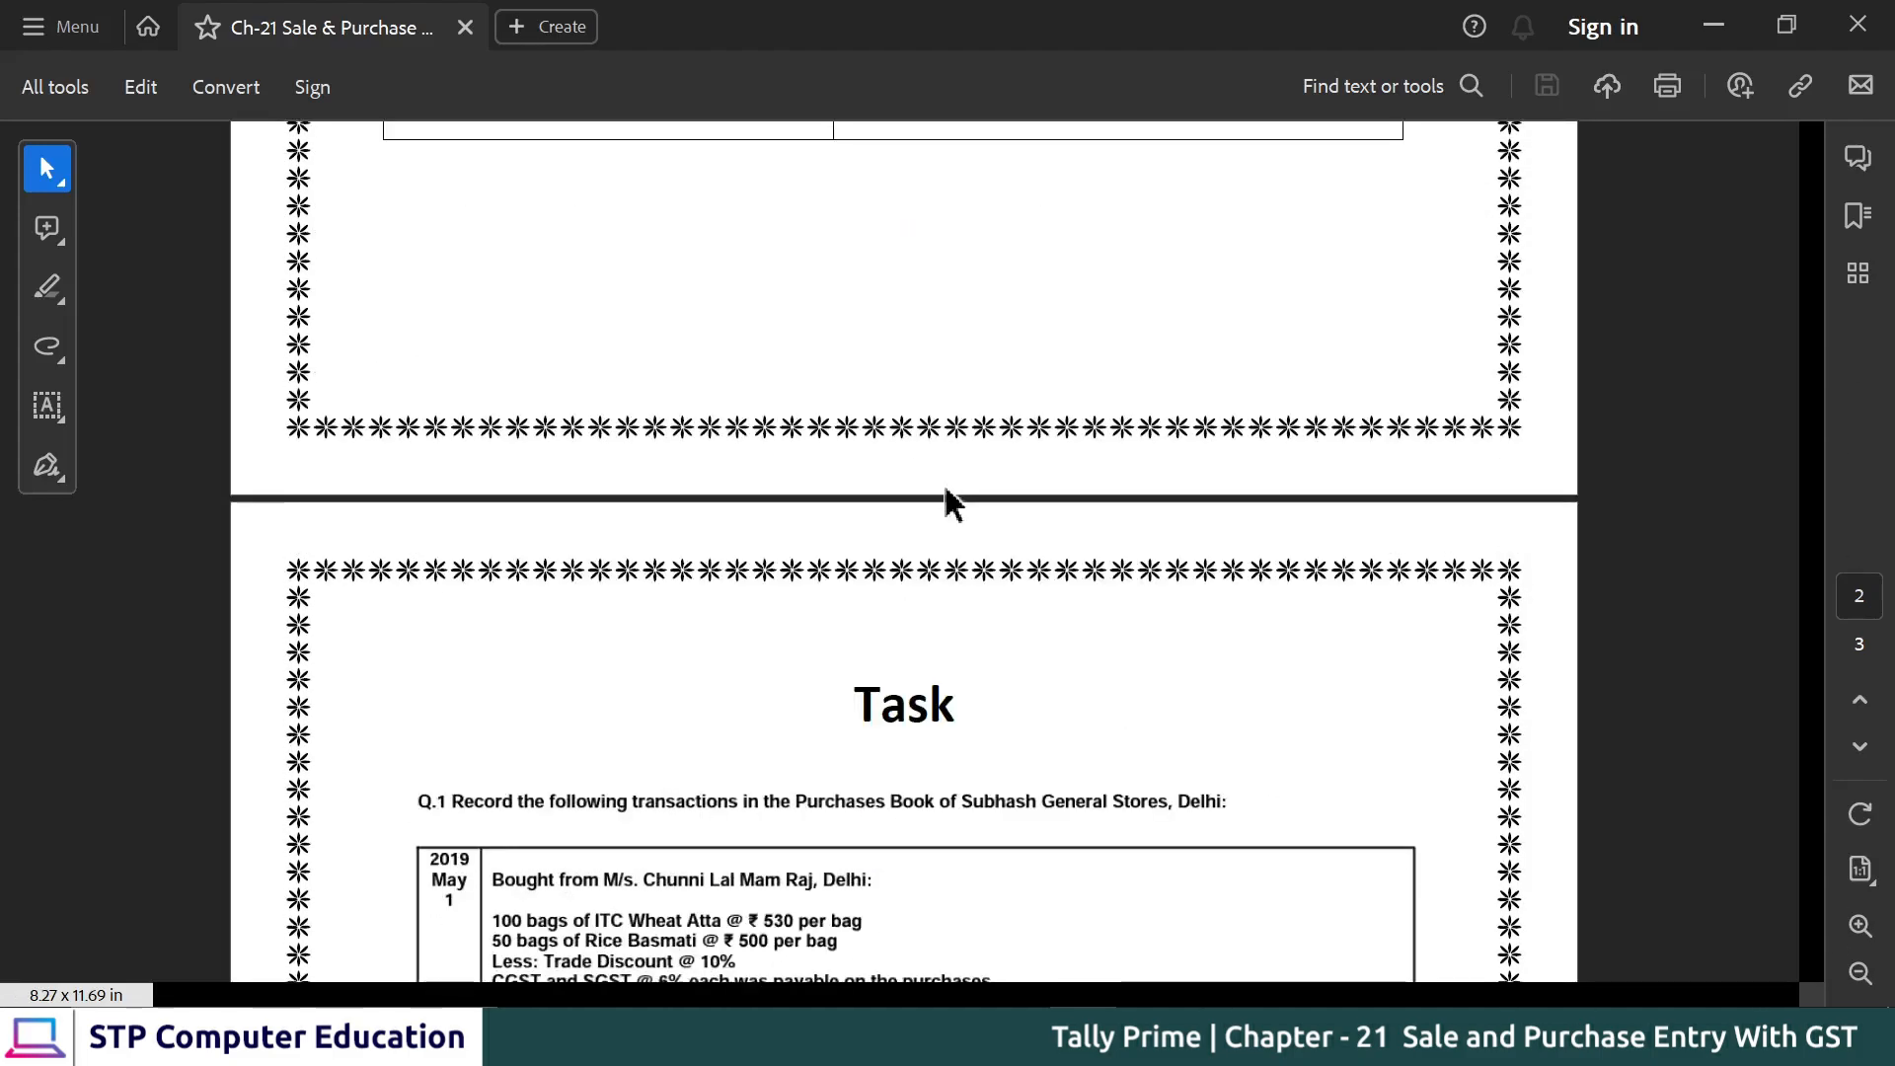
{"action": "scroll", "coordinate": [953, 503], "scroll_direction": "down", "scroll_amount": 10}
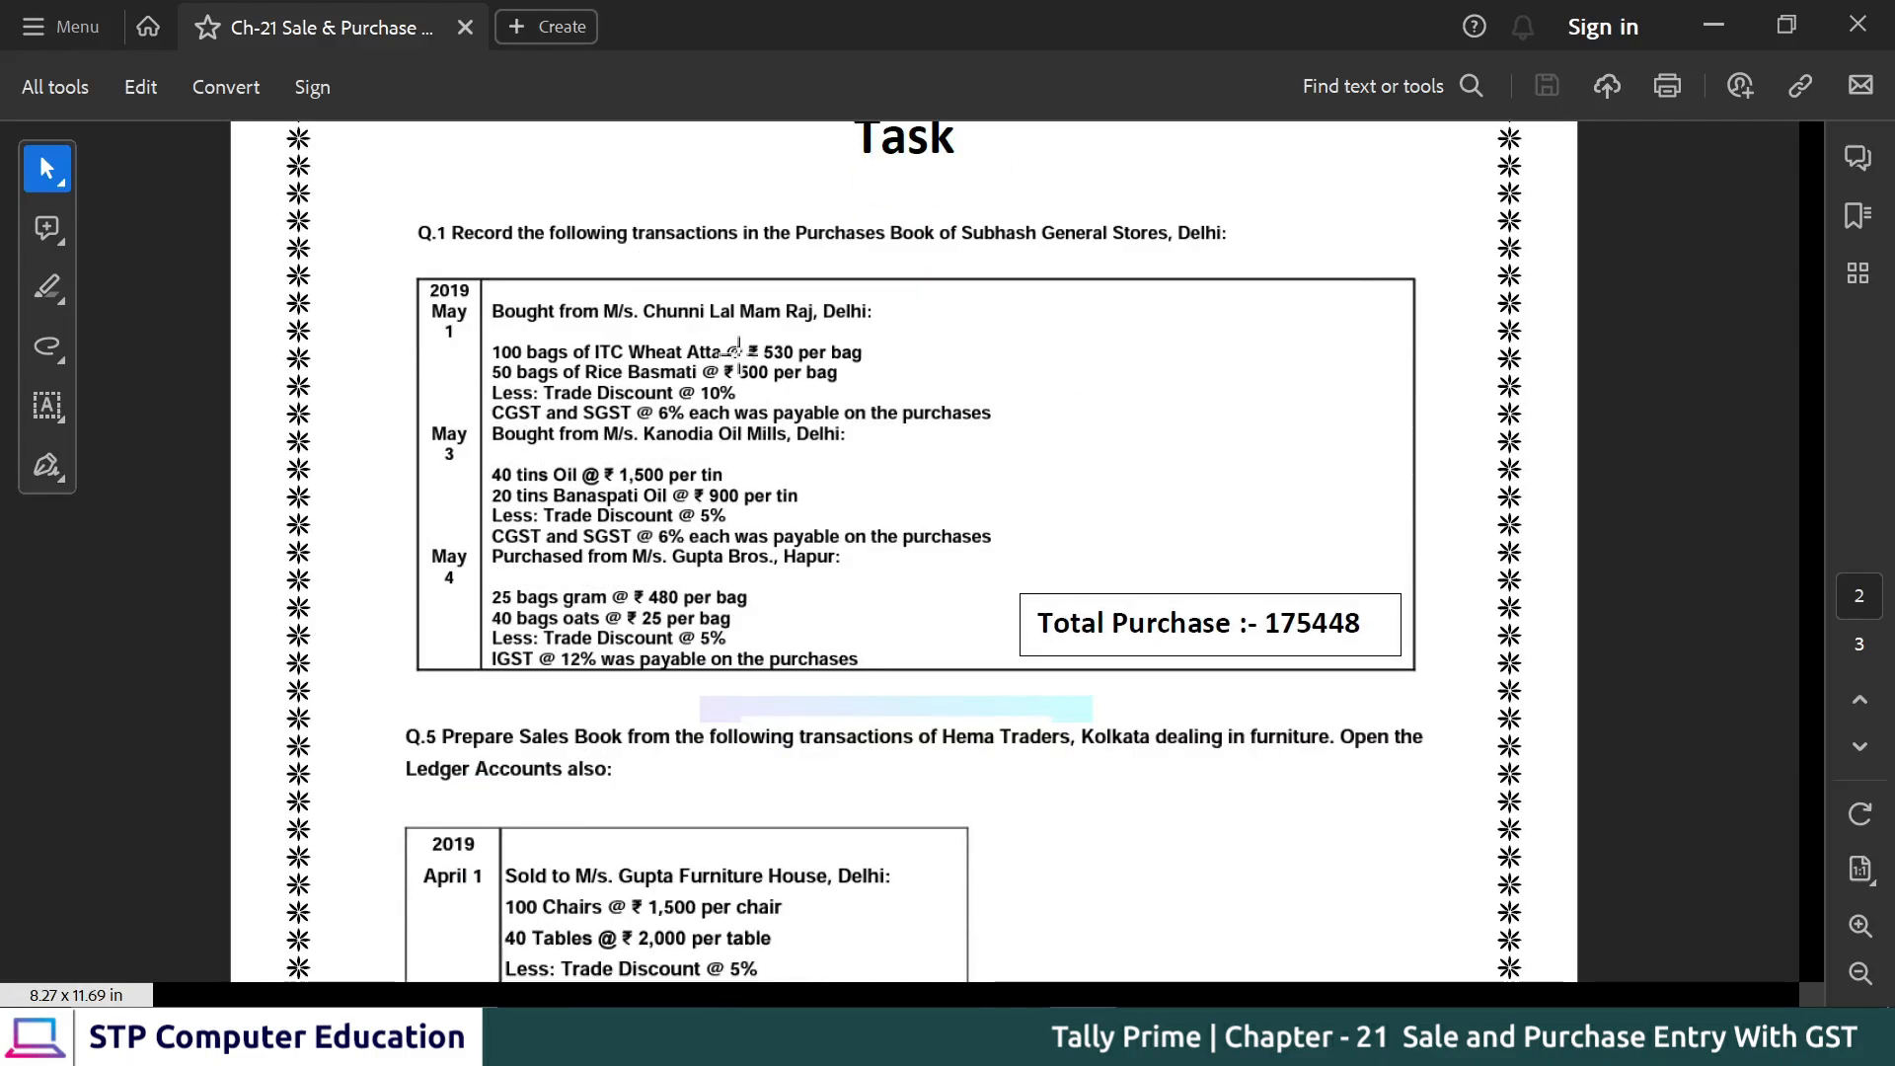
{"action": "scroll", "coordinate": [739, 351], "scroll_direction": "up", "scroll_amount": 1}
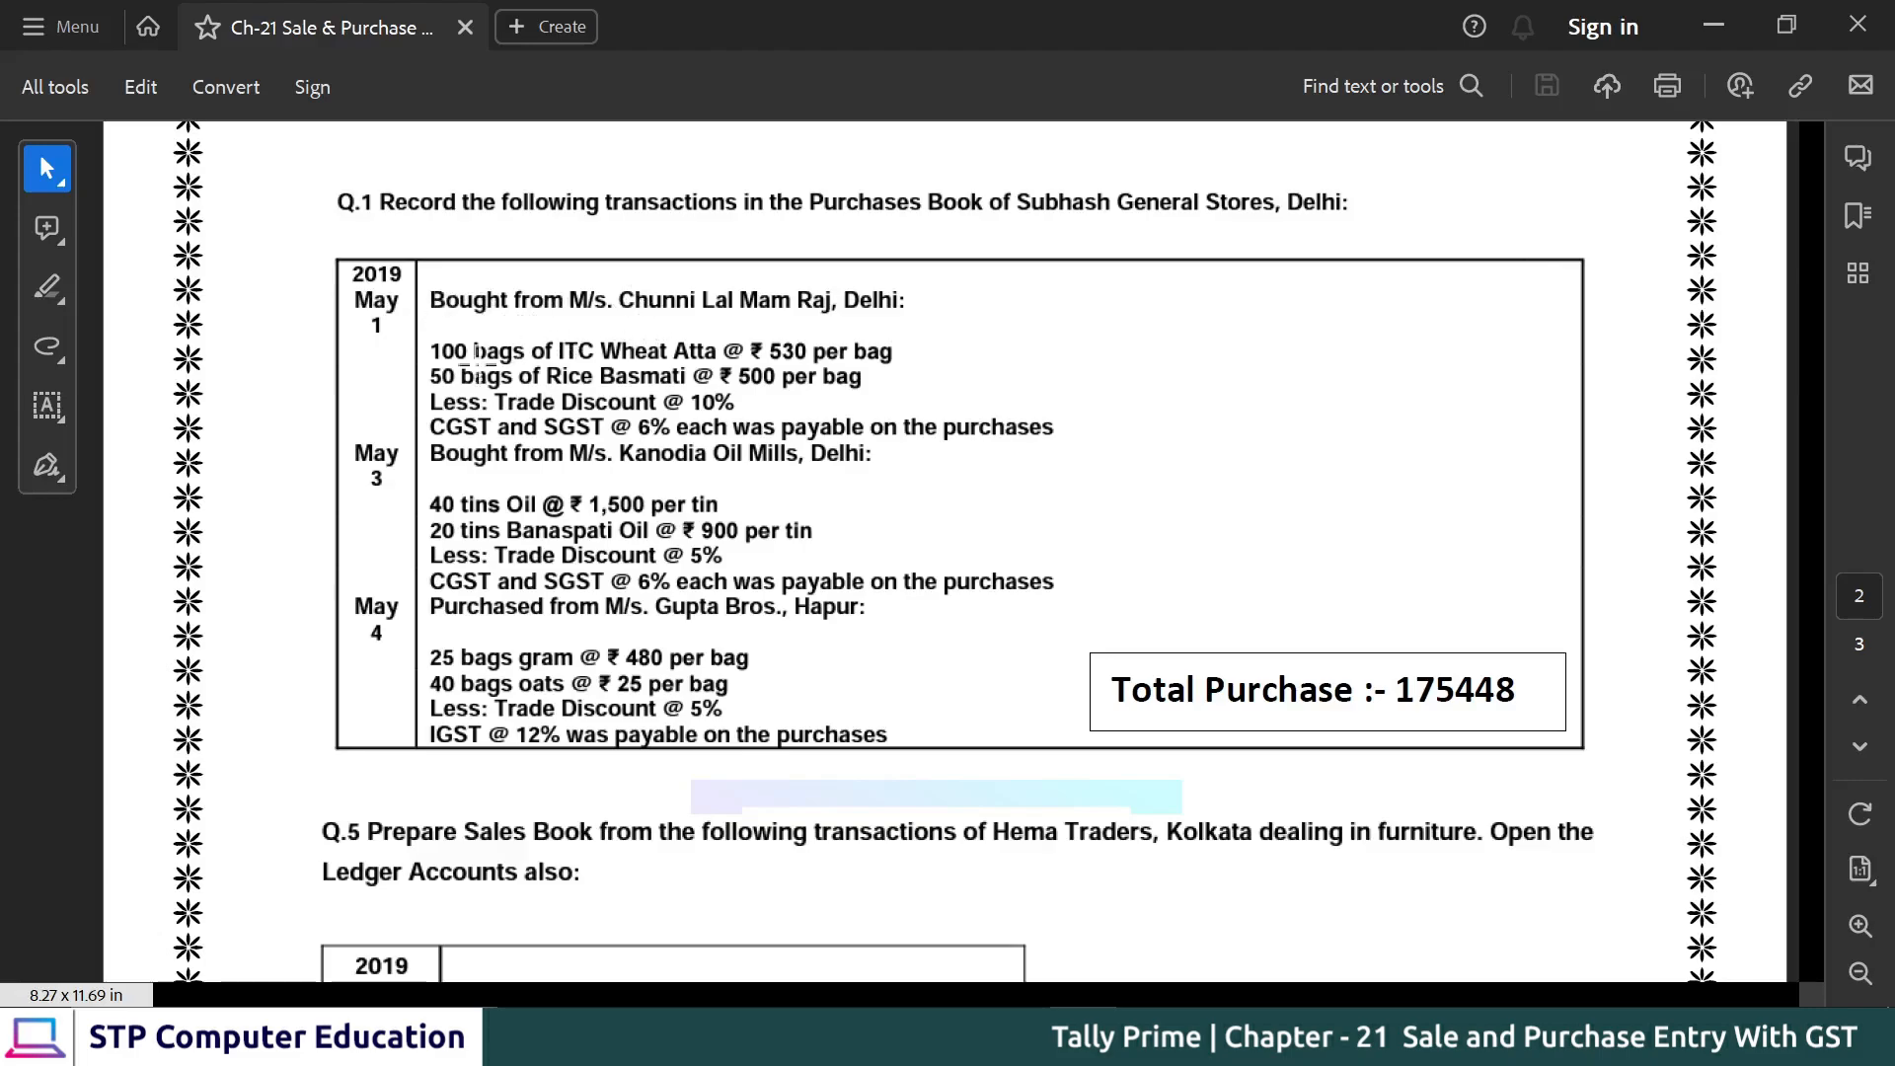
- Examine the May 1 purchase in Q.1, focusing on the item quantities, rates and trade discount
{"action": "left_click_drag", "start_coordinate": [428, 352], "coordinate": [776, 341]}
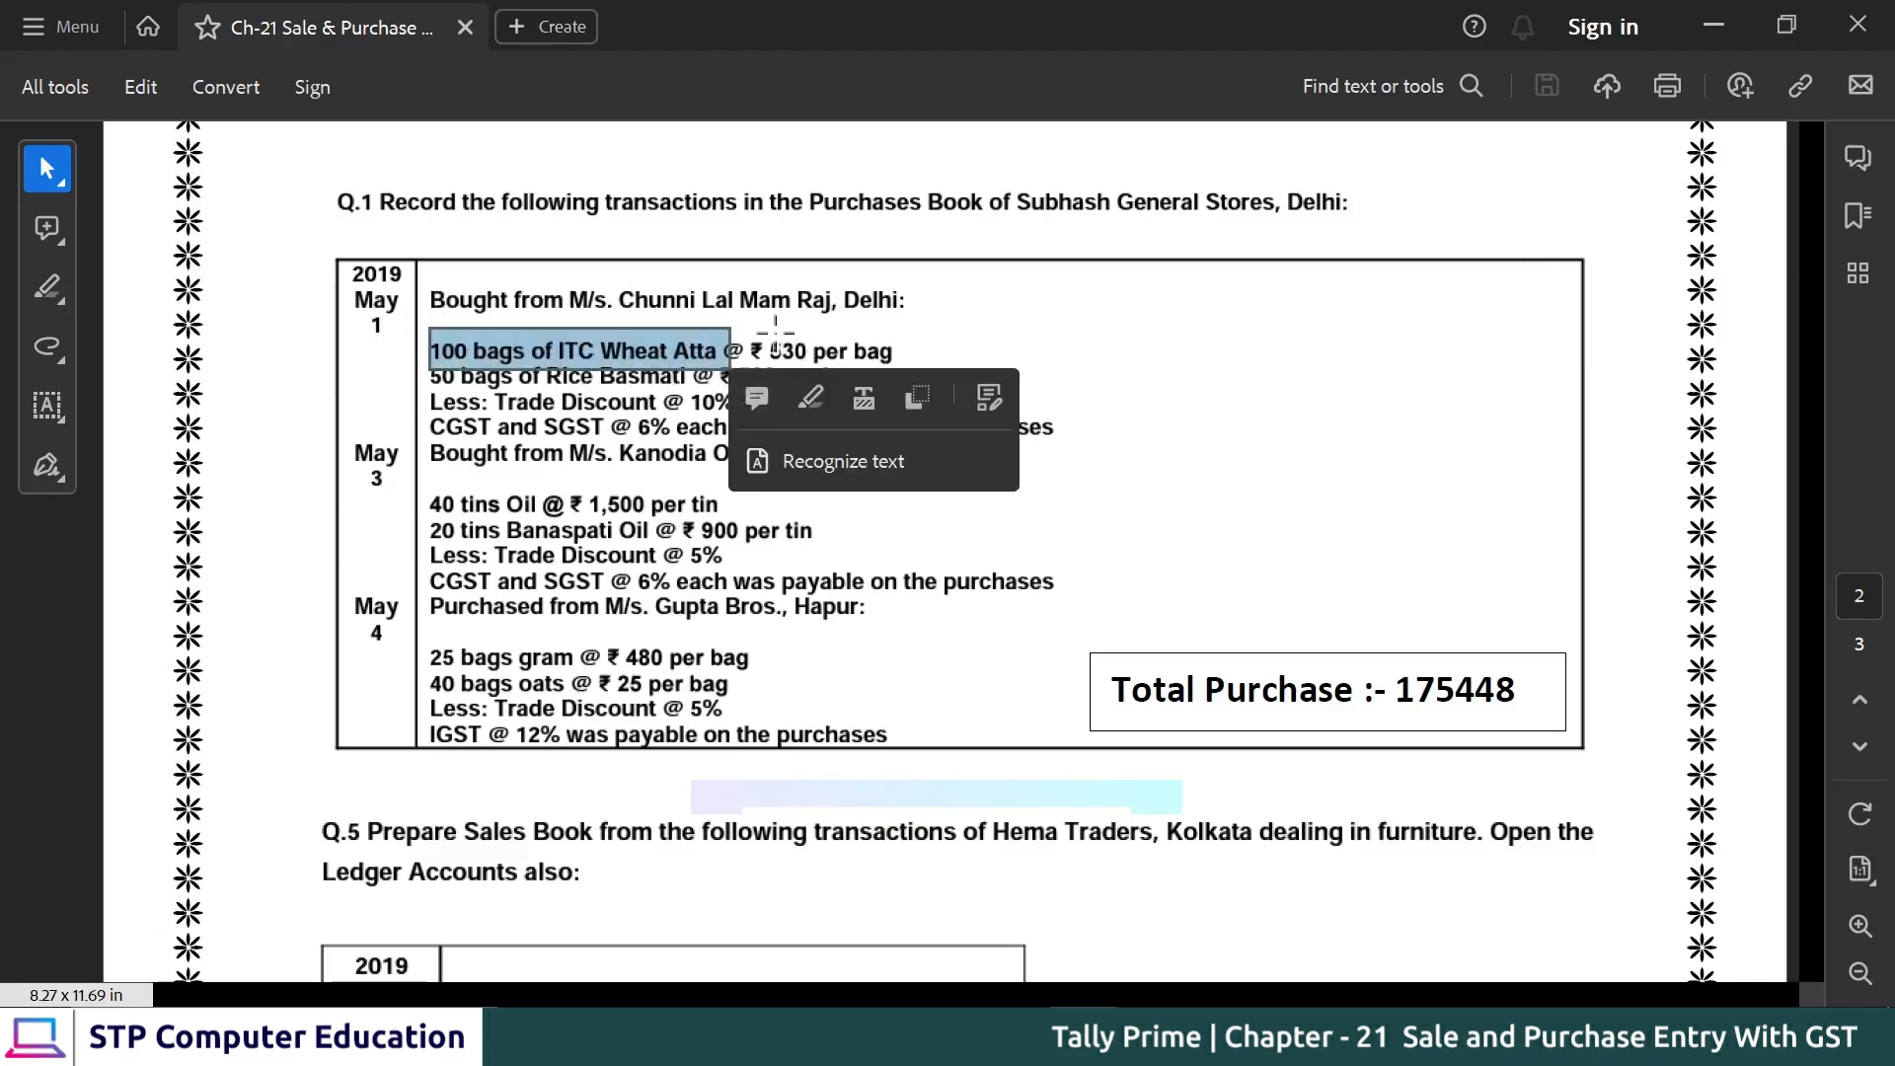
{"action": "left_click", "coordinate": [1074, 341]}
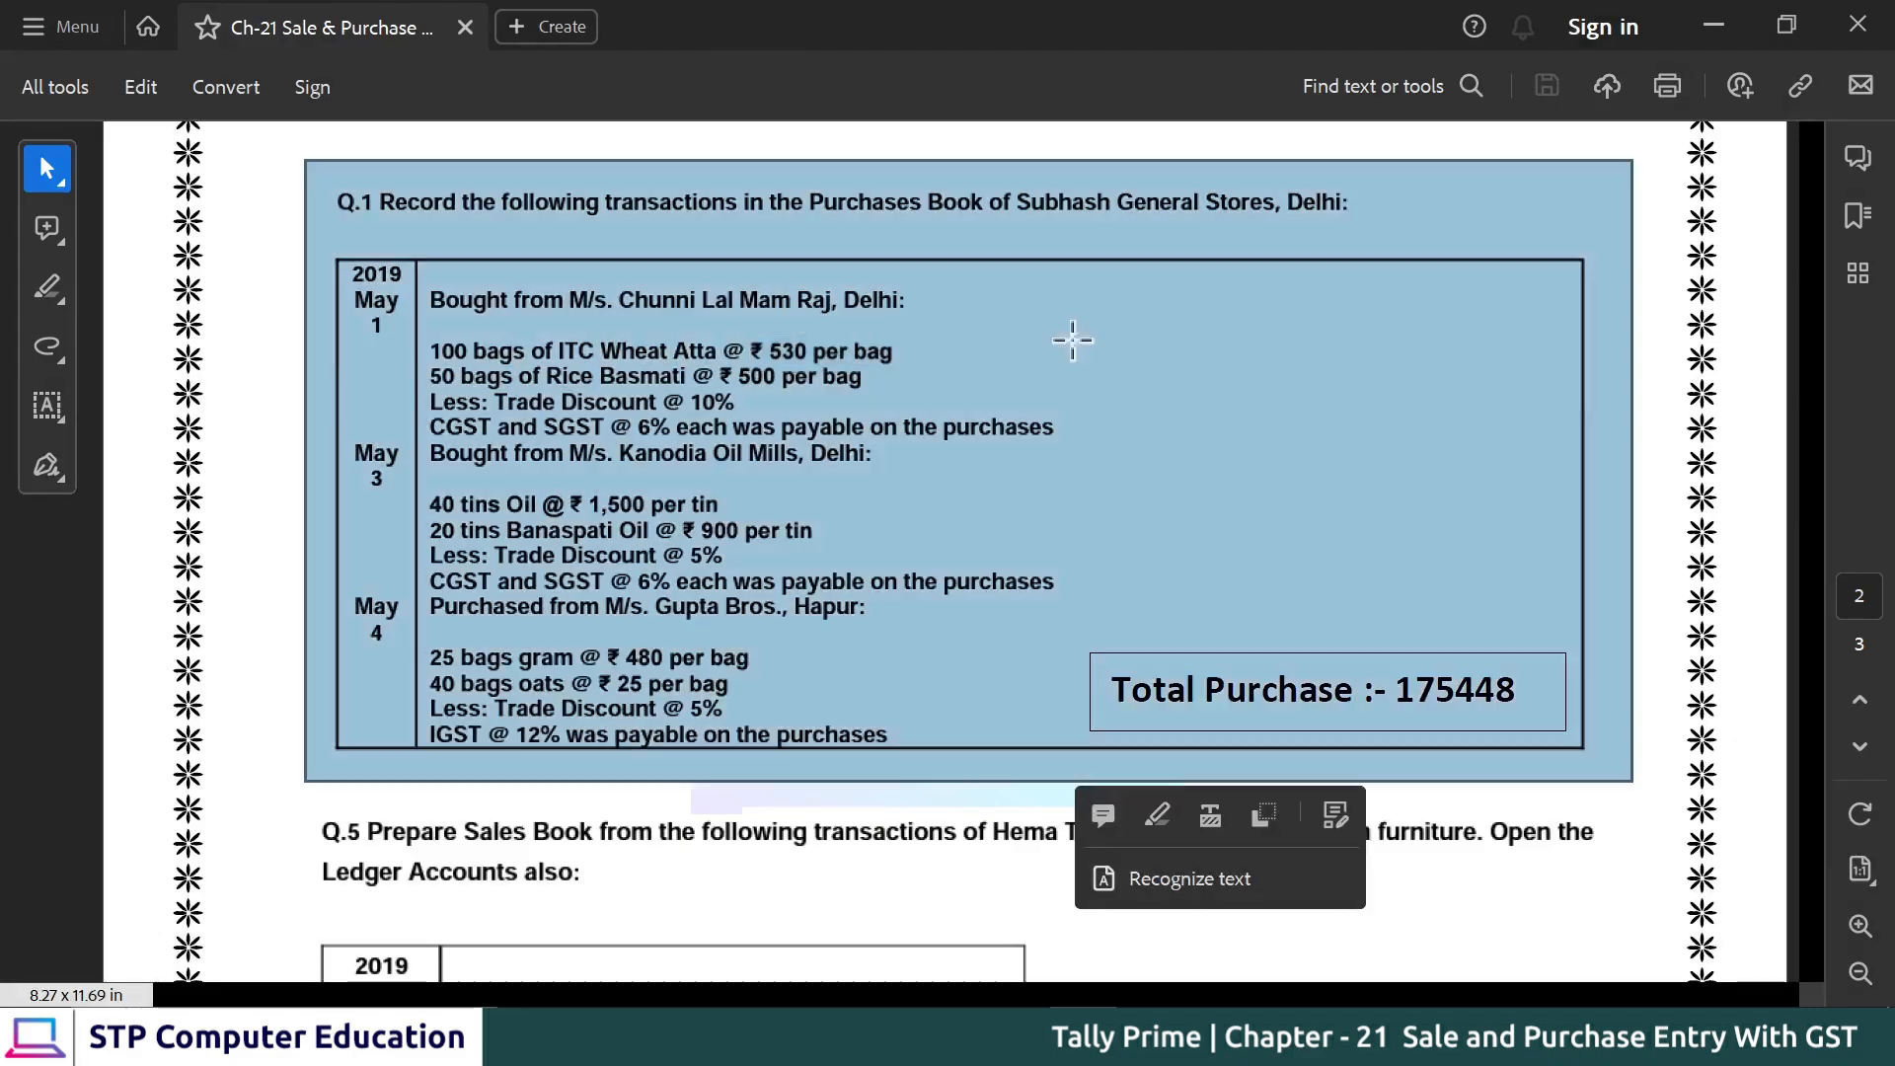
{"action": "left_click", "coordinate": [279, 379]}
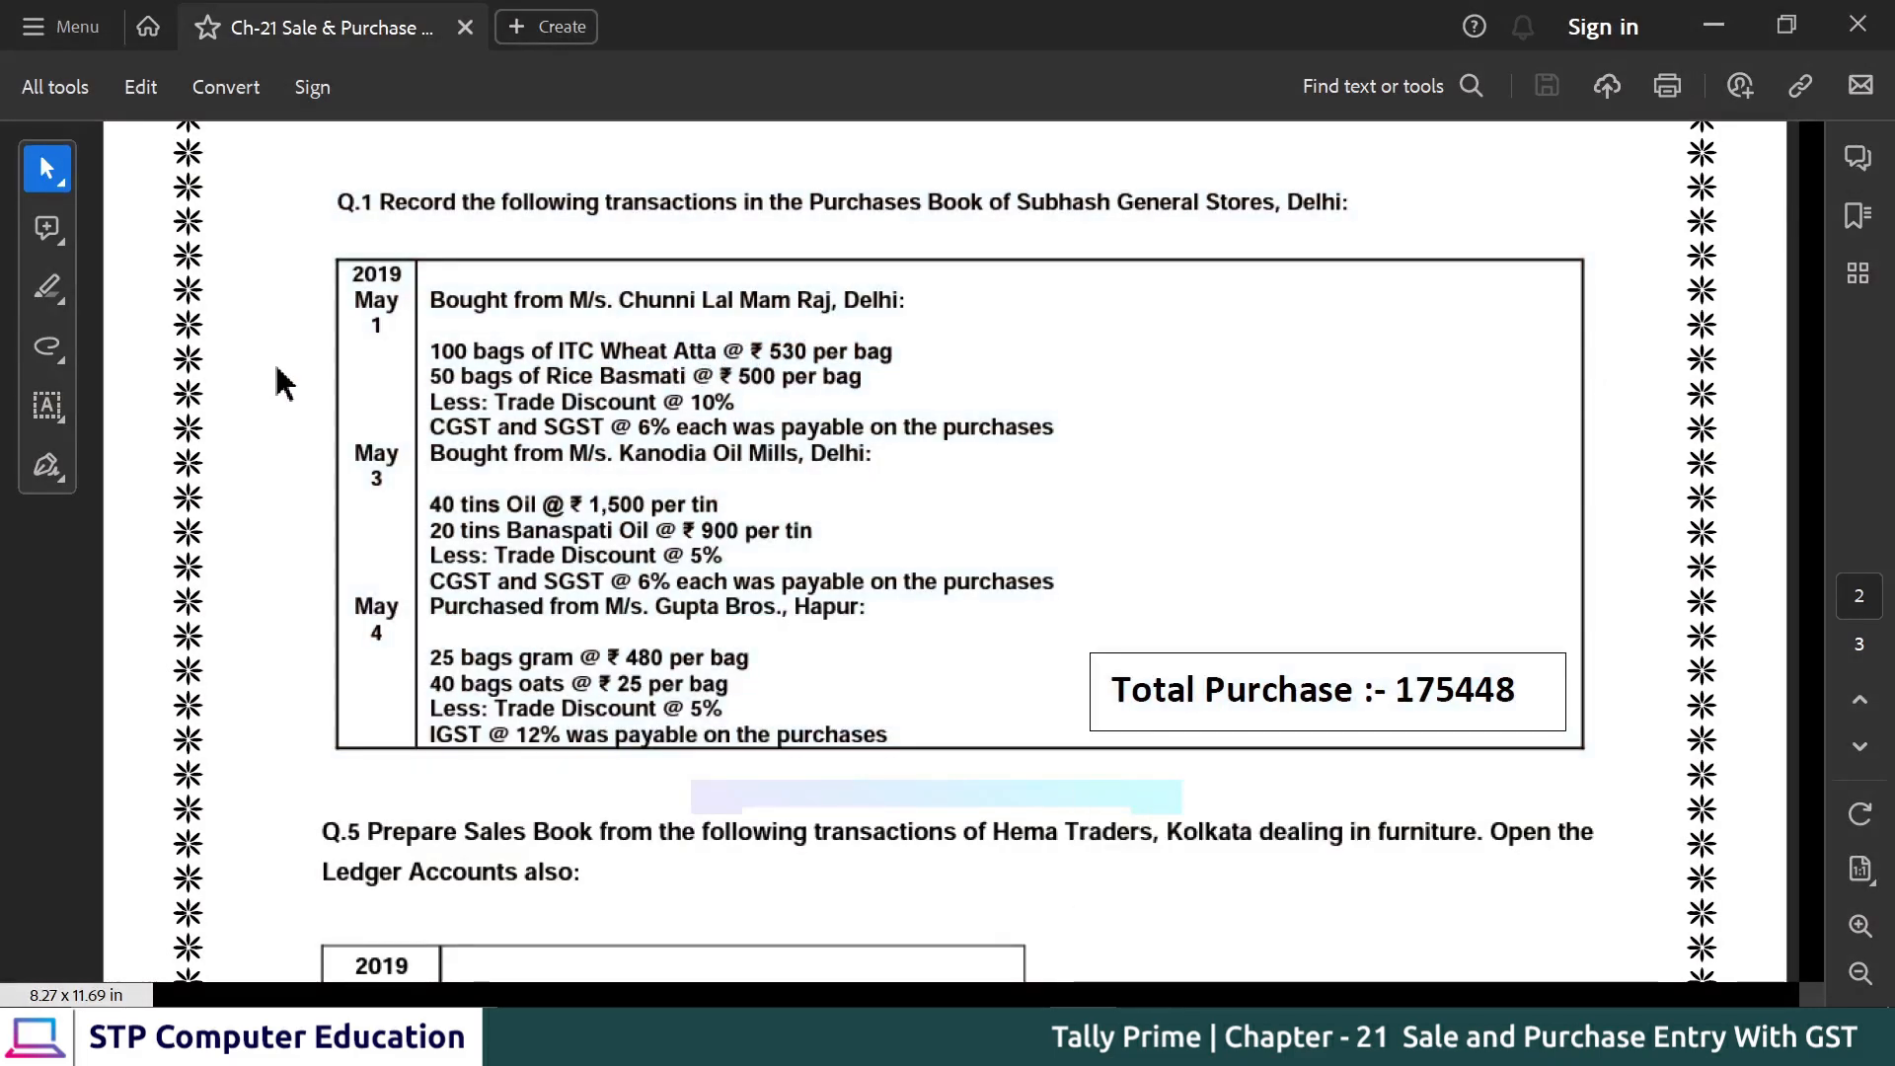
{"action": "left_click", "coordinate": [533, 356]}
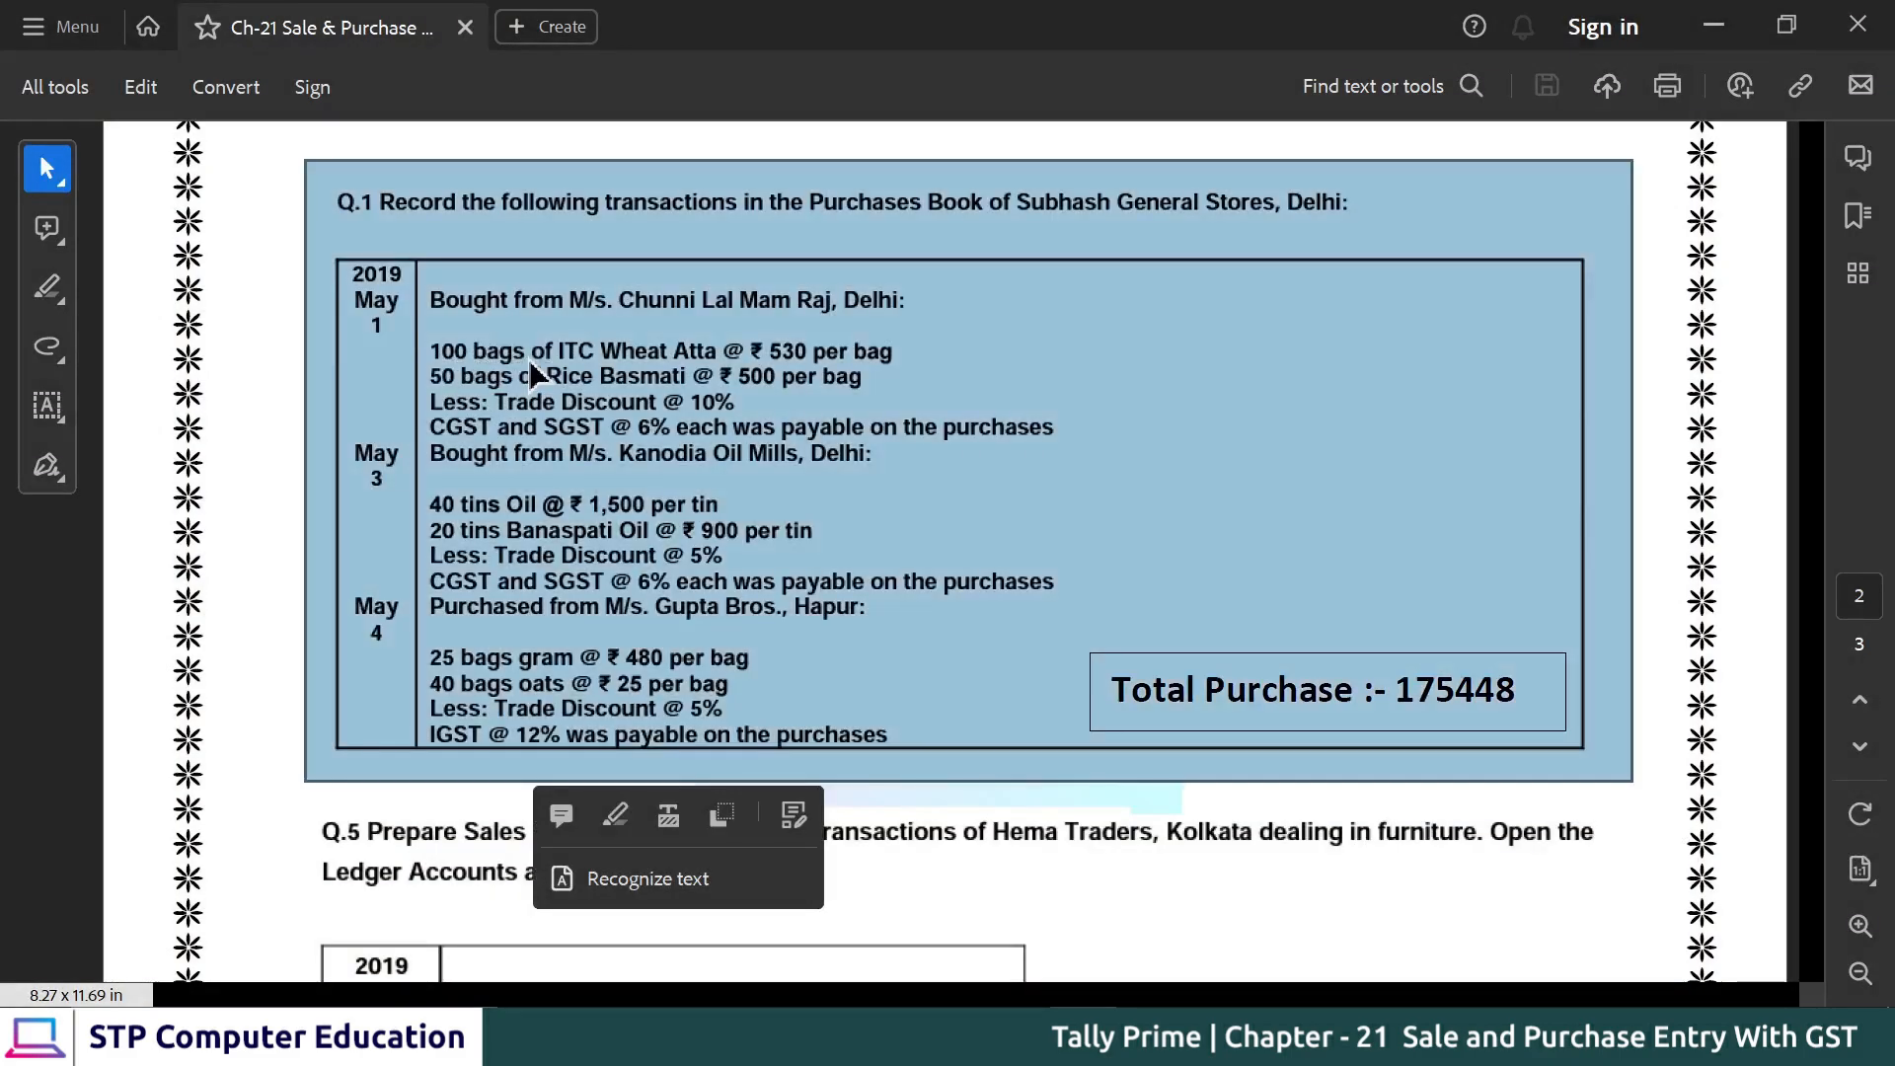
{"action": "left_click", "coordinate": [277, 375]}
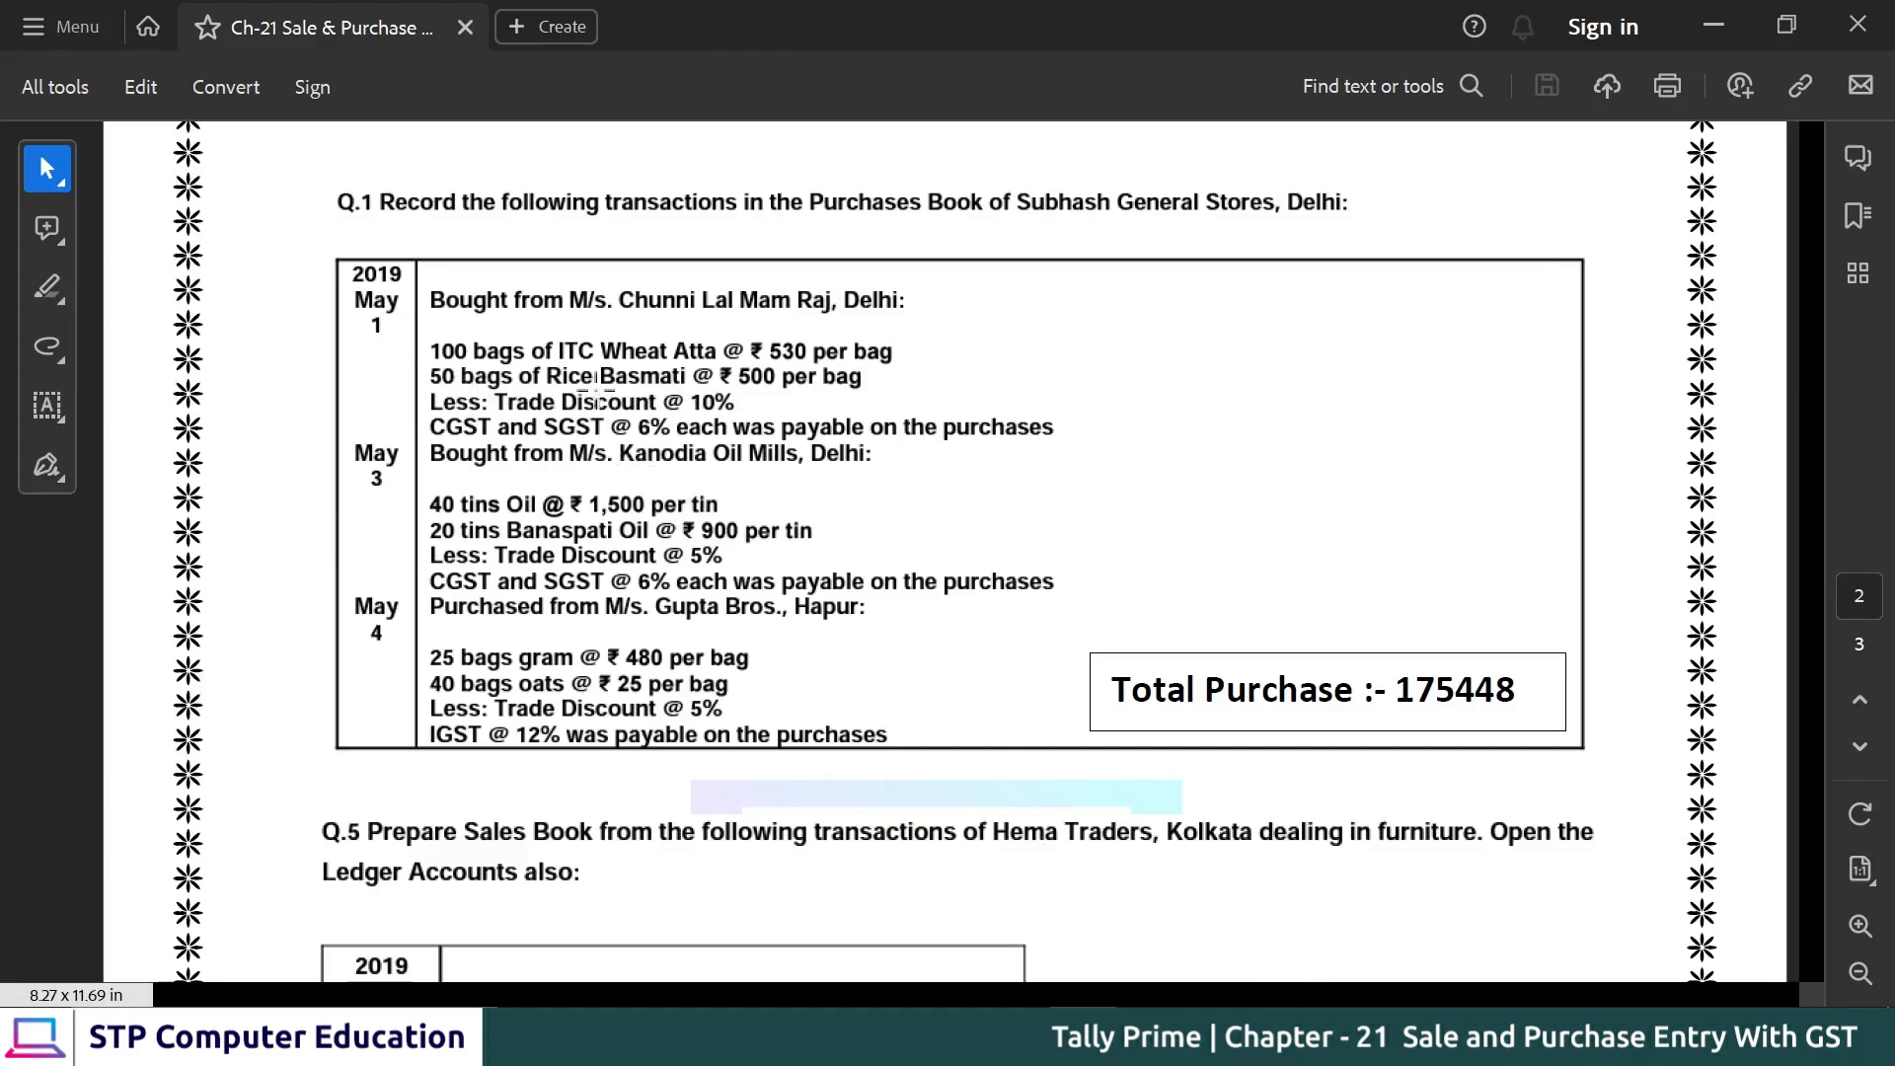
- Switch to TallyPrime and expand the company features of GSt New by setting Show more features to Yes
{"action": "key", "text": "alt+Tab"}
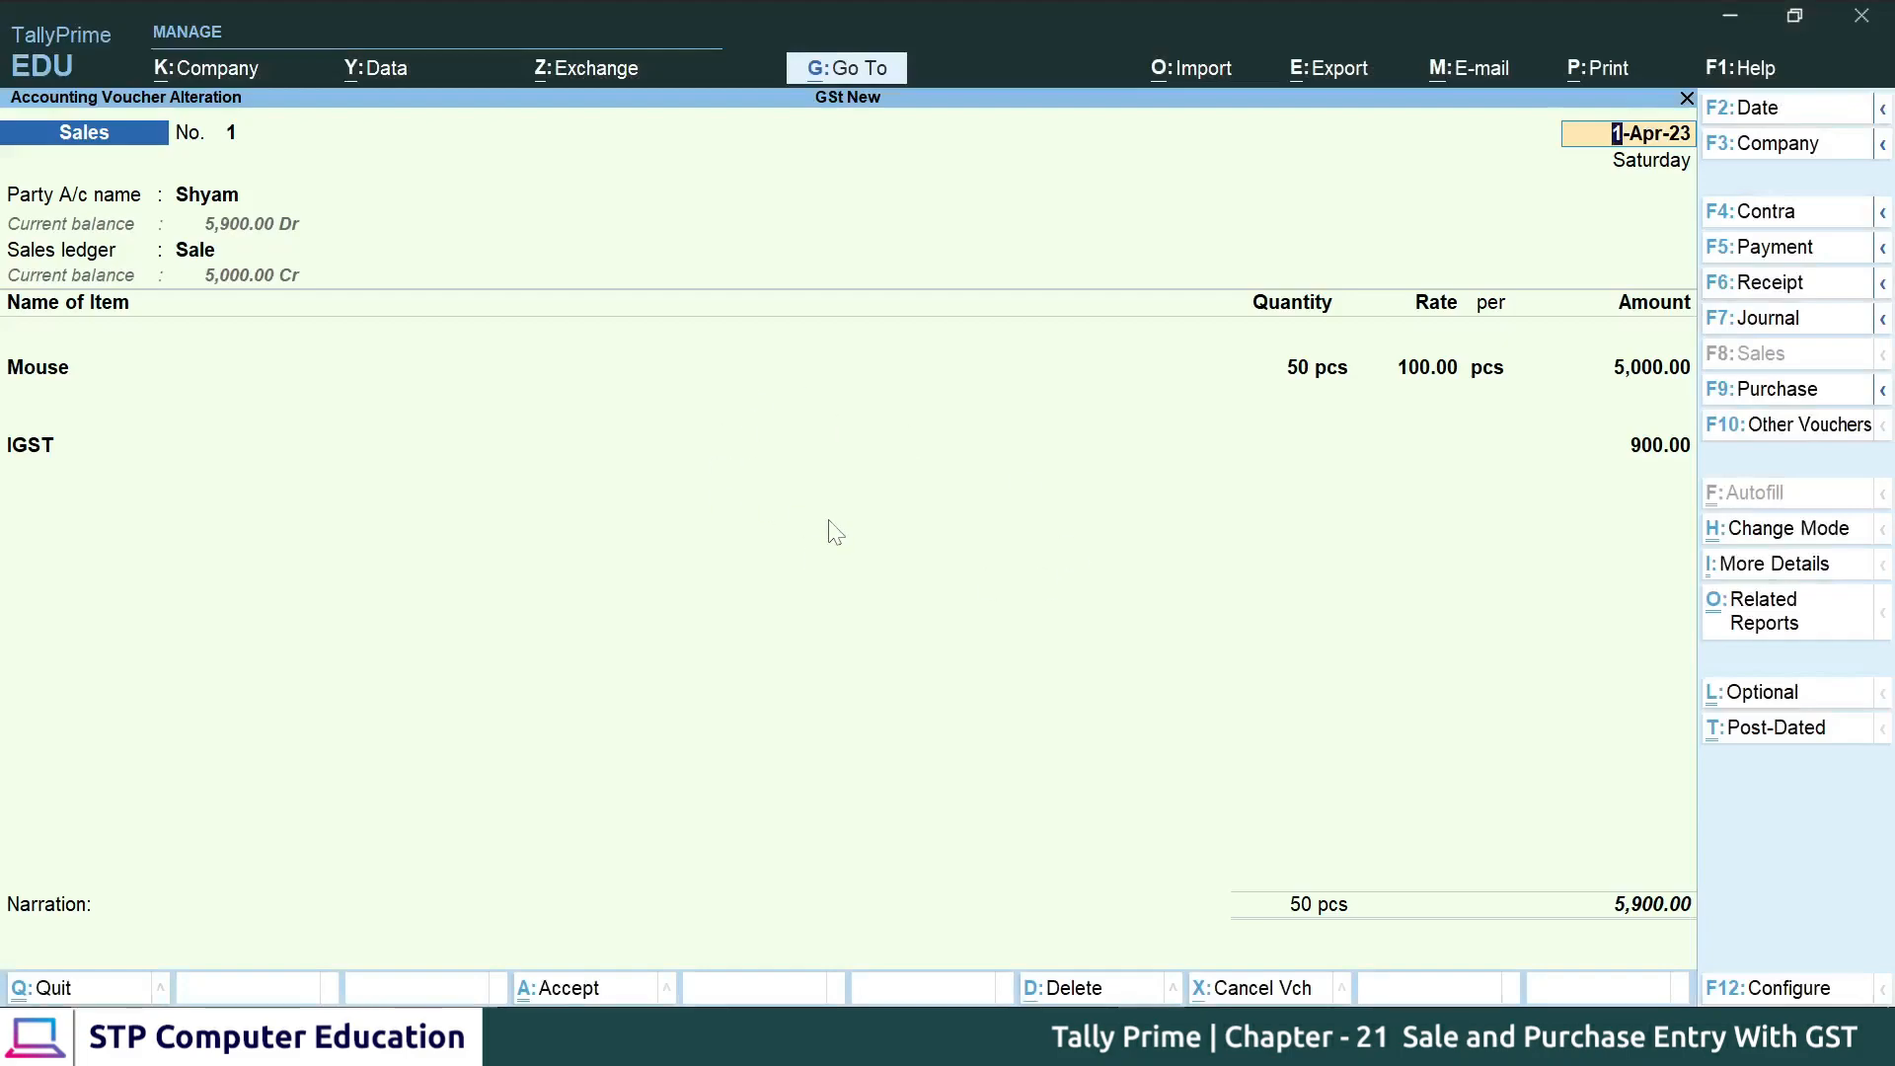
{"action": "key", "text": "F11"}
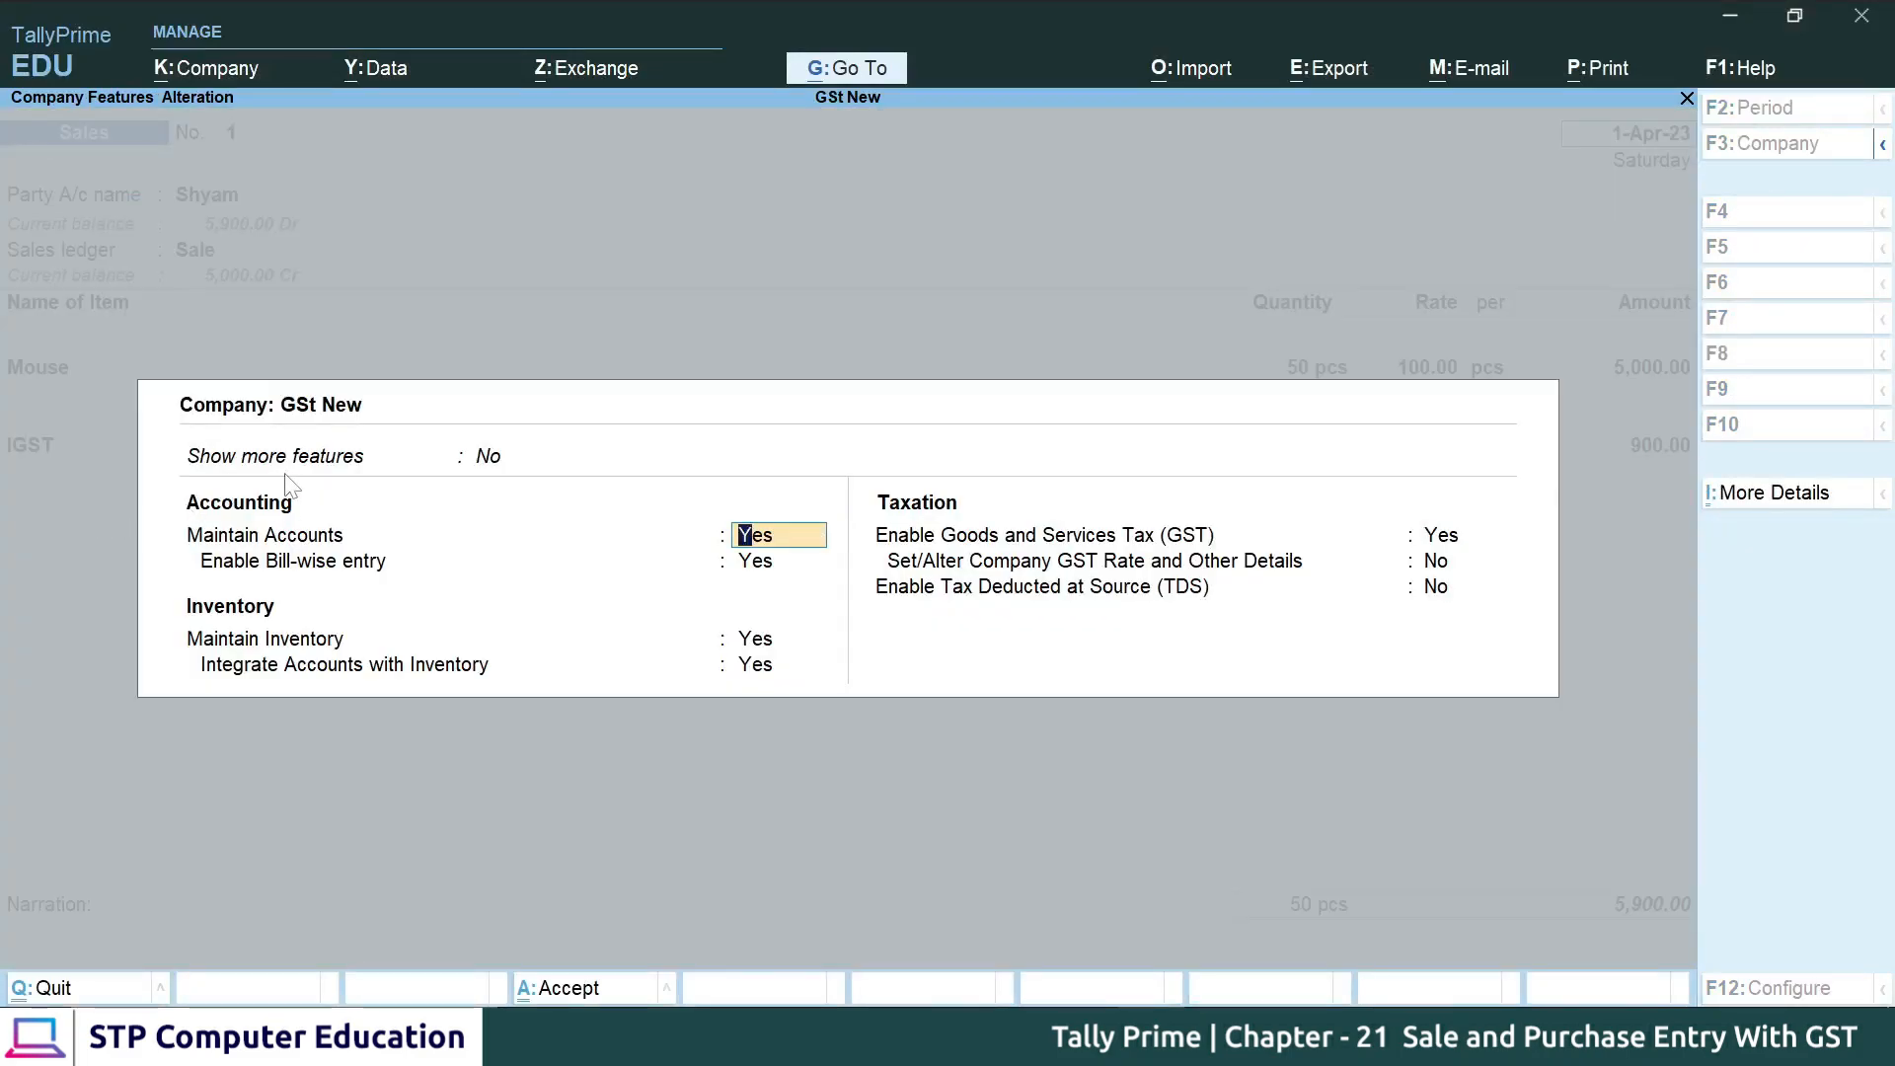
{"action": "left_click", "coordinate": [489, 459]}
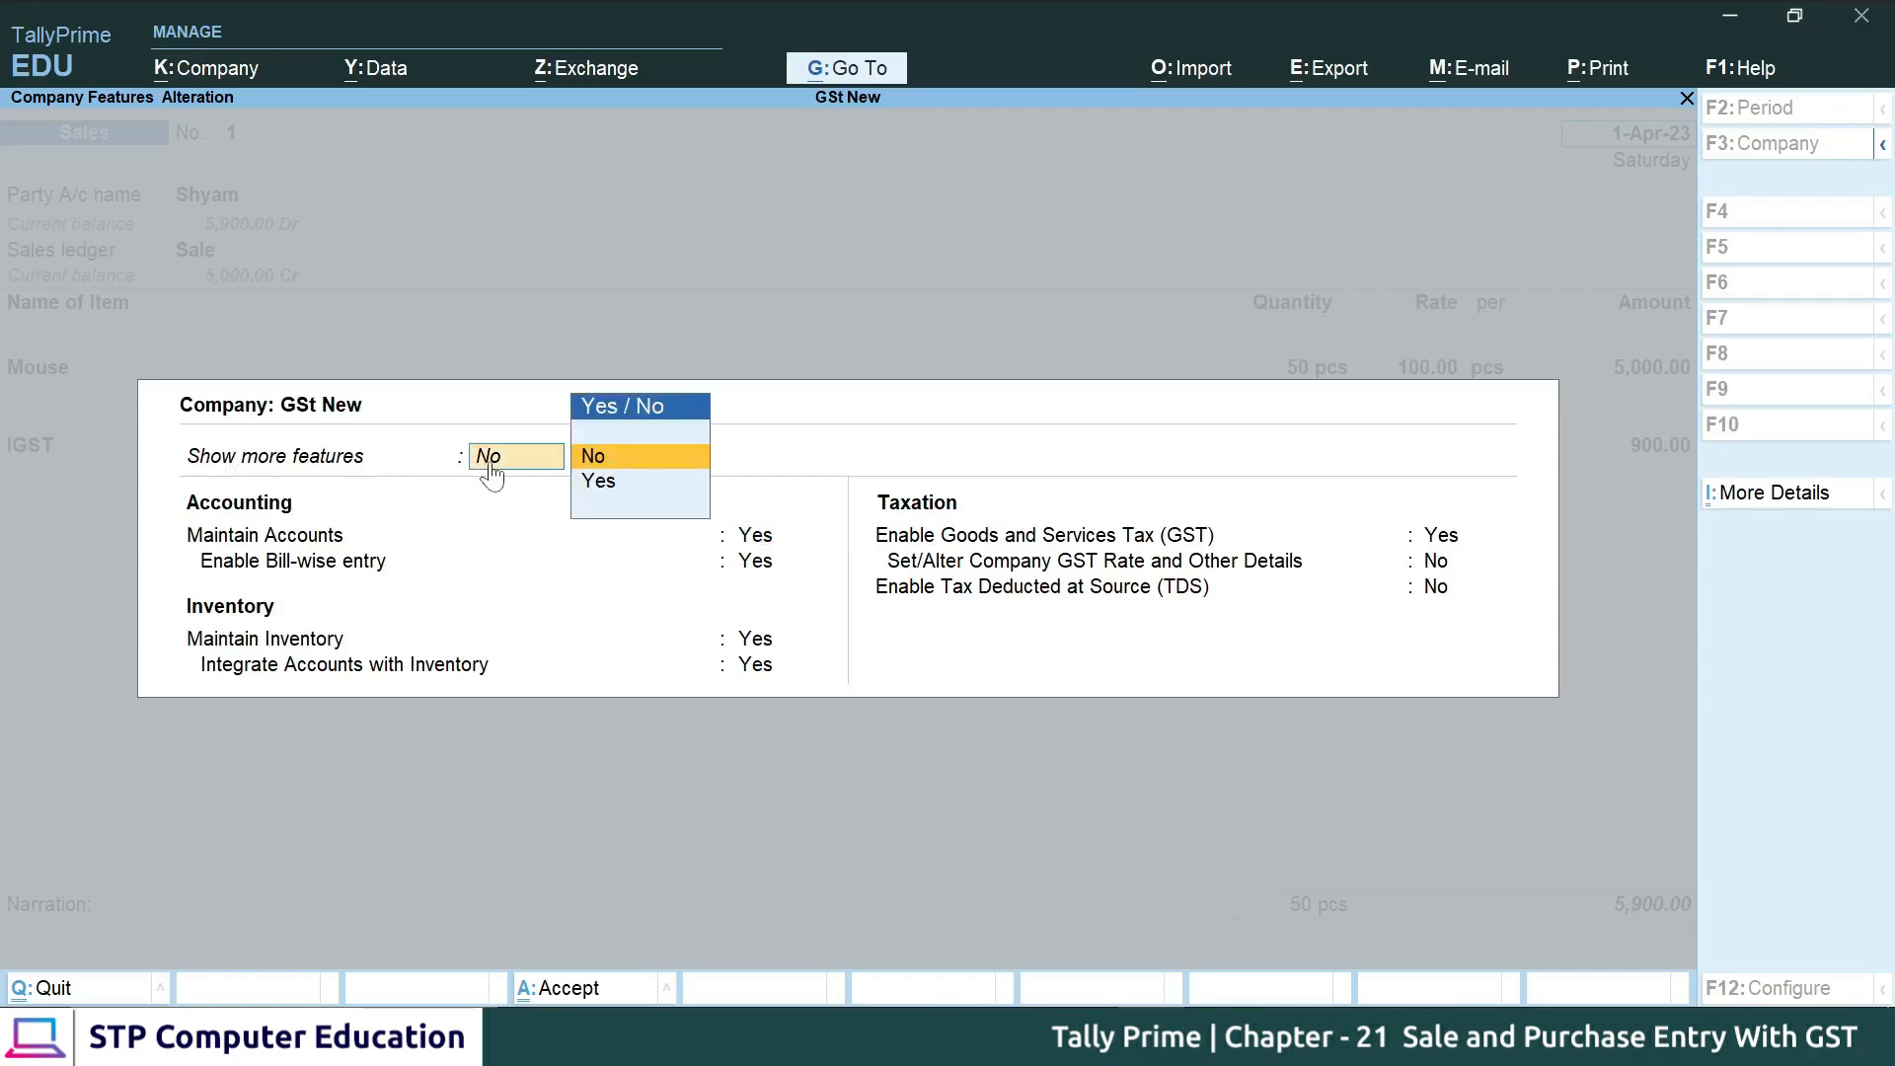
{"action": "left_click", "coordinate": [609, 491]}
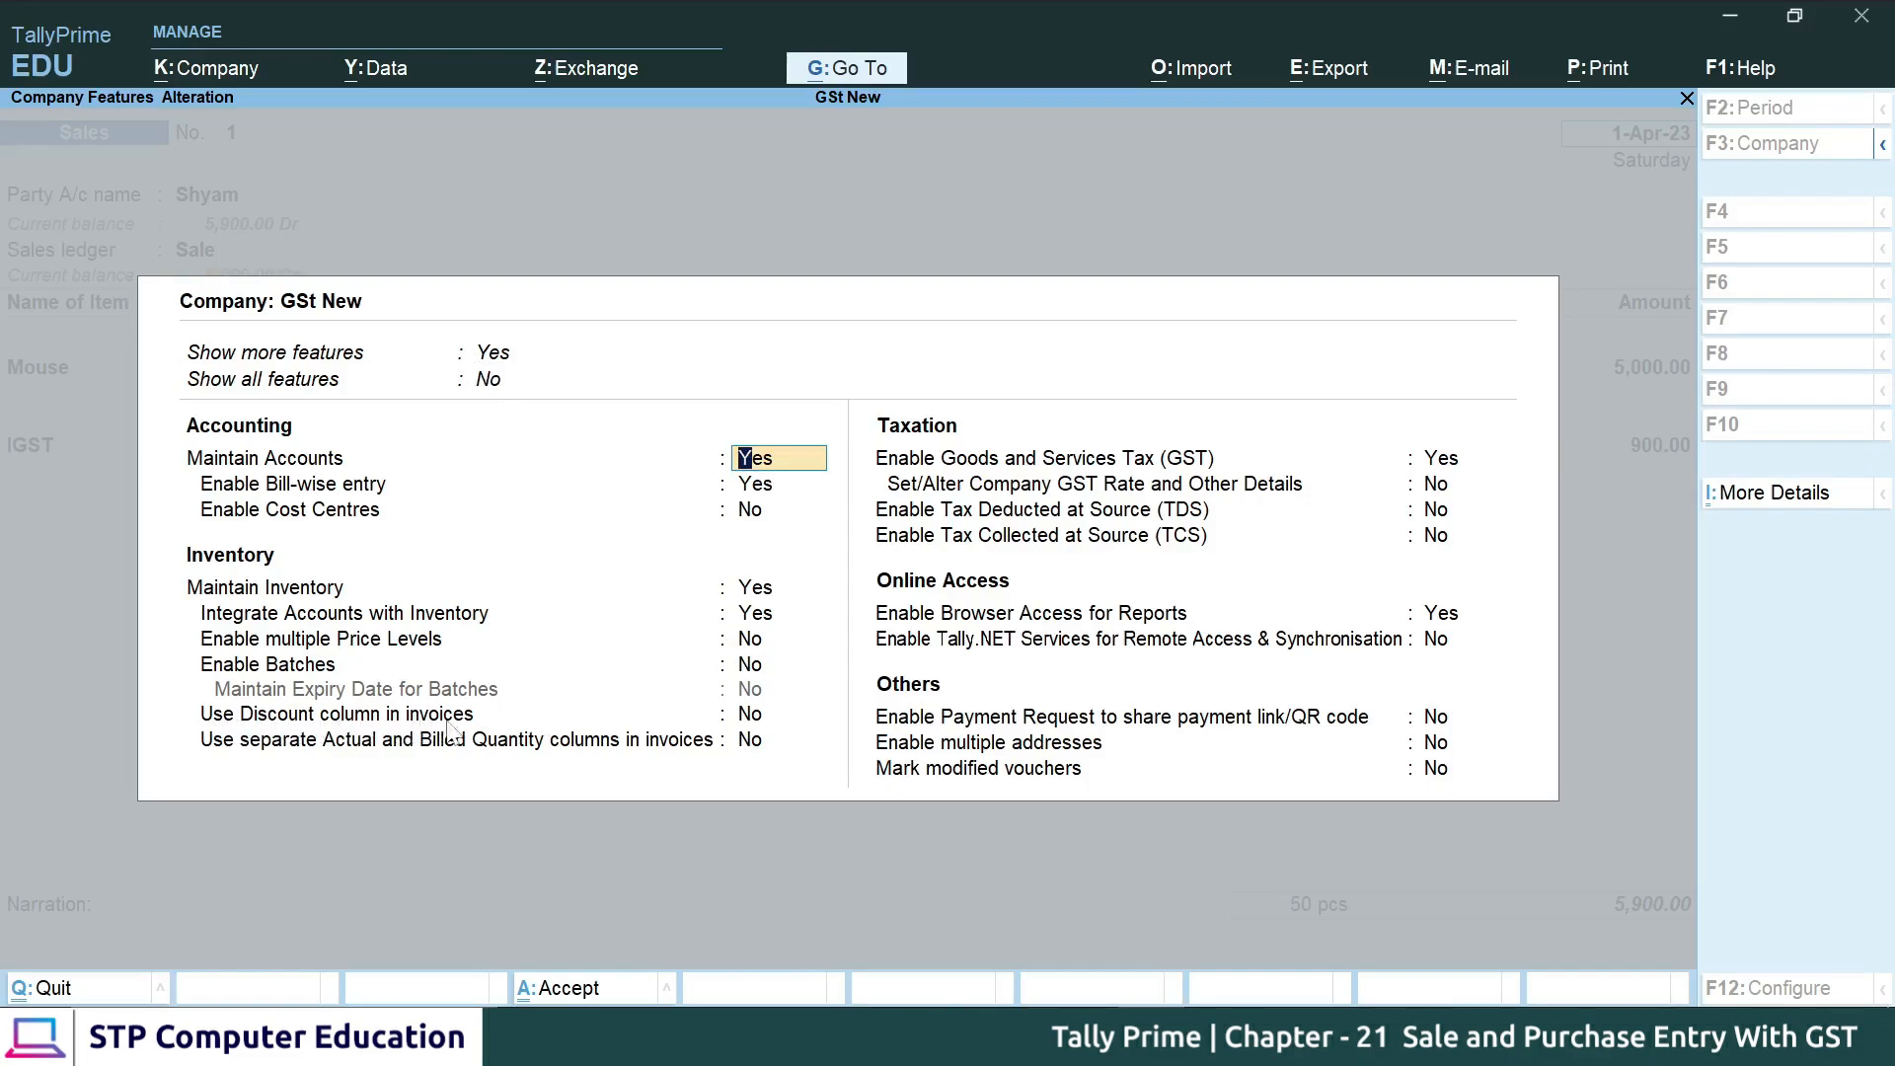
- Set Use Discount column in invoices to Yes and save the company features, accepting the GST details as they are
{"action": "left_click", "coordinate": [748, 722]}
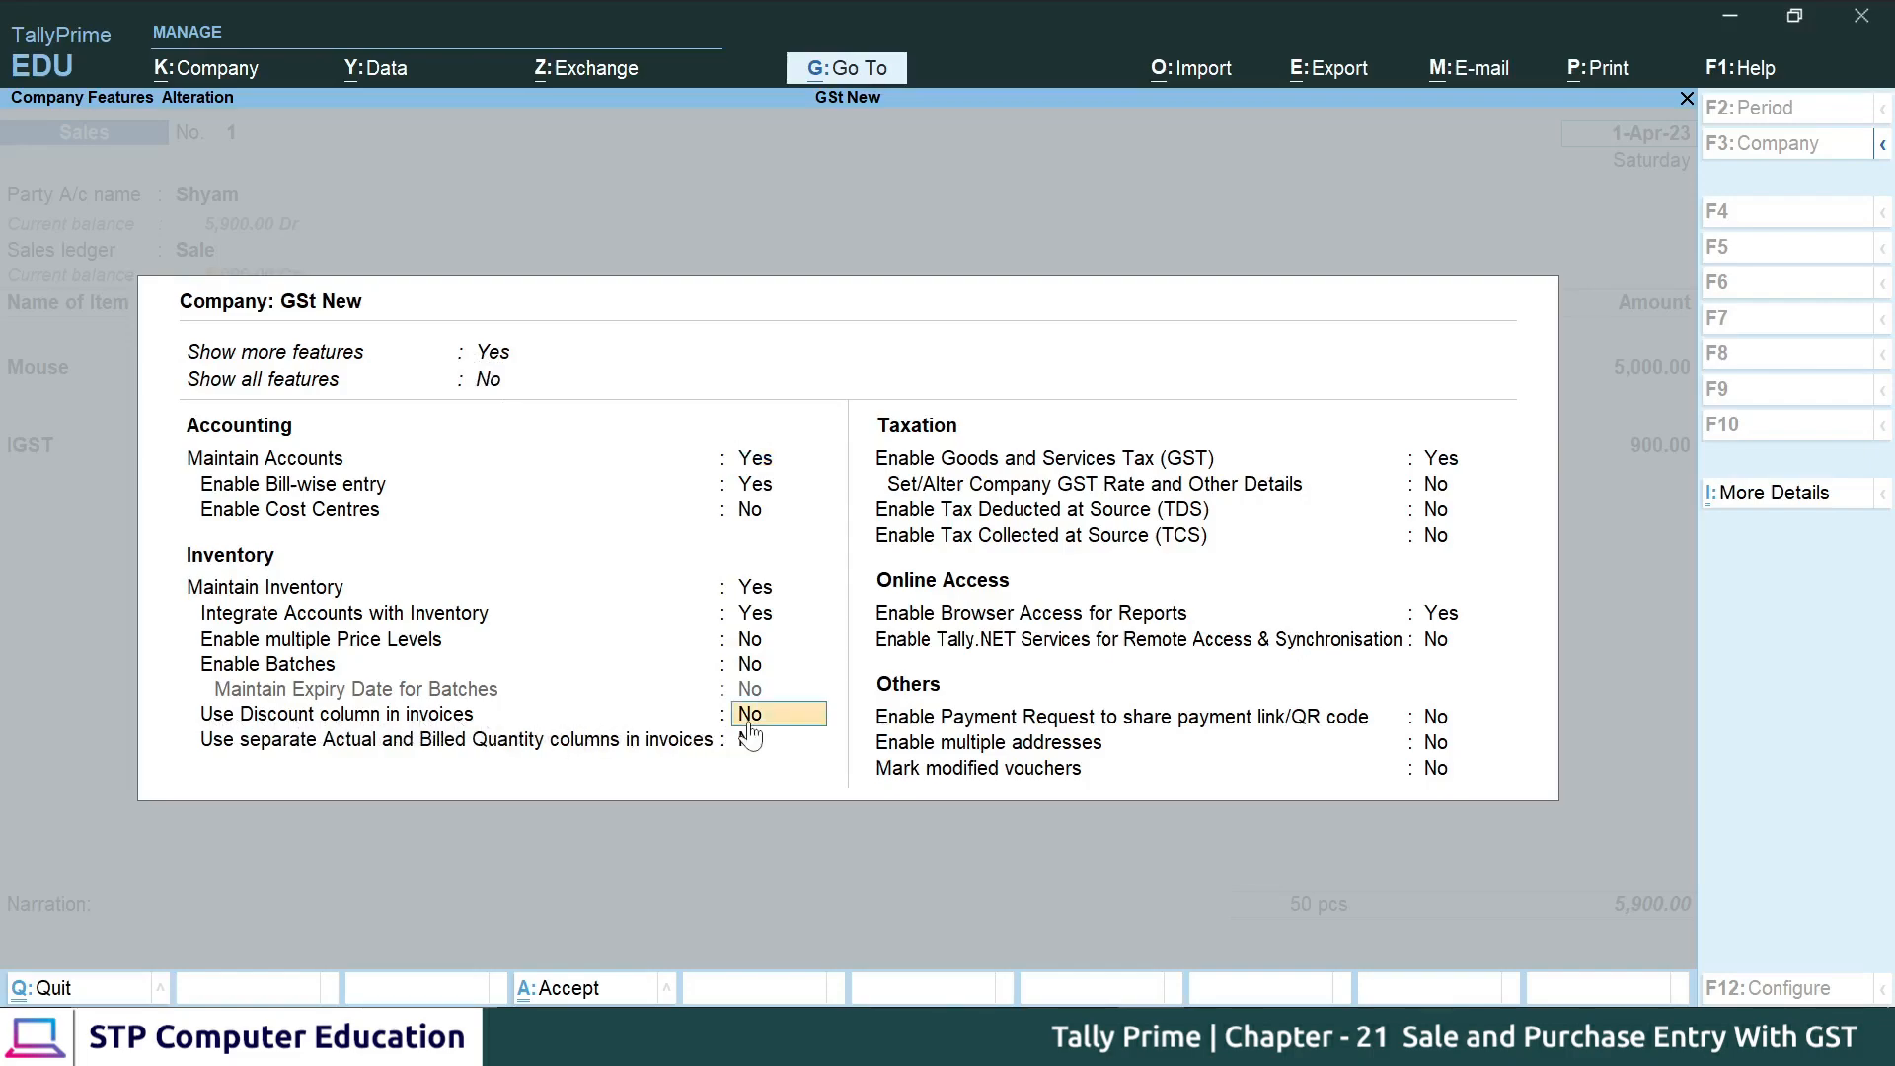
{"action": "type", "text": "y"}
{"action": "key", "text": "Return"}
{"action": "key", "text": "Return"}
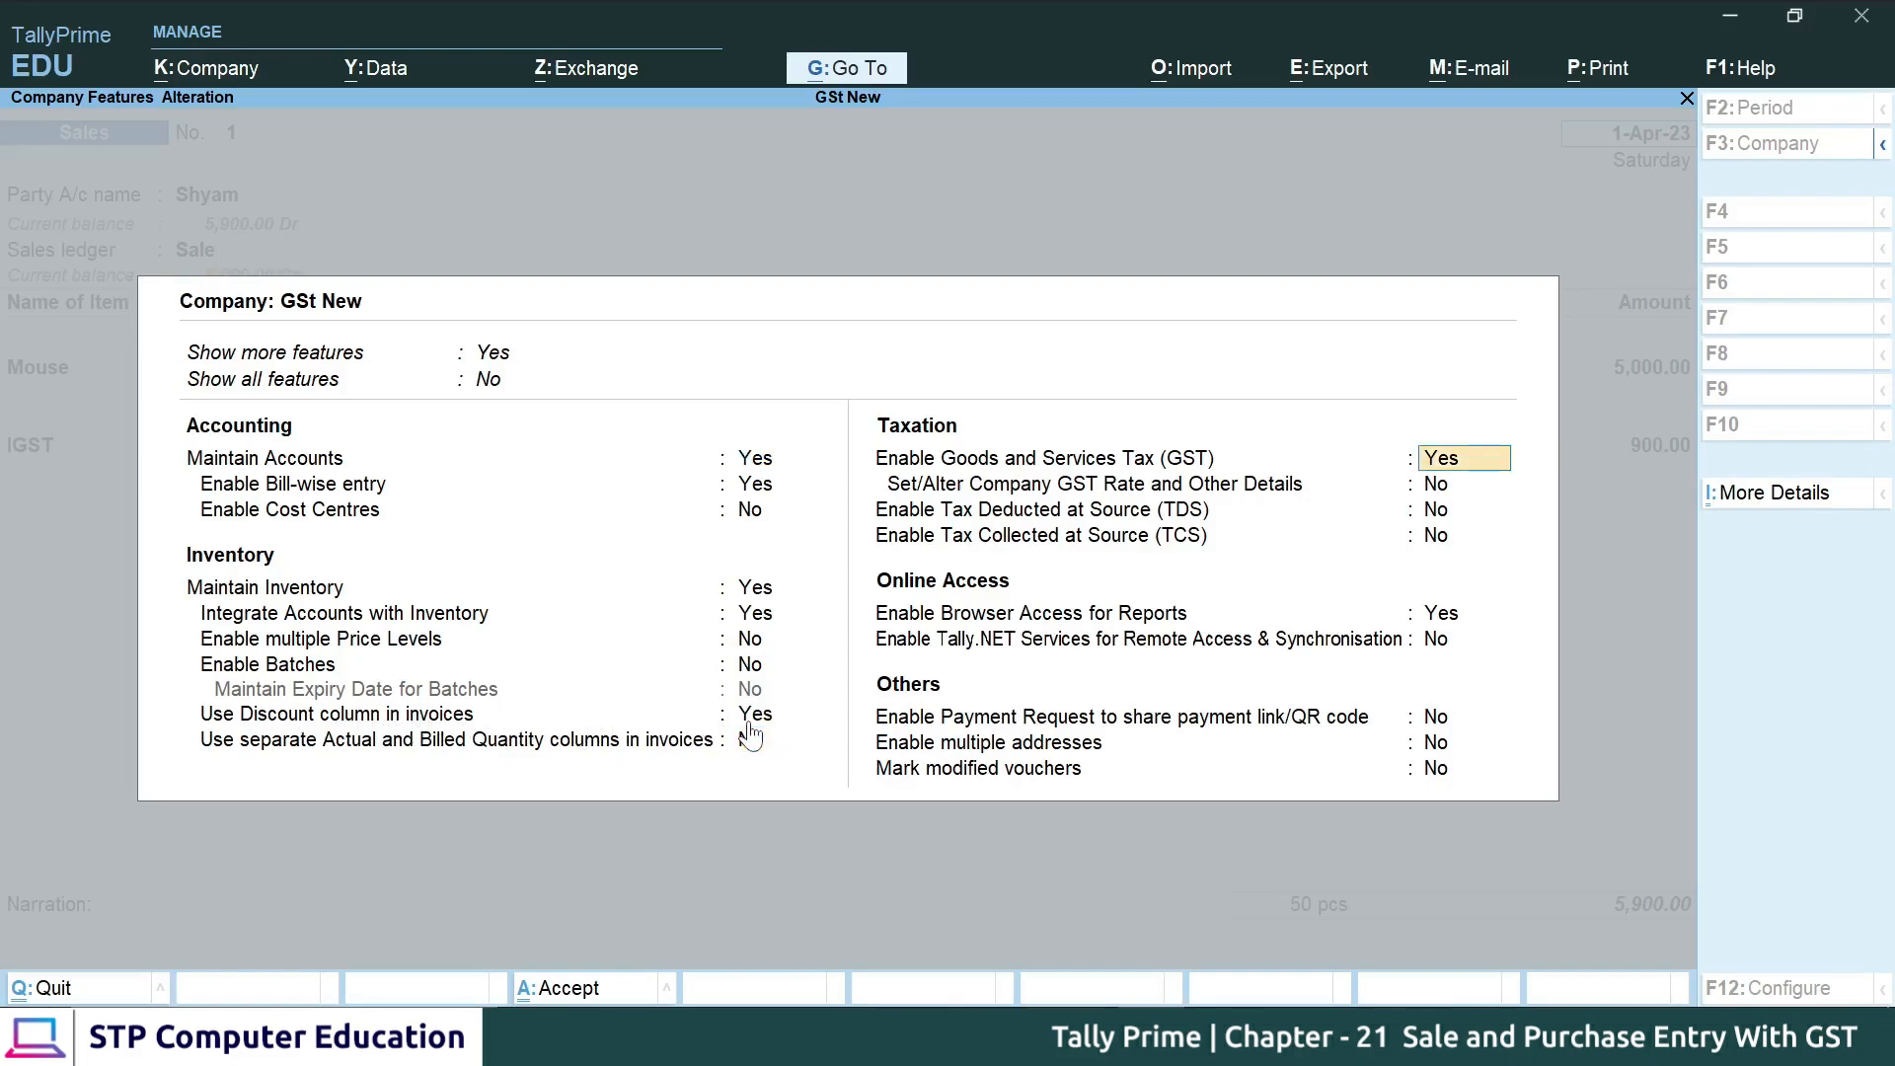
{"action": "key", "text": "Return"}
{"action": "key", "text": "Return"}
{"action": "key", "text": "Return"}
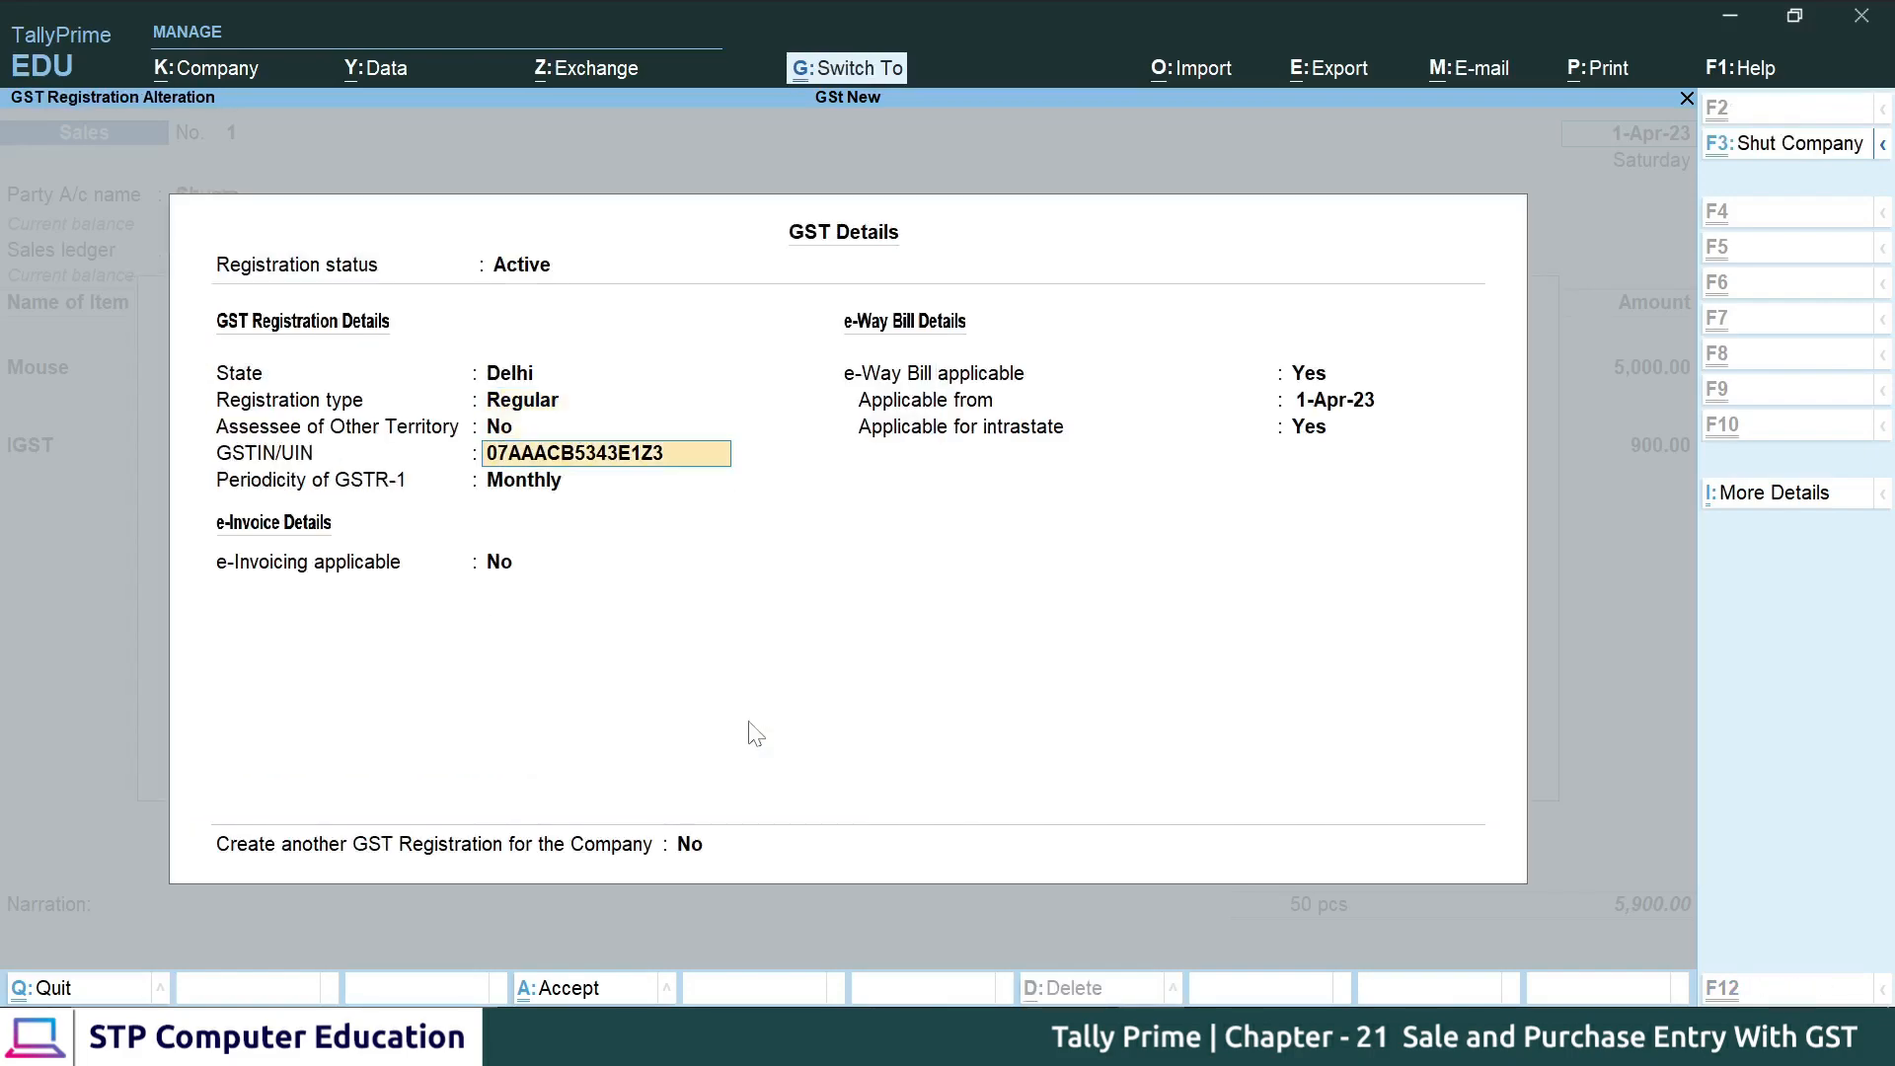
{"action": "key", "text": "ctrl+a"}
{"action": "key", "text": "ctrl+a"}
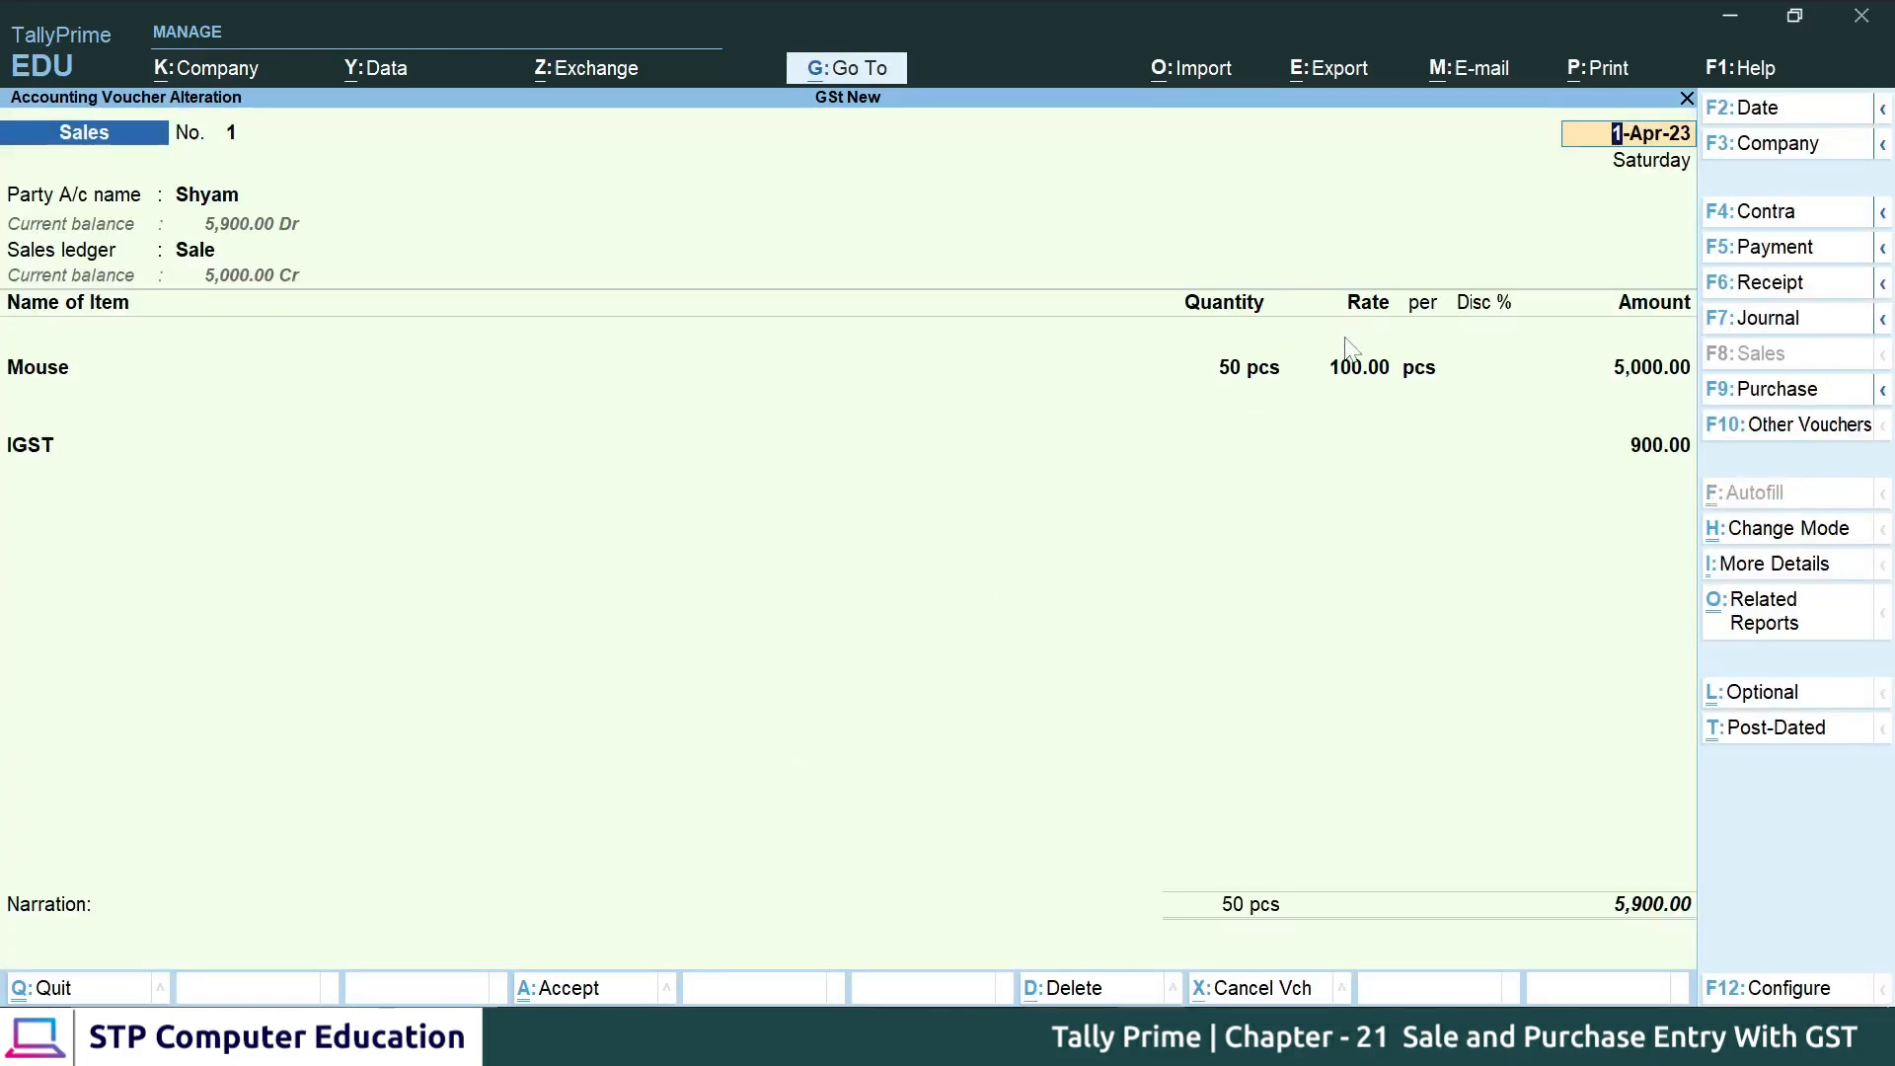
- Apply a 10% discount to the Mouse line of the sales voucher and accept the recalculated amount
{"action": "left_click", "coordinate": [1491, 370]}
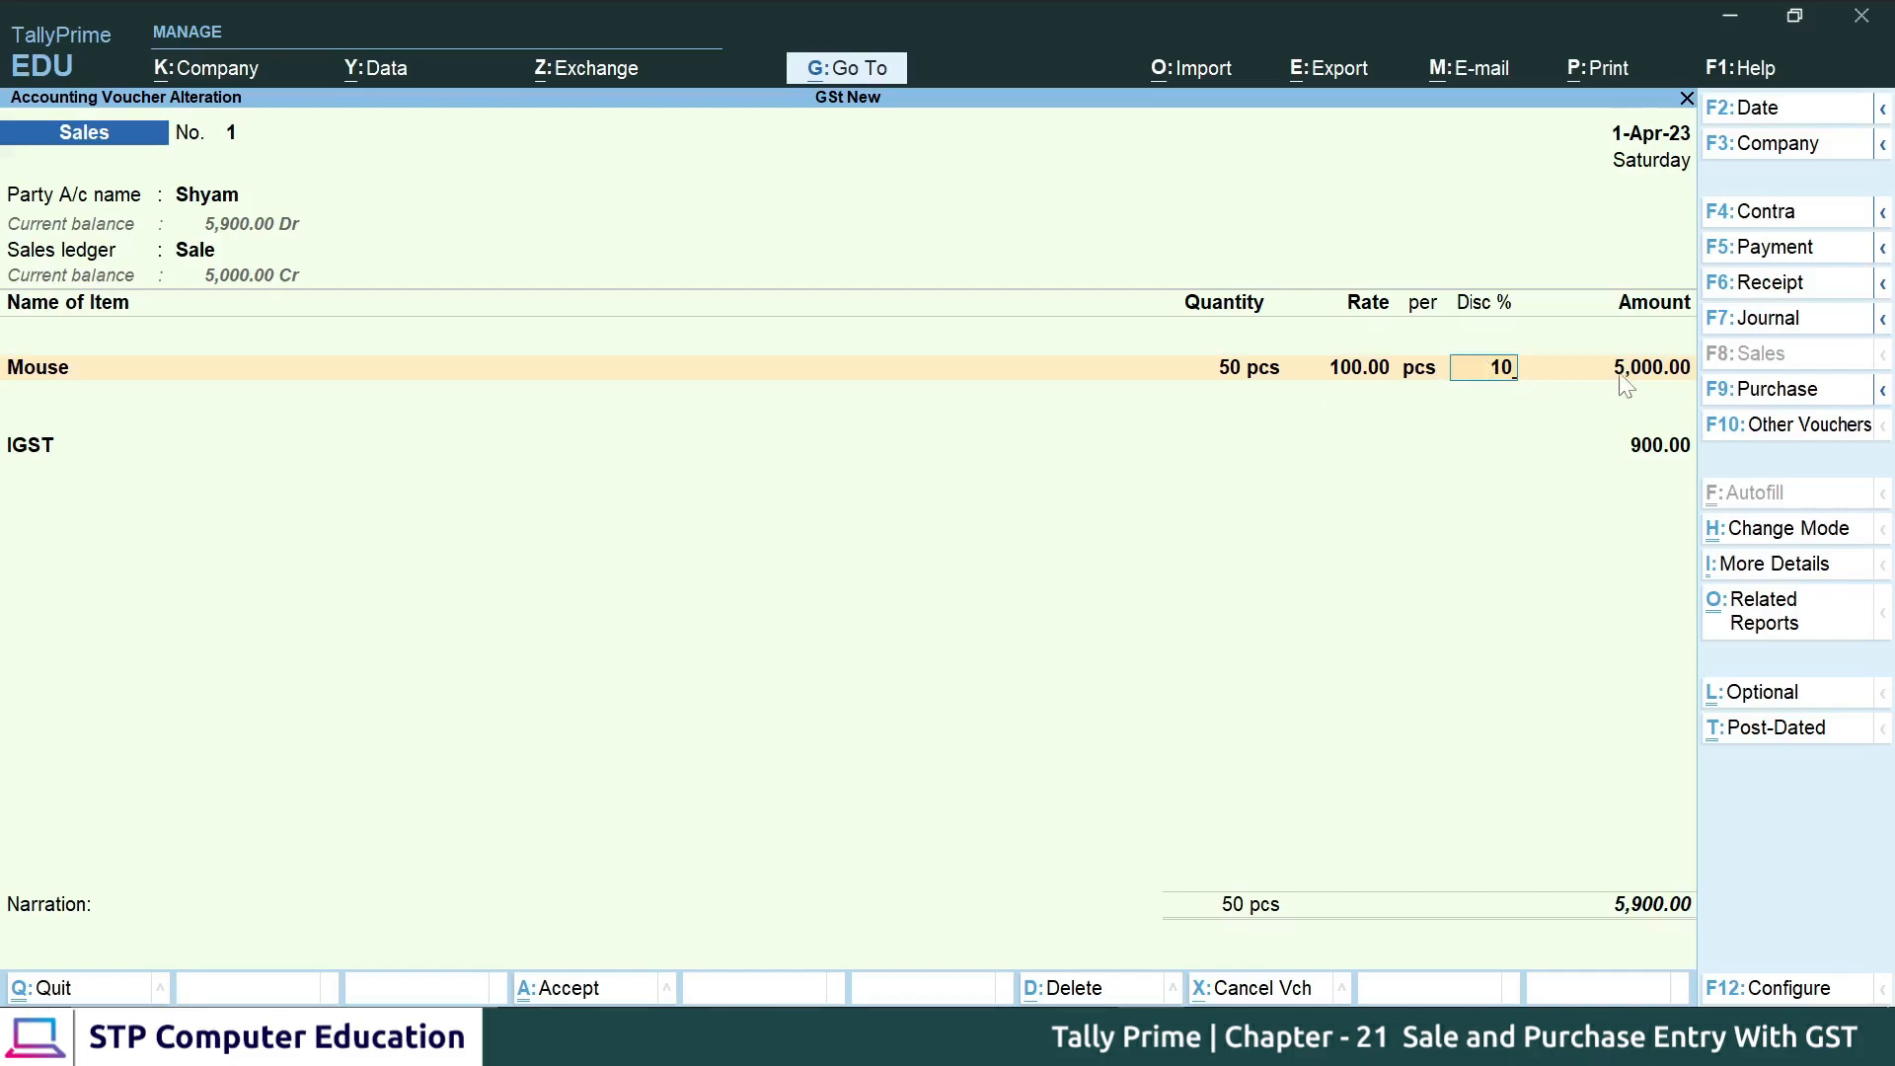
{"action": "key", "text": "Return"}
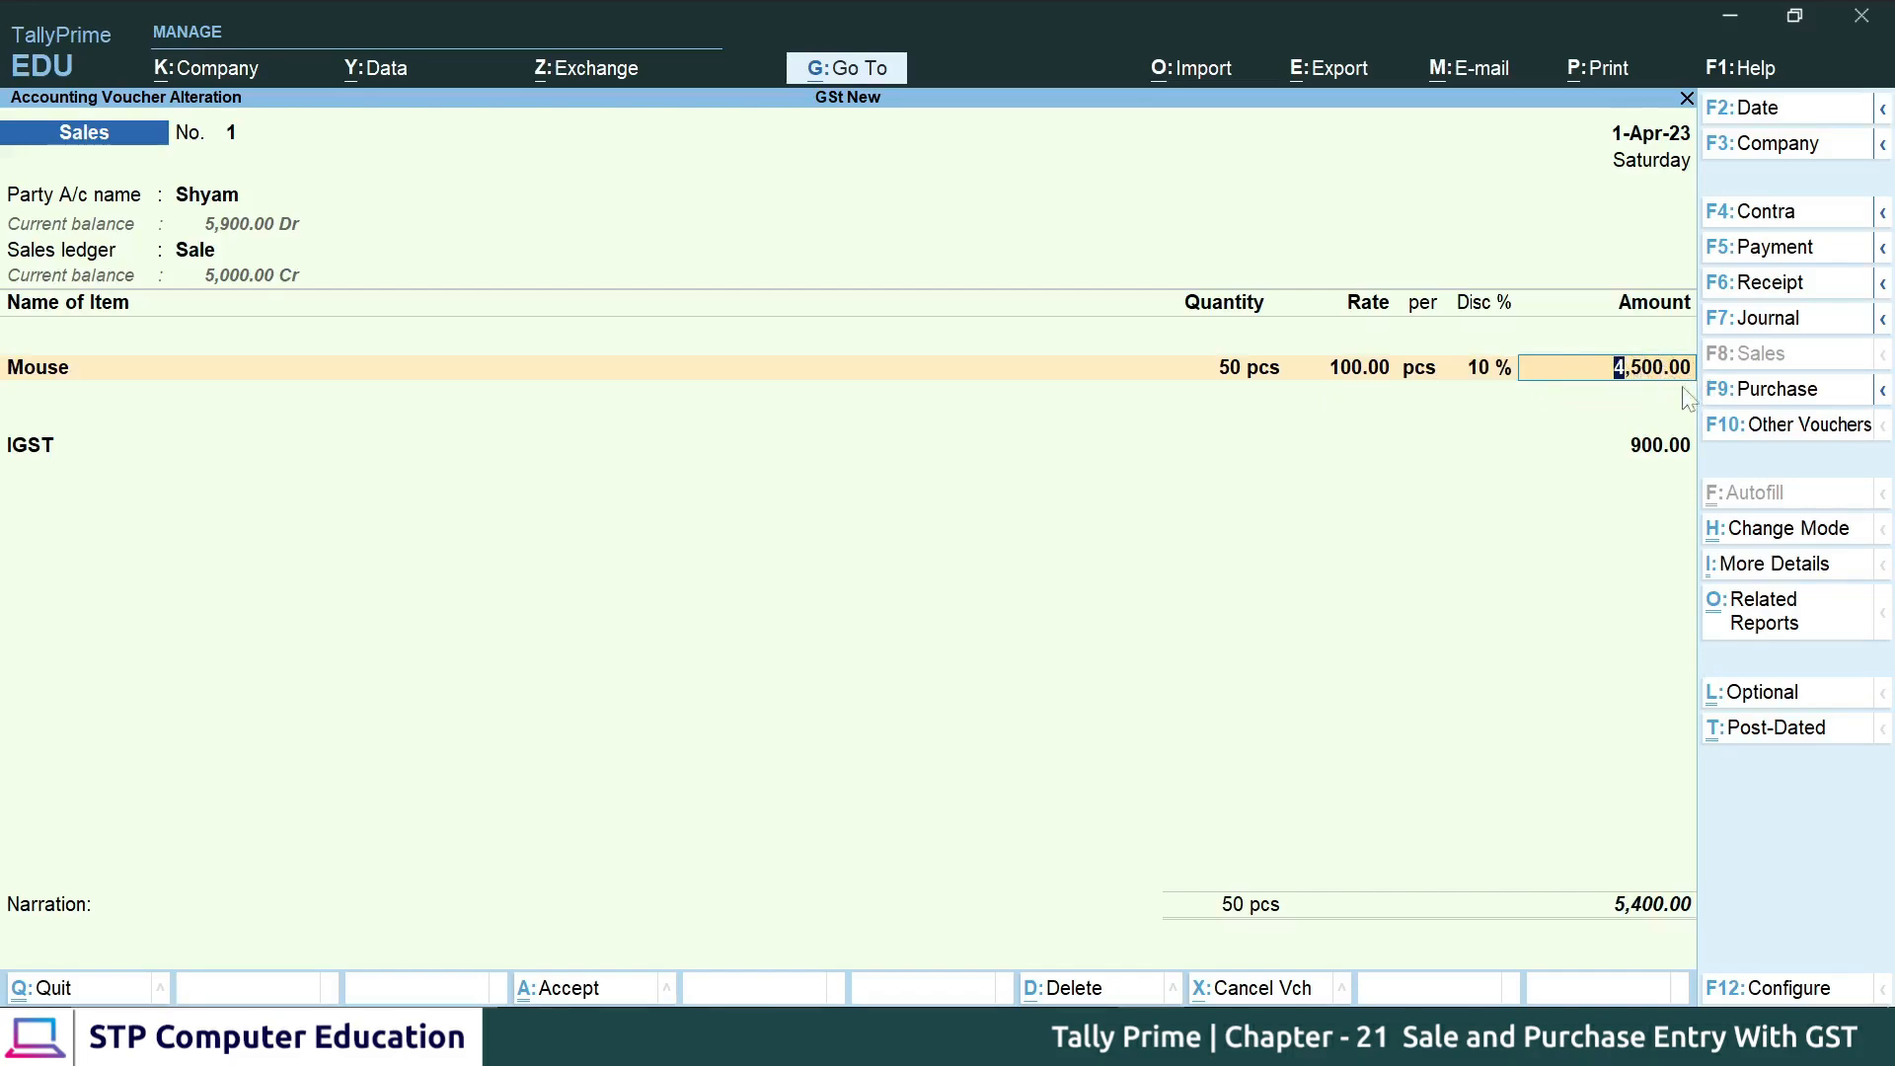
{"action": "key", "text": "Return"}
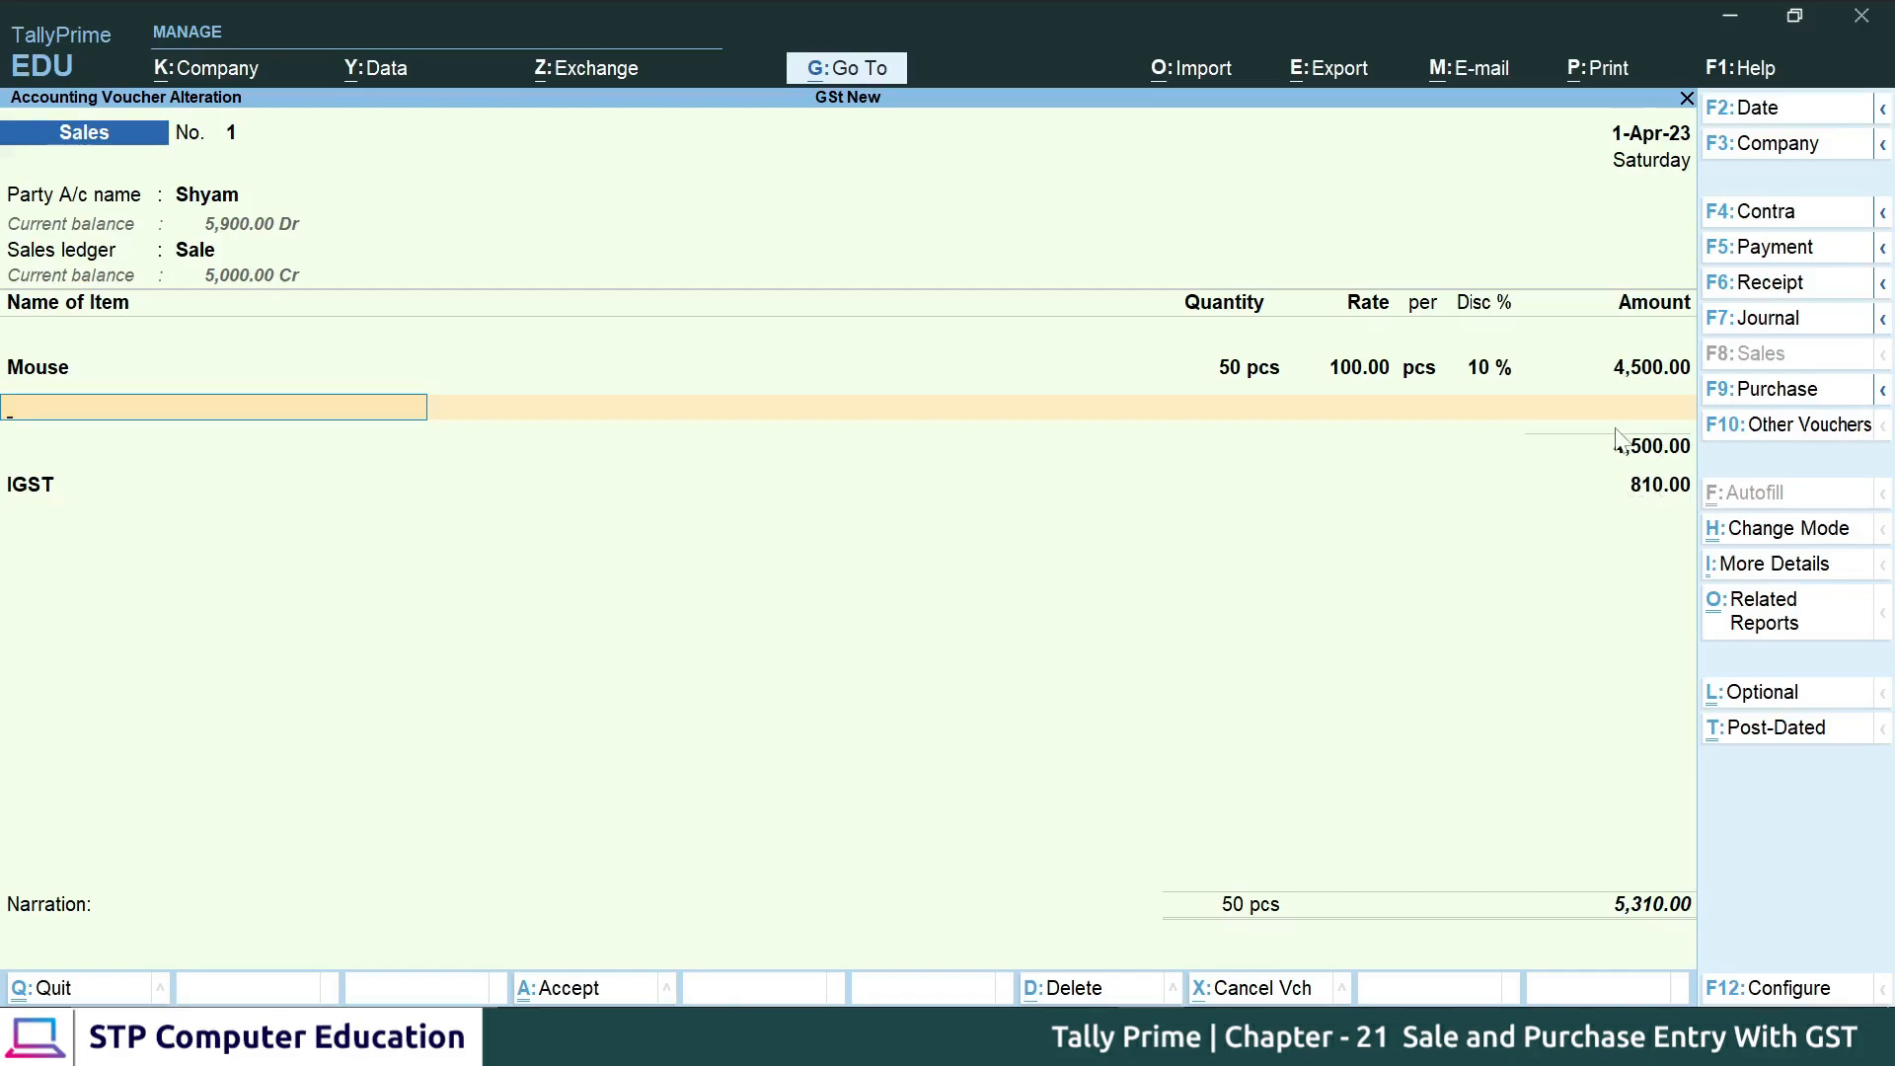
- Switch to the practice PDF in Acrobat and examine Q.5, comparing the April 1 Delhi sale with its IGST charge
{"action": "key", "text": "alt+Tab"}
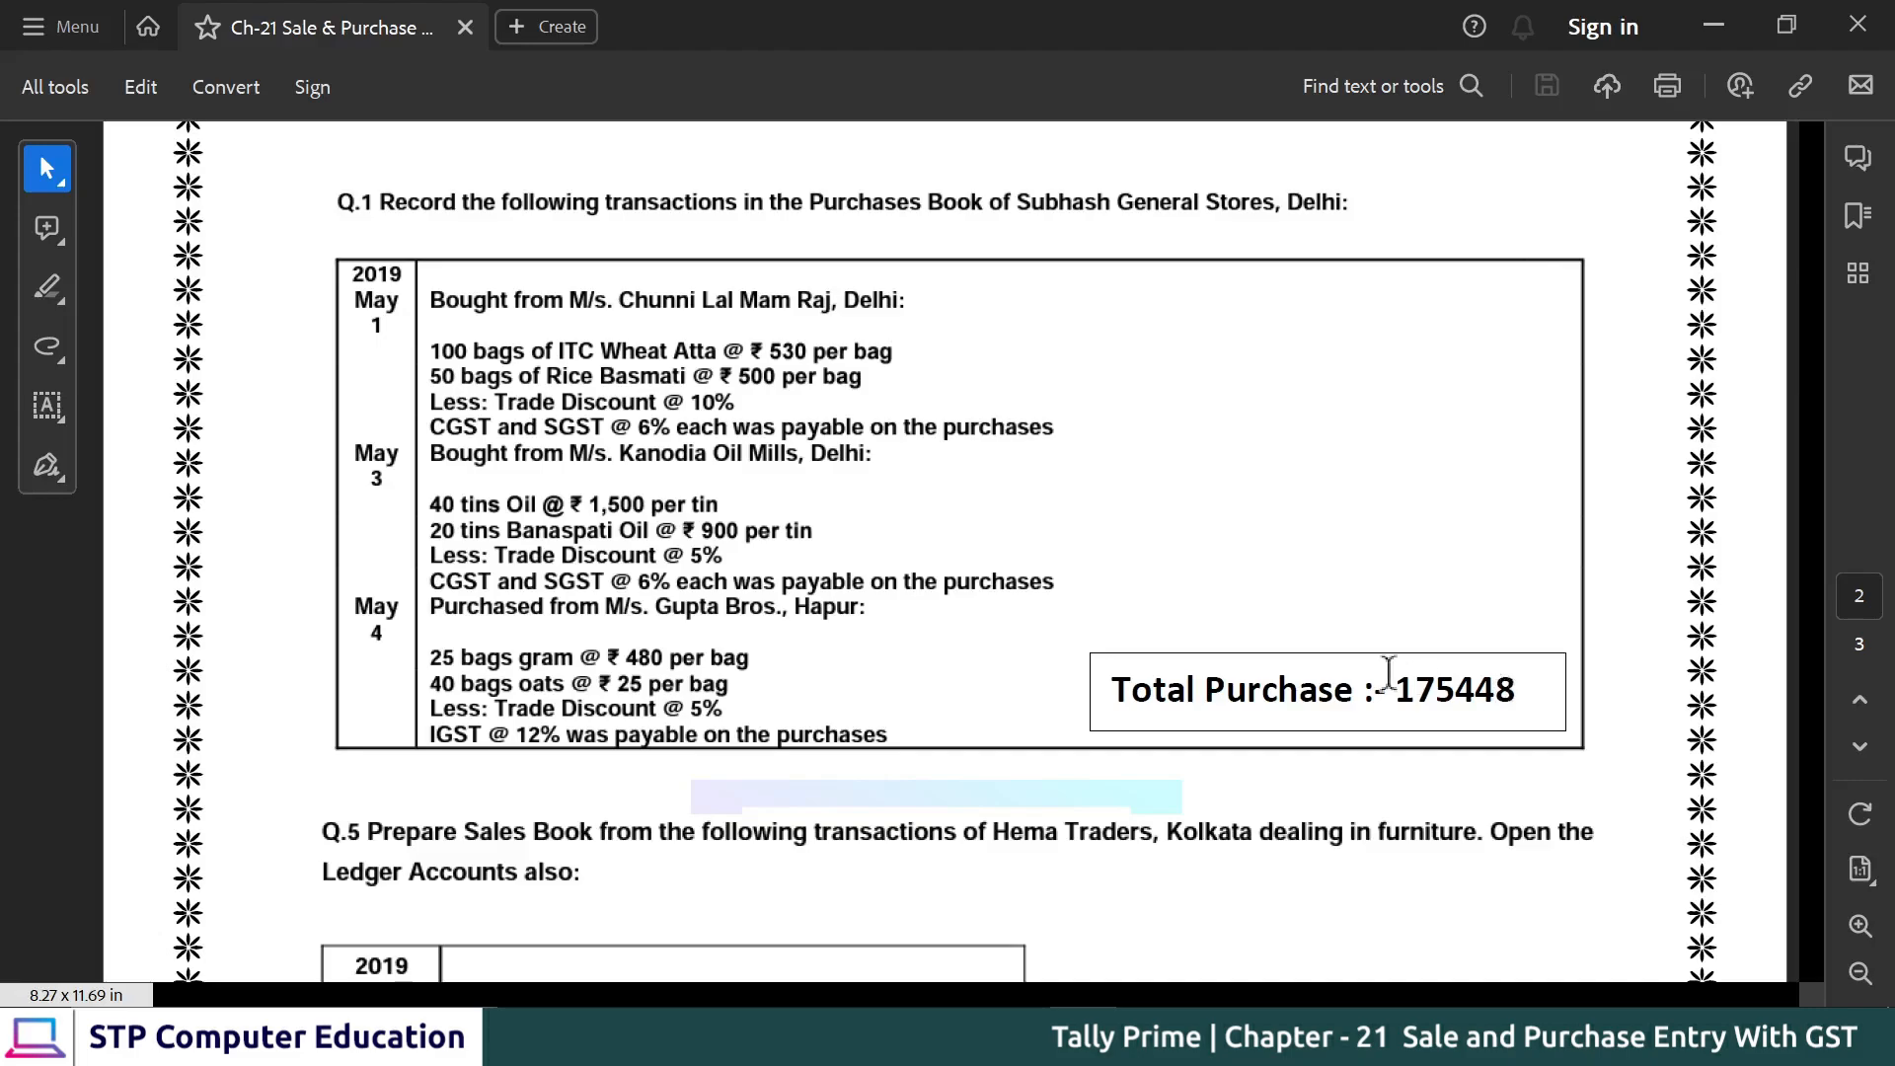
{"action": "scroll", "coordinate": [575, 459], "scroll_direction": "down", "scroll_amount": 5}
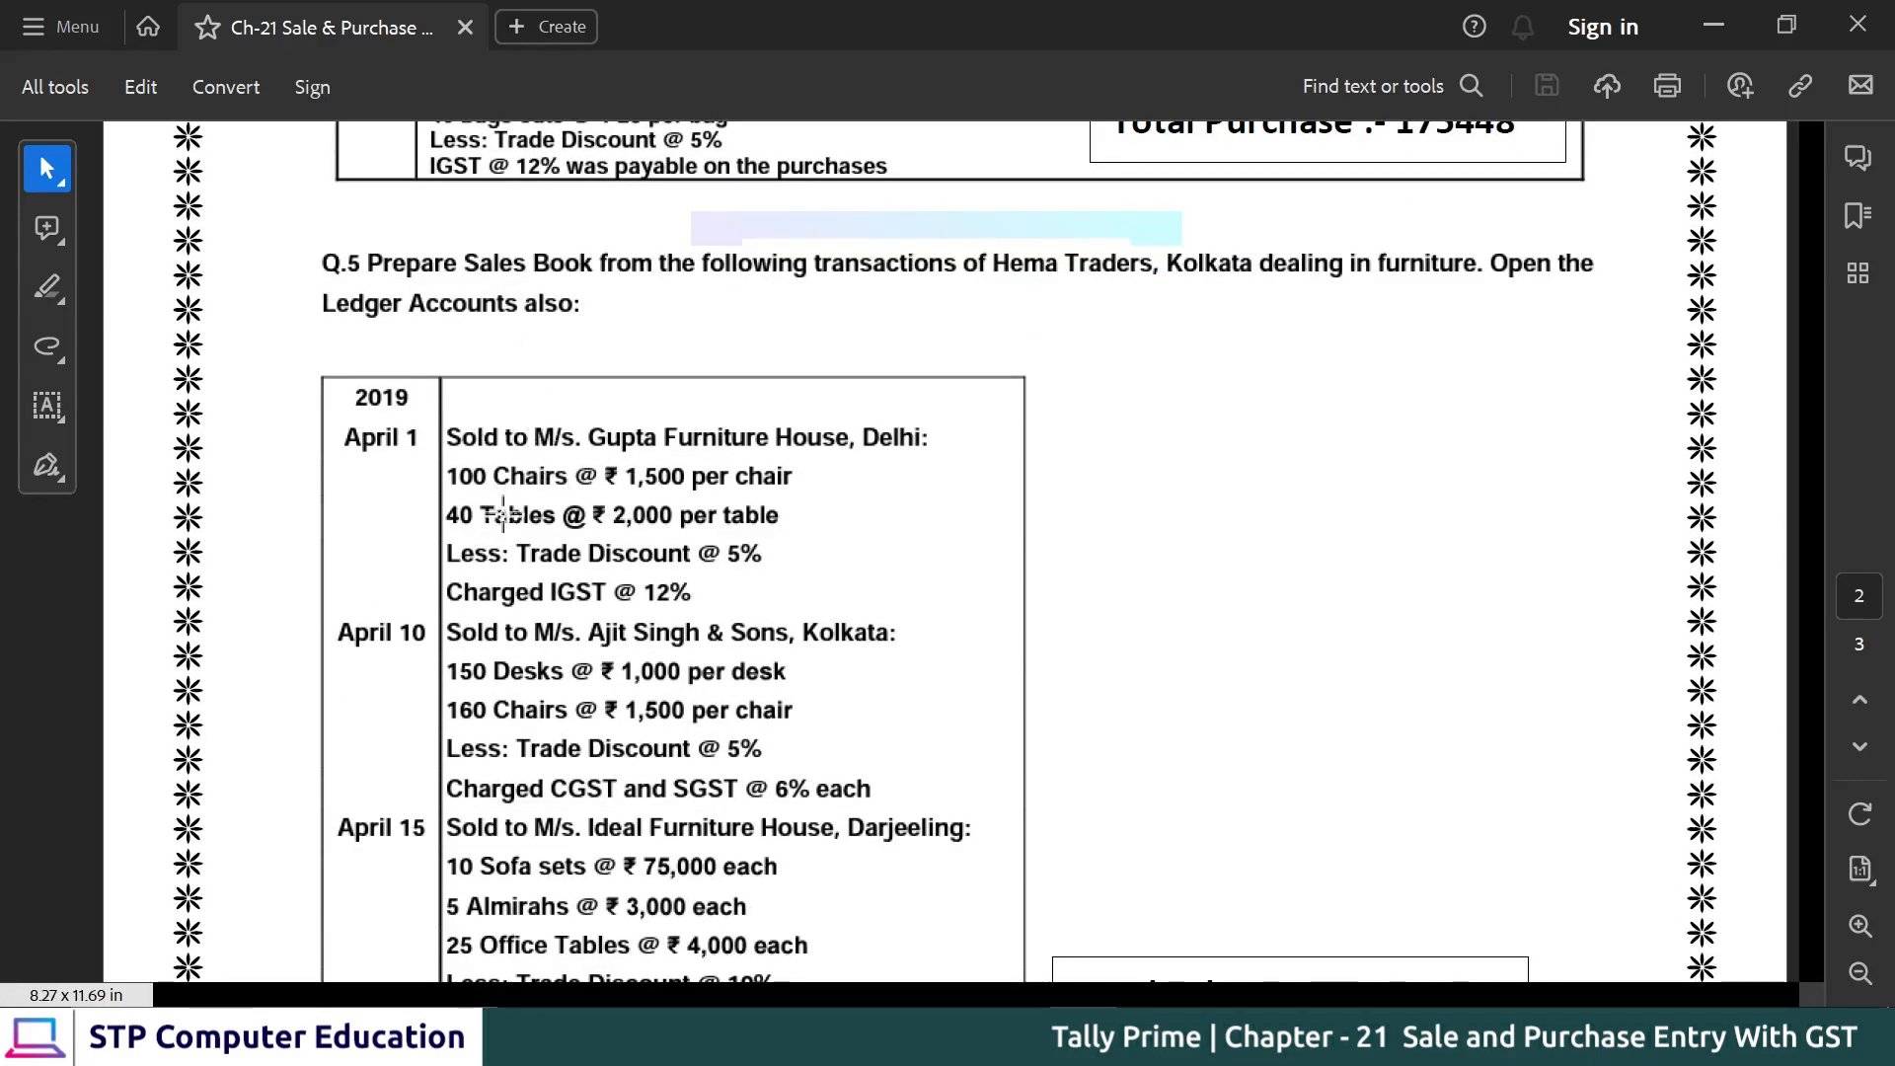
{"action": "scroll", "coordinate": [567, 504], "scroll_direction": "down", "scroll_amount": 1}
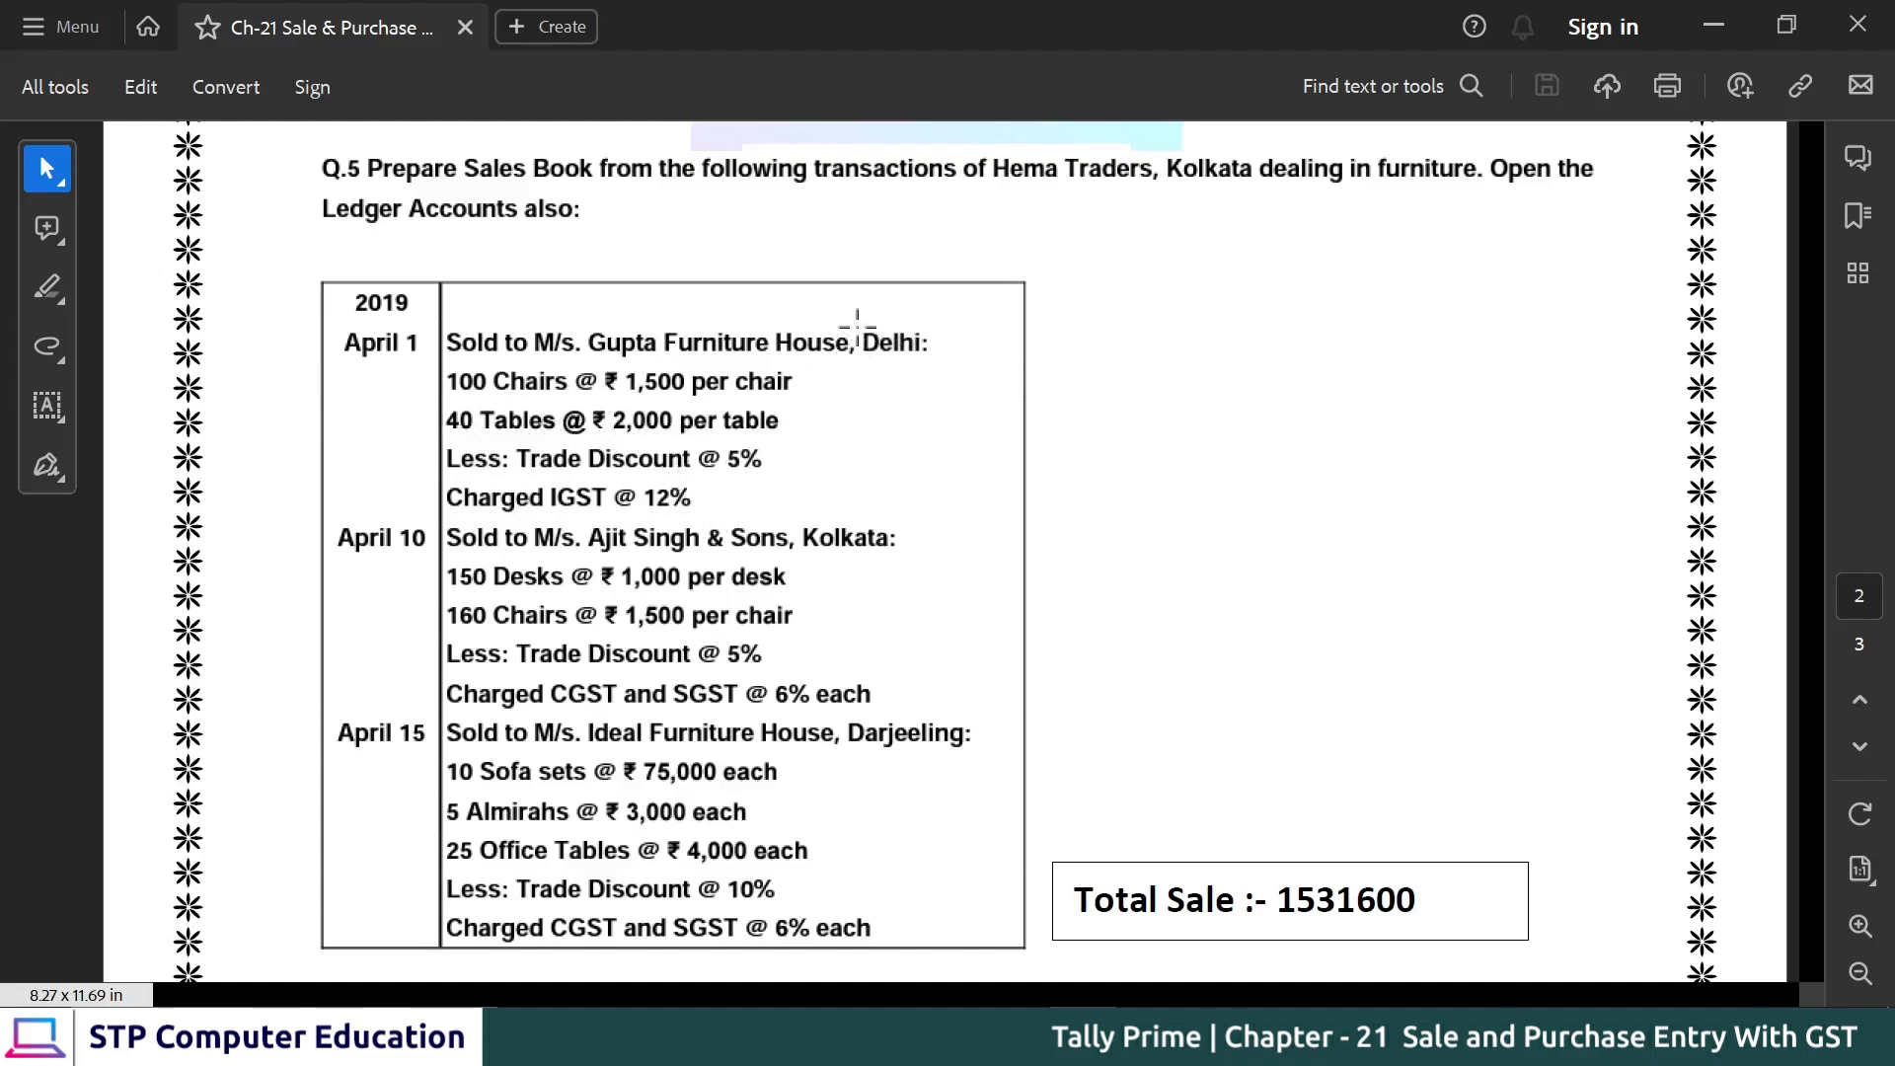
{"action": "left_click_drag", "start_coordinate": [857, 327], "coordinate": [954, 373]}
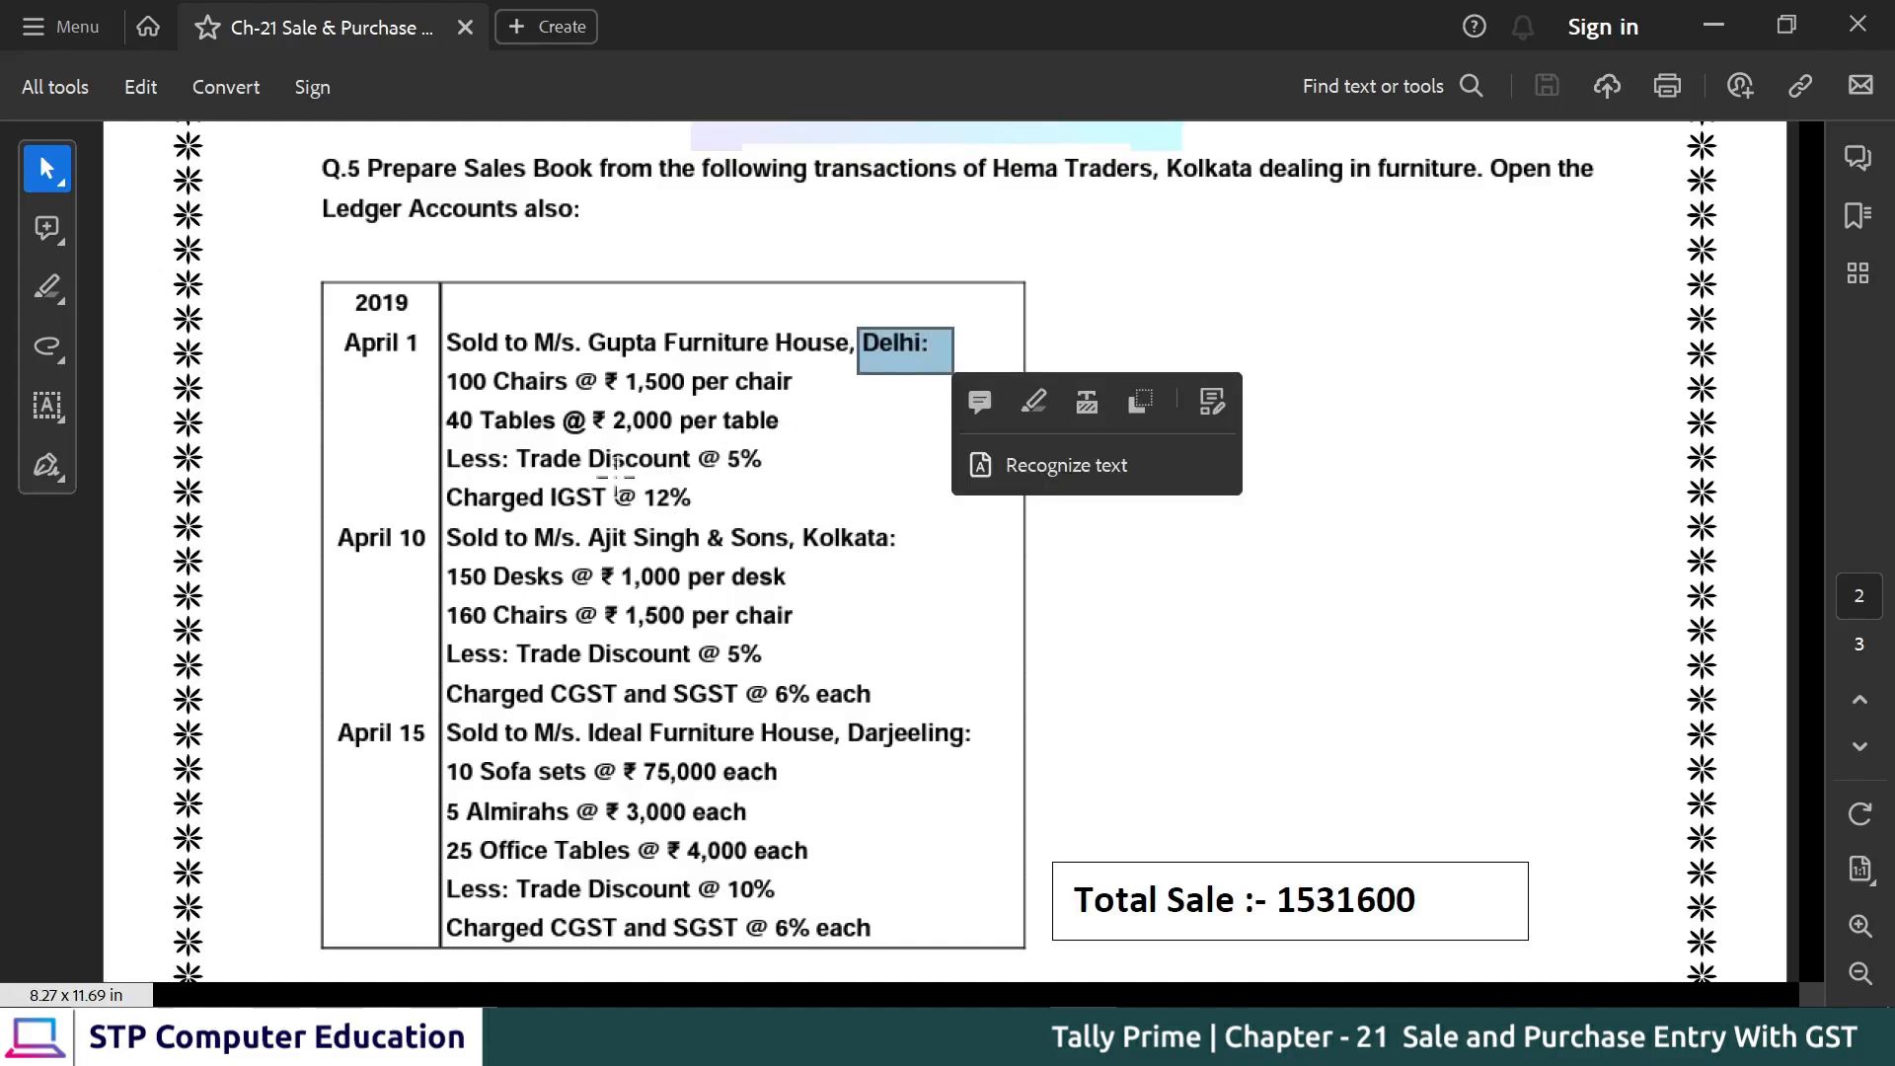
{"action": "left_click", "coordinate": [530, 496]}
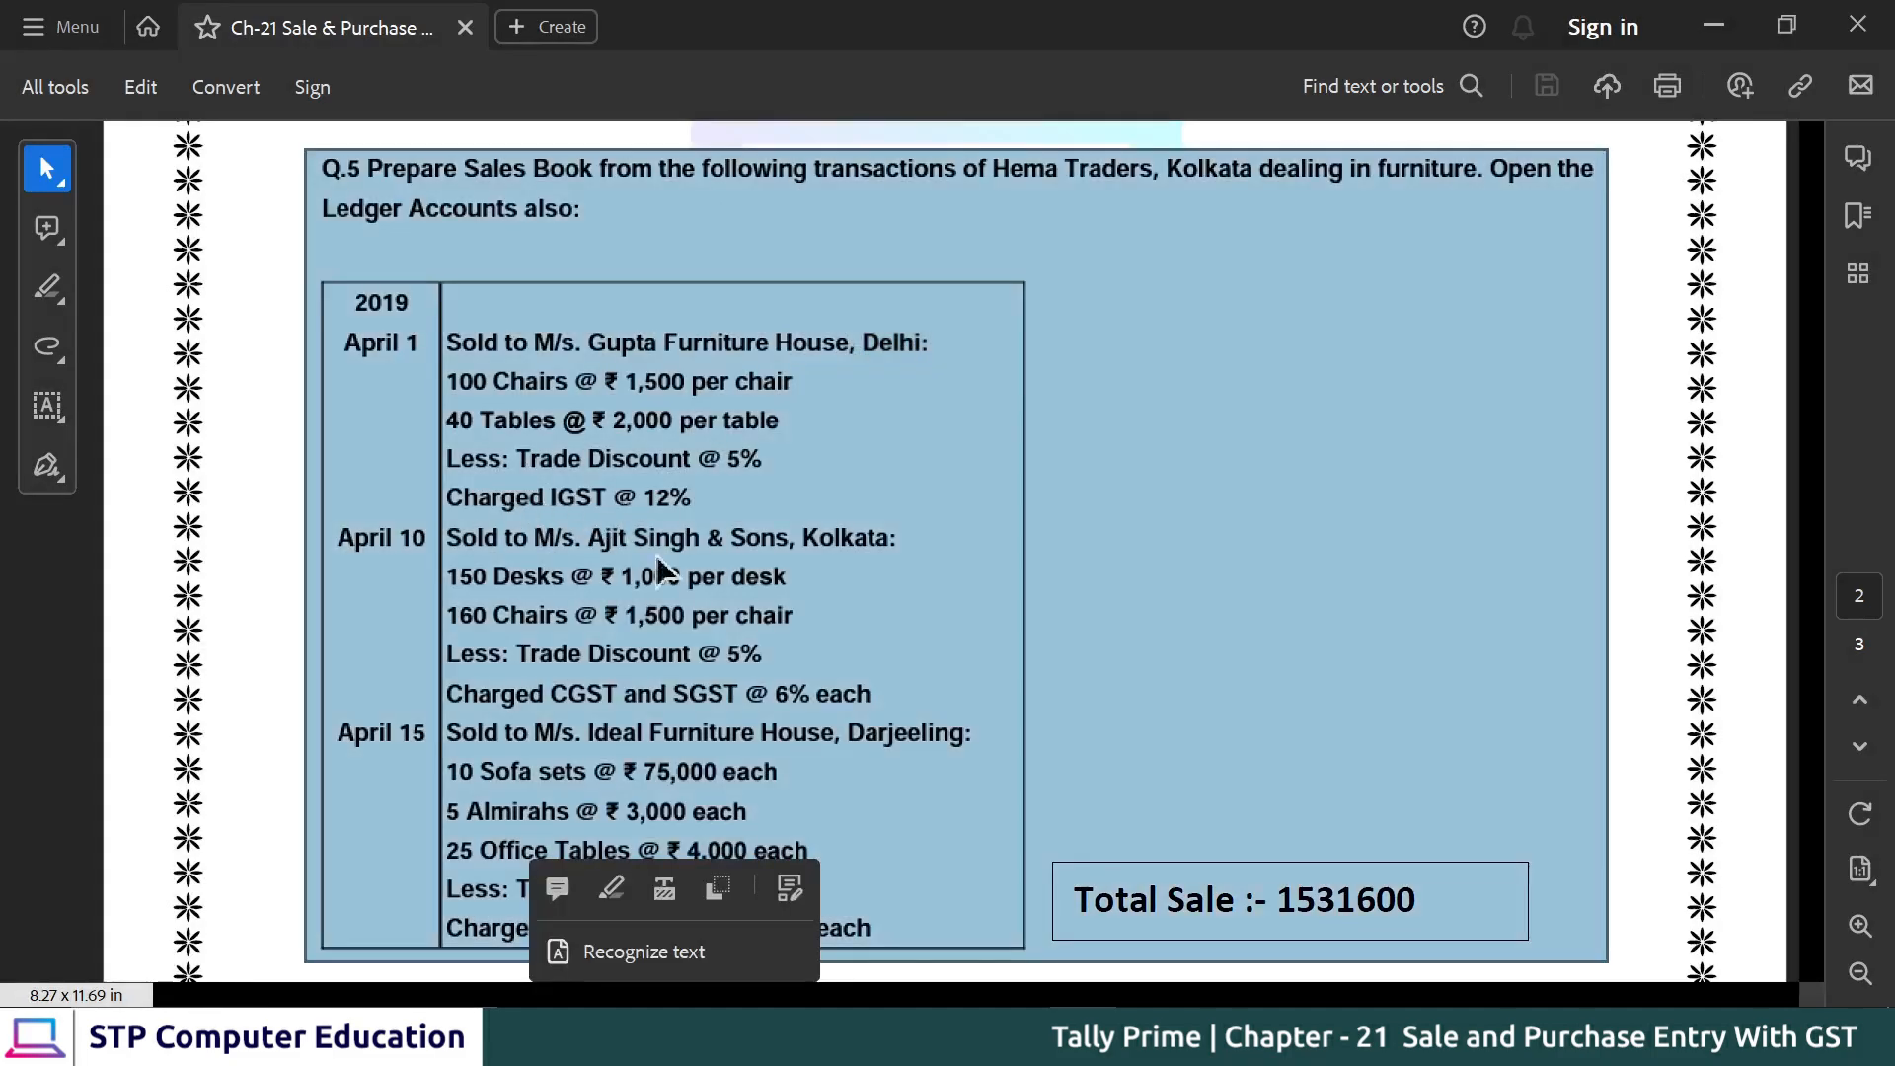
{"action": "left_click", "coordinate": [527, 614]}
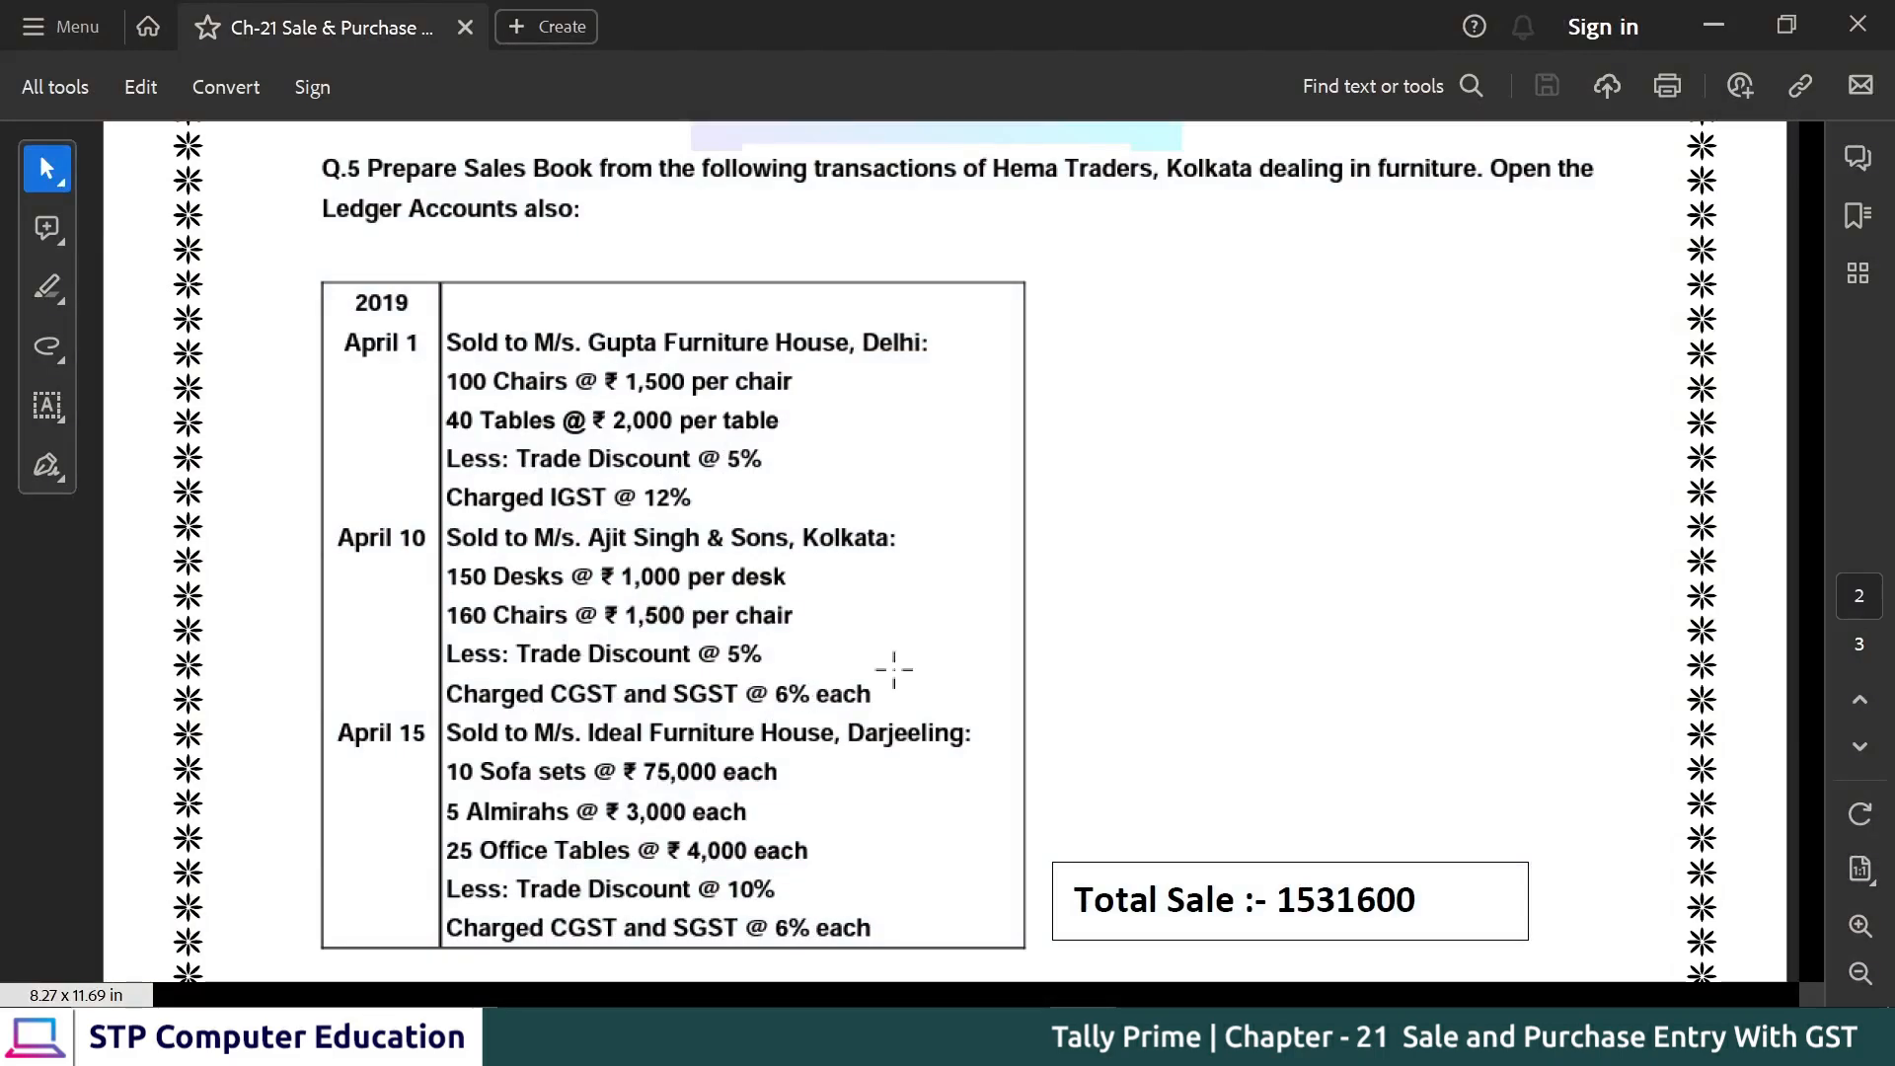
{"action": "scroll", "coordinate": [794, 656], "scroll_direction": "down", "scroll_amount": 2}
{"action": "scroll", "coordinate": [795, 656], "scroll_direction": "up", "scroll_amount": 2}
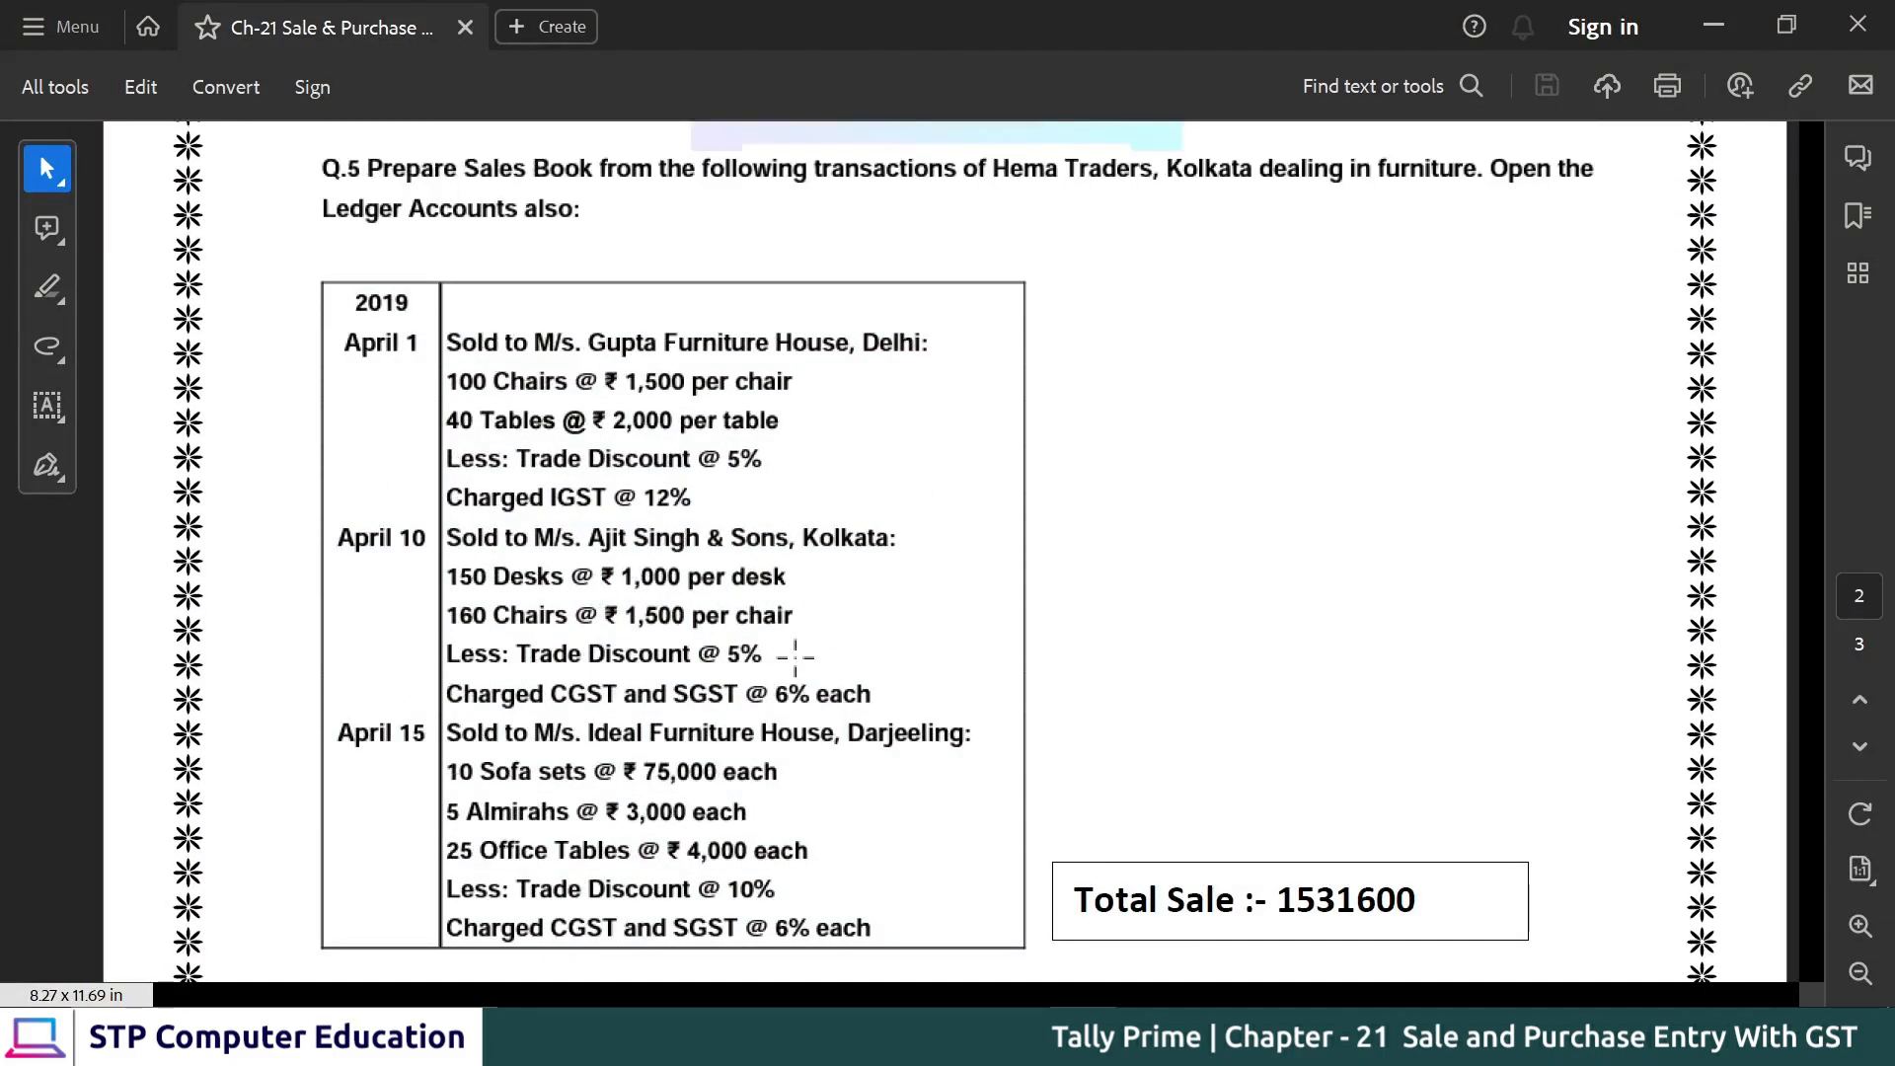
{"action": "scroll", "coordinate": [794, 655], "scroll_direction": "down", "scroll_amount": 1}
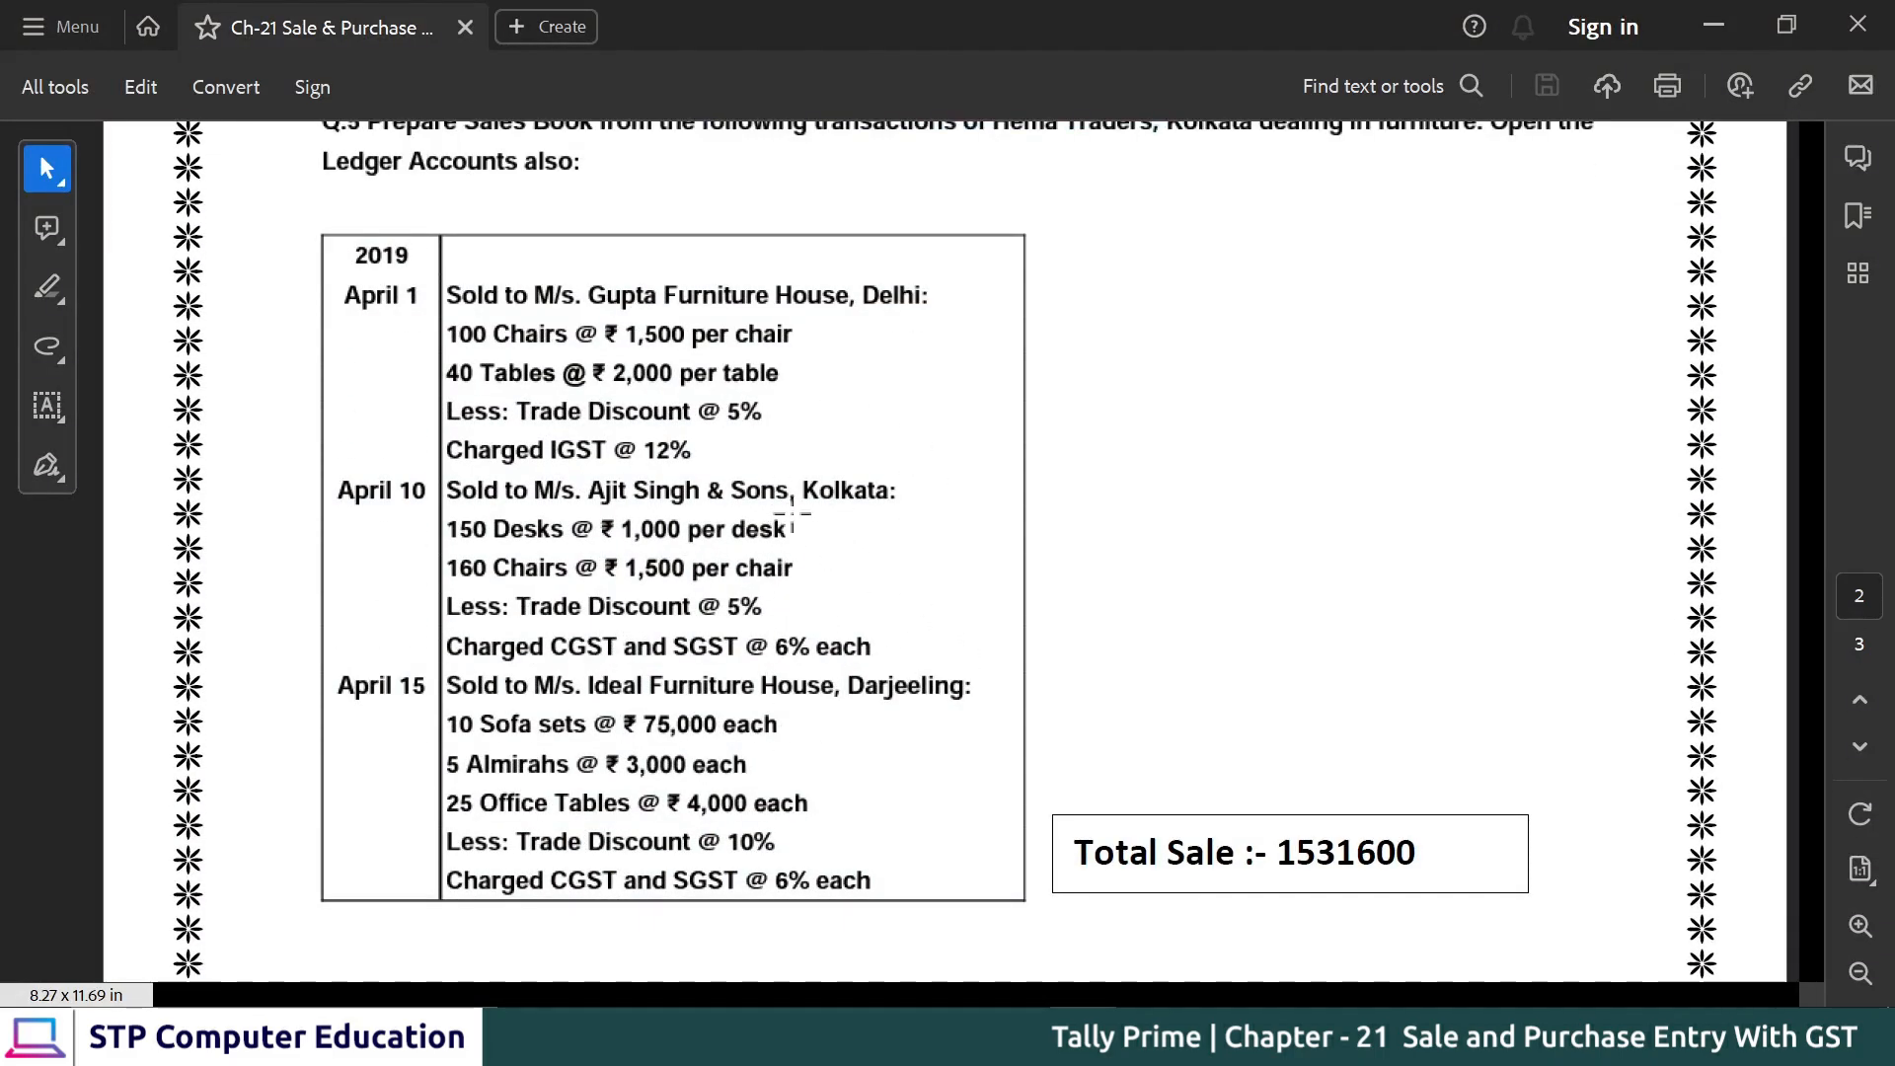
{"action": "scroll", "coordinate": [840, 518], "scroll_direction": "up", "scroll_amount": 3}
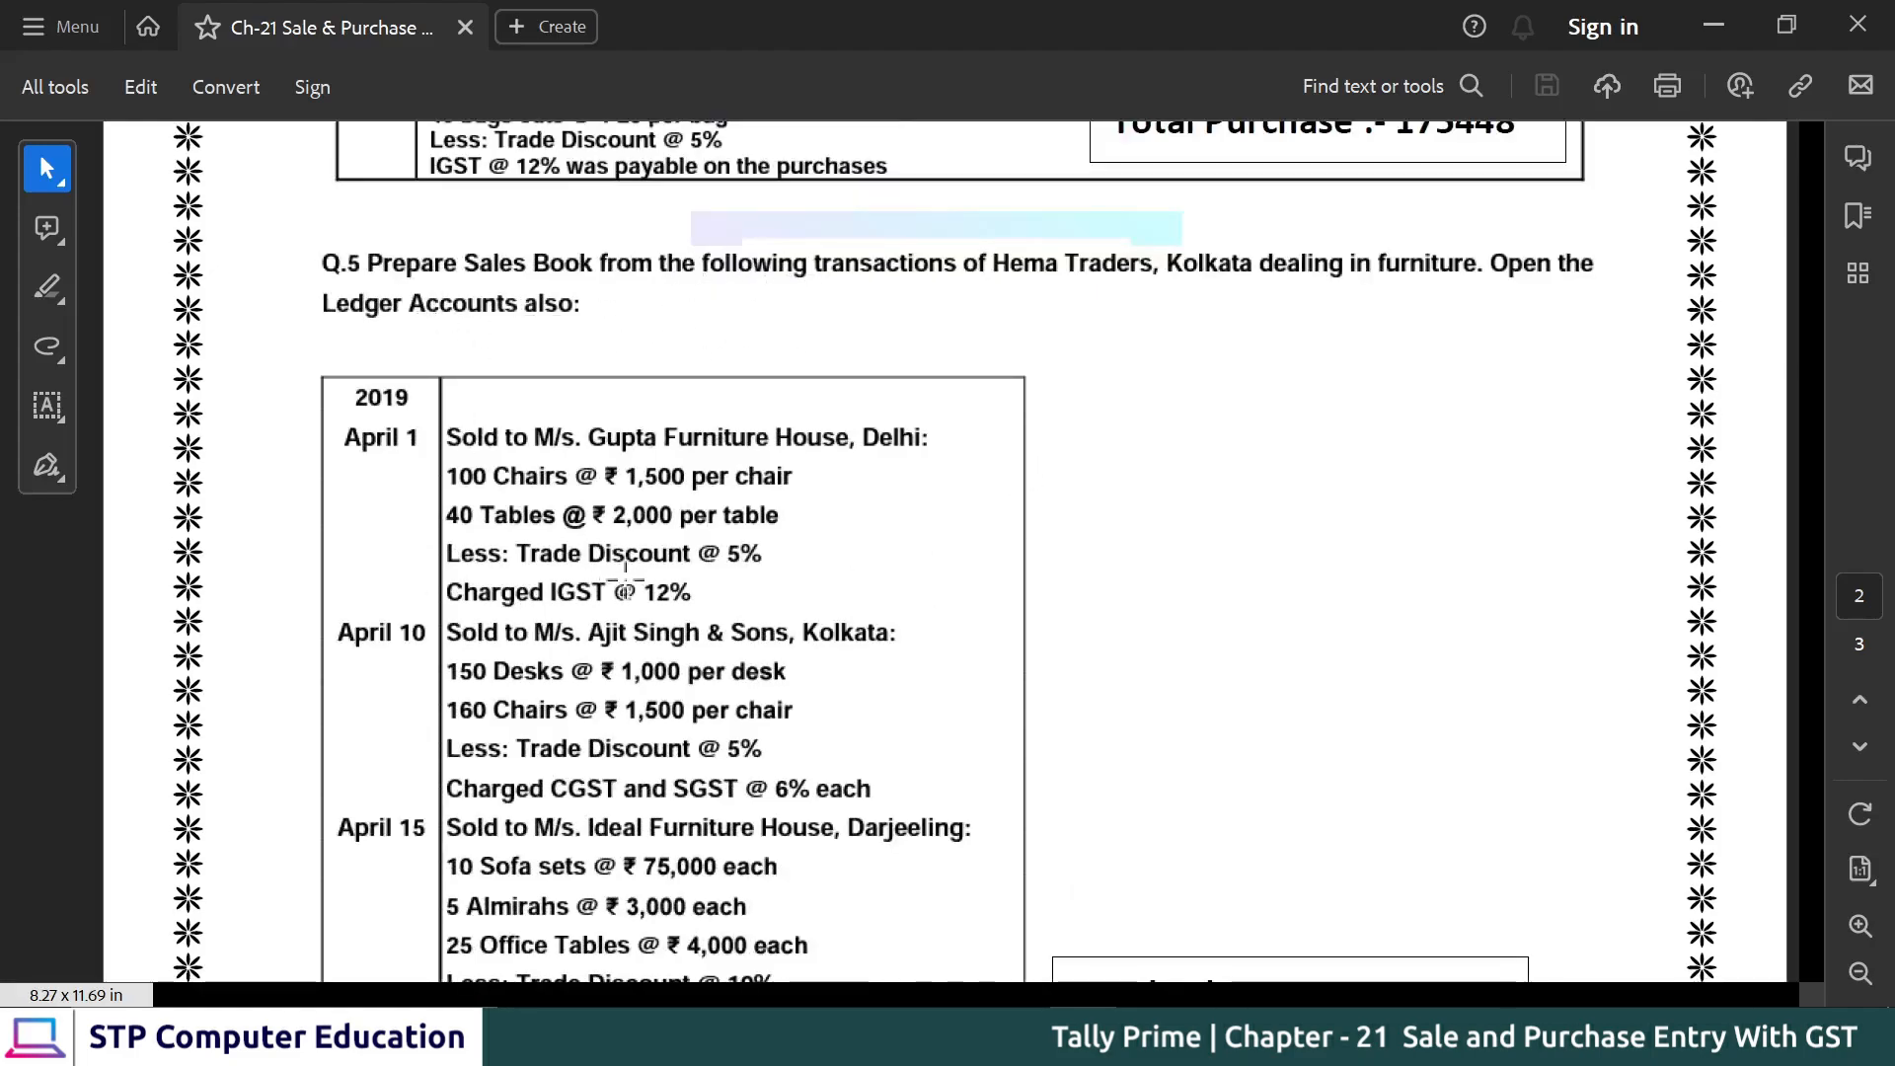
{"action": "scroll", "coordinate": [626, 581], "scroll_direction": "down", "scroll_amount": 3}
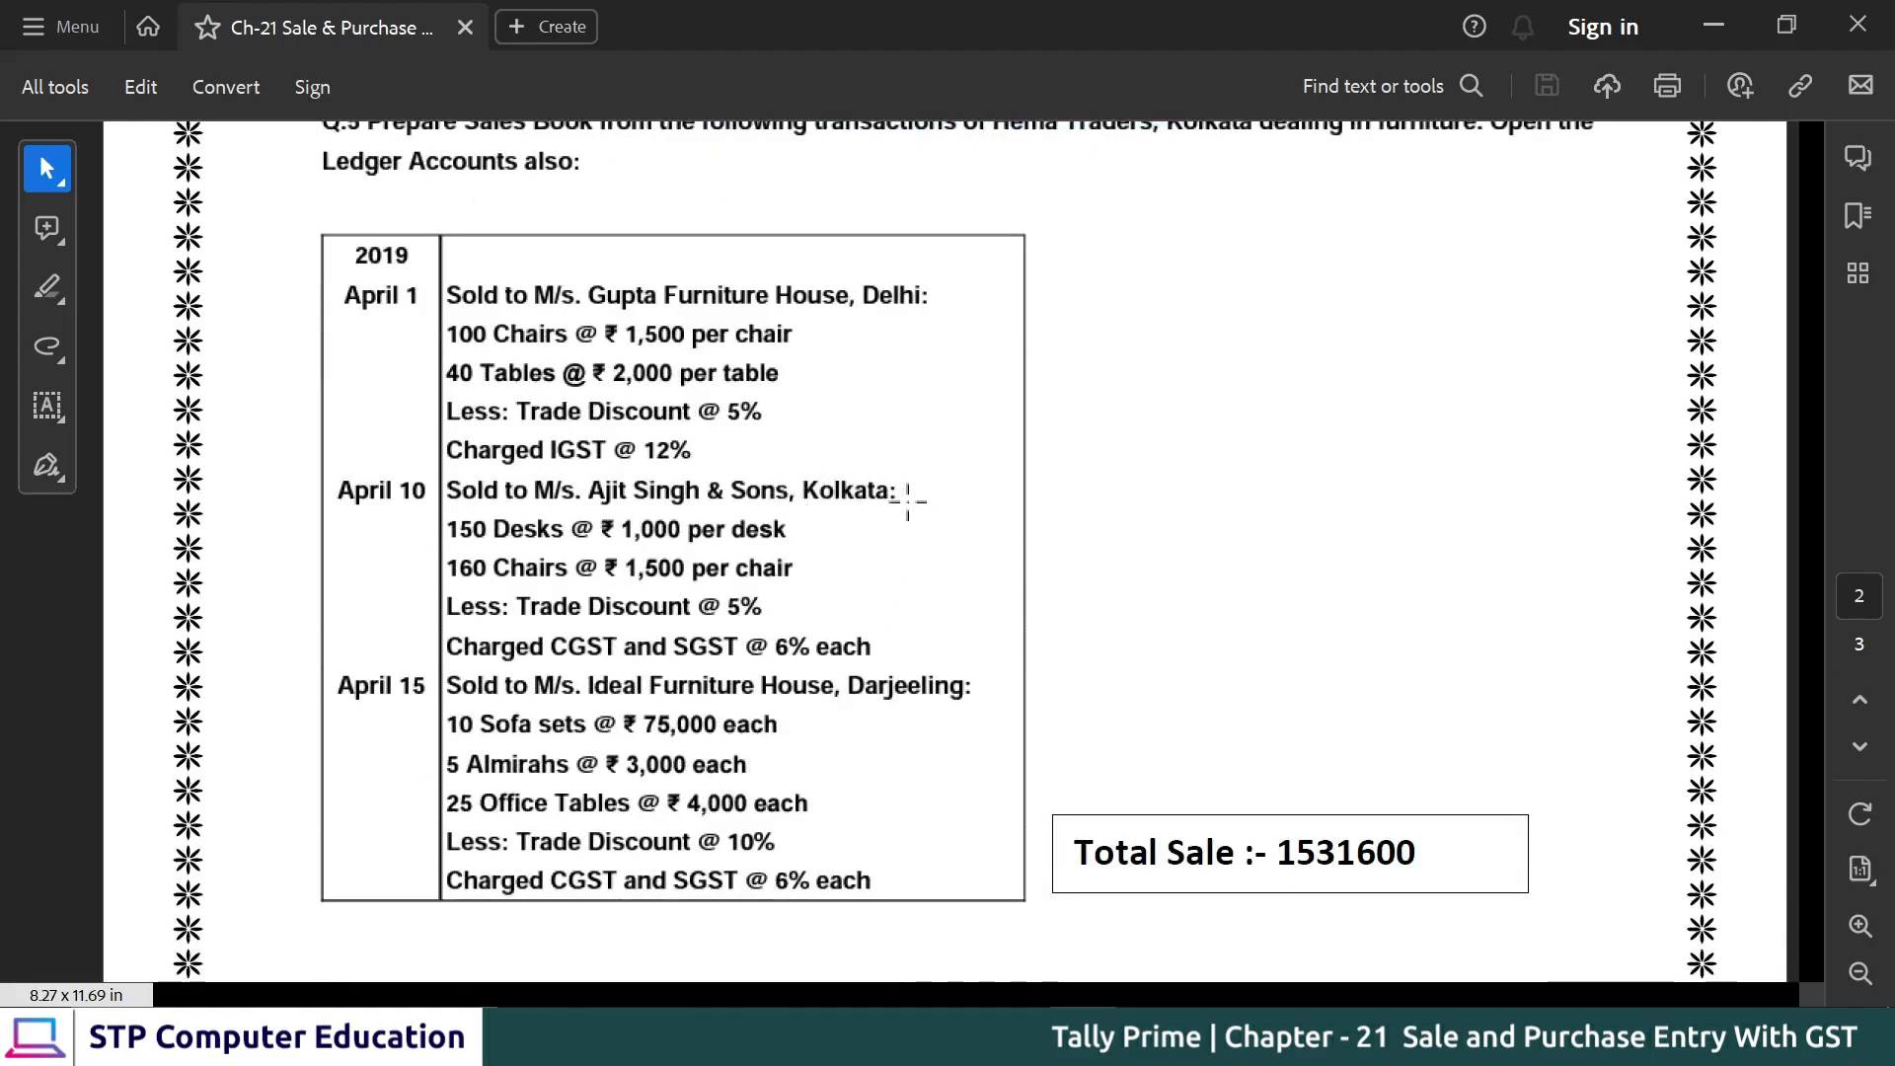
- Examine the buyer locations and CGST/SGST charges of the April 10 and April 15 sales, and return to the start of the Task page
{"action": "left_click_drag", "start_coordinate": [907, 500], "coordinate": [785, 490]}
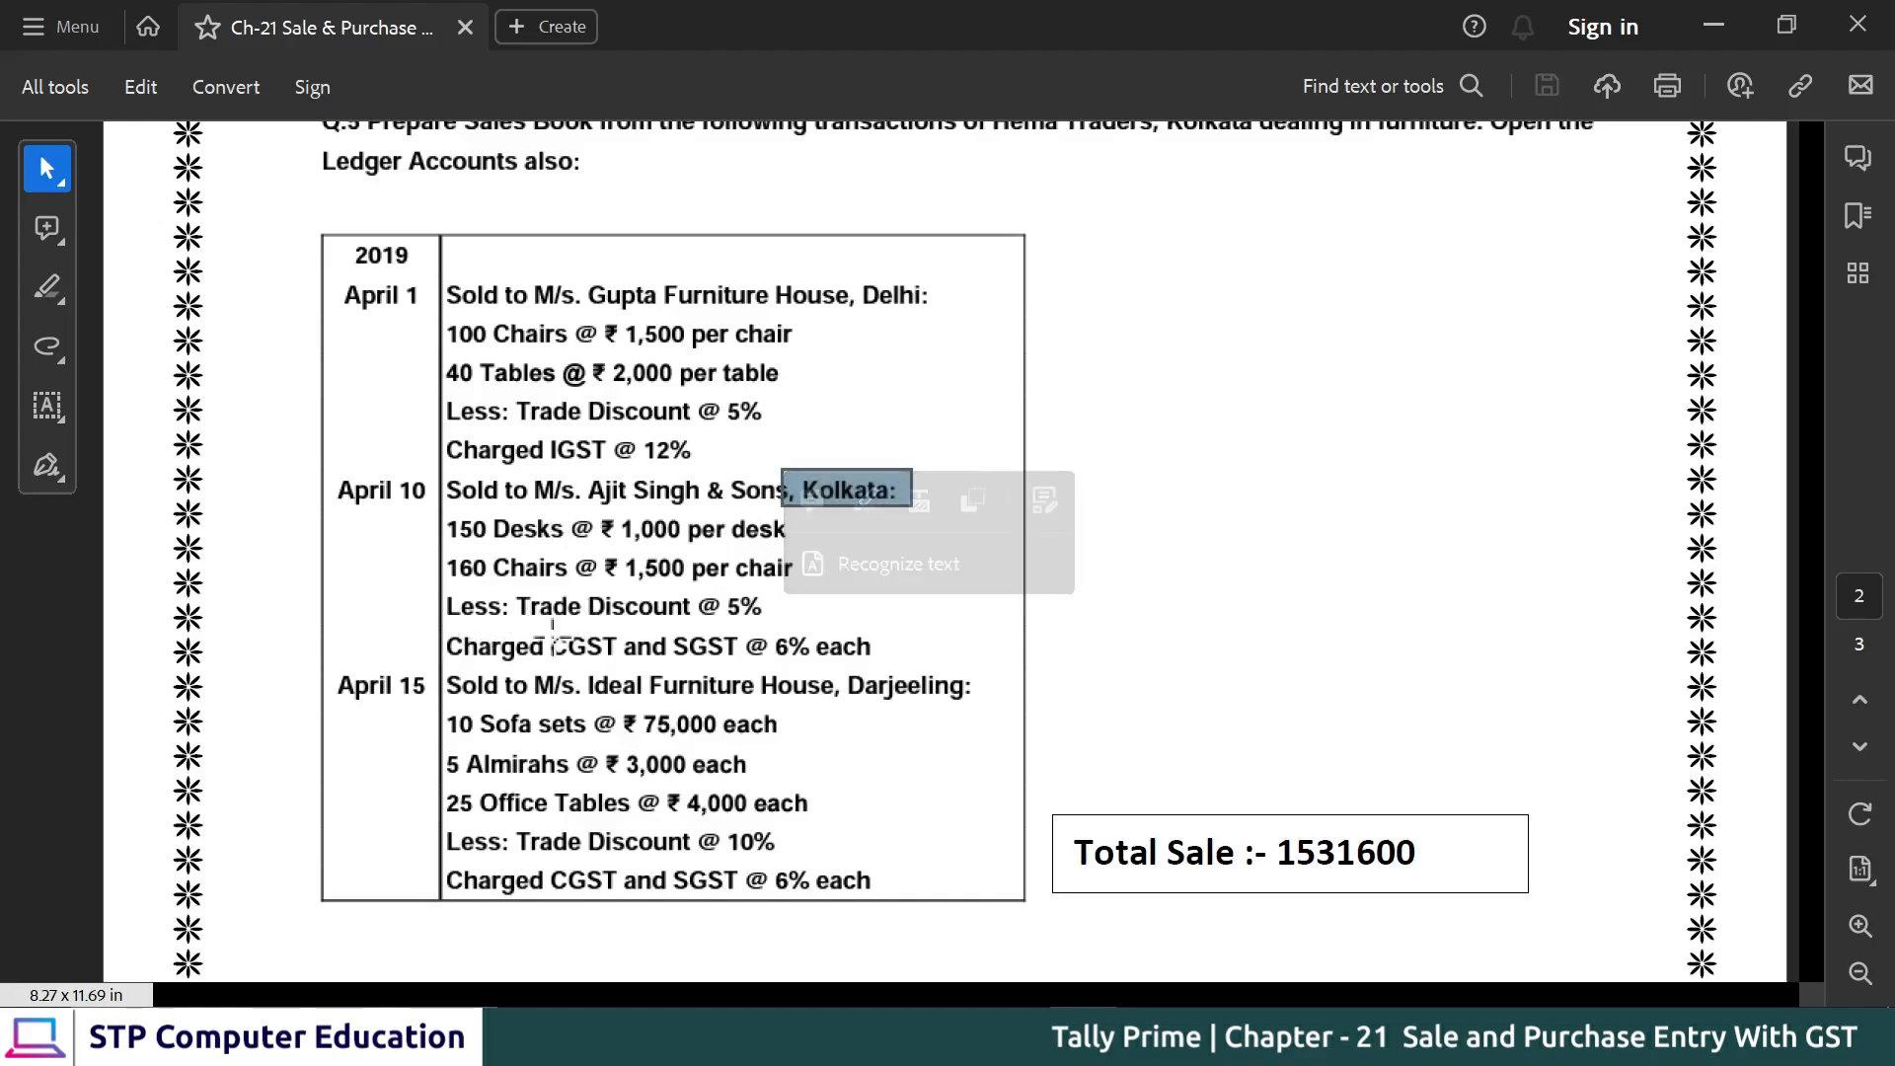
{"action": "left_click_drag", "start_coordinate": [566, 647], "coordinate": [943, 656]}
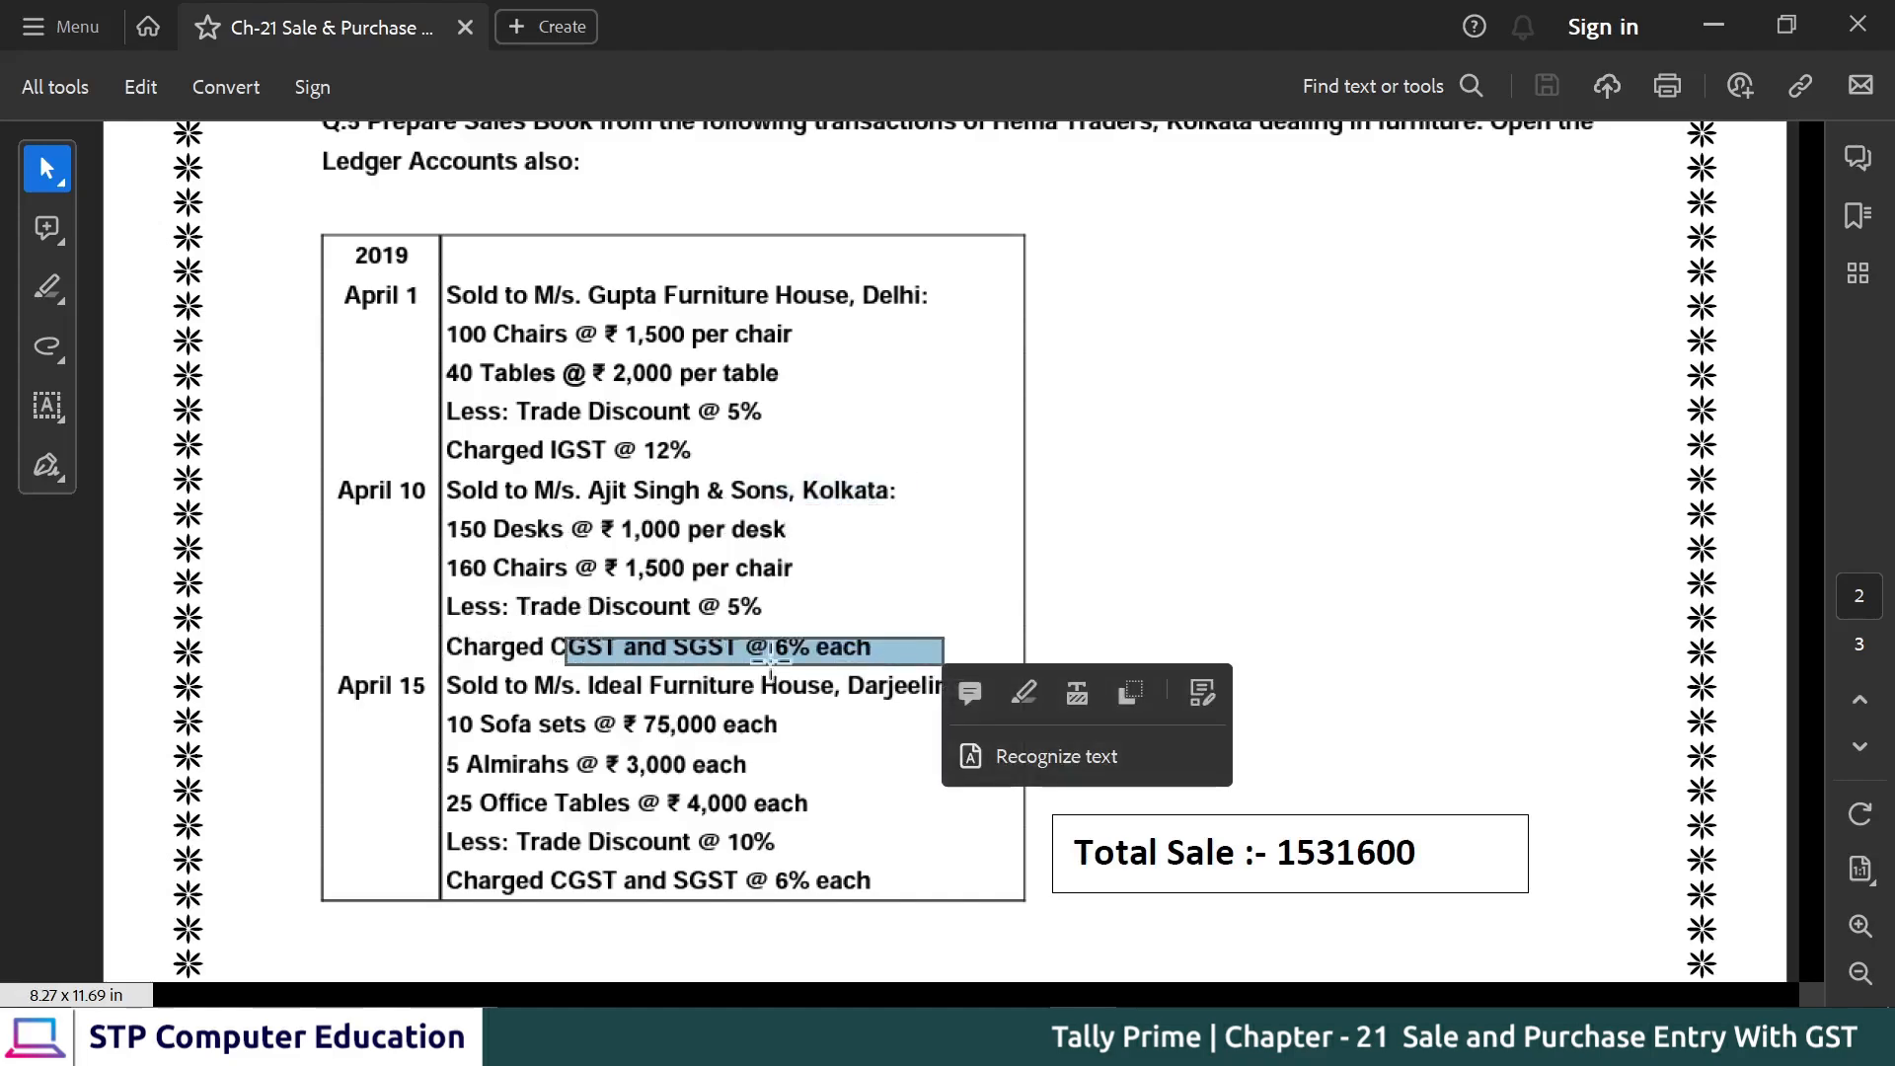
{"action": "left_click", "coordinate": [892, 632]}
{"action": "left_click", "coordinate": [770, 640]}
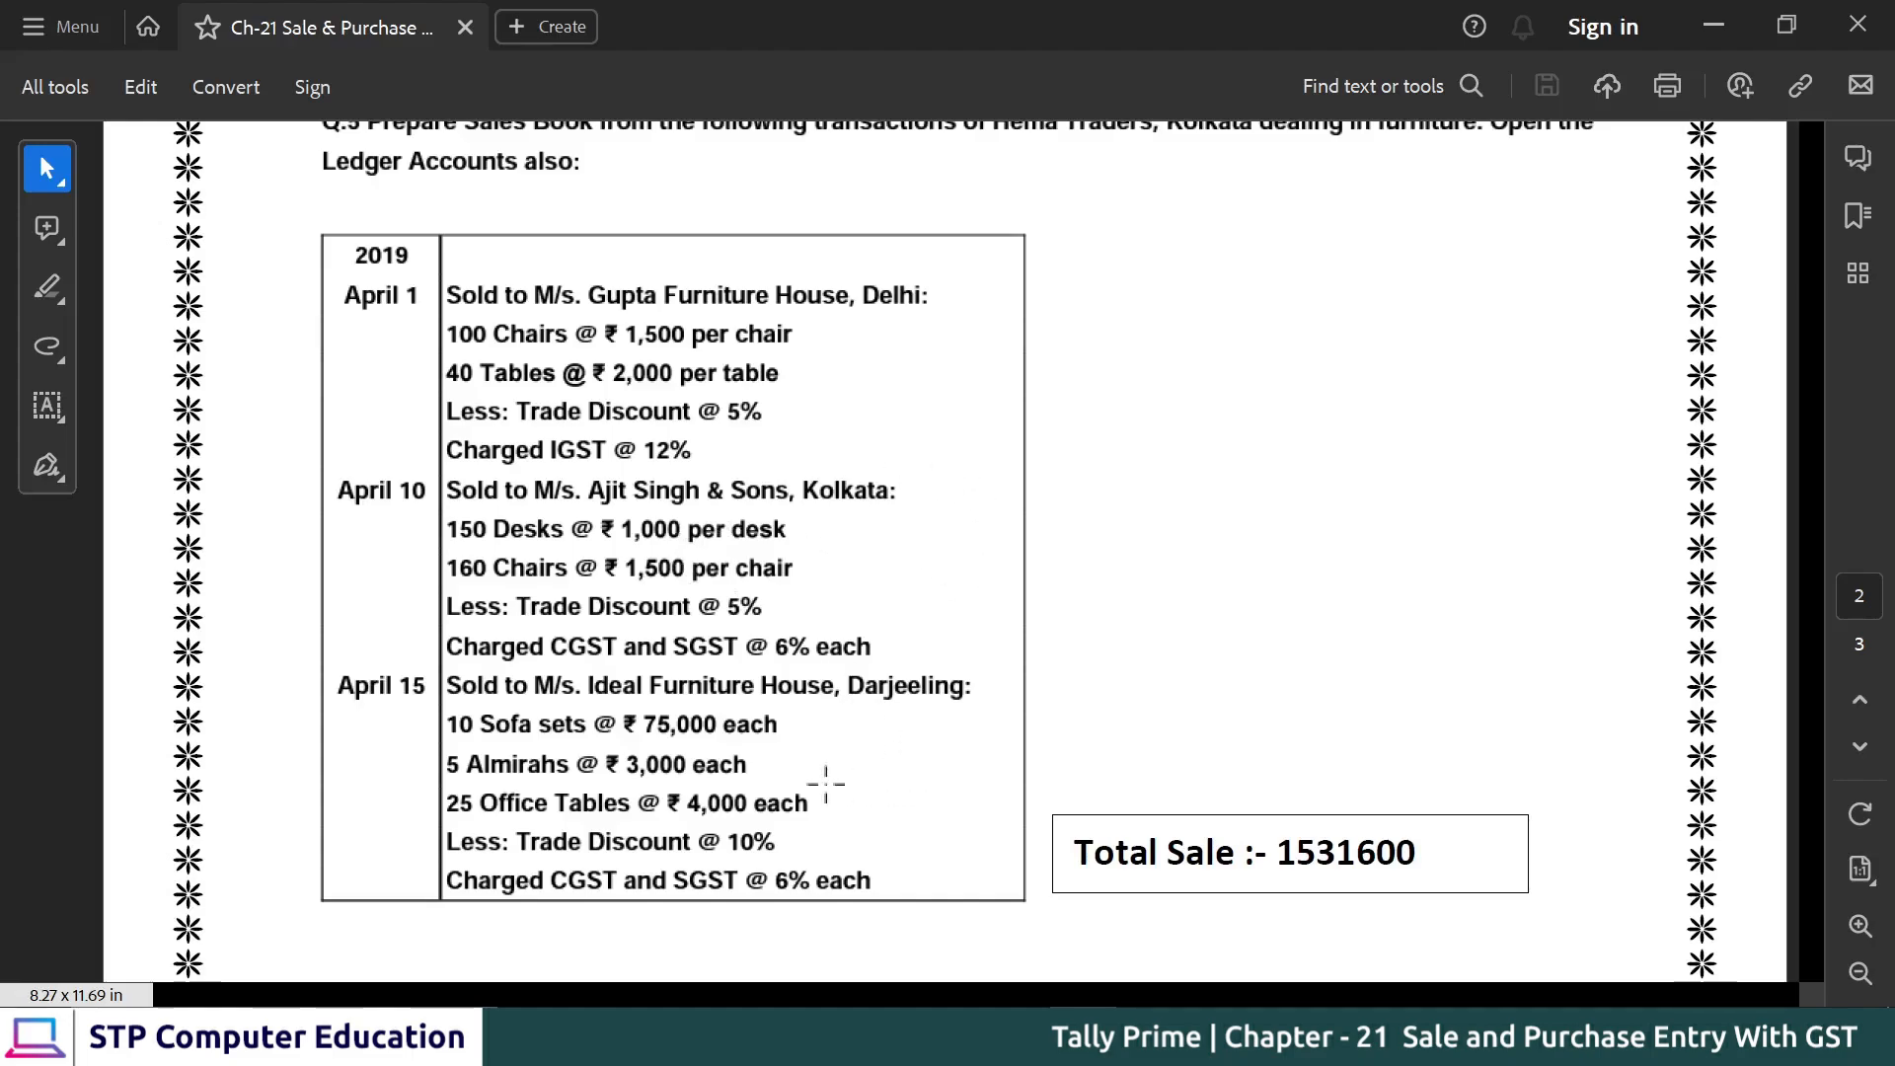
{"action": "left_click_drag", "start_coordinate": [340, 671], "coordinate": [972, 716]}
{"action": "left_click", "coordinate": [860, 735]}
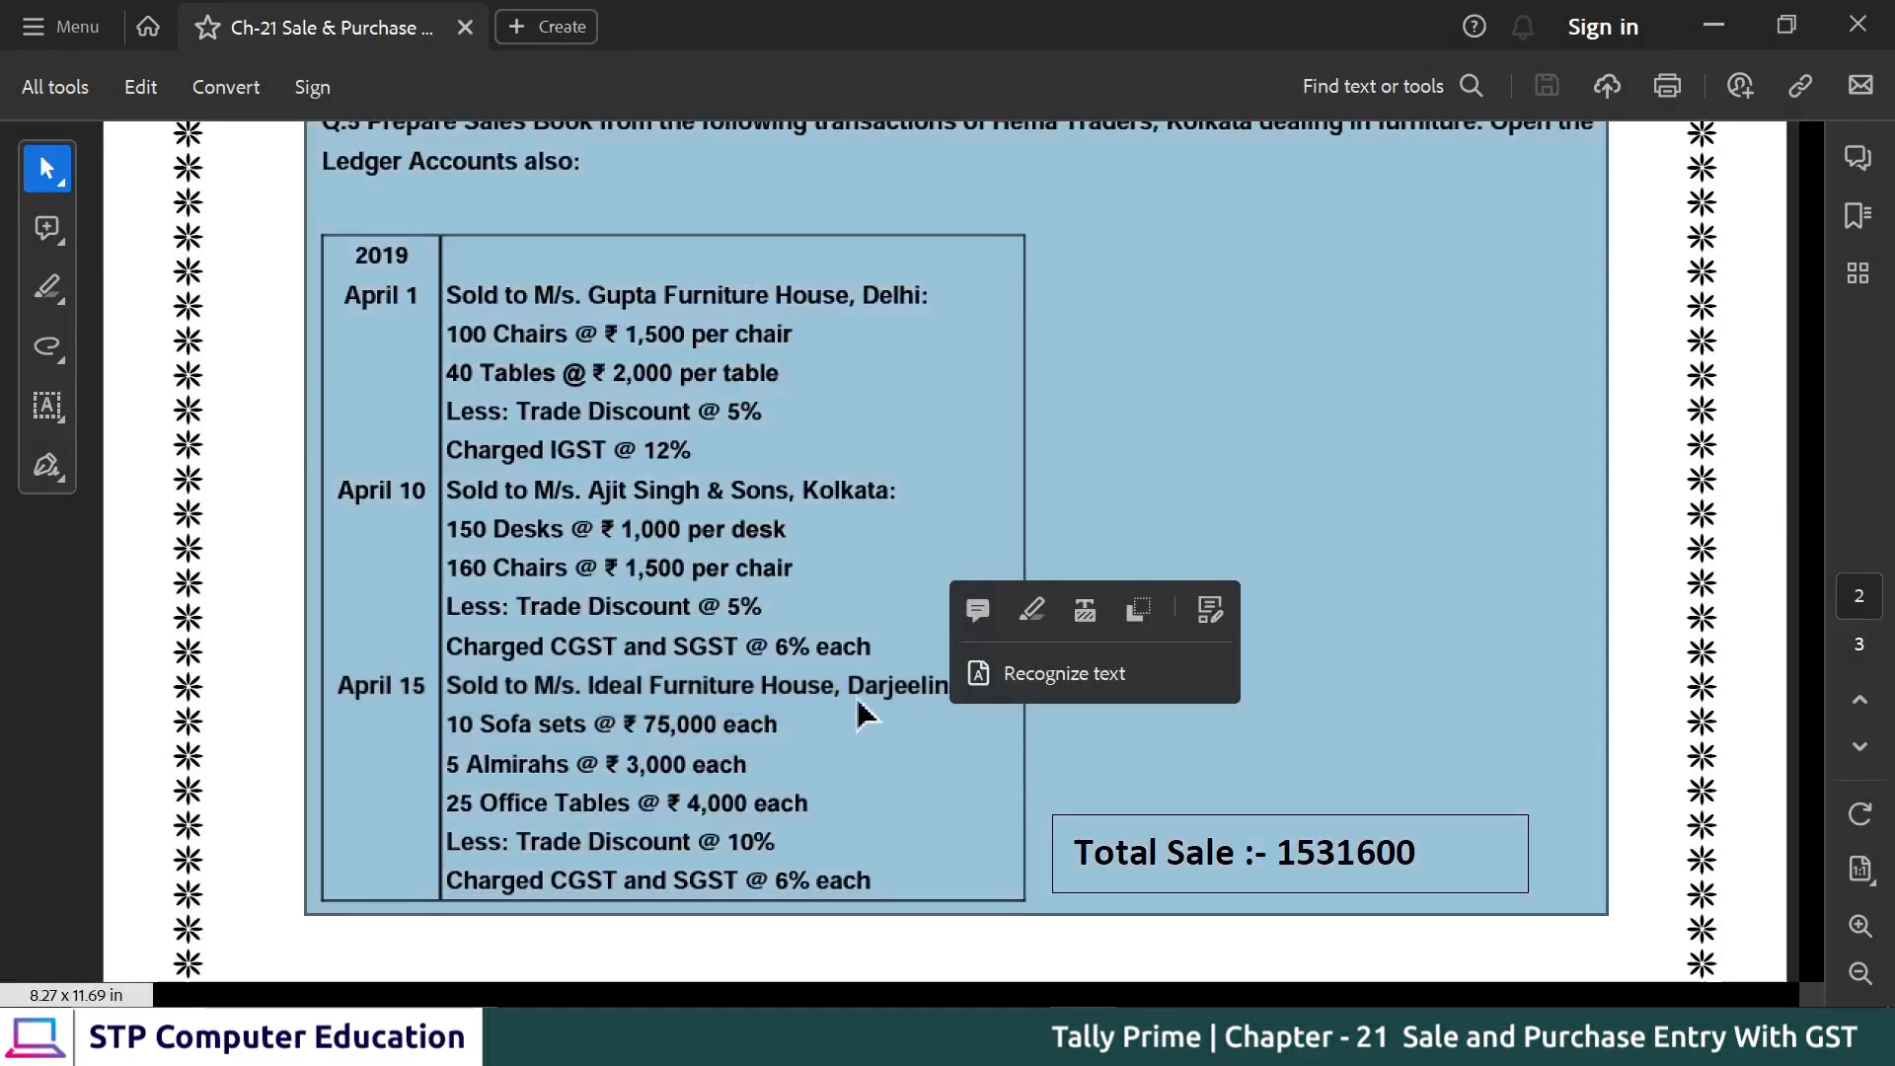
{"action": "left_click", "coordinate": [851, 719]}
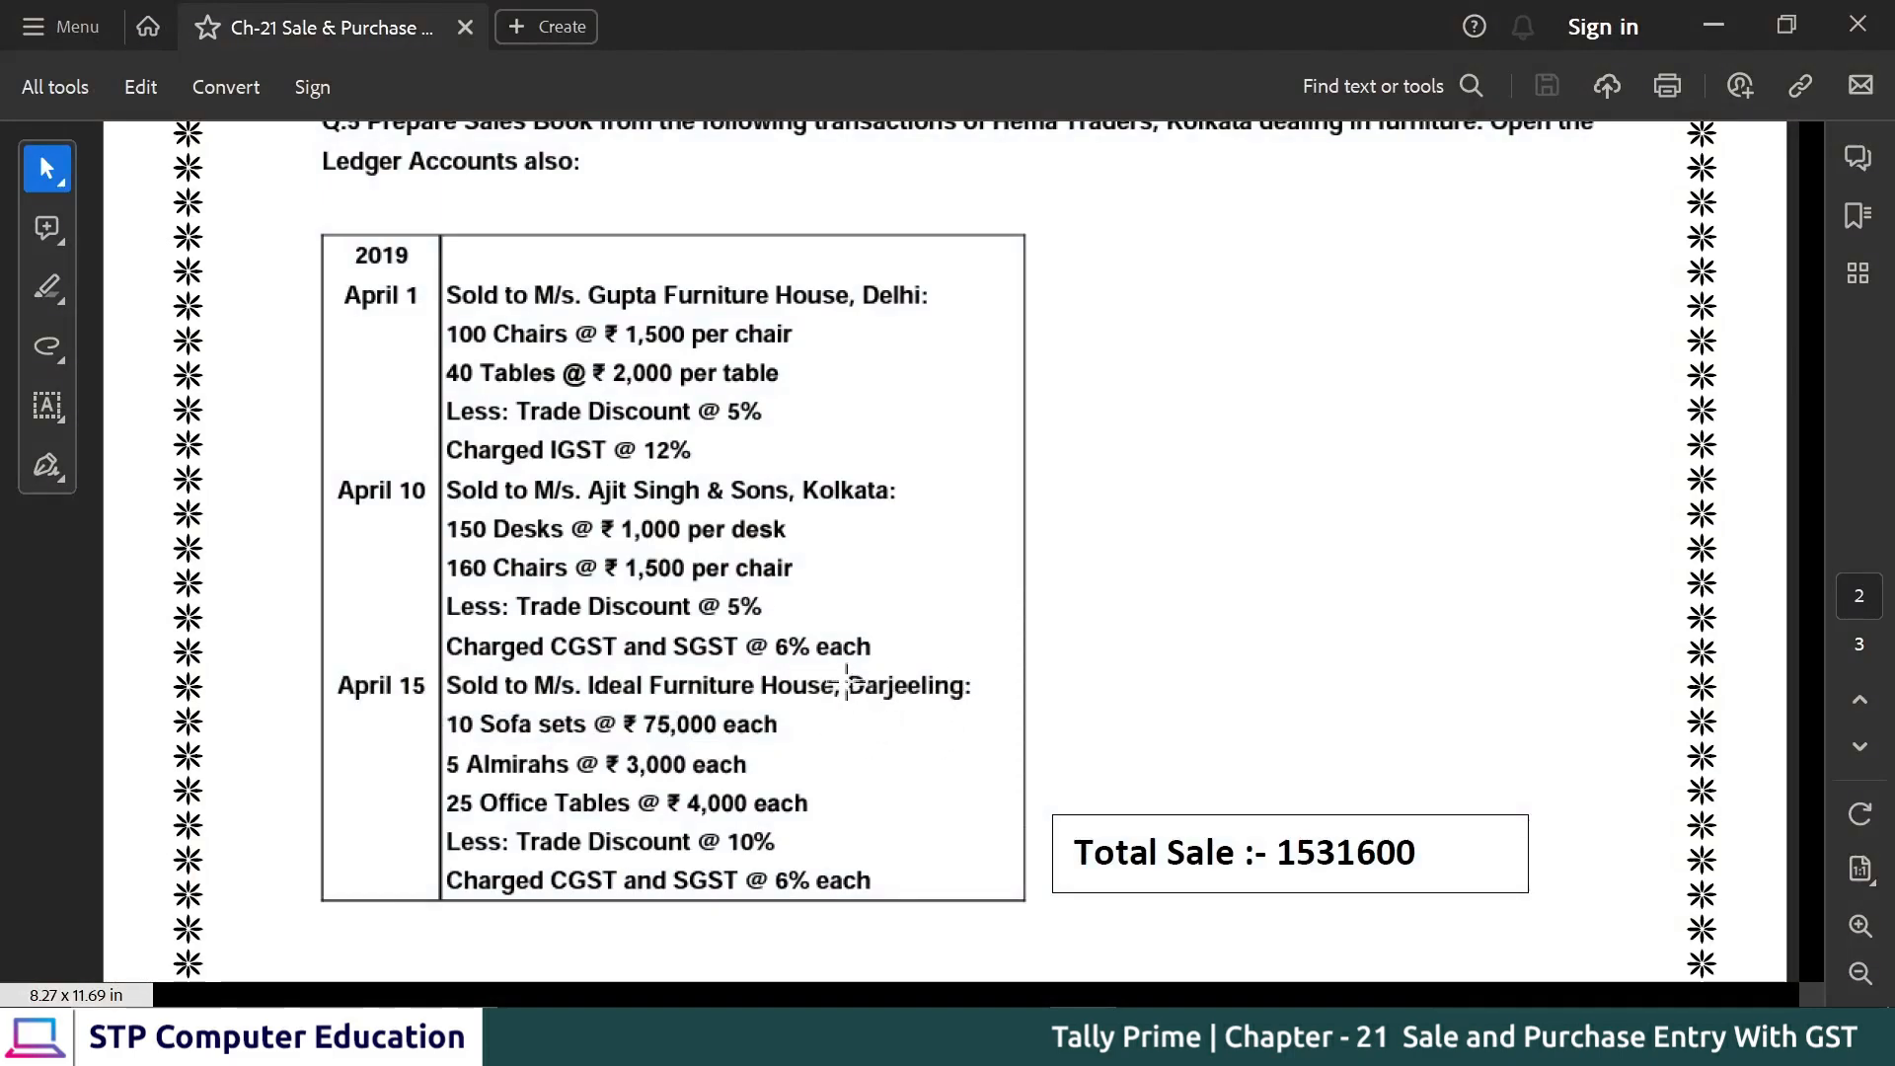
{"action": "double_click", "coordinate": [972, 687]}
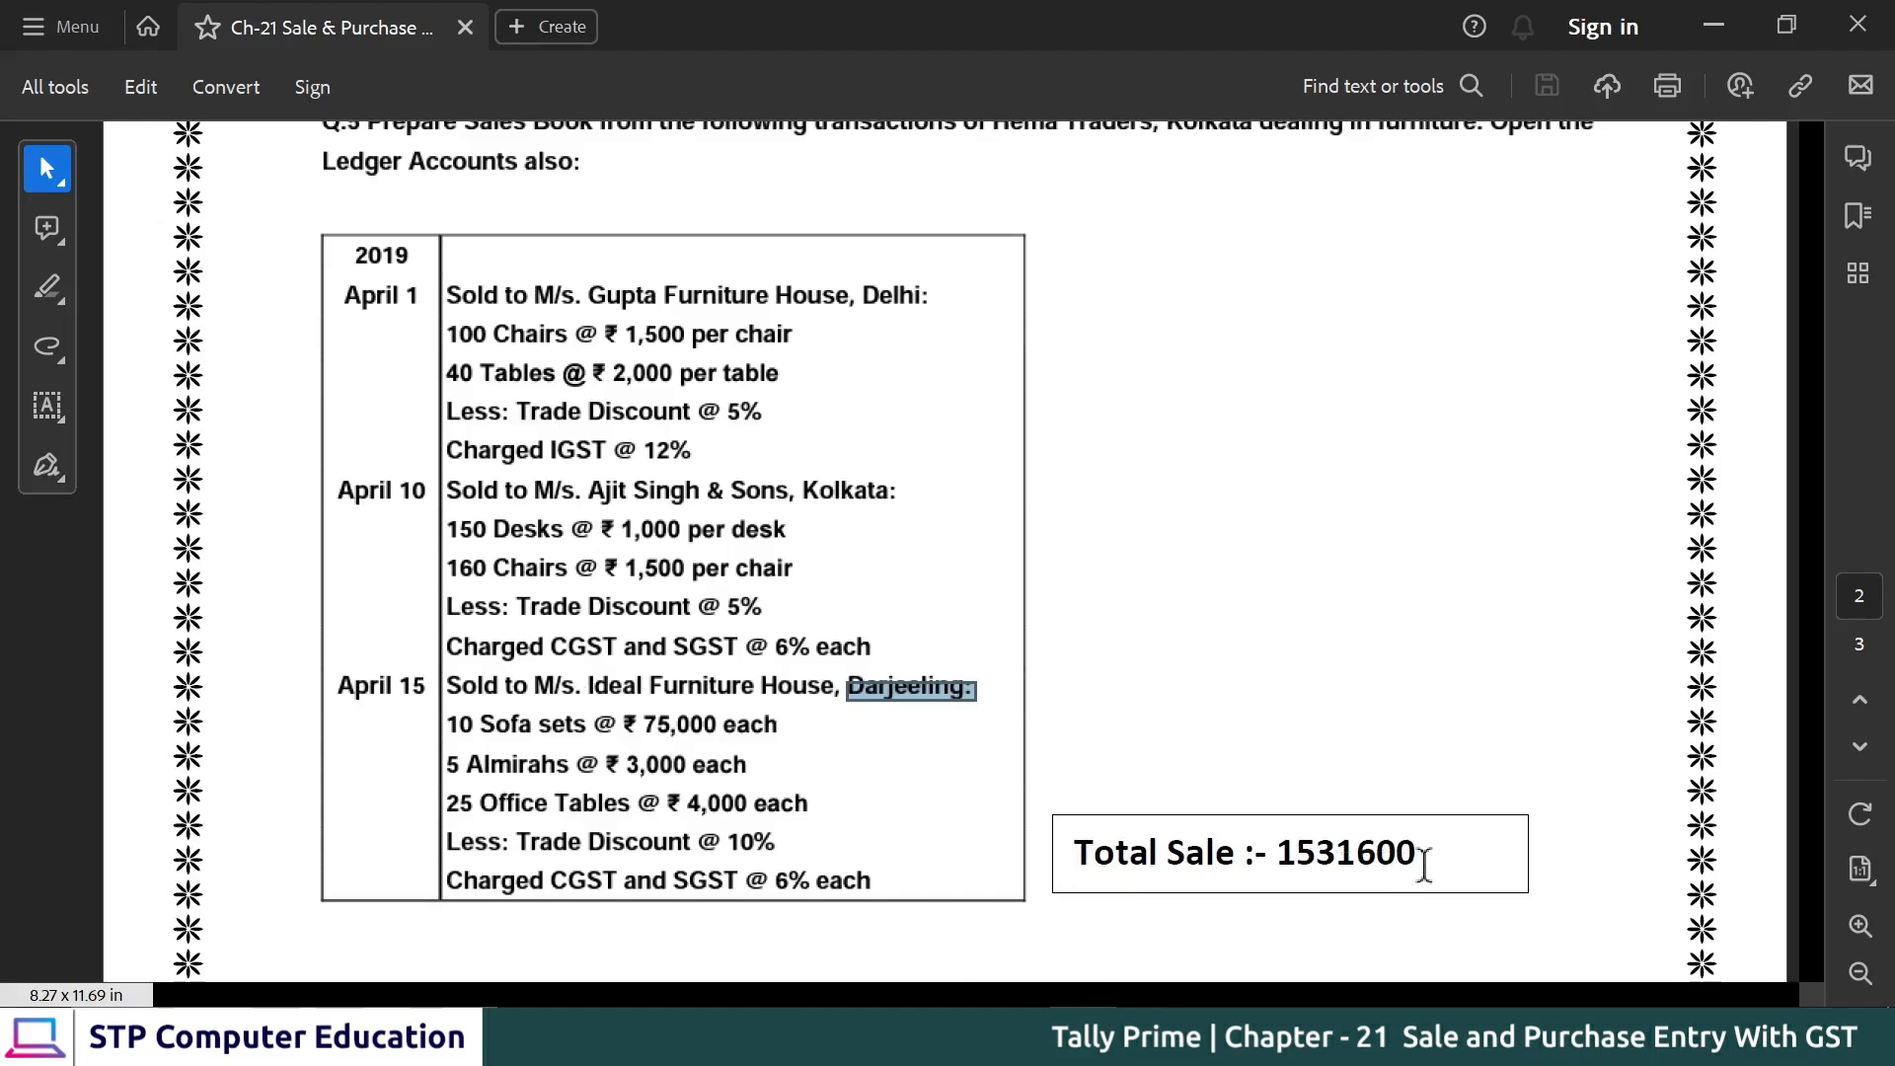
{"action": "scroll", "coordinate": [1424, 865], "scroll_direction": "up", "scroll_amount": 8}
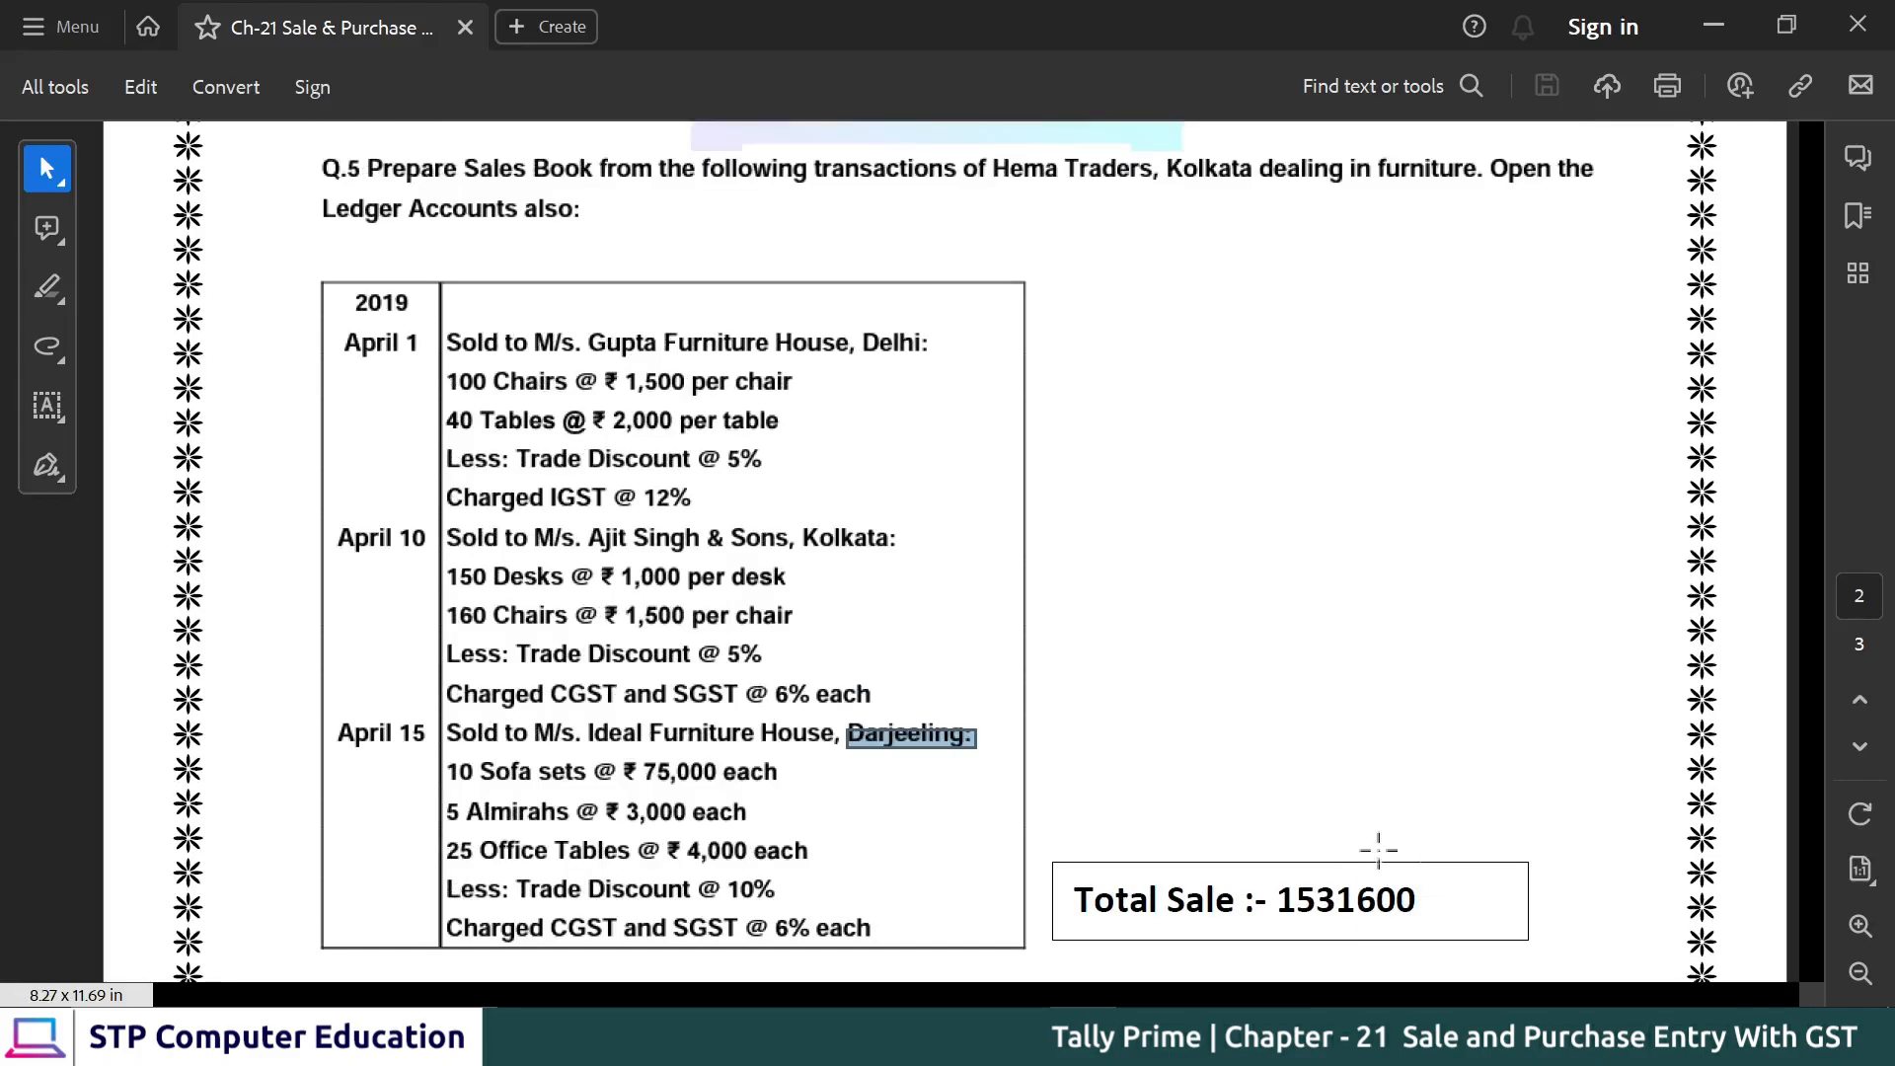
{"action": "scroll", "coordinate": [1113, 761], "scroll_direction": "down", "scroll_amount": 8}
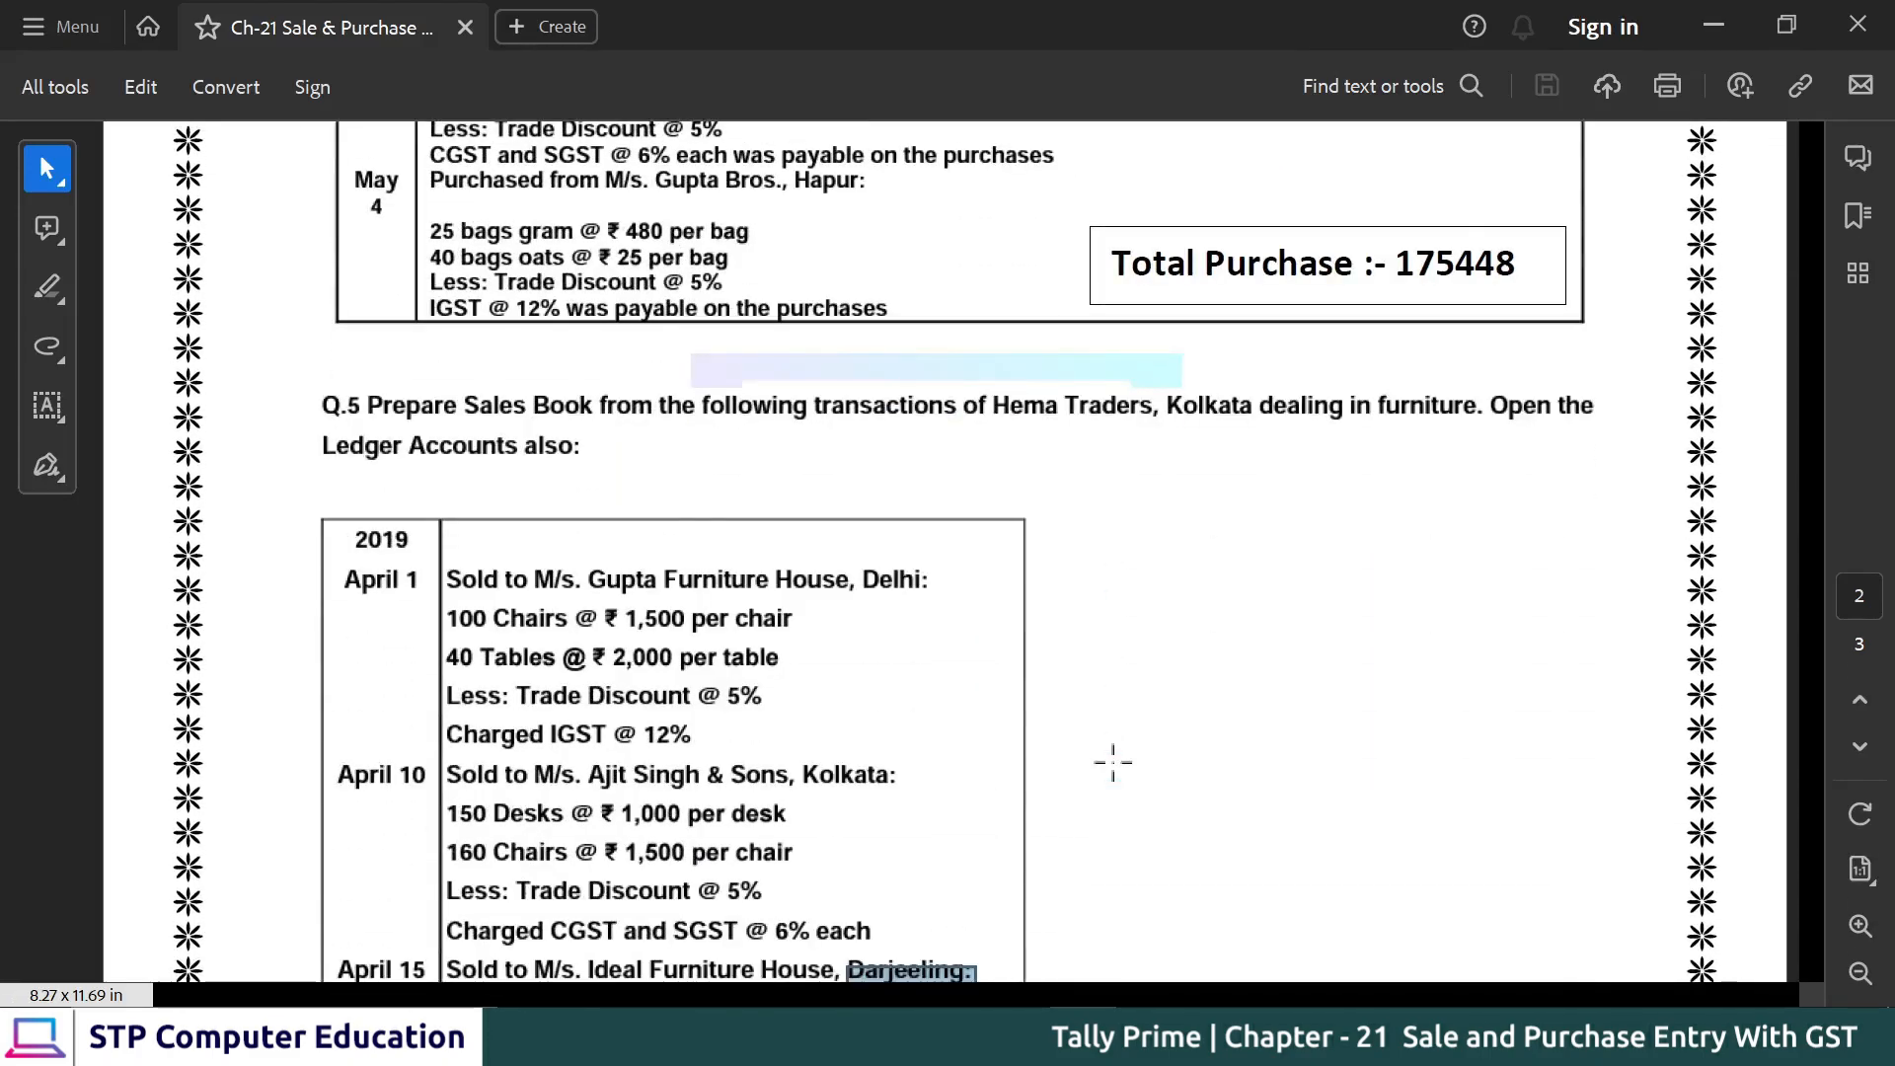
{"action": "scroll", "coordinate": [1113, 762], "scroll_direction": "up", "scroll_amount": 6}
{"action": "scroll", "coordinate": [1399, 848], "scroll_direction": "up", "scroll_amount": 15}
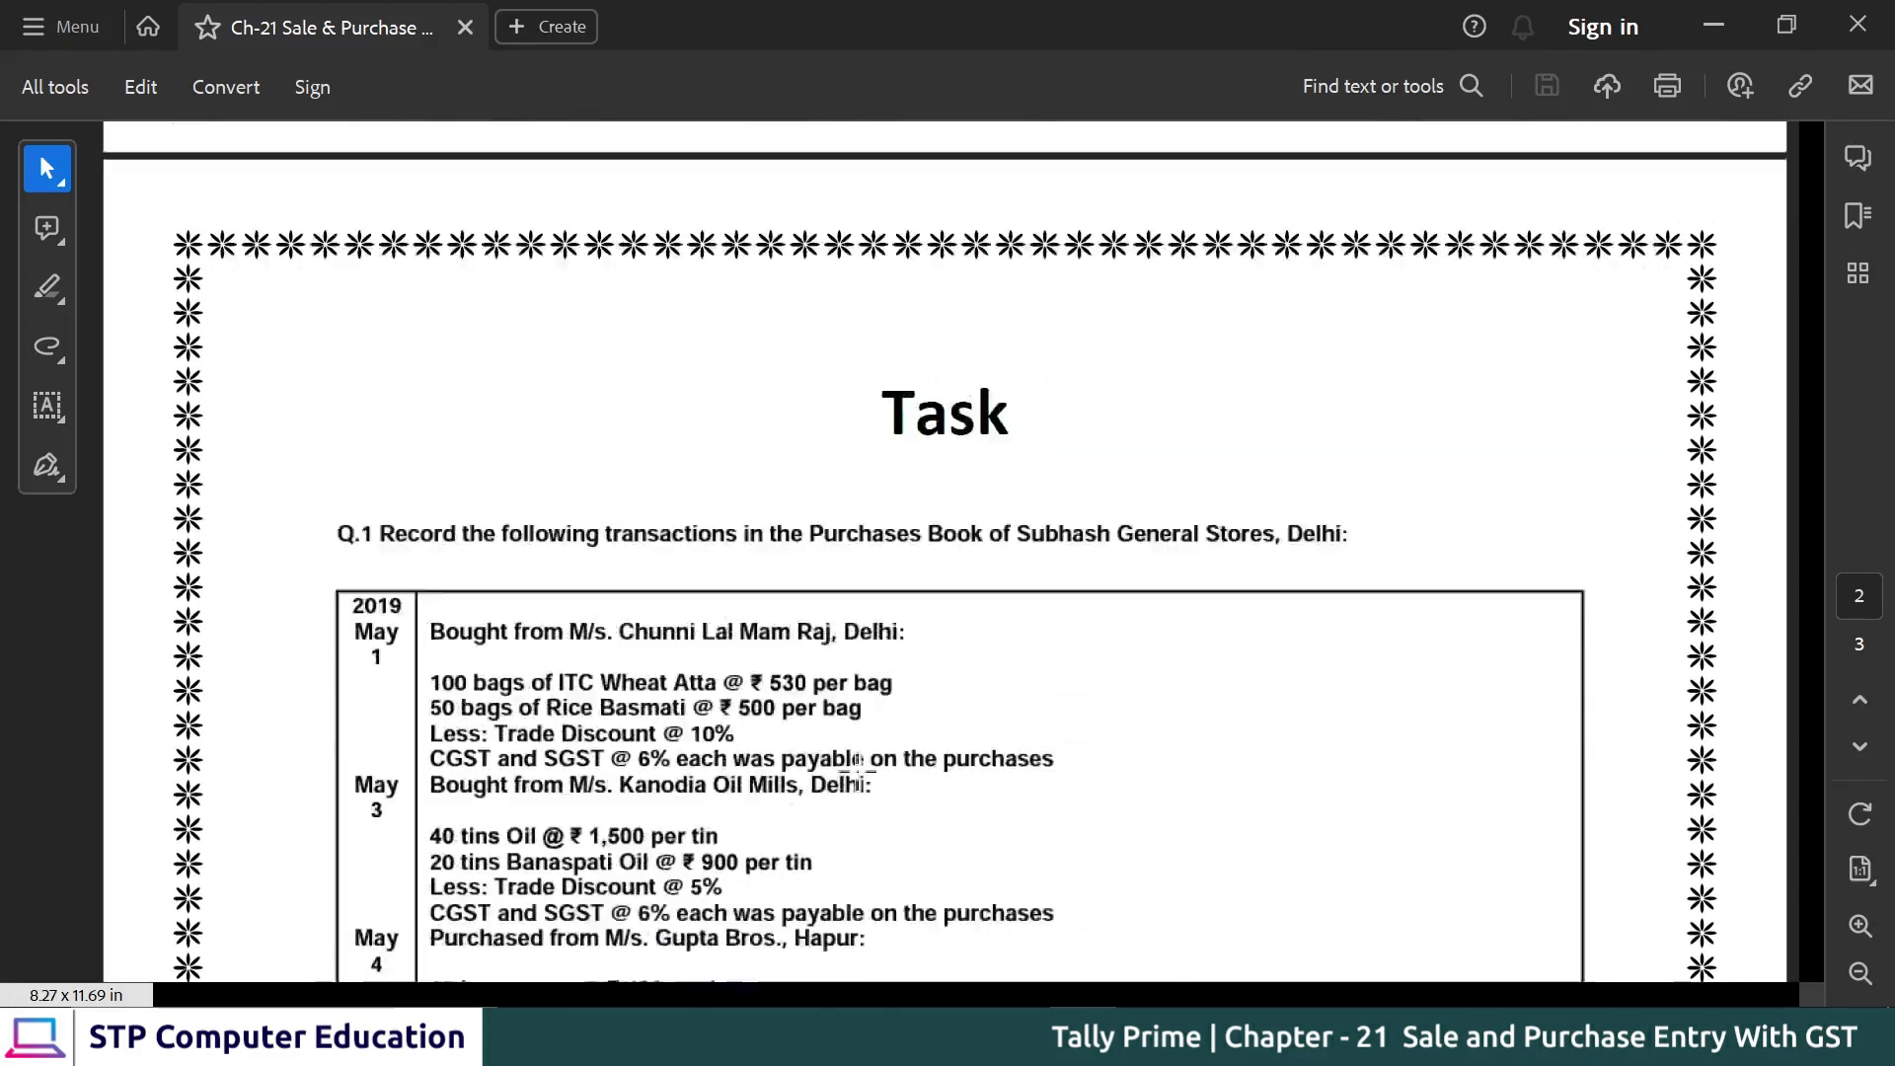
- Return to the PDF's opening page and review the GST definition and the CGST, SGST and IGST types
{"action": "scroll", "coordinate": [798, 777], "scroll_direction": "up", "scroll_amount": 6}
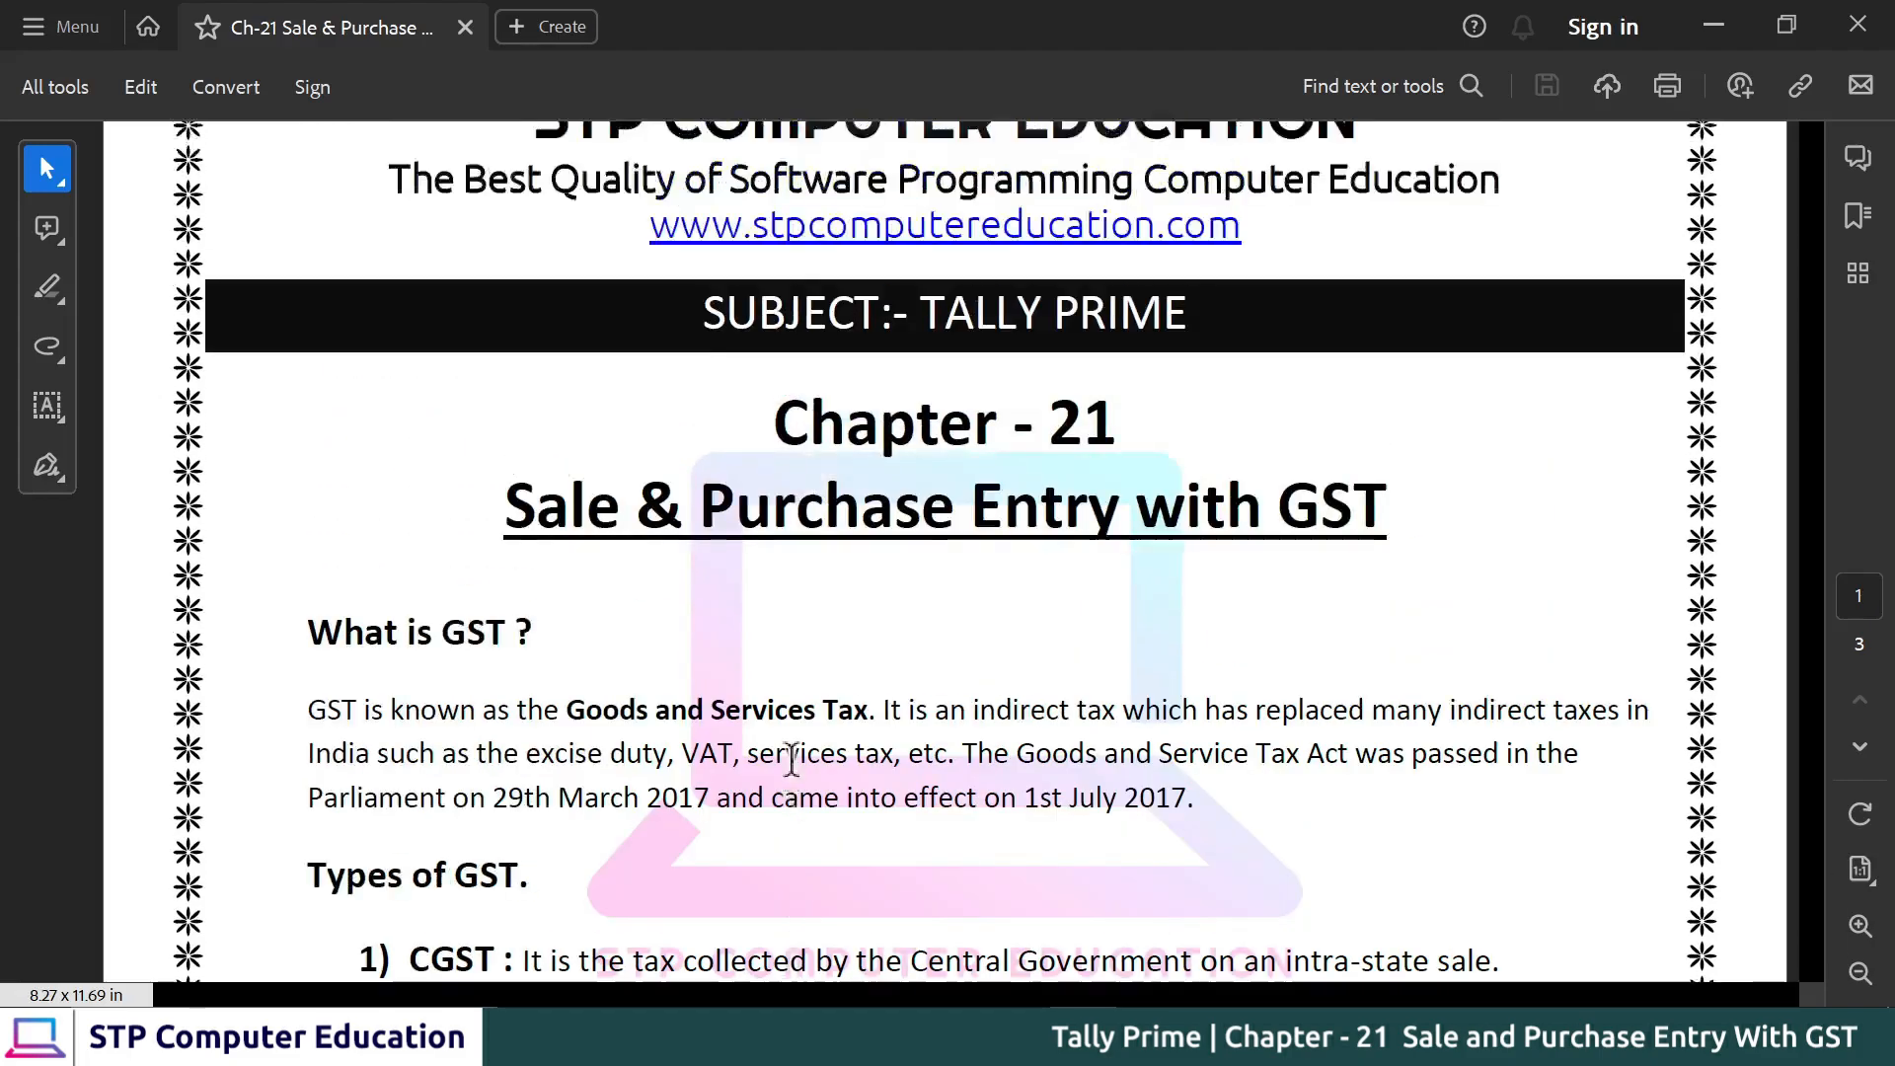
{"action": "scroll", "coordinate": [792, 762], "scroll_direction": "down", "scroll_amount": 3}
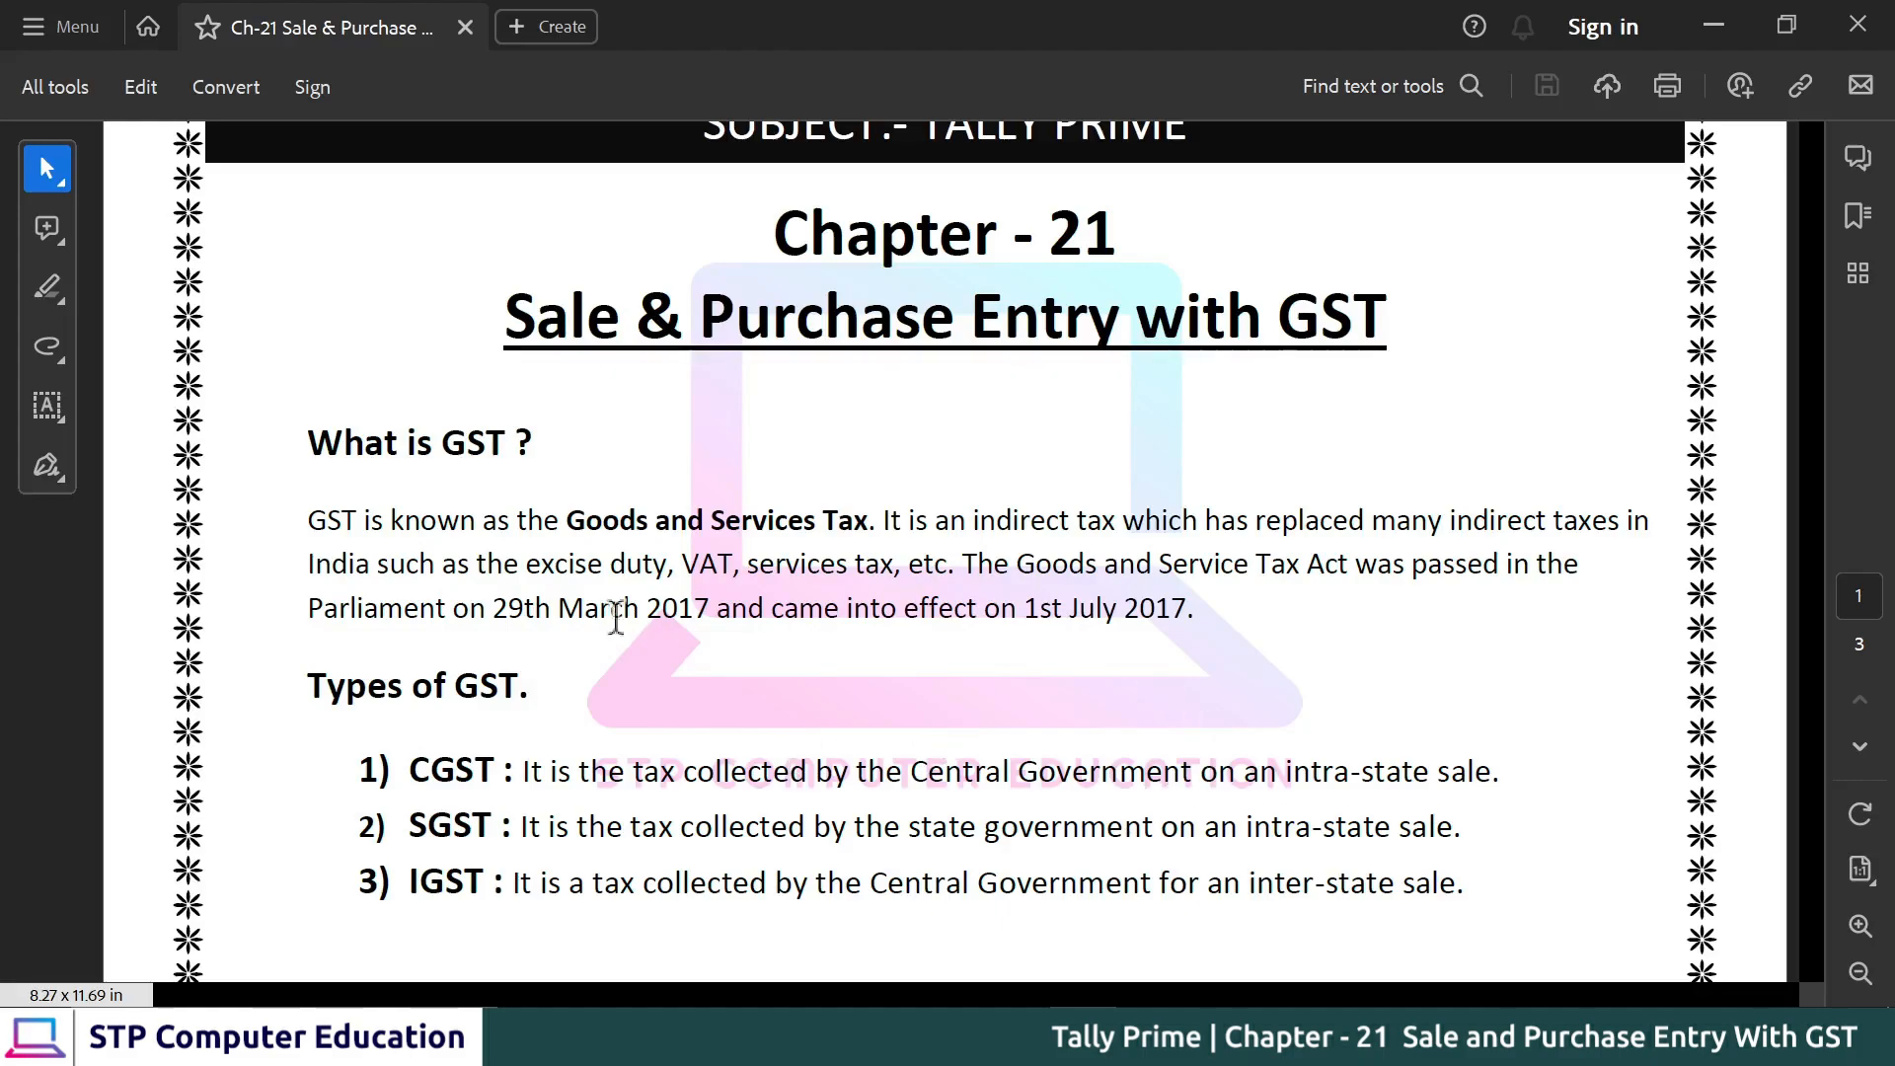
- Switch to Chrome, search Google for "stp computer education" and open the STP Computer Education website
{"action": "left_click", "coordinate": [1315, 1038]}
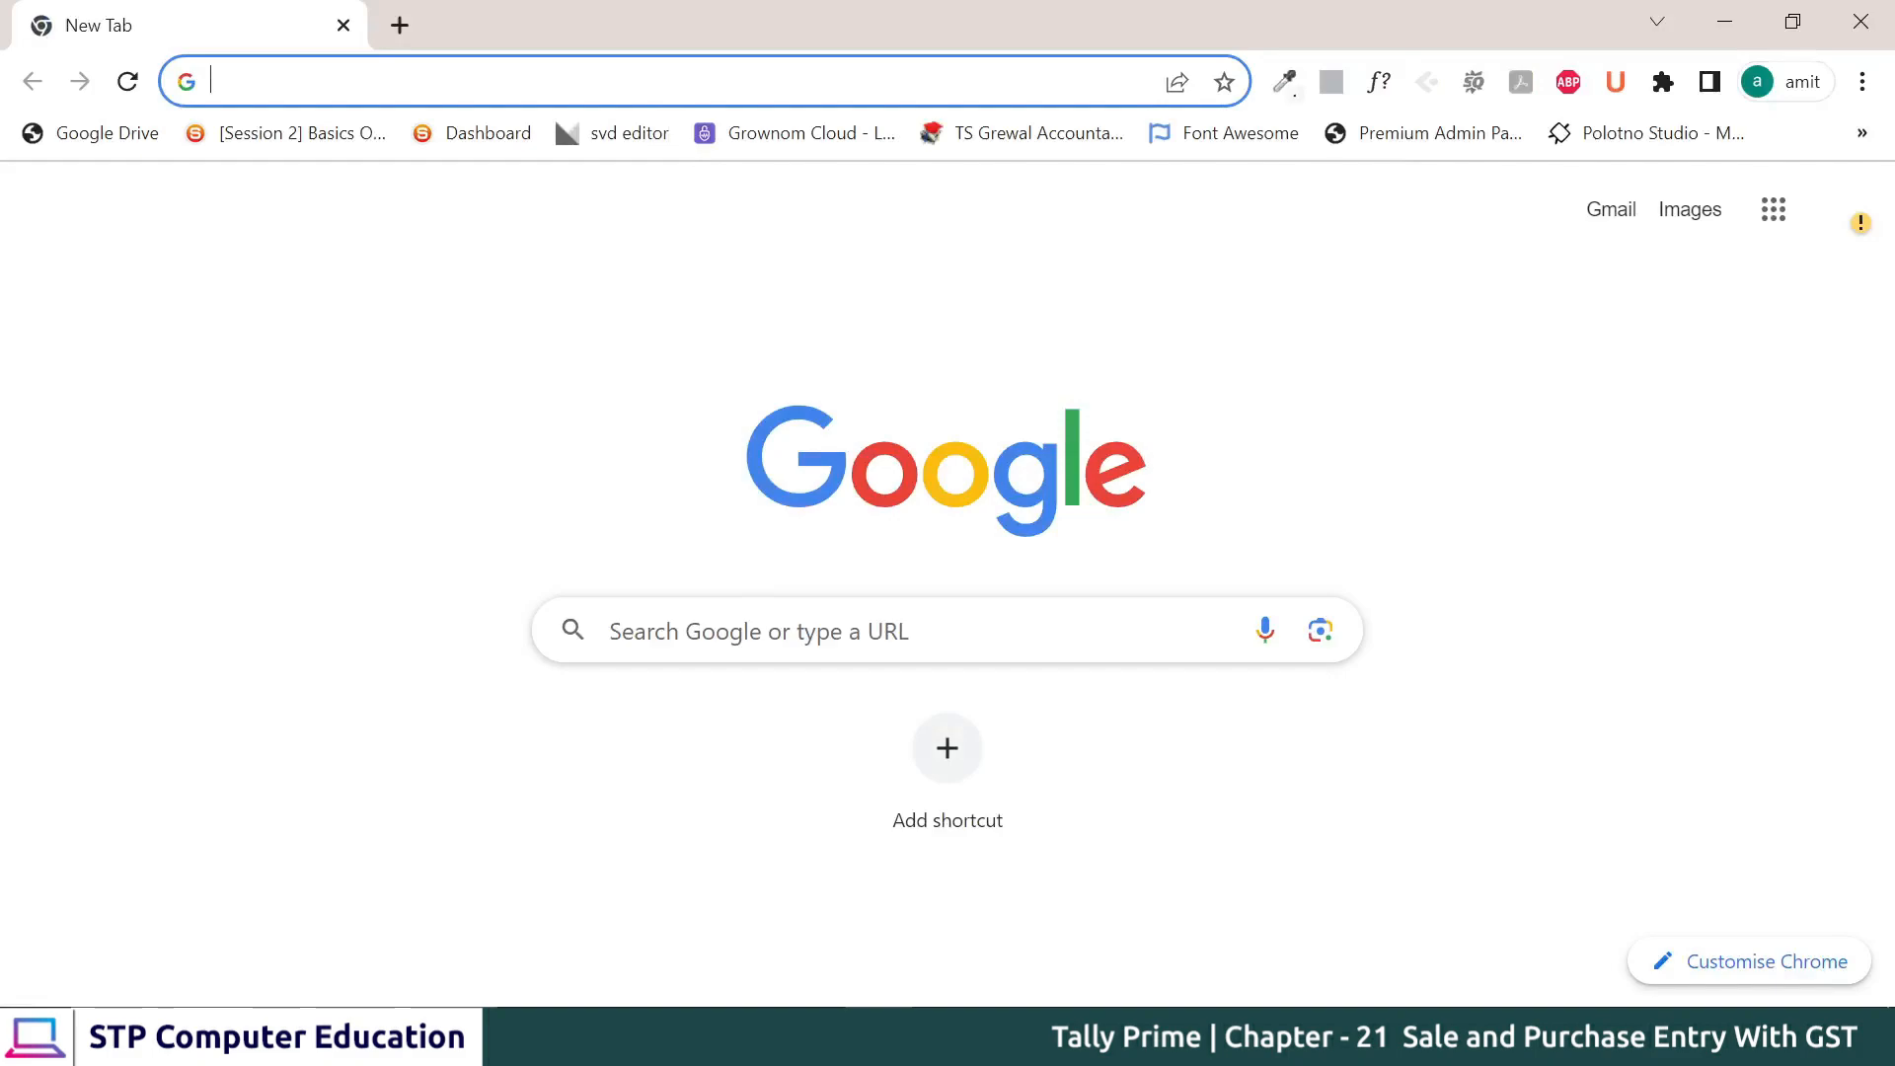
{"action": "type", "text": "stp computer education"}
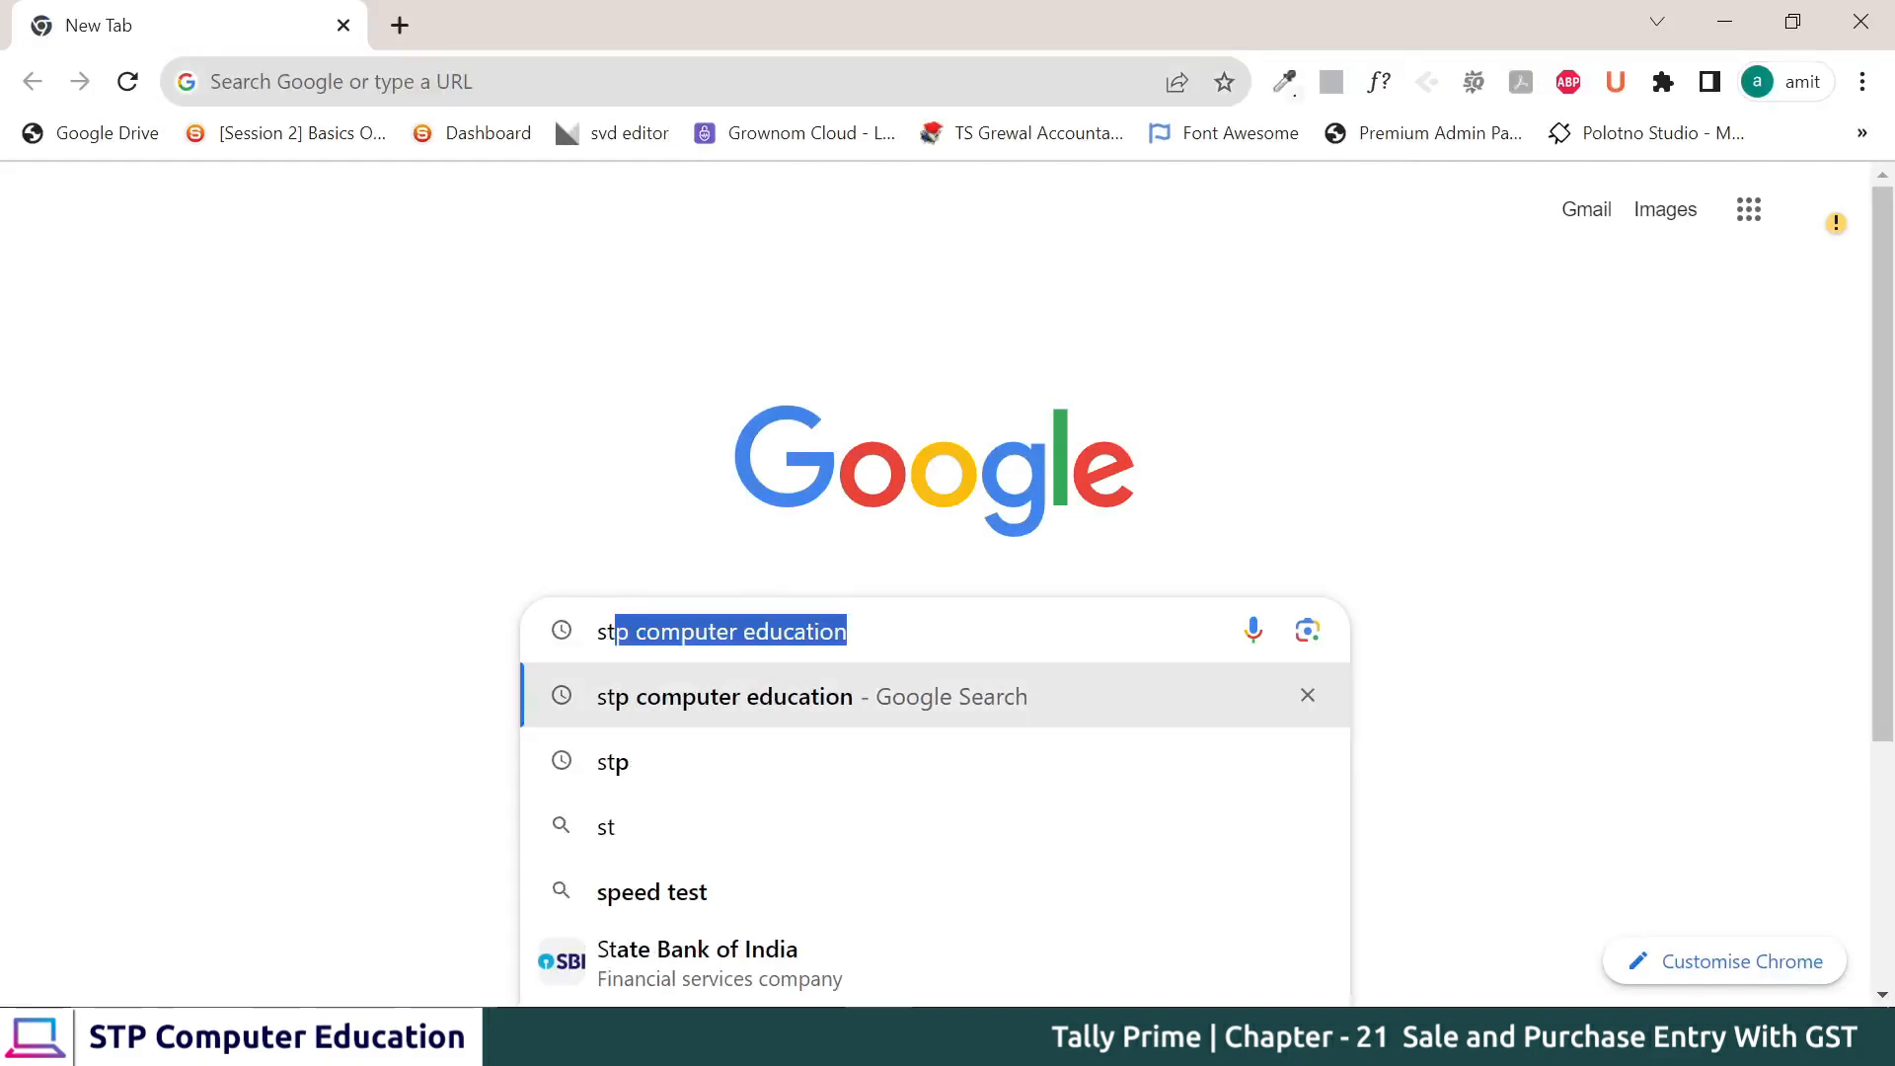
{"action": "key", "text": "Return"}
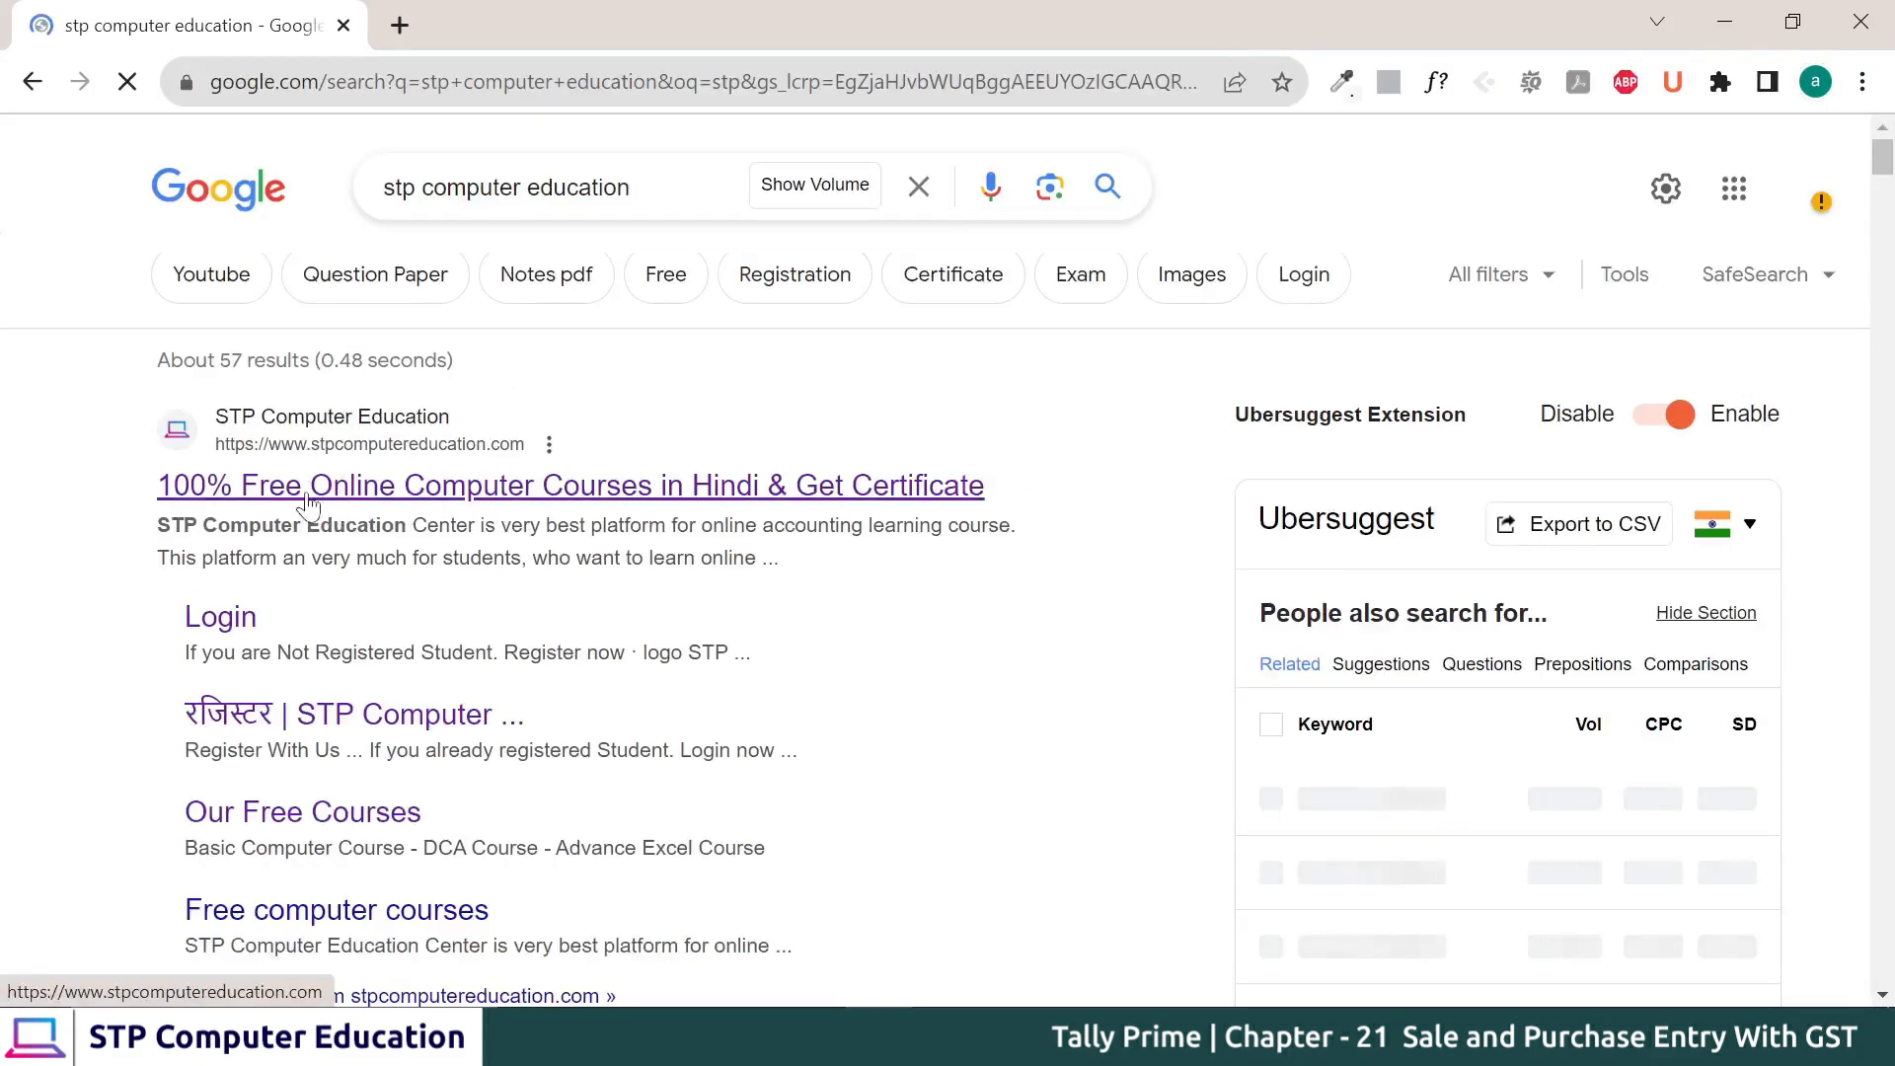
{"action": "left_click", "coordinate": [402, 504]}
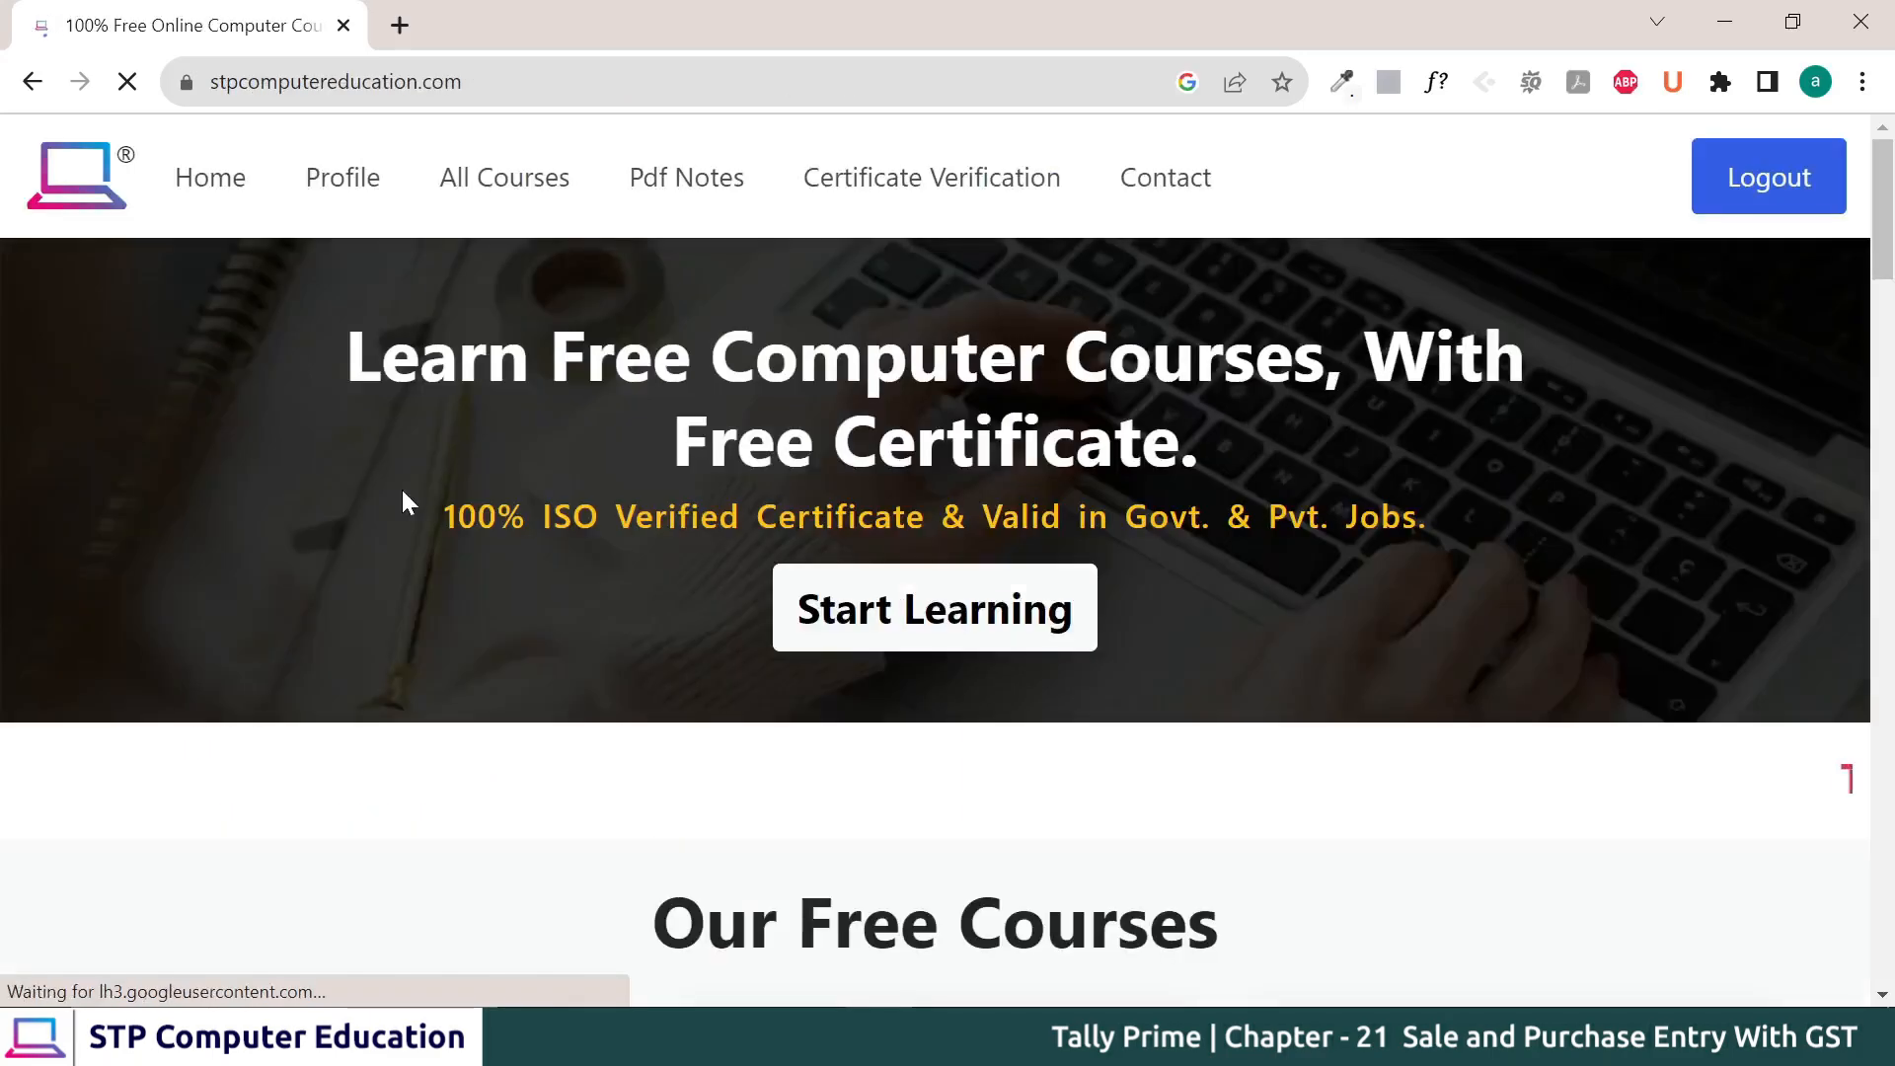
- Look through the free course cards on the home page, including Tally Prime, and return to the Start Learning banner
{"action": "scroll", "coordinate": [941, 543], "scroll_direction": "down", "scroll_amount": 5}
{"action": "scroll", "coordinate": [941, 546], "scroll_direction": "down", "scroll_amount": 3}
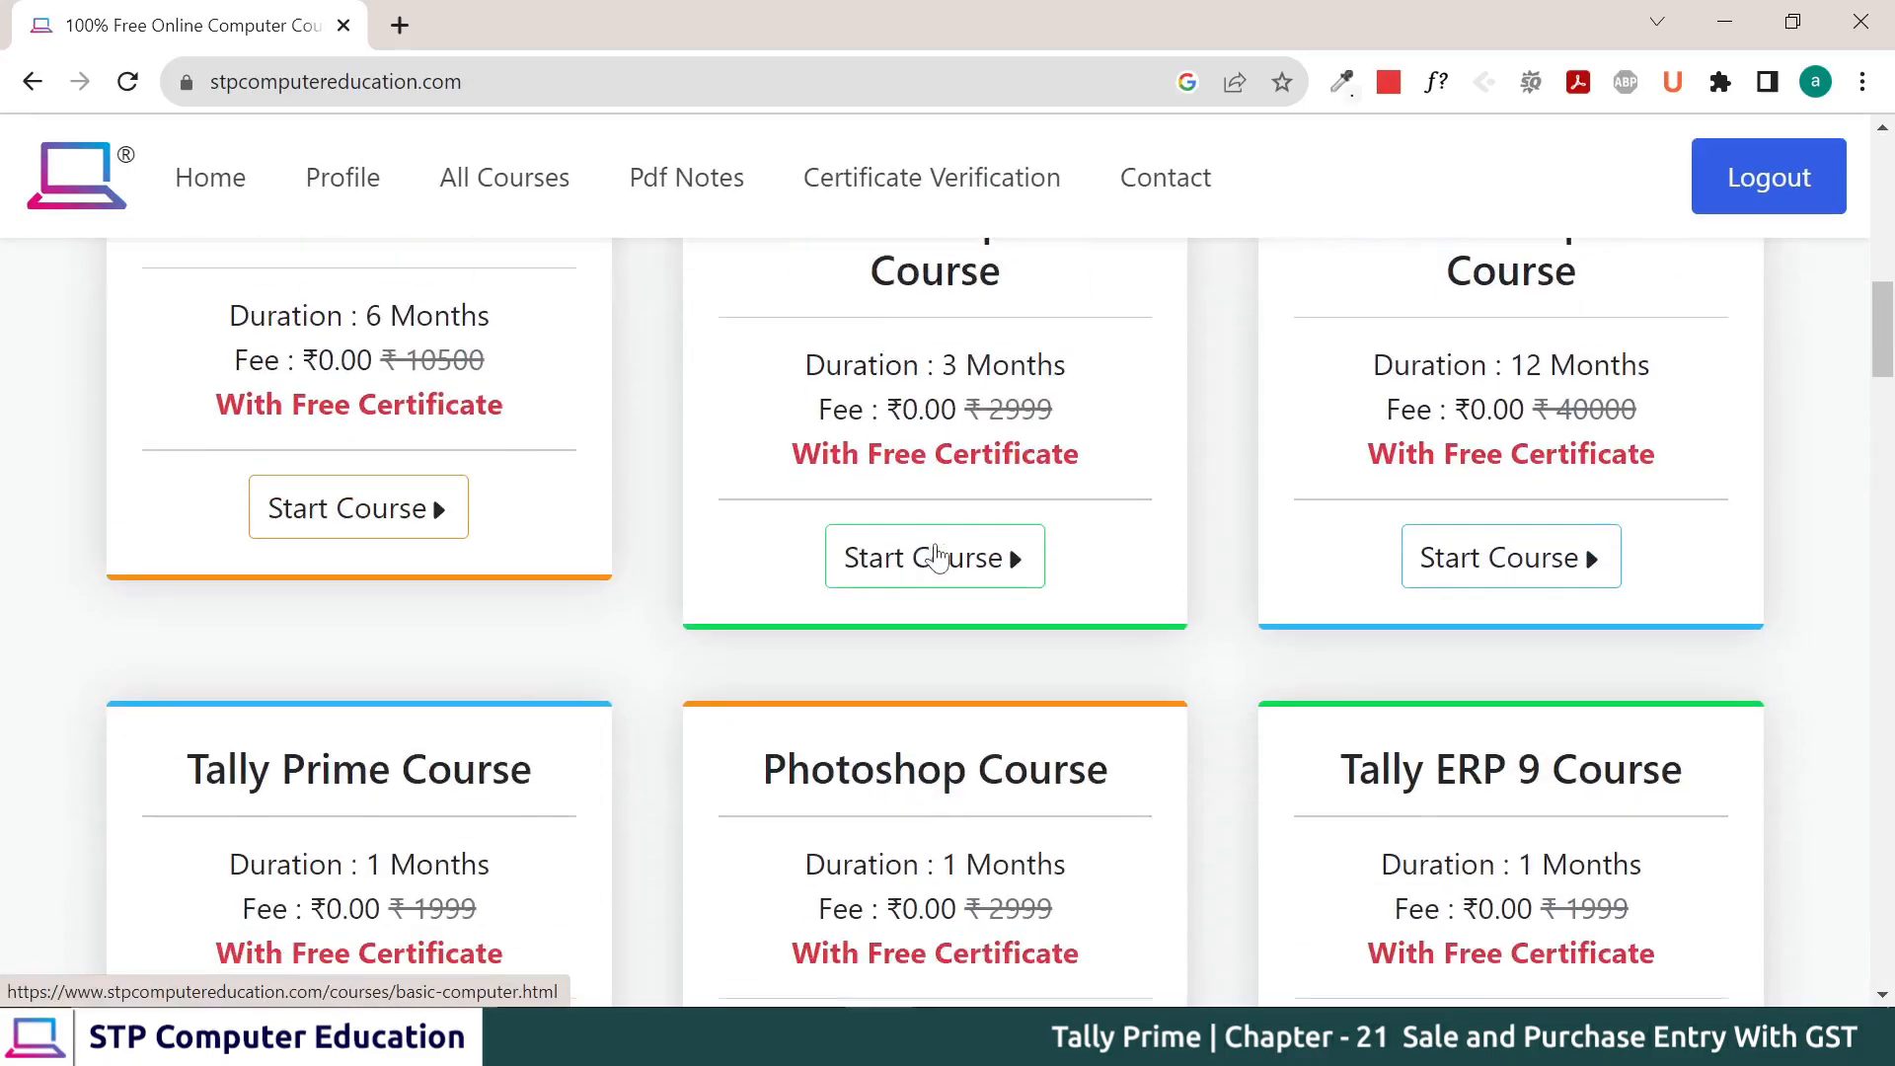
{"action": "scroll", "coordinate": [436, 528], "scroll_direction": "up", "scroll_amount": 2}
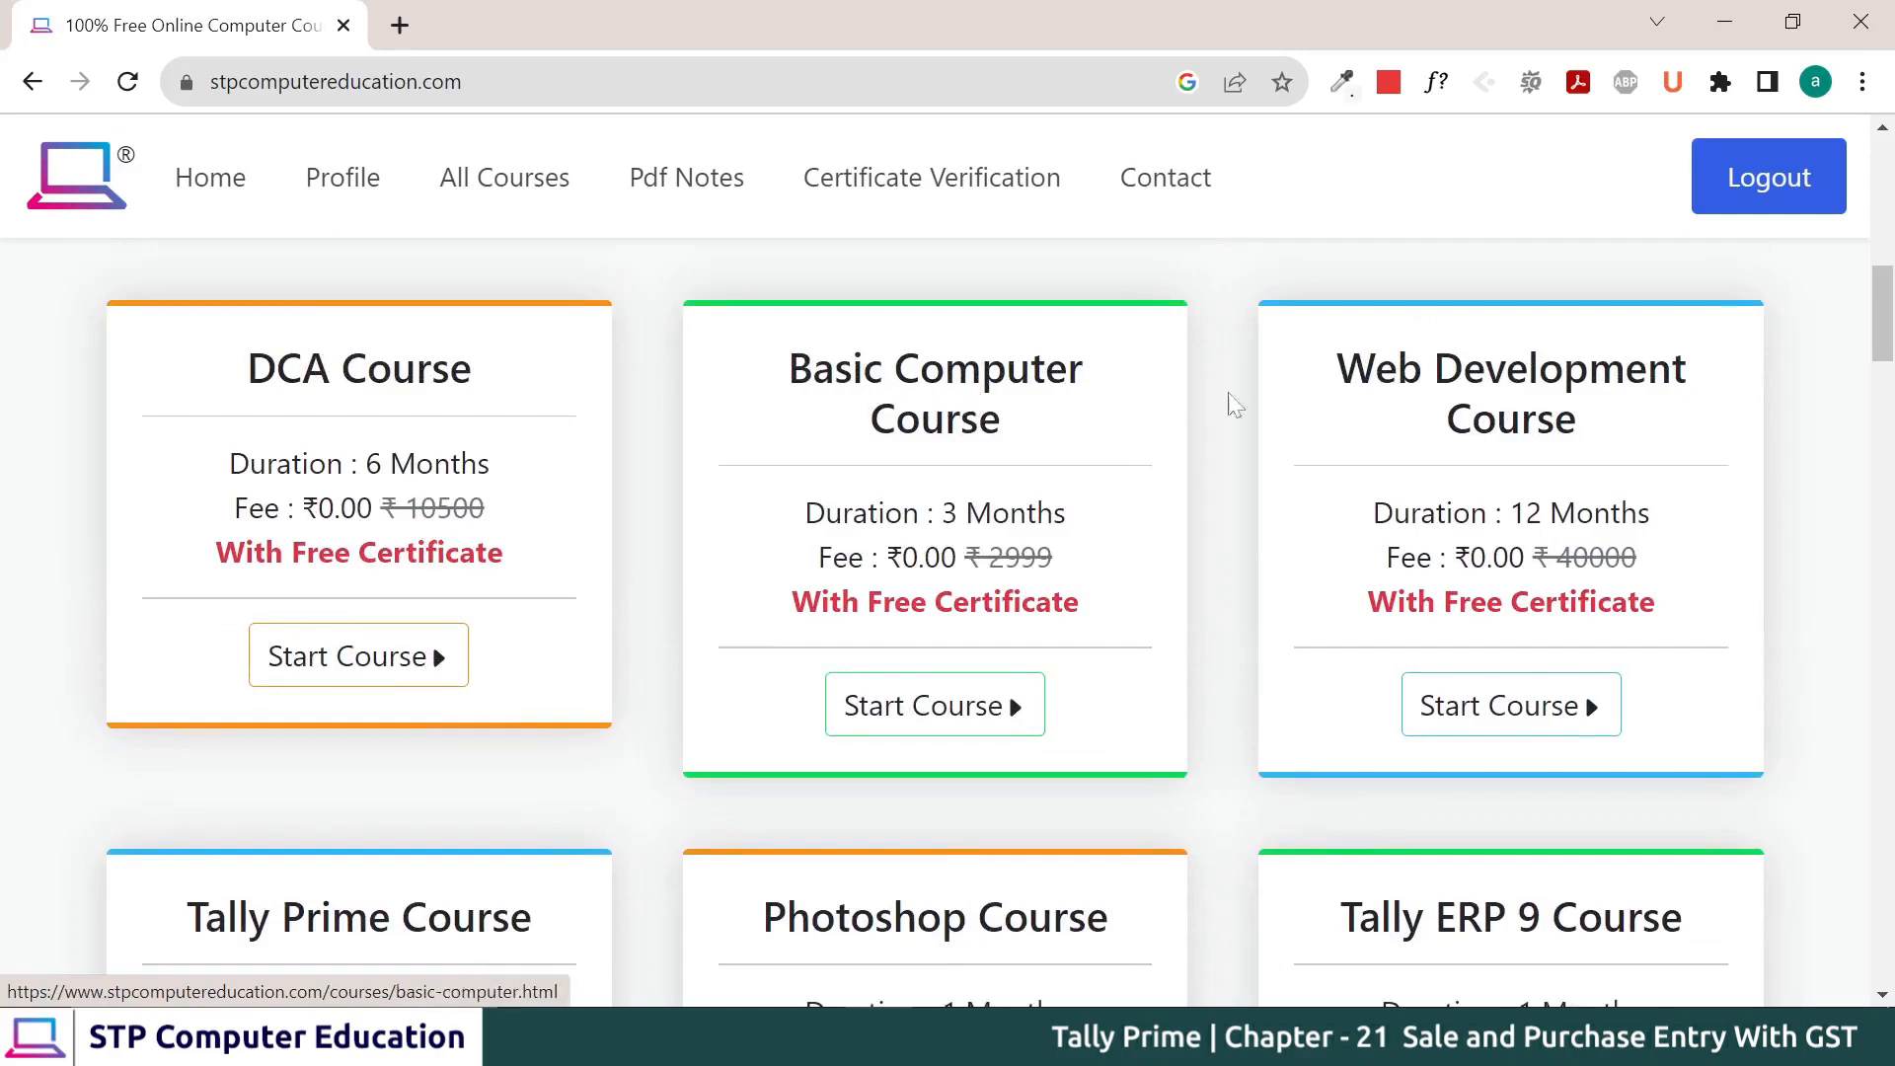
{"action": "scroll", "coordinate": [1199, 523], "scroll_direction": "down", "scroll_amount": 5}
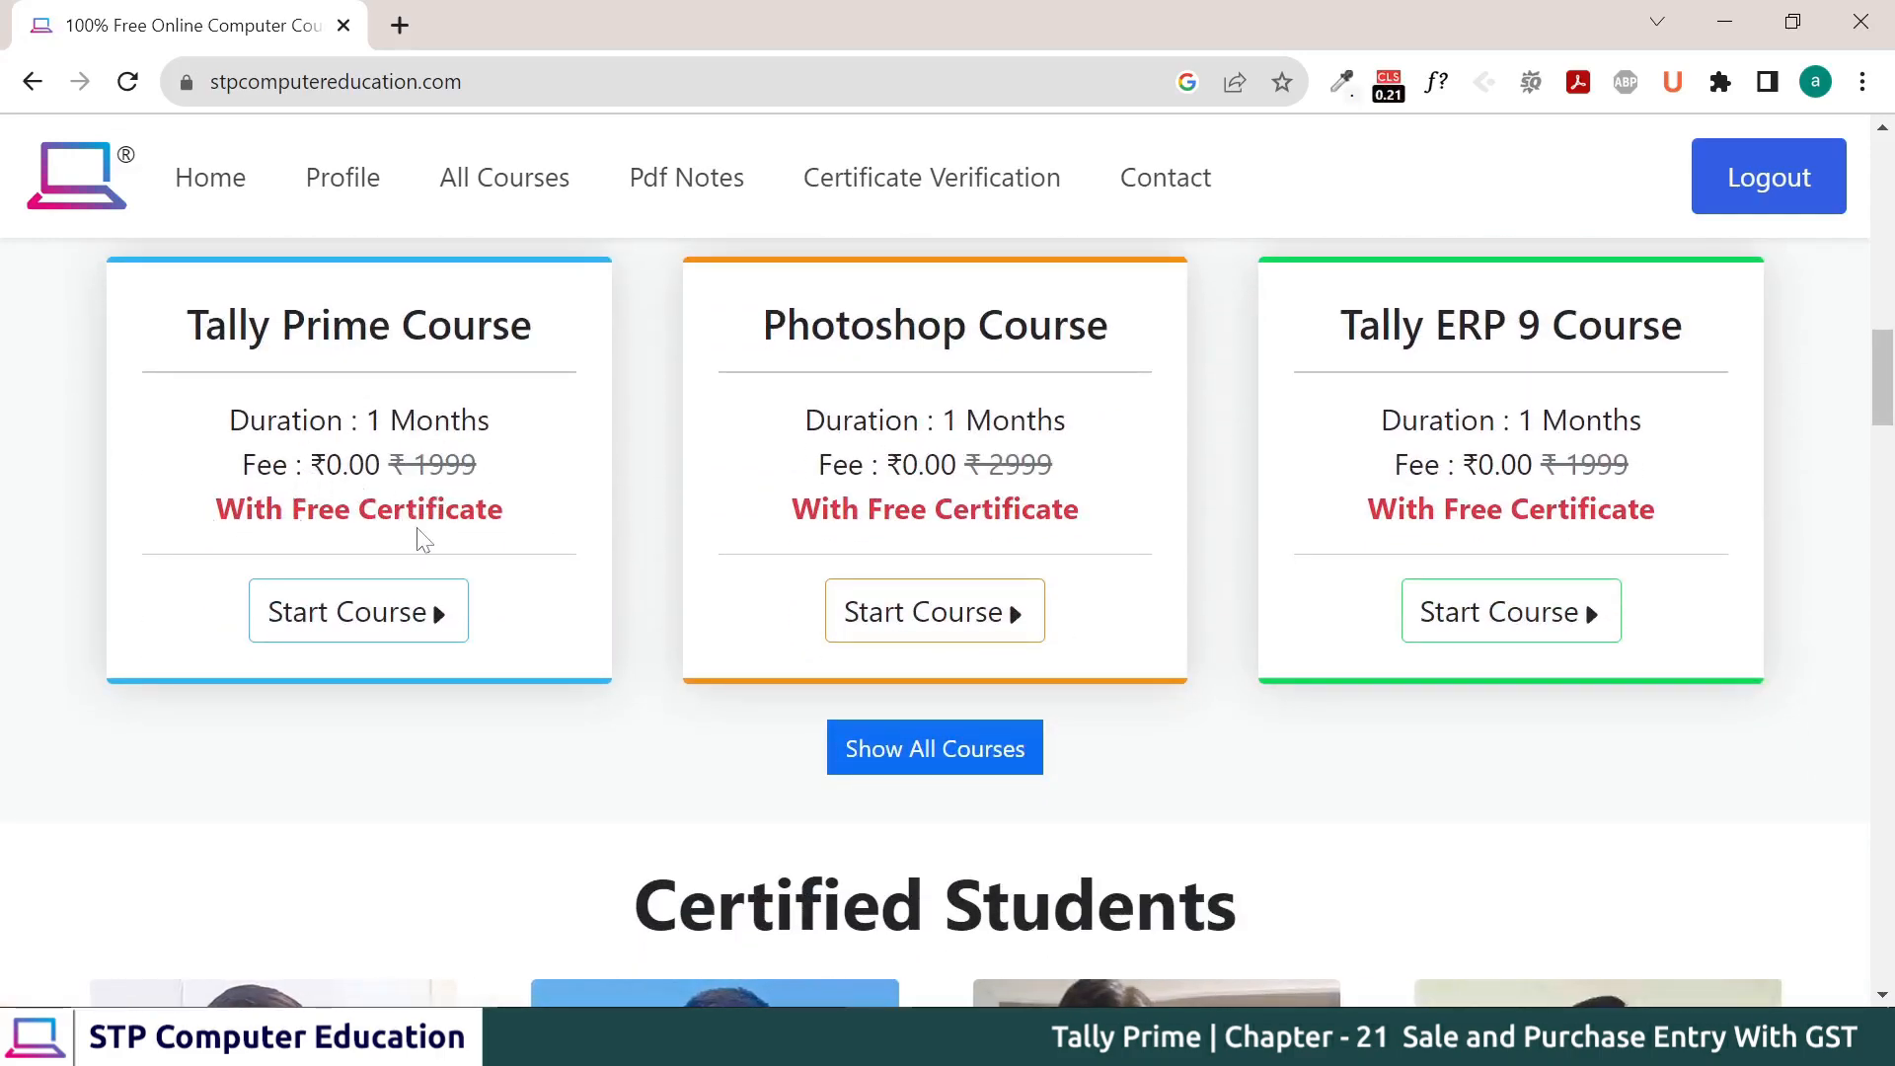
{"action": "scroll", "coordinate": [481, 538], "scroll_direction": "up", "scroll_amount": 5}
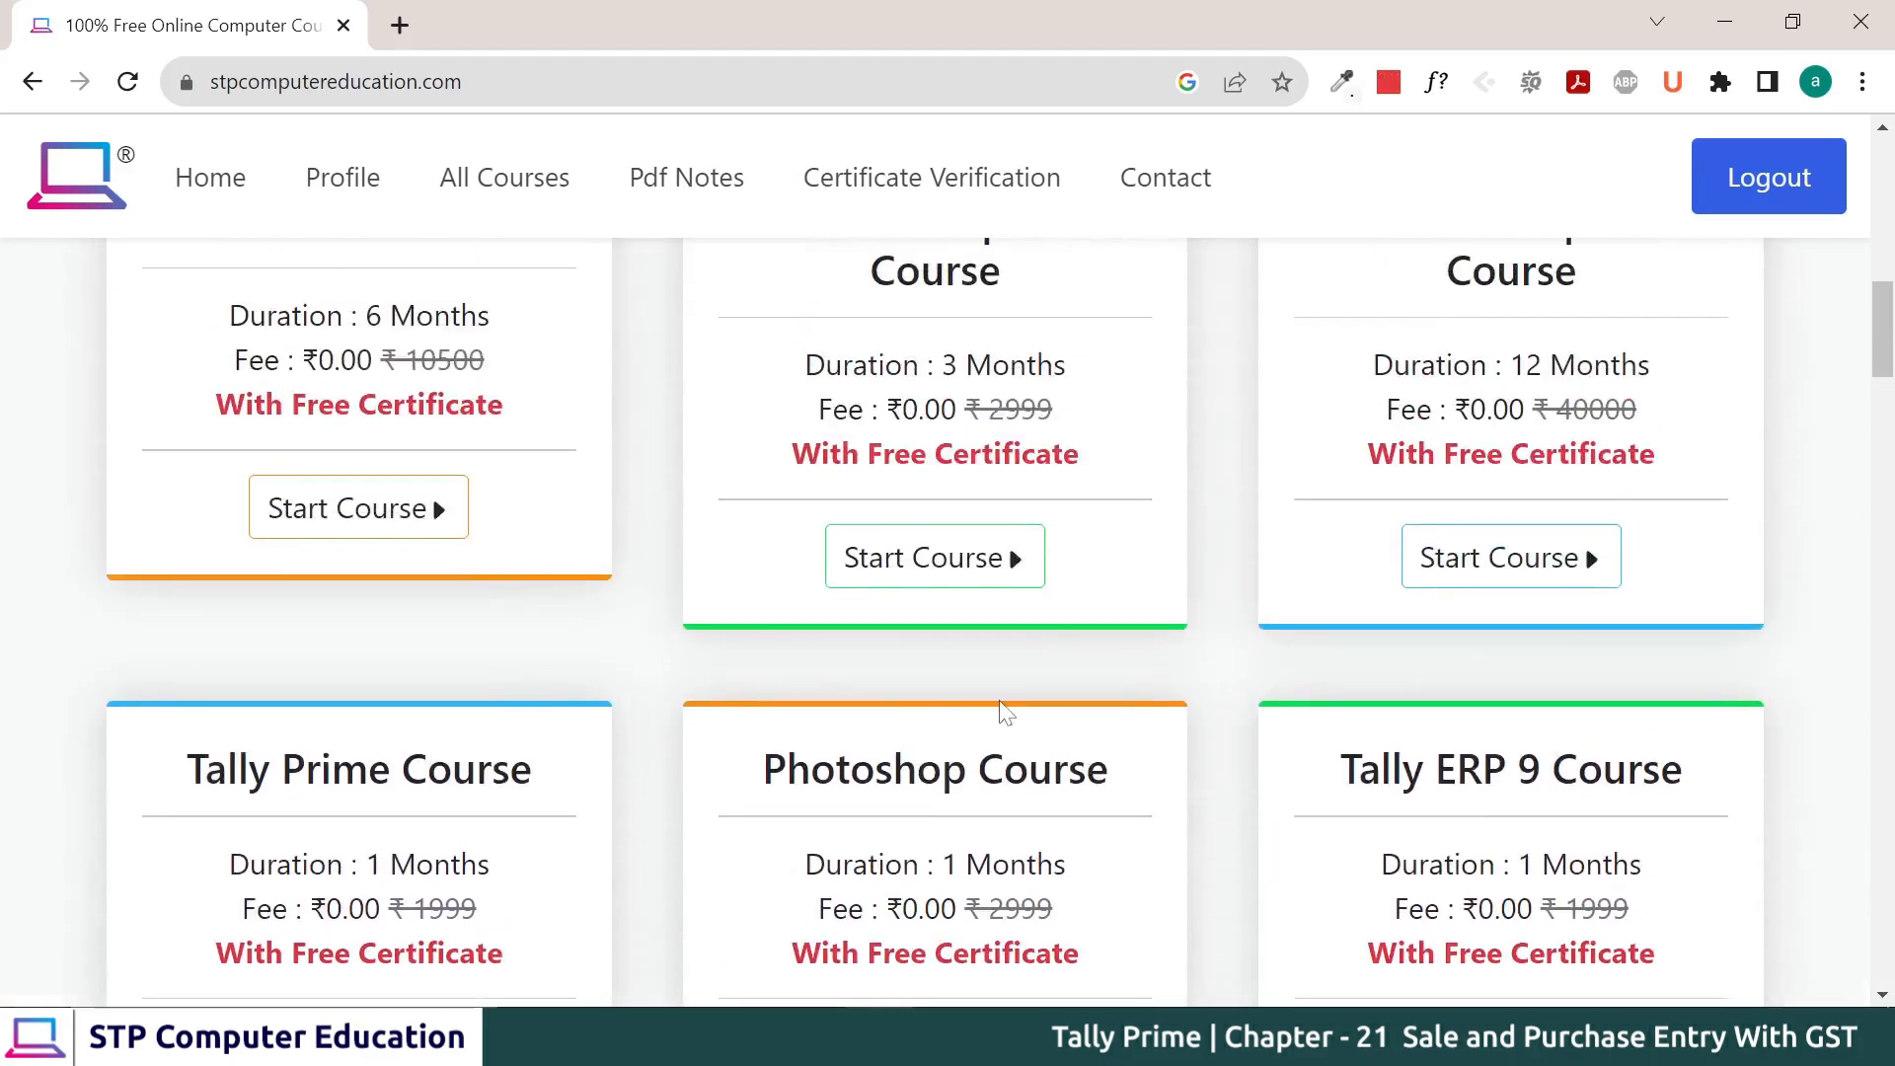
{"action": "scroll", "coordinate": [808, 516], "scroll_direction": "up", "scroll_amount": 6}
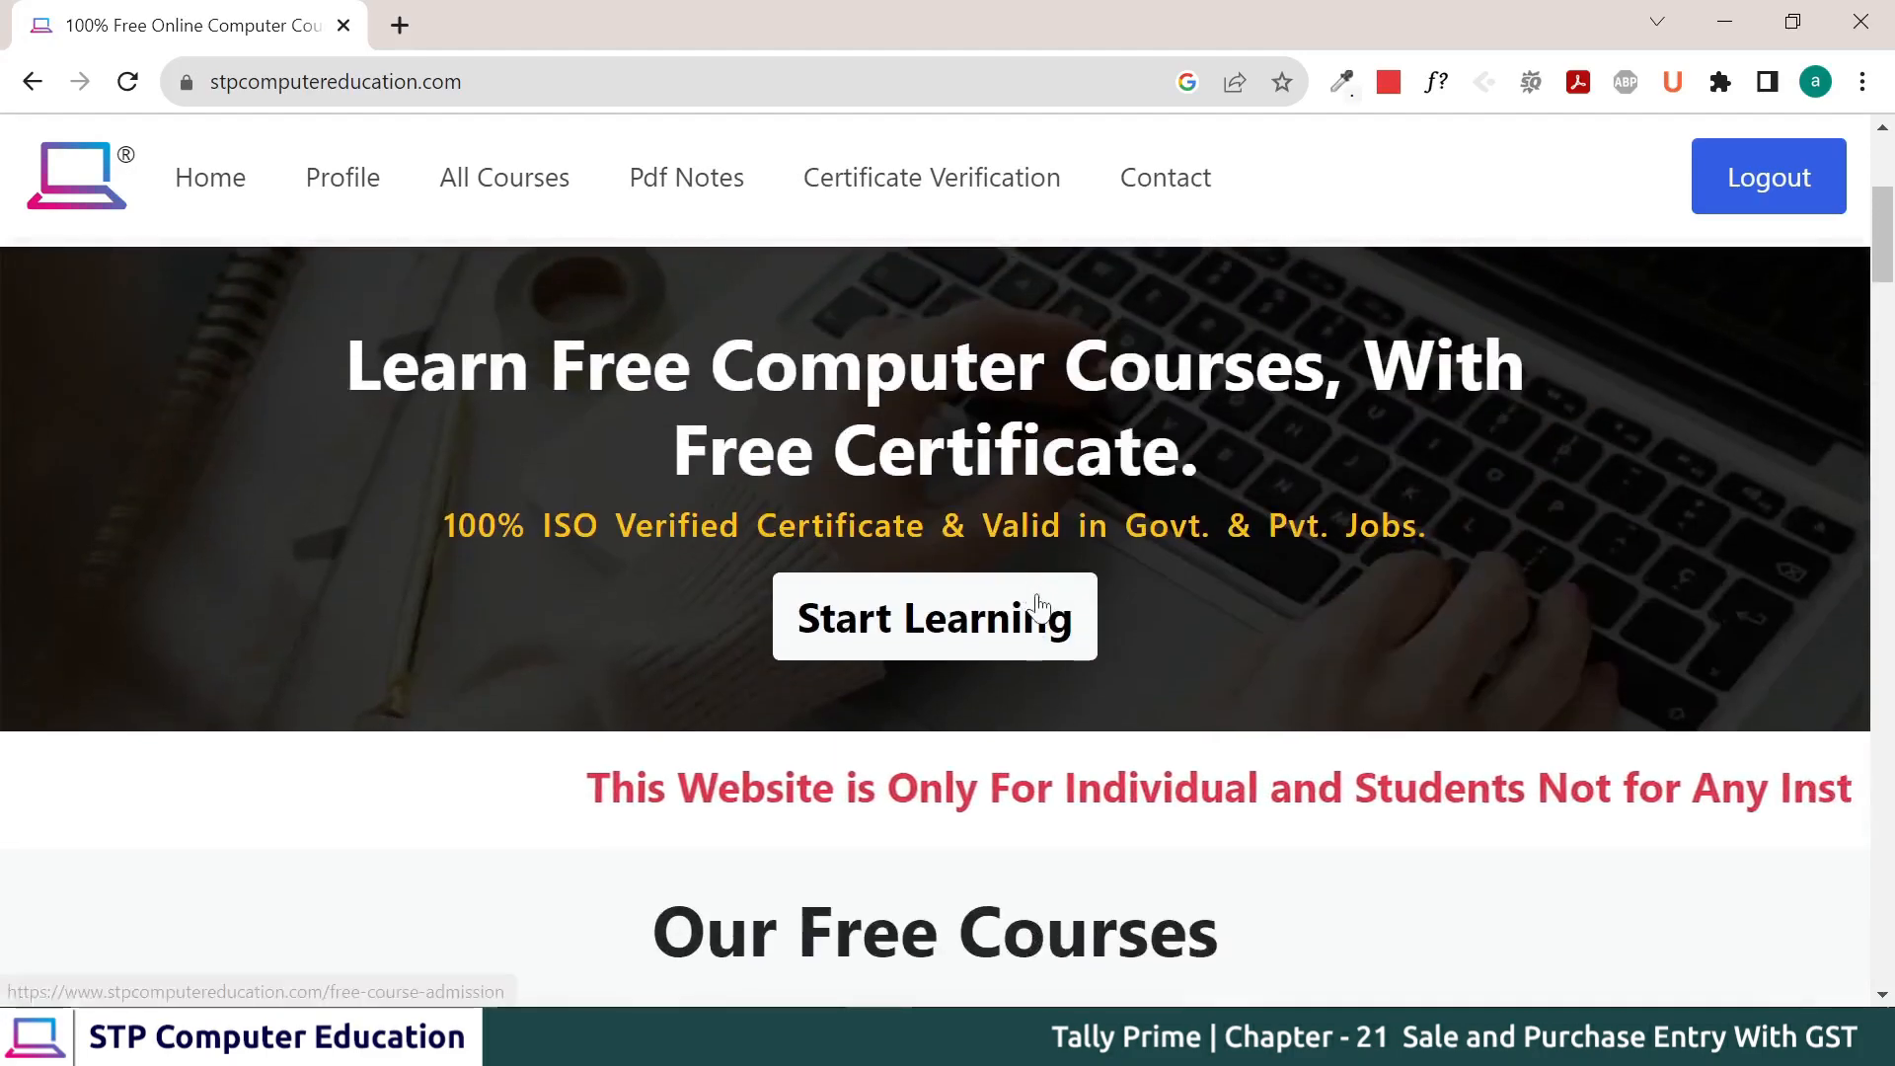
{"action": "scroll", "coordinate": [1036, 614], "scroll_direction": "down", "scroll_amount": 1}
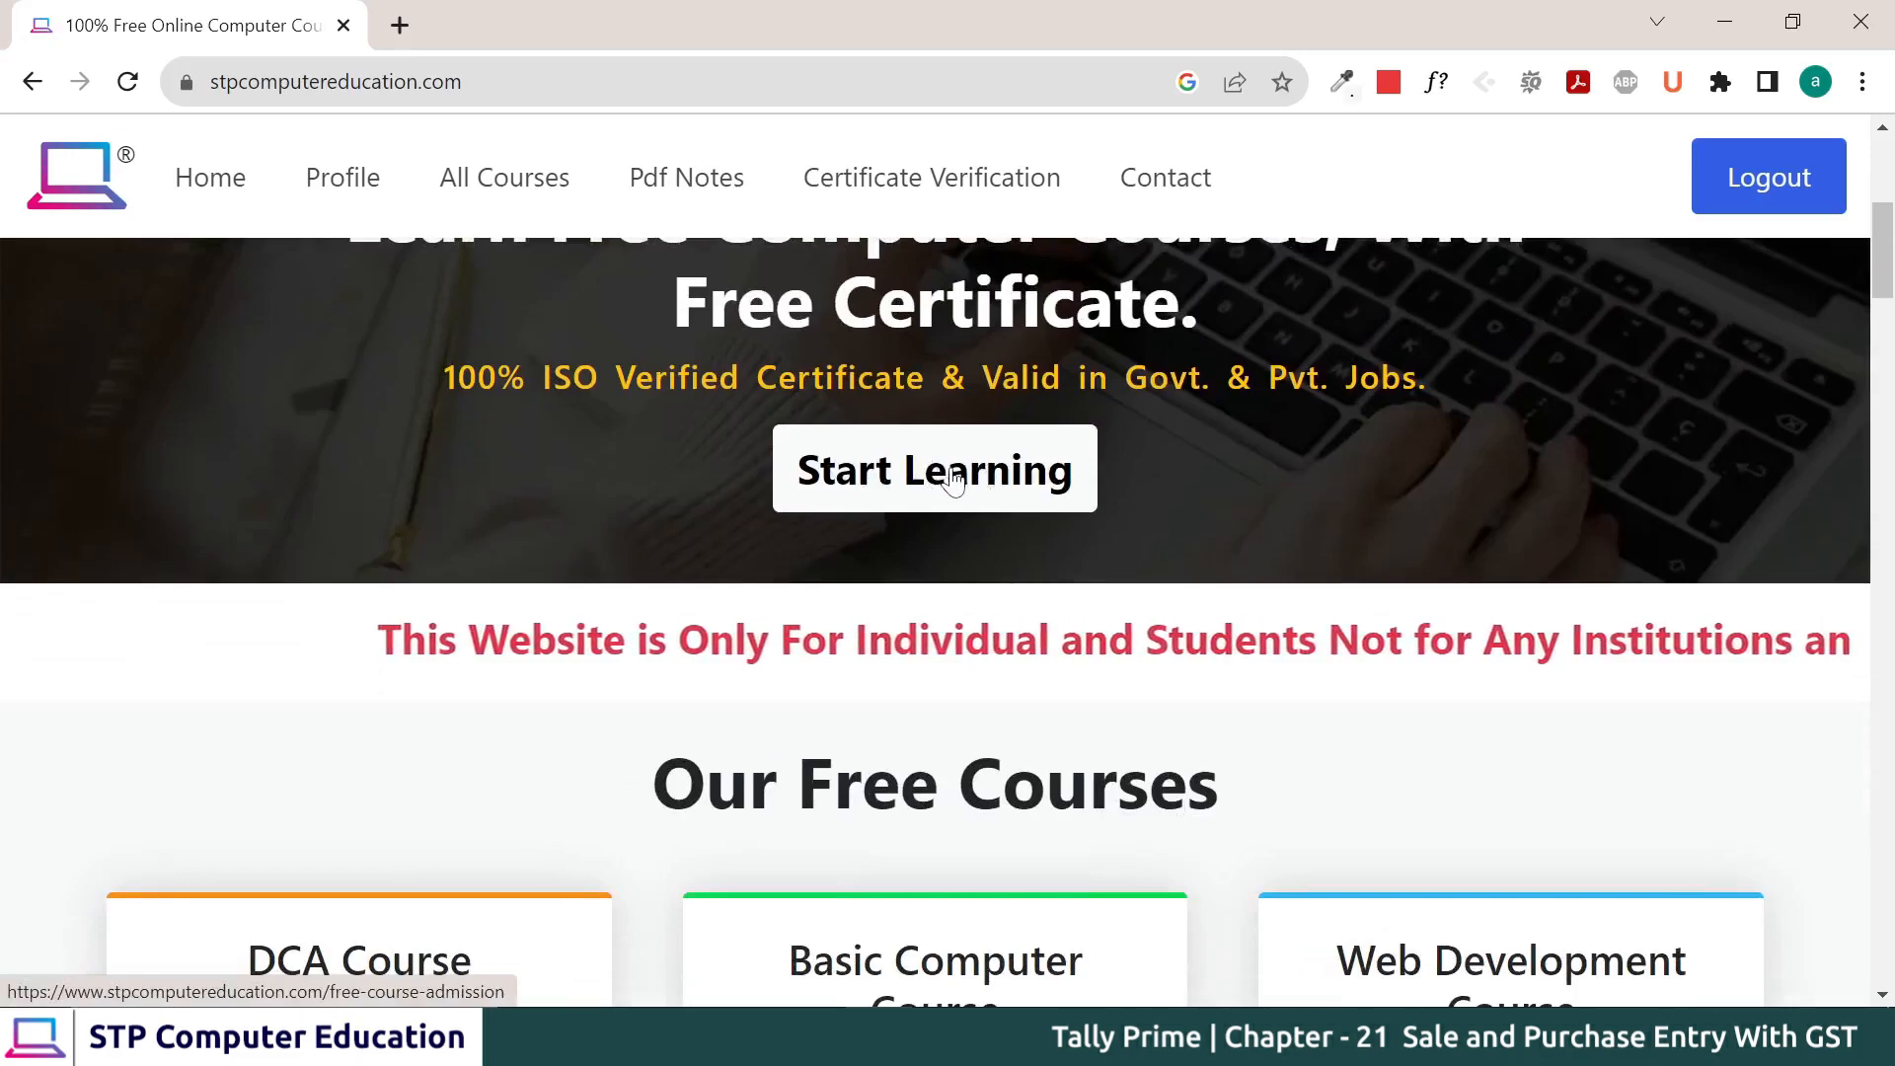